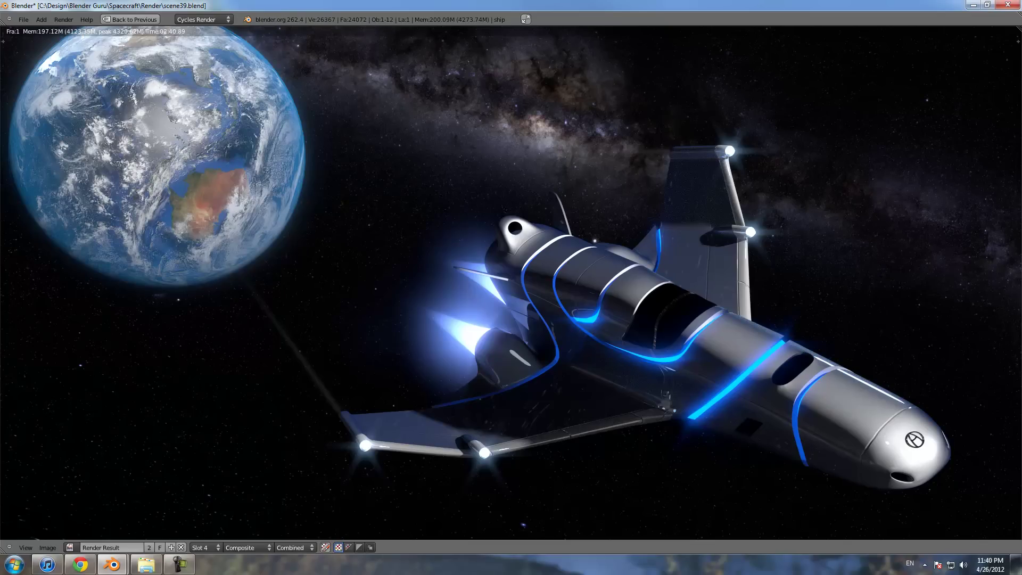
# - Close the render and examine the spaceship model and its surrounding scene in the 3D viewport
pyautogui.press('Escape')
pyautogui.moveTo(430, 323); pyautogui.dragTo(666, 298, button='middle')
pyautogui.press('Tab')
pyautogui.press('Tab')
pyautogui.press('Tab')
pyautogui.press('Tab')
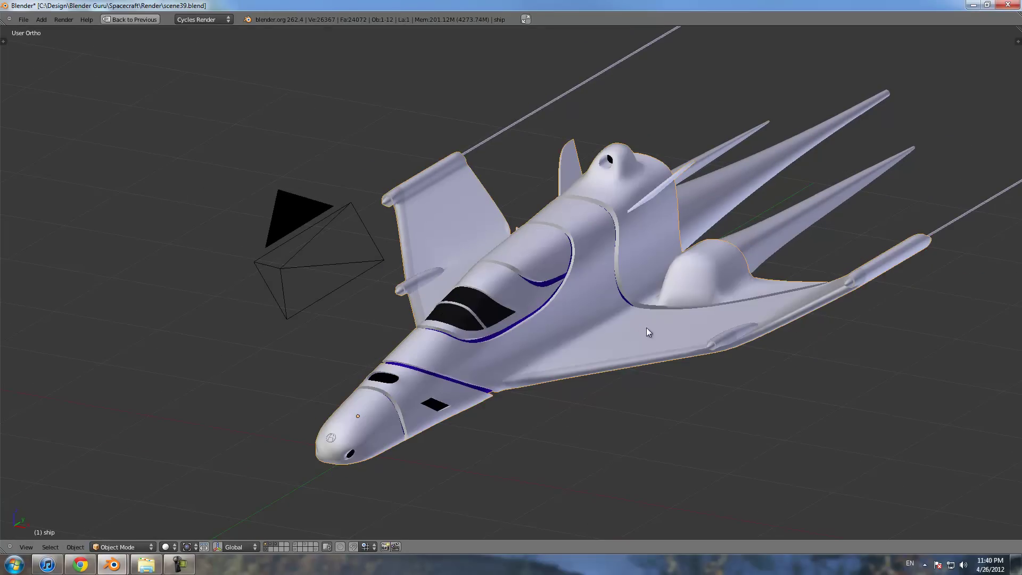
pyautogui.scroll(-6, 629, 331)
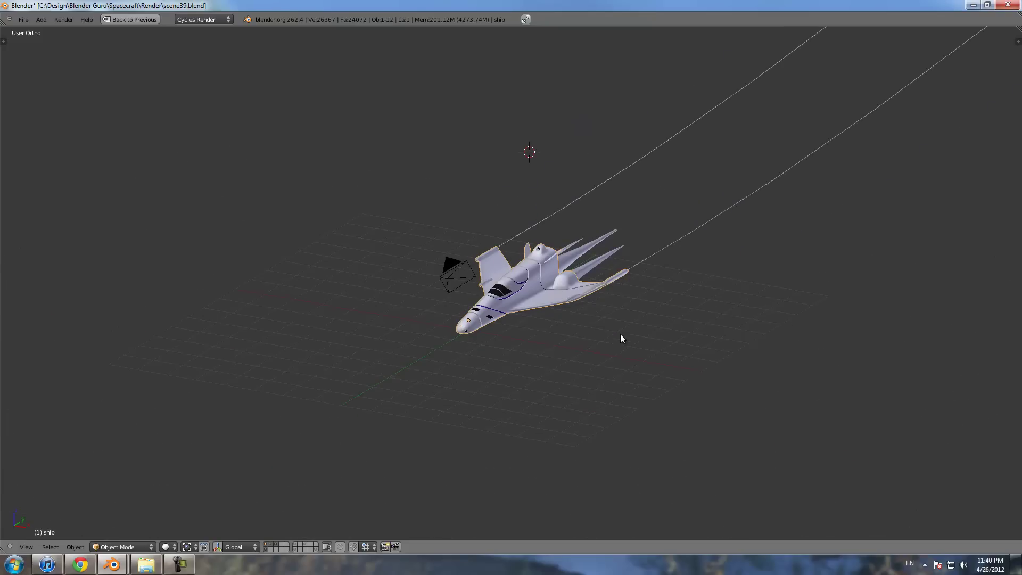
pyautogui.scroll(-9, 584, 290)
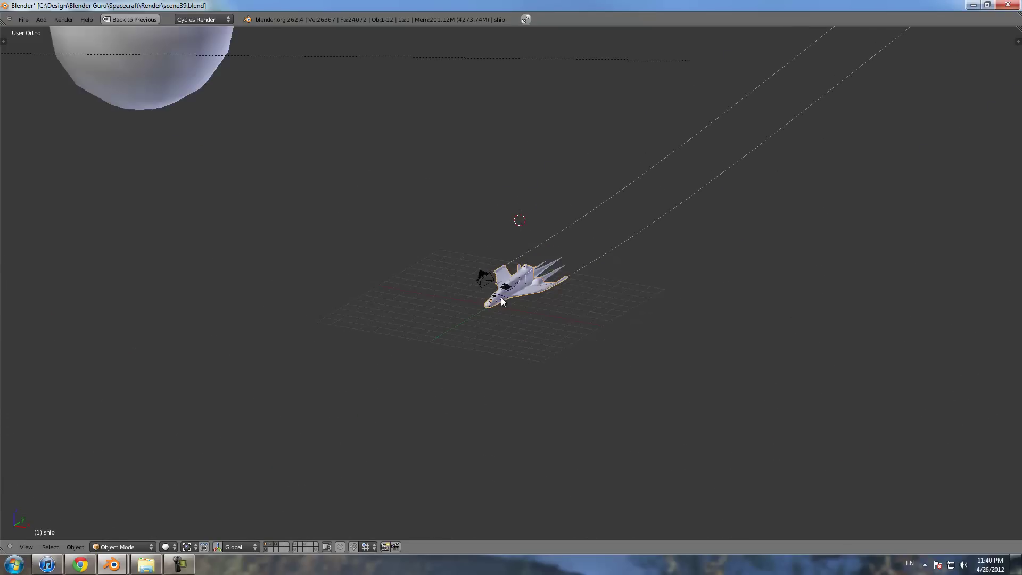
pyautogui.scroll(4, 503, 296)
pyautogui.scroll(7, 544, 298)
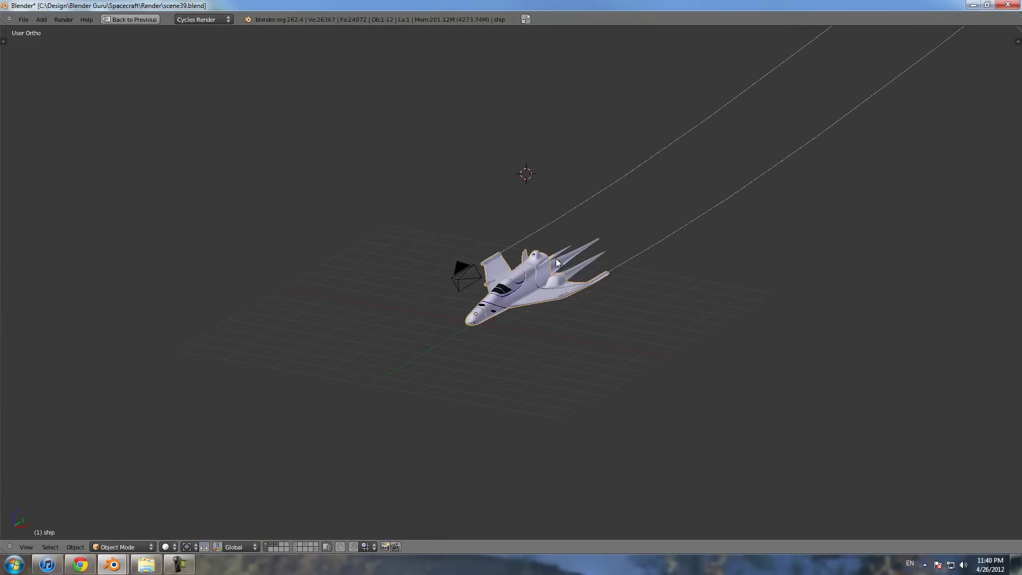
# - Restore the full Default layout and examine the ship's Exterior material and the Compositing layout's node network
pyautogui.hotkey('ctrl', 'Up')
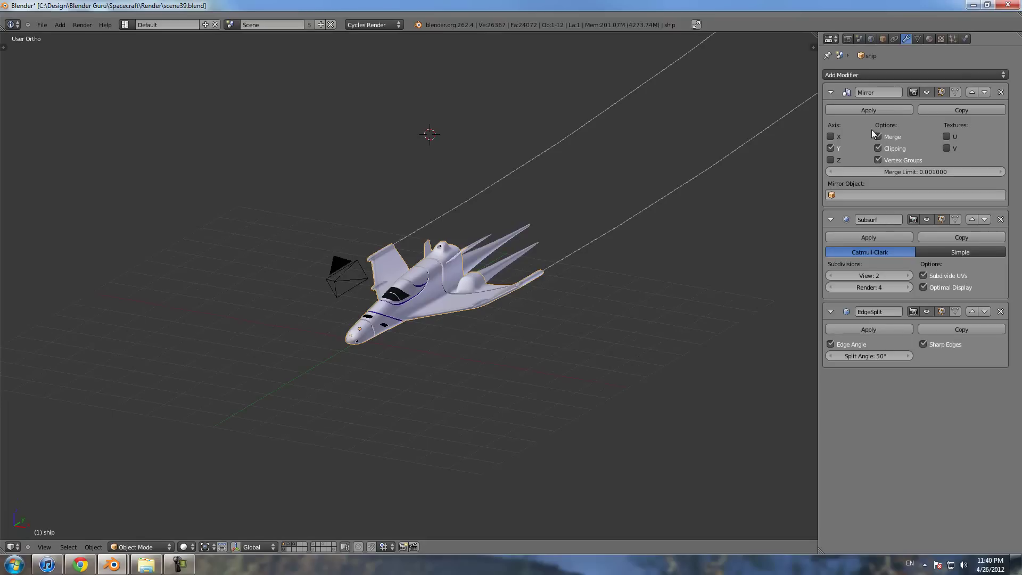
pyautogui.click(931, 38)
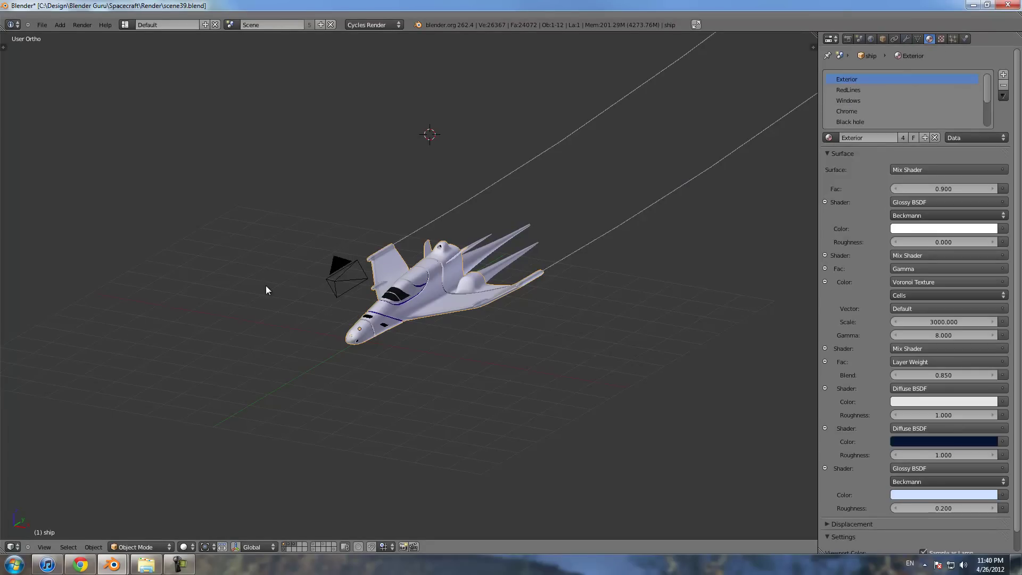
pyautogui.click(125, 25)
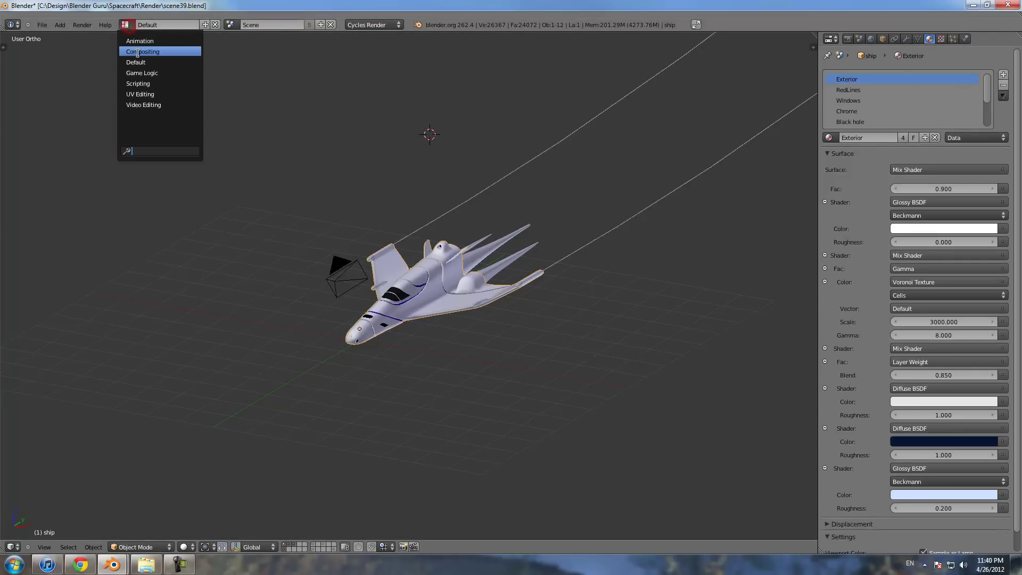
pyautogui.click(154, 50)
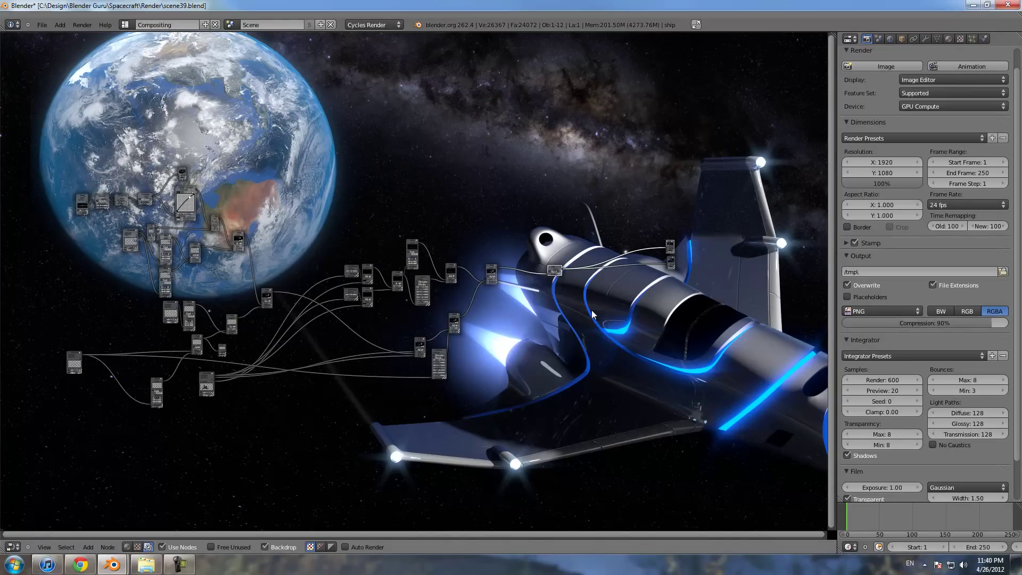
pyautogui.click(125, 24)
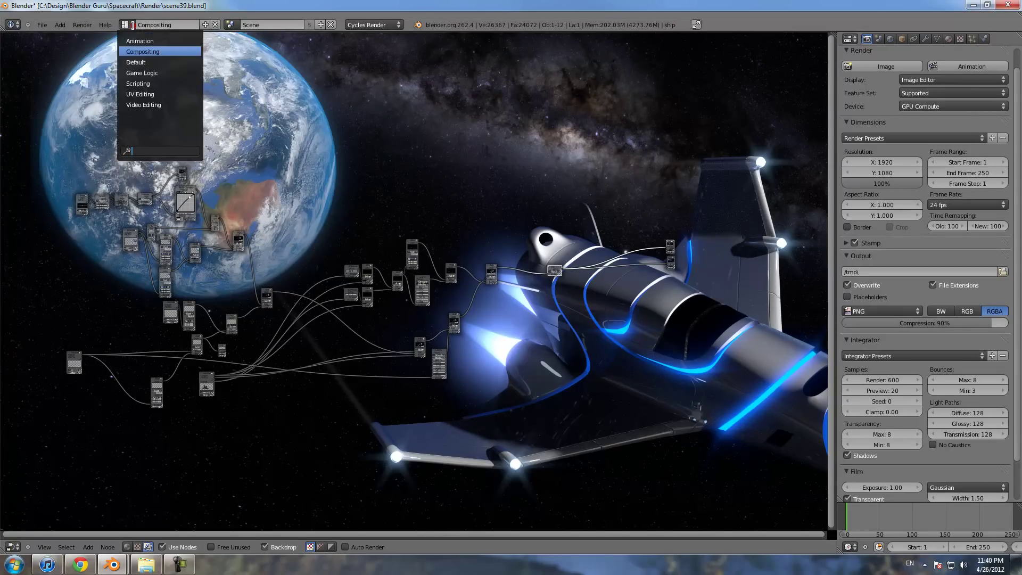
pyautogui.click(146, 62)
pyautogui.scroll(3, 395, 309)
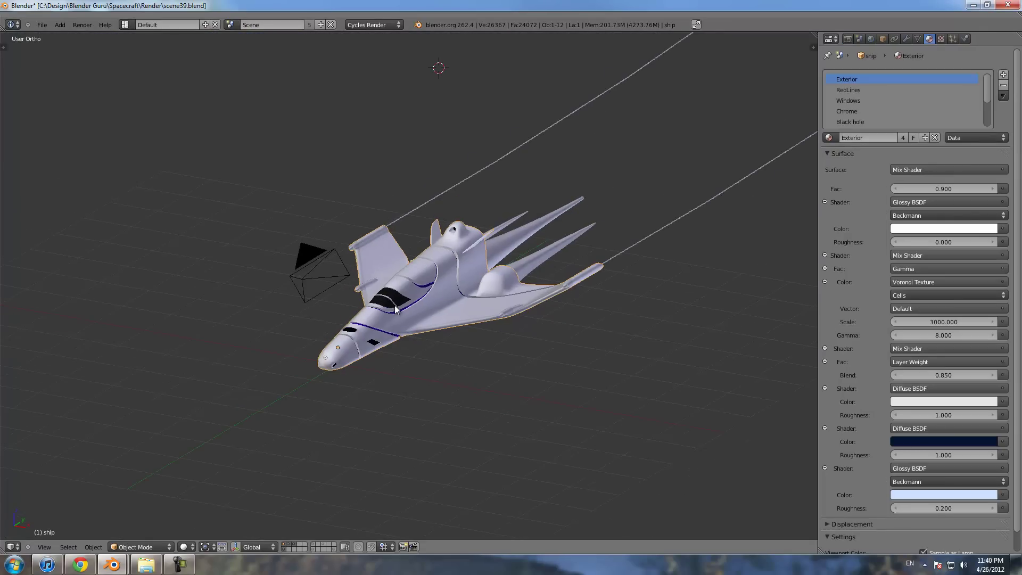
# - Switch to File Explorer and view concept sketch 1 from the Render folder
pyautogui.click(146, 565)
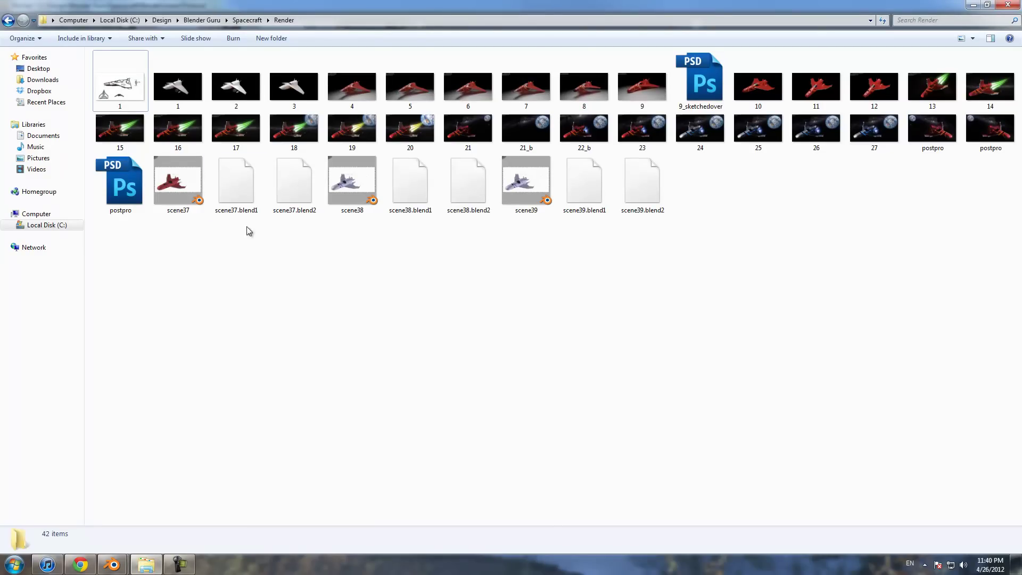
pyautogui.doubleClick(130, 97)
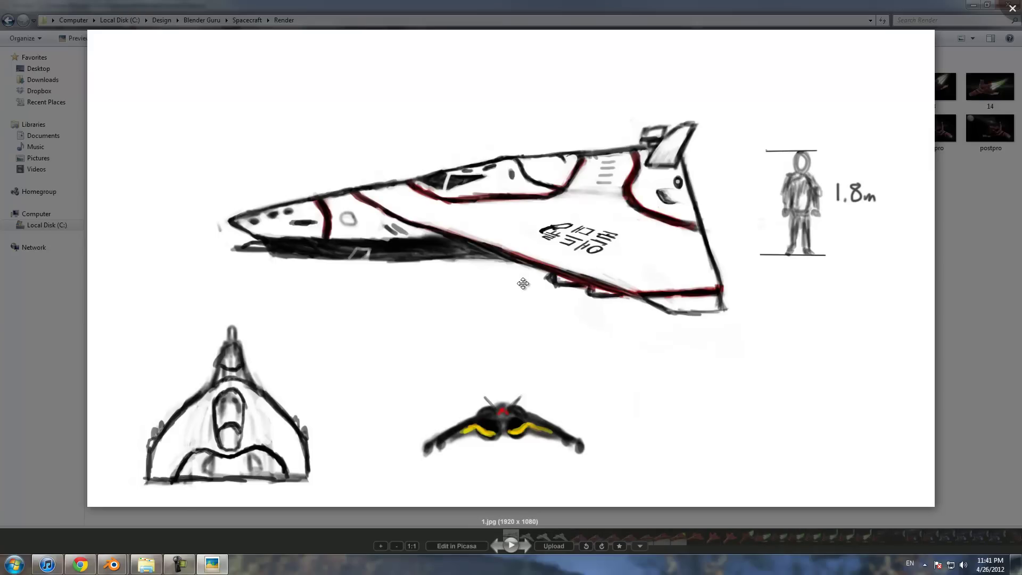
pyautogui.press('Escape')
# - Open the front image from the Spacecraft project's Reference folder and look through the front, side and top drawings
pyautogui.click(248, 21)
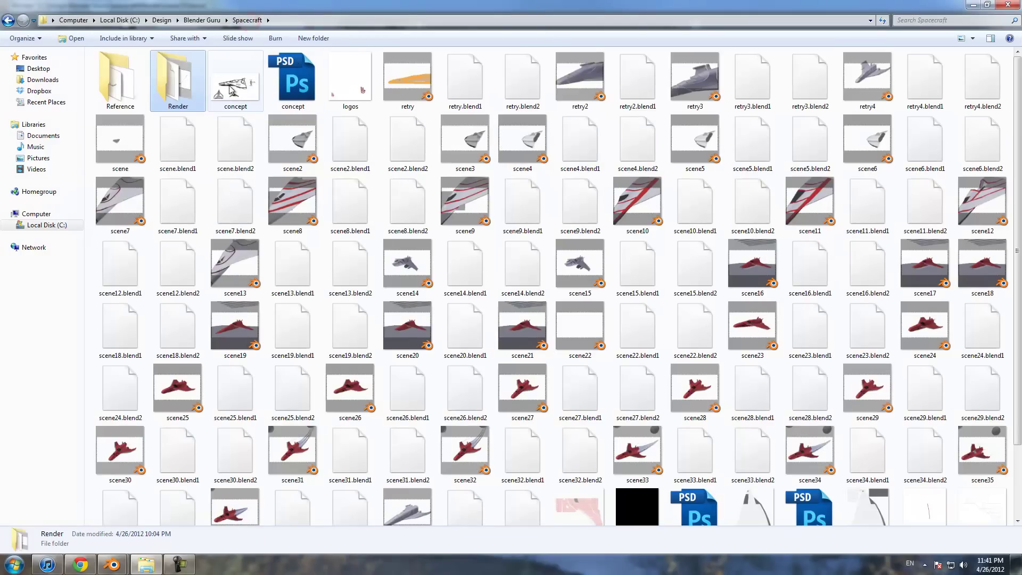
pyautogui.doubleClick(123, 85)
pyautogui.doubleClick(179, 92)
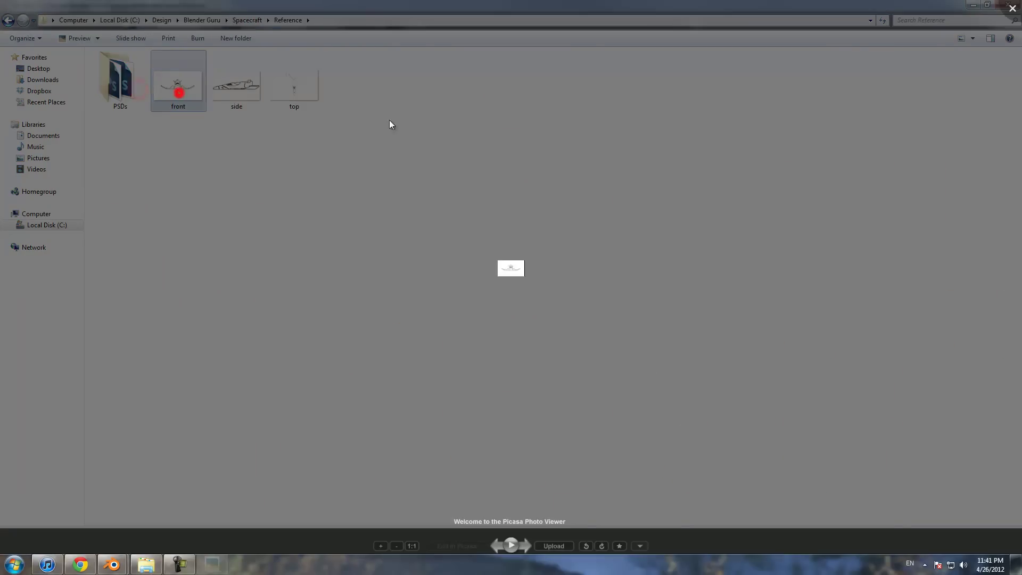
pyautogui.press('Right')
pyautogui.press('Right')
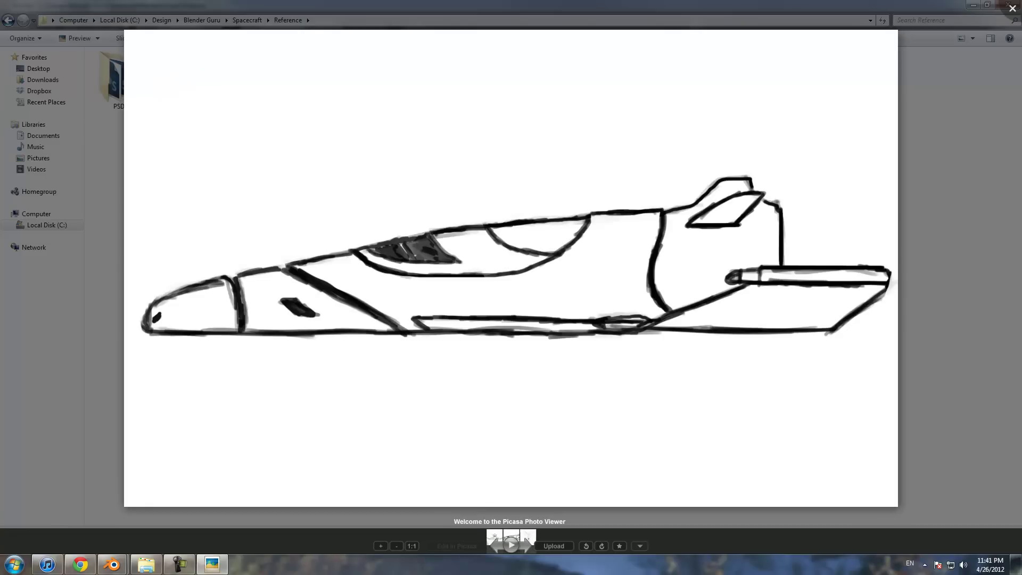
pyautogui.press('Left')
pyautogui.press('Left')
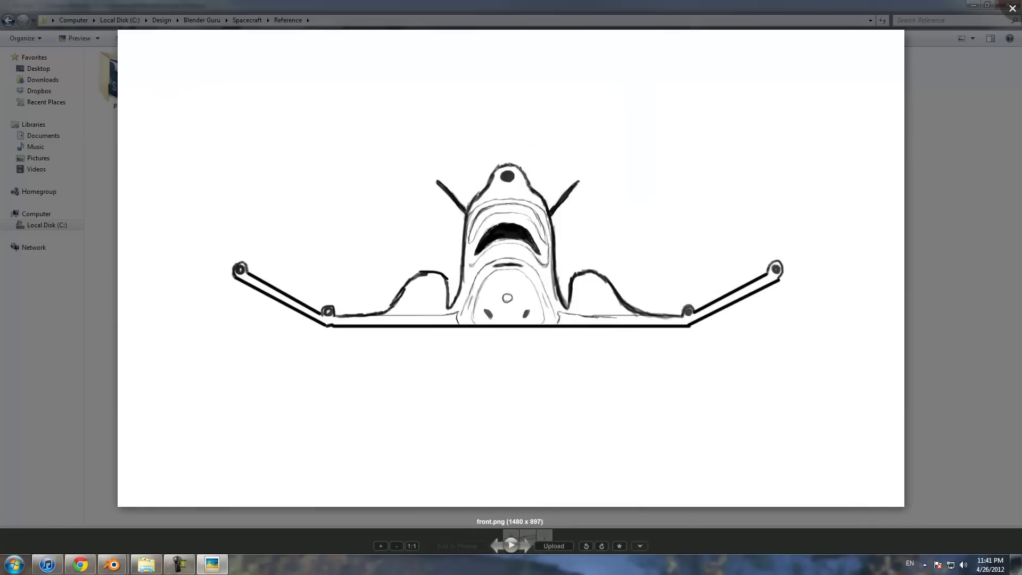
# - Switch to the Blender window with scene39 and show the finished spaceship render
pyautogui.click(112, 564)
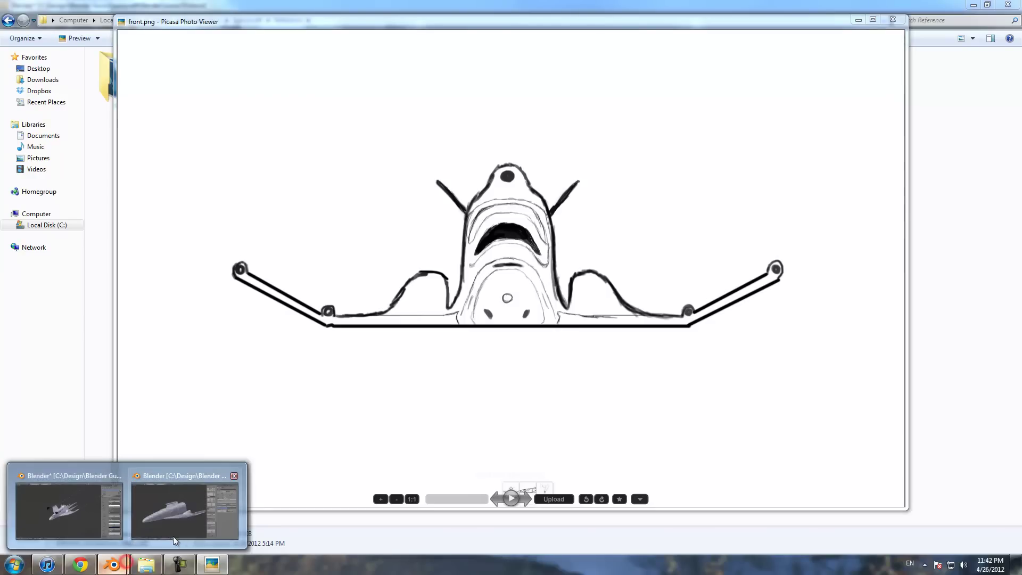
pyautogui.click(66, 518)
pyautogui.press('F11')
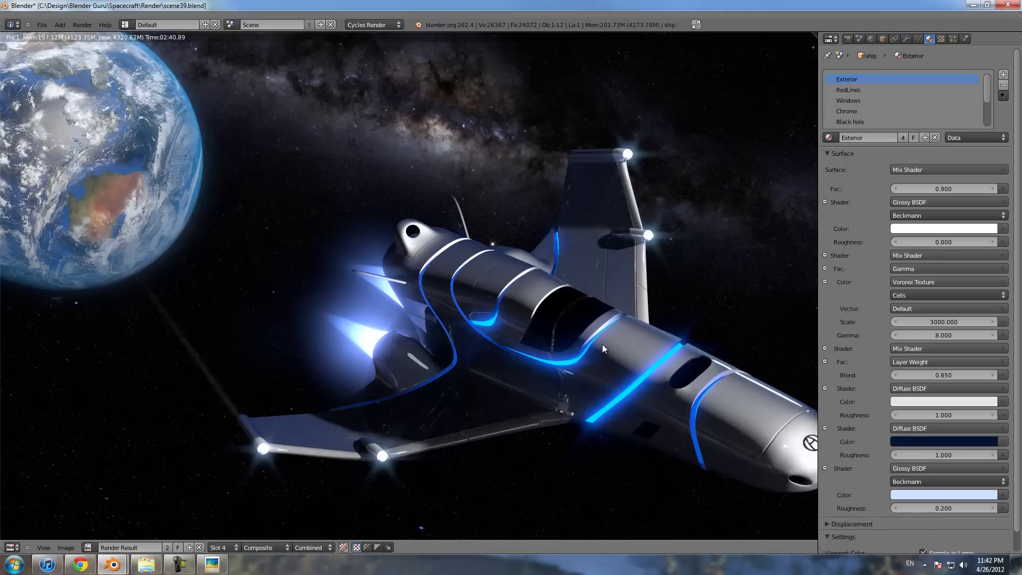
# - Switch back to Picasa Photo Viewer, review the front, side and top reference drawings again, and close the viewer
pyautogui.hotkey('alt', 'Tab')
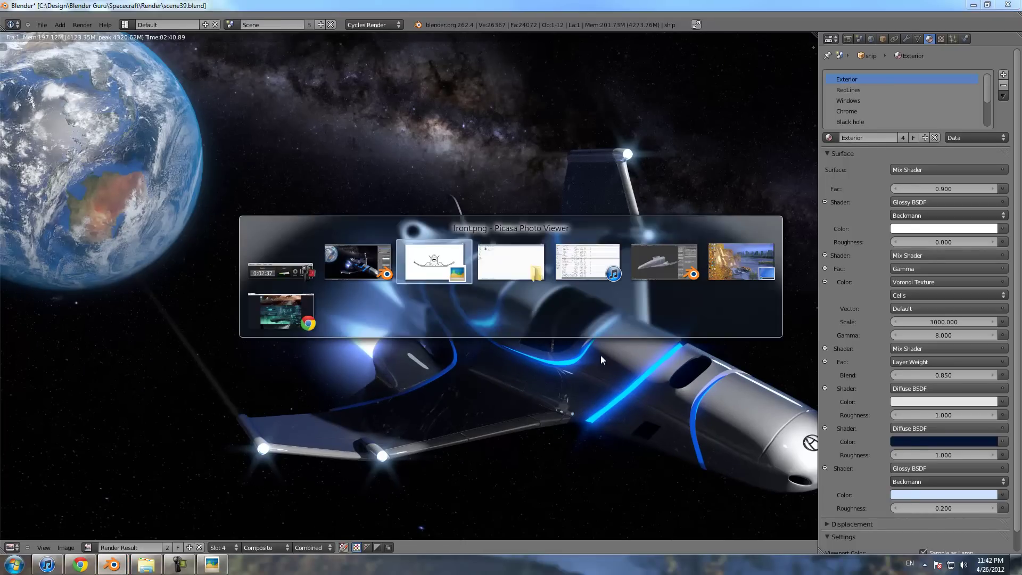
pyautogui.doubleClick(513, 25)
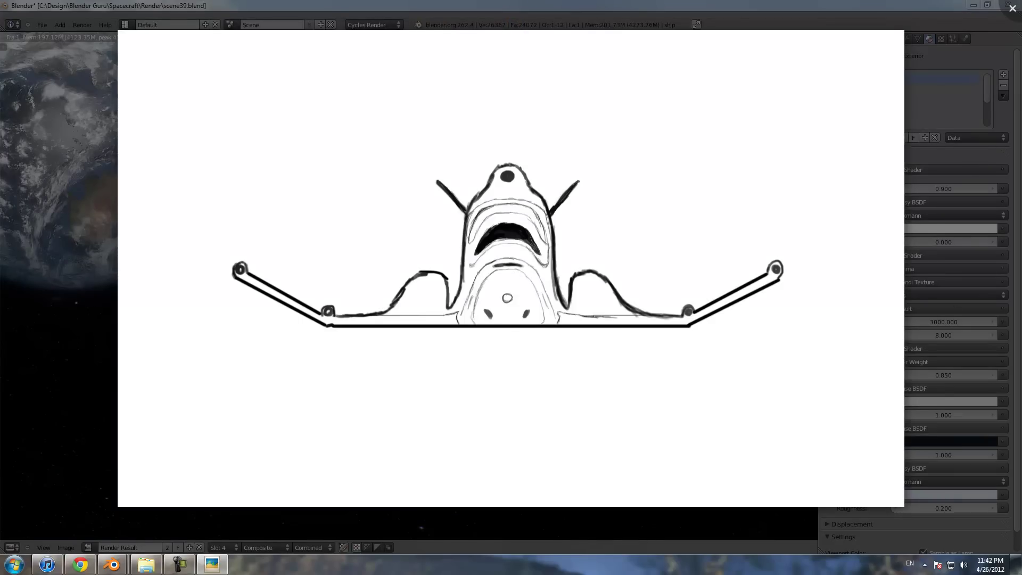
pyautogui.press('Right')
pyautogui.press('Left')
pyautogui.press('Right')
pyautogui.press('Right')
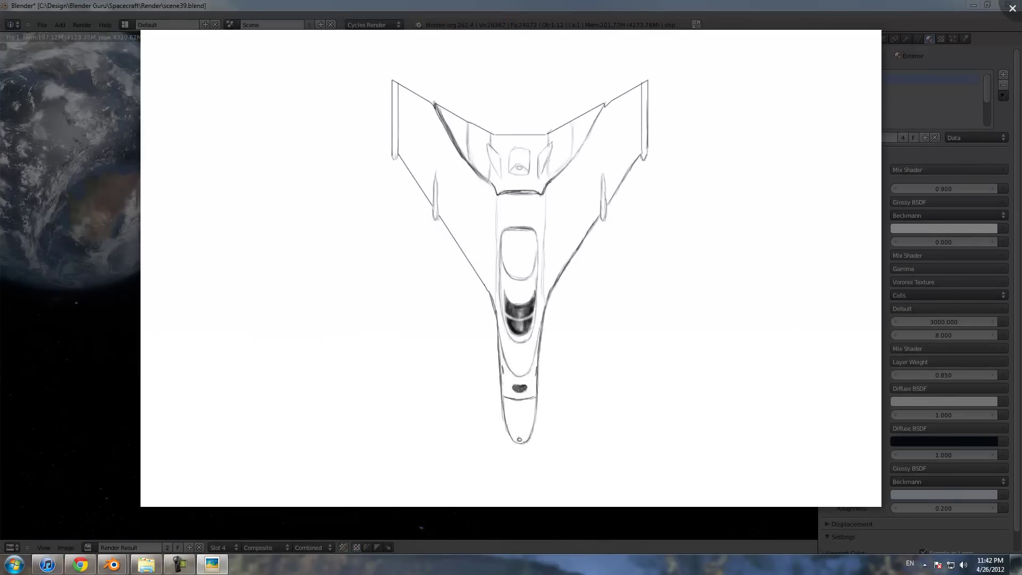
pyautogui.press('Left')
pyautogui.press('Left')
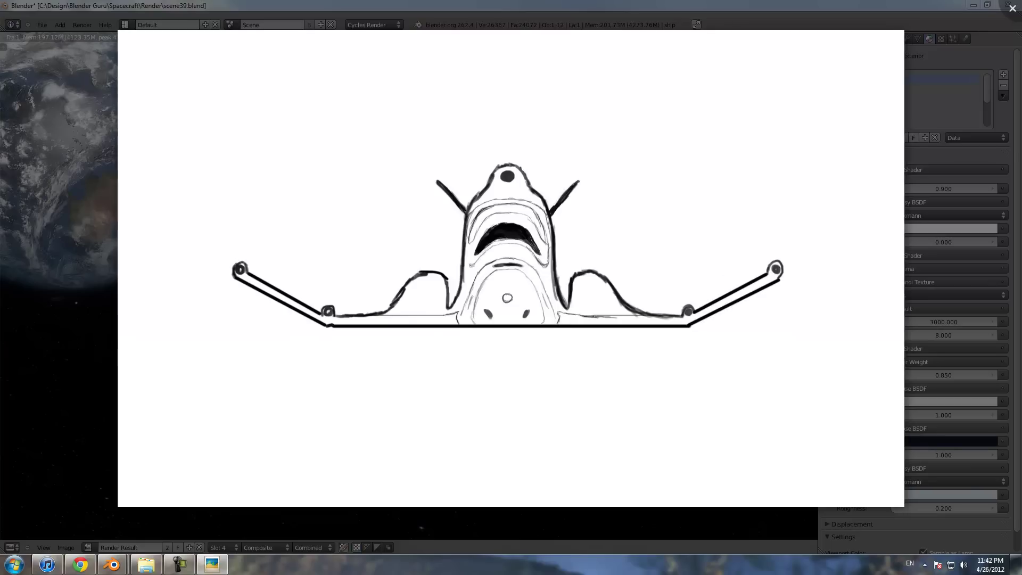
pyautogui.press('Right')
pyautogui.press('Right')
pyautogui.press('Escape')
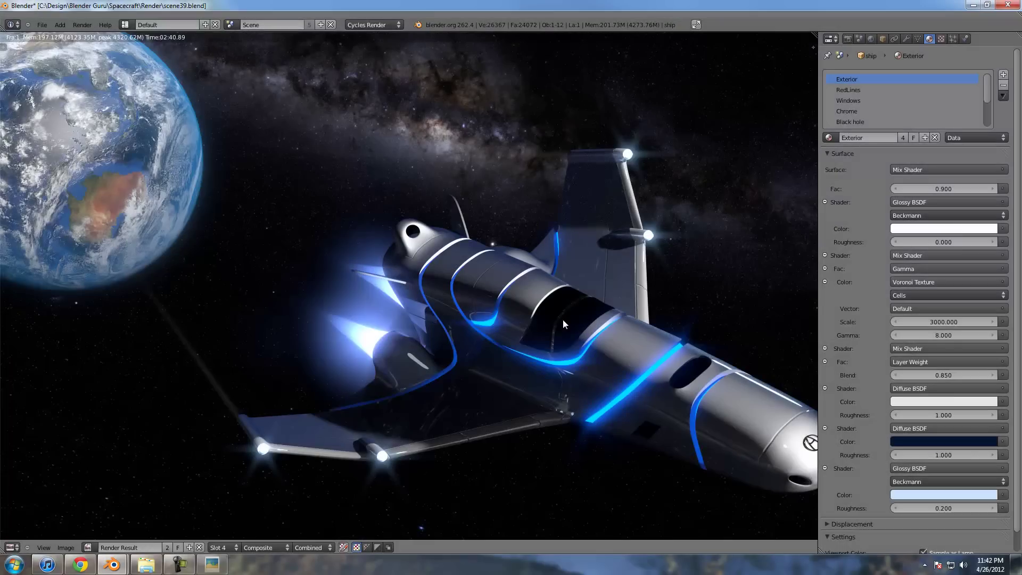
# - Switch to File Explorer and open the first spaceship render, 1.png, from the Spacecraft project's Render folder
pyautogui.click(151, 564)
pyautogui.click(363, 432)
pyautogui.click(247, 19)
pyautogui.doubleClick(189, 98)
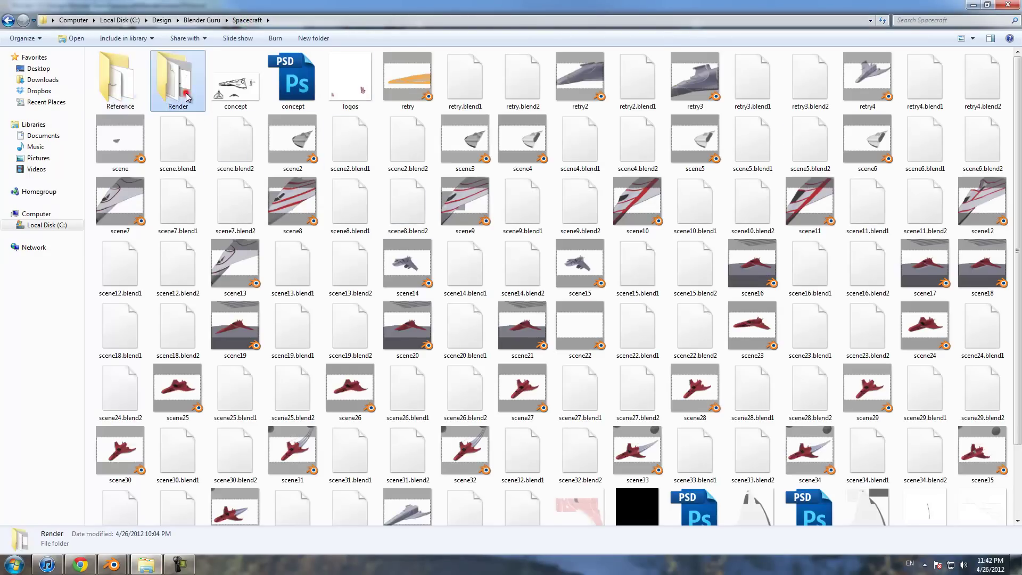
pyautogui.doubleClick(174, 99)
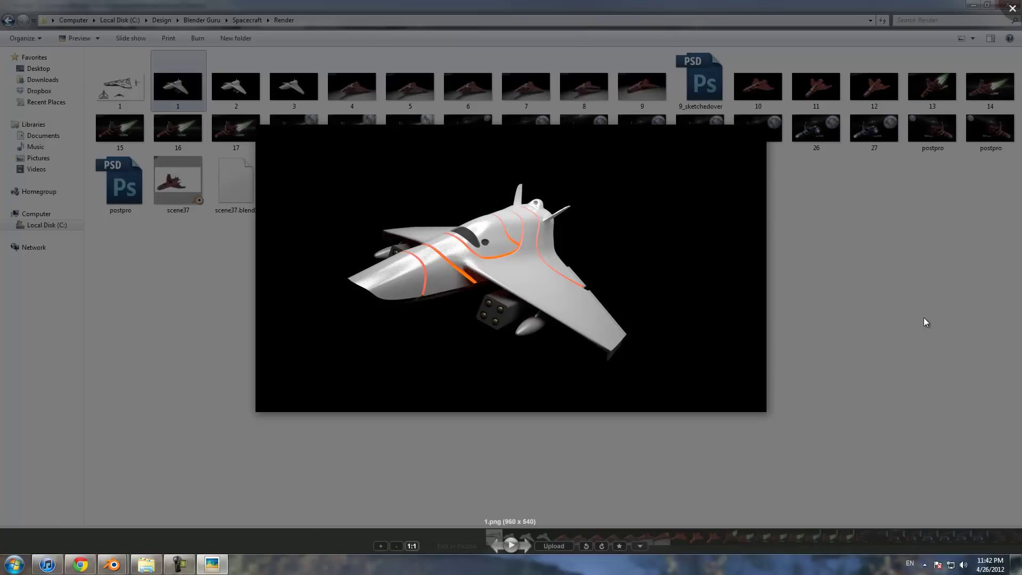
# - Look through the early work-in-progress renders from 2.png to 8.png
pyautogui.press('Right')
pyautogui.press('Right')
pyautogui.press('Right')
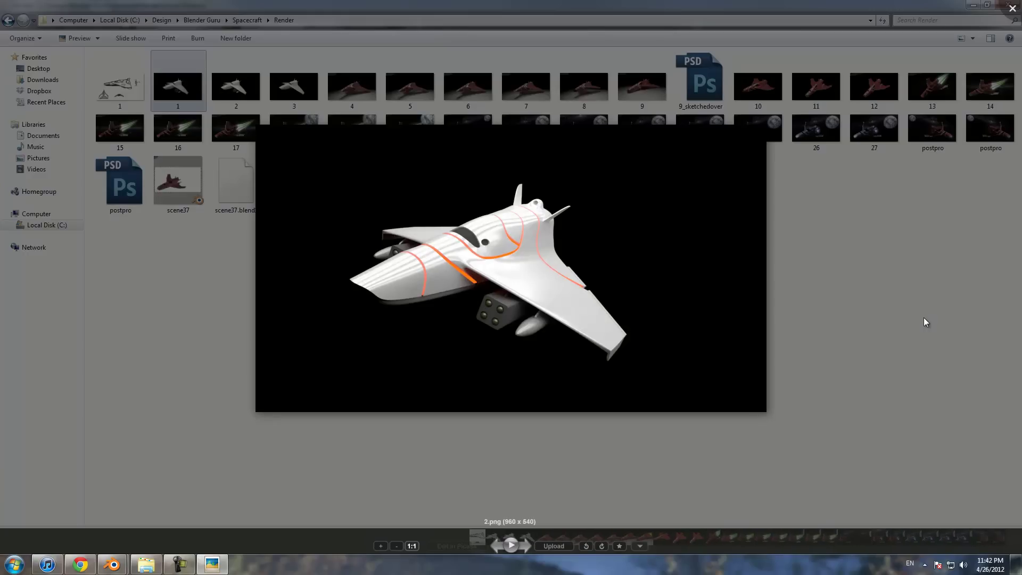
pyautogui.press('Right')
pyautogui.press('Right')
pyautogui.press('Right')
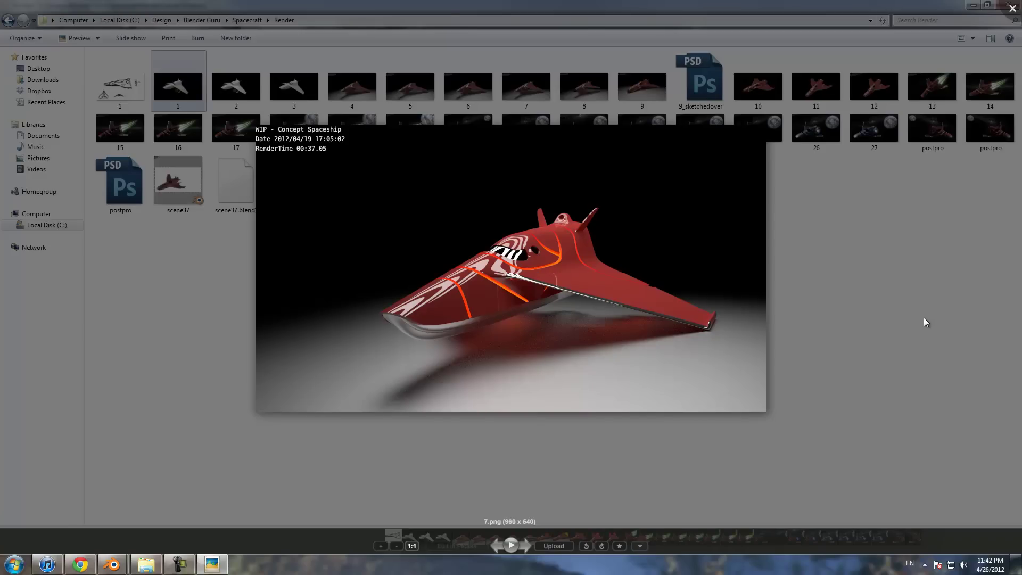
pyautogui.press('Right')
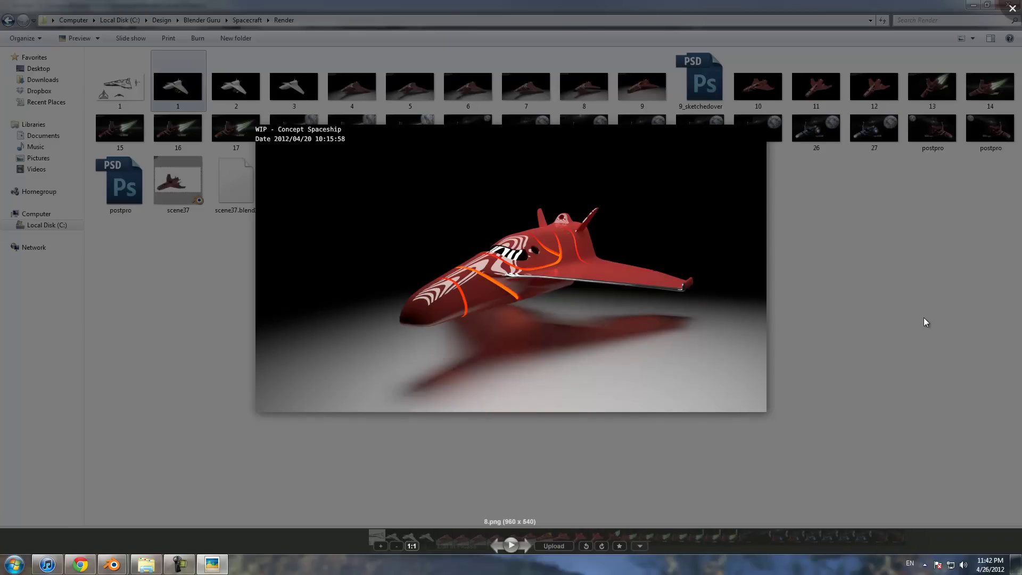
# - Go back to 6.png to compare the ship's redesign, and continue forward to 10.png
pyautogui.press('Left')
pyautogui.press('Left')
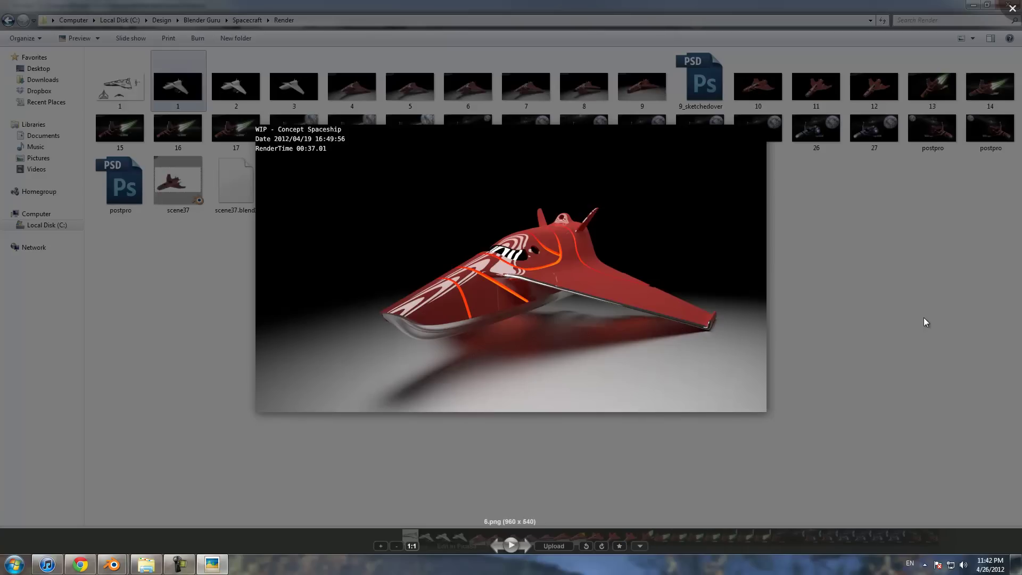
pyautogui.press('Right')
pyautogui.press('Right')
pyautogui.press('Right')
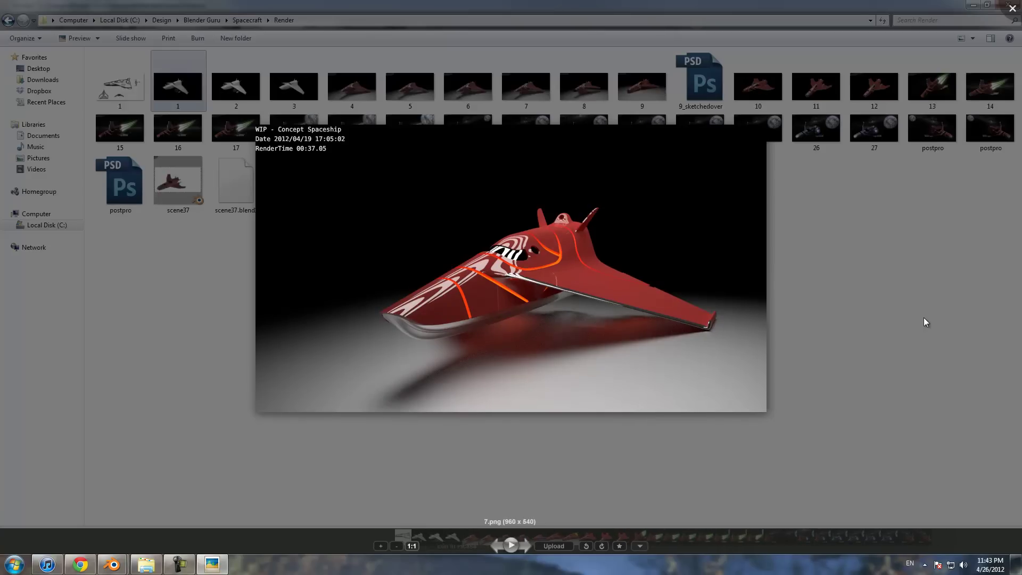
pyautogui.press('Right')
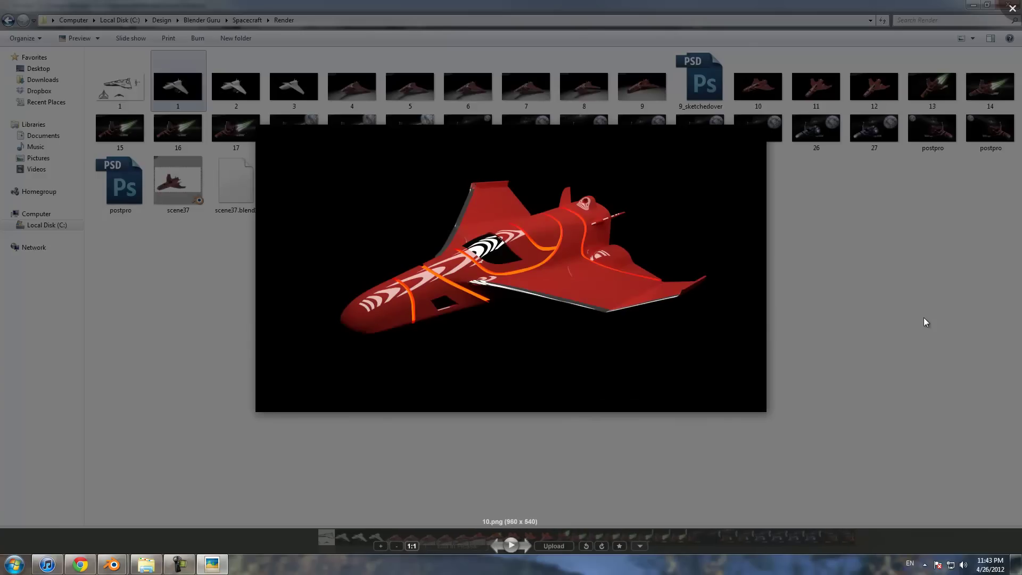
# - Look through the work-in-progress spaceship renders from 11.png to 18.png
pyautogui.press('Right')
pyautogui.press('Right')
pyautogui.press('Right')
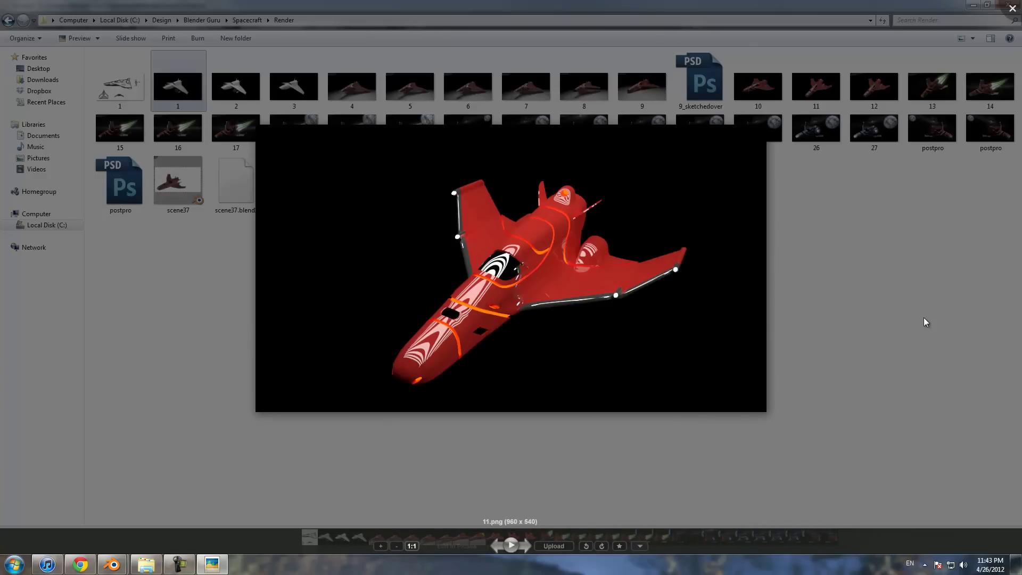
pyautogui.press('Right')
pyautogui.press('Right')
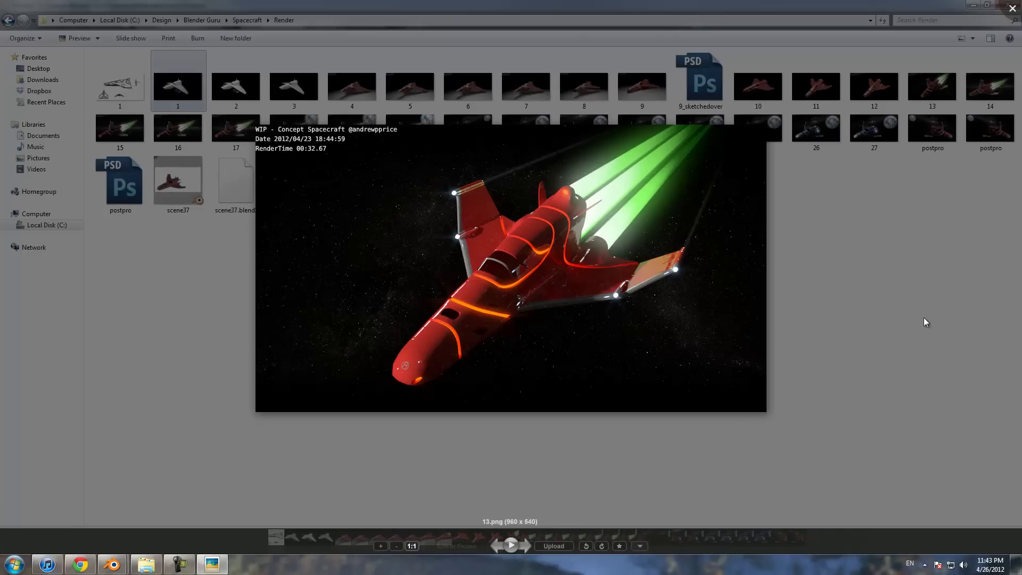
pyautogui.press('Right')
pyautogui.press('Right')
pyautogui.press('Right')
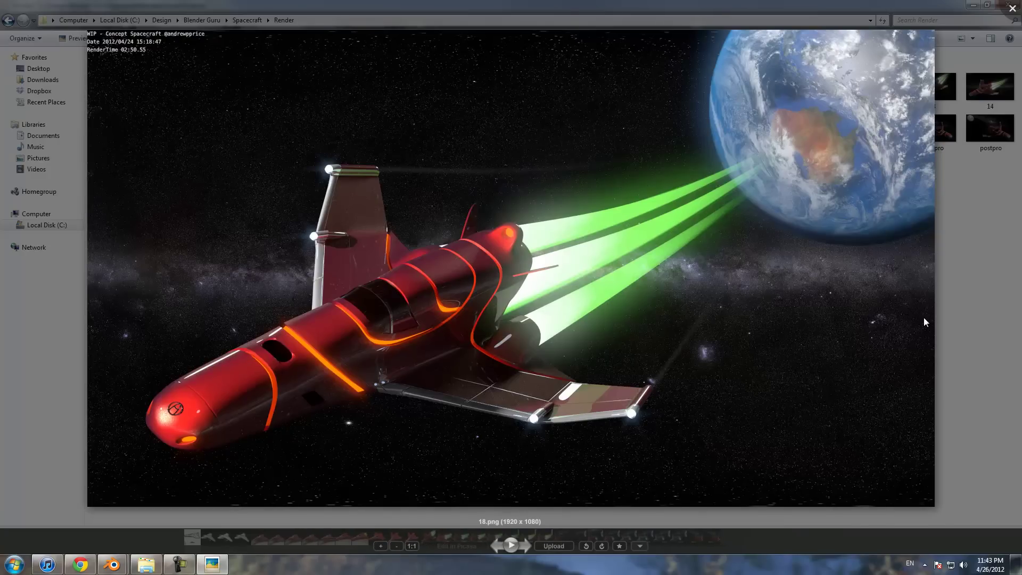
# - Continue through the remaining work-in-progress renders, past 20.png, 22_b.png and 24.png, up to 27.png
pyautogui.press('Right')
pyautogui.press('Right')
pyautogui.press('Right')
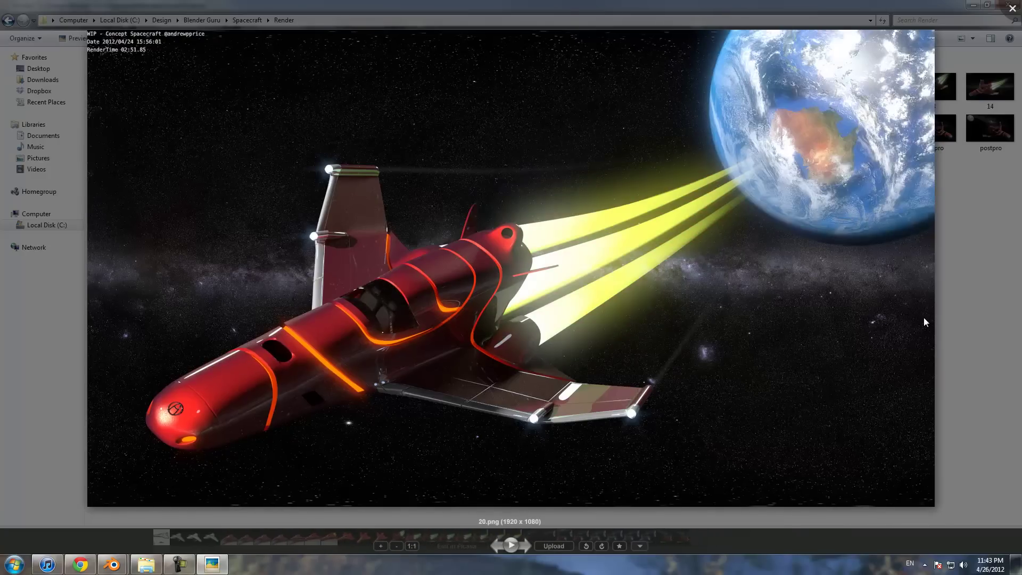
pyautogui.press('Right')
pyautogui.press('Right')
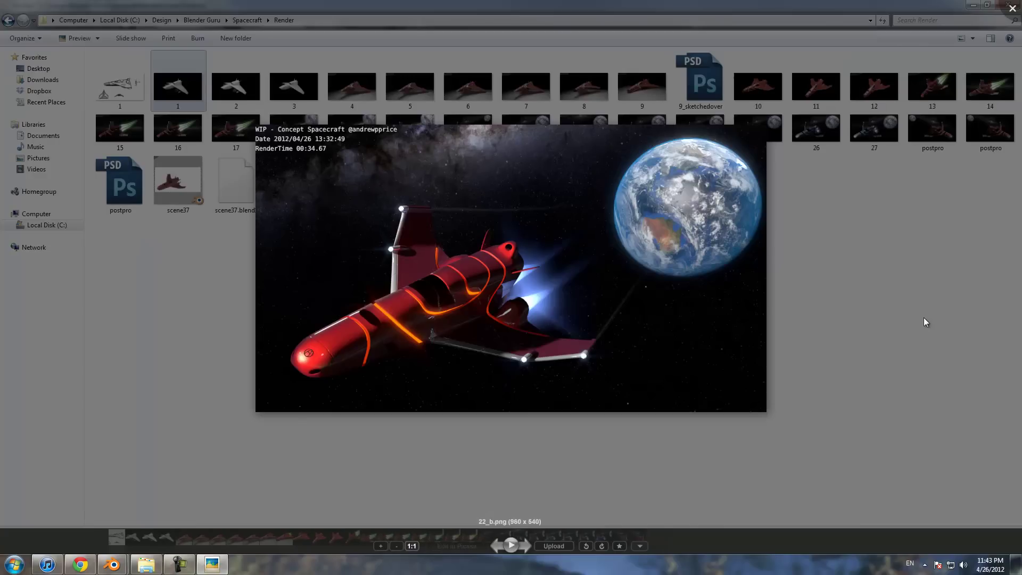
pyautogui.press('Right')
pyautogui.press('Right')
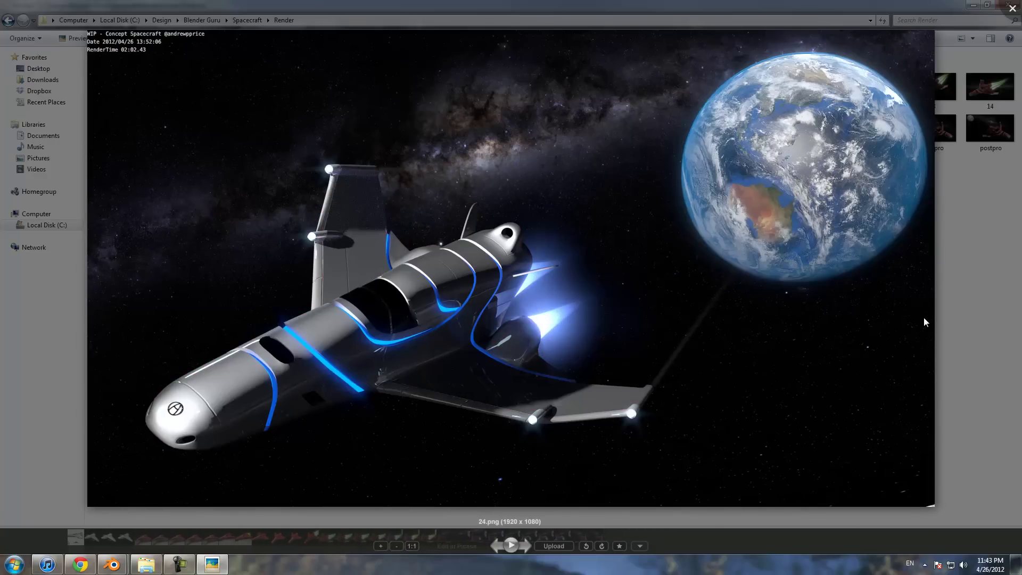
pyautogui.press('Right')
pyautogui.press('Right')
pyautogui.press('Right')
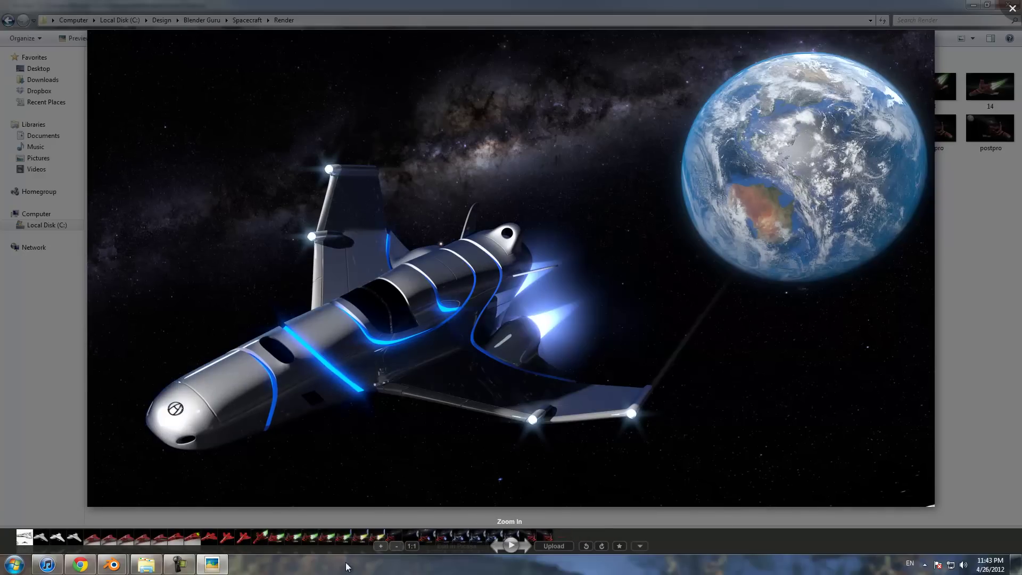
# - Switch to the Blender window with scene39.blend and examine the finished spaceship render up close
pyautogui.moveTo(112, 565)
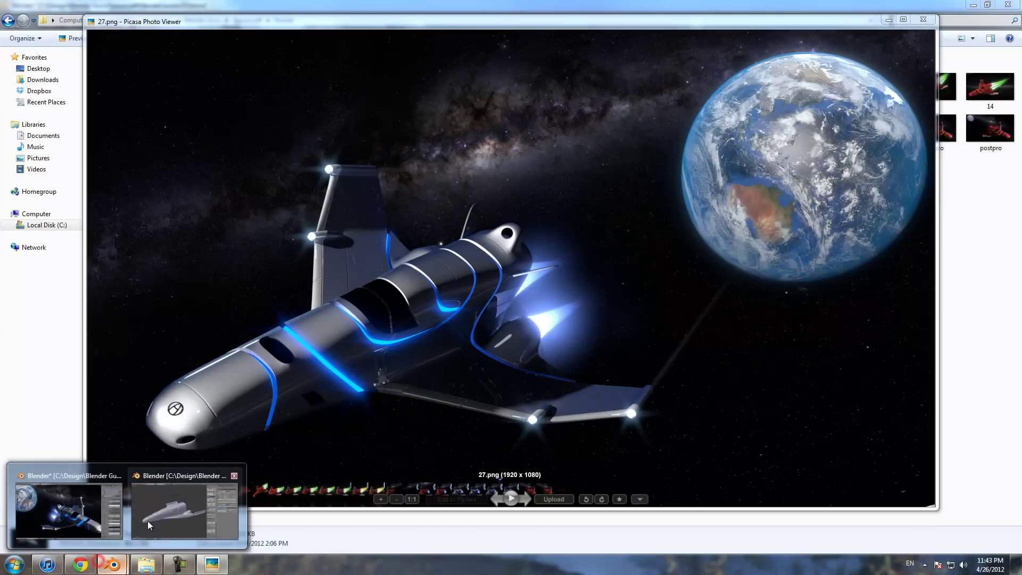
pyautogui.click(183, 486)
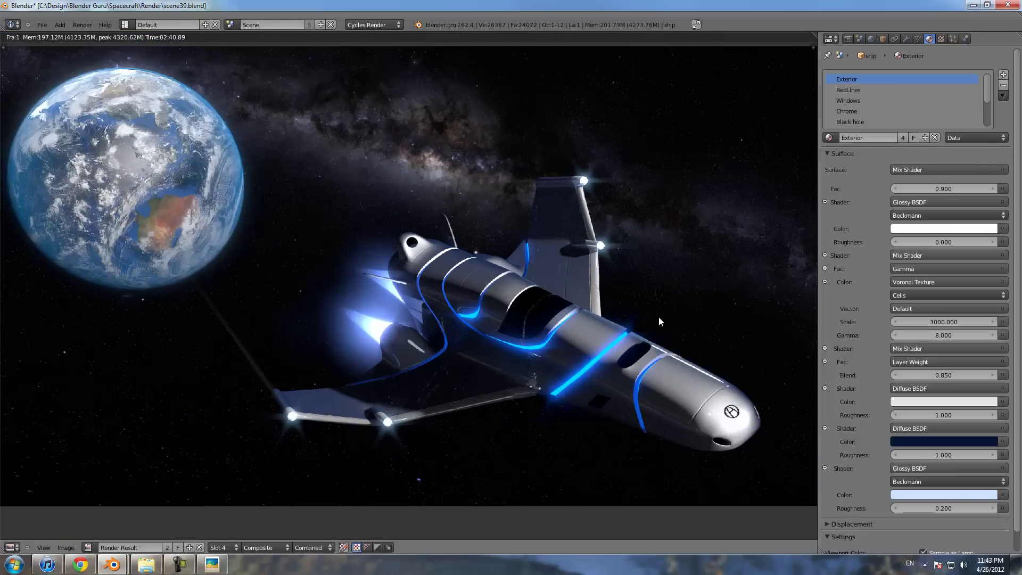
pyautogui.scroll(1, 663, 314)
pyautogui.moveTo(610, 342); pyautogui.dragTo(583, 340, button='middle')
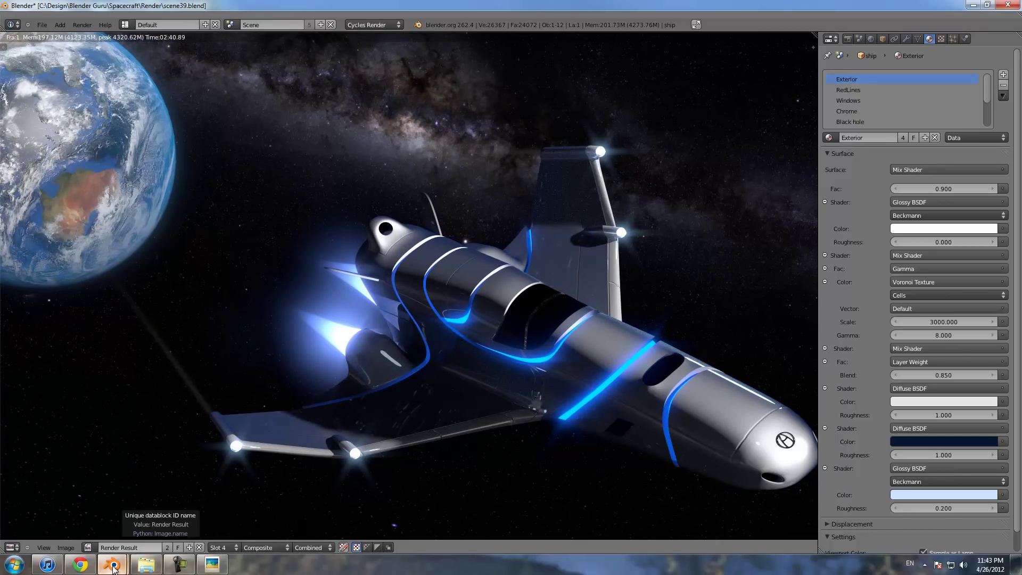
# - Switch to the Blender window with tutorial.blend, select the ship's hull and inspect the model from the side
pyautogui.moveTo(113, 569)
pyautogui.click(152, 515)
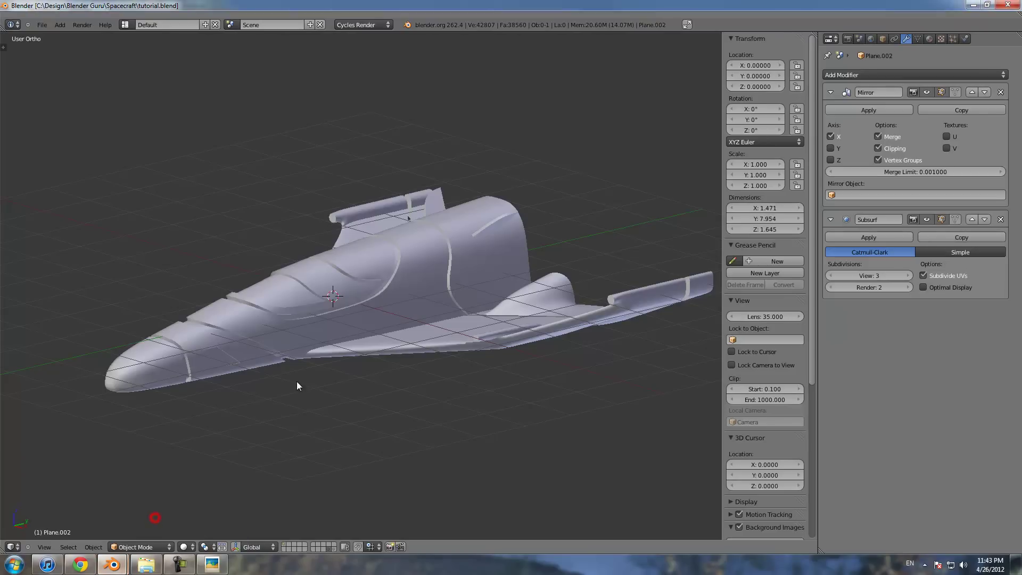
pyautogui.rightClick(347, 378)
pyautogui.press('Tab')
pyautogui.press('Tab')
pyautogui.moveTo(439, 378)
pyautogui.mouseDown(button='middle')
pyautogui.moveTo(322, 361)
pyautogui.moveTo(526, 352)
pyautogui.moveTo(423, 369)
pyautogui.mouseUp(button='middle')
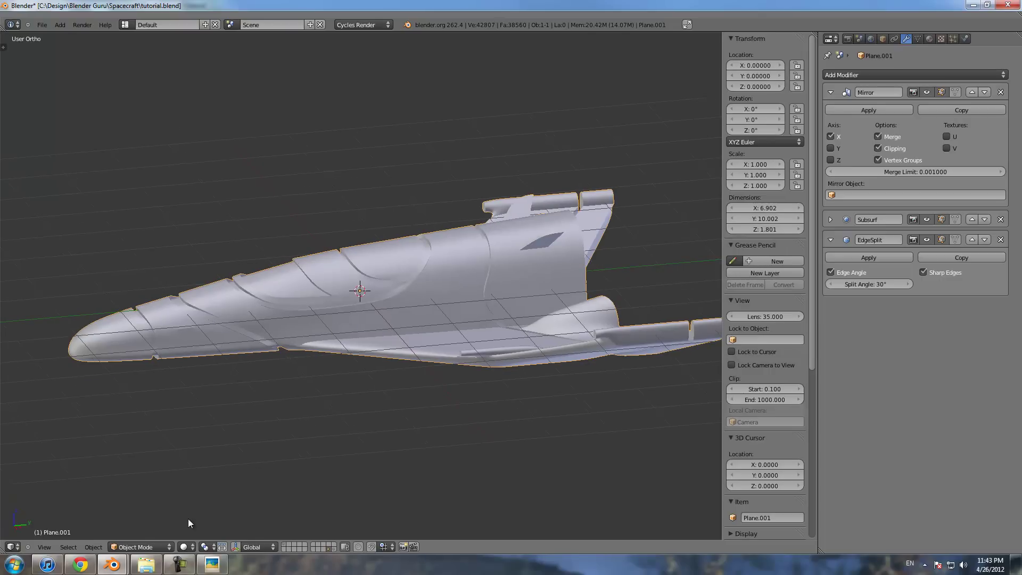
# - Launch a new Blender instance and dismiss the splash screen
pyautogui.rightClick(112, 564)
pyautogui.click(103, 513)
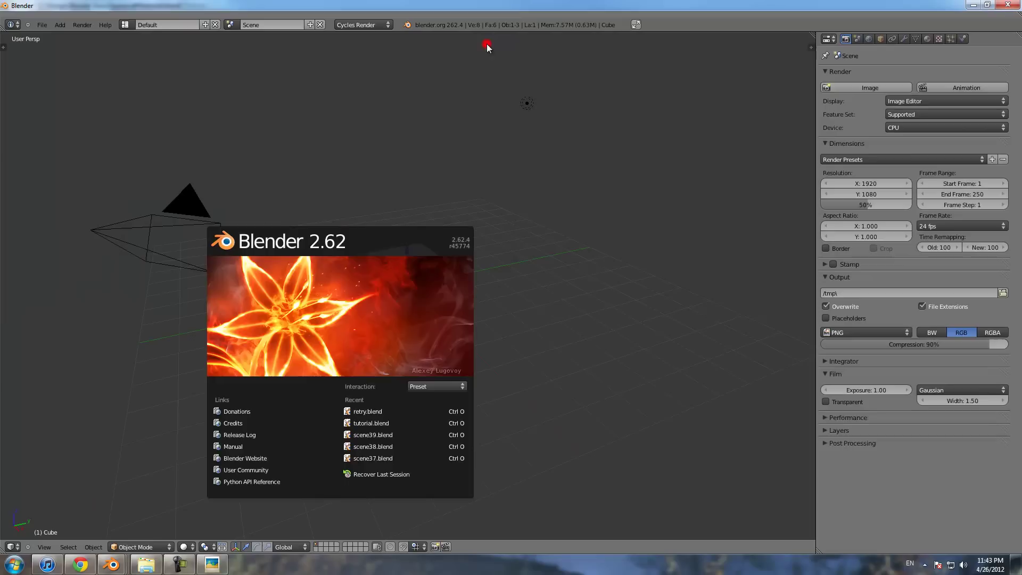
pyautogui.click(487, 44)
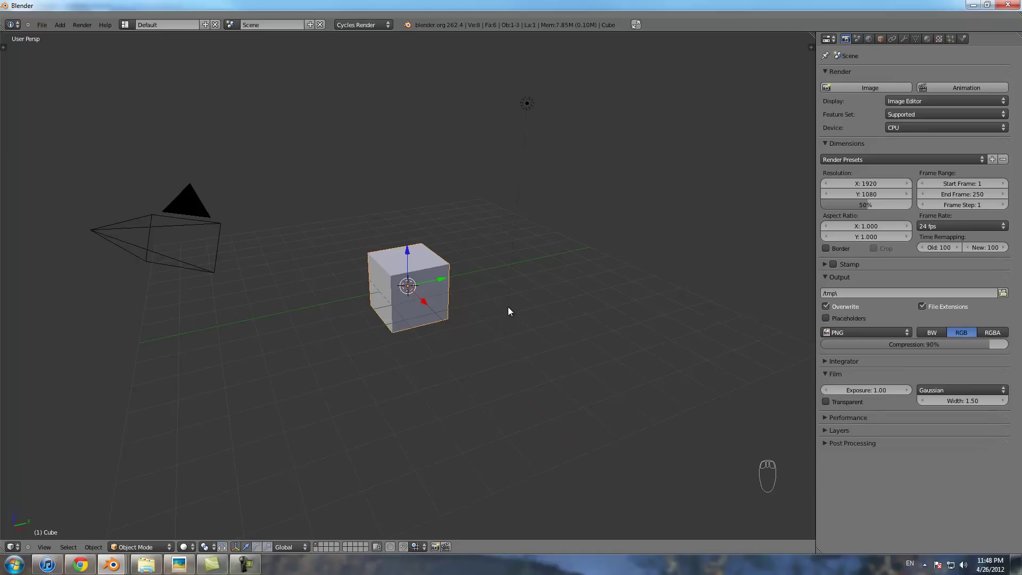
# - Show the 3D view's properties sidebar and look through its settings
pyautogui.press('n')
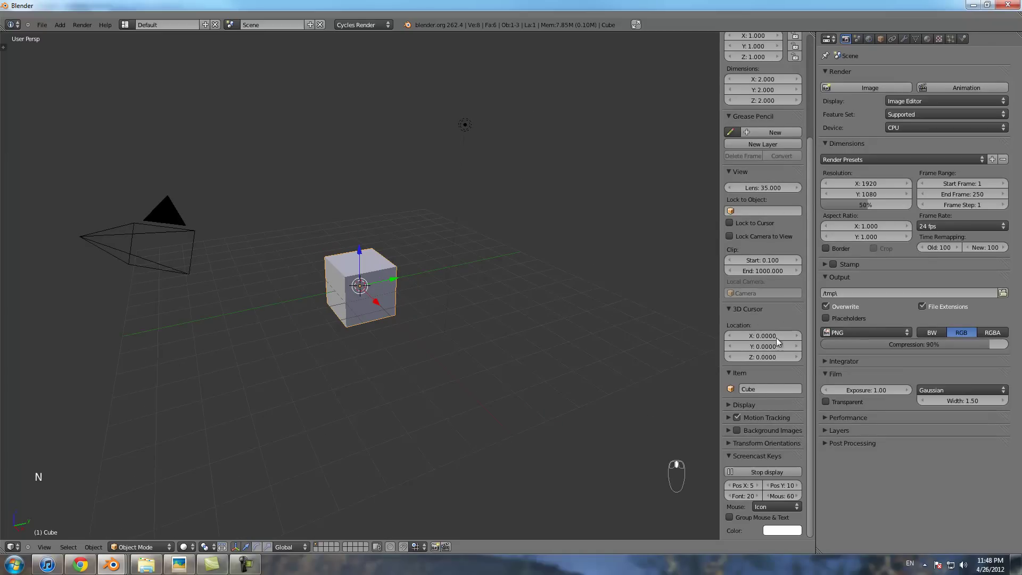
pyautogui.scroll(5, 770, 251)
pyautogui.scroll(-5, 771, 251)
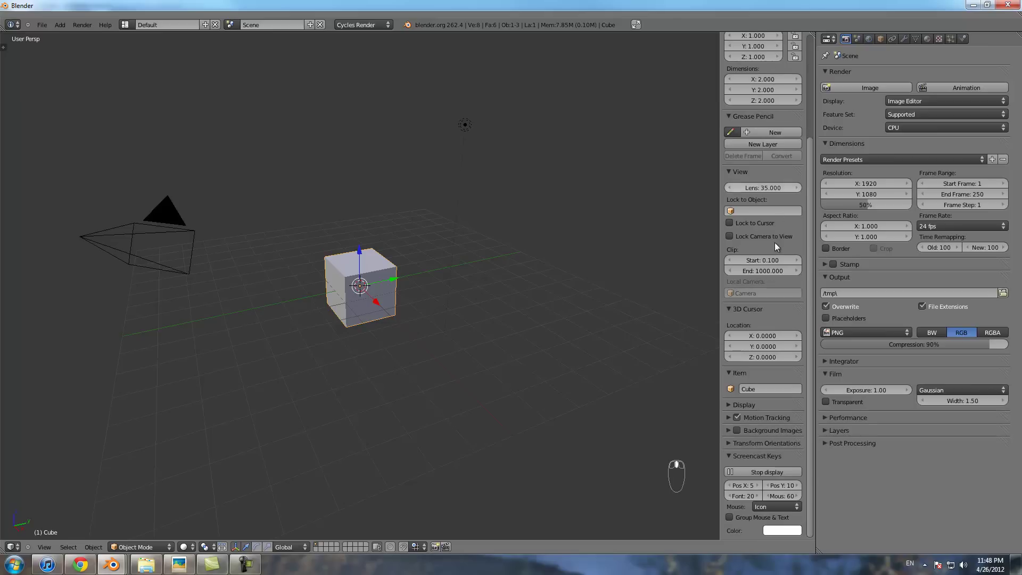
pyautogui.press('t')
pyautogui.press('t')
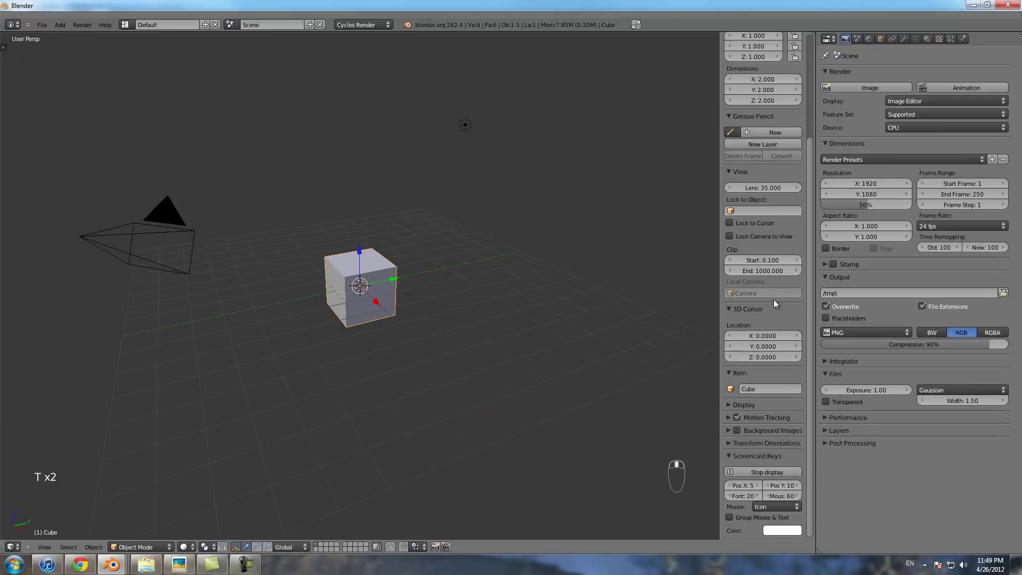
# - Enable background images and load front.png from the Spacecraft project's Reference folder into a new image slot
pyautogui.click(729, 430)
pyautogui.click(748, 447)
pyautogui.scroll(-3, 756, 442)
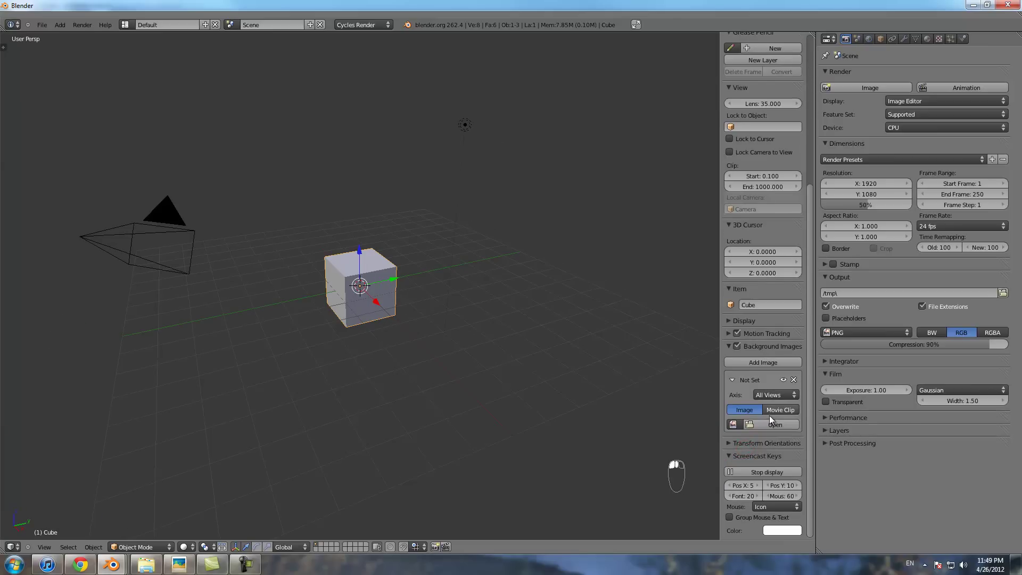
pyautogui.click(767, 423)
pyautogui.click(27, 191)
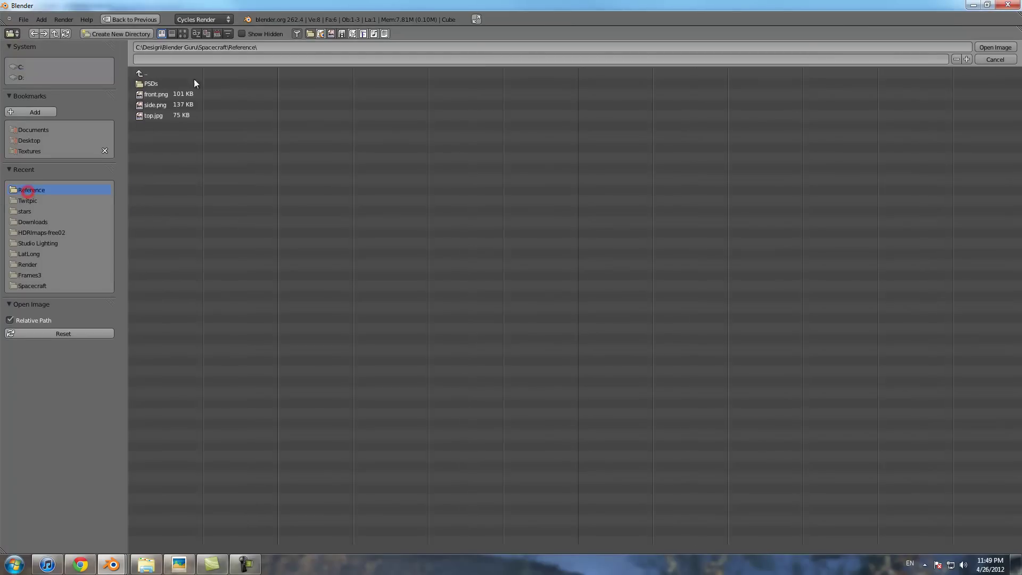
pyautogui.click(159, 95)
pyautogui.click(996, 47)
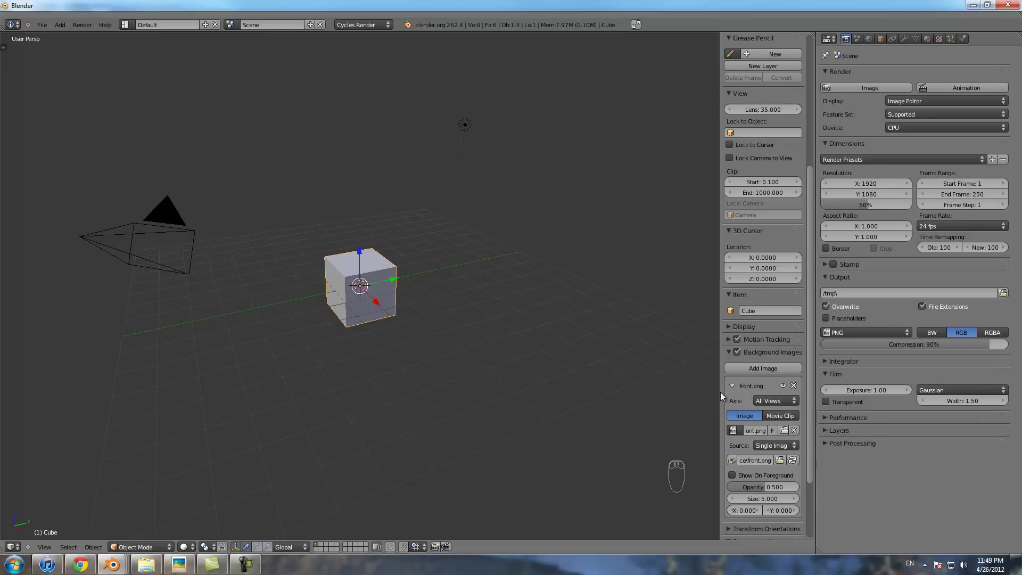
# - Set the viewport to front orthographic view in wireframe shading and hide the 3D manipulator
pyautogui.press('KP_1')
pyautogui.press('z')
pyautogui.press('KP_5')
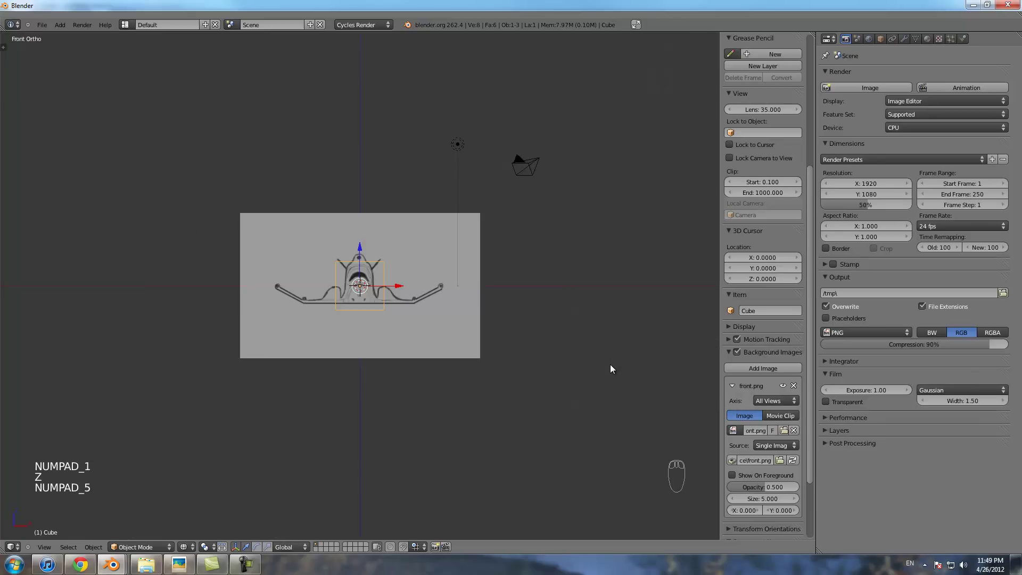
pyautogui.scroll(3, 522, 352)
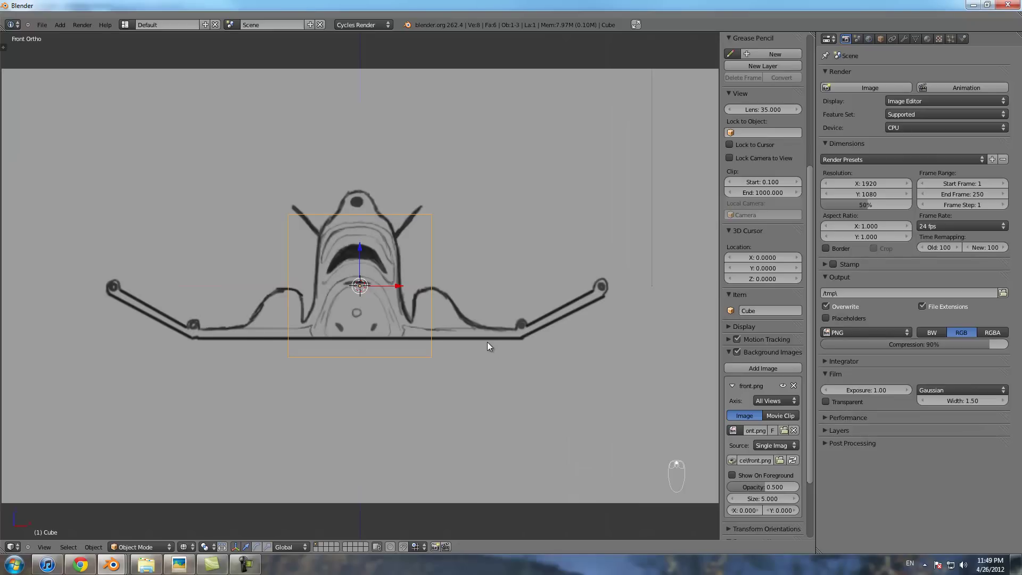
pyautogui.hotkey('ctrl', 'space')
pyautogui.scroll(-3, 414, 301)
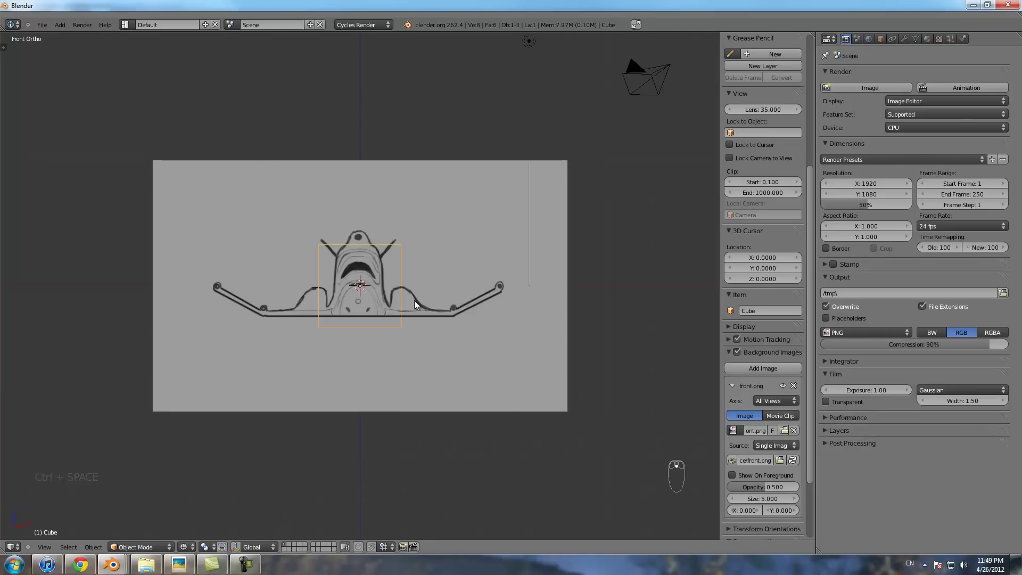
# - Check how the background image displays in the right and top views, and return to the front view
pyautogui.press('KP_3')
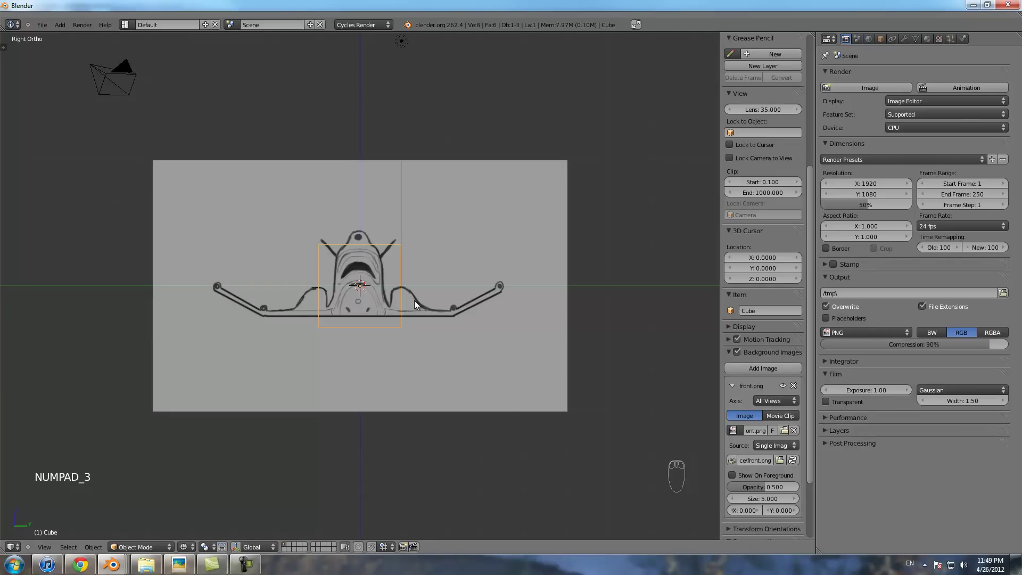
pyautogui.press('KP_7')
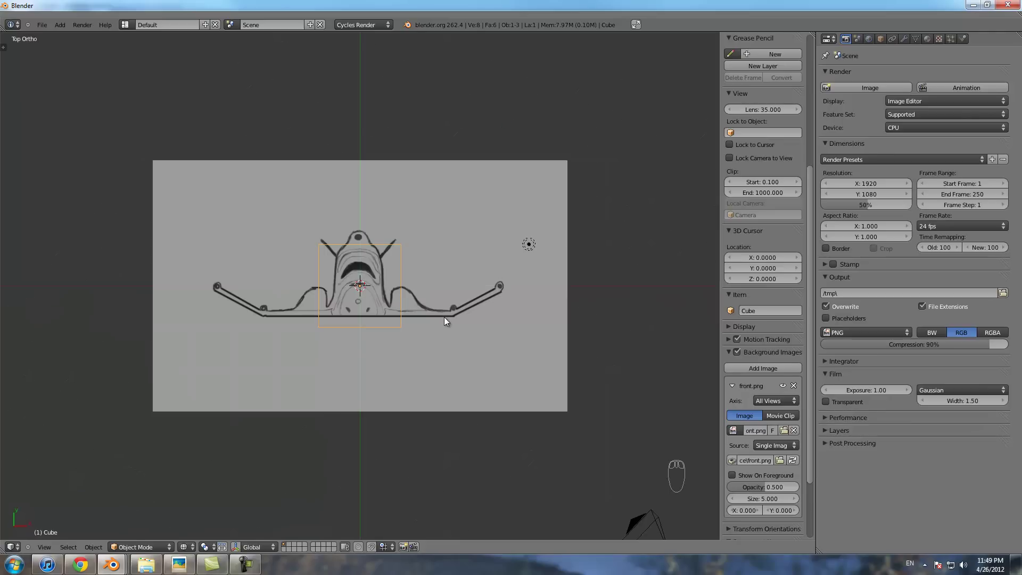
pyautogui.press('KP_1')
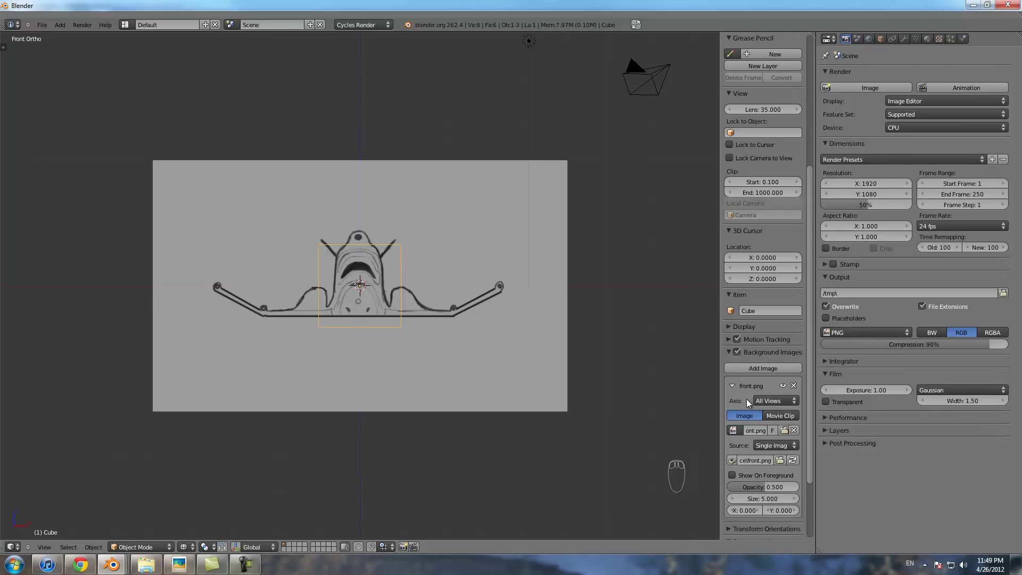
# - Set the front.png background's axis to Front and check the front, right and top views
pyautogui.click(767, 403)
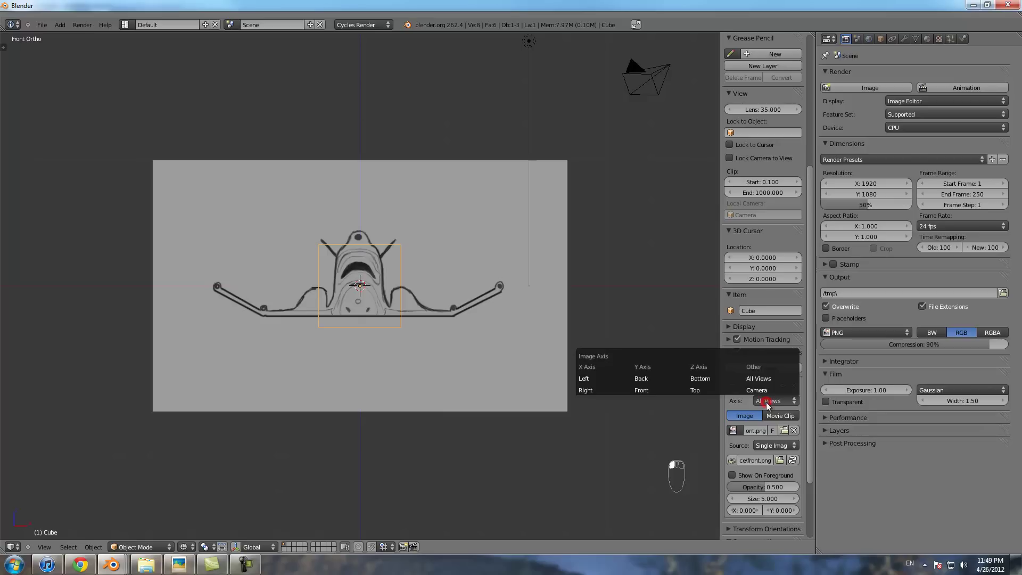
pyautogui.click(671, 390)
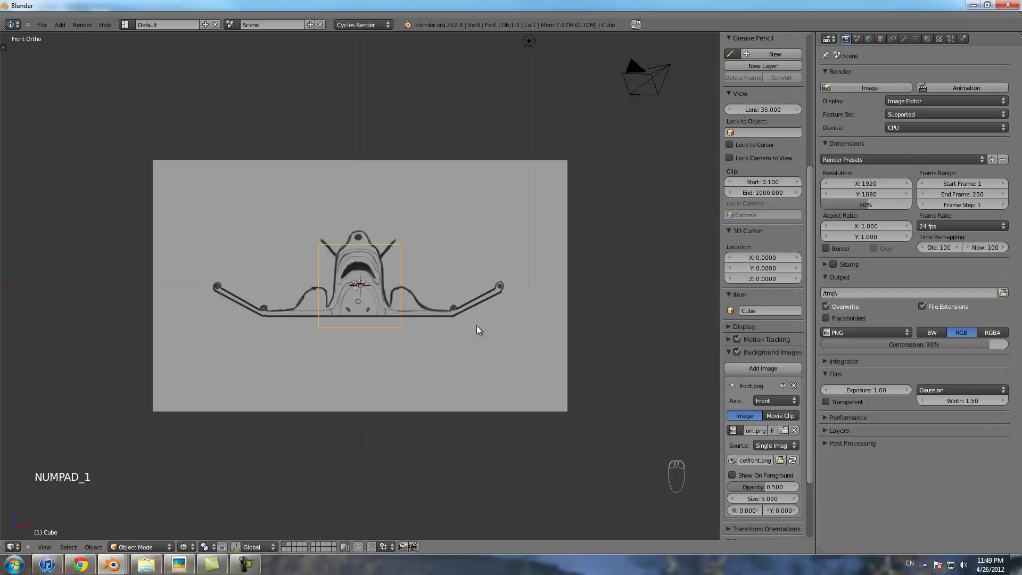
pyautogui.press('KP_1')
pyautogui.press('KP_3')
pyautogui.press('KP_7')
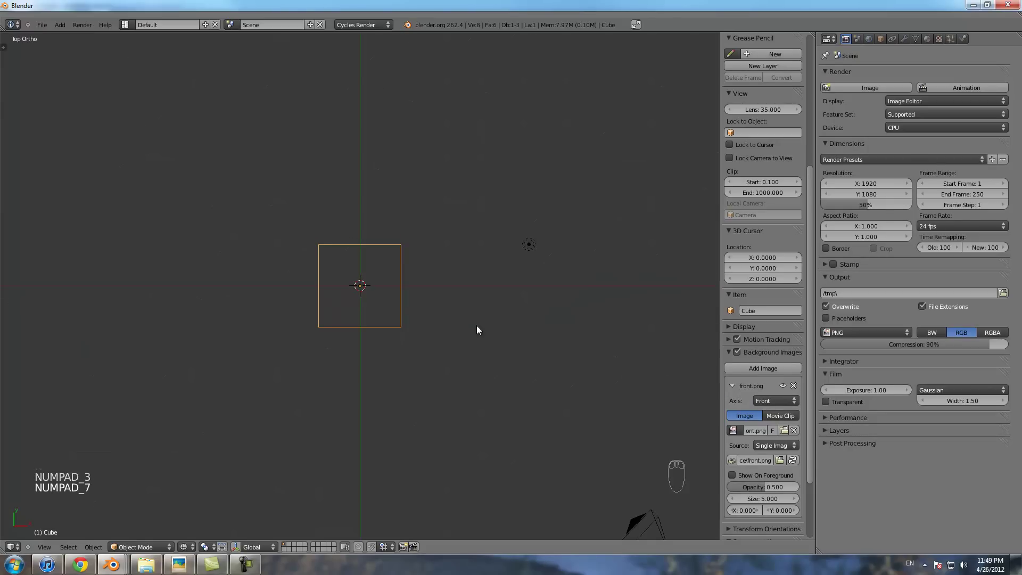
pyautogui.press('KP_1')
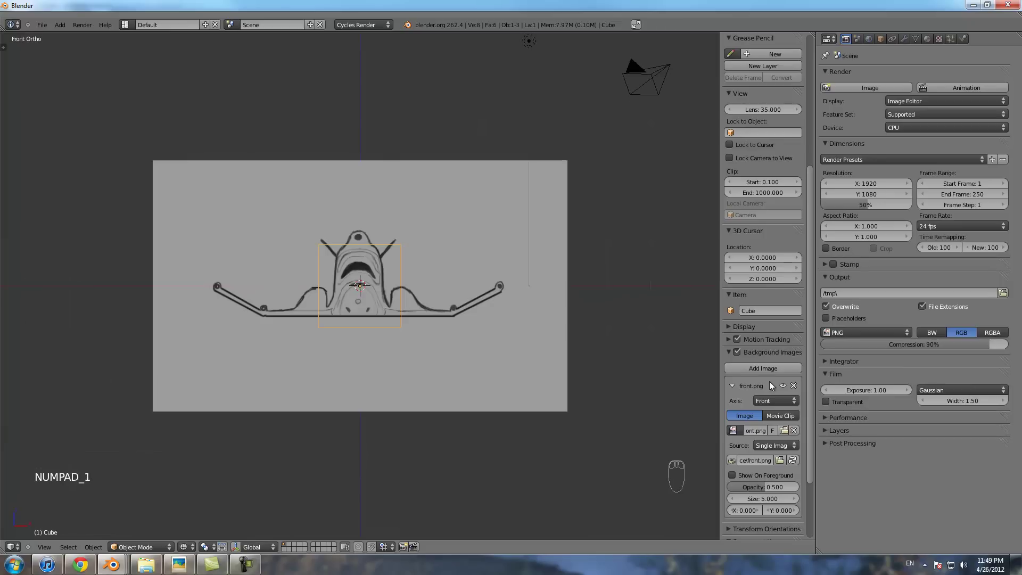
# - Collapse the front.png settings and add side.png from the Reference folder as a second background image
pyautogui.click(733, 385)
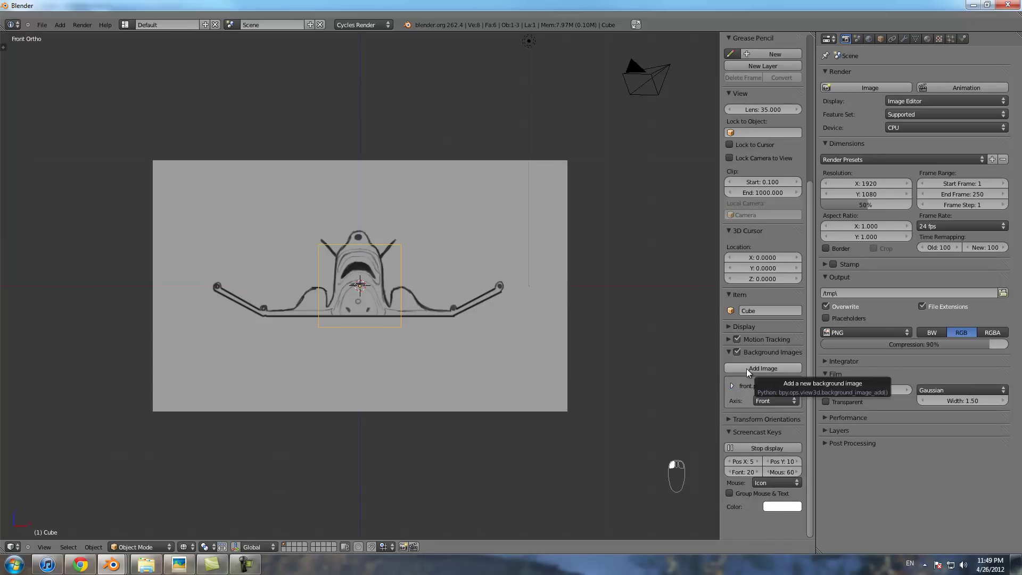
pyautogui.click(748, 372)
pyautogui.click(776, 464)
pyautogui.click(27, 190)
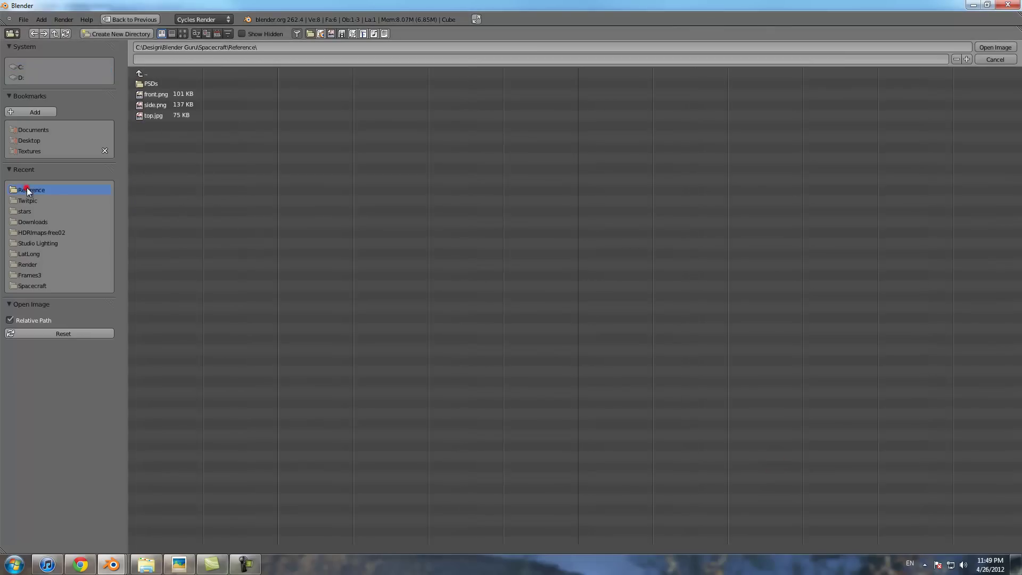
pyautogui.doubleClick(158, 106)
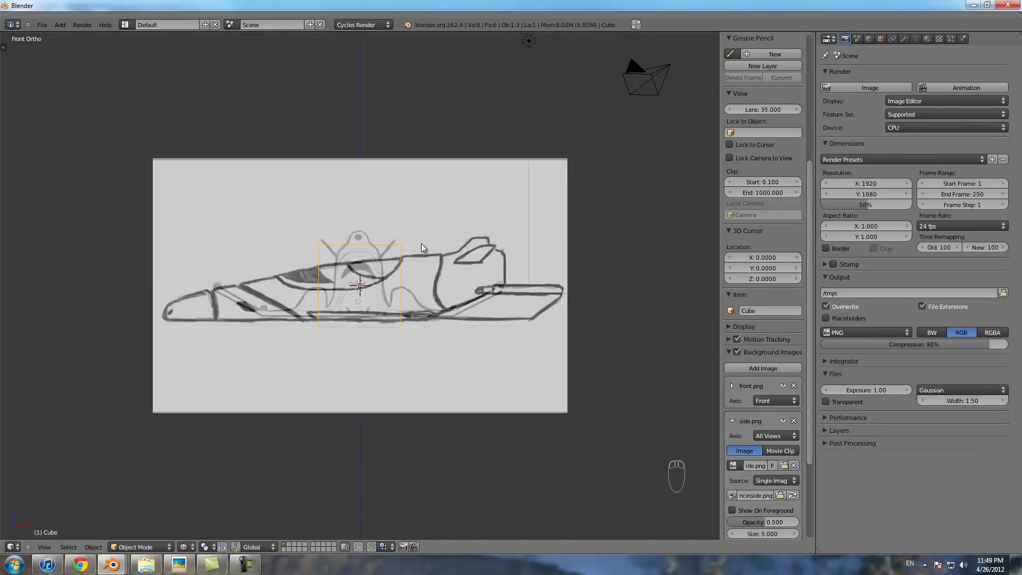
# - Set the side.png background's axis to Right and compare the front and right views
pyautogui.scroll(-5, 763, 373)
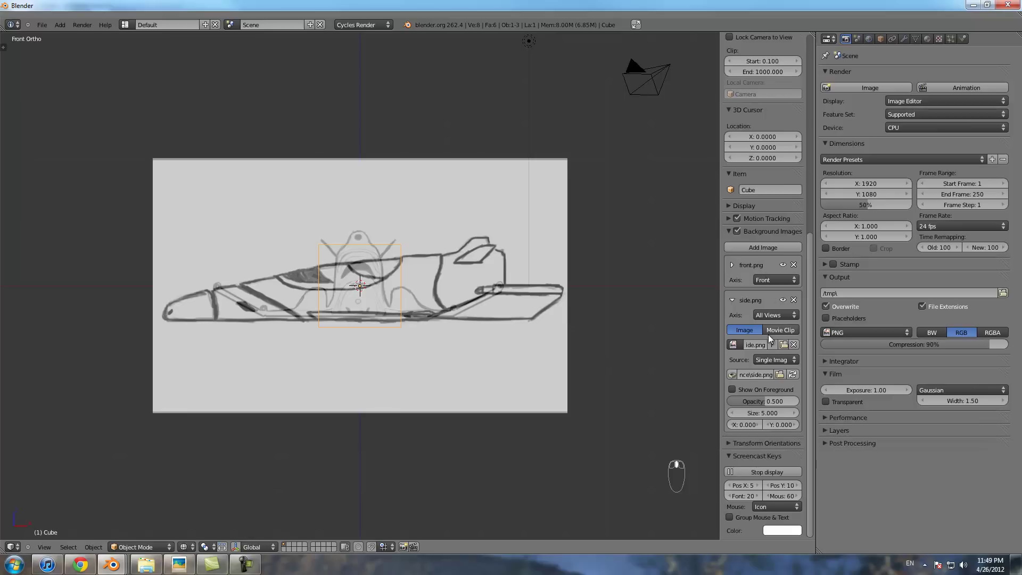
pyautogui.click(769, 315)
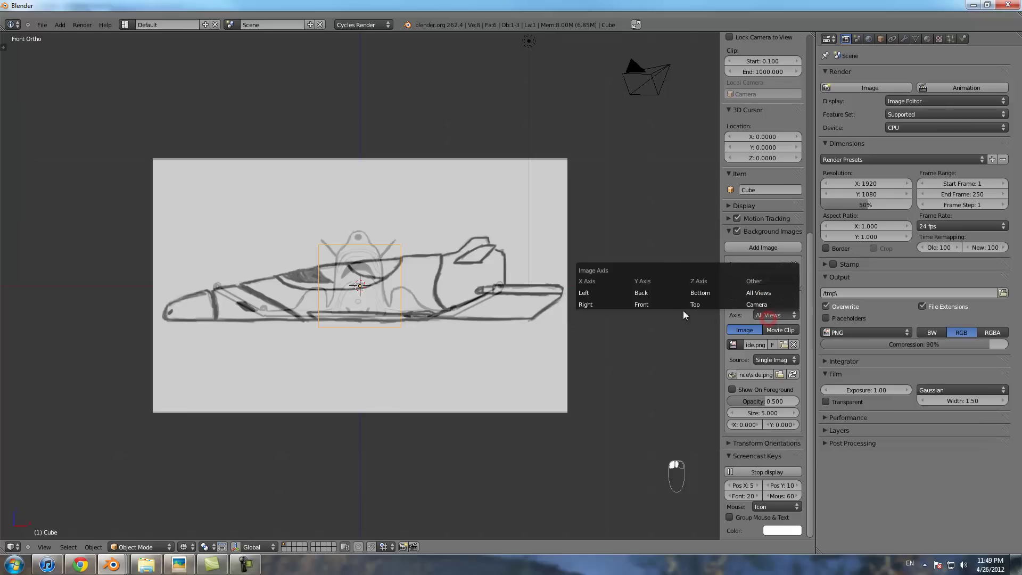
pyautogui.click(609, 308)
pyautogui.press('KP_1')
pyautogui.press('KP_3')
pyautogui.press('KP_1')
pyautogui.press('KP_3')
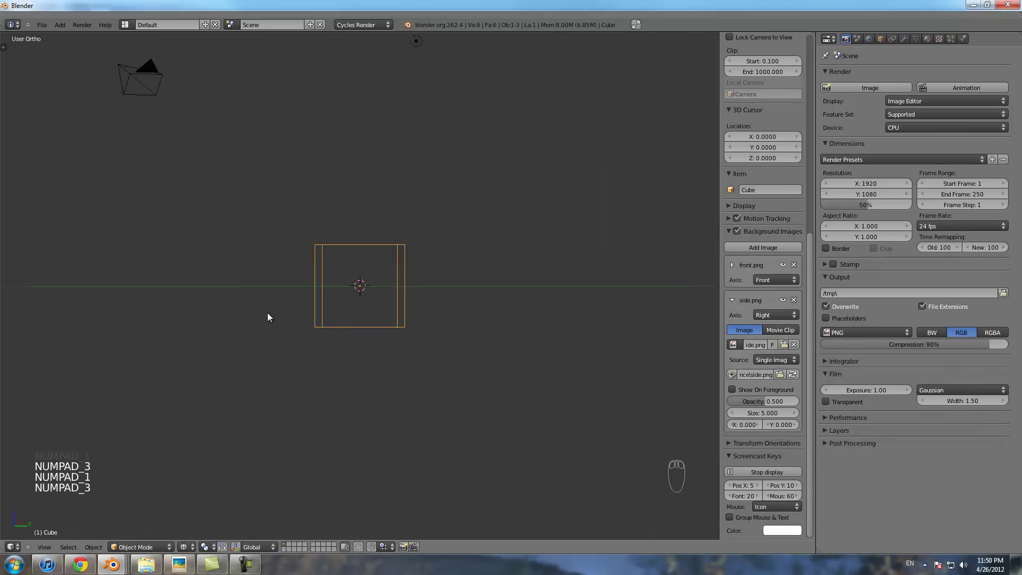
pyautogui.press('KP_1')
pyautogui.press('KP_3')
pyautogui.press('KP_1')
pyautogui.press('KP_3')
pyautogui.press('KP_1')
pyautogui.press('KP_3')
# - Collapse the side.png settings and add top.jpg from the Reference folder as a third background image
pyautogui.click(733, 300)
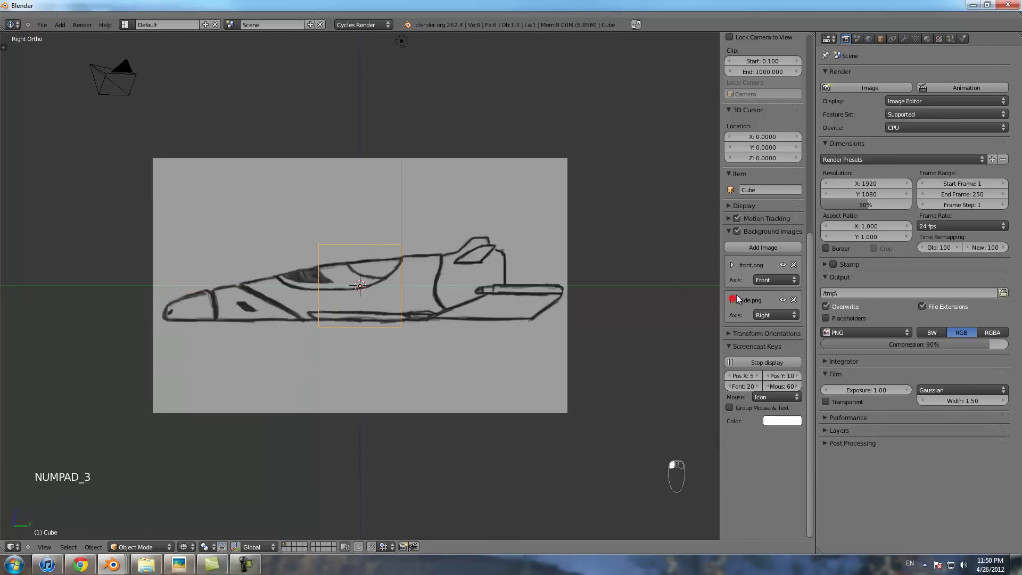
pyautogui.click(733, 300)
pyautogui.click(765, 379)
pyautogui.click(32, 190)
pyautogui.doubleClick(209, 128)
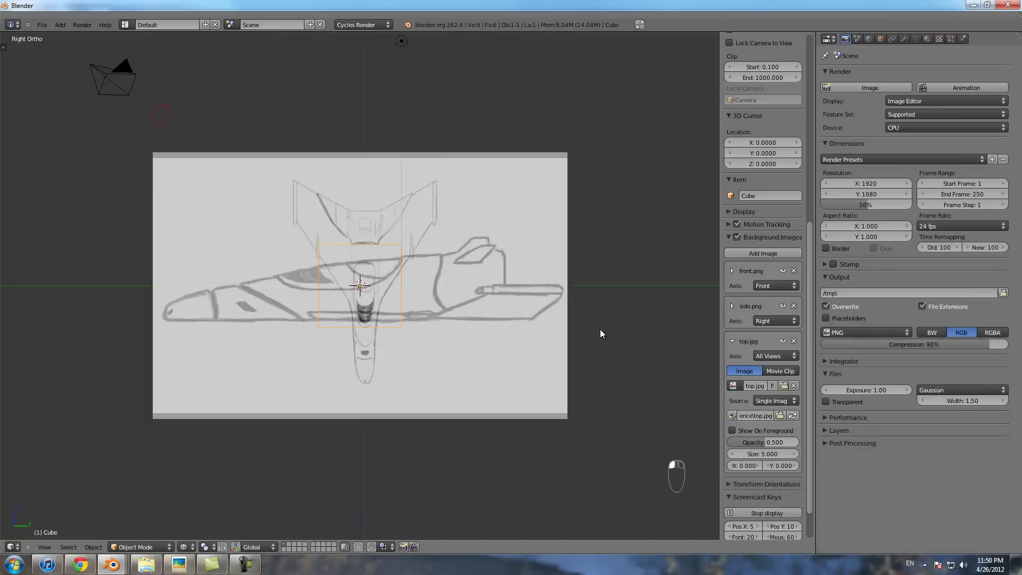
# - Set the top.jpg background's axis to Top, check the front, right and top views, and collapse its settings
pyautogui.click(770, 357)
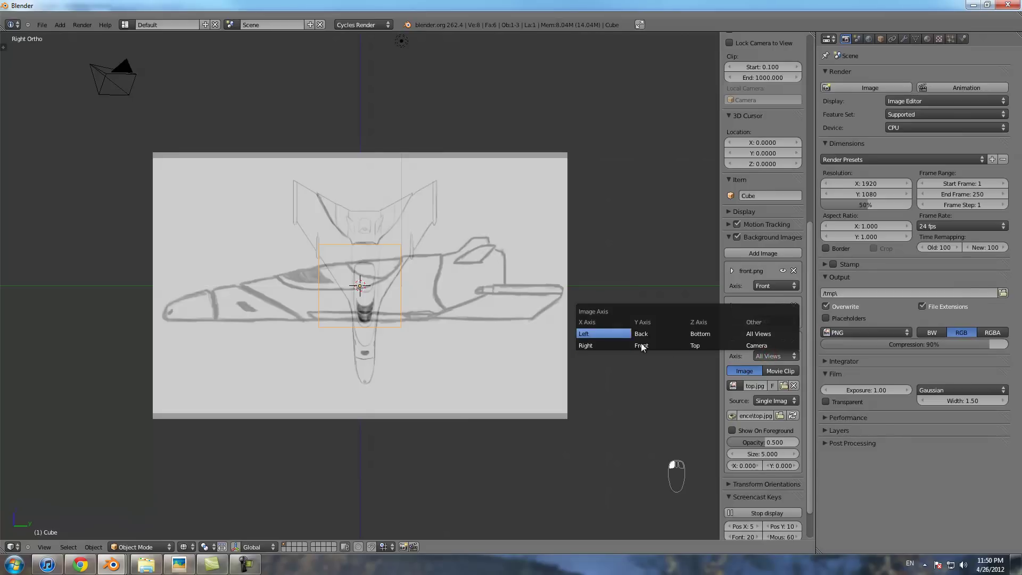
pyautogui.click(689, 344)
pyautogui.press('KP_1')
pyautogui.press('KP_3')
pyautogui.press('KP_7')
pyautogui.press('KP_1')
pyautogui.press('KP_3')
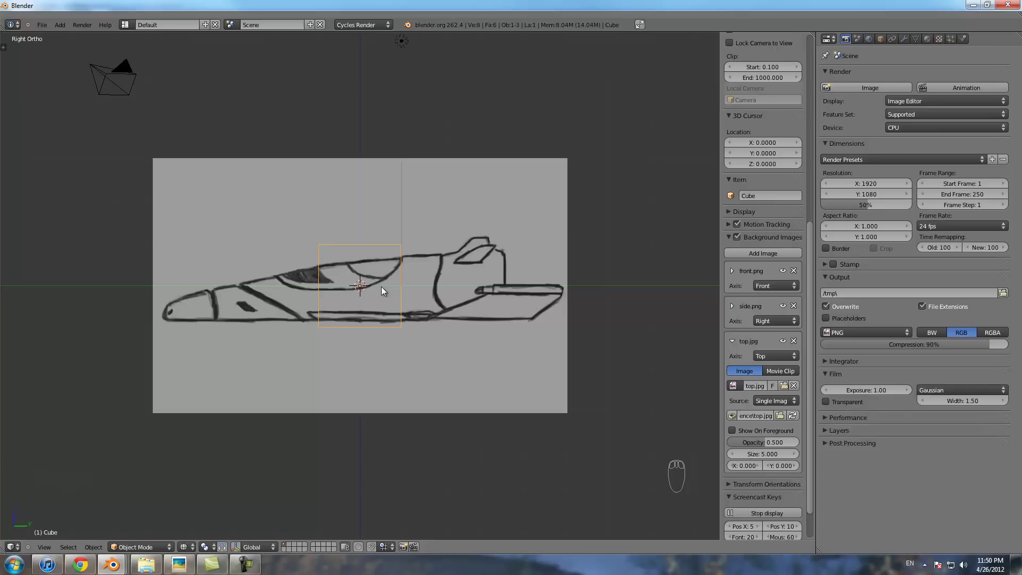
pyautogui.scroll(3, 381, 299)
pyautogui.scroll(-1, 394, 326)
pyautogui.press('KP_1')
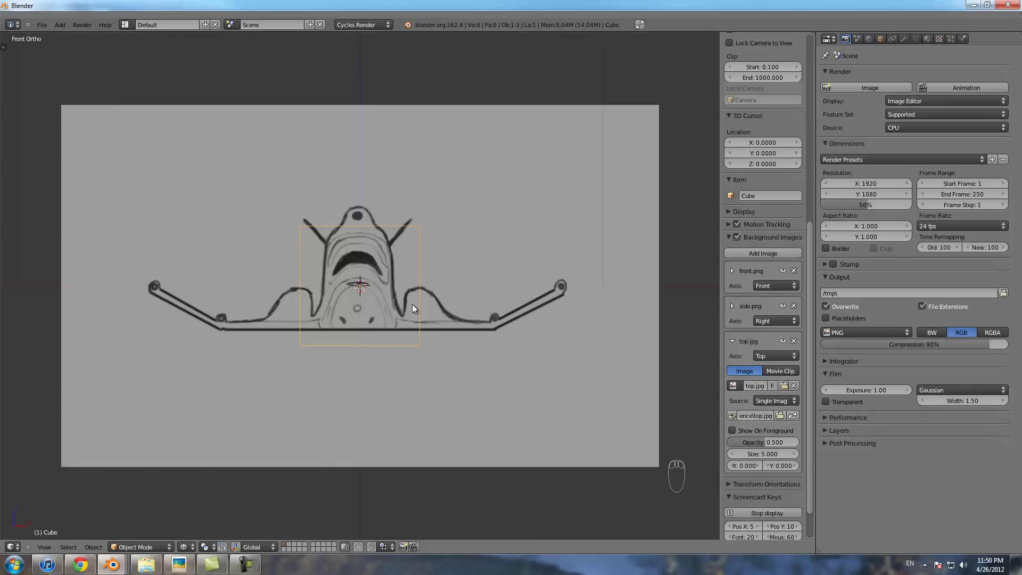
pyautogui.click(733, 341)
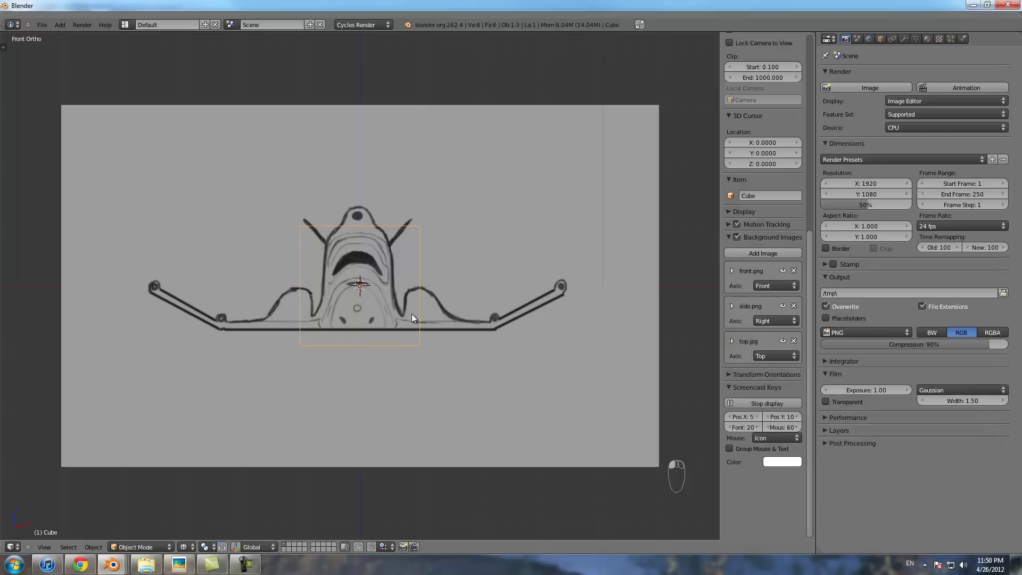
# - Scale the cube and shift it along X to match the fuselage width in front view, and compare it with the top and side drawings
pyautogui.scroll(3, 411, 314)
pyautogui.press('s')
pyautogui.click(446, 297)
pyautogui.press('g')
pyautogui.press('x')
pyautogui.click(442, 295)
pyautogui.press('s')
pyautogui.click(436, 293)
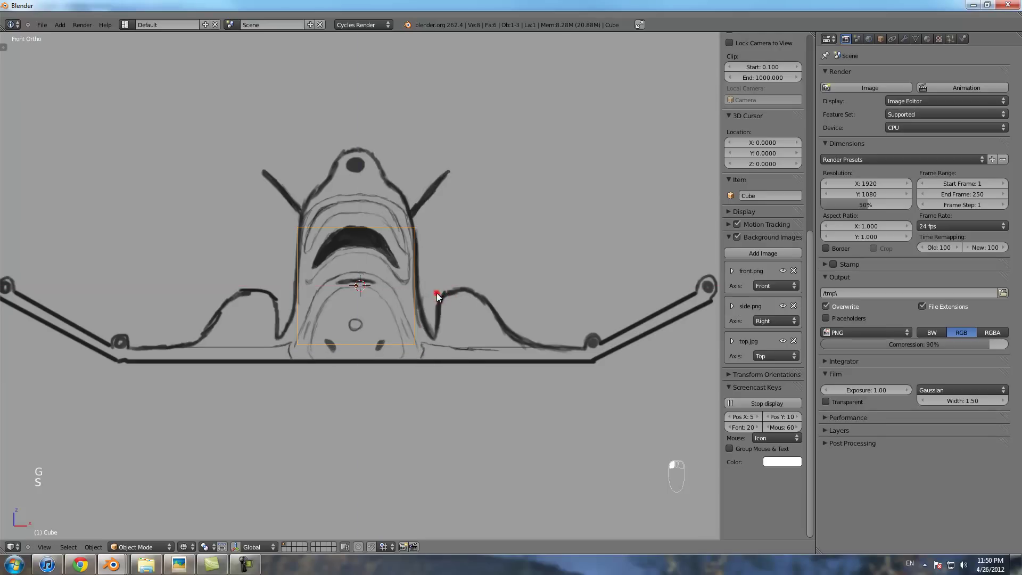
pyautogui.press('KP_7')
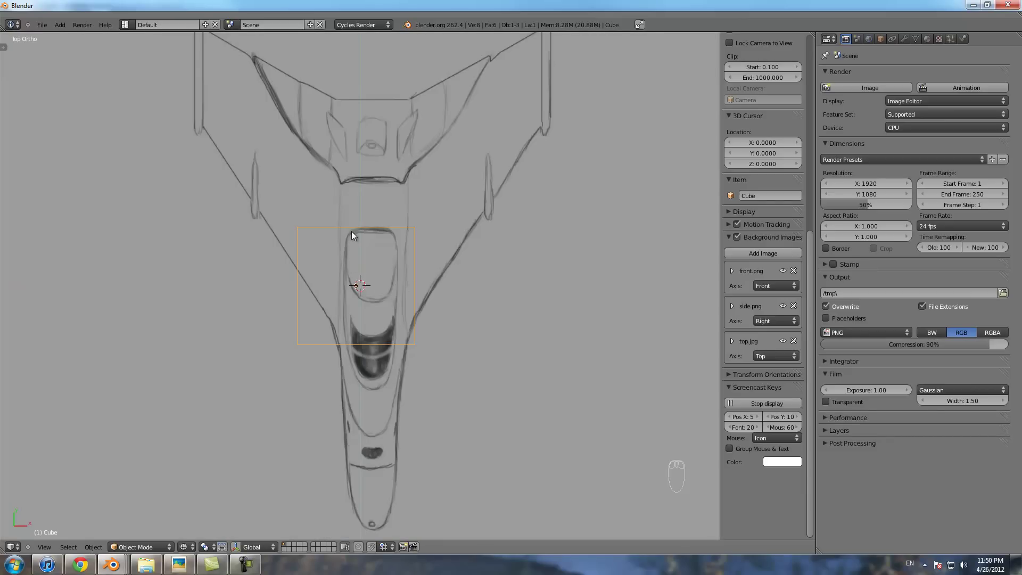
pyautogui.scroll(-2, 357, 299)
pyautogui.press('KP_1')
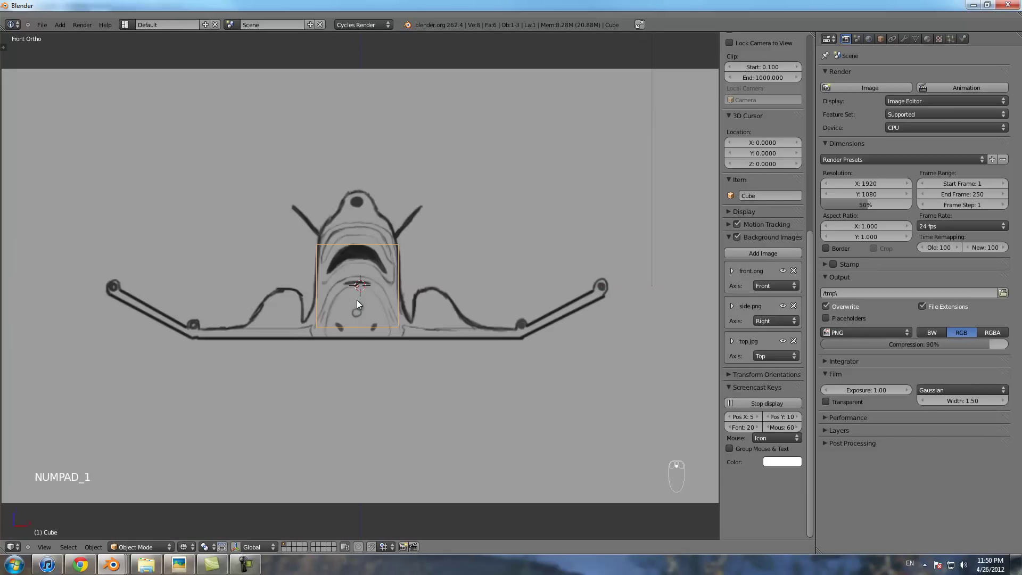
pyautogui.press('KP_3')
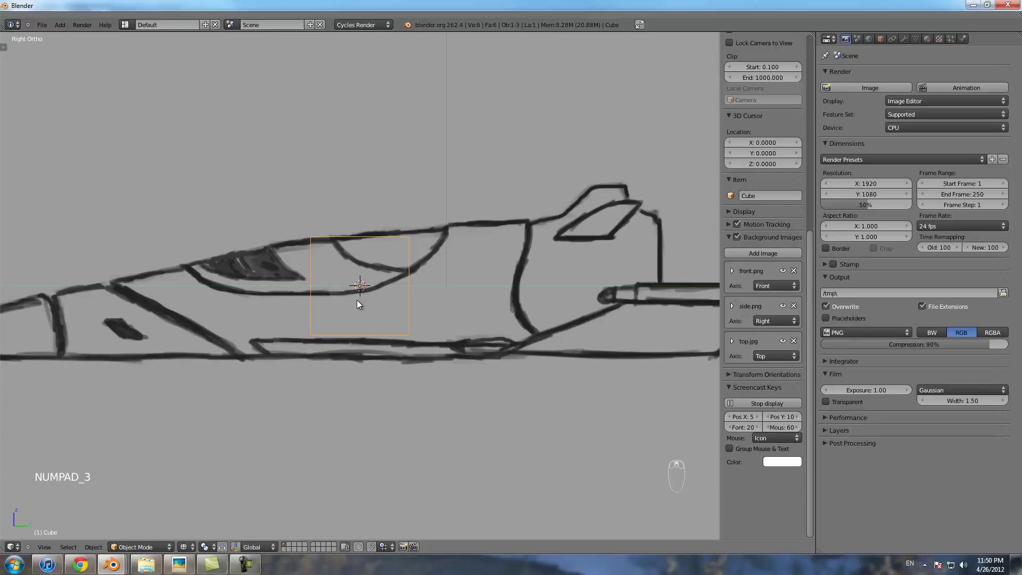
pyautogui.press('KP_1')
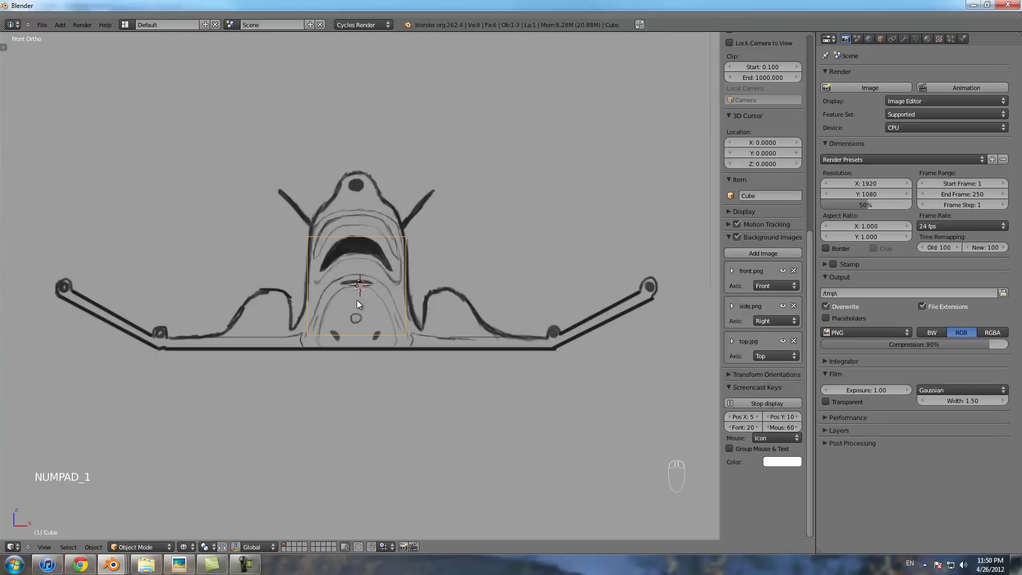
# - In Edit Mode, move the cube's bottom vertices down along Z to the ship's bottom line in front view
pyautogui.scroll(1, 452, 264)
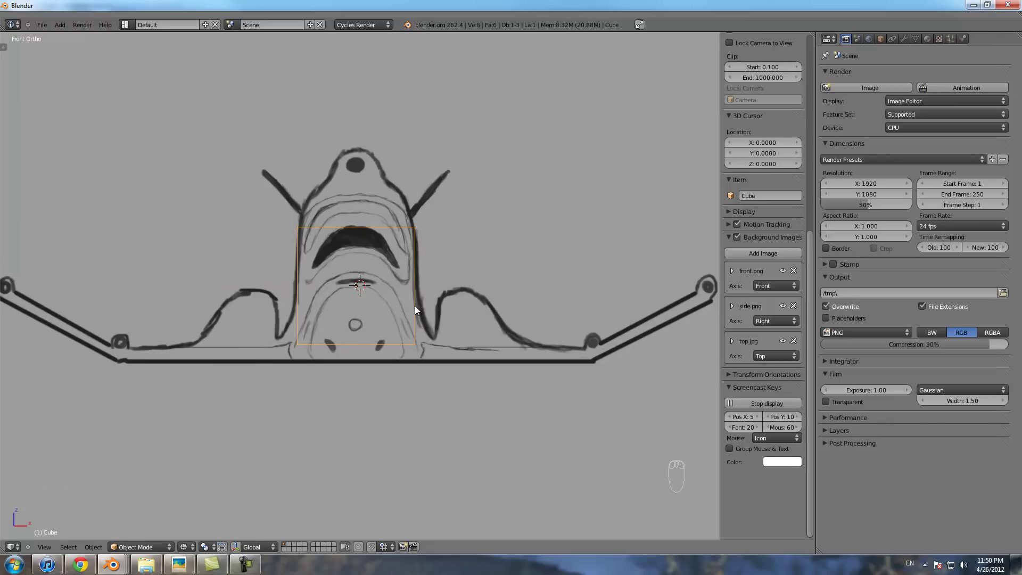
pyautogui.scroll(1, 374, 353)
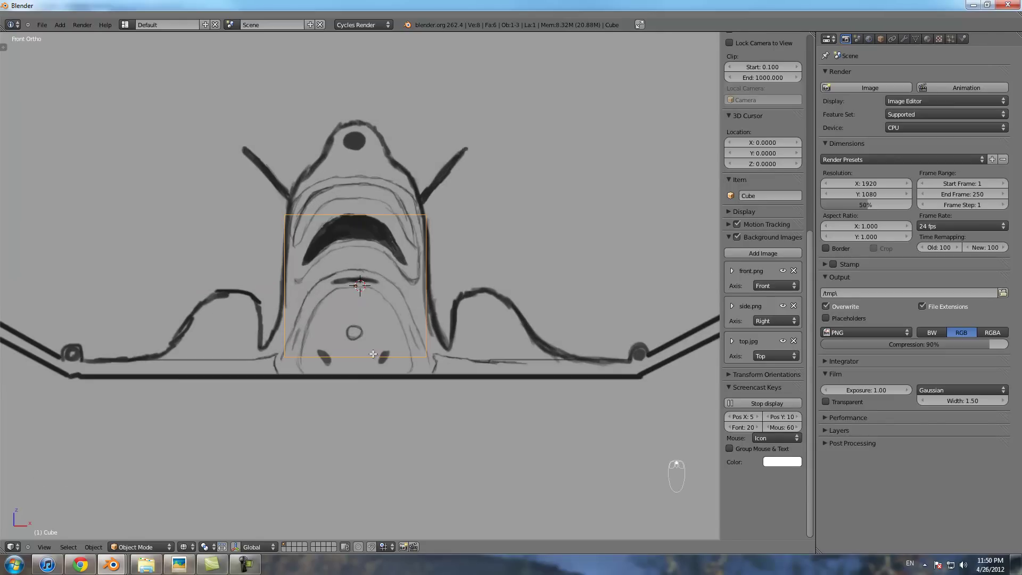
pyautogui.press('Tab')
pyautogui.press('a')
pyautogui.press('a')
pyautogui.press('a')
pyautogui.press('a')
pyautogui.press('b')
pyautogui.moveTo(258, 331); pyautogui.dragTo(468, 388)
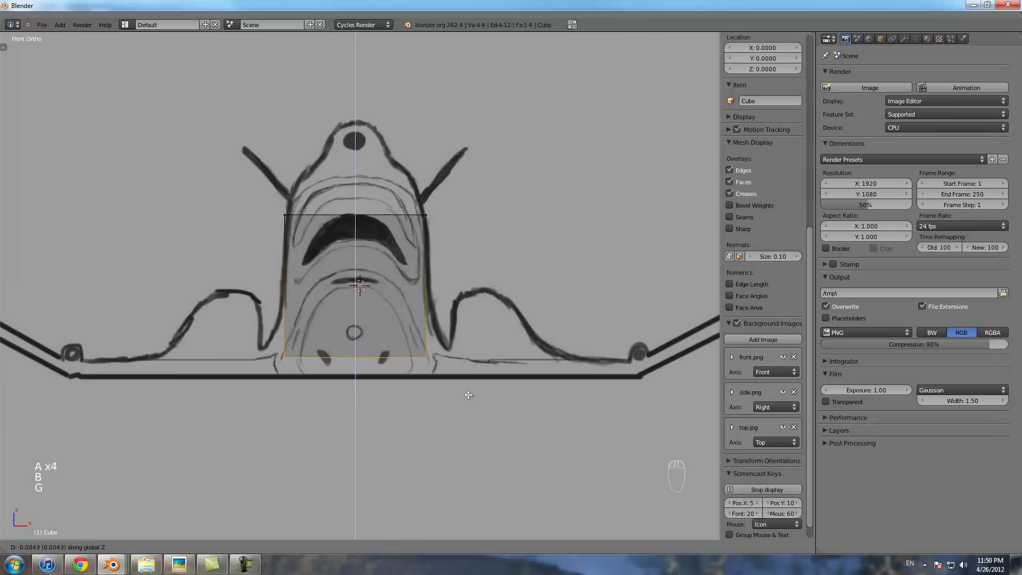
pyautogui.press('g')
pyautogui.middleClick(471, 407)
pyautogui.click(483, 413)
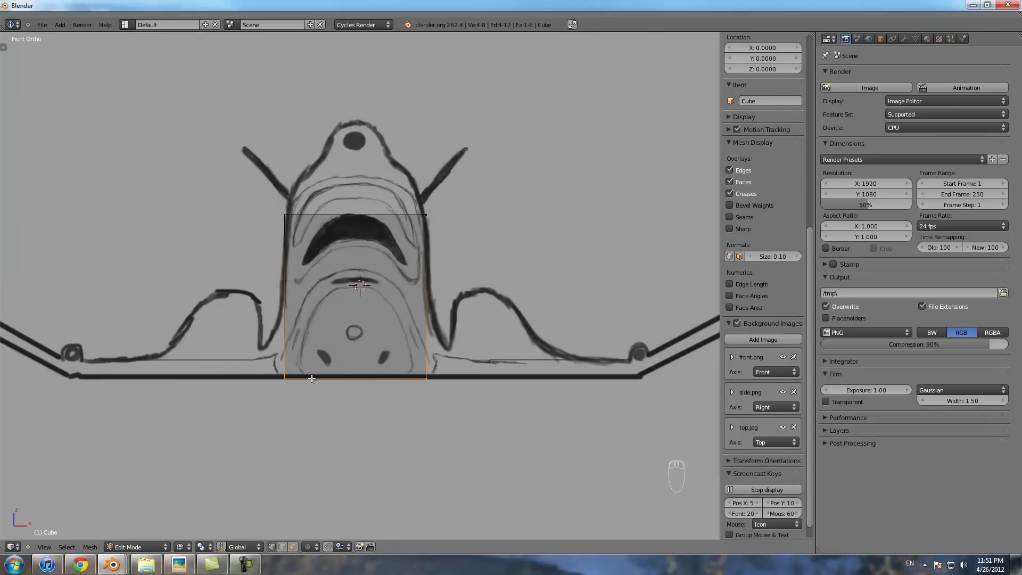
# - Compare the cube with the side drawing and raise its top vertices along Z toward the top of the hull in front view
pyautogui.press('KP_3')
pyautogui.scroll(-5, 245, 376)
pyautogui.scroll(5, 291, 348)
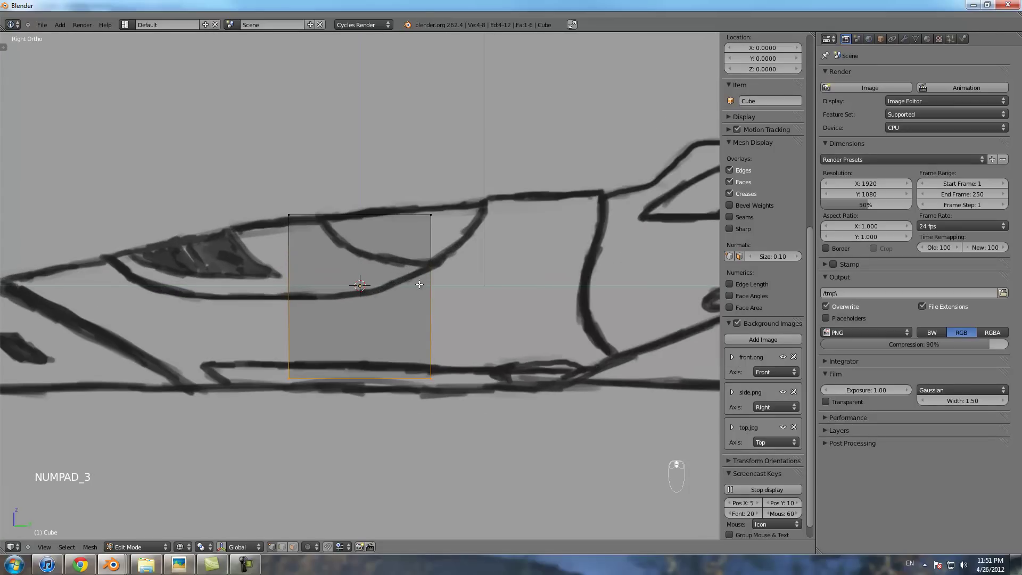
pyautogui.press('KP_1')
pyautogui.press('a')
pyautogui.press('a')
pyautogui.press('a')
pyautogui.press('a')
pyautogui.press('b')
pyautogui.moveTo(258, 194); pyautogui.dragTo(459, 255)
pyautogui.press('g')
pyautogui.click(464, 215)
pyautogui.press('g')
pyautogui.click(459, 205)
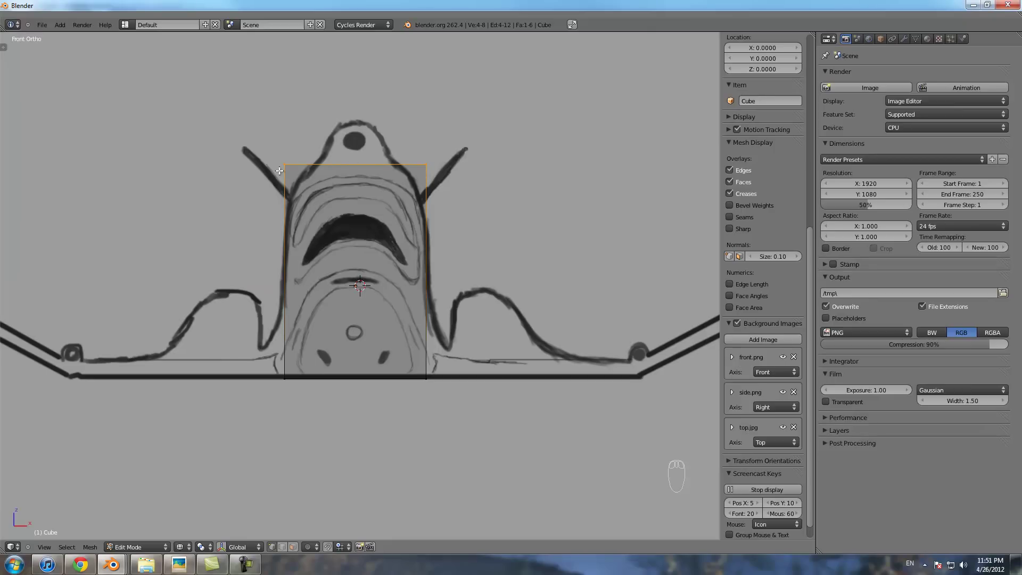
# - Set the side.png background's Y offset to 0.169 to align the ship's underside with the cube's bottom edge in right view
pyautogui.press('KP_3')
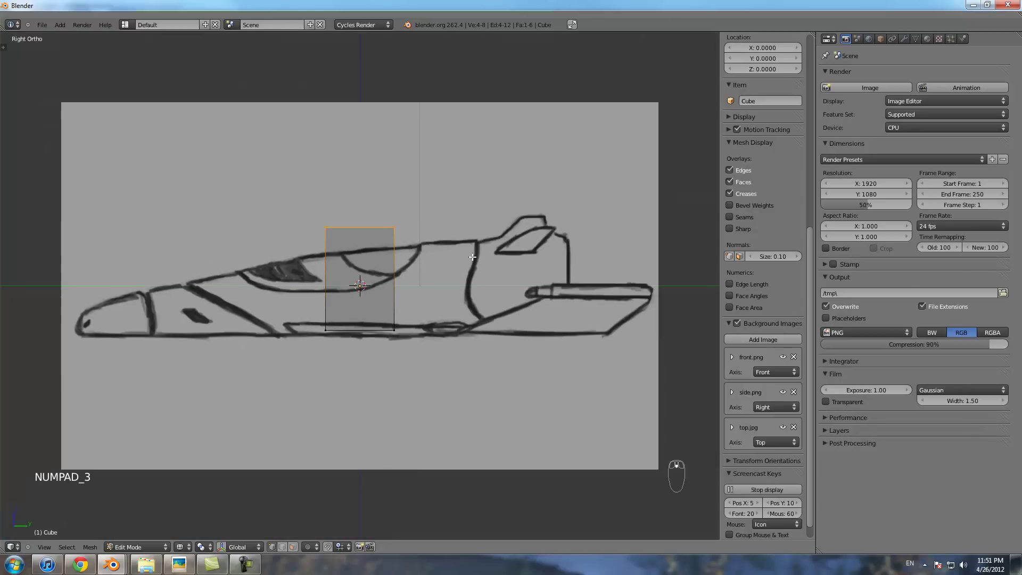
pyautogui.scroll(3, 344, 363)
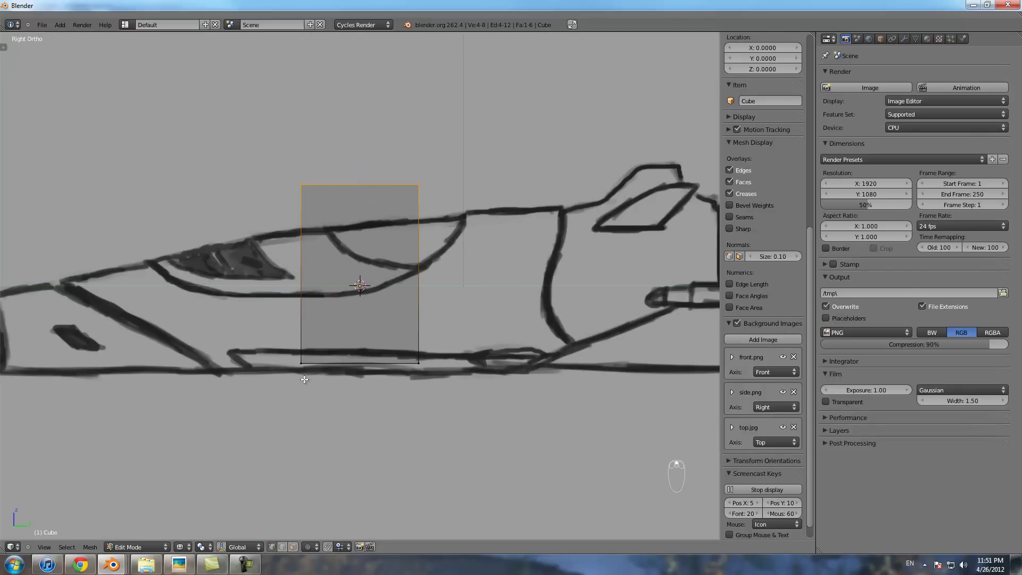
pyautogui.rightClick(422, 361)
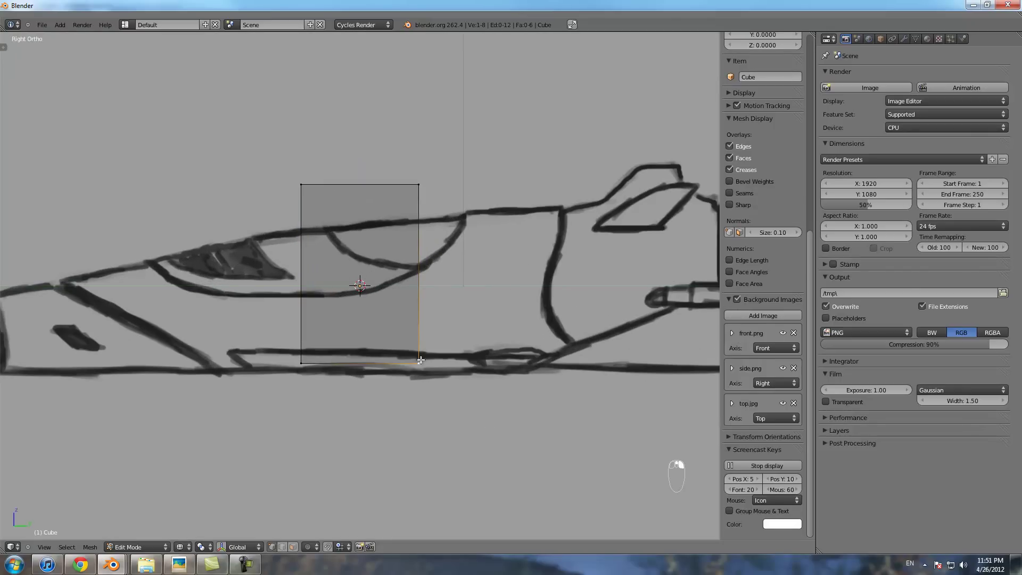
pyautogui.press('KP_1')
pyautogui.rightClick(305, 358)
pyautogui.rightClick(398, 360)
pyautogui.press('KP_3')
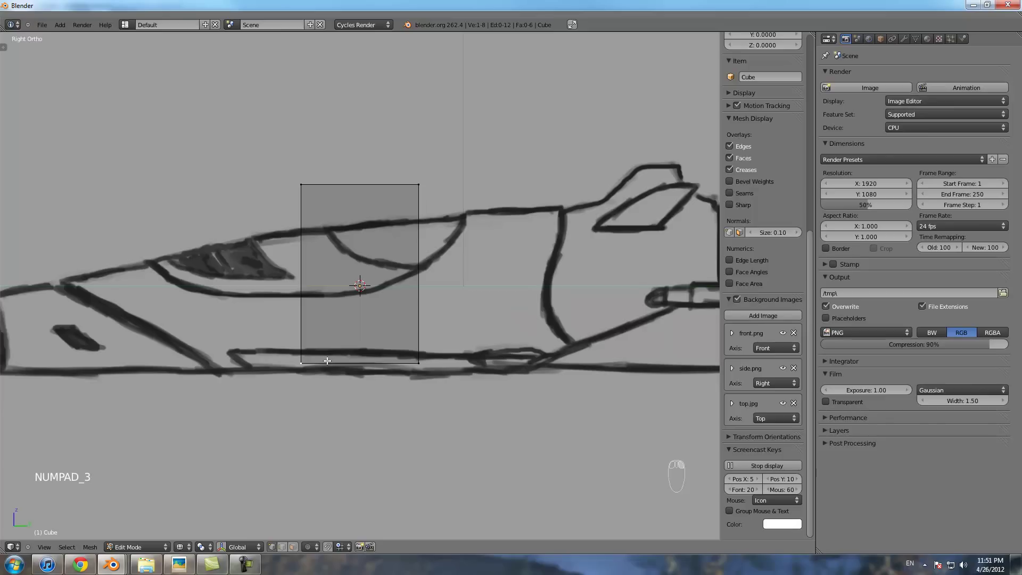
pyautogui.scroll(-1, 540, 378)
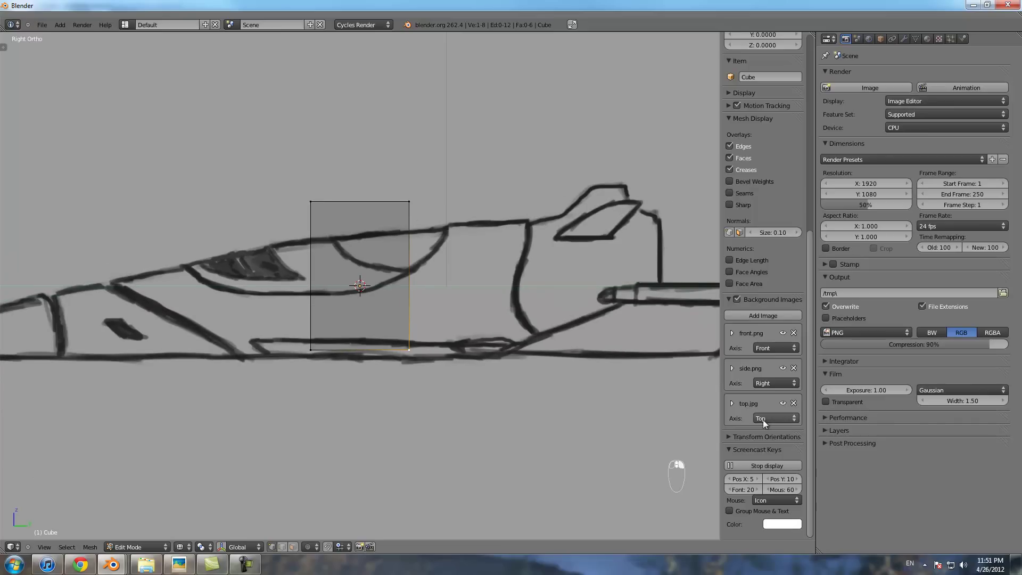
pyautogui.click(732, 369)
pyautogui.scroll(-4, 751, 320)
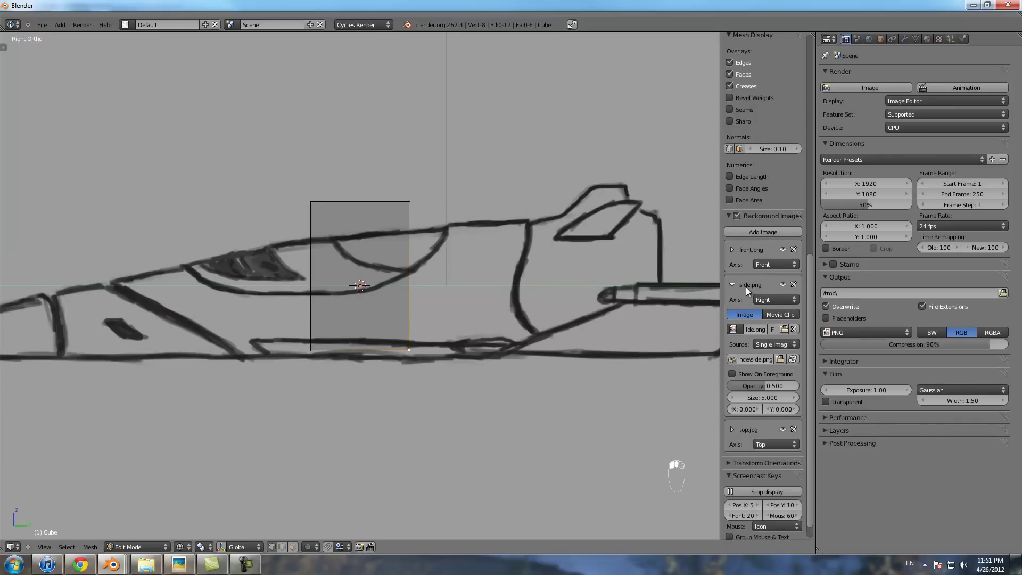
pyautogui.moveTo(779, 410); pyautogui.dragTo(783, 411)
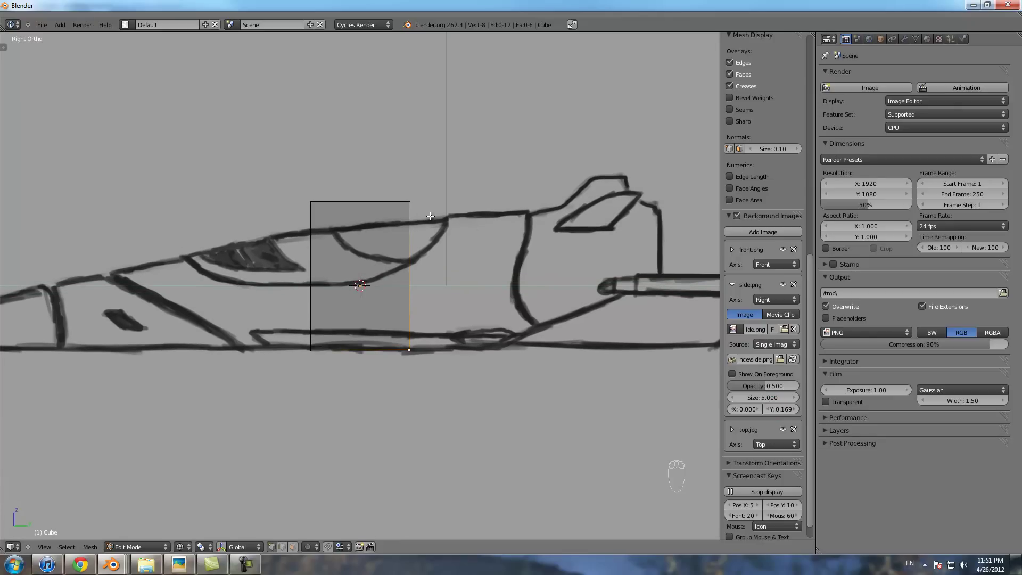
# - Move the cube's rear vertices along Y to the back edge of the hull in right view and check the front view
pyautogui.press('a')
pyautogui.press('a')
pyautogui.press('a')
pyautogui.press('b')
pyautogui.moveTo(391, 178); pyautogui.dragTo(452, 407)
pyautogui.press('g')
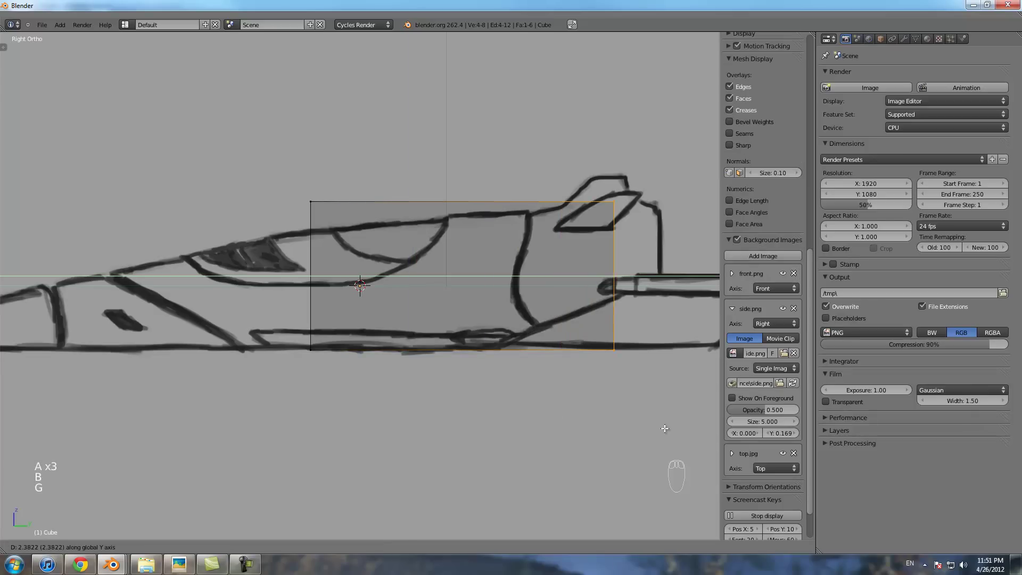
pyautogui.click(698, 433)
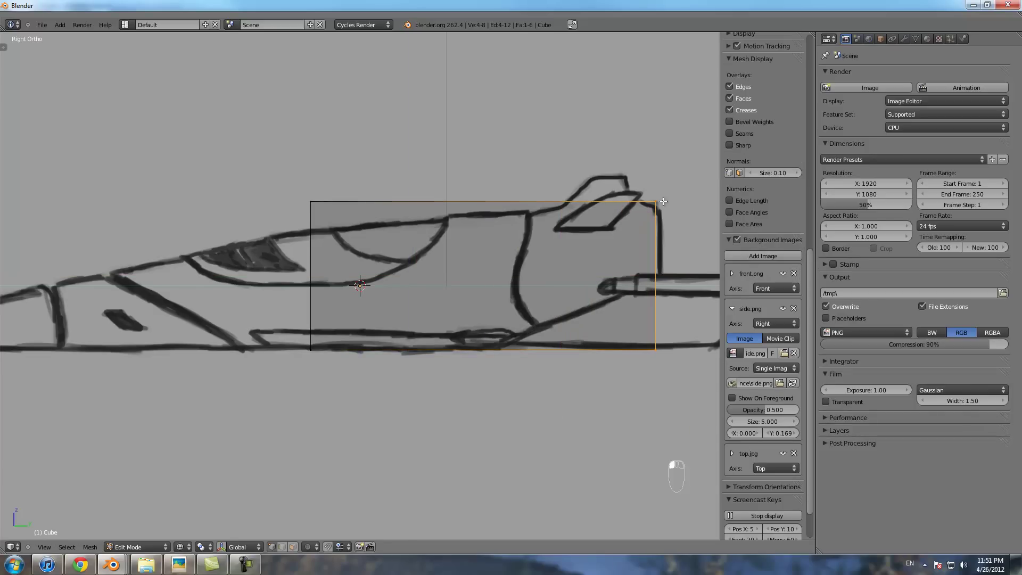
pyautogui.press('KP_1')
pyautogui.press('KP_3')
pyautogui.press('KP_1')
pyautogui.press('KP_3')
# - Move the cube's front vertices along Y to the tip of the ship's nose in right view
pyautogui.scroll(-1, 388, 362)
pyautogui.scroll(-3, 388, 363)
pyautogui.keyDown('shift'); pyautogui.moveTo(387, 362); pyautogui.dragTo(449, 364, button='middle'); pyautogui.keyUp('shift')
pyautogui.scroll(3, 449, 365)
pyautogui.press('a')
pyautogui.press('a')
pyautogui.press('a')
pyautogui.press('b')
pyautogui.moveTo(408, 180); pyautogui.dragTo(467, 403)
pyautogui.press('g')
pyautogui.middleClick(347, 409)
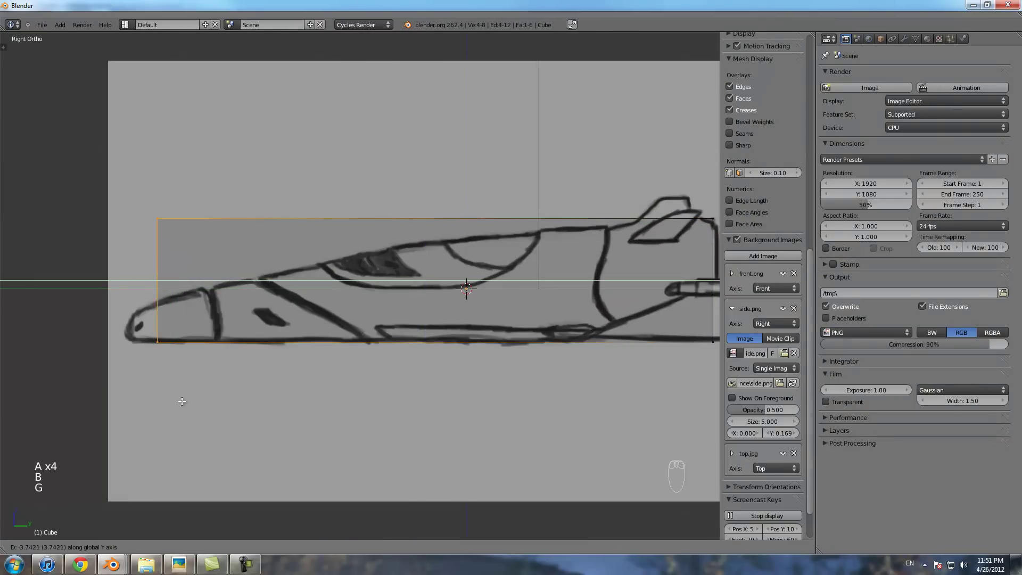
pyautogui.click(167, 401)
# - Lower the upper front vertices along Z to the height of the nose in right view
pyautogui.scroll(5, 167, 401)
pyautogui.scroll(-2, 235, 310)
pyautogui.press('a')
pyautogui.press('a')
pyautogui.press('a')
pyautogui.press('b')
pyautogui.moveTo(149, 119); pyautogui.dragTo(180, 203)
pyautogui.press('g')
pyautogui.middleClick(184, 229)
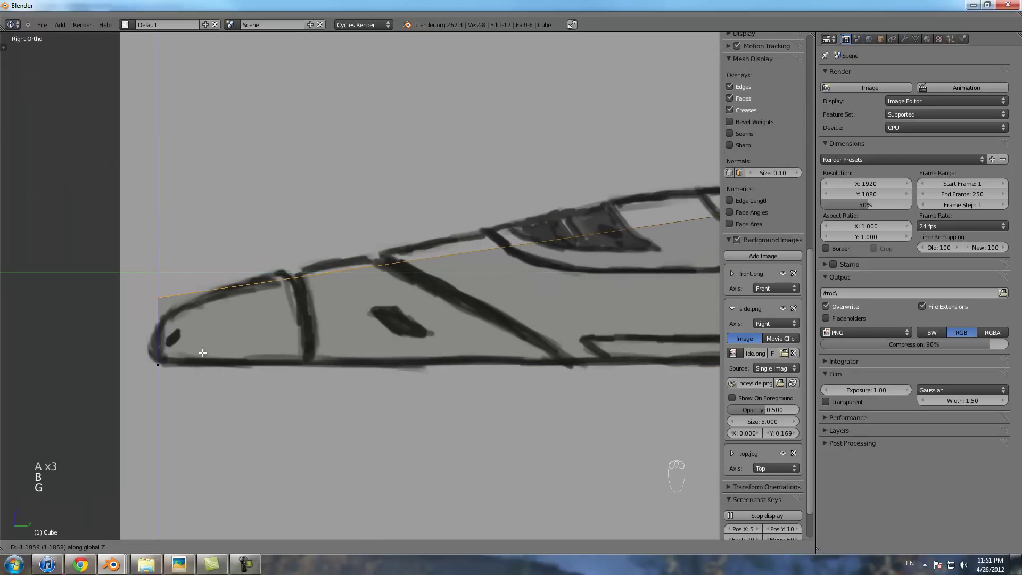
pyautogui.click(215, 363)
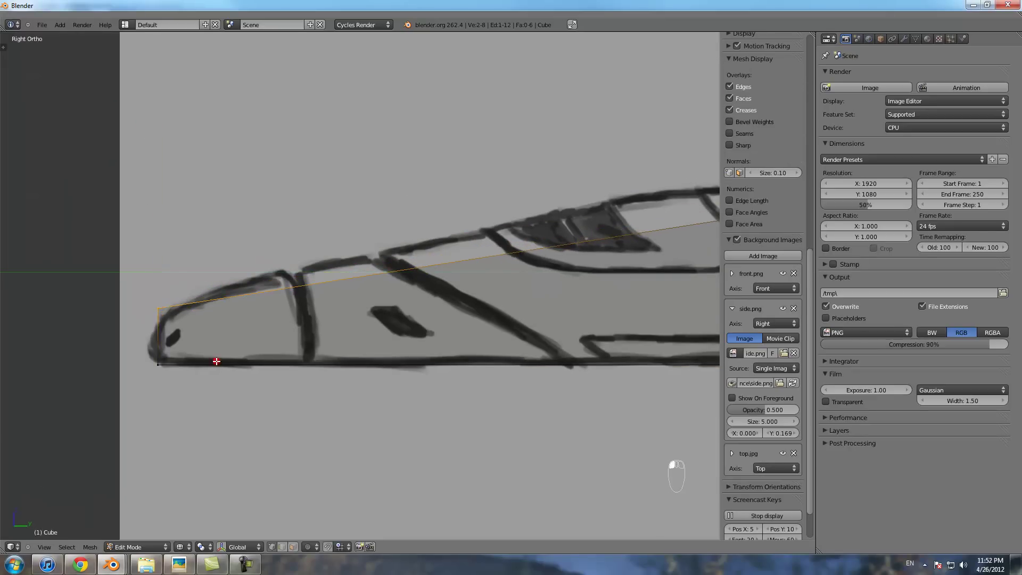
# - Move the nose's two right-hand vertices inward along X by about 0.245 to match the drawing in front view
pyautogui.scroll(-5, 216, 362)
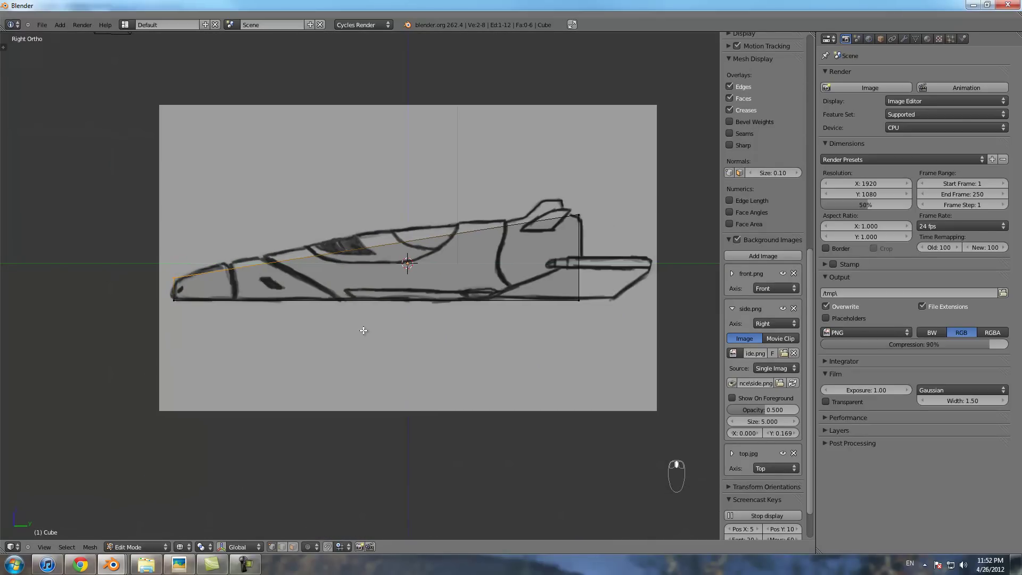
pyautogui.press('KP_1')
pyautogui.scroll(5, 362, 331)
pyautogui.scroll(-5, 445, 258)
pyautogui.moveTo(442, 267); pyautogui.dragTo(306, 310, button='middle')
pyautogui.rightClick(303, 341)
pyautogui.press('KP_1')
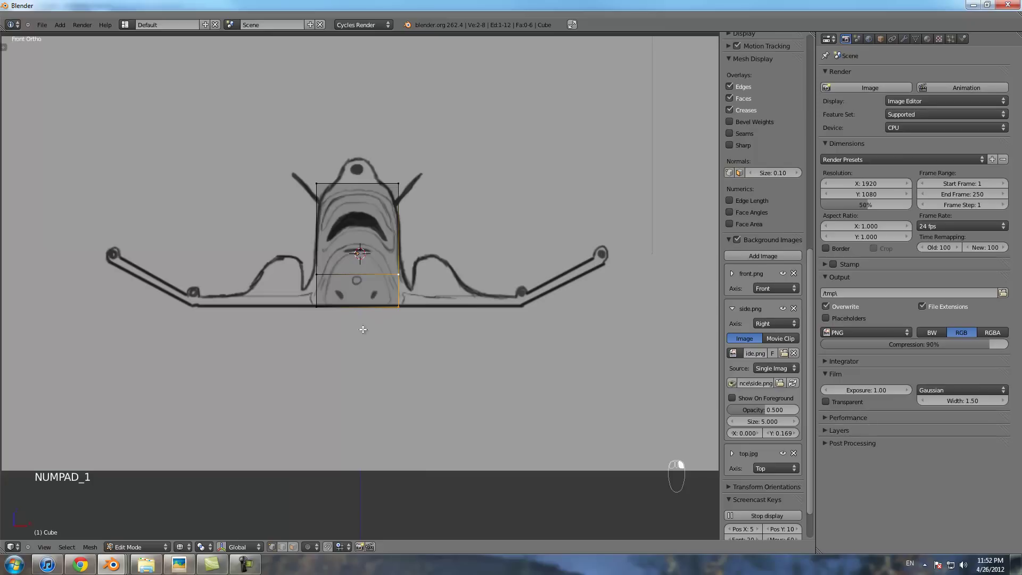
pyautogui.press('g')
pyautogui.press('x')
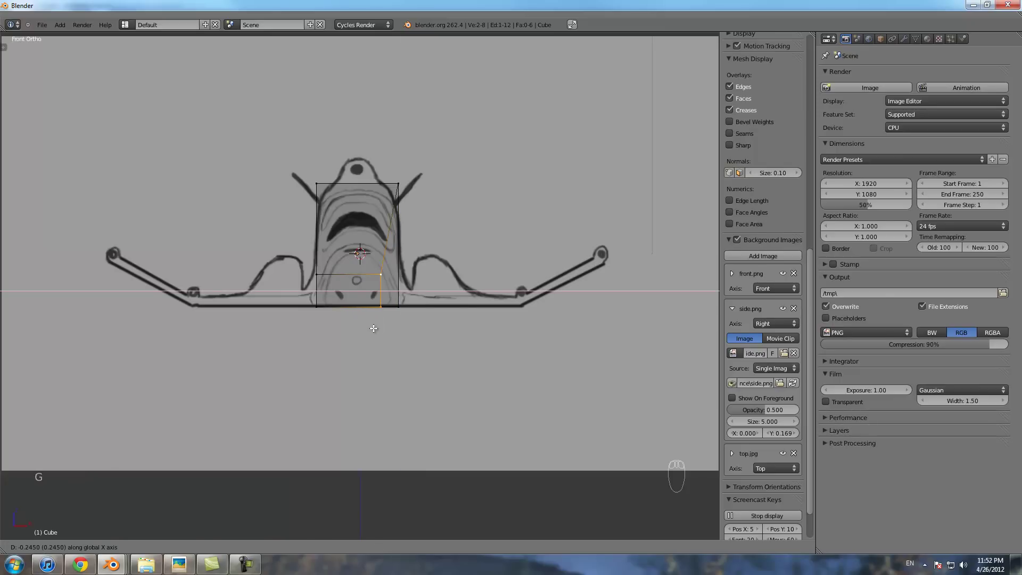
pyautogui.click(373, 328)
# - Delete the face formed by the four left-hand vertices of the hull block
pyautogui.scroll(2, 373, 325)
pyautogui.press('a')
pyautogui.press('a')
pyautogui.press('a')
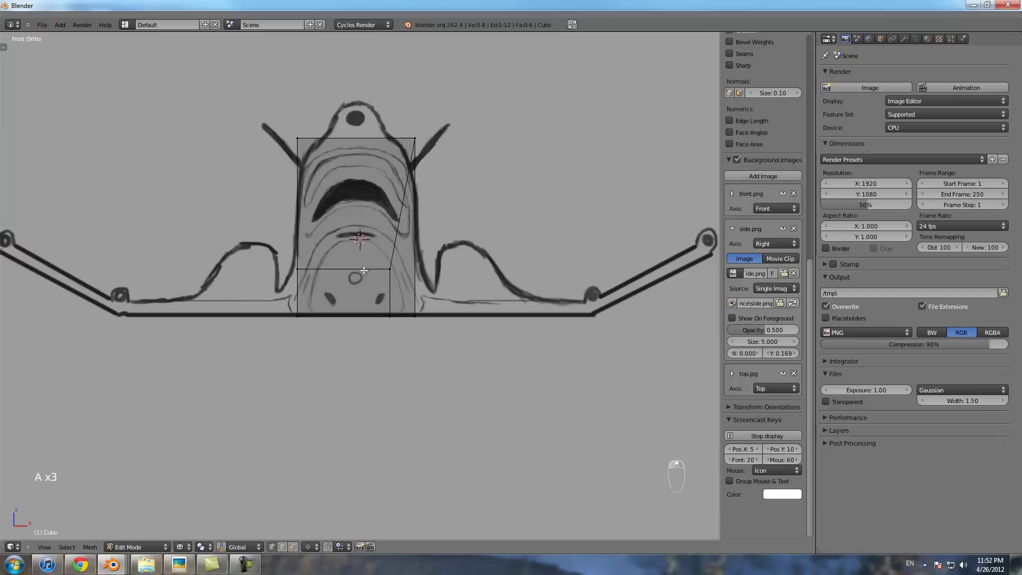
pyautogui.press('b')
pyautogui.moveTo(274, 98); pyautogui.dragTo(320, 341)
pyautogui.press('x')
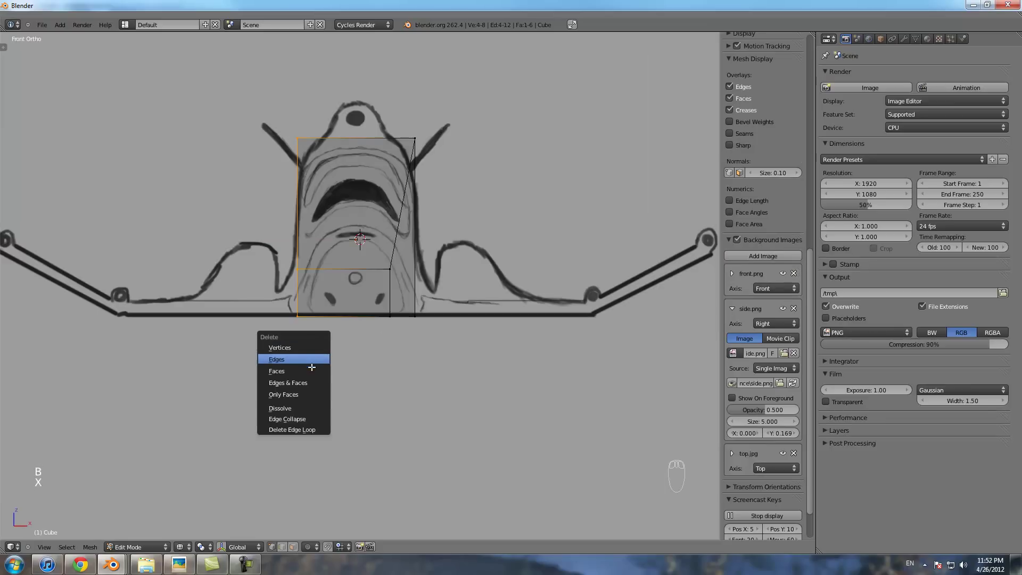
pyautogui.moveTo(339, 286); pyautogui.dragTo(353, 291, button='middle')
pyautogui.press('x')
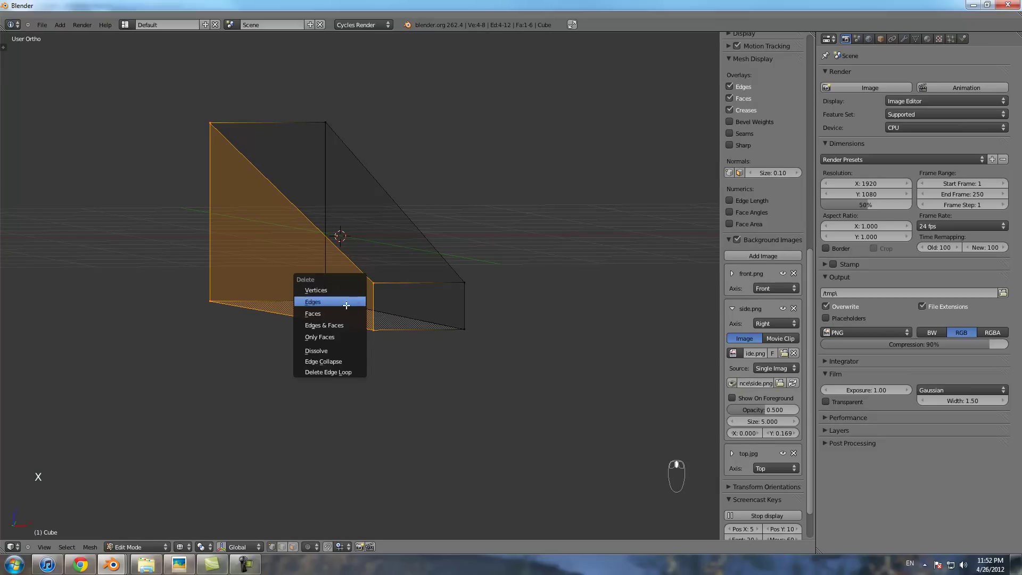
pyautogui.click(351, 313)
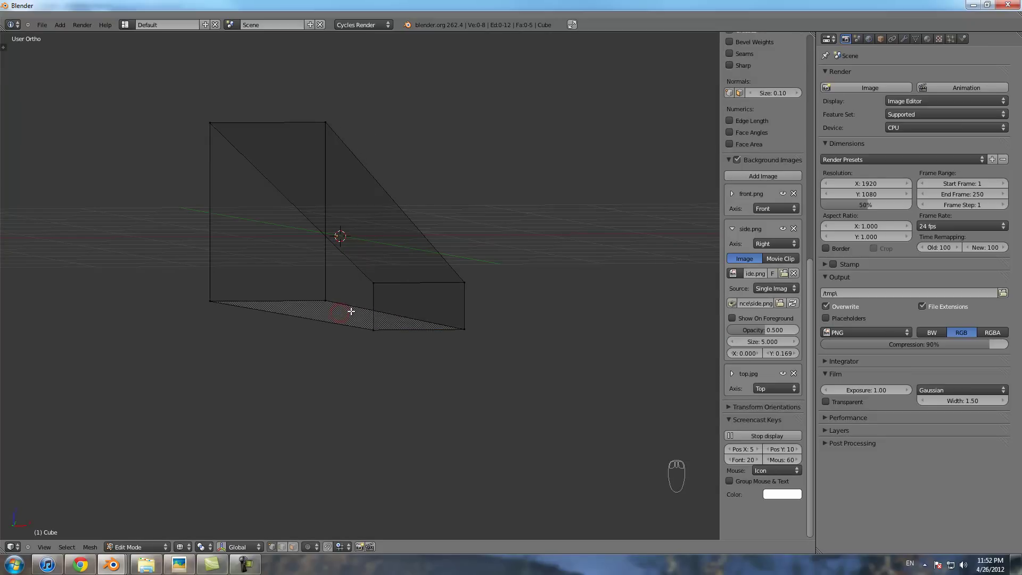
# - Move the hull's four left-hand vertices along X to the ship's centre line in front view
pyautogui.press('KP_3')
pyautogui.press('KP_1')
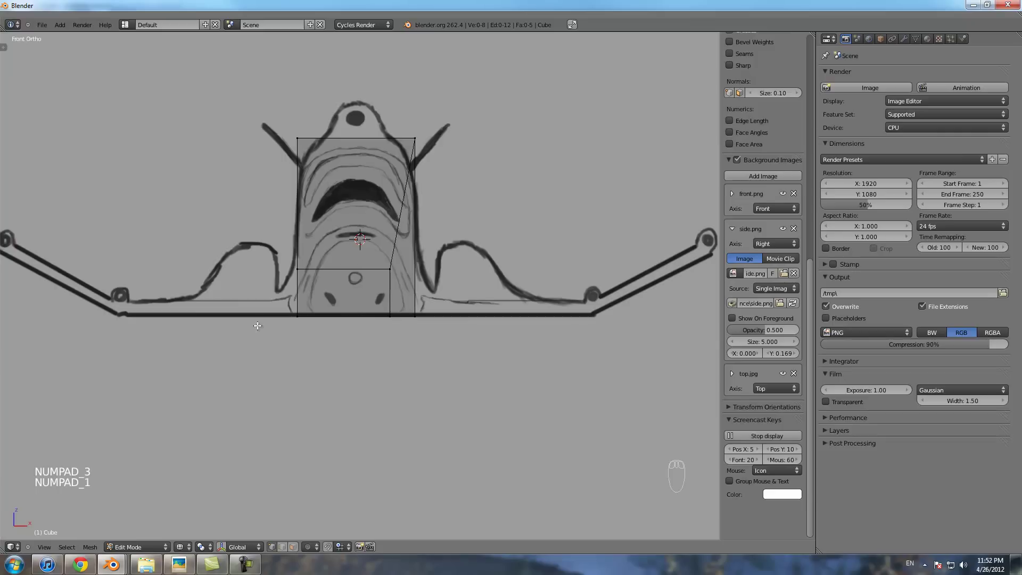
pyautogui.keyDown('alt'); pyautogui.rightClick(282, 228); pyautogui.keyUp('alt')
pyautogui.press('g')
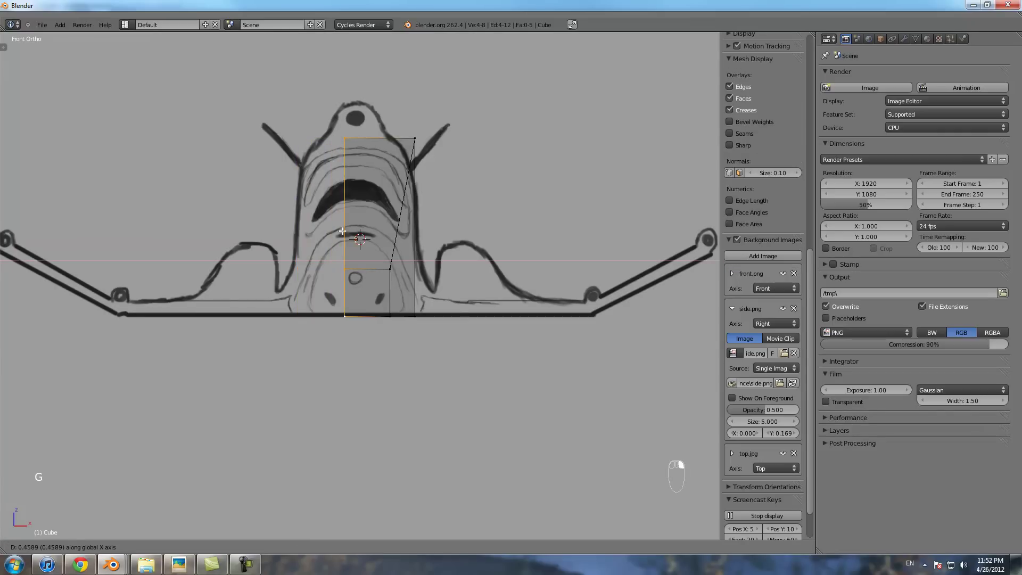
pyautogui.click(360, 240)
pyautogui.scroll(3, 360, 240)
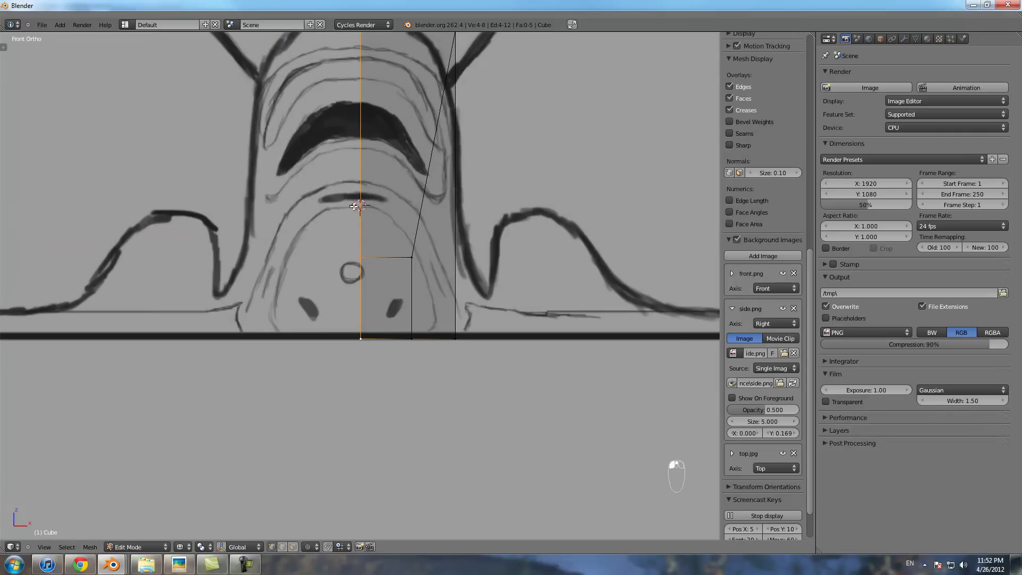
# - Add a Mirror modifier across X with Clipping enabled, and move the centre vertices so they snap to the mirror plane
pyautogui.click(905, 39)
pyautogui.click(899, 75)
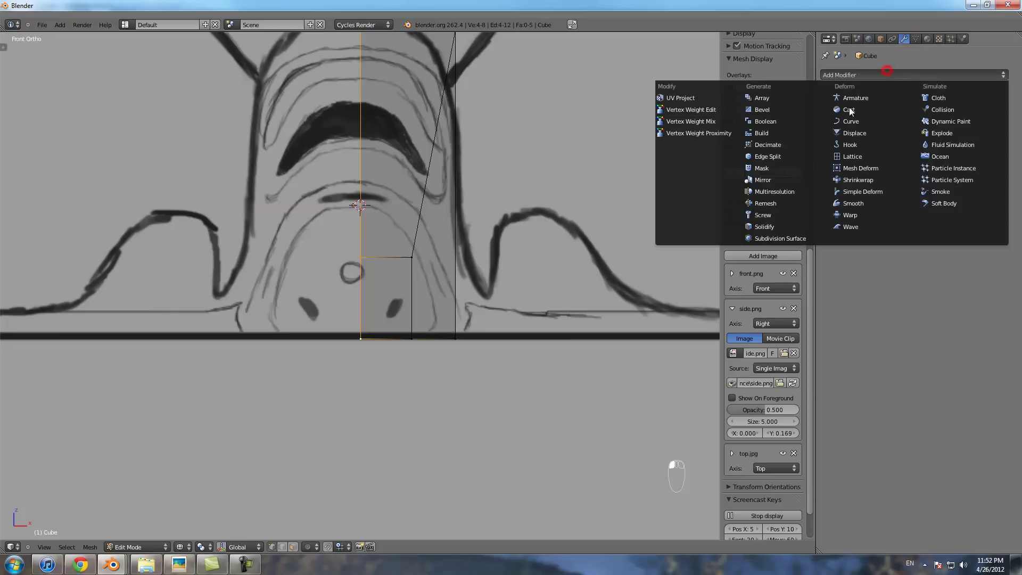
pyautogui.click(772, 175)
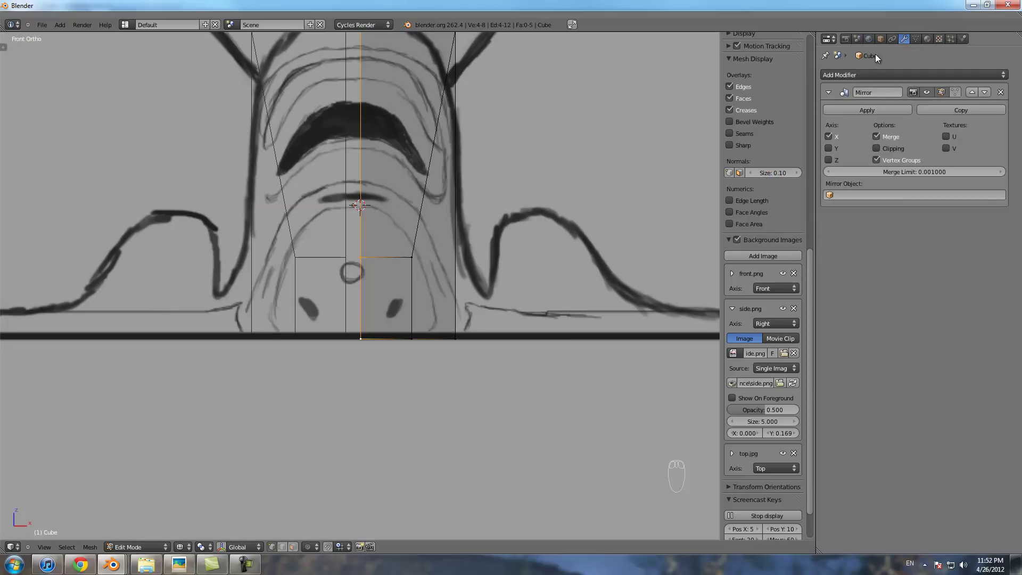
pyautogui.click(876, 148)
pyautogui.press('g')
pyautogui.click(468, 227)
# - Try moving the upper rear vertex and the nose's upper vertex to test the mirroring
pyautogui.scroll(-4, 457, 228)
pyautogui.scroll(1, 415, 256)
pyautogui.rightClick(418, 148)
pyautogui.press('g')
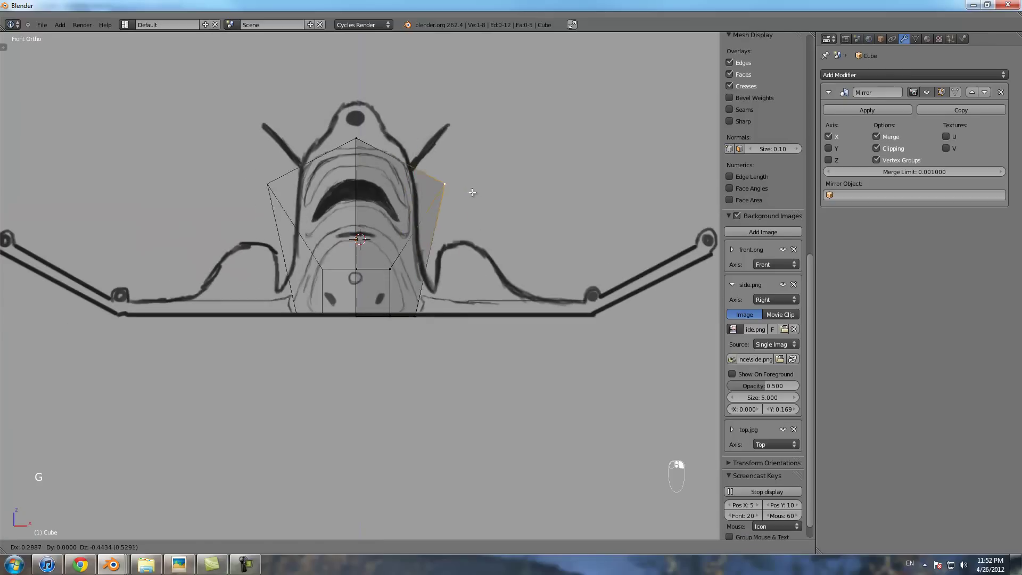
pyautogui.rightClick(446, 207)
pyautogui.rightClick(398, 263)
pyautogui.press('g')
pyautogui.rightClick(434, 263)
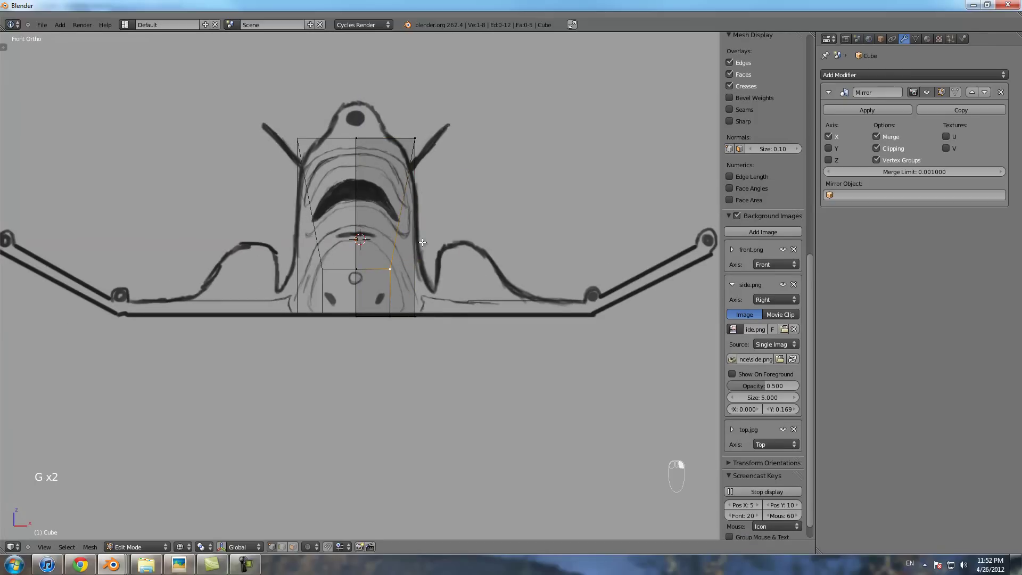
# - Compare the reference views in Object Mode and enlarge the top.jpg background to a size of 9.480
pyautogui.press('KP_3')
pyautogui.scroll(-3, 384, 259)
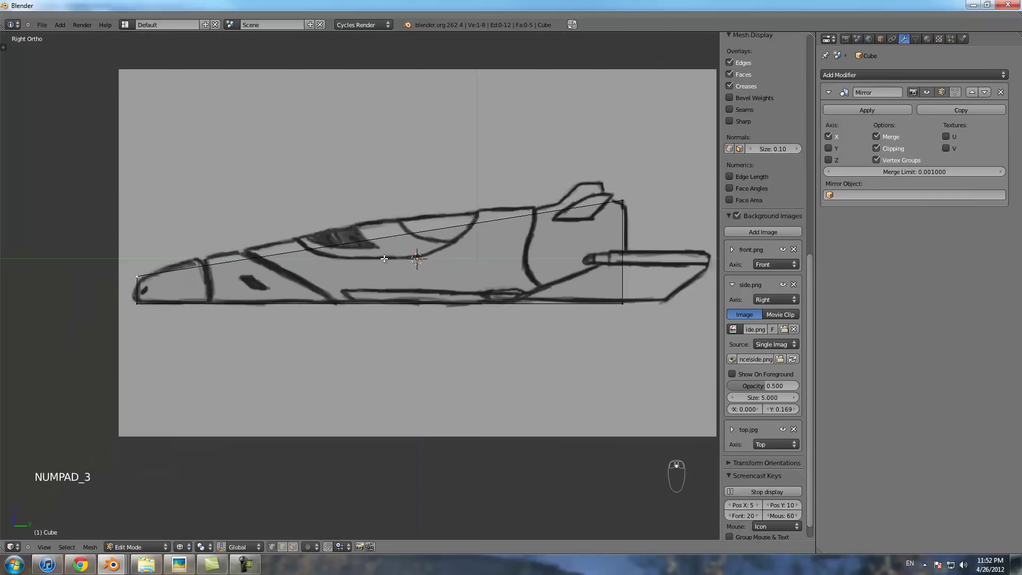
pyautogui.press('KP_7')
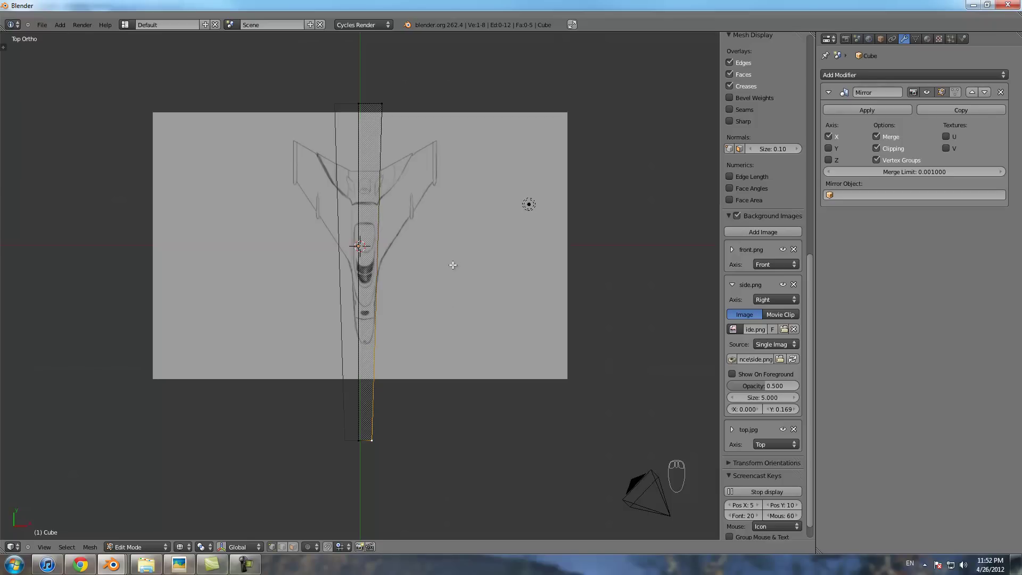
pyautogui.press('Tab')
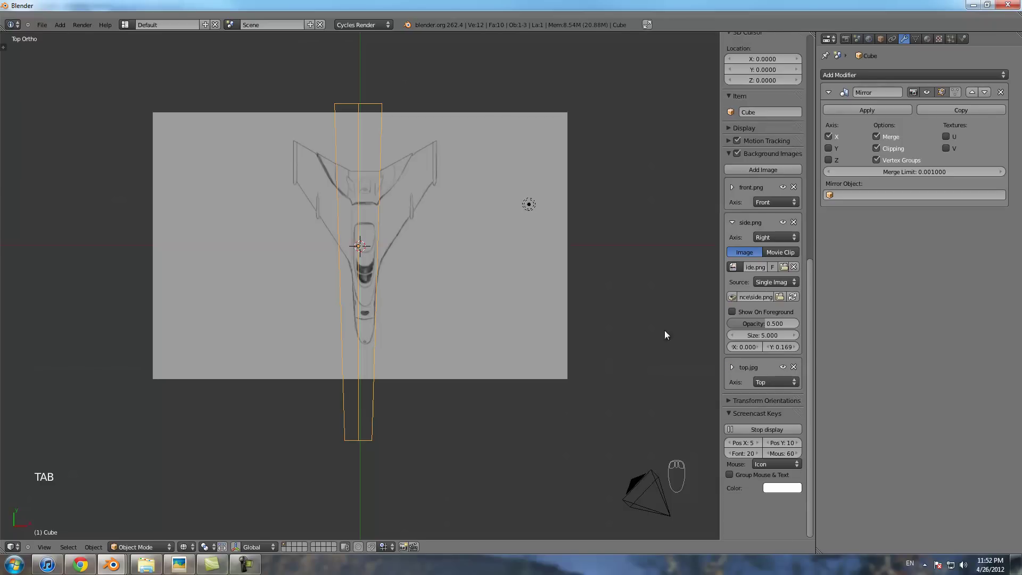
pyautogui.click(732, 367)
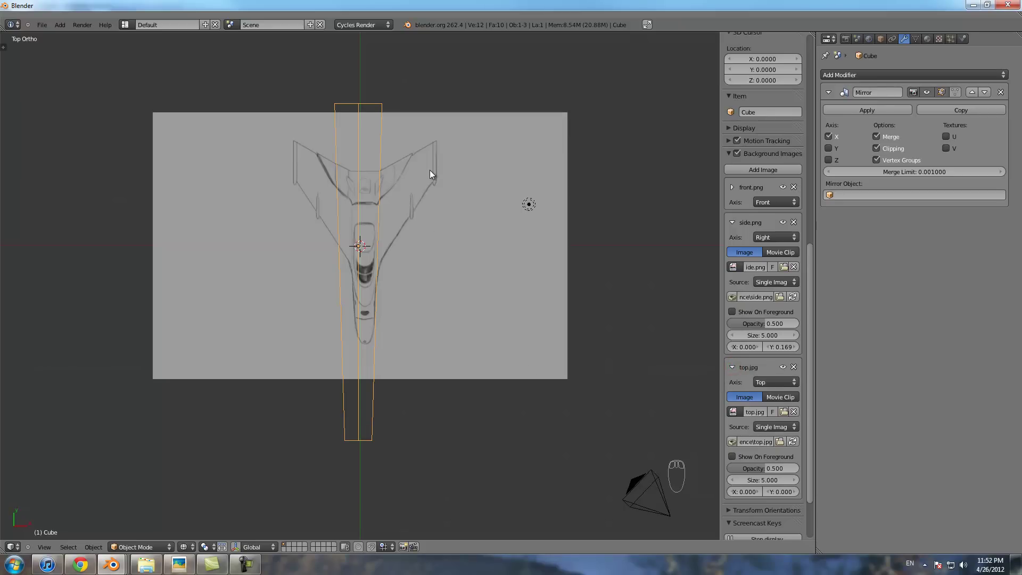
pyautogui.press('KP_1')
pyautogui.press('KP_3')
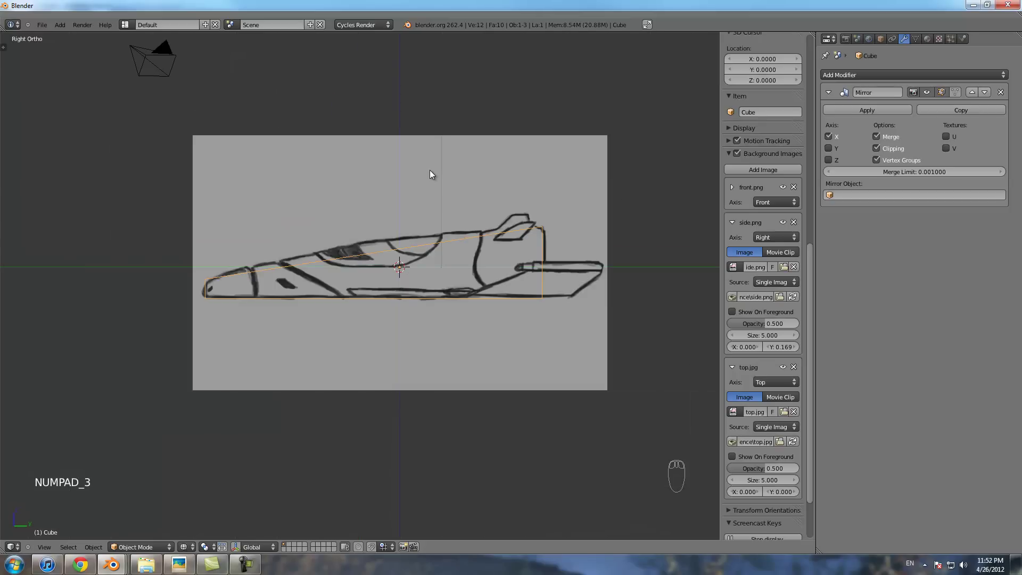
pyautogui.press('KP_7')
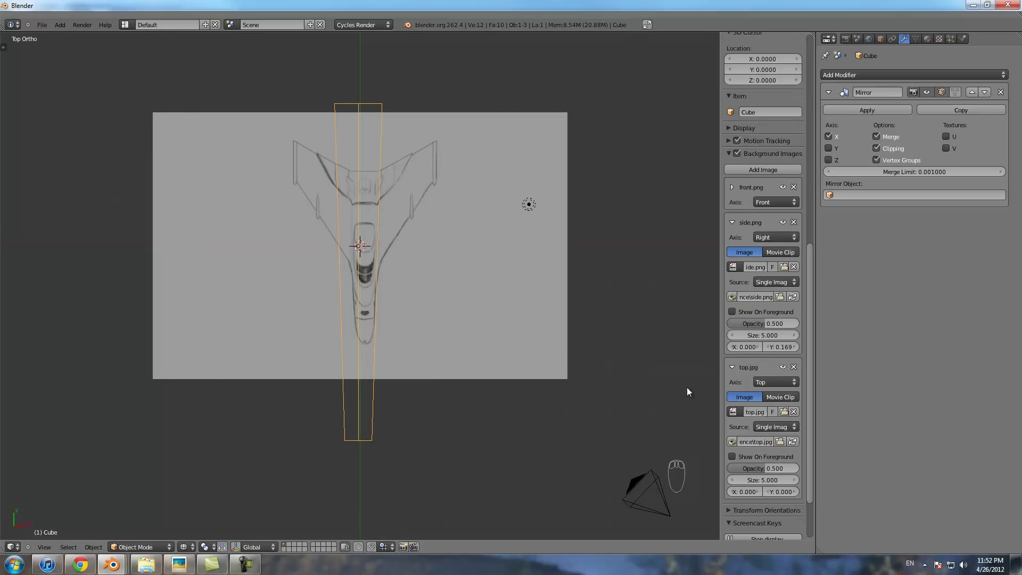
pyautogui.click(769, 480)
pyautogui.moveTo(769, 480); pyautogui.dragTo(794, 481)
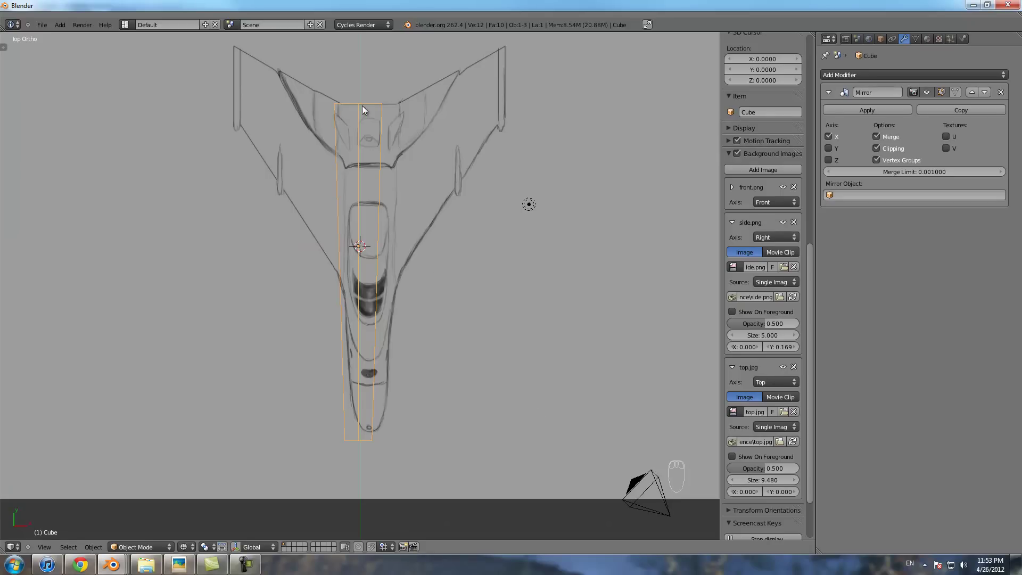
# - Move the hull's rear vertices slightly back to the drawing's rear edge in right view
pyautogui.press('KP_3')
pyautogui.scroll(3, 605, 307)
pyautogui.press('Tab')
pyautogui.press('a')
pyautogui.press('a')
pyautogui.press('a')
pyautogui.press('a')
pyautogui.press('b')
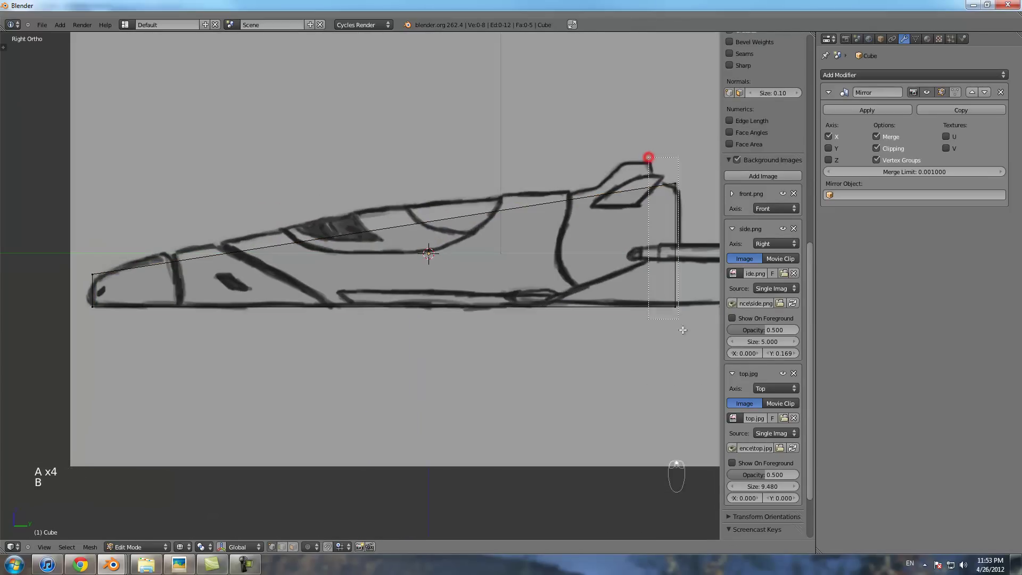
pyautogui.moveTo(650, 160); pyautogui.dragTo(687, 328)
pyautogui.press('g')
pyautogui.click(687, 331)
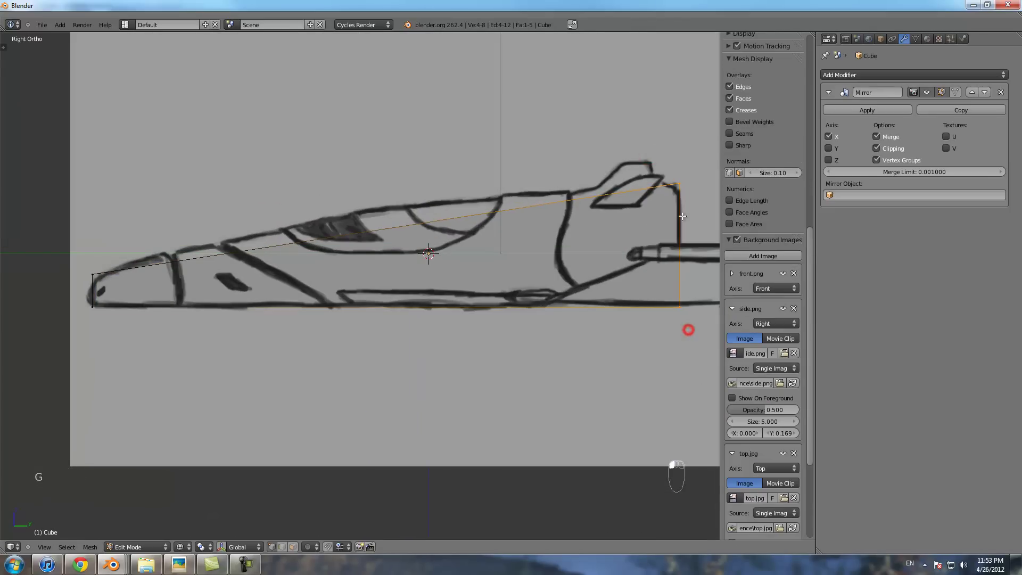
# - Move the hull's front vertices along Y to fit the tip of the nose in right view and return to Object Mode
pyautogui.press('a')
pyautogui.press('a')
pyautogui.press('a')
pyautogui.press('b')
pyautogui.moveTo(84, 251); pyautogui.dragTo(98, 338)
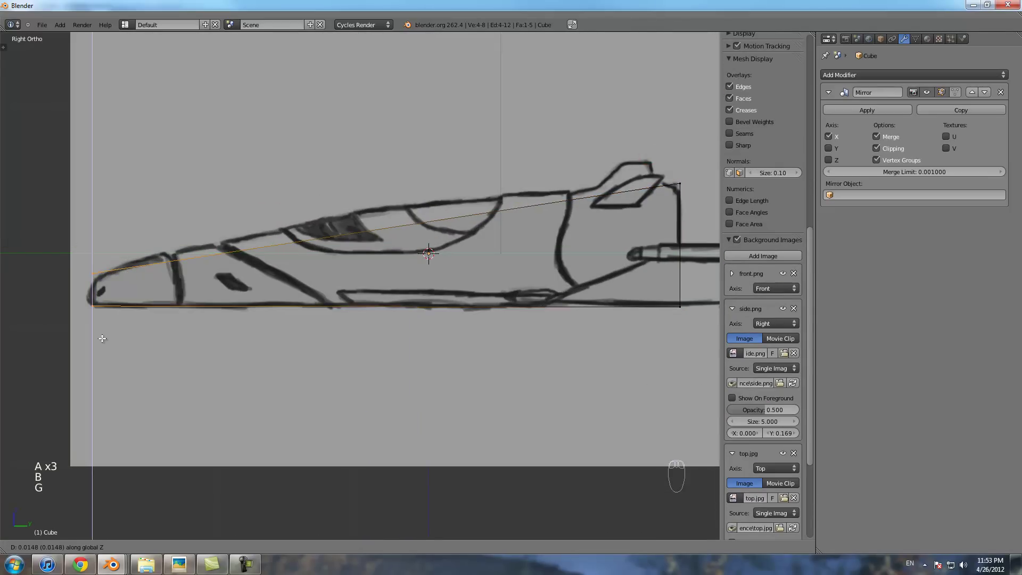
pyautogui.press('g')
pyautogui.press('y')
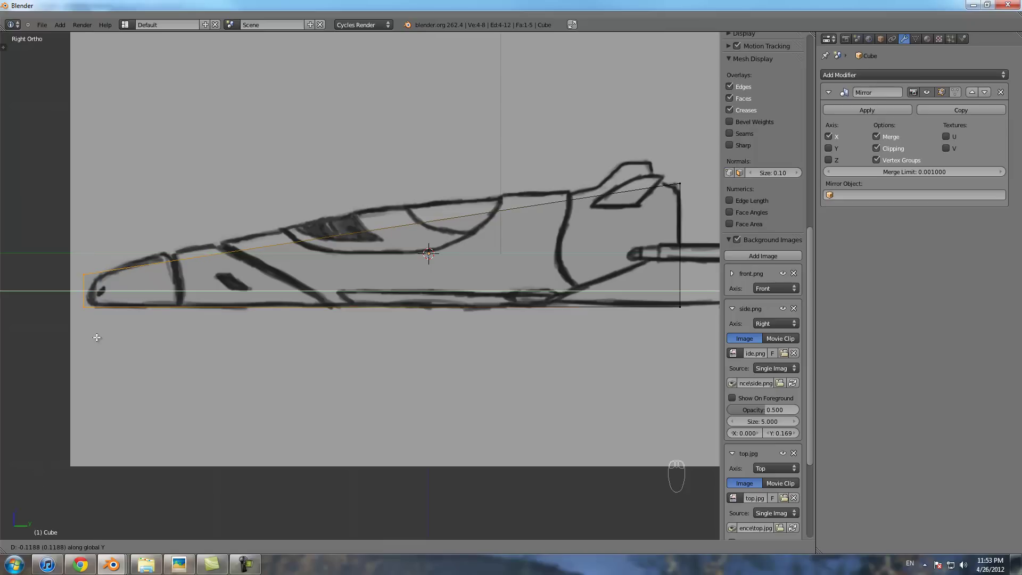
pyautogui.click(103, 338)
pyautogui.press('Tab')
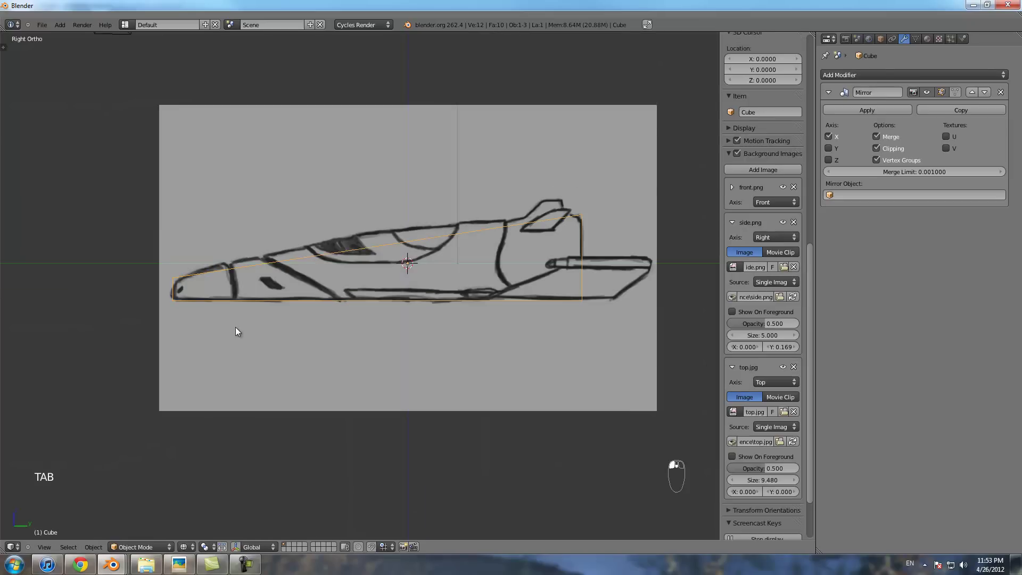
# - Fit the top.jpg background to the hull in top view with size 9.844, X offset -0.264 and Y offset -0.0878
pyautogui.press('KP_7')
pyautogui.scroll(-2, 235, 327)
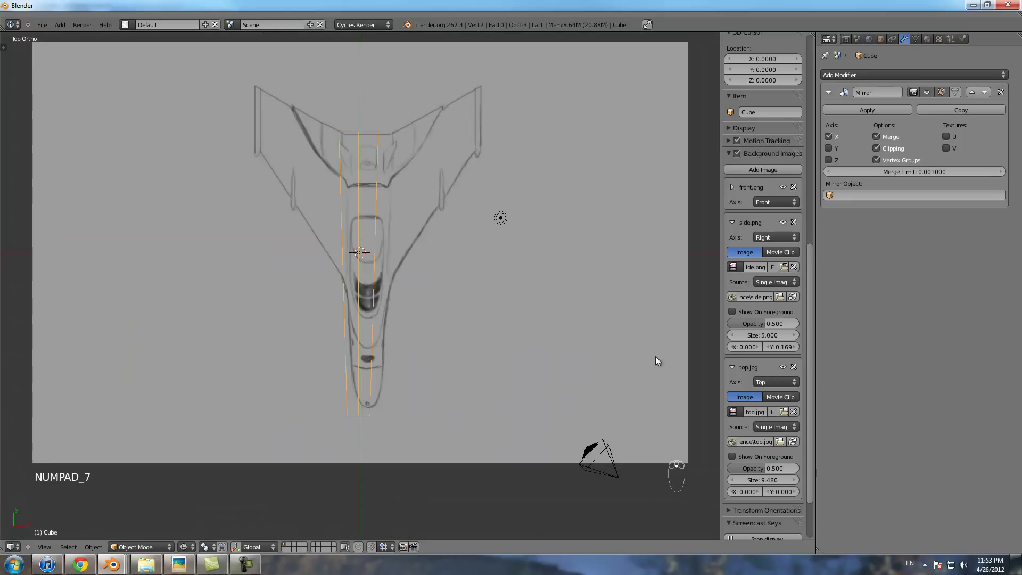
pyautogui.moveTo(770, 478); pyautogui.dragTo(743, 491)
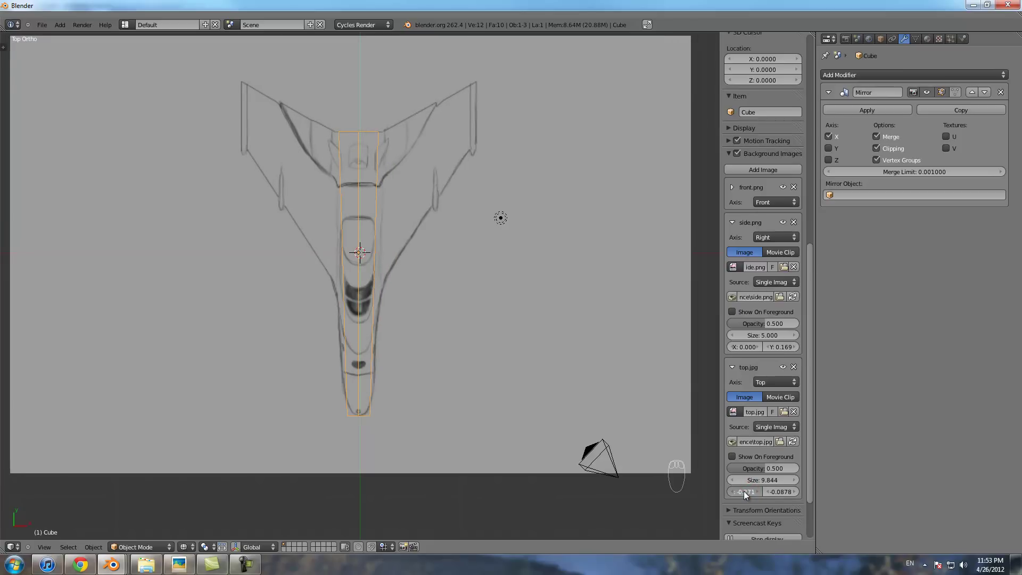
pyautogui.moveTo(743, 490); pyautogui.dragTo(775, 482)
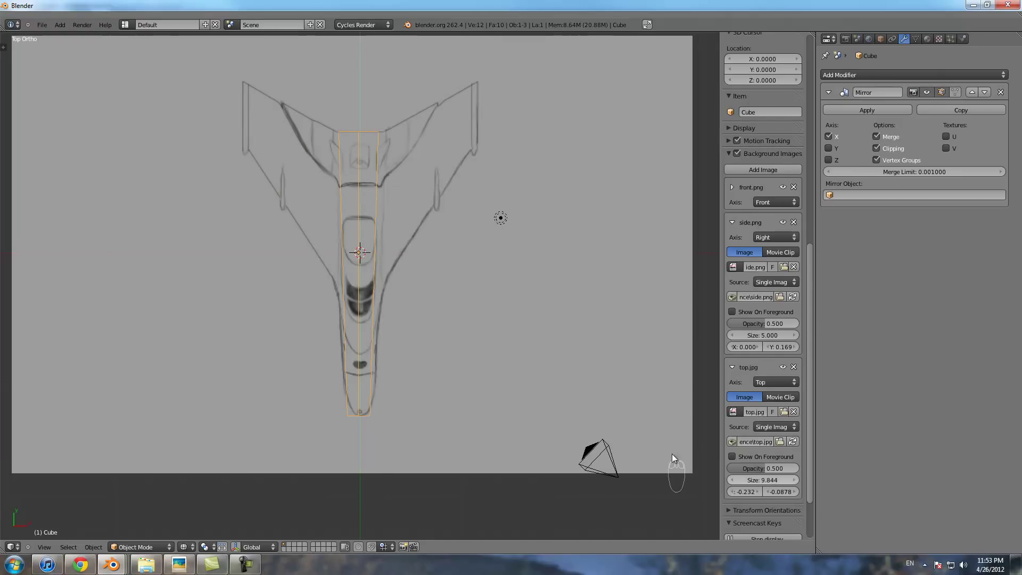
pyautogui.scroll(2, 475, 407)
pyautogui.click(740, 492)
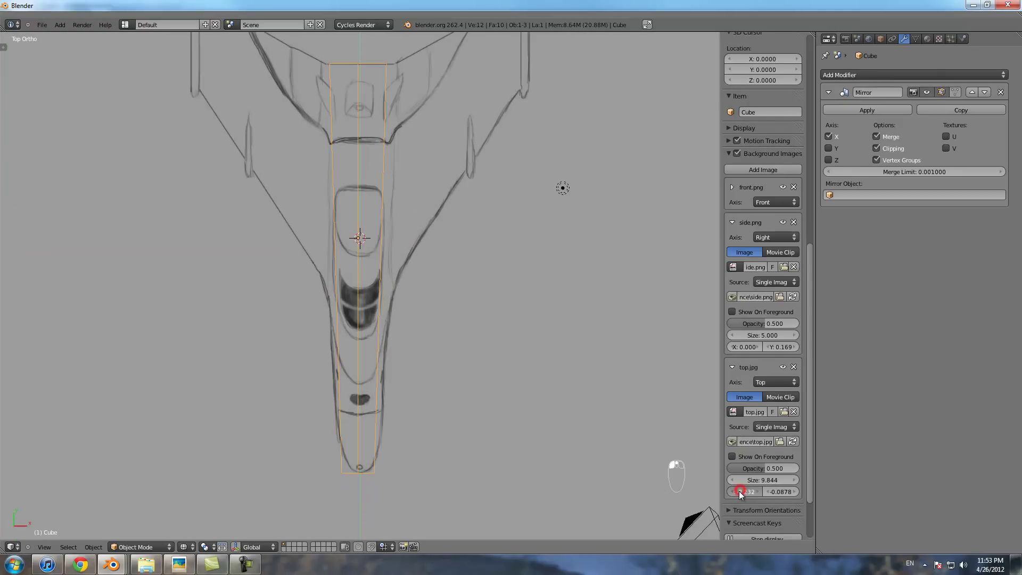
pyautogui.moveTo(742, 490); pyautogui.dragTo(740, 488)
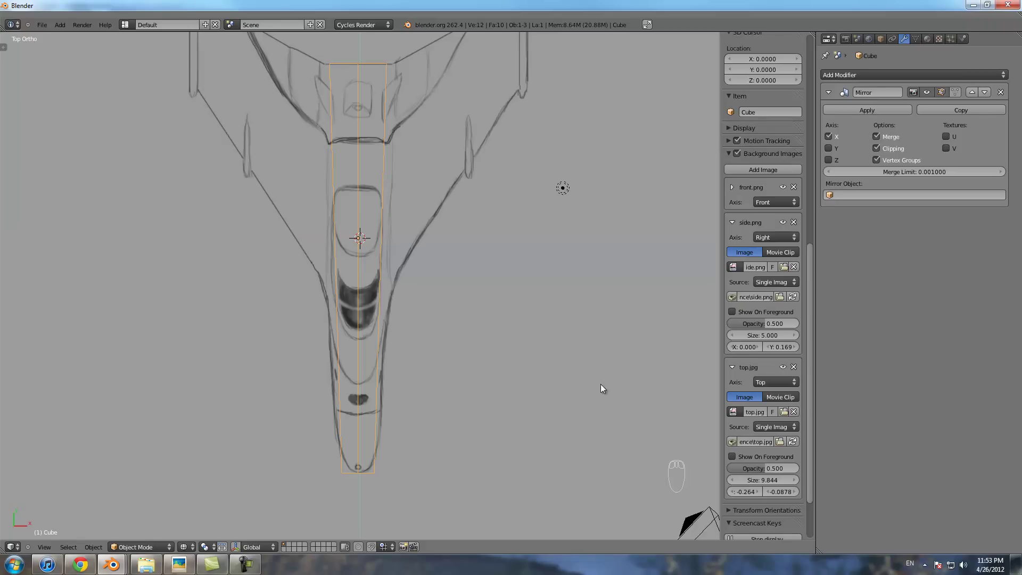
# - Check the hull against the top drawing, then show it in solid shading from an angled view in Object Mode
pyautogui.scroll(-5, 531, 334)
pyautogui.scroll(5, 532, 334)
pyautogui.press('Tab')
pyautogui.scroll(-3, 531, 335)
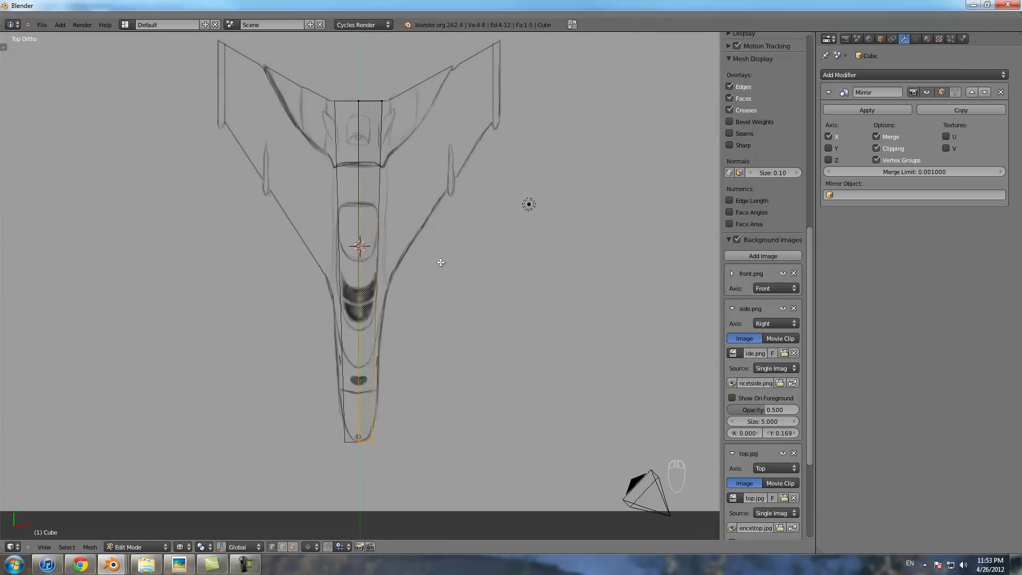
pyautogui.scroll(-3, 440, 262)
pyautogui.moveTo(433, 278); pyautogui.dragTo(376, 222, button='middle')
pyautogui.press('Tab')
pyautogui.scroll(4, 395, 278)
pyautogui.scroll(-4, 395, 278)
pyautogui.moveTo(392, 292)
pyautogui.mouseDown(button='middle')
pyautogui.moveTo(414, 276)
pyautogui.moveTo(426, 296)
pyautogui.moveTo(411, 285)
pyautogui.mouseUp(button='middle')
pyautogui.press('Tab')
pyautogui.press('z')
pyautogui.press('Tab')
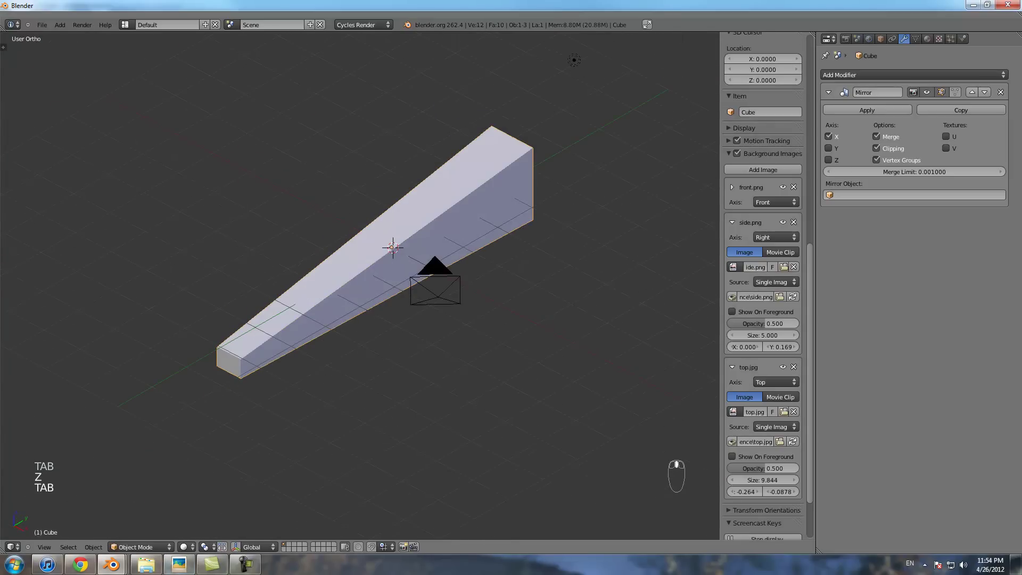
# - Look at the finished spaceship render in the other Blender window and return to the hull model
pyautogui.moveTo(112, 568)
pyautogui.click(106, 510)
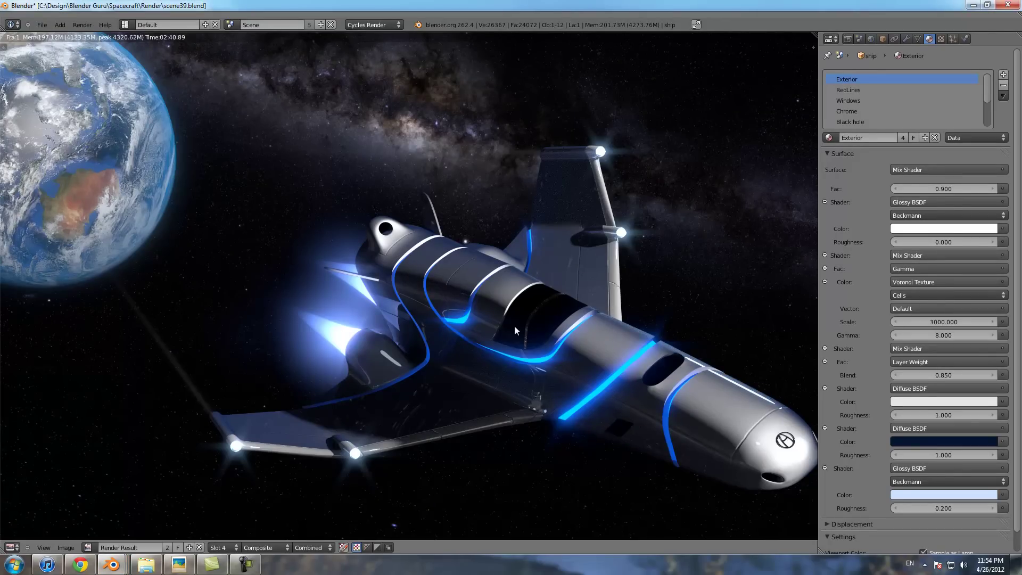
pyautogui.hotkey('alt', 'Tab')
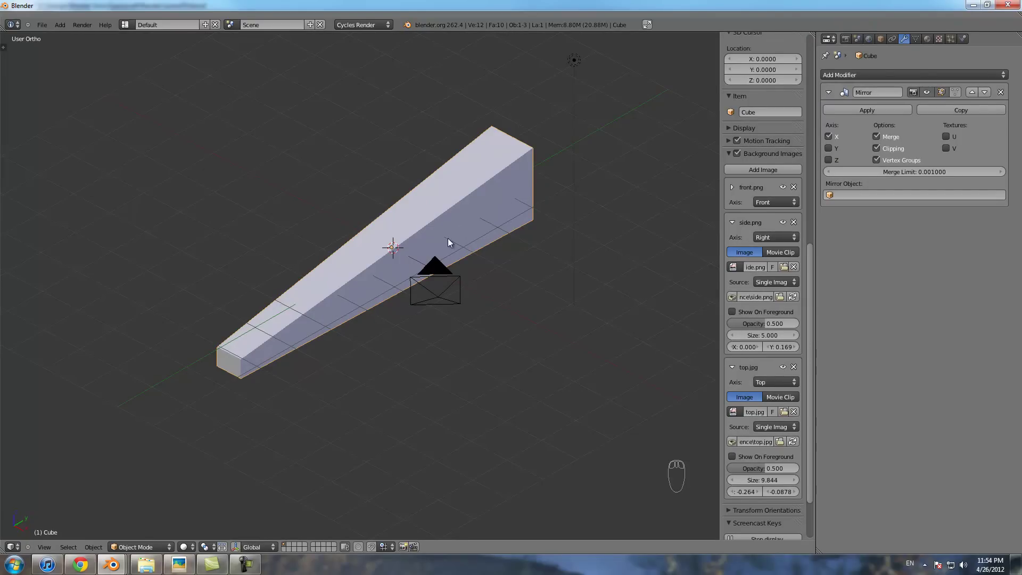
# - In wireframe right view, cut a vertical edge loop around the middle of the hull near the cockpit's dark window
pyautogui.press('KP_3')
pyautogui.press('z')
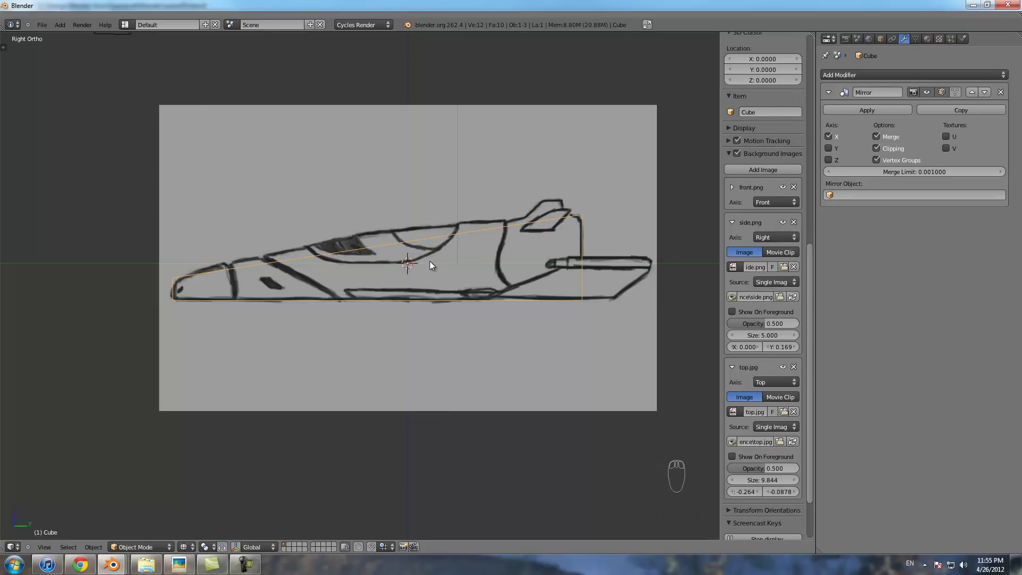
pyautogui.press('Tab')
pyautogui.press('a')
pyautogui.press('a')
pyautogui.scroll(-1, 413, 259)
pyautogui.scroll(2, 413, 259)
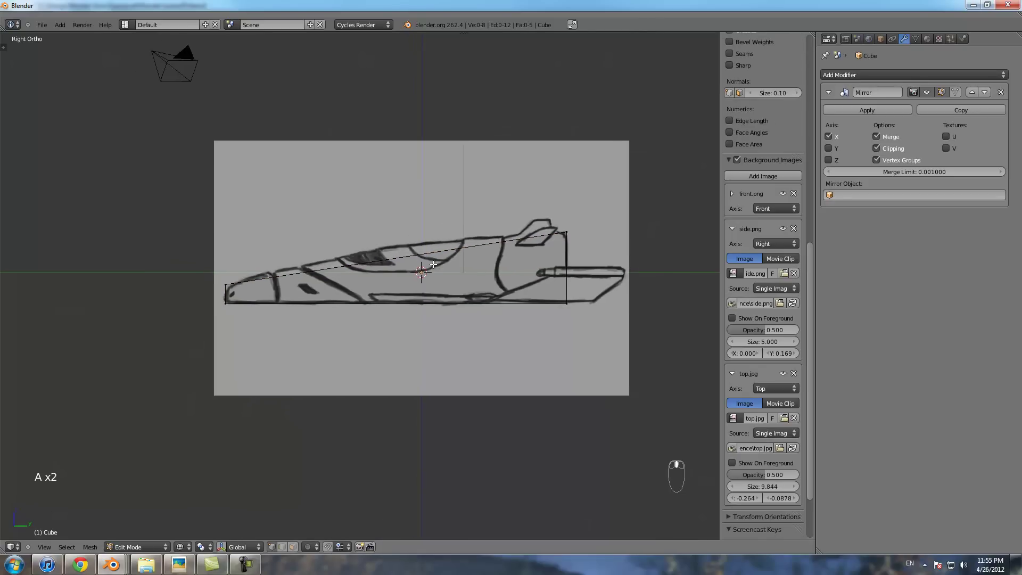
pyautogui.hotkey('ctrl', 'r')
pyautogui.click(426, 254)
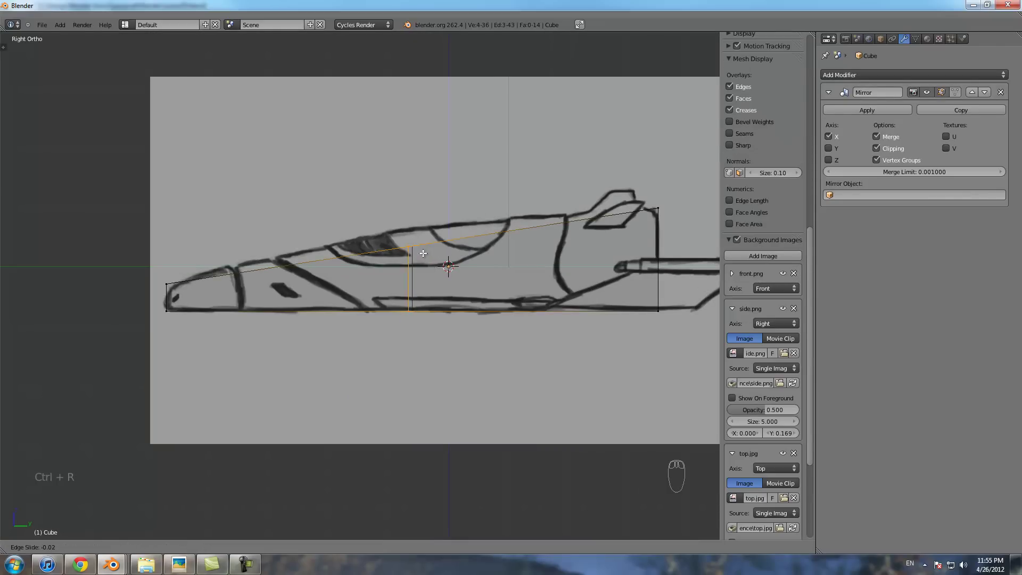
pyautogui.click(421, 250)
# - Raise the middle loop's upper vertices about 0.27 along Z to the drawn roofline and return to Object Mode
pyautogui.press('a')
pyautogui.press('b')
pyautogui.moveTo(386, 227); pyautogui.dragTo(408, 258)
pyautogui.press('g')
pyautogui.press('z')
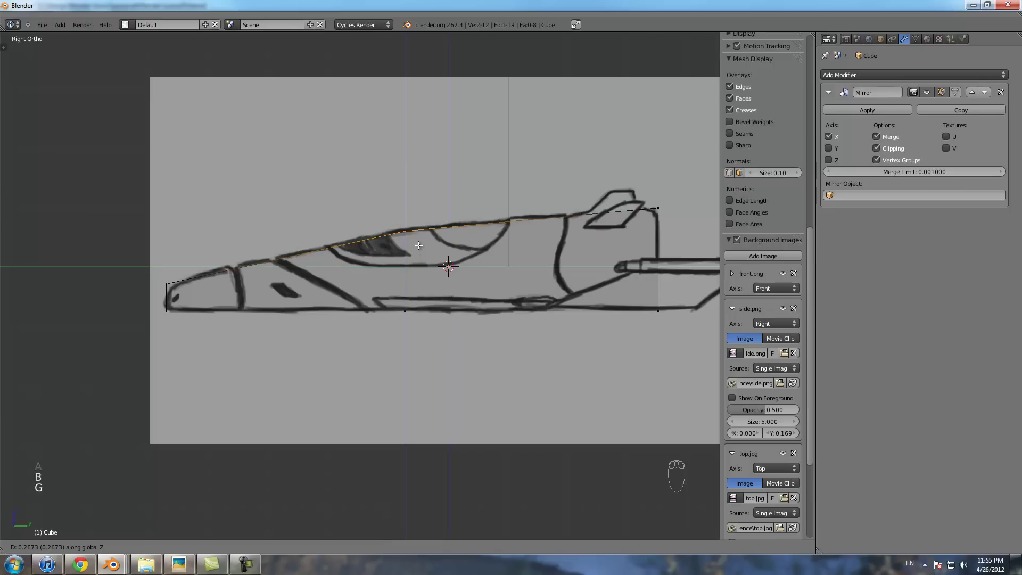
pyautogui.click(419, 244)
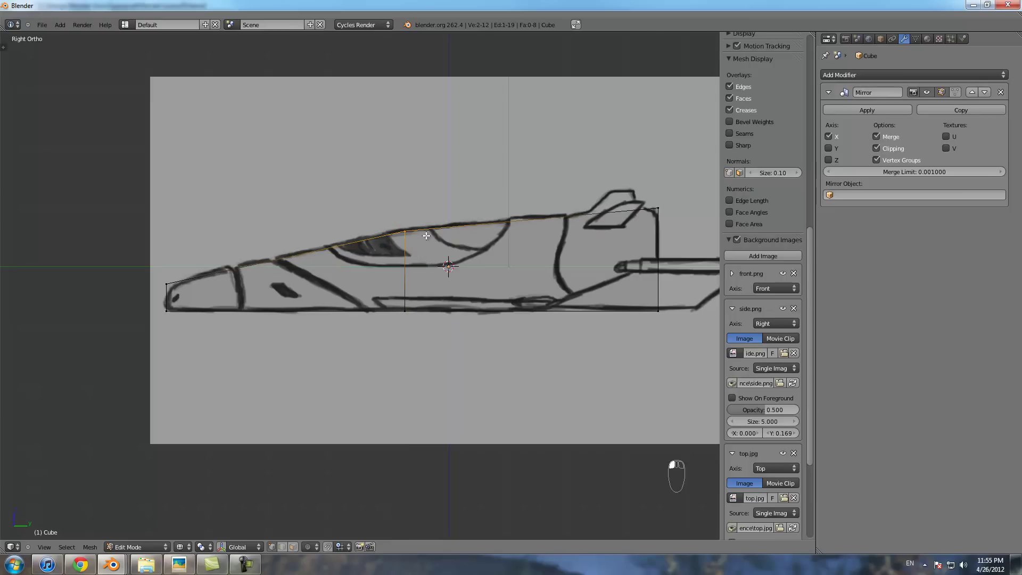
pyautogui.press('Tab')
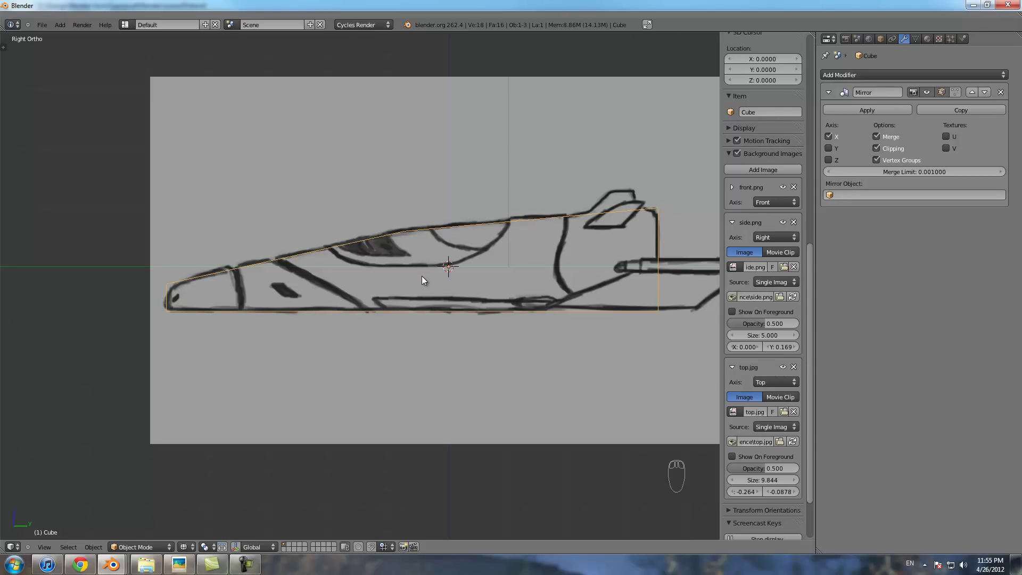
# - In front view, move the hull's rear and middle bottom side vertices outward along X by about 0.10 and 0.08
pyautogui.press('KP_1')
pyautogui.scroll(2, 428, 293)
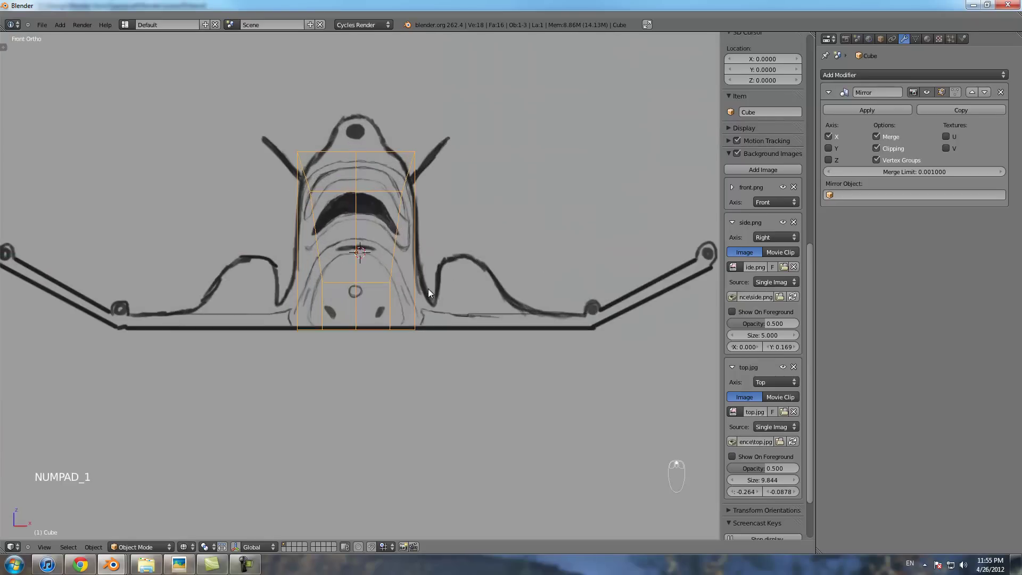
pyautogui.press('Tab')
pyautogui.press('g')
pyautogui.press('x')
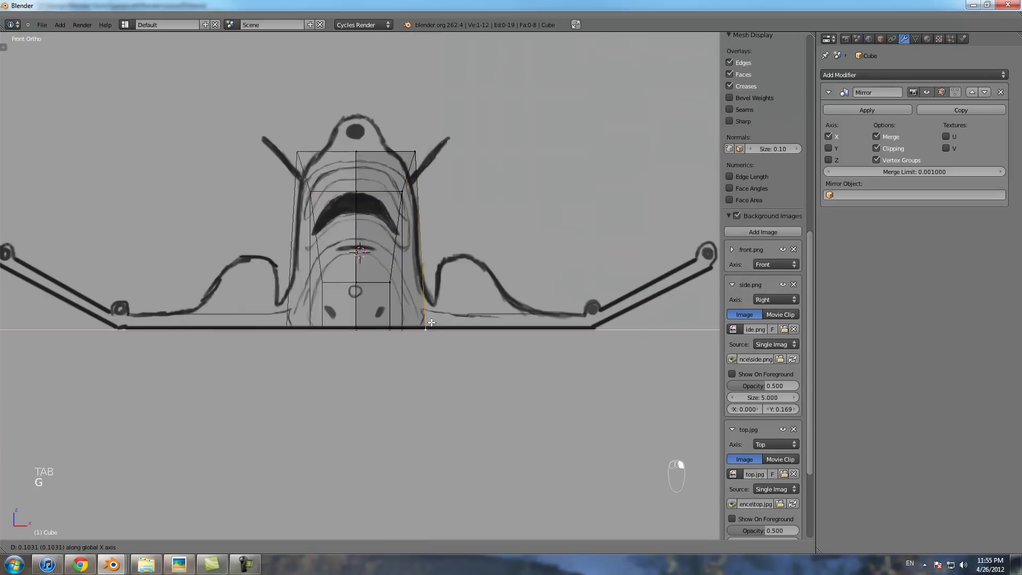
pyautogui.click(432, 323)
pyautogui.rightClick(410, 329)
pyautogui.press('g')
pyautogui.moveTo(410, 329); pyautogui.dragTo(416, 328, button='middle')
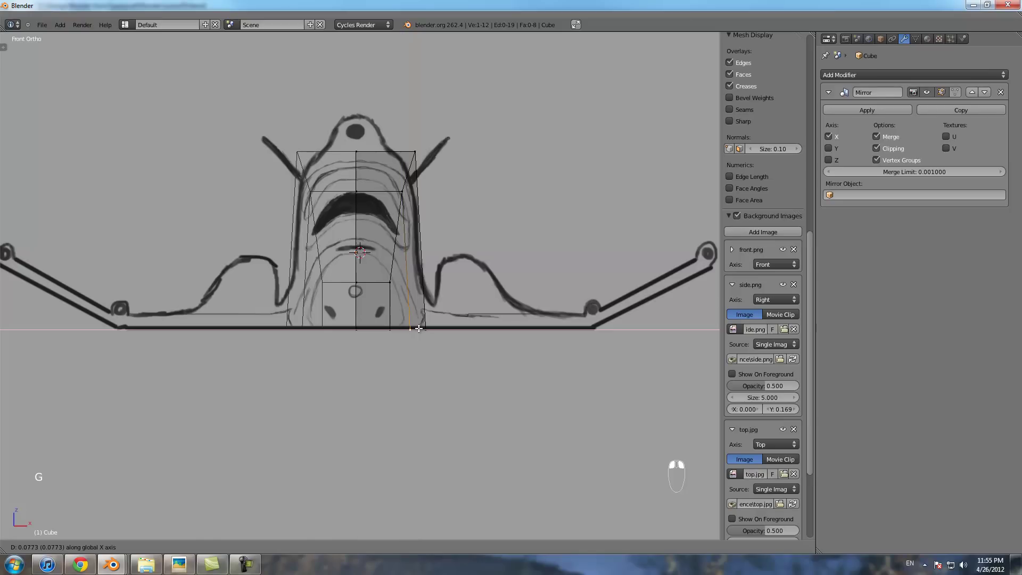
pyautogui.click(419, 329)
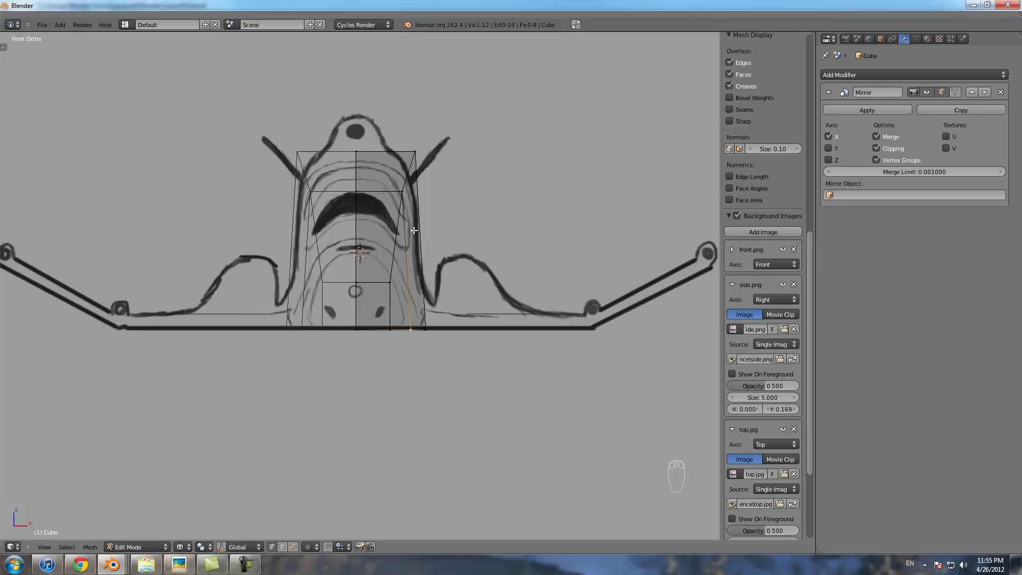
pyautogui.keyDown('shift'); pyautogui.rightClick(416, 161); pyautogui.keyUp('shift')
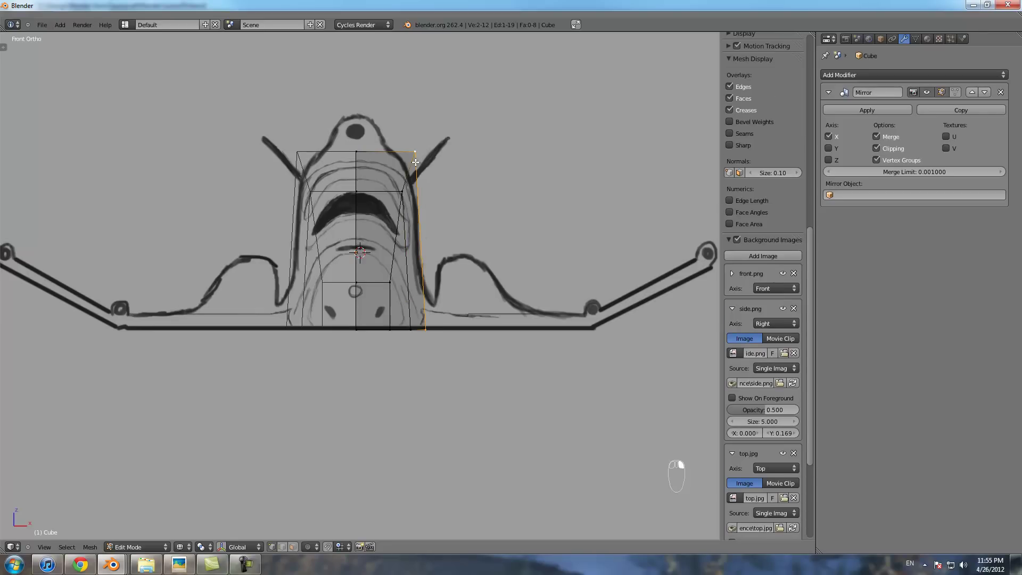
pyautogui.press('KP_3')
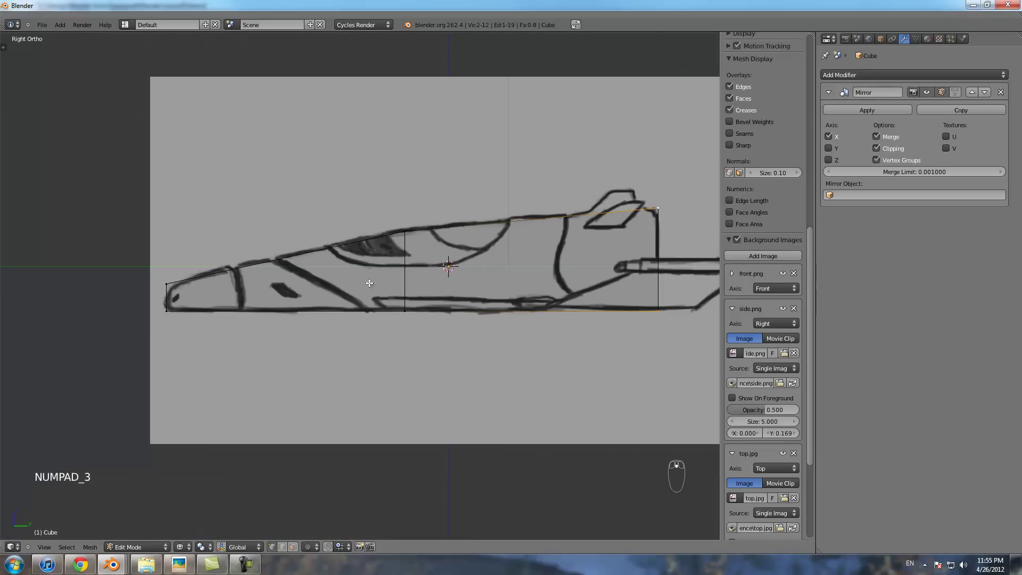
pyautogui.press('KP_1')
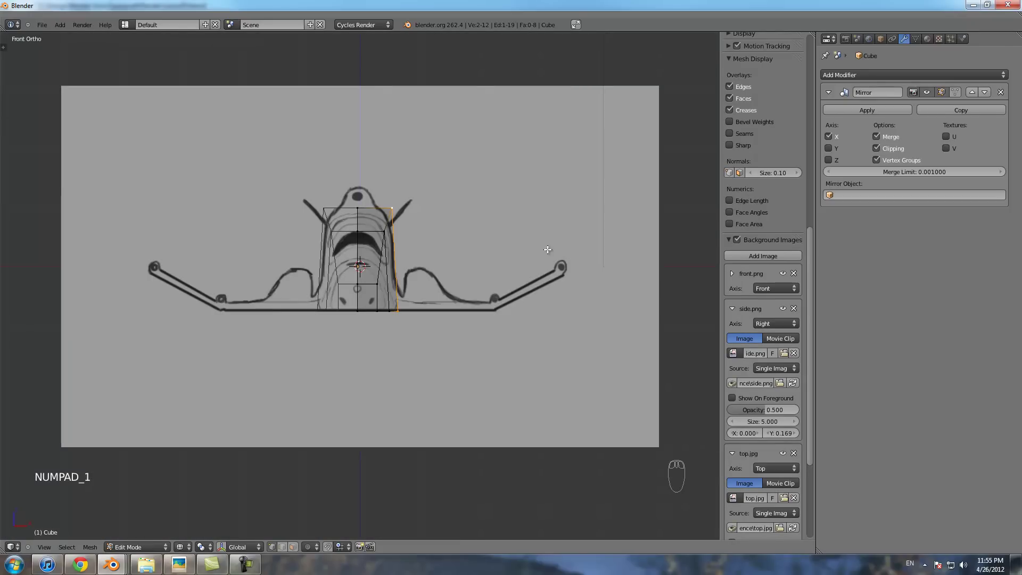
pyautogui.press('g')
pyautogui.press('x')
pyautogui.rightClick(504, 246)
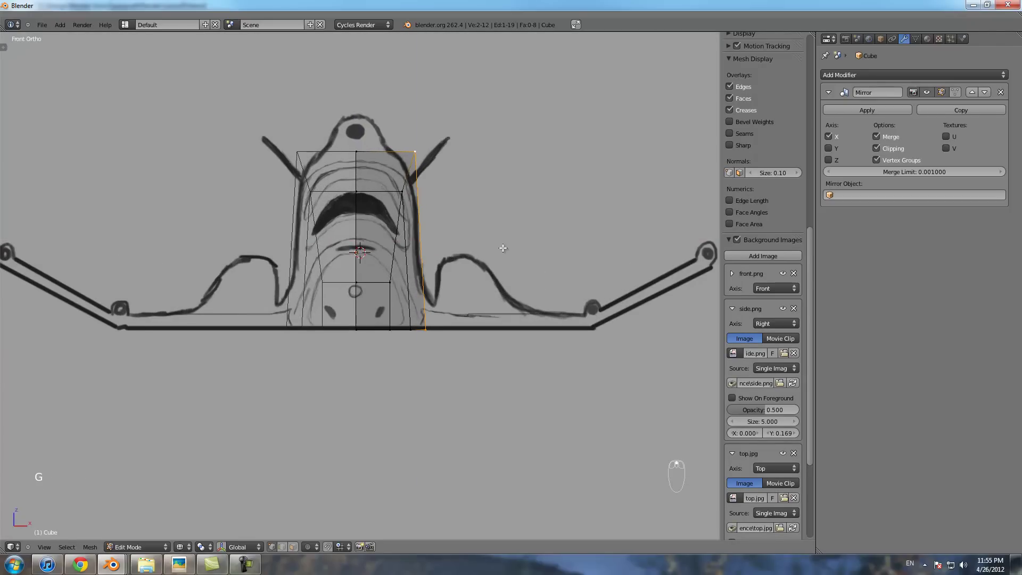
# - Move the hull's rear upper and lower side vertices slightly outward along X and return to Object Mode
pyautogui.rightClick(435, 325)
pyautogui.keyDown('shift'); pyautogui.rightClick(430, 166); pyautogui.keyUp('shift')
pyautogui.press('g')
pyautogui.middleClick(431, 166)
pyautogui.click(433, 163)
pyautogui.press('Tab')
# - Add a Subdivision Surface modifier to the hull with 3 view subdivisions and inspect the smoothed shape from an angle
pyautogui.click(900, 74)
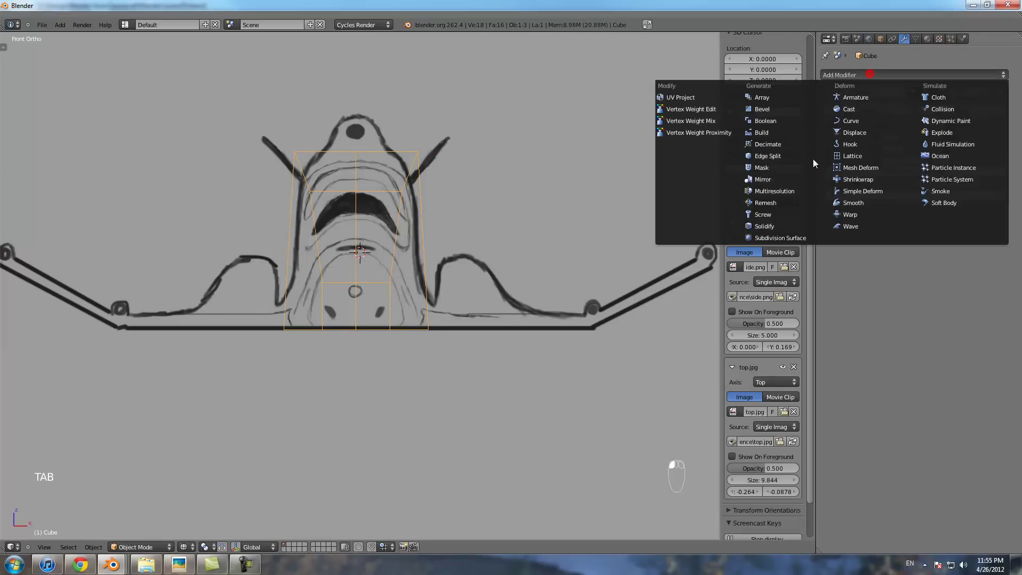
pyautogui.click(766, 238)
pyautogui.scroll(2, 486, 297)
pyautogui.press('Tab')
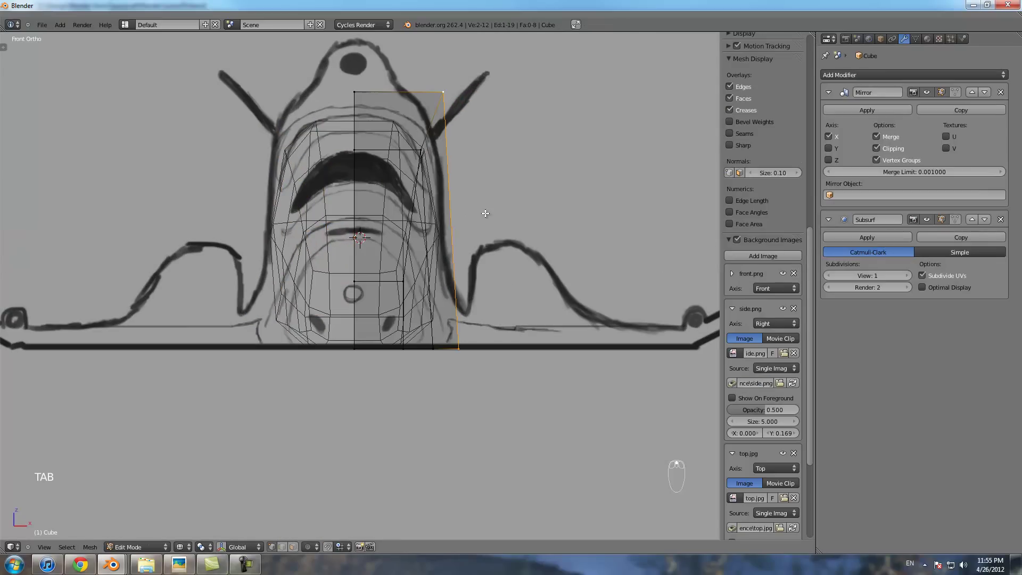
pyautogui.click(907, 276)
pyautogui.click(907, 275)
pyautogui.press('Tab')
pyautogui.scroll(-3, 495, 267)
pyautogui.scroll(2, 485, 267)
pyautogui.moveTo(485, 267); pyautogui.dragTo(437, 270, button='middle')
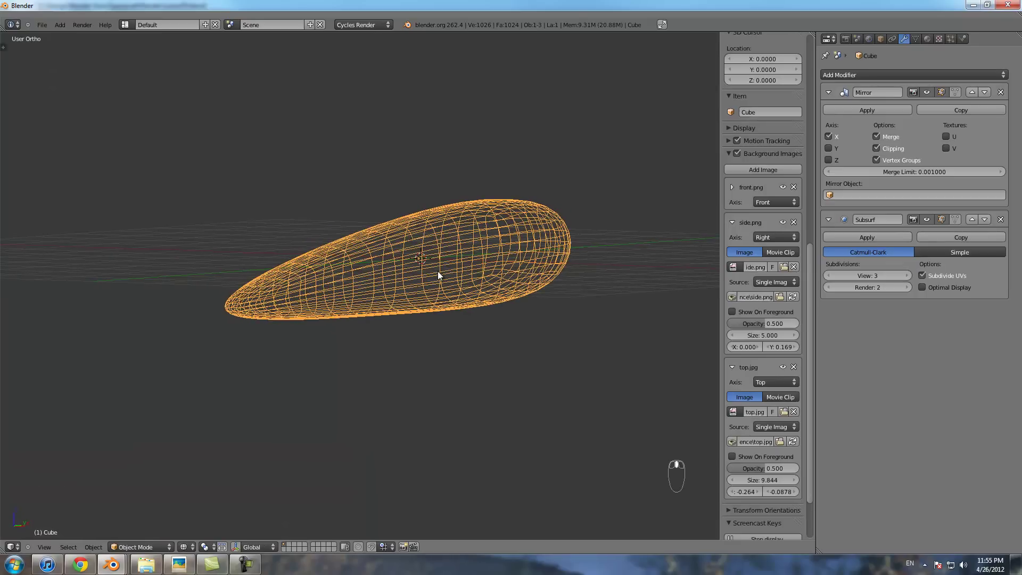
# - Nudge the rear side vertices along X in front view, then hide the Subsurf modifier's effect in the viewport
pyautogui.press('KP_1')
pyautogui.press('Tab')
pyautogui.scroll(3, 437, 269)
pyautogui.press('g')
pyautogui.middleClick(439, 257)
pyautogui.click(440, 257)
pyautogui.scroll(-2, 441, 257)
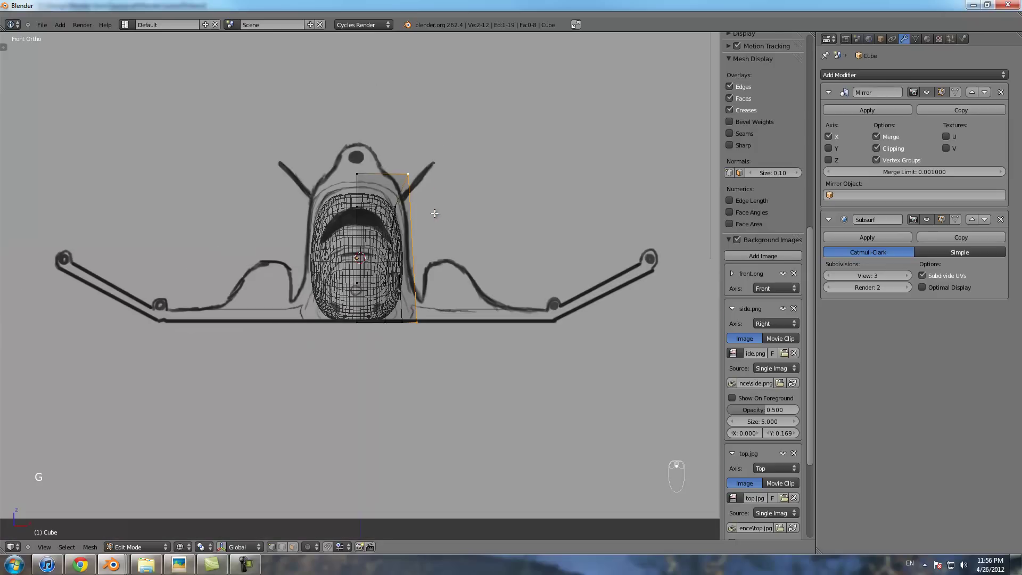
pyautogui.click(927, 219)
pyautogui.press('Tab')
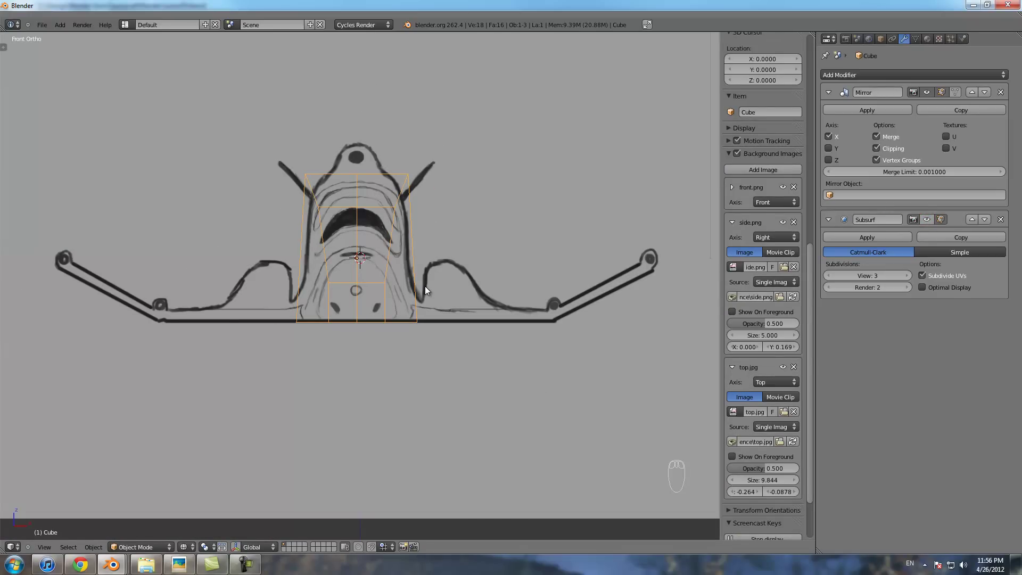
# - Examine the nose's panel lines in right view against the side drawing and check the other Blender window
pyautogui.press('Tab')
pyautogui.press('KP_3')
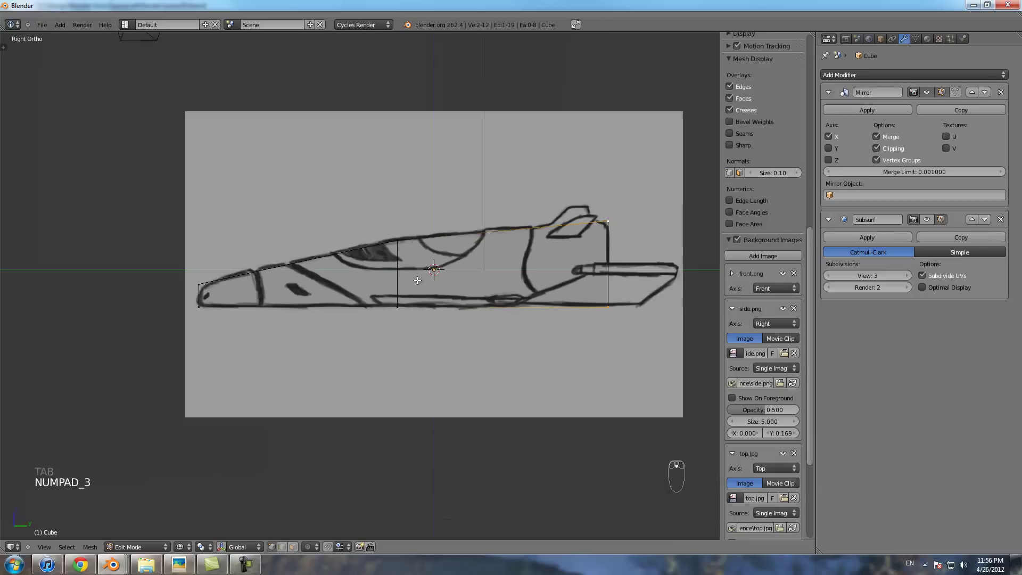
pyautogui.press('Tab')
pyautogui.scroll(4, 427, 291)
pyautogui.press('Tab')
pyautogui.keyDown('shift'); pyautogui.moveTo(415, 283); pyautogui.dragTo(440, 283, button='middle'); pyautogui.keyUp('shift')
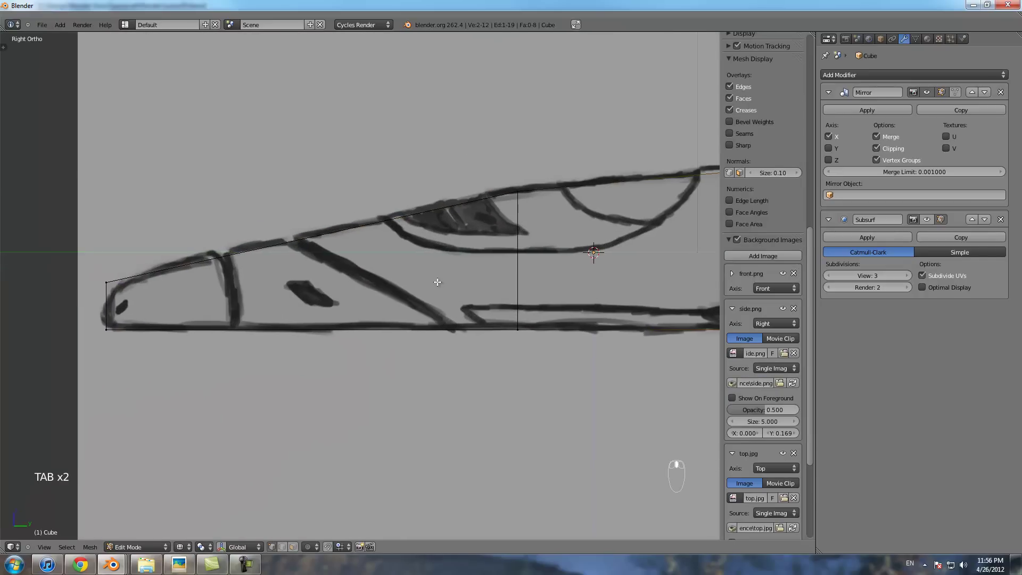
pyautogui.keyDown('shift'); pyautogui.moveTo(309, 290); pyautogui.dragTo(411, 290, button='middle'); pyautogui.keyUp('shift')
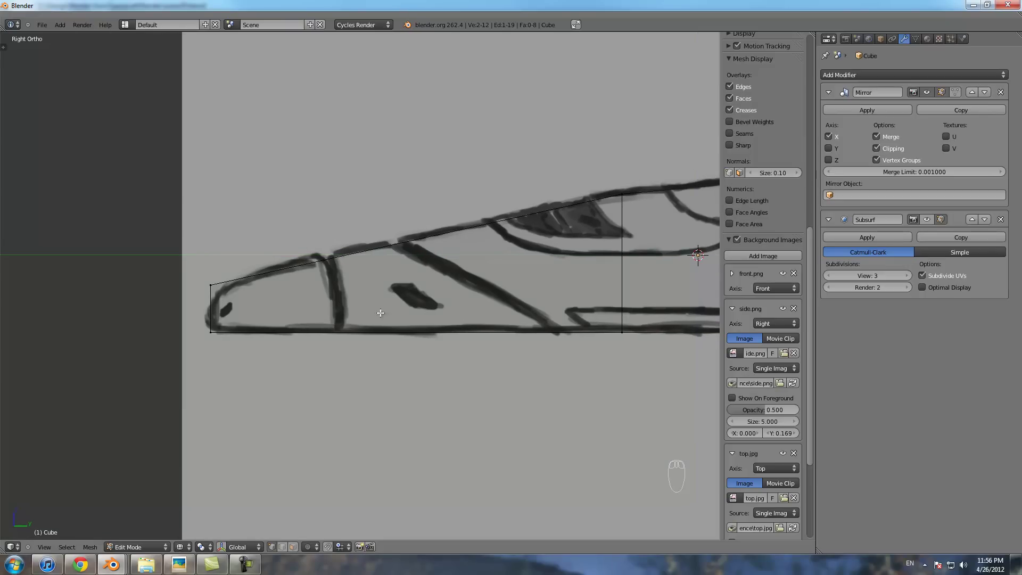
pyautogui.scroll(-2, 380, 313)
pyautogui.press('Tab')
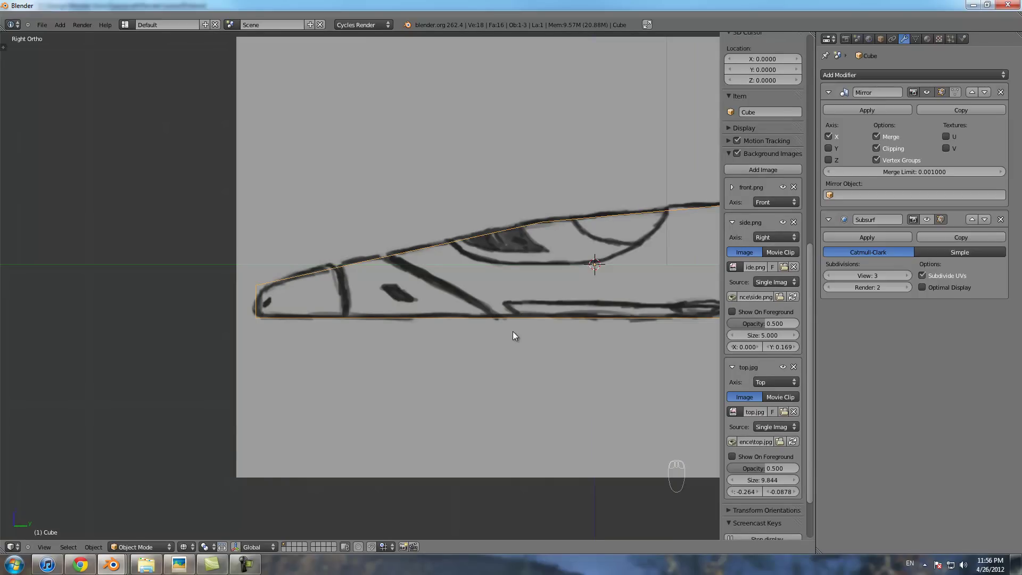
pyautogui.moveTo(112, 564)
pyautogui.click(71, 506)
pyautogui.scroll(4, 376, 319)
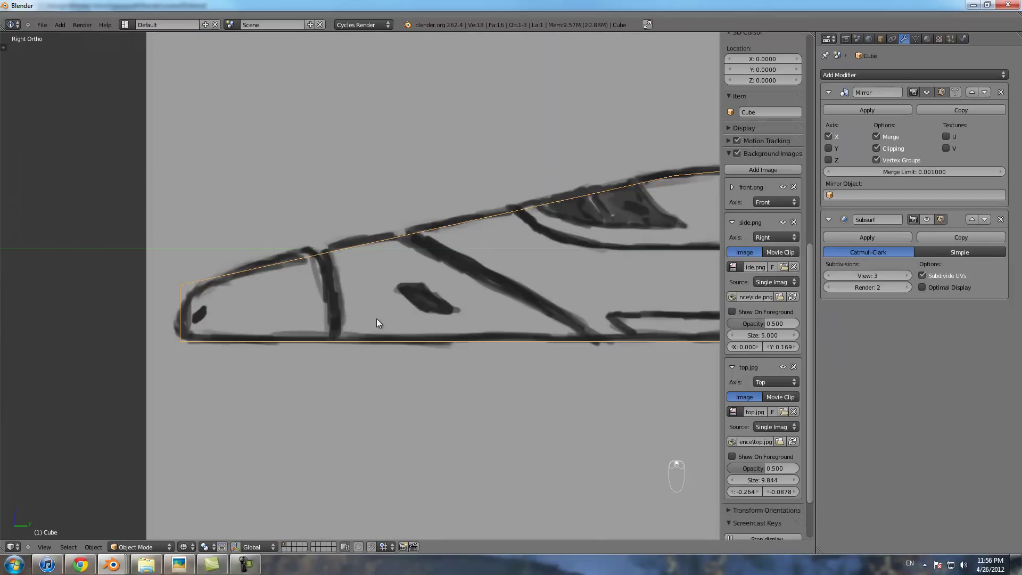
# - Cut two vertical edge loops through the hull close together at the nose's front panel line in right view
pyautogui.press('Tab')
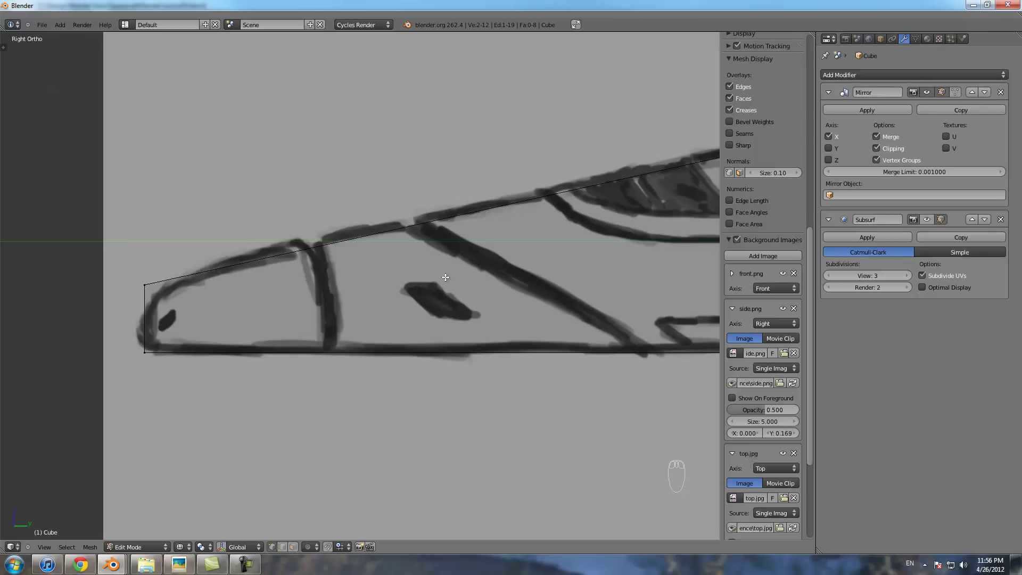
pyautogui.scroll(-3, 445, 277)
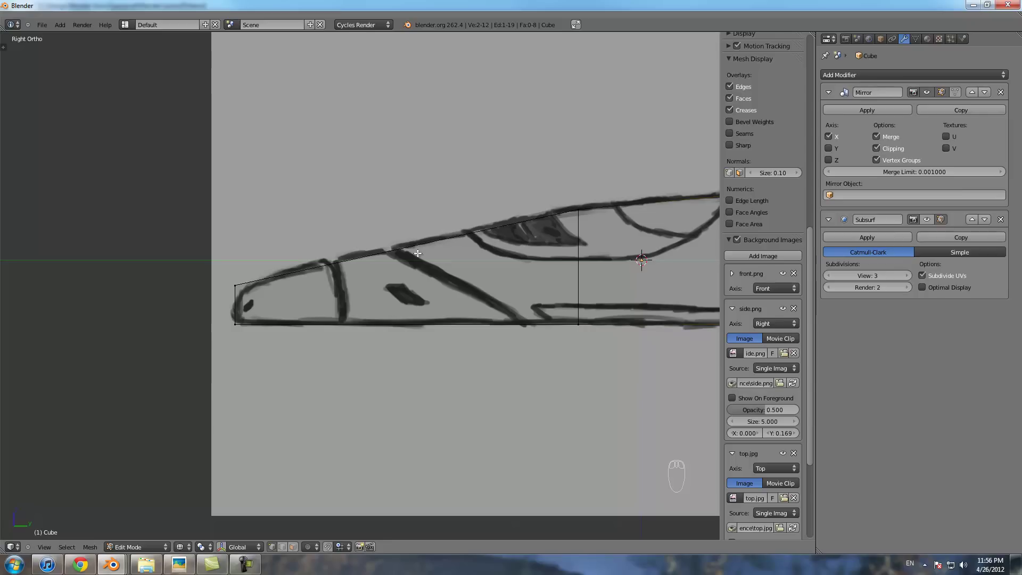
pyautogui.hotkey('ctrl', 'r')
pyautogui.click(396, 258)
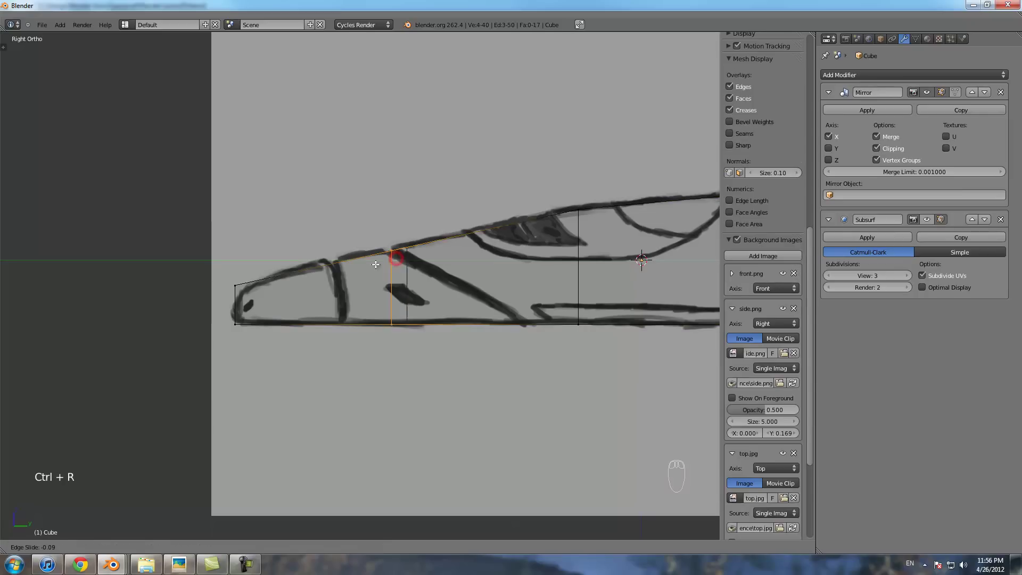
pyautogui.click(325, 285)
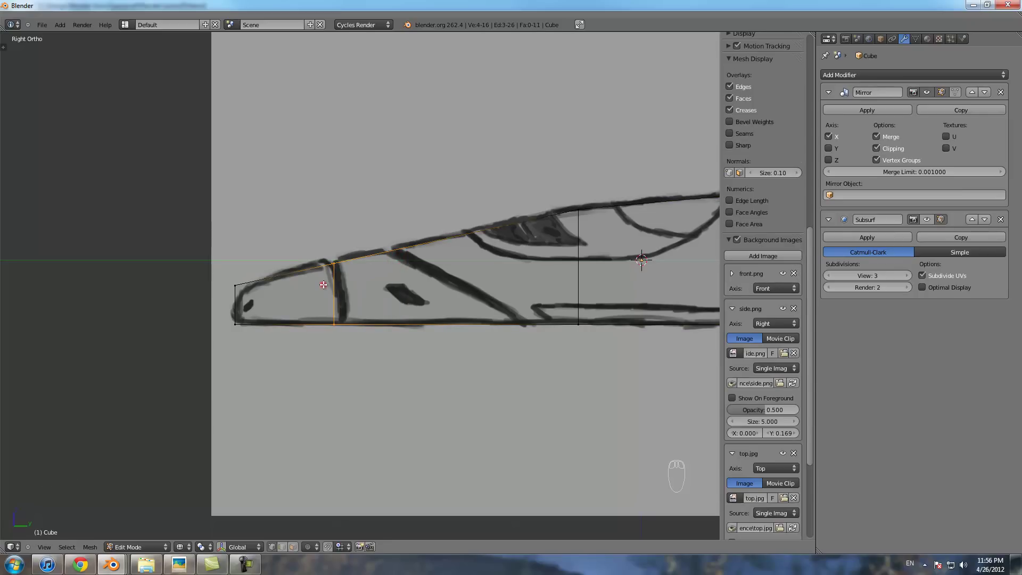
pyautogui.scroll(2, 324, 285)
pyautogui.hotkey('ctrl', 'r')
pyautogui.click(399, 243)
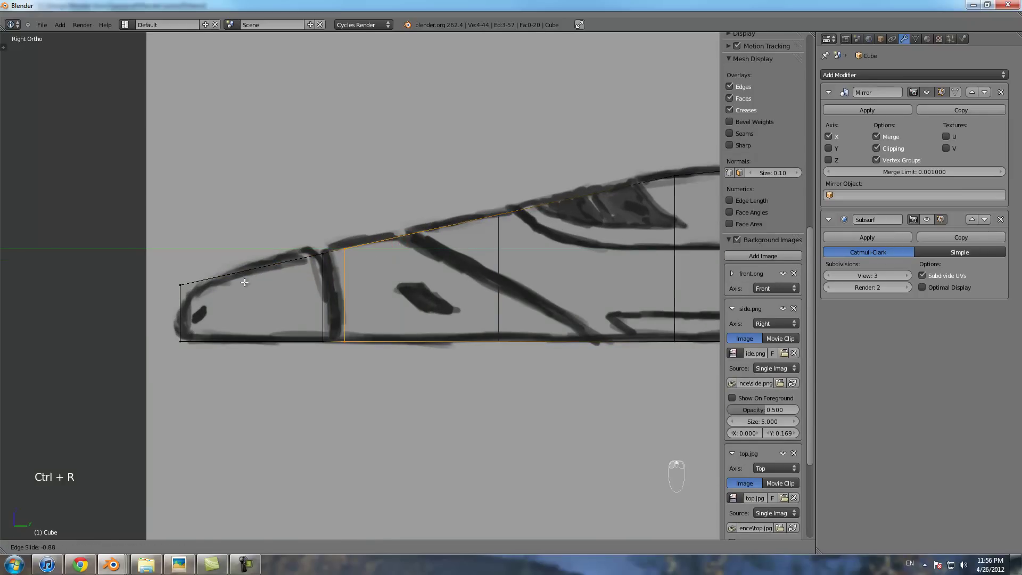
pyautogui.click(243, 283)
# - Move the front nose loop's top vertices forward to the upper end of the drawn panel line
pyautogui.scroll(2, 282, 287)
pyautogui.press('a')
pyautogui.press('a')
pyautogui.press('a')
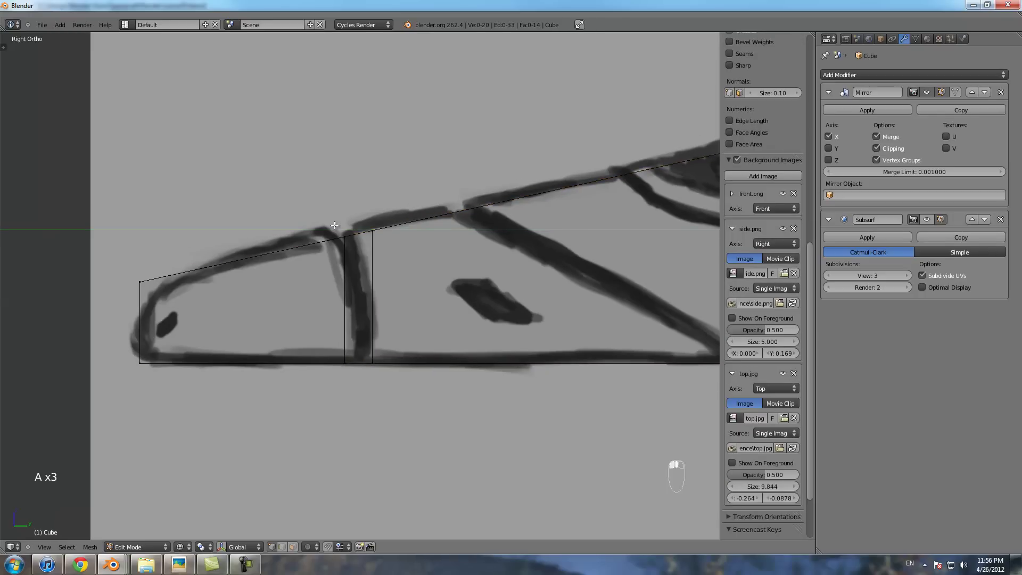
pyautogui.press('b')
pyautogui.moveTo(324, 223); pyautogui.dragTo(354, 247)
pyautogui.press('g')
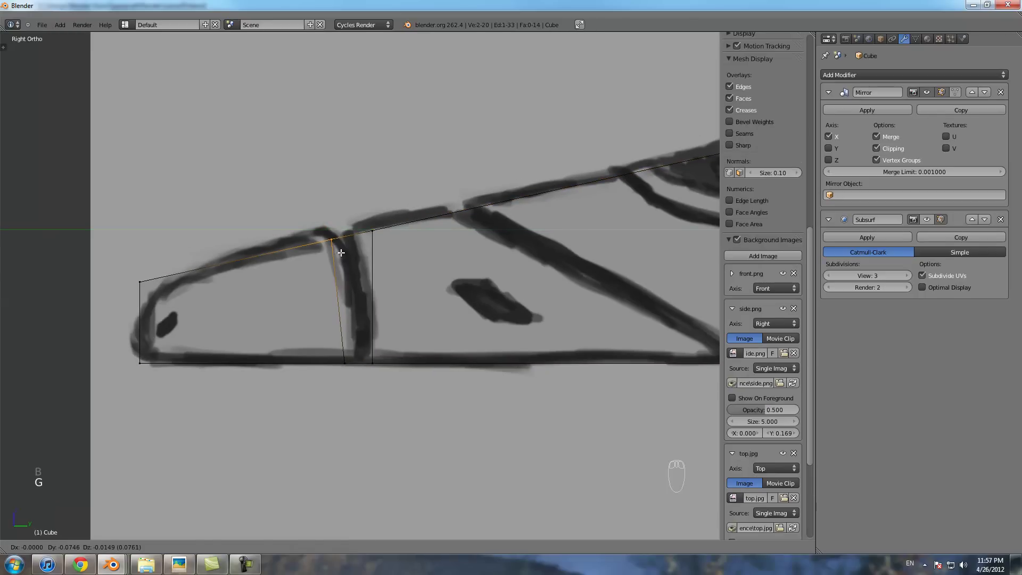
pyautogui.click(341, 254)
# - Move the front nose loop's bottom vertices backward along Y to follow the slanted panel line
pyautogui.press('a')
pyautogui.press('a')
pyautogui.press('a')
pyautogui.press('b')
pyautogui.moveTo(337, 345); pyautogui.dragTo(386, 366)
pyautogui.press('g')
pyautogui.middleClick(362, 365)
pyautogui.click(371, 362)
# - Move the rear nose loop's bottom and top vertices so the loop follows the panel line's rear edge
pyautogui.press('a')
pyautogui.press('b')
pyautogui.press('g')
pyautogui.middleClick(389, 366)
pyautogui.click(395, 369)
pyautogui.press('a')
pyautogui.press('b')
pyautogui.moveTo(360, 220); pyautogui.dragTo(395, 246)
pyautogui.press('g')
pyautogui.click(381, 250)
# - Cut another edge loop behind the nose loops and slide it to the upper end of the diagonal panel line
pyautogui.scroll(-2, 391, 251)
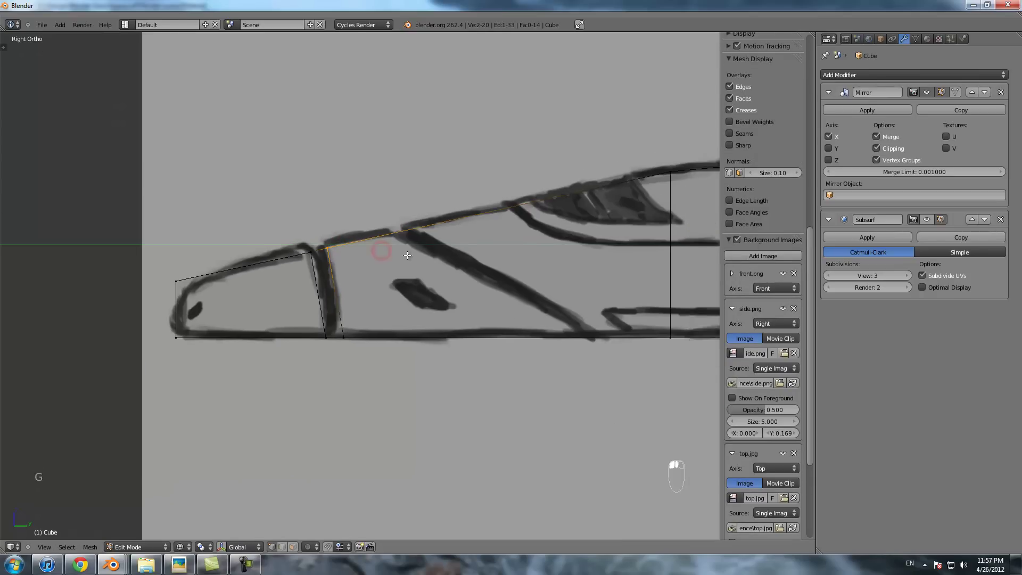
pyautogui.hotkey('ctrl', 'r')
pyautogui.click(429, 206)
pyautogui.click(336, 239)
# - Move the new loop's bottom vertices backward along Y to the lower end of the diagonal panel line
pyautogui.press('a')
pyautogui.press('b')
pyautogui.moveTo(331, 322); pyautogui.dragTo(372, 349)
pyautogui.press('g')
pyautogui.middleClick(386, 351)
pyautogui.click(547, 360)
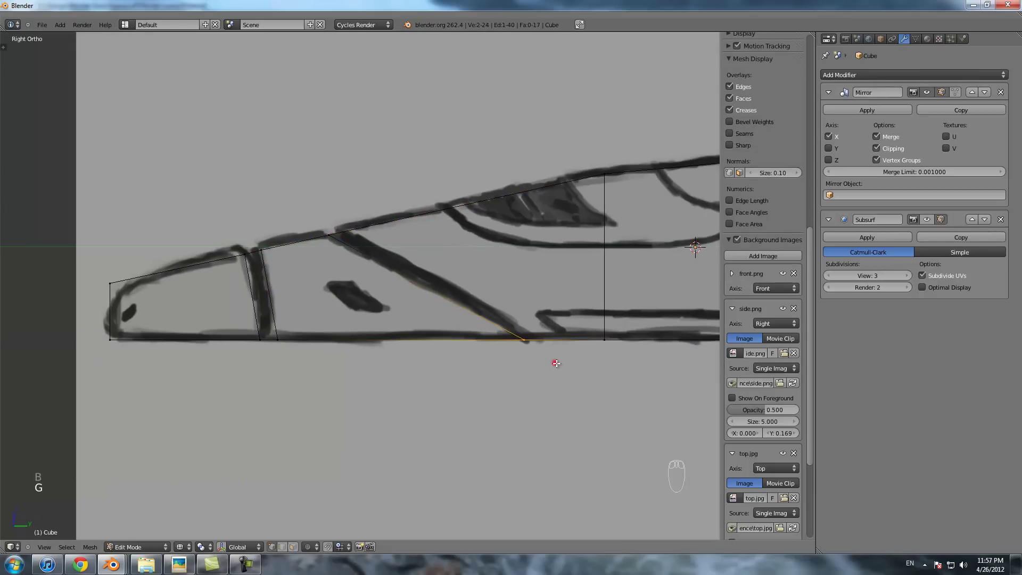
# - Try to cut another edge loop between the diagonal loop and the middle loop, sliding it fully forward
pyautogui.keyDown('ctrl'); pyautogui.scroll(-2, 554, 360); pyautogui.keyUp('ctrl')
pyautogui.hotkey('ctrl', 'r')
pyautogui.click(468, 195)
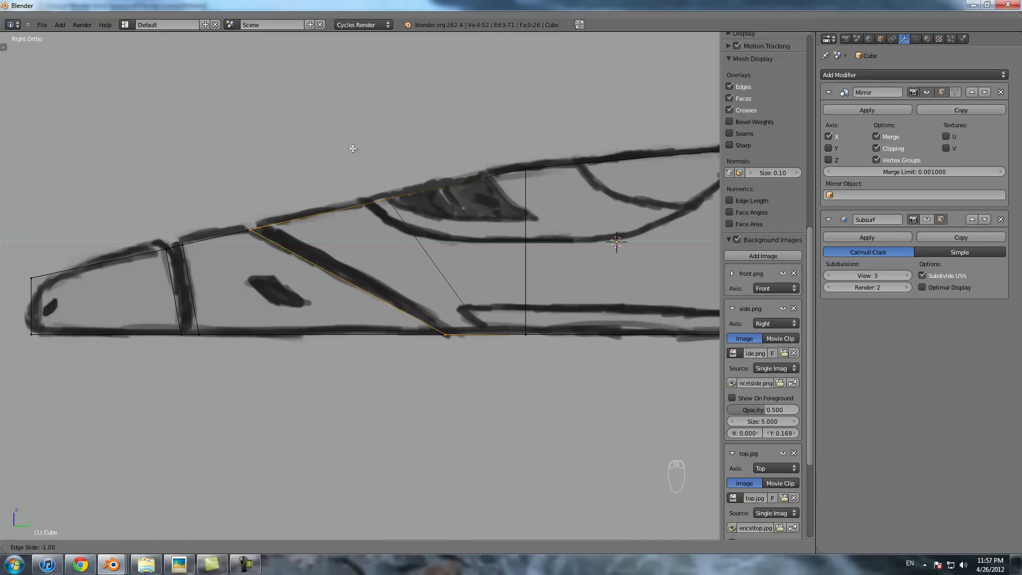
pyautogui.click(199, 493)
pyautogui.hotkey('ctrl', 'z')
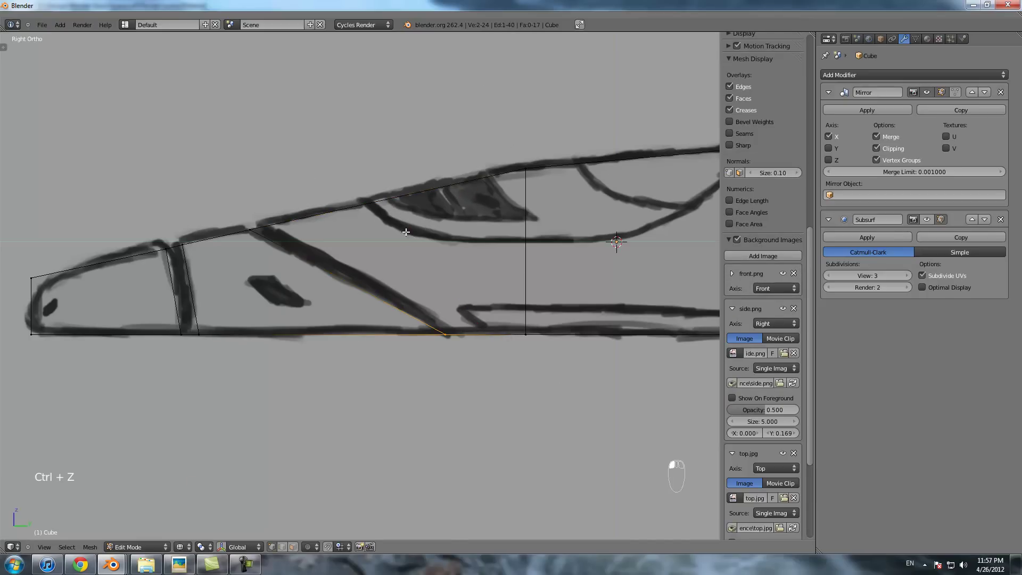
# - Cut an edge loop between the diagonal loop and the middle loop, sliding it forward to the diagonal panel line's upper rear edge
pyautogui.hotkey('ctrl', 'r')
pyautogui.click(403, 206)
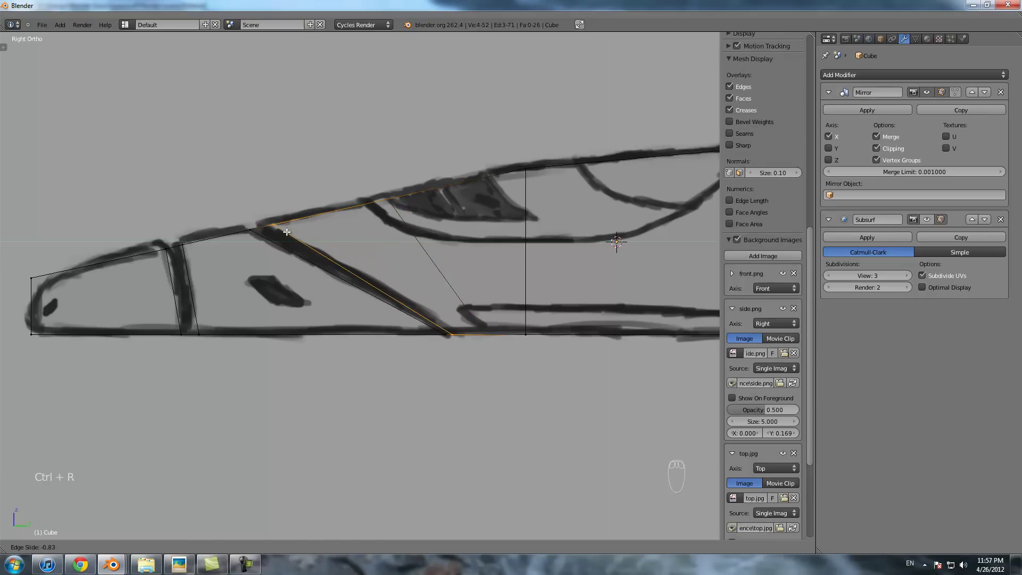
pyautogui.click(285, 230)
# - Move the new diagonal loop's bottom vertices backward along Y, just behind the panel line's lower end
pyautogui.scroll(2, 532, 366)
pyautogui.press('a')
pyautogui.press('b')
pyautogui.moveTo(487, 347); pyautogui.dragTo(520, 376)
pyautogui.press('g')
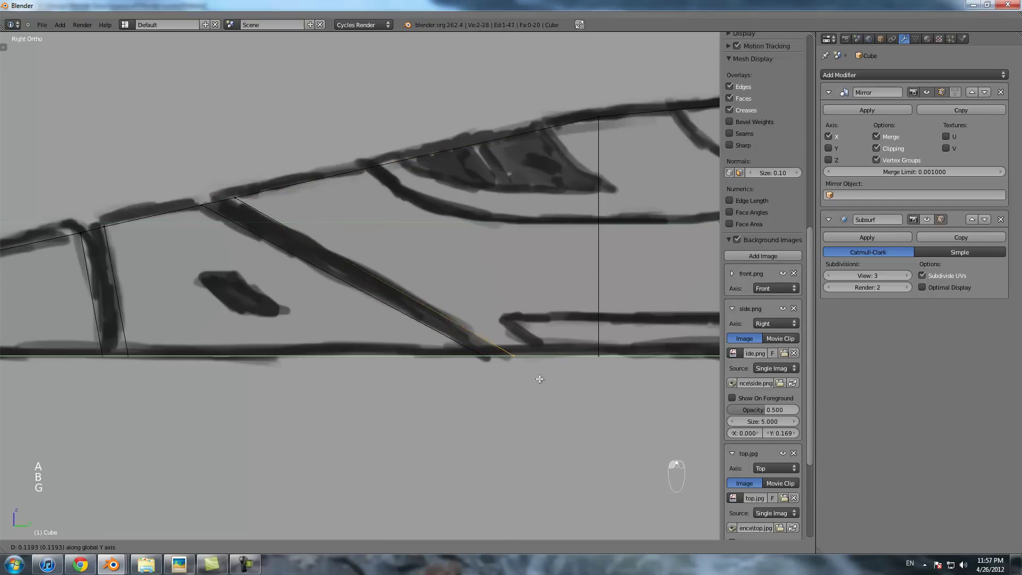
pyautogui.click(549, 383)
# - Examine the diagonal loops and hull wireframe against the side and front reference drawings
pyautogui.scroll(-3, 527, 360)
pyautogui.keyDown('shift'); pyautogui.moveTo(471, 287); pyautogui.dragTo(495, 306, button='middle'); pyautogui.keyUp('shift')
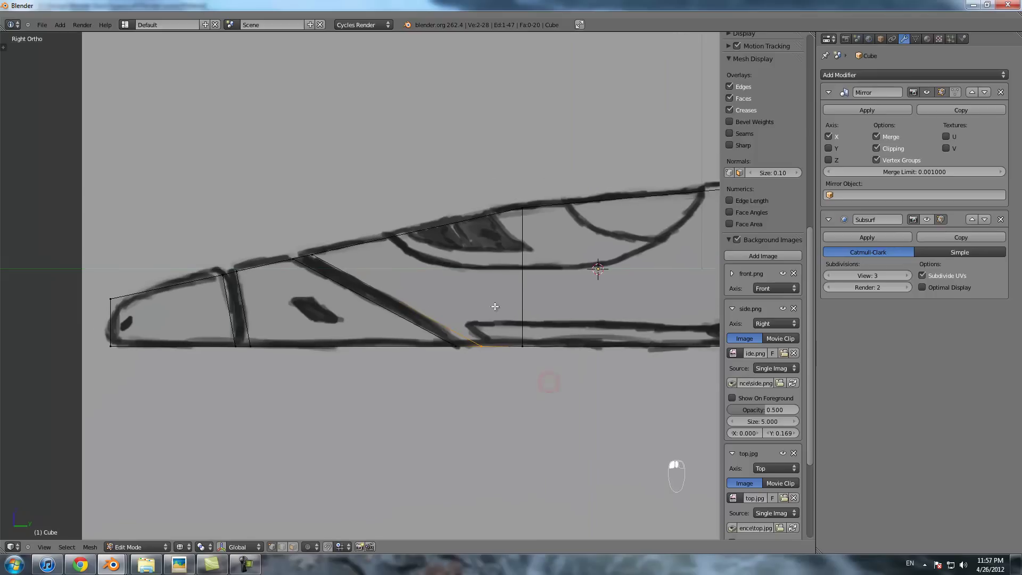
pyautogui.scroll(2, 495, 307)
pyautogui.keyDown('shift'); pyautogui.moveTo(334, 323); pyautogui.dragTo(382, 324, button='middle'); pyautogui.keyUp('shift')
pyautogui.keyDown('shift'); pyautogui.moveTo(480, 324); pyautogui.dragTo(429, 318, button='middle'); pyautogui.keyUp('shift')
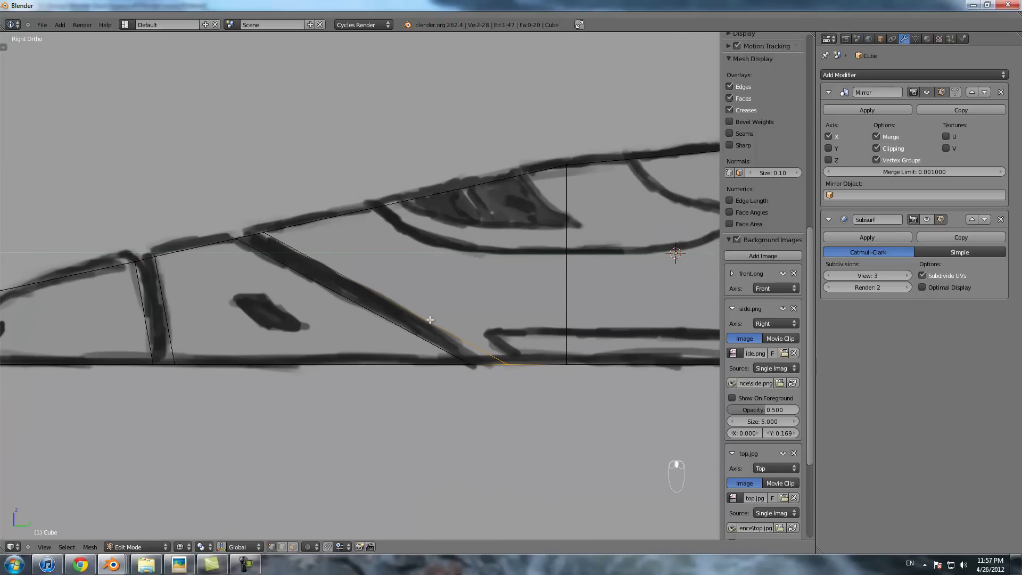
pyautogui.scroll(-1, 429, 318)
pyautogui.press('KP_1')
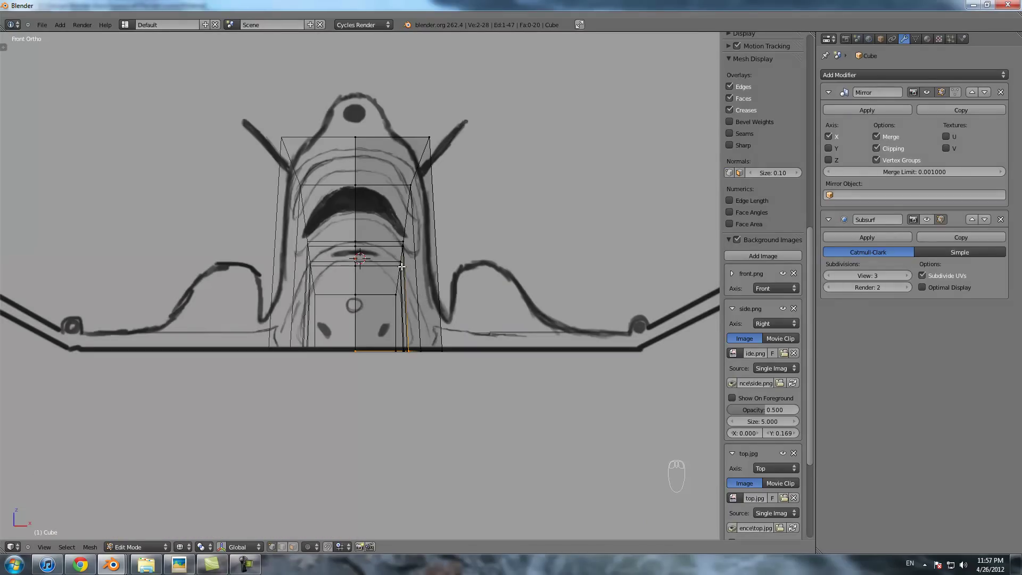
pyautogui.press('KP_3')
pyautogui.press('z')
pyautogui.press('z')
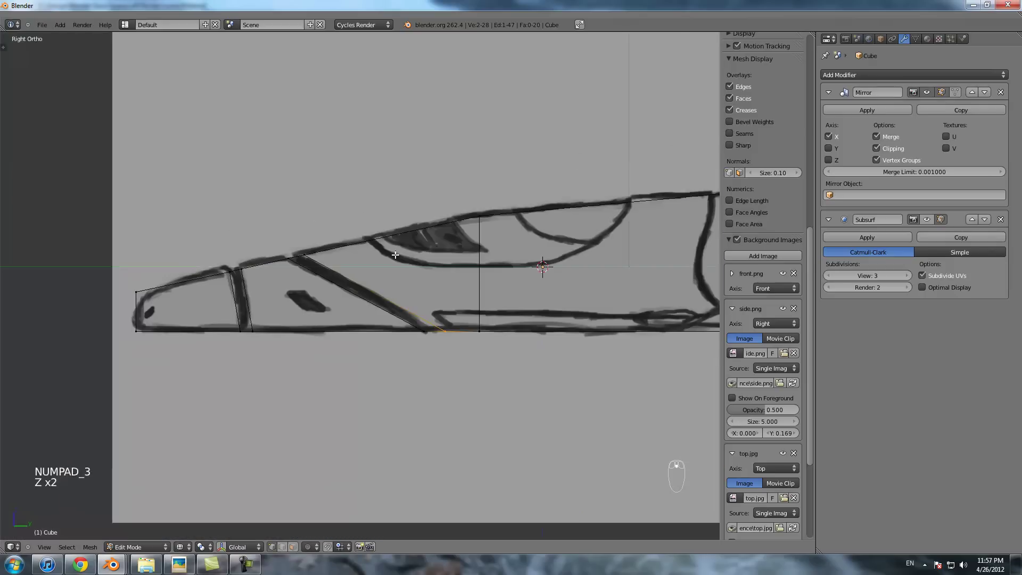
pyautogui.scroll(-1, 400, 265)
pyautogui.keyDown('shift'); pyautogui.moveTo(421, 267); pyautogui.dragTo(287, 276, button='middle'); pyautogui.keyUp('shift')
pyautogui.scroll(-1, 375, 279)
pyautogui.keyDown('shift'); pyautogui.moveTo(433, 278); pyautogui.dragTo(369, 285, button='middle'); pyautogui.keyUp('shift')
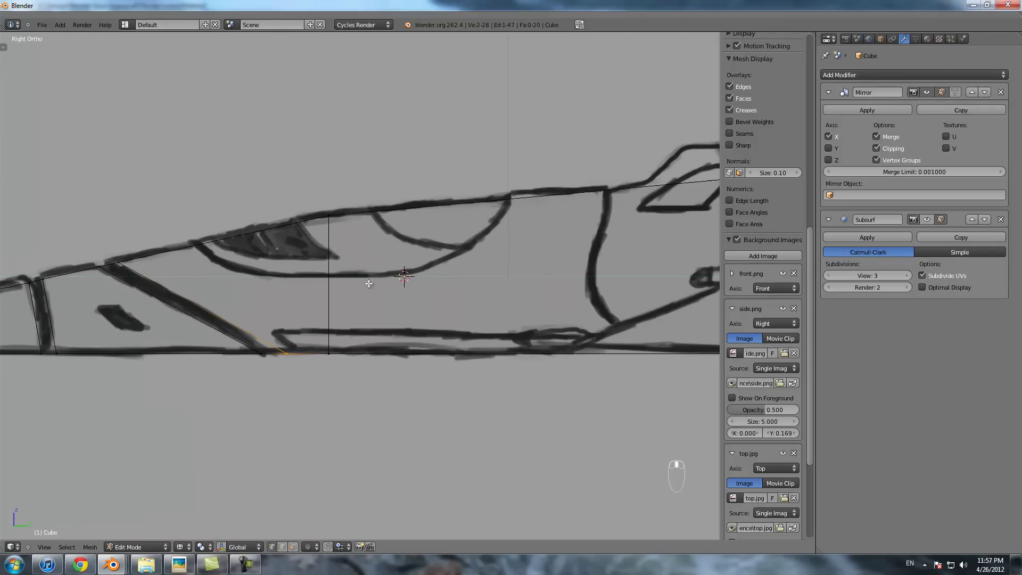
pyautogui.press('a')
pyautogui.press('a')
pyautogui.press('a')
pyautogui.press('b')
pyautogui.moveTo(319, 331); pyautogui.dragTo(349, 366)
pyautogui.press('g')
pyautogui.scroll(-1, 360, 368)
pyautogui.keyDown('shift'); pyautogui.moveTo(359, 301); pyautogui.dragTo(499, 306, button='middle'); pyautogui.keyUp('shift')
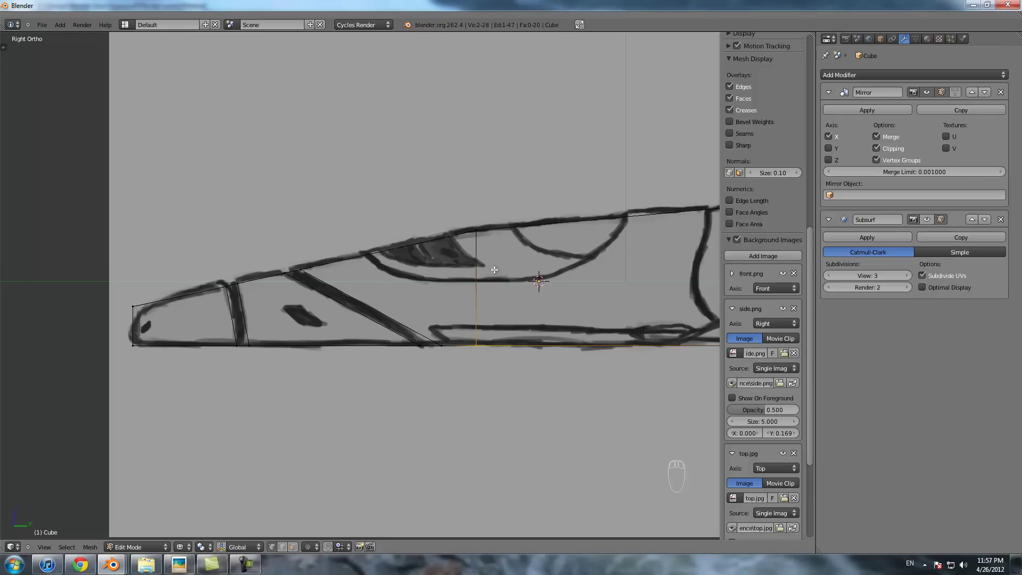
pyautogui.keyDown('shift'); pyautogui.moveTo(516, 291); pyautogui.dragTo(484, 294, button='middle'); pyautogui.keyUp('shift')
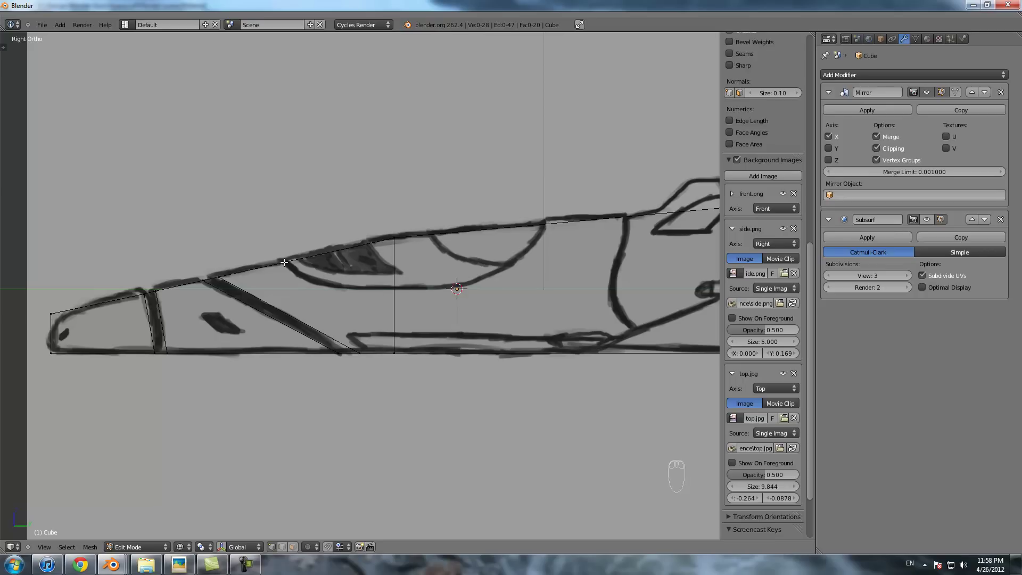
# - Cut an edge loop between the rear diagonal loop and the middle loop, sliding it to the canopy outline's front tip
pyautogui.scroll(-2, 522, 280)
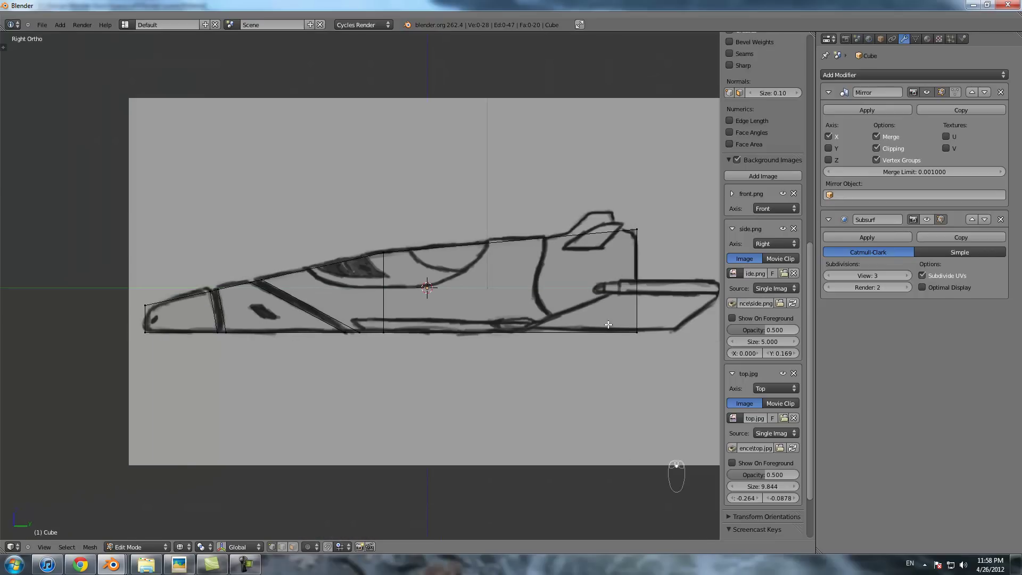
pyautogui.scroll(4, 409, 301)
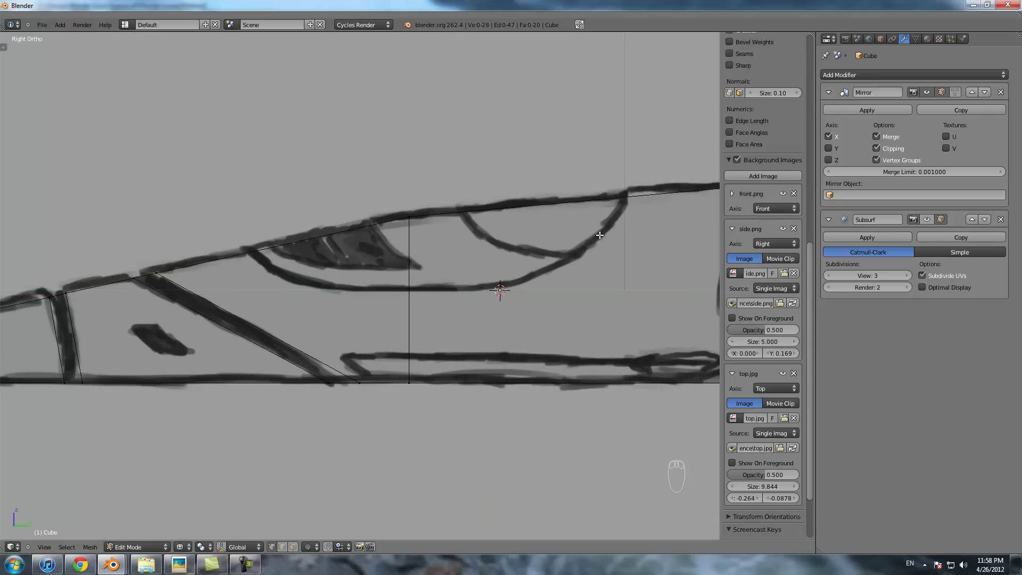
pyautogui.scroll(-4, 352, 181)
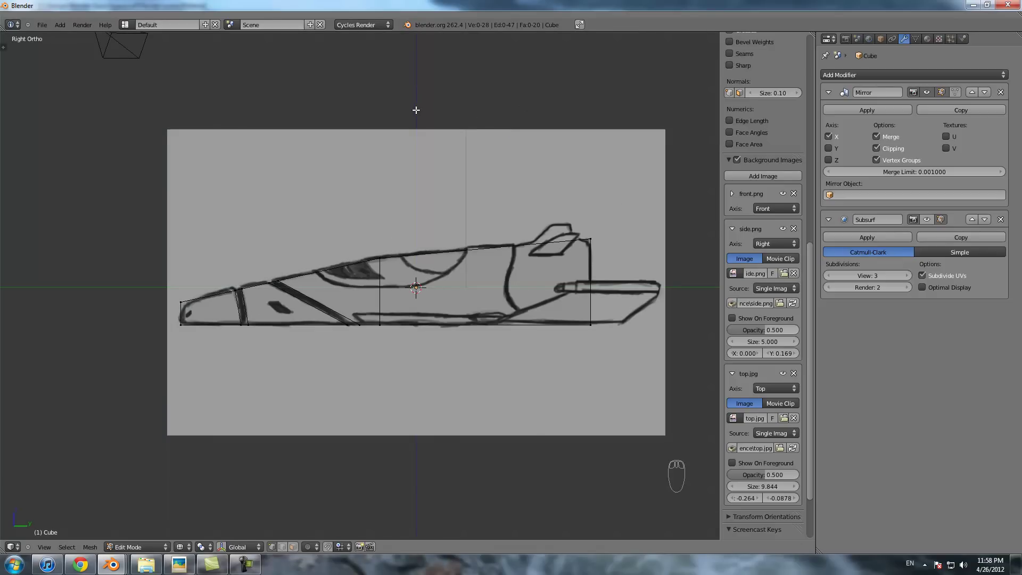
pyautogui.scroll(3, 403, 283)
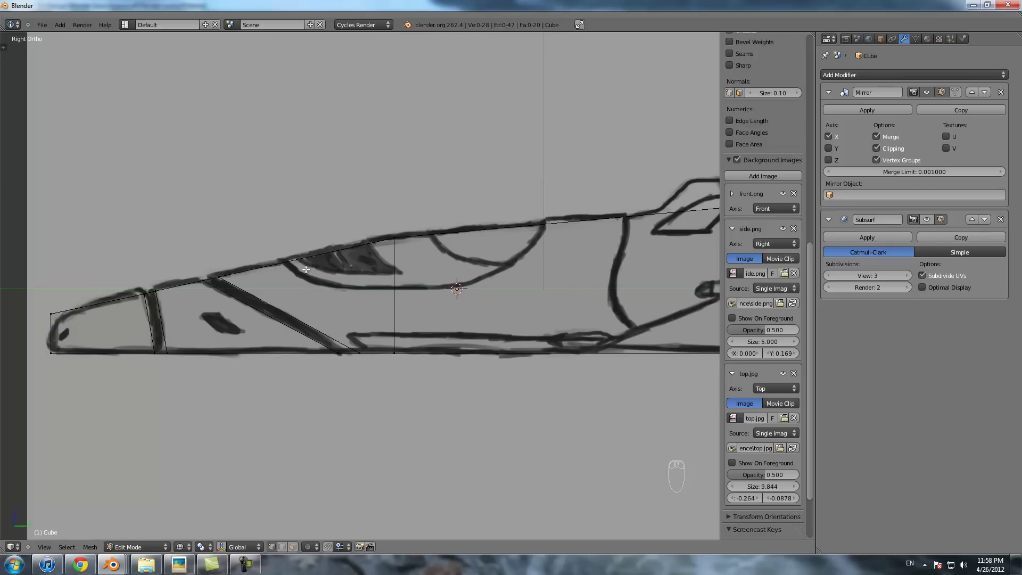
pyautogui.hotkey('ctrl', 'r')
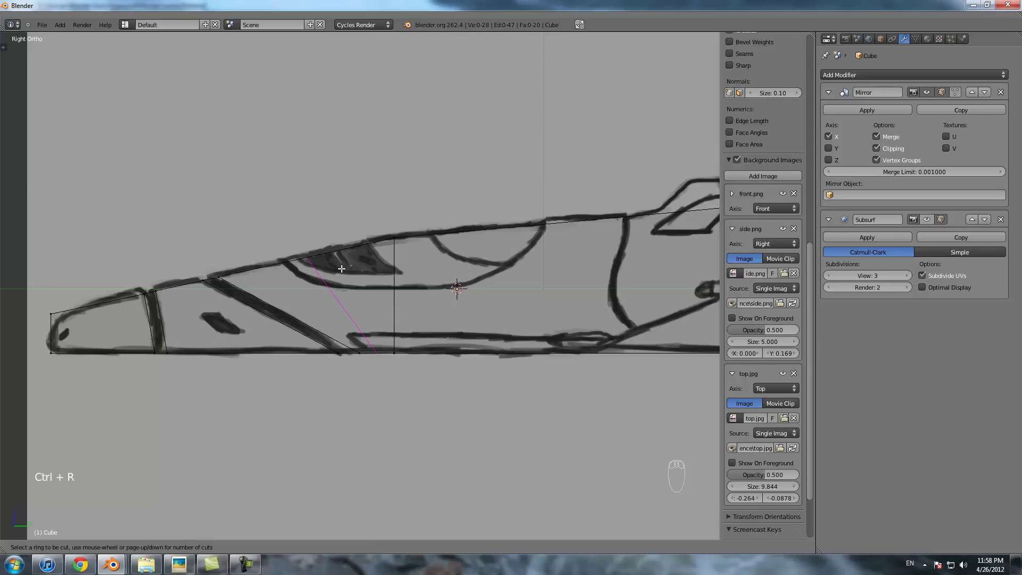
pyautogui.click(341, 269)
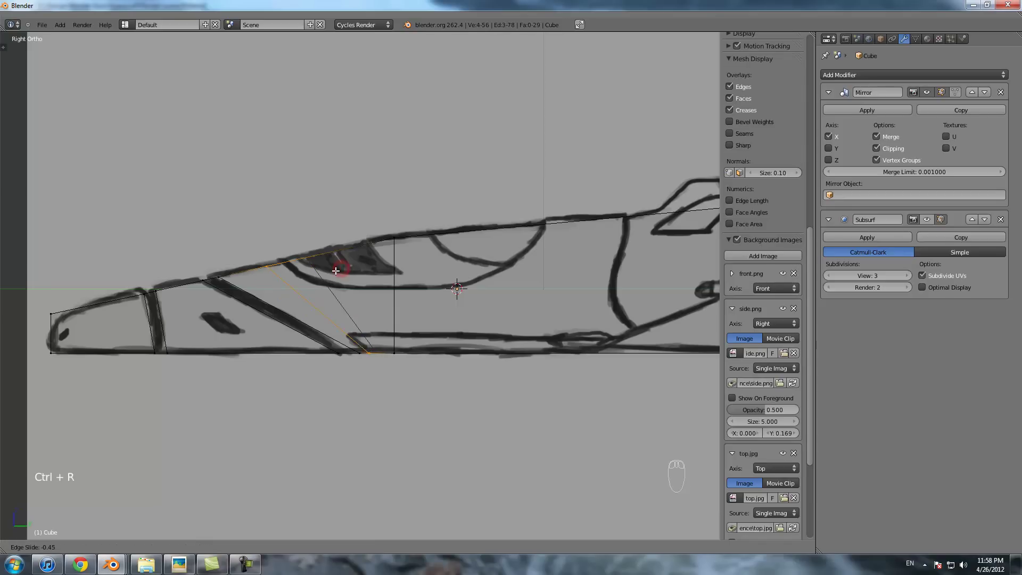
pyautogui.click(295, 262)
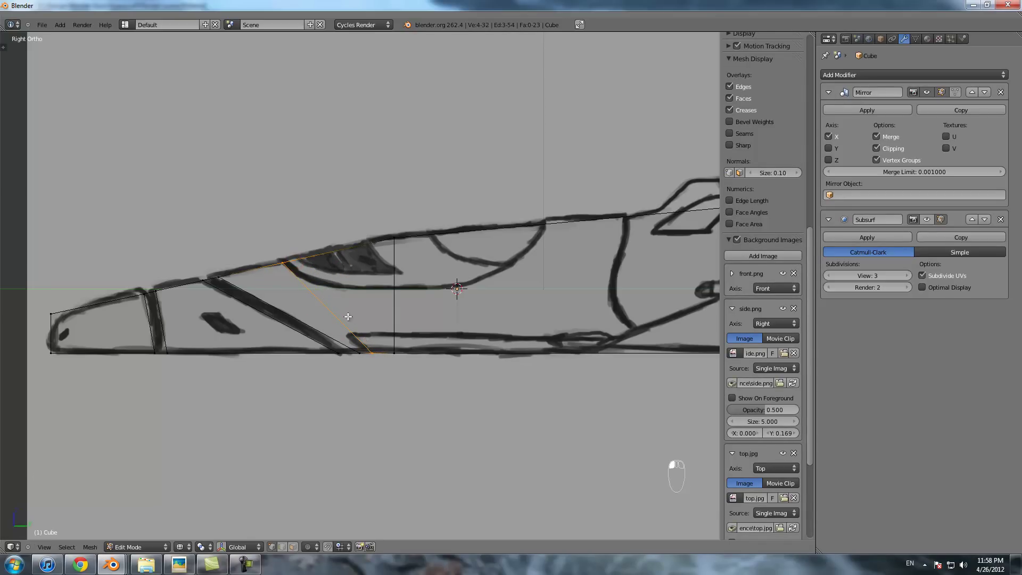
# - Cut a lengthwise edge loop along the hull's side and slide it up close to the roofline
pyautogui.hotkey('ctrl', 'r')
pyautogui.click(368, 317)
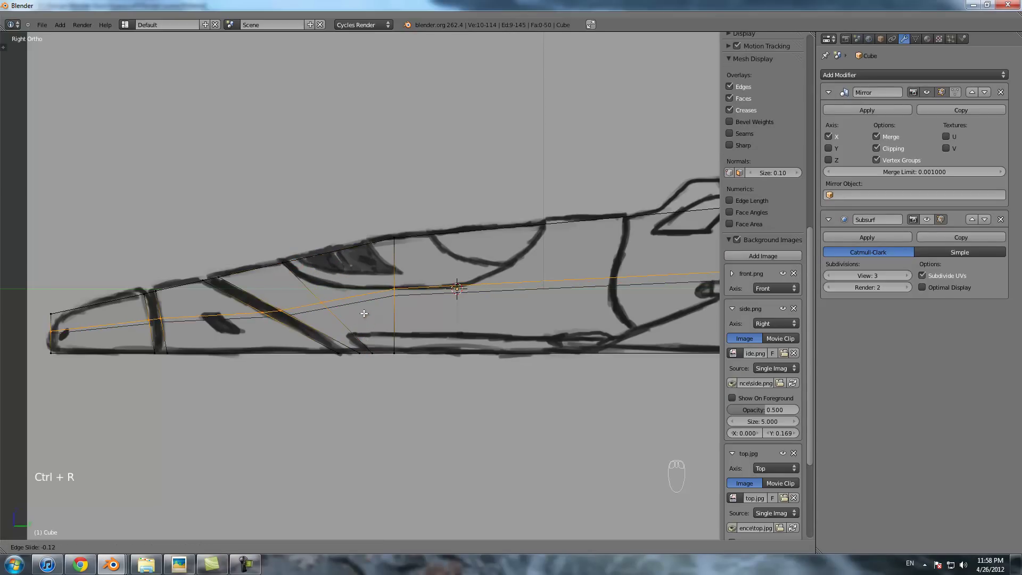
pyautogui.click(326, 289)
# - Move the lengthwise loop's vertices at the canopy-front loop and the middle loop down onto the canopy's lower outline
pyautogui.rightClick(242, 289)
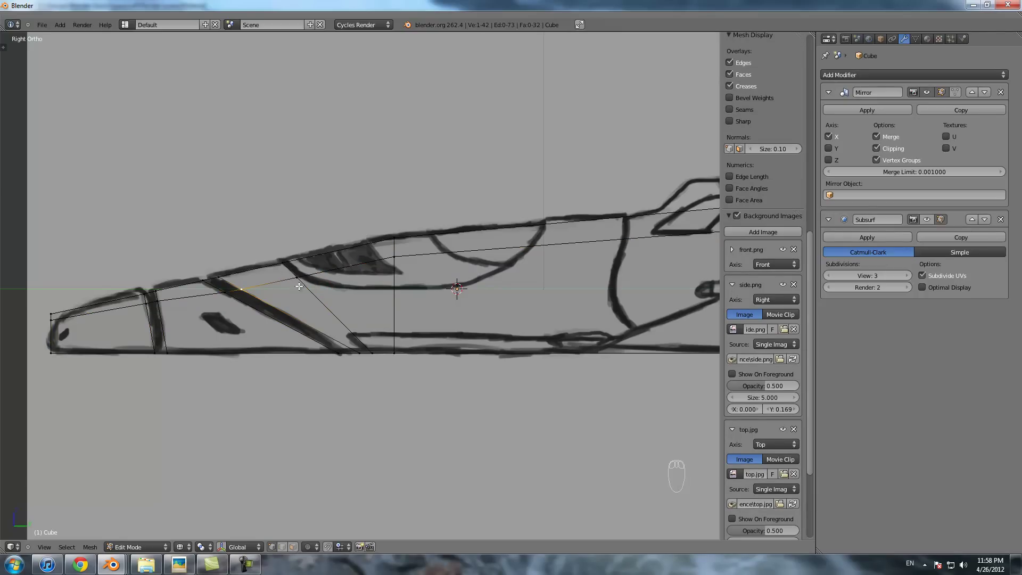
pyautogui.press('g')
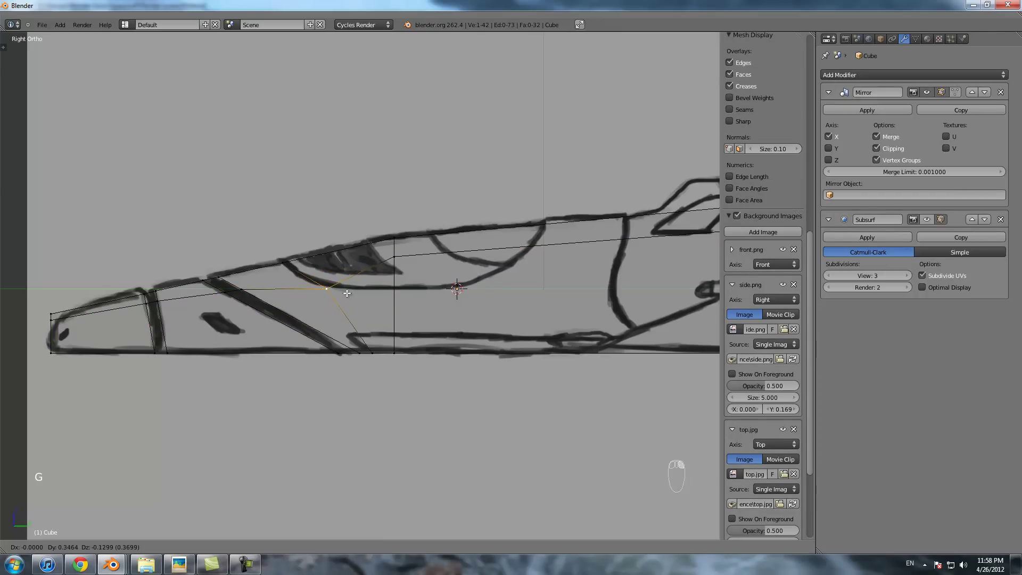
pyautogui.middleClick(343, 292)
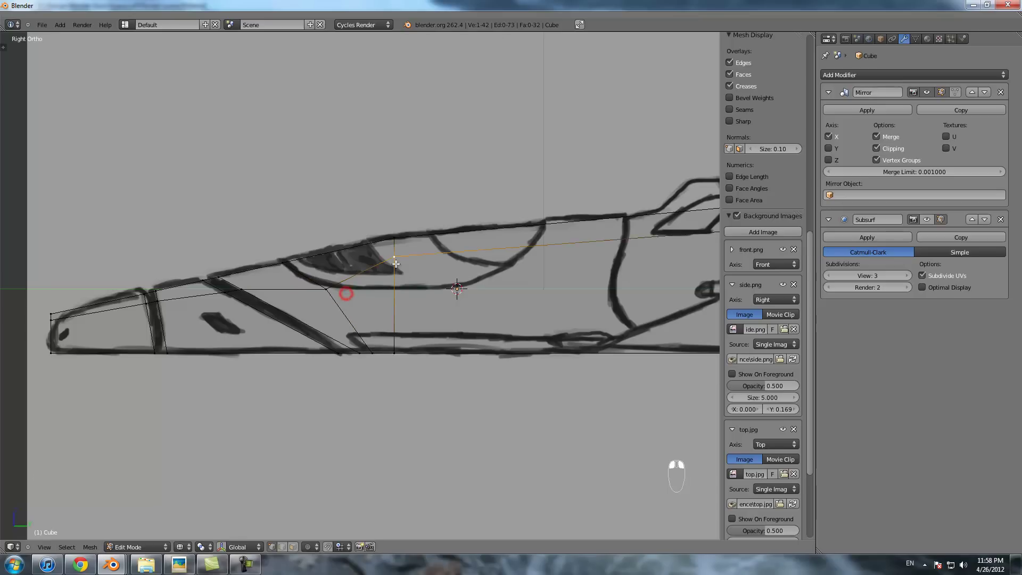
pyautogui.click(399, 298)
pyautogui.click(397, 298)
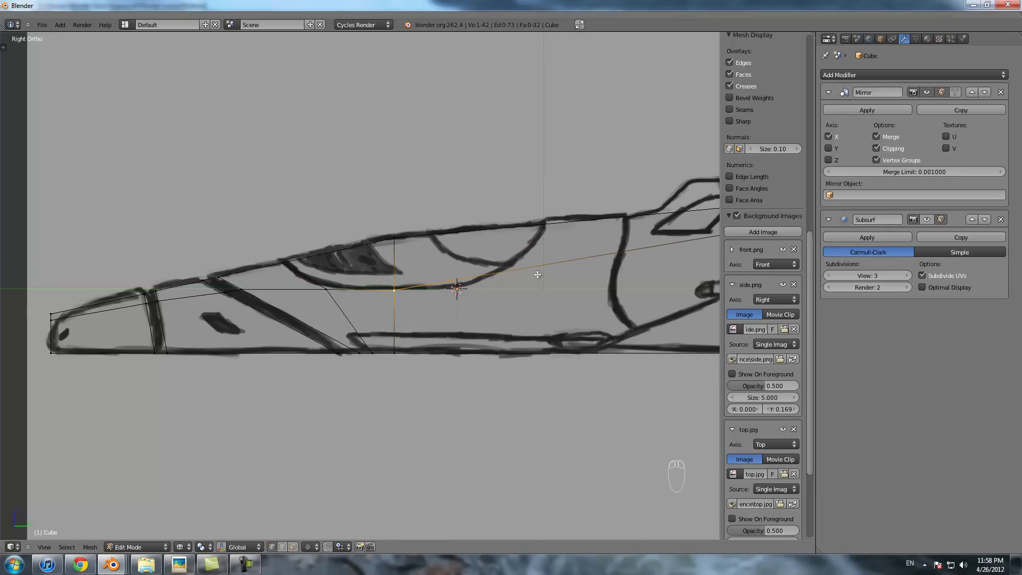
# - Move the middle loop's side and bottom vertices backward along the Y axis, keeping its top vertices in place
pyautogui.keyDown('shift'); pyautogui.moveTo(464, 301); pyautogui.dragTo(444, 298, button='middle'); pyautogui.keyUp('shift')
pyautogui.press('b')
pyautogui.moveTo(366, 279); pyautogui.dragTo(401, 356)
pyautogui.press('g')
pyautogui.press('y')
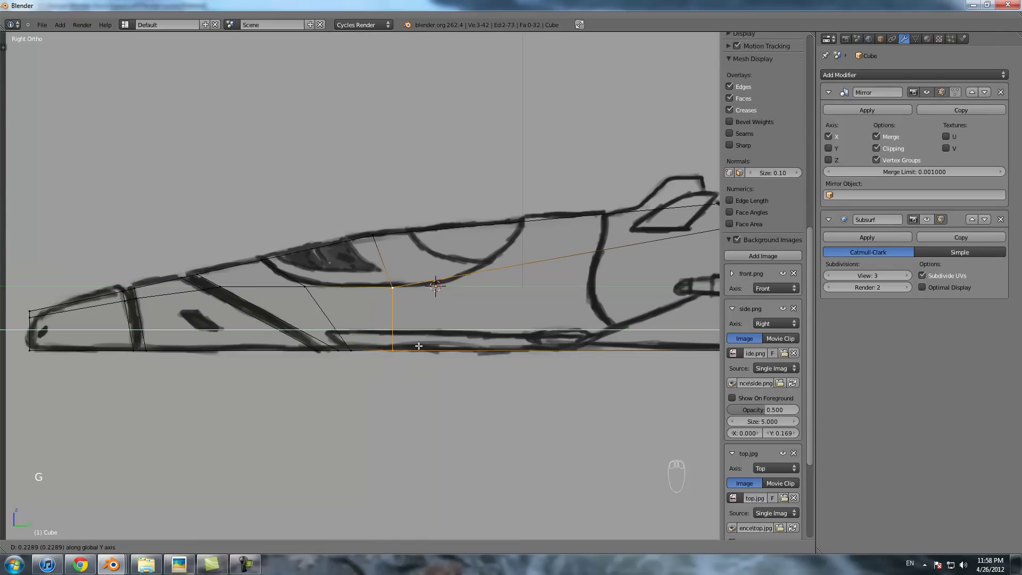
pyautogui.click(425, 345)
# - Move the middle loop's outer top vertex forward to the upper rear corner of the dark canopy window
pyautogui.rightClick(377, 240)
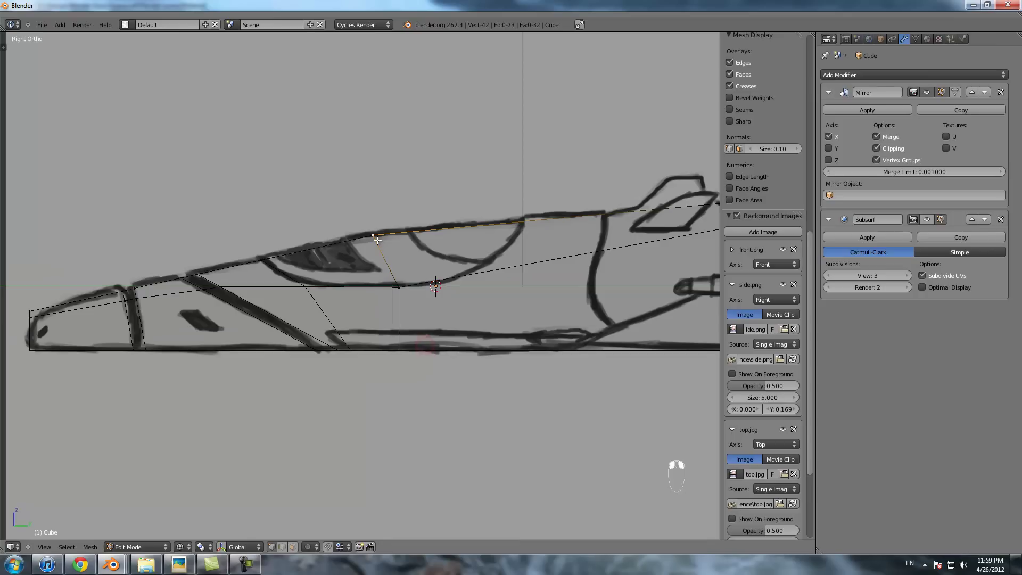
pyautogui.press('g')
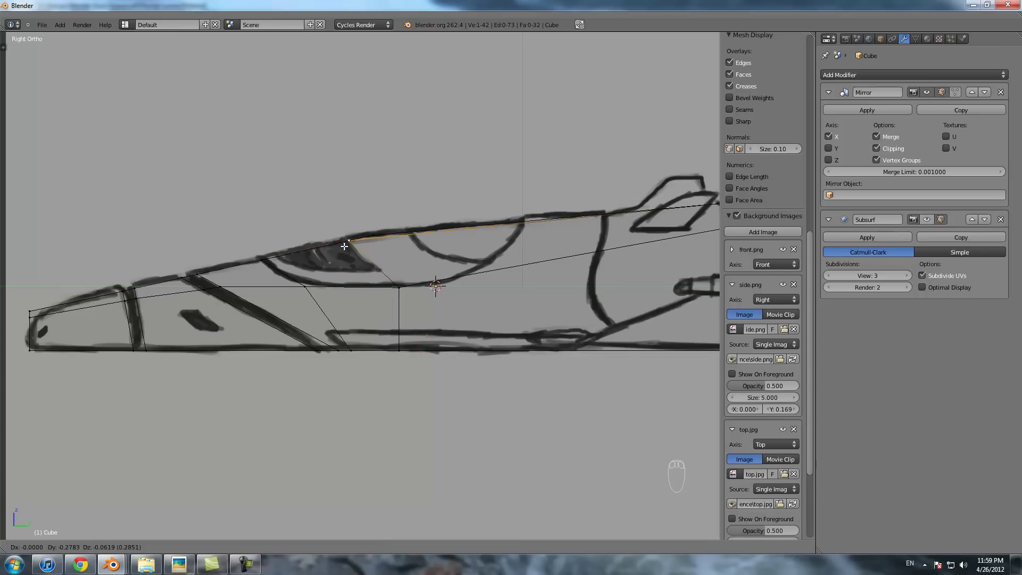
pyautogui.click(345, 246)
pyautogui.scroll(1, 435, 281)
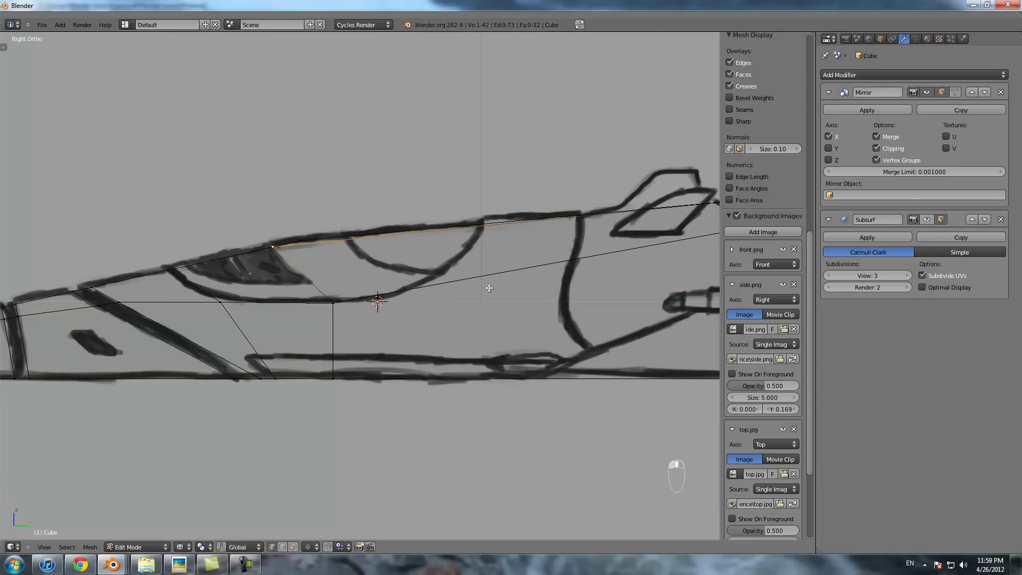
# - Cut an edge loop across the rear hull section between the middle loop and the tail end
pyautogui.hotkey('ctrl', 'r')
pyautogui.click(530, 258)
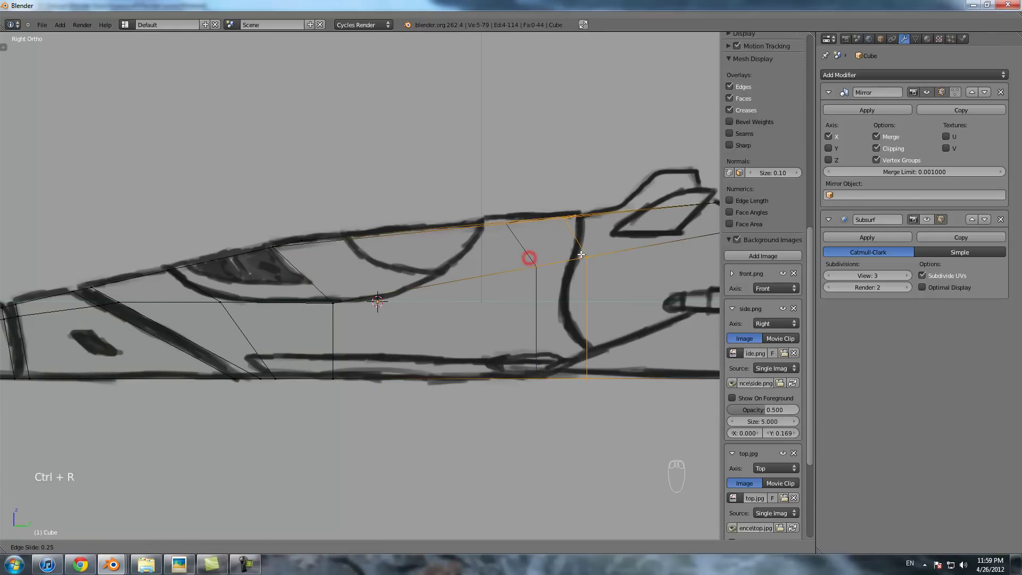
pyautogui.click(594, 256)
# - Move the middle loop's centreline top vertex forward onto the dark canopy window's upper rear corner
pyautogui.moveTo(532, 250); pyautogui.dragTo(507, 239, button='middle')
pyautogui.rightClick(503, 239)
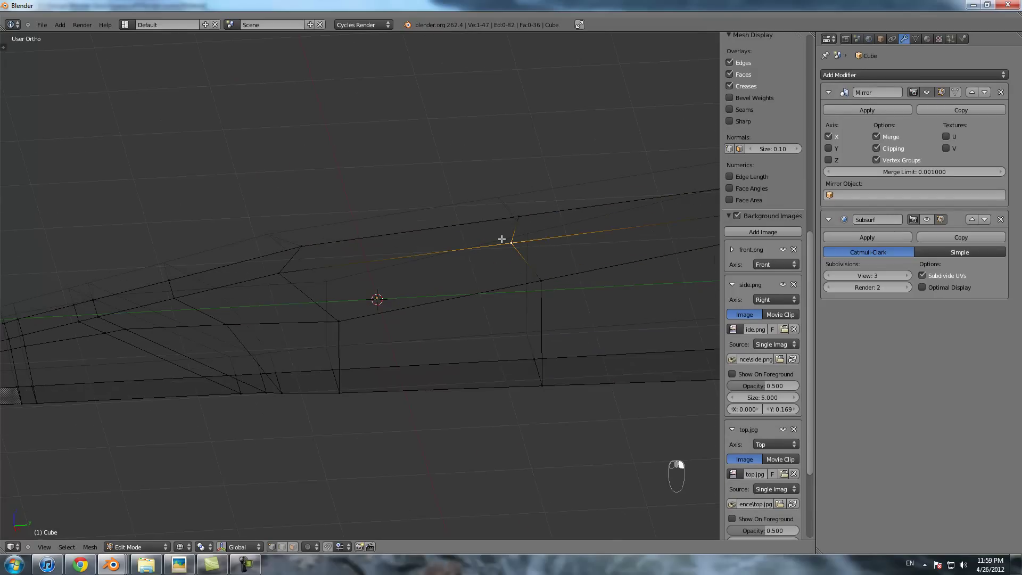
pyautogui.press('KP_3')
pyautogui.scroll(3, 502, 239)
pyautogui.rightClick(282, 201)
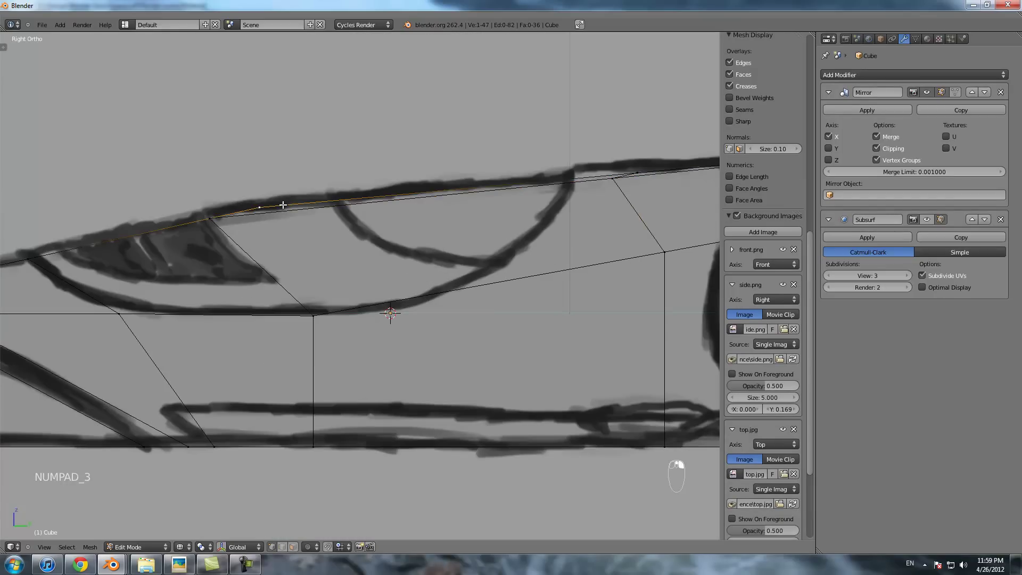
pyautogui.press('g')
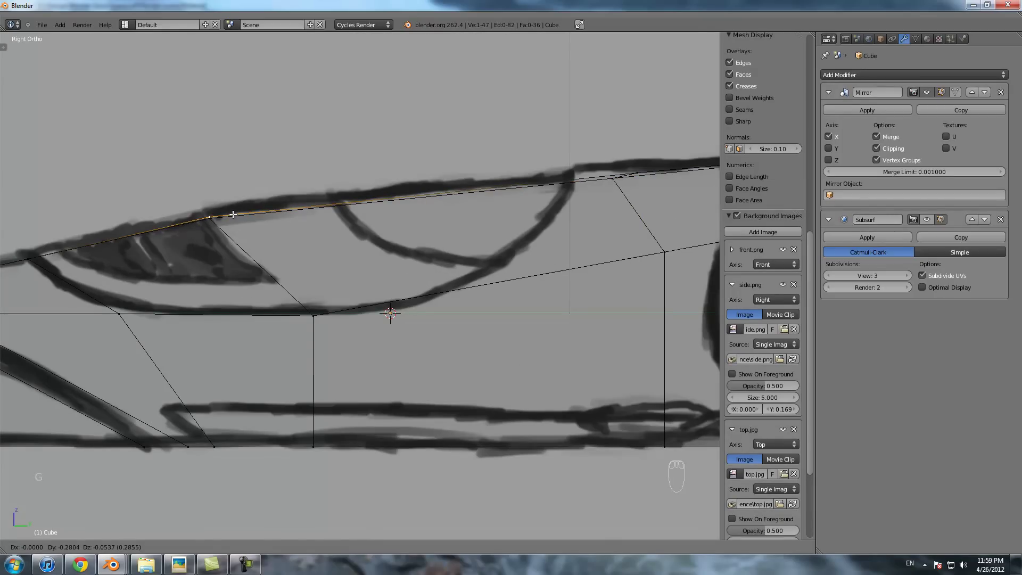
pyautogui.click(234, 216)
pyautogui.press('g')
pyautogui.click(216, 218)
# - Move the rear loop's centreline and outer top vertices forward to the canopy outline's upper rear end
pyautogui.scroll(-2, 229, 218)
pyautogui.rightClick(448, 221)
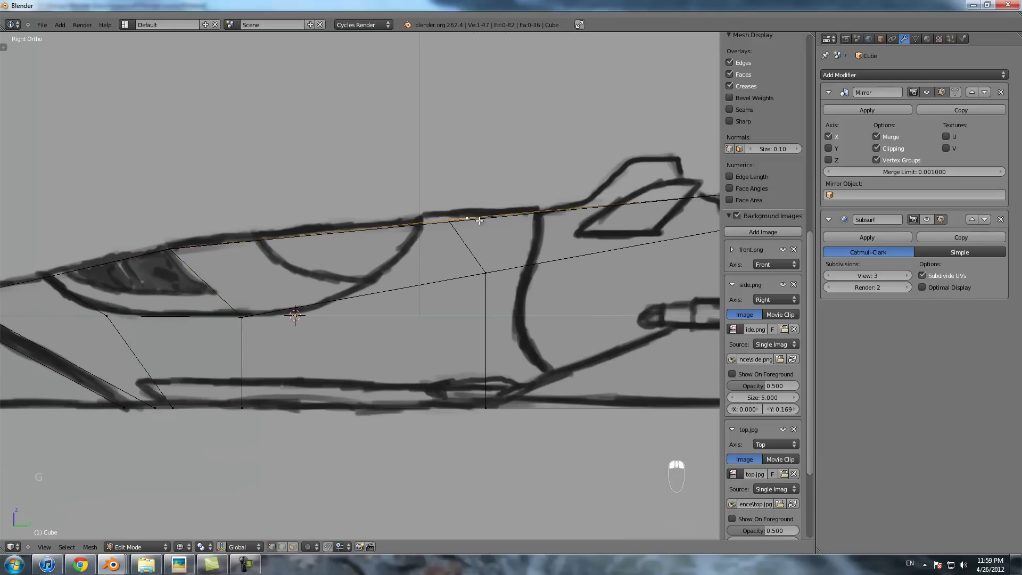
pyautogui.press('g')
pyautogui.click(439, 217)
pyautogui.press('g')
pyautogui.click(438, 215)
pyautogui.rightClick(446, 220)
pyautogui.press('g')
pyautogui.click(425, 223)
# - Move the rear loop's side vertex forward onto the canopy's lower outline, near where the inner curved line meets it
pyautogui.rightClick(487, 273)
pyautogui.press('g')
pyautogui.middleClick(442, 281)
pyautogui.click(370, 283)
pyautogui.press('g')
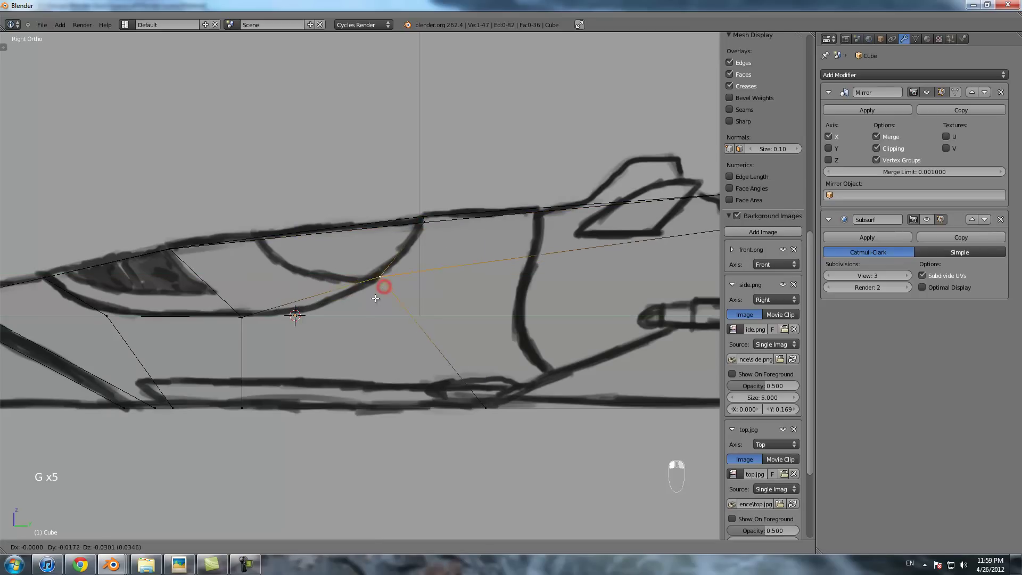
pyautogui.click(379, 299)
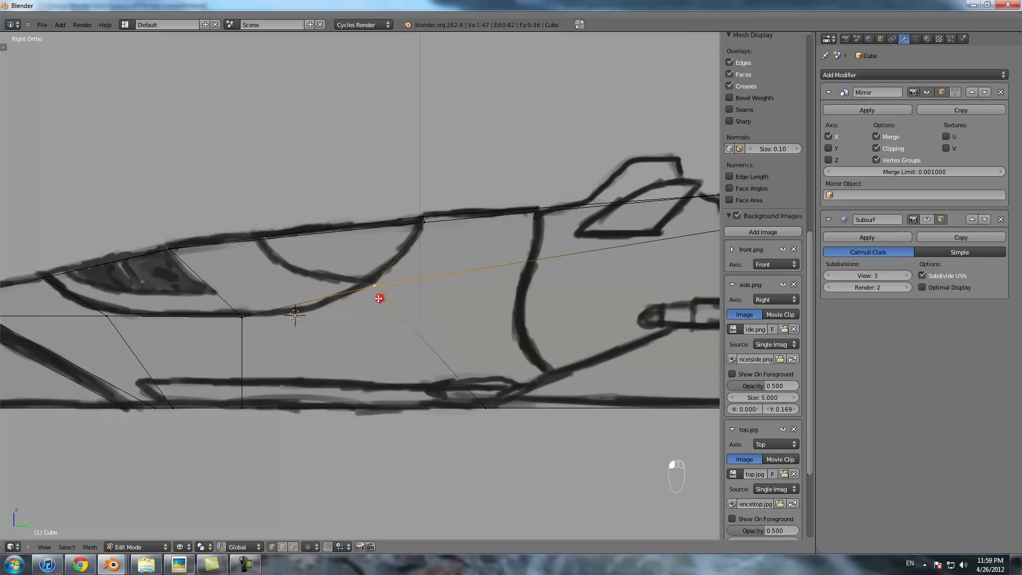
pyautogui.scroll(-2, 435, 285)
pyautogui.rightClick(607, 245)
pyautogui.press('g')
pyautogui.middleClick(612, 249)
pyautogui.rightClick(613, 248)
# - Move the tail end's upper side vertices down about 0.4 along the Z axis to level the lengthwise loop
pyautogui.press('b')
pyautogui.moveTo(601, 234); pyautogui.dragTo(627, 261)
pyautogui.press('g')
pyautogui.middleClick(627, 260)
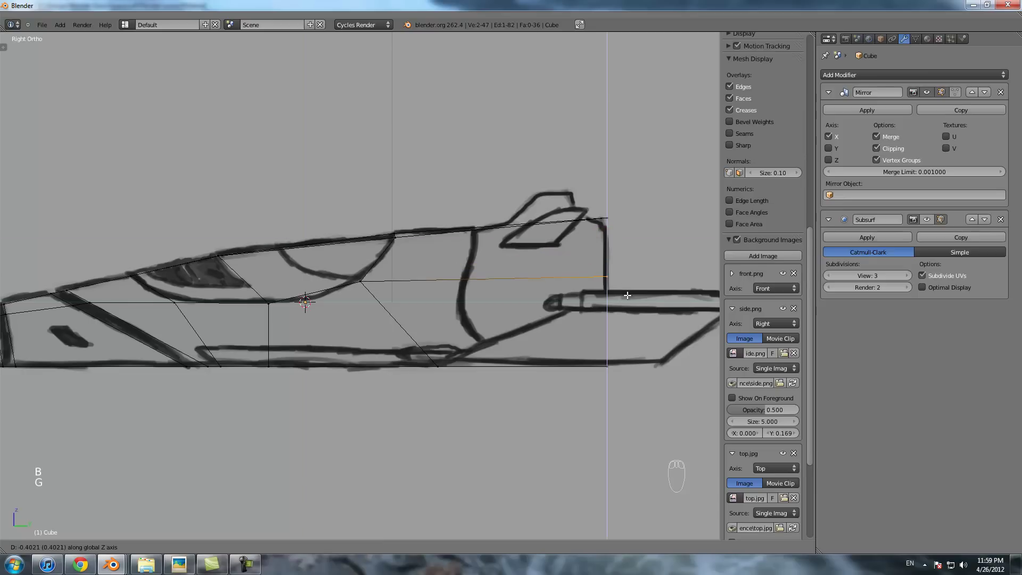
pyautogui.click(631, 297)
pyautogui.scroll(4, 540, 304)
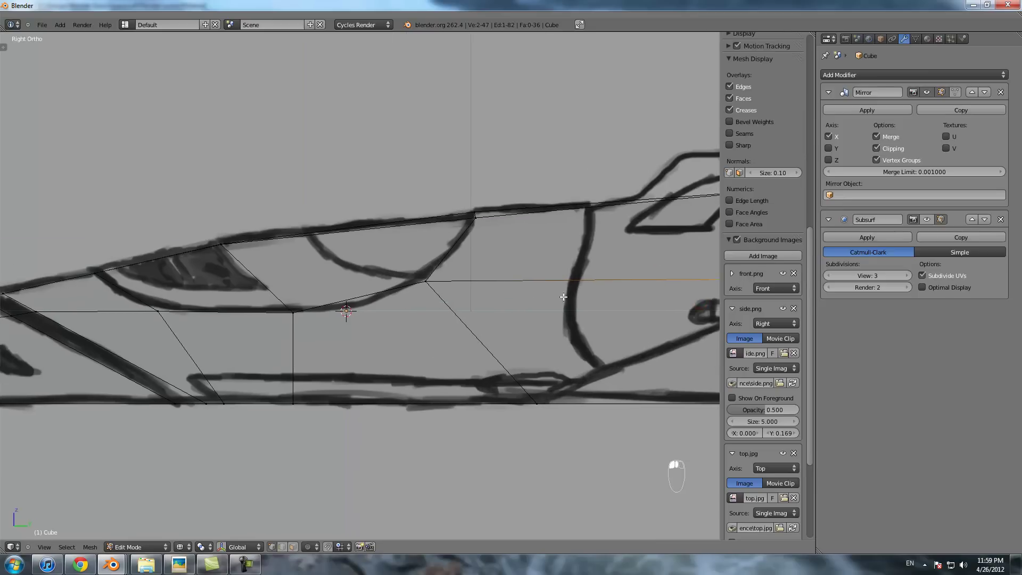
pyautogui.keyDown('shift'); pyautogui.moveTo(255, 323); pyautogui.dragTo(465, 308, button='middle'); pyautogui.keyUp('shift')
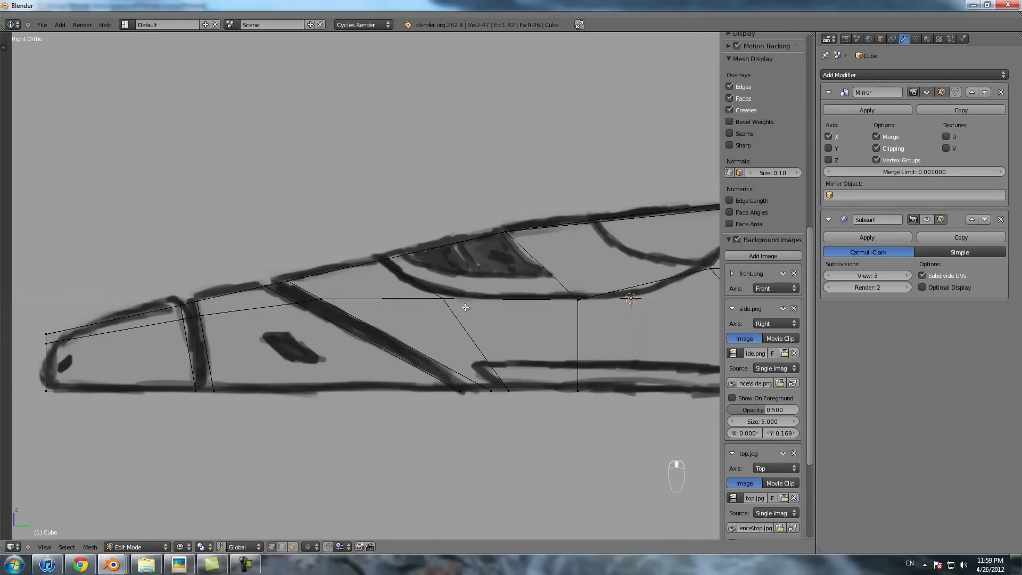
# - Add a vertical edge loop across the rear hull section and slide it forward to the curved panel line behind the canopy
pyautogui.keyDown('shift'); pyautogui.moveTo(361, 312); pyautogui.dragTo(225, 307, button='middle'); pyautogui.keyUp('shift')
pyautogui.keyDown('shift'); pyautogui.moveTo(585, 270); pyautogui.dragTo(487, 269, button='middle'); pyautogui.keyUp('shift')
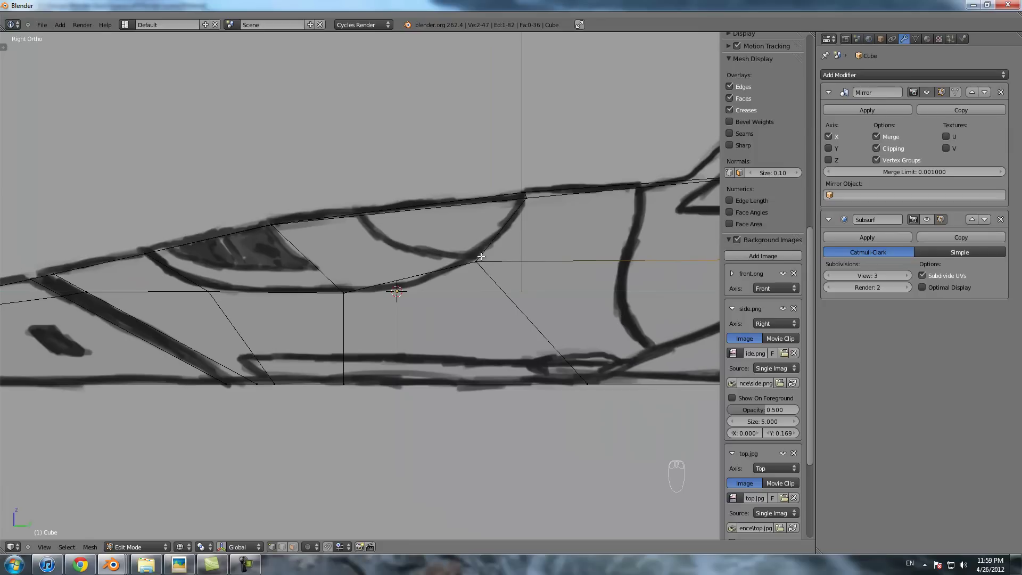
pyautogui.keyDown('shift'); pyautogui.moveTo(632, 265); pyautogui.dragTo(392, 313, button='middle'); pyautogui.keyUp('shift')
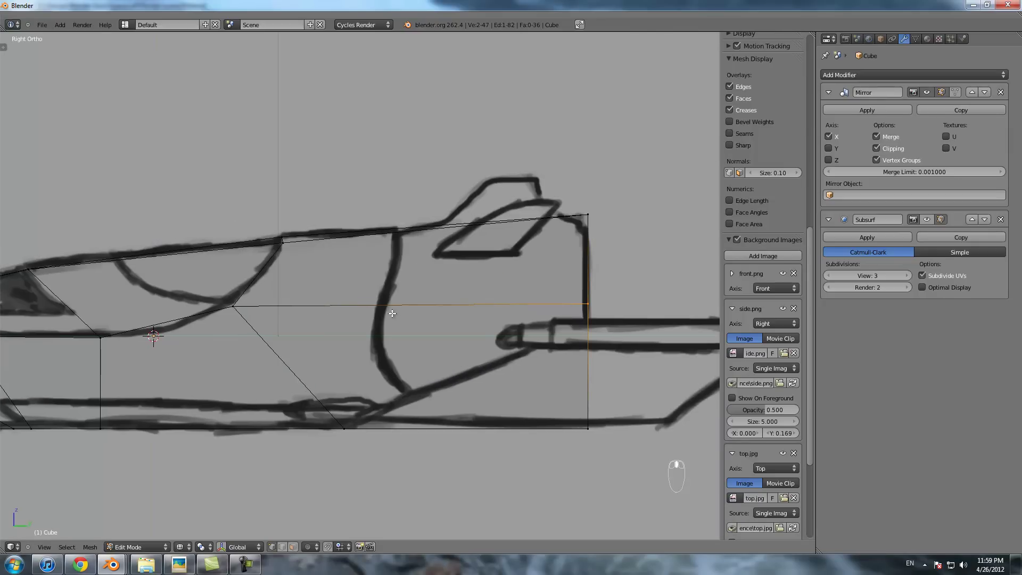
pyautogui.hotkey('ctrl', 'r')
pyautogui.click(436, 301)
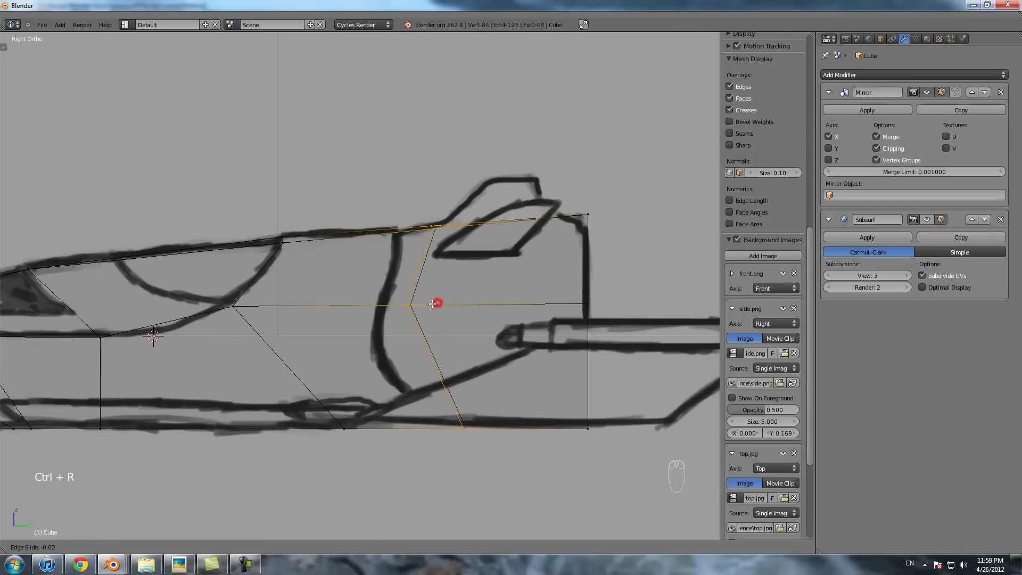
pyautogui.click(393, 303)
# - Exclude the new loop's top vertices and move its side and bottom vertices slightly rearward, toward the curved panel line
pyautogui.press('b')
pyautogui.moveTo(384, 206); pyautogui.dragTo(434, 266, button='middle')
pyautogui.press('g')
pyautogui.middleClick(443, 270)
pyautogui.click(455, 272)
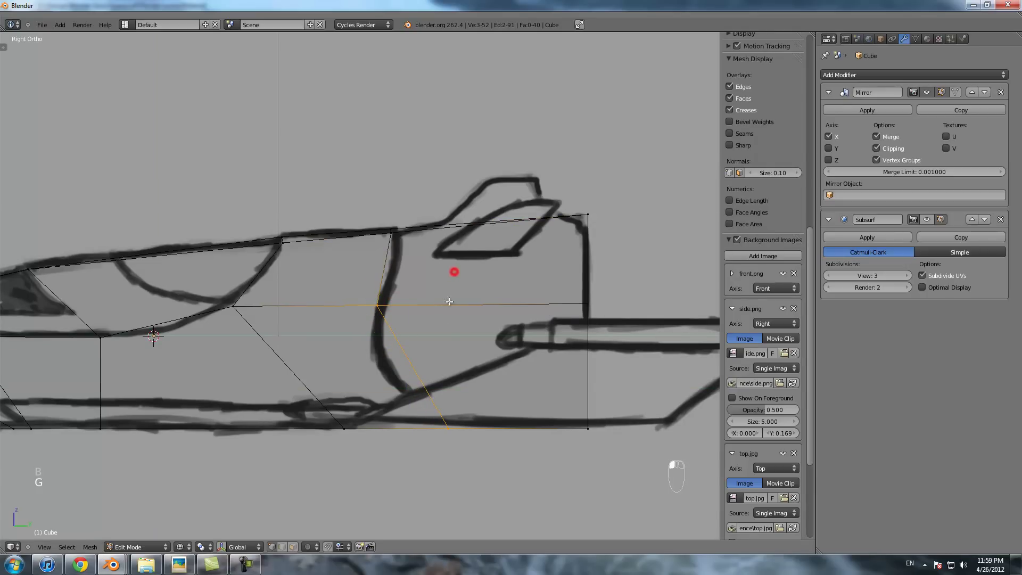
# - Try adding a lengthwise edge loop along the lower hull side, and undo it
pyautogui.press('a')
pyautogui.press('b')
pyautogui.moveTo(429, 399); pyautogui.dragTo(480, 432)
pyautogui.hotkey('ctrl', 'r')
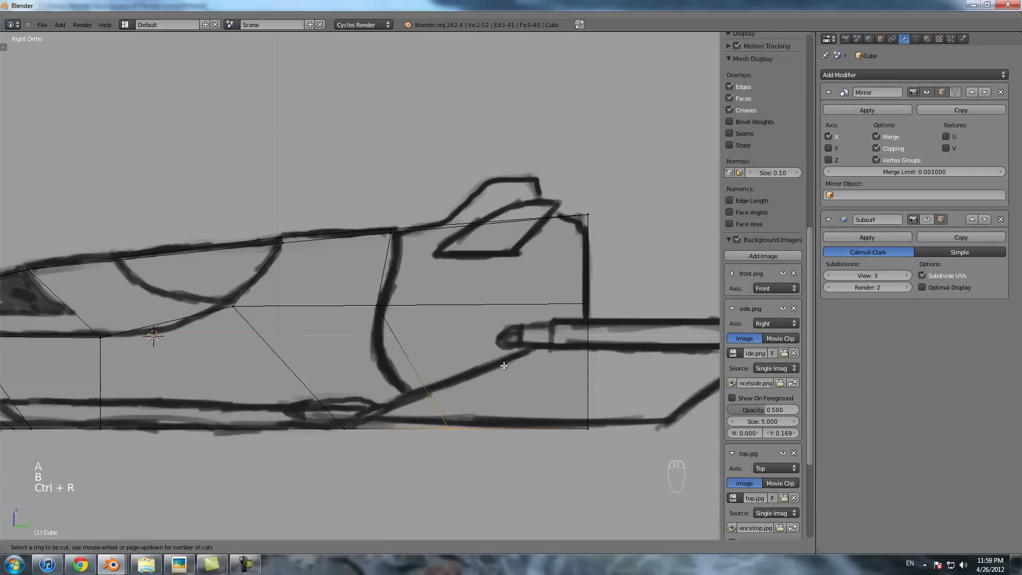
pyautogui.click(480, 365)
pyautogui.click(418, 361)
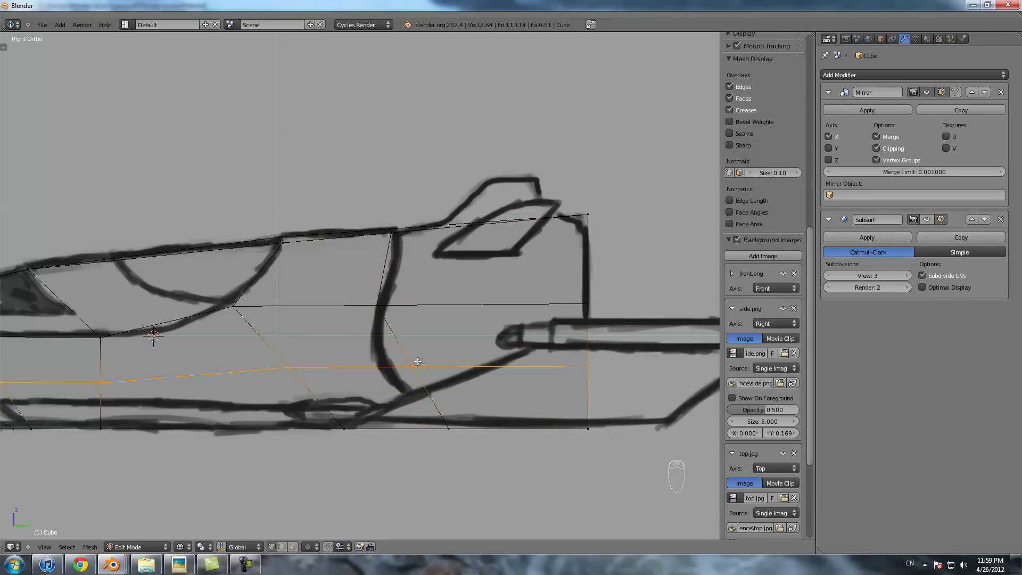
pyautogui.press('a')
pyautogui.scroll(-5, 401, 356)
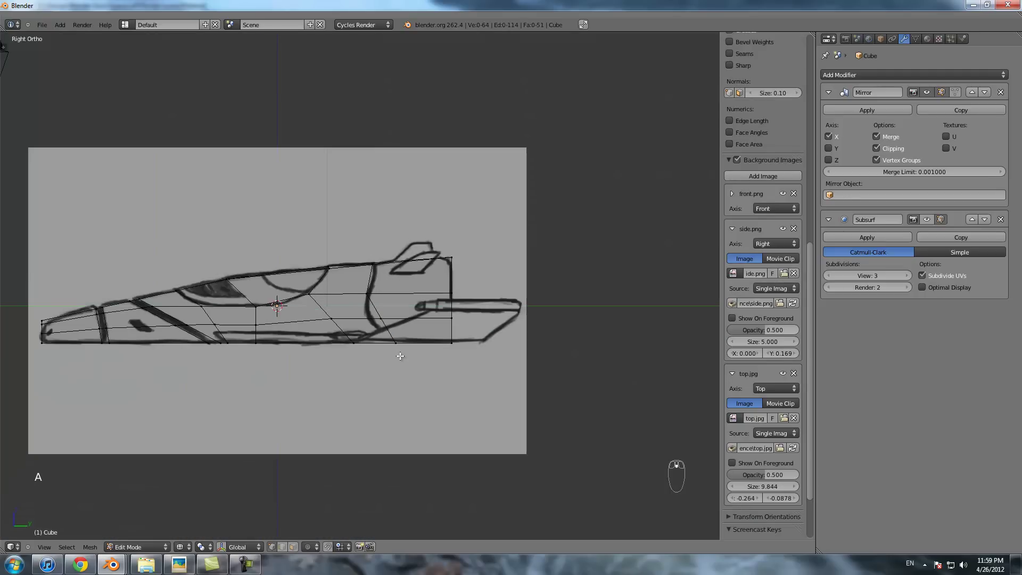
pyautogui.hotkey('ctrl', 'z')
pyautogui.hotkey('ctrl', 'z')
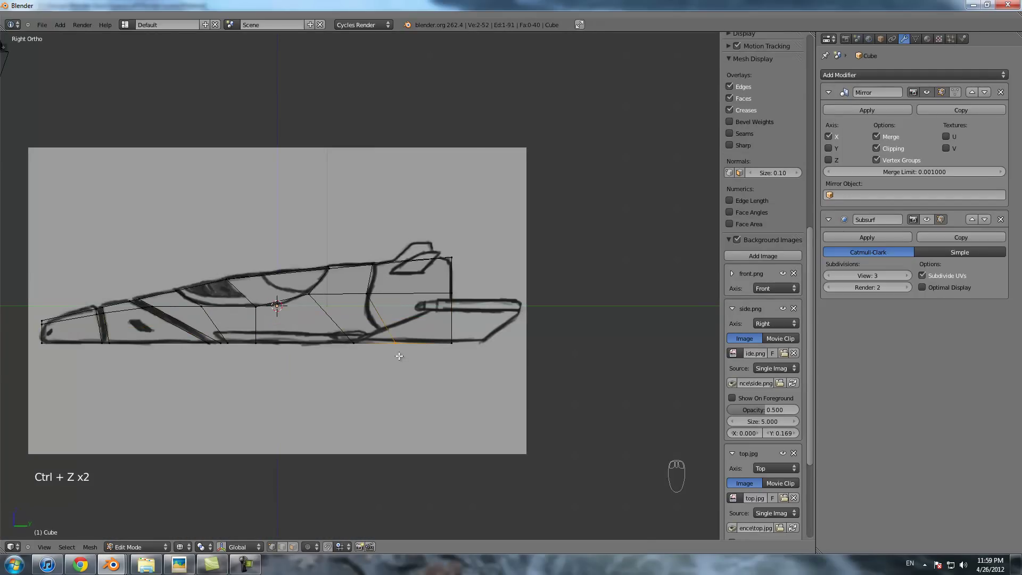
# - Nudge the rear canopy loop's side vertex onto the canopy's lower outline
pyautogui.scroll(4, 400, 355)
pyautogui.scroll(3, 554, 277)
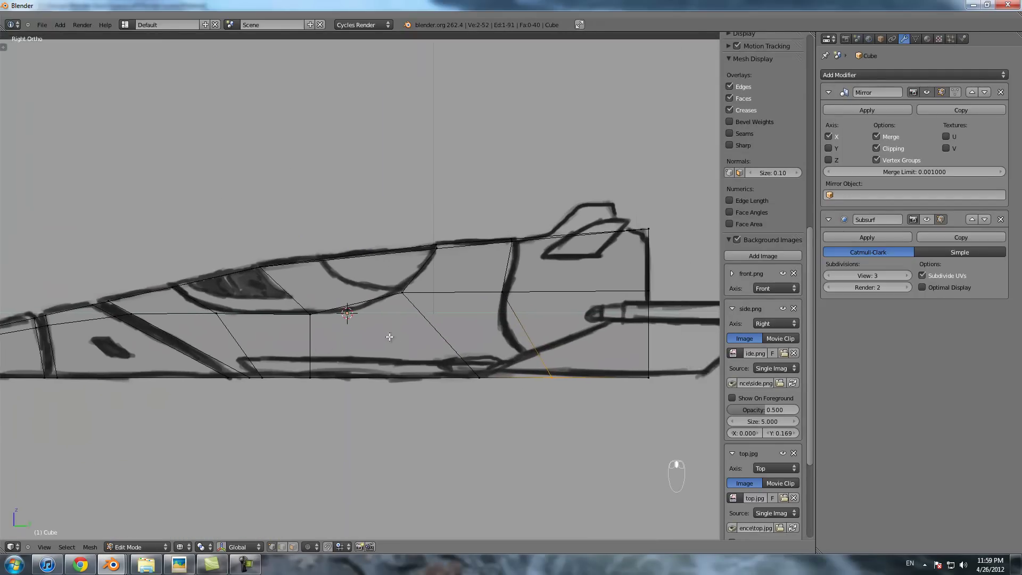
pyautogui.rightClick(438, 307)
pyautogui.press('g')
pyautogui.click(440, 313)
# - Move the rear canopy loop's centreline and outer top vertices slightly forward onto the canopy outline's upper rear end
pyautogui.rightClick(503, 216)
pyautogui.press('b')
pyautogui.moveTo(490, 198); pyautogui.dragTo(511, 237)
pyautogui.press('g')
pyautogui.click(494, 215)
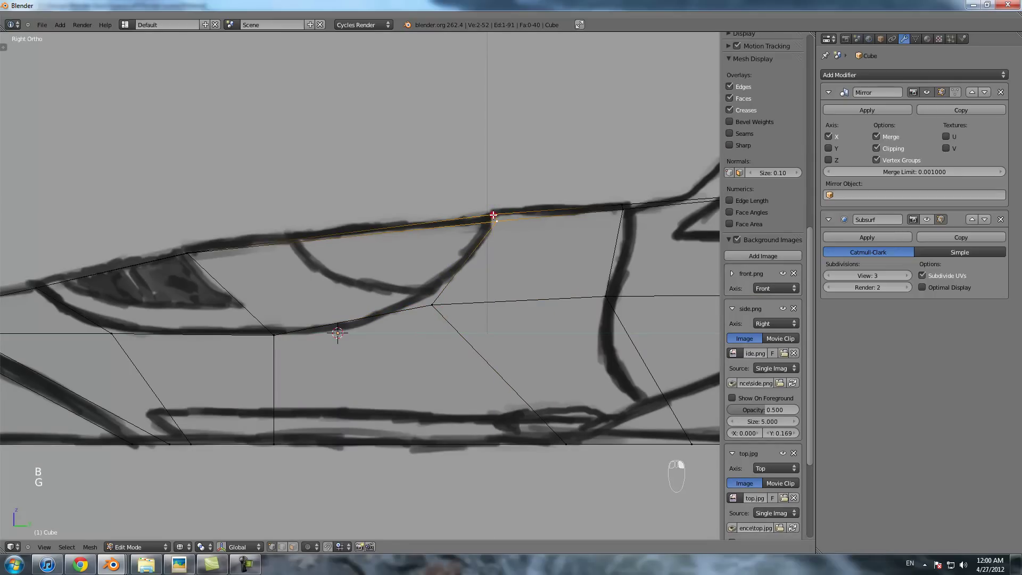
pyautogui.press('g')
pyautogui.middleClick(488, 220)
pyautogui.click(486, 220)
# - Switch the viewport to solid shading and check the hull's shape in object mode and edit mode
pyautogui.scroll(-1, 450, 269)
pyautogui.scroll(-2, 448, 270)
pyautogui.moveTo(421, 269)
pyautogui.keyDown('shift'); pyautogui.mouseDown(button='middle')
pyautogui.moveTo(474, 275)
pyautogui.moveTo(416, 333)
pyautogui.moveTo(447, 337)
pyautogui.moveTo(406, 283)
pyautogui.moveTo(471, 288)
pyautogui.moveTo(382, 281)
pyautogui.moveTo(410, 280)
pyautogui.mouseUp(button='middle'); pyautogui.keyUp('shift')
pyautogui.scroll(2, 474, 275)
pyautogui.scroll(-3, 475, 275)
pyautogui.press('Tab')
pyautogui.press('Tab')
pyautogui.press('Tab')
pyautogui.press('z')
pyautogui.press('Tab')
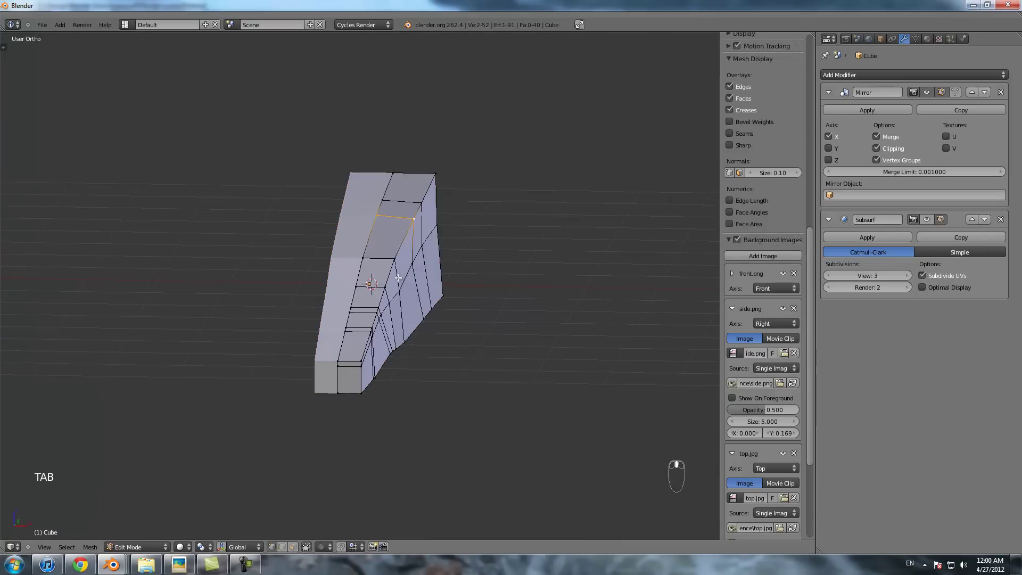
# - Select the ten vertices of the hull's outer top edge, running from the tail end to the nose
pyautogui.rightClick(395, 270)
pyautogui.keyDown('shift'); pyautogui.rightClick(423, 193); pyautogui.keyUp('shift')
pyautogui.keyDown('shift'); pyautogui.rightClick(410, 219); pyautogui.keyUp('shift')
pyautogui.press('KP_1')
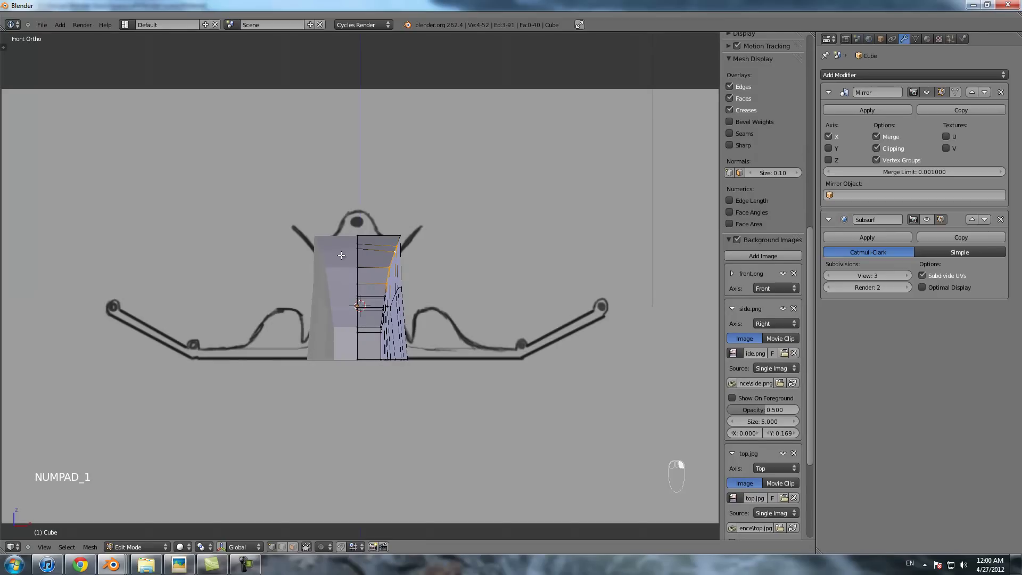
pyautogui.moveTo(365, 275); pyautogui.dragTo(339, 284, button='middle')
pyautogui.keyDown('shift'); pyautogui.rightClick(481, 207); pyautogui.keyUp('shift')
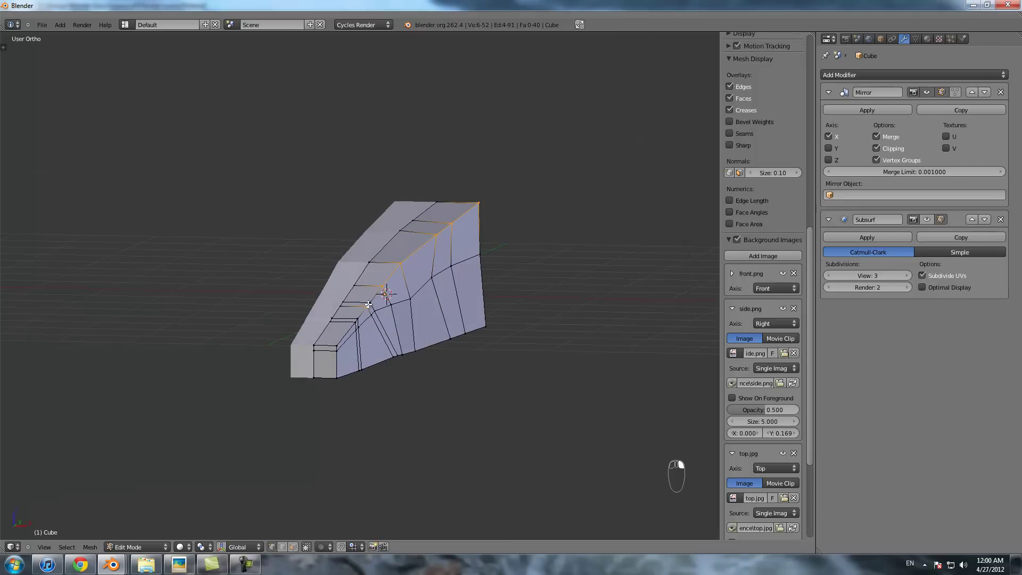
pyautogui.keyDown('shift'); pyautogui.rightClick(338, 341); pyautogui.keyUp('shift')
pyautogui.scroll(2, 397, 313)
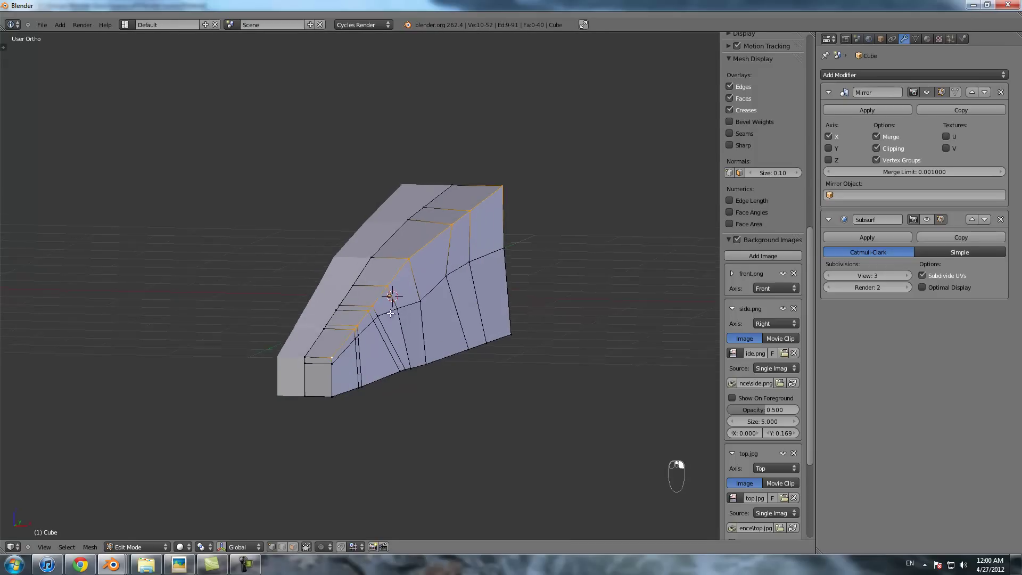
# - Try moving the outer top edge inward against the front reference, and undo the move
pyautogui.press('KP_1')
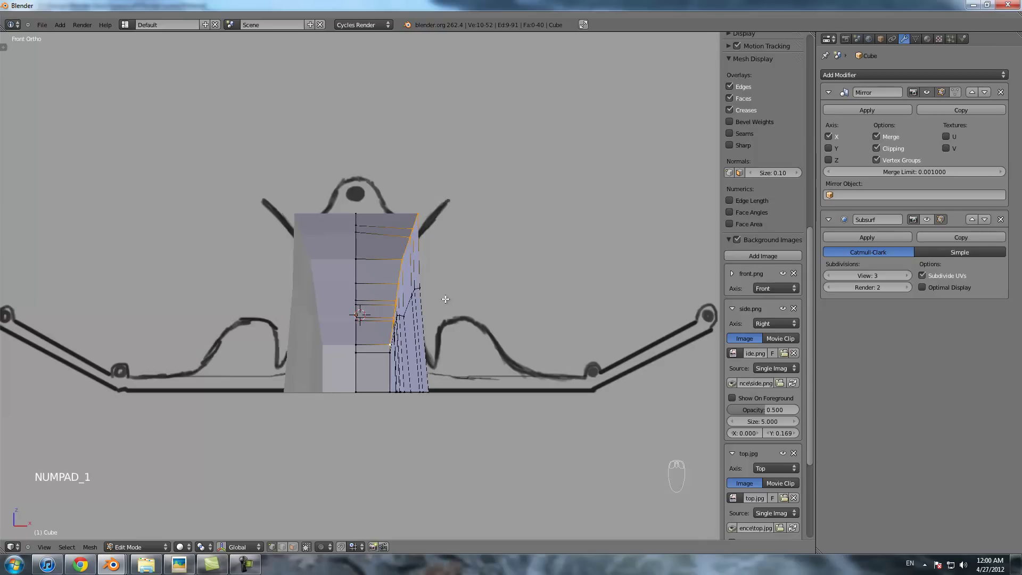
pyautogui.press('g')
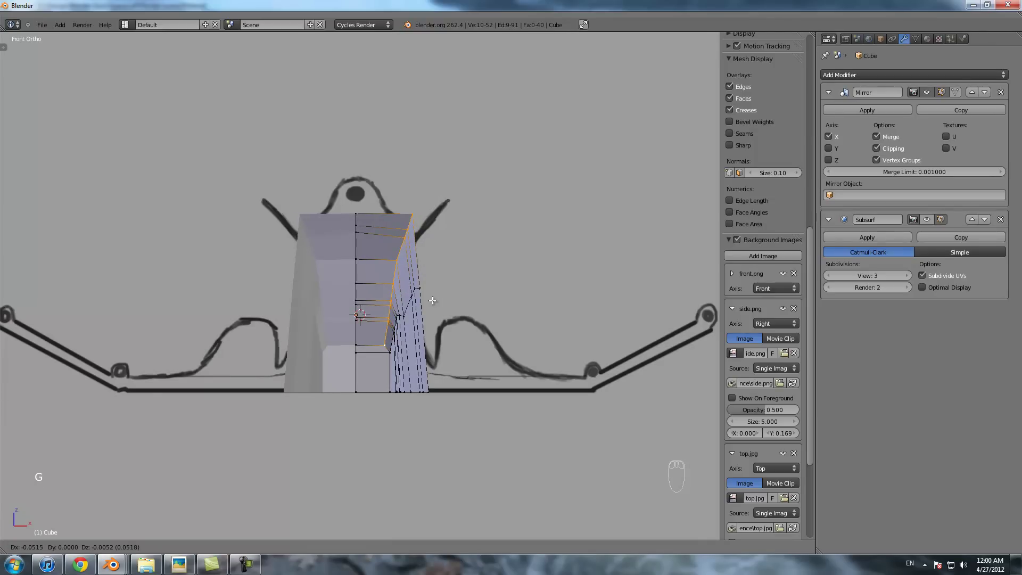
pyautogui.click(429, 299)
pyautogui.scroll(2, 431, 295)
pyautogui.press('b')
pyautogui.hotkey('ctrl', 'z')
pyautogui.hotkey('ctrl', 'z')
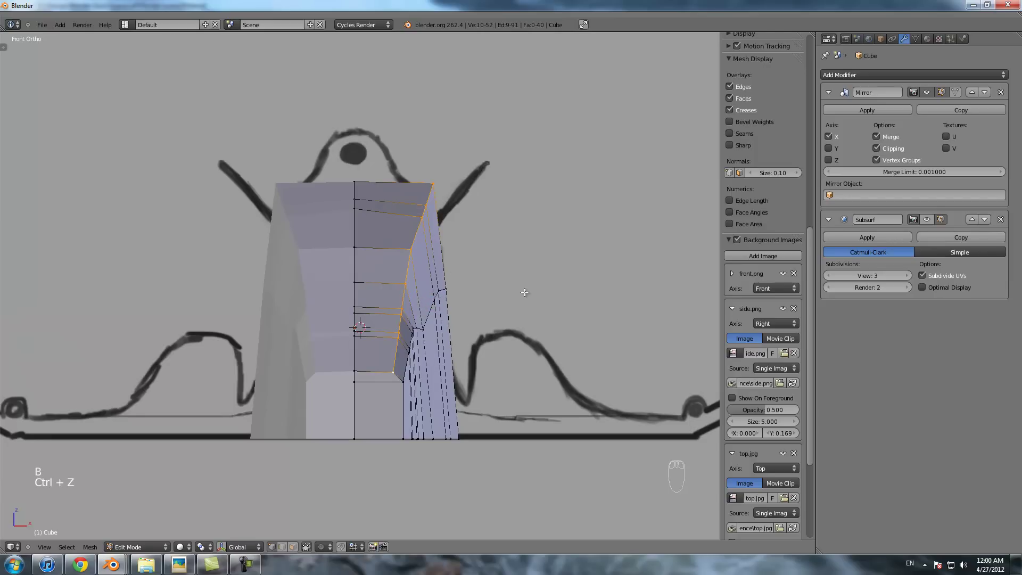
# - Try repositioning the outer top edge with Edge Slide and with a free inward move
pyautogui.press('space')
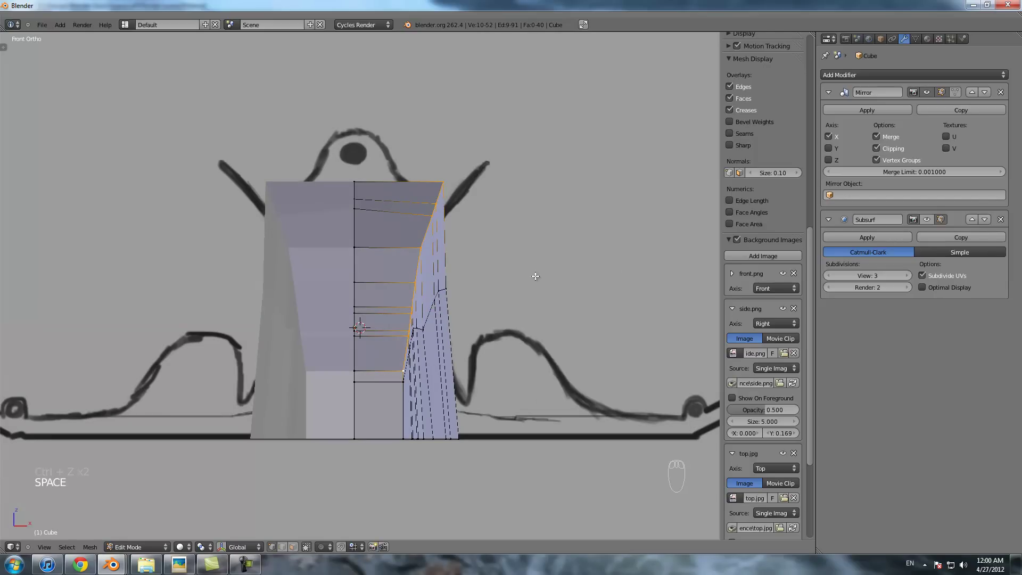
pyautogui.press('space')
pyautogui.write('edg')
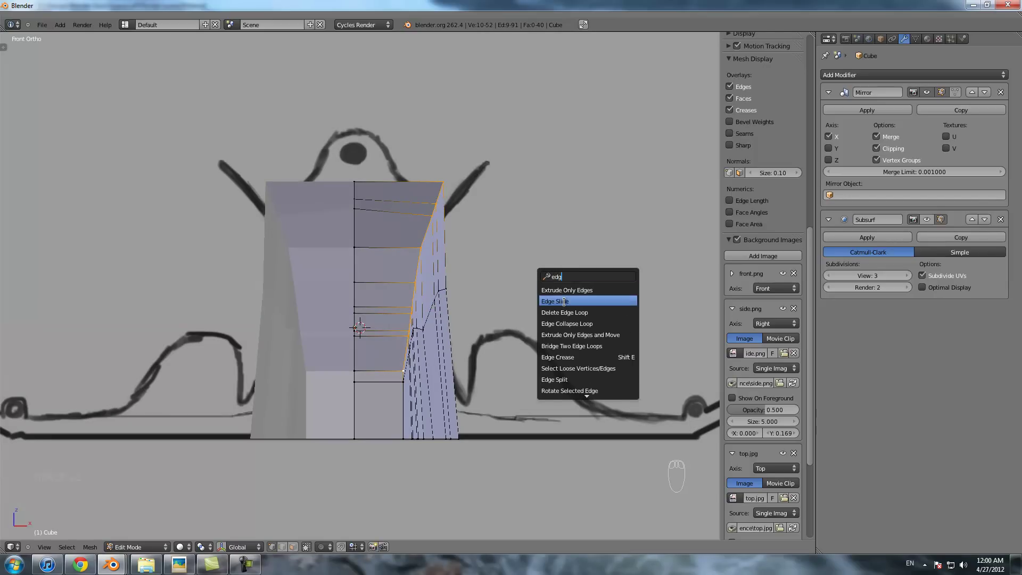
pyautogui.click(565, 302)
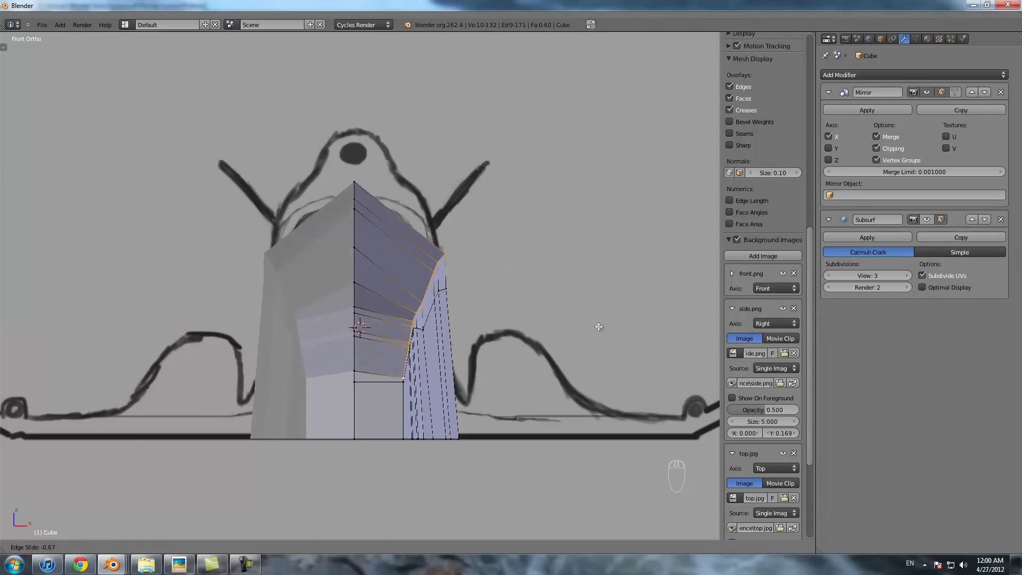
pyautogui.click(588, 281)
pyautogui.moveTo(528, 270)
pyautogui.mouseDown(button='middle')
pyautogui.moveTo(532, 263)
pyautogui.moveTo(509, 271)
pyautogui.mouseUp(button='middle')
pyautogui.press('g')
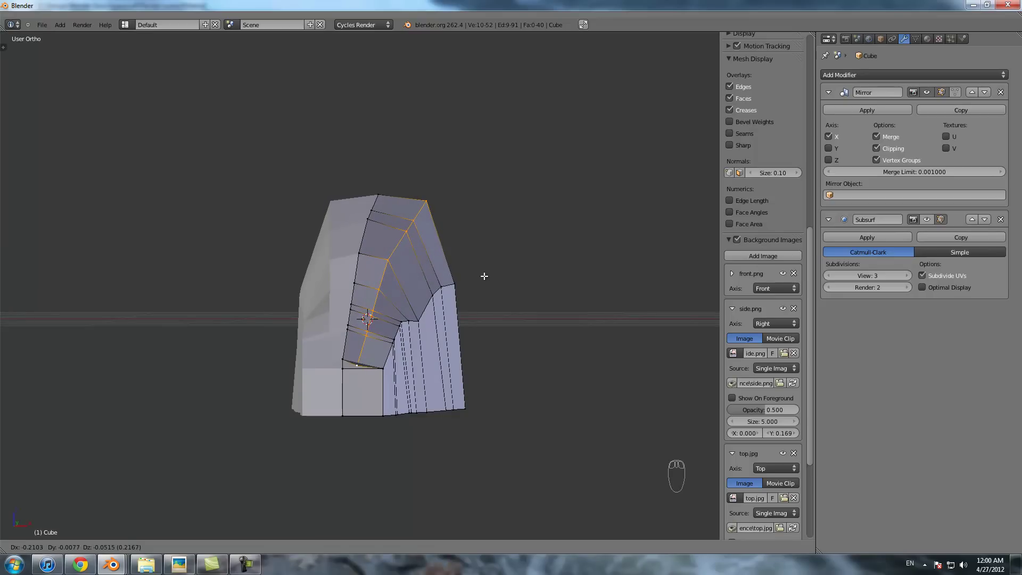
pyautogui.click(484, 276)
# - Slide the outer top edge toward the centreline with Edge Slide, by about 0.41
pyautogui.moveTo(484, 276); pyautogui.dragTo(518, 279, button='middle')
pyautogui.scroll(3, 509, 277)
pyautogui.press('space')
pyautogui.click(533, 292)
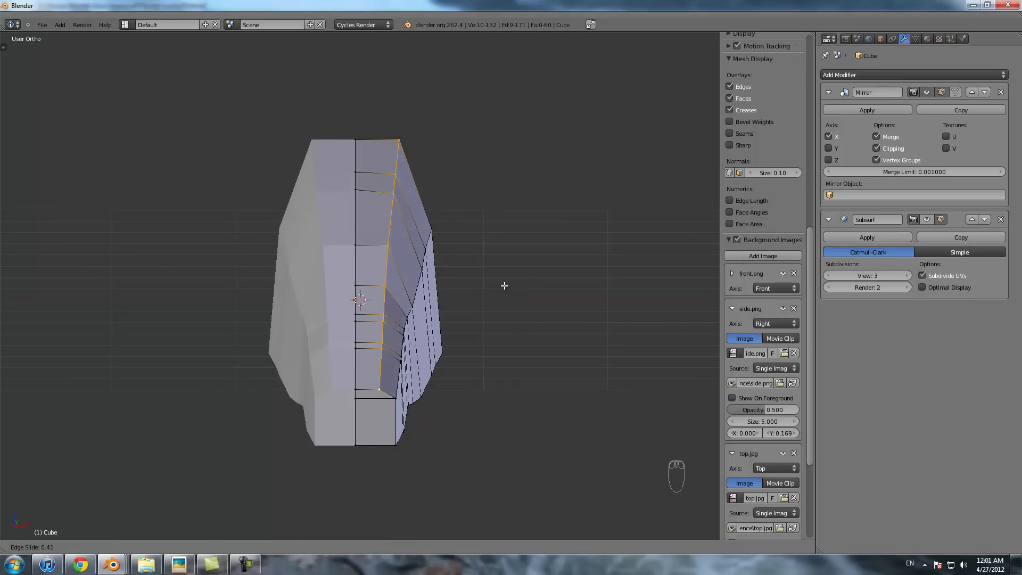
pyautogui.click(504, 285)
# - In the wireframe side view, move the rear loop's side vertex forward and slightly down onto the curved panel line
pyautogui.moveTo(505, 285); pyautogui.dragTo(452, 285, button='middle')
pyautogui.press('KP_3')
pyautogui.press('z')
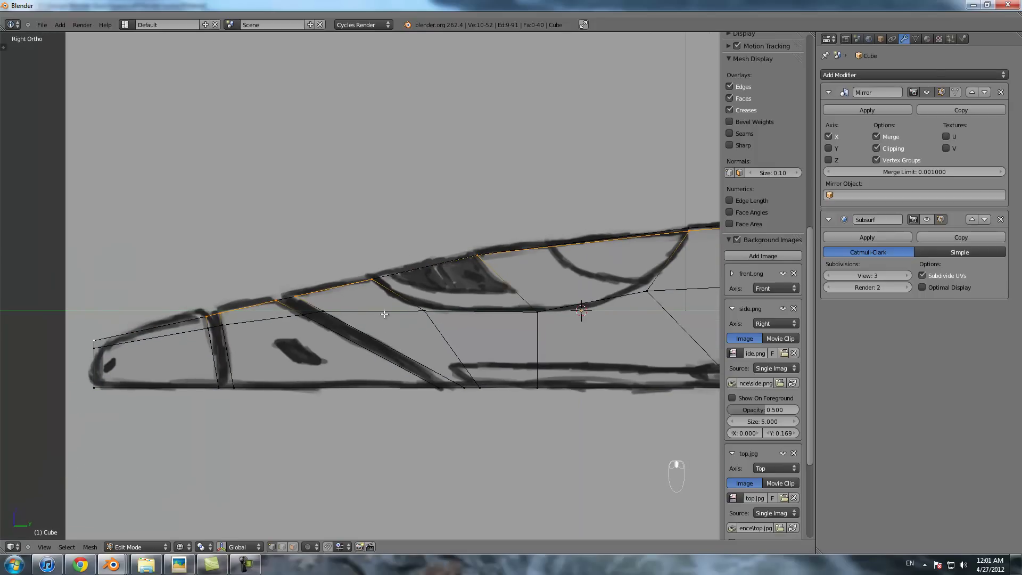
pyautogui.keyDown('shift'); pyautogui.moveTo(484, 316); pyautogui.dragTo(379, 309, button='middle'); pyautogui.keyUp('shift')
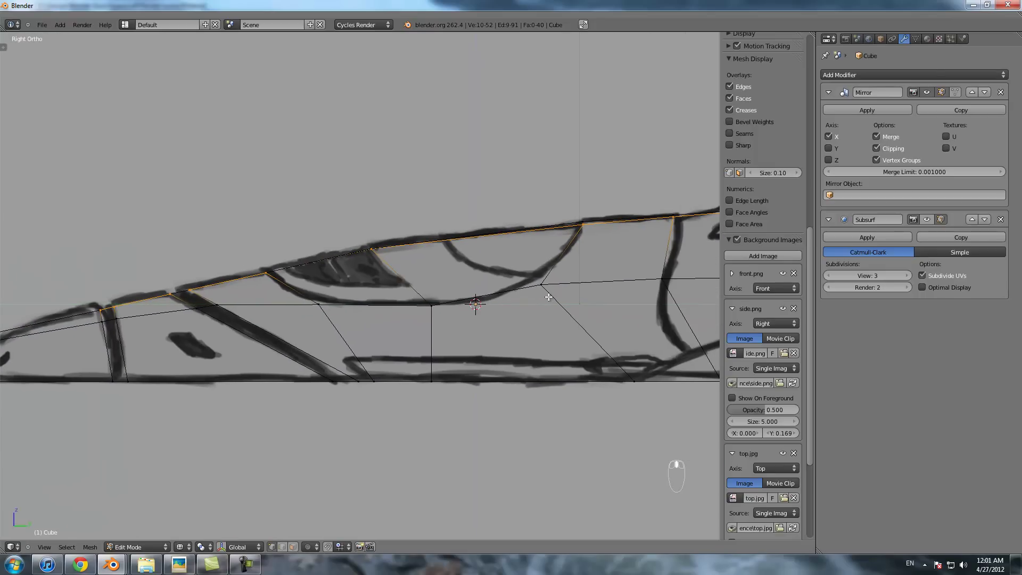
pyautogui.keyDown('shift'); pyautogui.moveTo(605, 304); pyautogui.dragTo(482, 306, button='middle'); pyautogui.keyUp('shift')
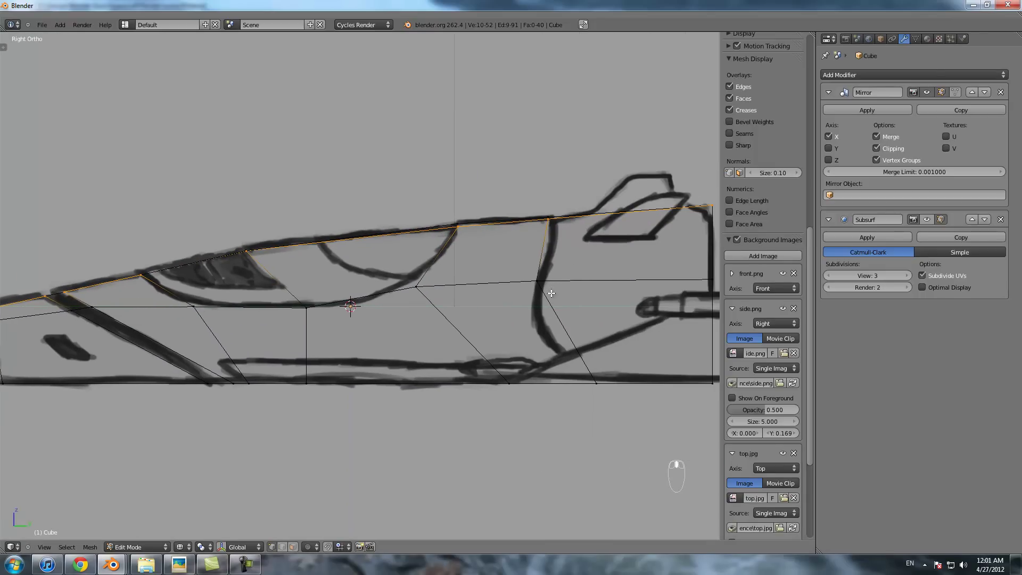
pyautogui.press('a')
pyautogui.moveTo(526, 270); pyautogui.dragTo(546, 300)
pyautogui.press('g')
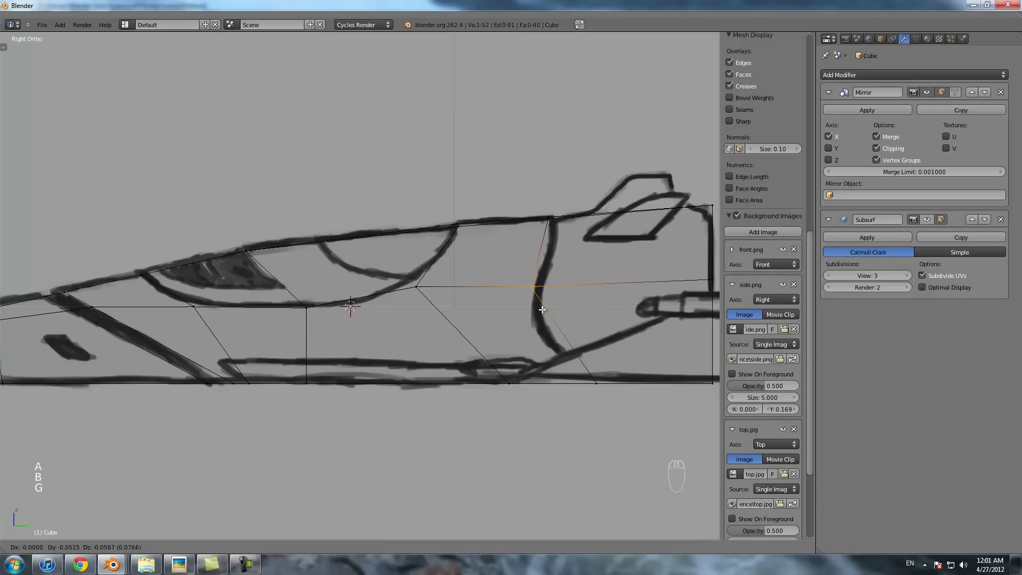
pyautogui.click(546, 311)
# - Lower the side vertices at the canopy's rear and the curved panel line along Z, and shift the canopy one slightly forward
pyautogui.press('b')
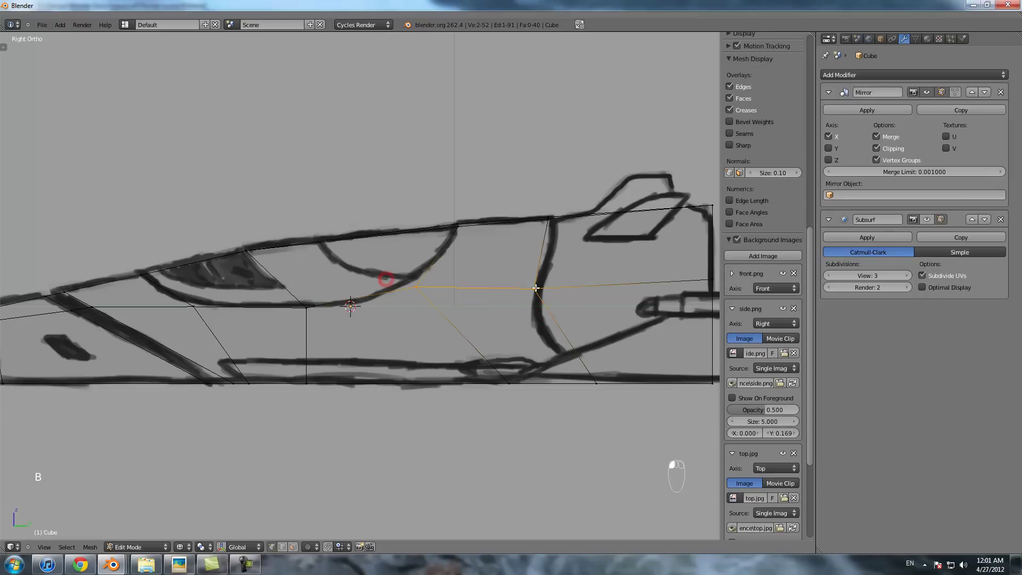
pyautogui.moveTo(382, 279); pyautogui.dragTo(452, 301)
pyautogui.press('g')
pyautogui.press('z')
pyautogui.click(542, 294)
pyautogui.rightClick(422, 295)
pyautogui.press('g')
pyautogui.middleClick(417, 295)
pyautogui.click(412, 294)
# - Turn on the Subsurf modifier's viewport display and return to editing the hull in solid shading
pyautogui.scroll(-1, 468, 283)
pyautogui.keyDown('shift'); pyautogui.moveTo(403, 251); pyautogui.dragTo(520, 249, button='middle'); pyautogui.keyUp('shift')
pyautogui.moveTo(453, 271); pyautogui.dragTo(500, 281, button='middle')
pyautogui.press('z')
pyautogui.moveTo(395, 341)
pyautogui.mouseDown(button='middle')
pyautogui.moveTo(422, 351)
pyautogui.moveTo(392, 327)
pyautogui.moveTo(363, 325)
pyautogui.moveTo(372, 306)
pyautogui.moveTo(330, 325)
pyautogui.mouseUp(button='middle')
pyautogui.press('KP_1')
pyautogui.press('z')
pyautogui.press('KP_3')
pyautogui.press('Tab')
pyautogui.click(927, 219)
pyautogui.press('z')
pyautogui.moveTo(388, 347)
pyautogui.mouseDown(button='middle')
pyautogui.moveTo(382, 301)
pyautogui.moveTo(367, 300)
pyautogui.moveTo(386, 304)
pyautogui.moveTo(401, 330)
pyautogui.mouseUp(button='middle')
pyautogui.press('Tab')
# - Select the hull's lengthwise side edge and outer bottom edge without the centreline vertices, and move them outward along X
pyautogui.keyDown('alt'); pyautogui.rightClick(405, 321); pyautogui.keyUp('alt')
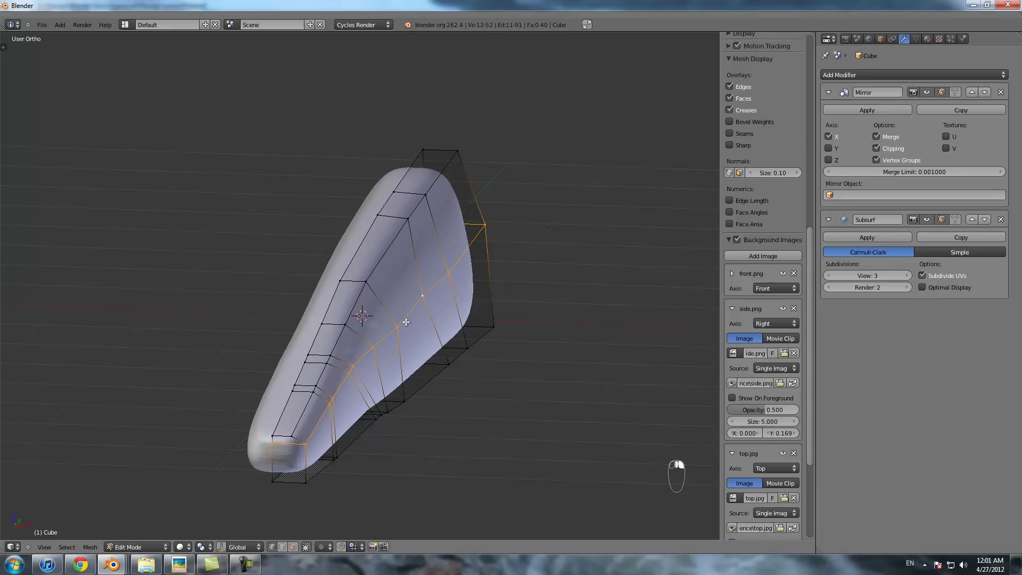
pyautogui.keyDown('shift'); pyautogui.rightClick(267, 447); pyautogui.keyUp('shift')
pyautogui.press('z')
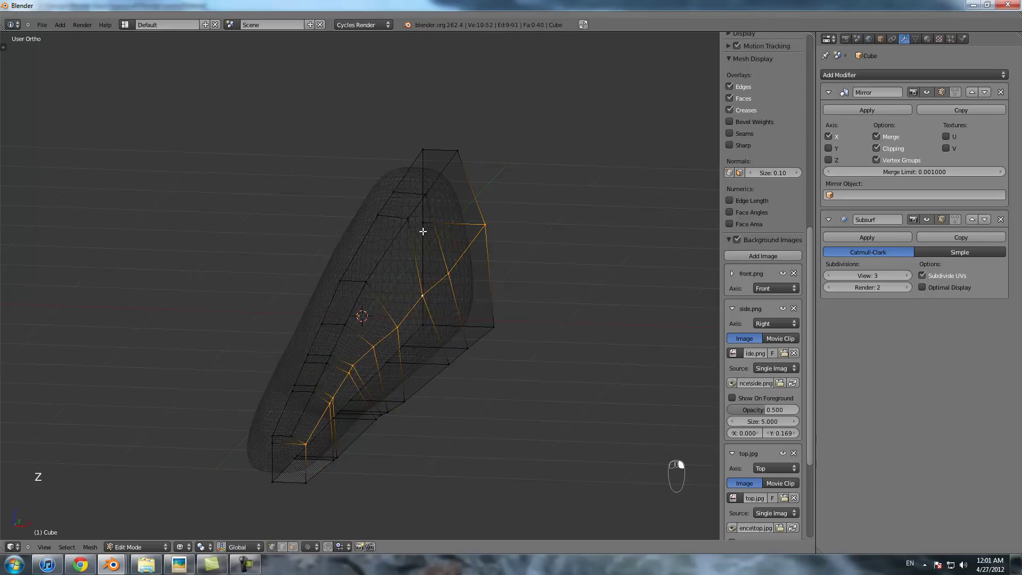
pyautogui.press('z')
pyautogui.moveTo(458, 238); pyautogui.dragTo(447, 299, button='middle')
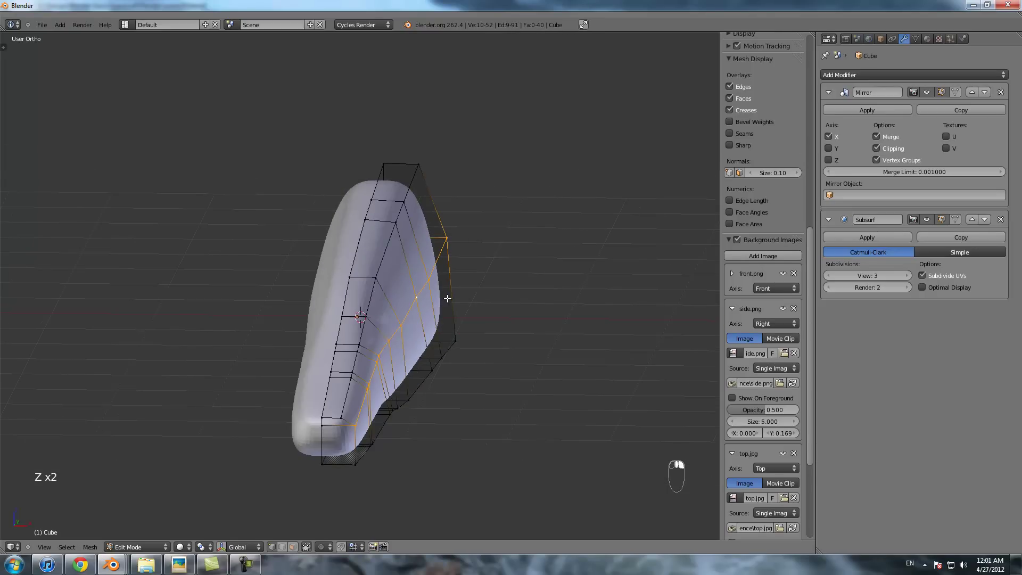
pyautogui.keyDown('alt'); pyautogui.keyDown('shift'); pyautogui.rightClick(365, 456); pyautogui.keyUp('shift'); pyautogui.keyUp('alt')
pyautogui.press('z')
pyautogui.press('z')
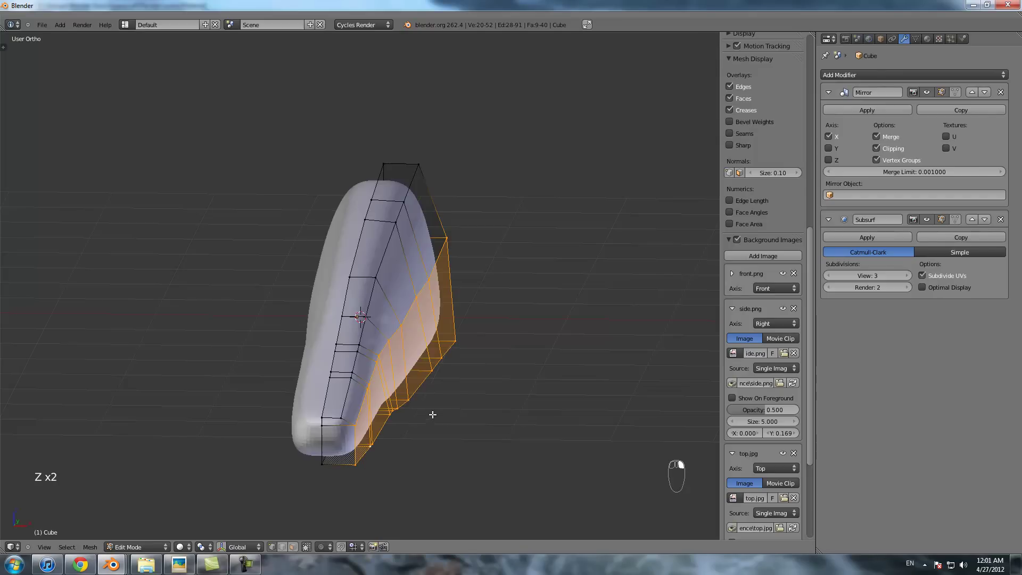
pyautogui.press('g')
pyautogui.press('x')
pyautogui.click(446, 408)
# - Move the selected side and bottom edges about 0.05 further outward along X to match the front reference in wireframe
pyautogui.press('KP_1')
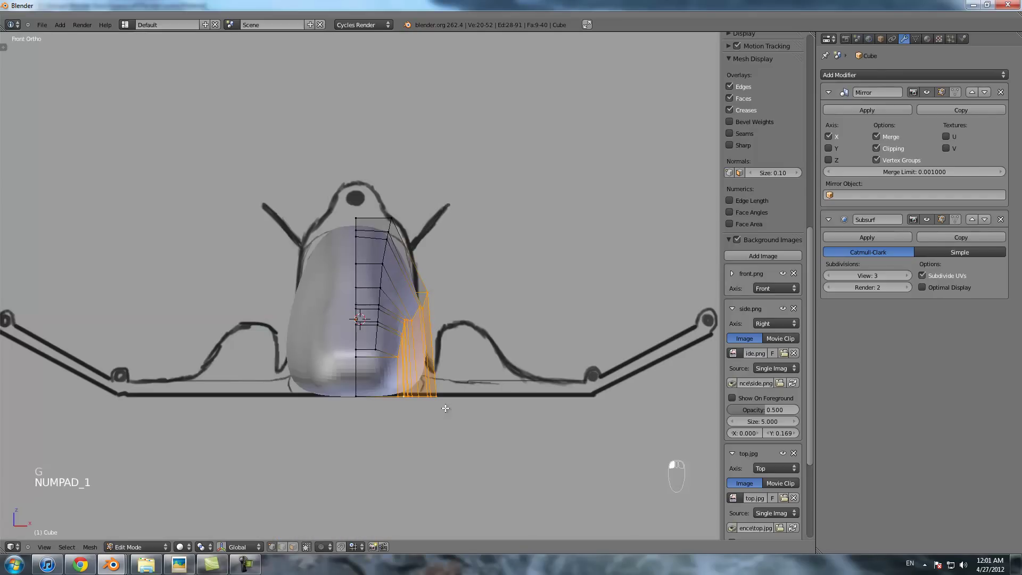
pyautogui.press('z')
pyautogui.press('g')
pyautogui.press('x')
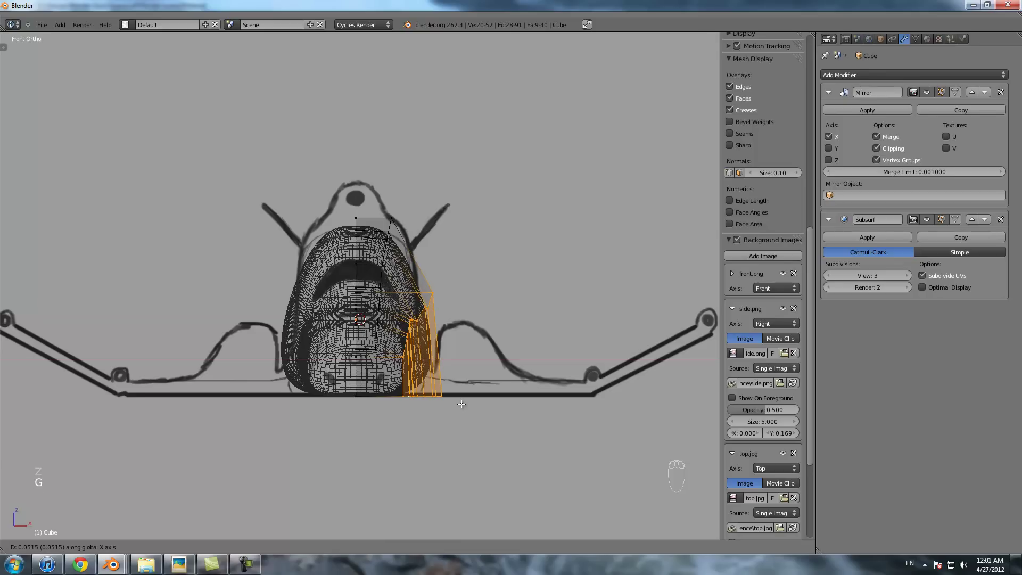
pyautogui.click(462, 405)
# - Deselect the hull's bottom edge and move the remaining side vertices about 0.02 inward along X
pyautogui.scroll(1, 438, 411)
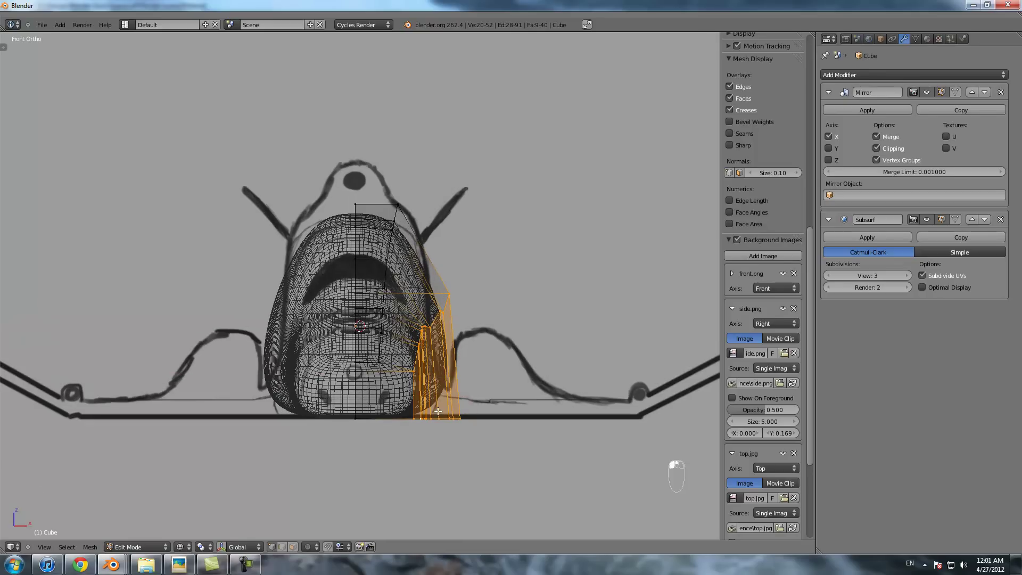
pyautogui.moveTo(510, 464); pyautogui.dragTo(510, 463, button='middle')
pyautogui.press('g')
pyautogui.press('x')
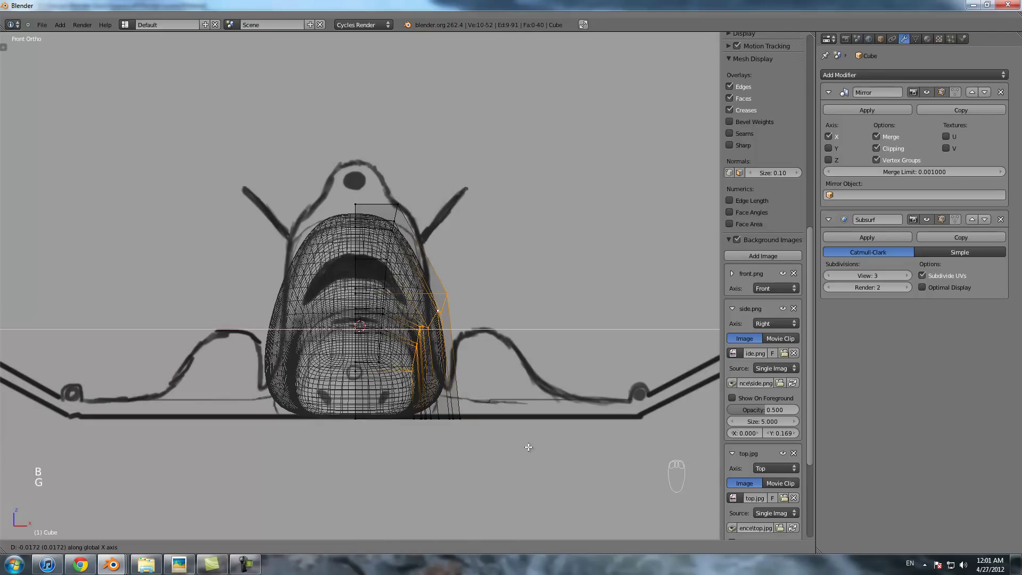
pyautogui.click(525, 448)
# - Examine the hull's shape in solid shading from several angles, in object mode and in edit mode
pyautogui.press('Tab')
pyautogui.press('z')
pyautogui.moveTo(468, 336)
pyautogui.mouseDown(button='middle')
pyautogui.moveTo(445, 345)
pyautogui.moveTo(475, 350)
pyautogui.moveTo(429, 343)
pyautogui.mouseUp(button='middle')
pyautogui.scroll(1, 445, 345)
pyautogui.press('Tab')
pyautogui.rightClick(360, 320)
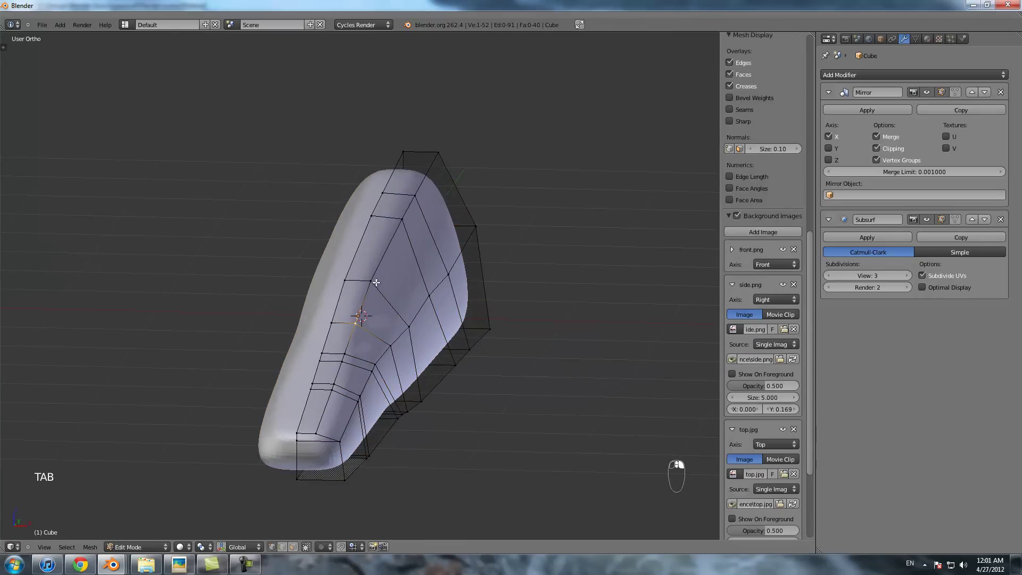
pyautogui.moveTo(396, 287); pyautogui.dragTo(368, 354, button='middle')
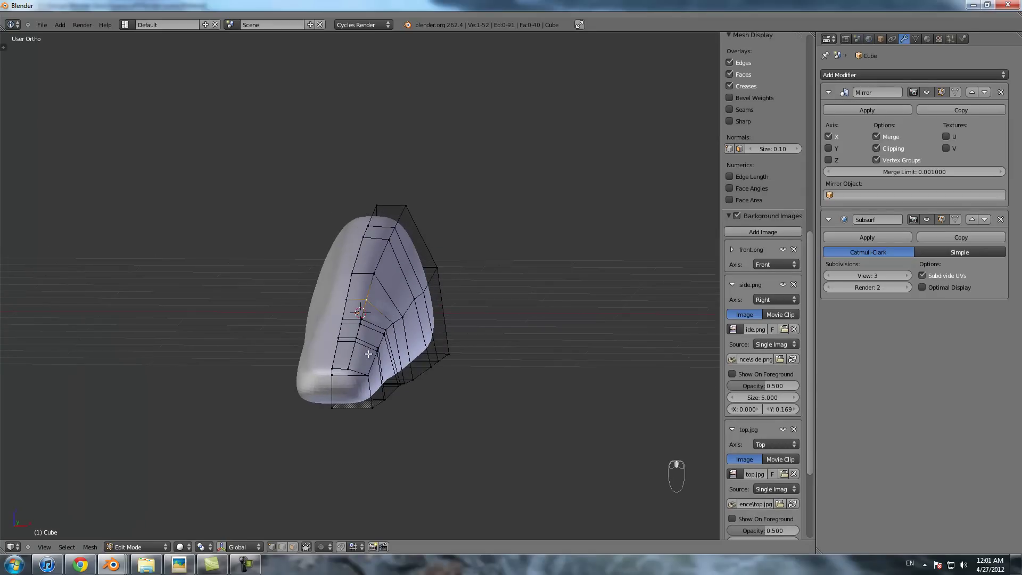
pyautogui.keyDown('shift'); pyautogui.rightClick(343, 378); pyautogui.keyUp('shift')
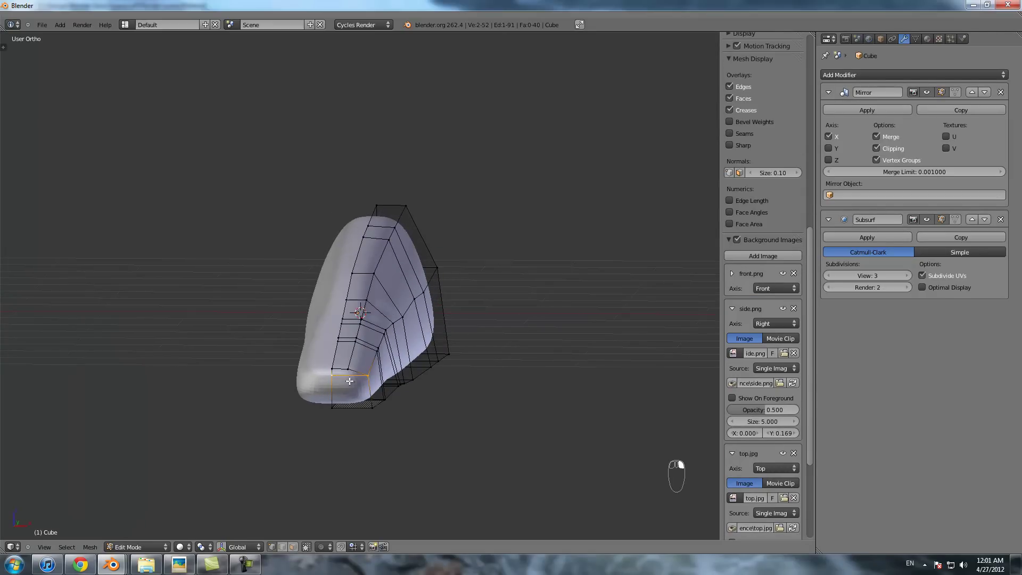
pyautogui.scroll(2, 355, 393)
pyautogui.moveTo(369, 390); pyautogui.dragTo(316, 381, button='middle')
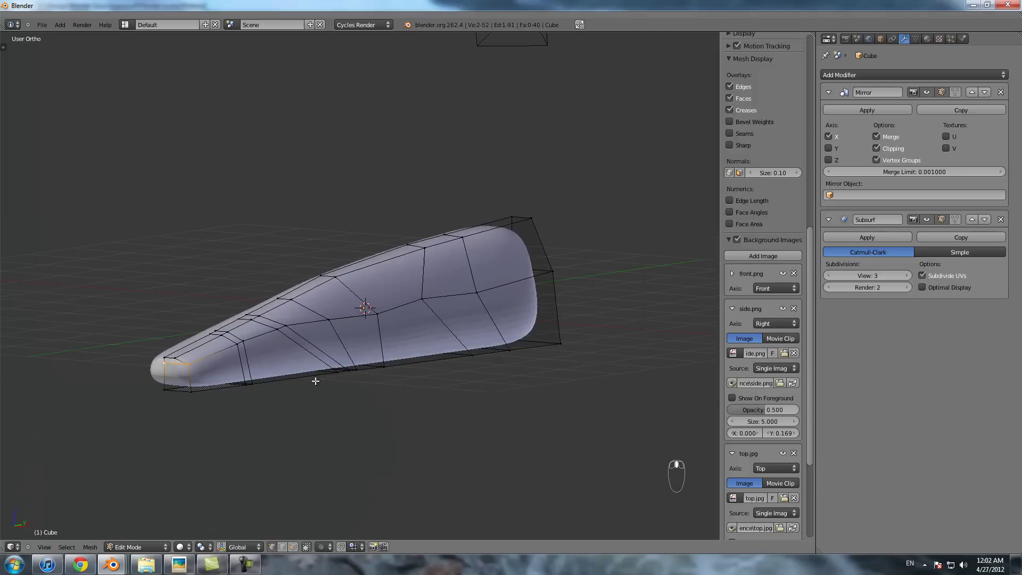
# - In the side wireframe view, delete the two vertices on top of the canopy area to open the cockpit
pyautogui.press('KP_3')
pyautogui.press('z')
pyautogui.scroll(4, 450, 320)
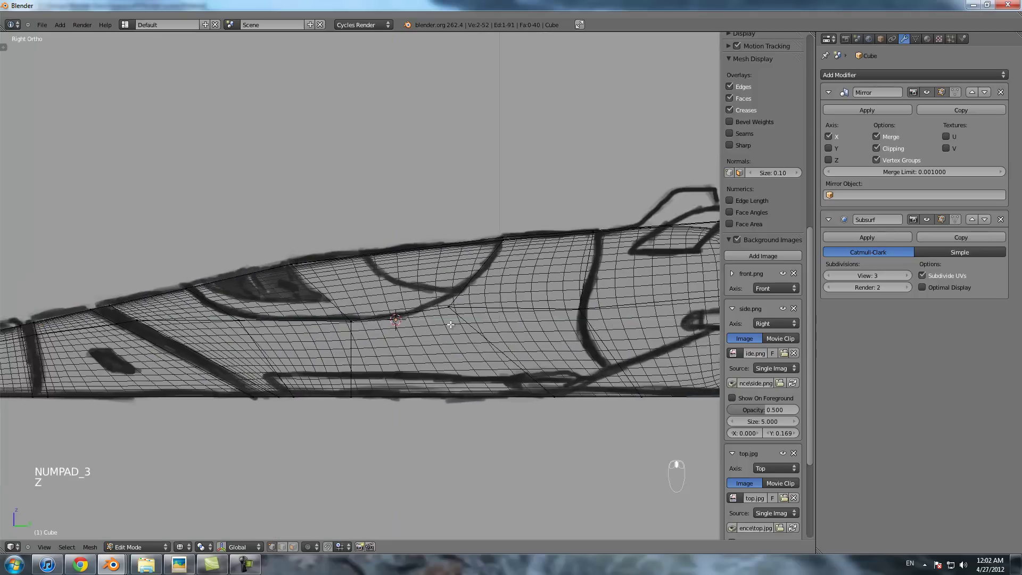
pyautogui.keyDown('shift'); pyautogui.moveTo(449, 321); pyautogui.dragTo(397, 320, button='middle'); pyautogui.keyUp('shift')
pyautogui.rightClick(329, 244)
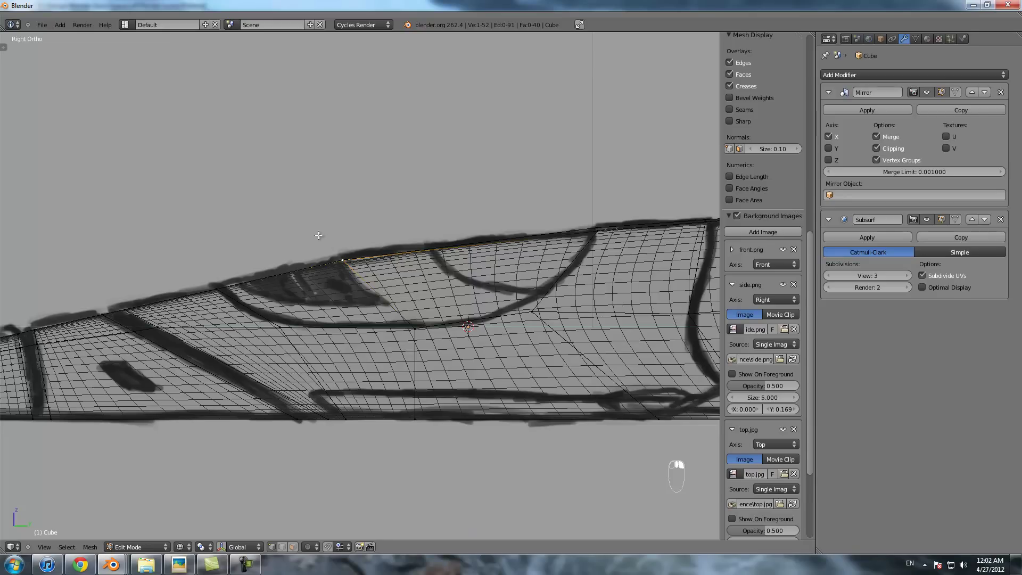
pyautogui.press('b')
pyautogui.moveTo(318, 235); pyautogui.dragTo(362, 284)
pyautogui.press('b')
pyautogui.moveTo(418, 201); pyautogui.dragTo(471, 273)
pyautogui.press('x')
pyautogui.click(440, 256)
# - Examine the cockpit opening in solid shading and against the side reference drawing in wireframe
pyautogui.press('Tab')
pyautogui.scroll(-5, 426, 276)
pyautogui.moveTo(424, 282); pyautogui.dragTo(472, 241, button='middle')
pyautogui.press('z')
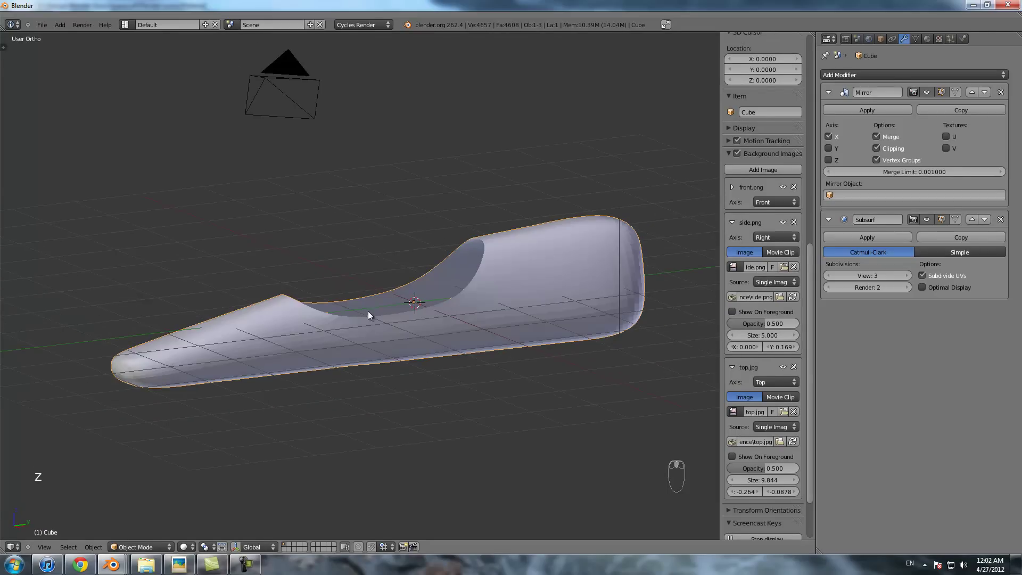
pyautogui.press('Tab')
pyautogui.press('KP_3')
pyautogui.press('z')
pyautogui.scroll(4, 247, 285)
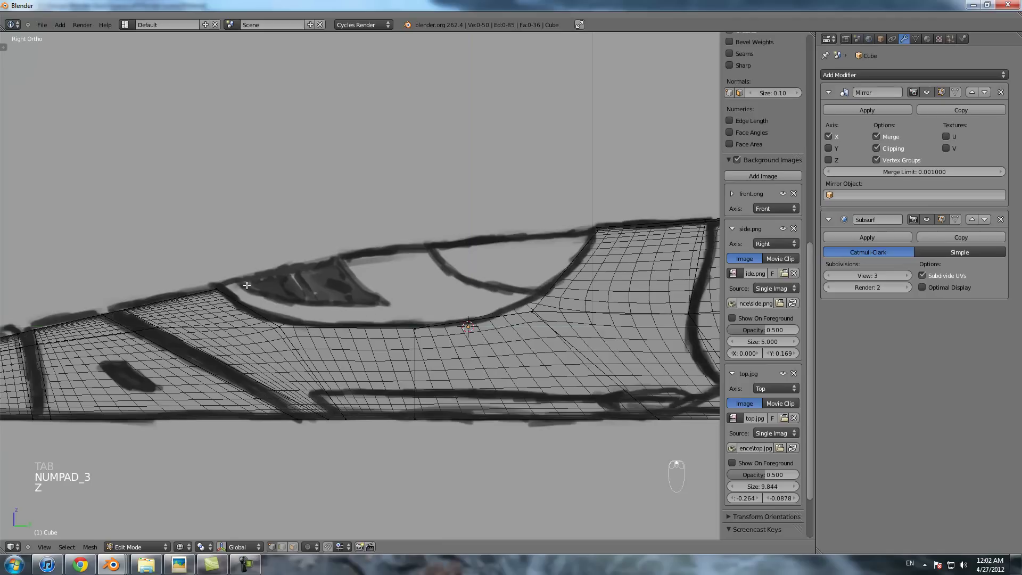
pyautogui.scroll(-2, 408, 298)
pyautogui.keyDown('shift'); pyautogui.moveTo(499, 326); pyautogui.dragTo(361, 316, button='middle'); pyautogui.keyUp('shift')
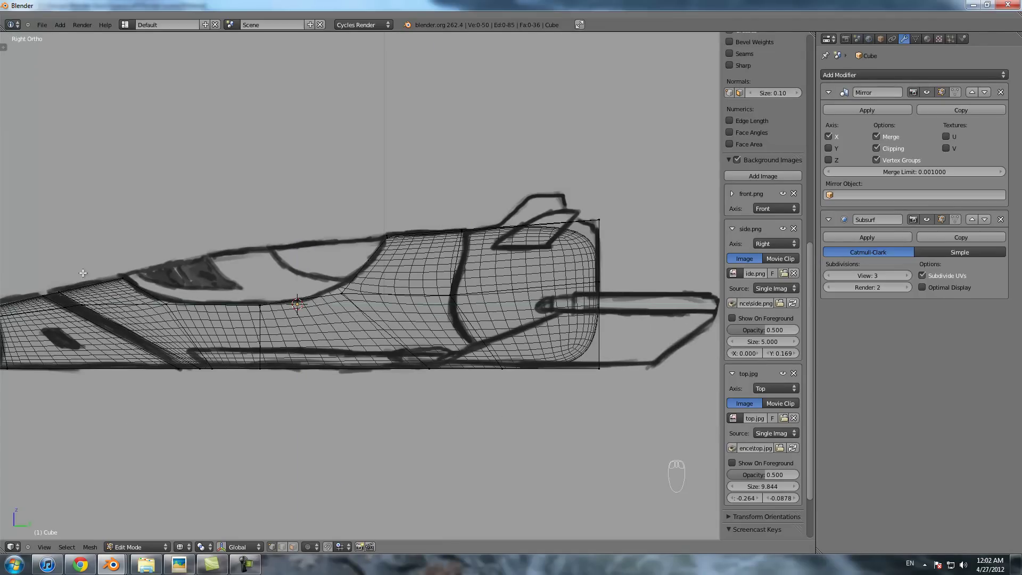
# - Add a lengthwise edge loop along the hull's lower side and flatten it to a level line along Z
pyautogui.scroll(-2, 175, 293)
pyautogui.keyDown('shift'); pyautogui.moveTo(206, 295); pyautogui.dragTo(348, 273, button='middle'); pyautogui.keyUp('shift')
pyautogui.scroll(4, 364, 250)
pyautogui.scroll(-2, 364, 250)
pyautogui.hotkey('ctrl', 'r')
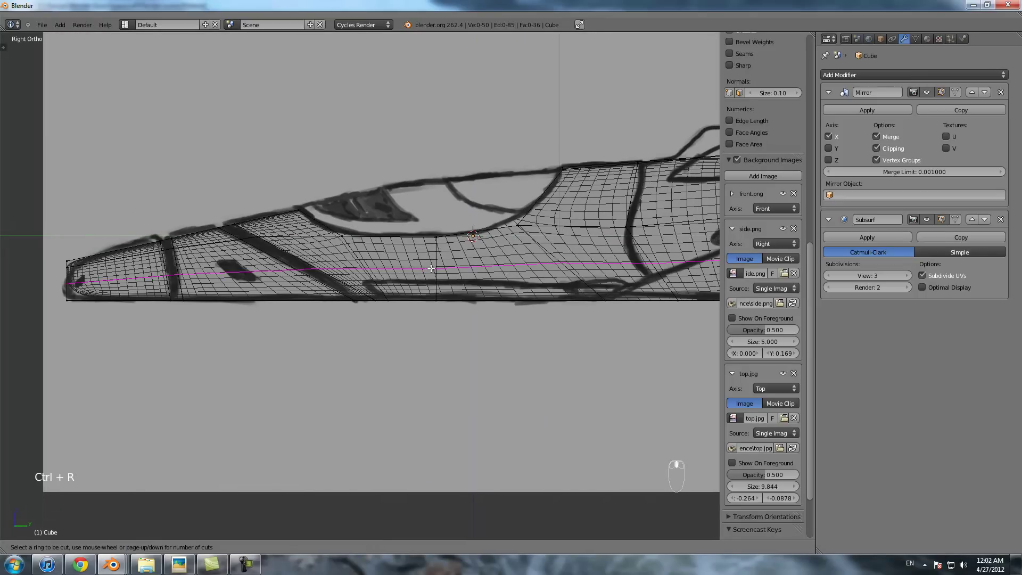
pyautogui.click(433, 269)
pyautogui.rightClick(443, 275)
pyautogui.scroll(-1, 450, 284)
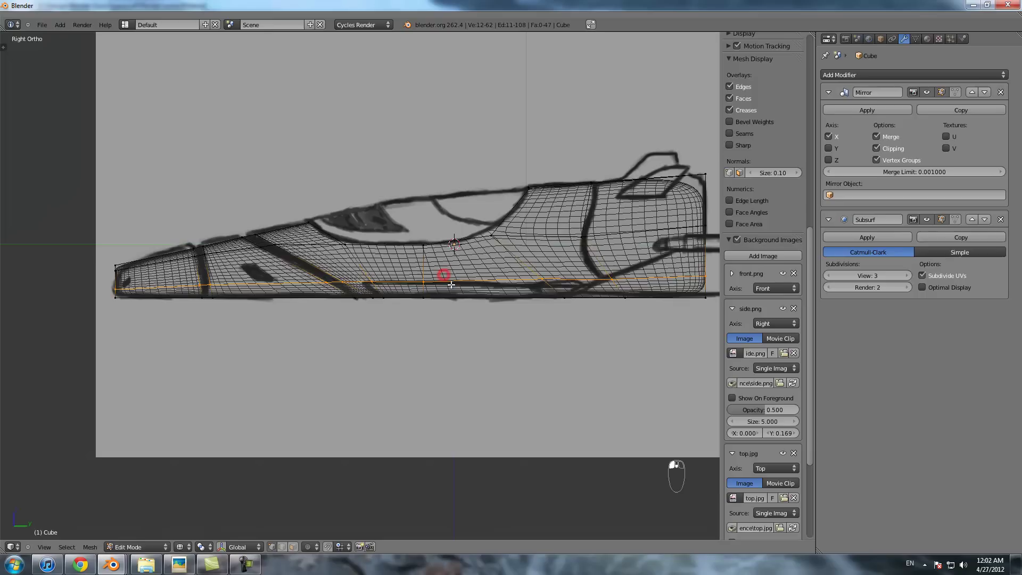
pyautogui.press('s')
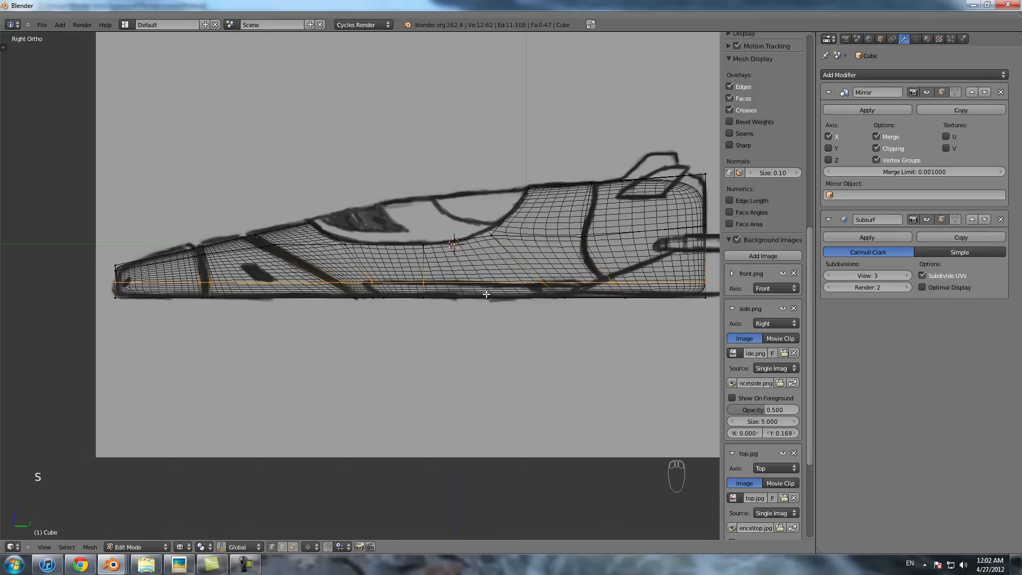
pyautogui.scroll(2, 479, 298)
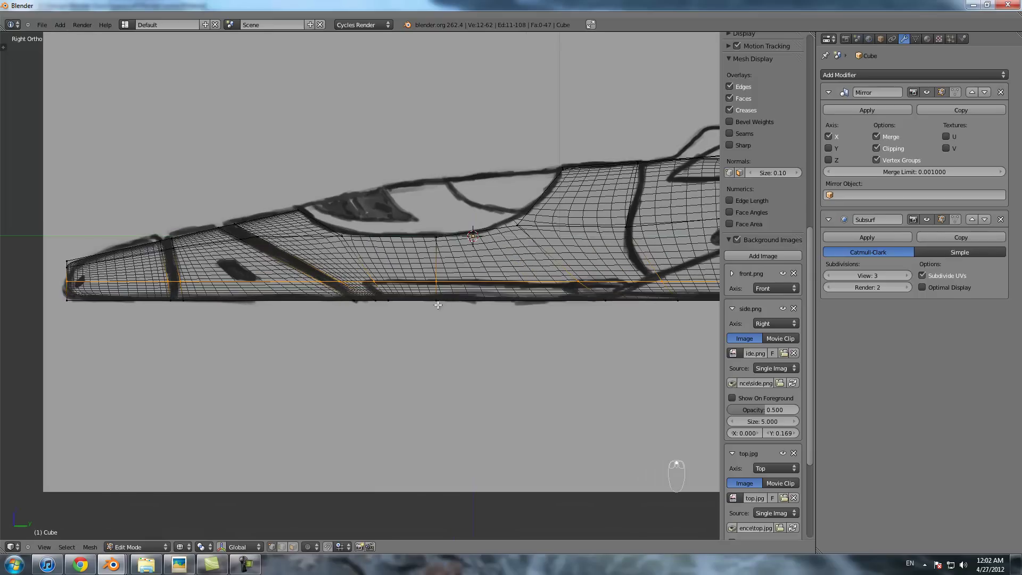
pyautogui.scroll(-2, 404, 302)
pyautogui.scroll(3, 386, 302)
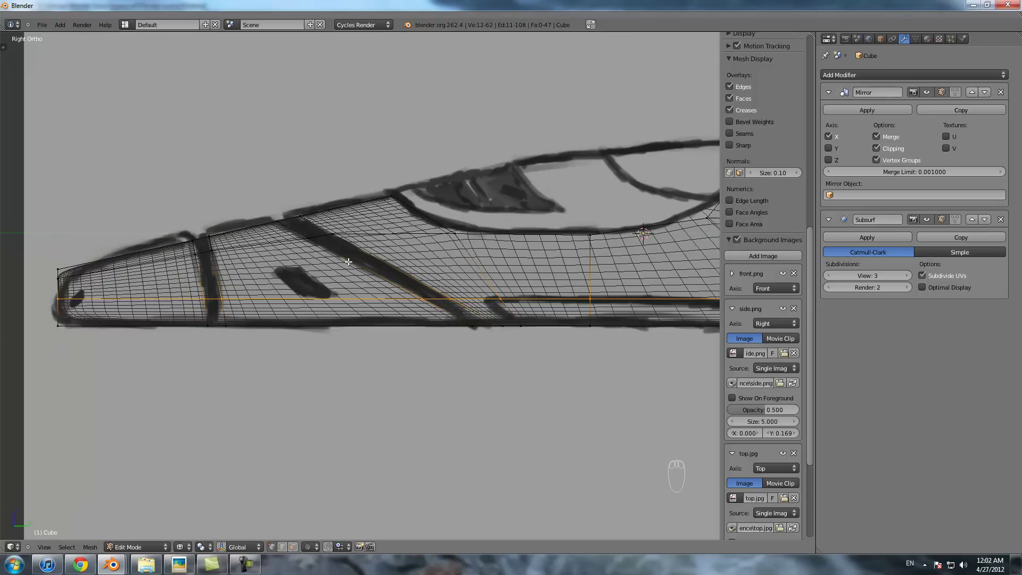
# - Add a second lengthwise edge loop midway between the lower loop and the cockpit's lower edge
pyautogui.hotkey('ctrl', 'r')
pyautogui.click(419, 257)
pyautogui.rightClick(420, 256)
# - Flatten the new upper edge loop with a Z scale of 0 and lower it about 0.07 along Z
pyautogui.press('s')
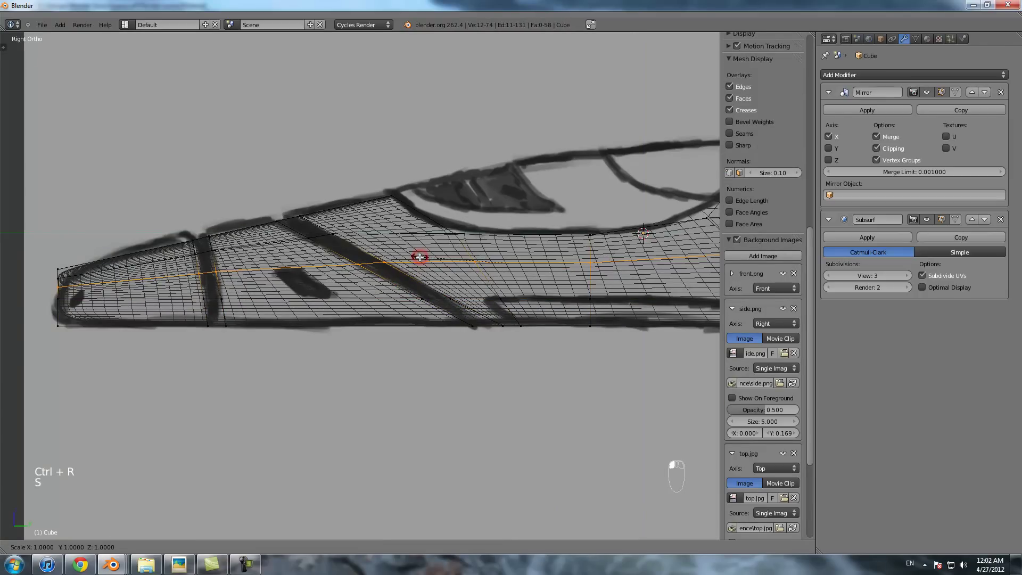
pyautogui.press('z')
pyautogui.press('0')
pyautogui.click(420, 257)
pyautogui.press('g')
pyautogui.press('z')
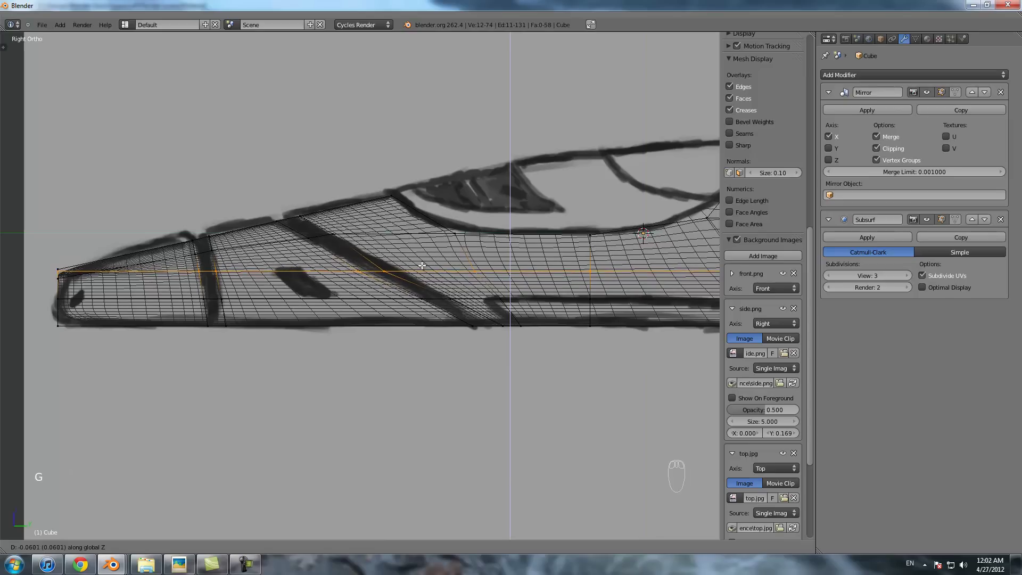
pyautogui.click(422, 263)
# - Limit the selection to the upper loop's front vertices and try to move them along Z
pyautogui.scroll(-1, 422, 263)
pyautogui.scroll(-3, 422, 264)
pyautogui.scroll(2, 432, 281)
pyautogui.press('b')
pyautogui.moveTo(320, 241); pyautogui.dragTo(466, 310, button='middle')
pyautogui.scroll(-2, 466, 311)
pyautogui.press('b')
pyautogui.moveTo(418, 250); pyautogui.dragTo(709, 309, button='middle')
pyautogui.scroll(2, 709, 309)
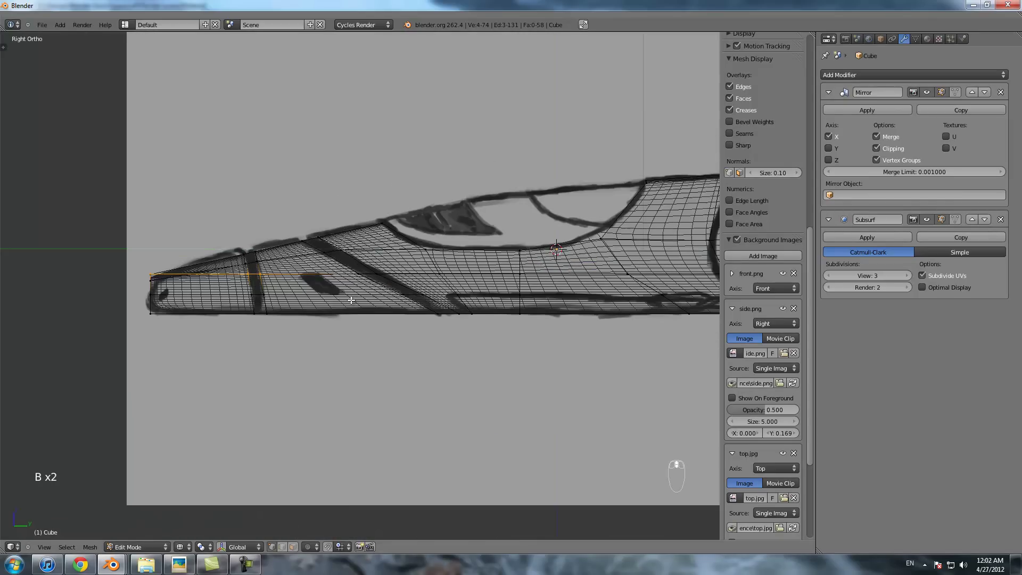
pyautogui.press('g')
pyautogui.press('z')
pyautogui.rightClick(357, 310)
# - Keep only the upper loop's two nose-tip vertices selected and lower them along Z
pyautogui.scroll(3, 276, 269)
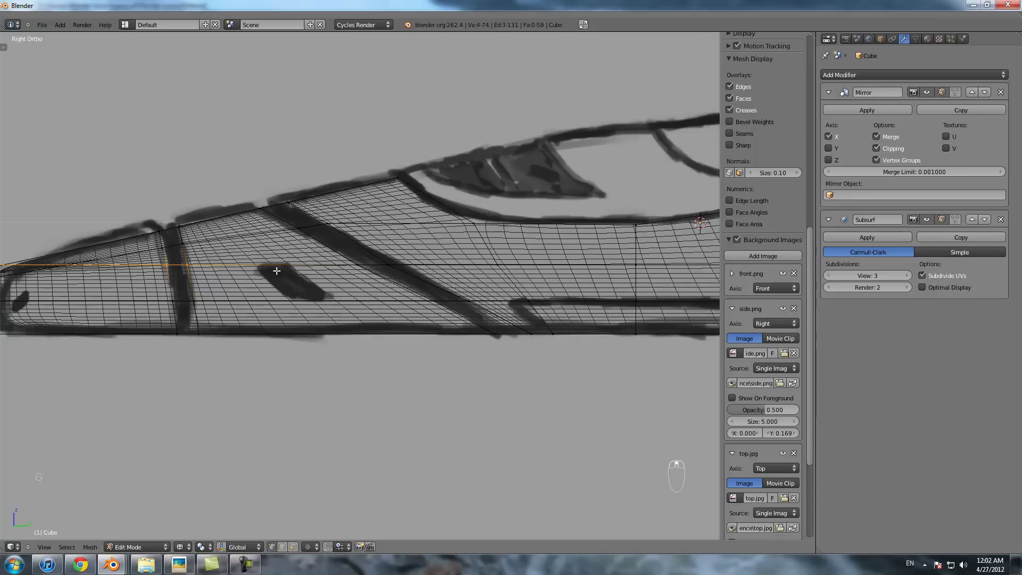
pyautogui.keyDown('shift'); pyautogui.moveTo(276, 269); pyautogui.dragTo(423, 293, button='middle'); pyautogui.keyUp('shift')
pyautogui.press('b')
pyautogui.moveTo(302, 257); pyautogui.dragTo(377, 329, button='middle')
pyautogui.press('g')
pyautogui.press('z')
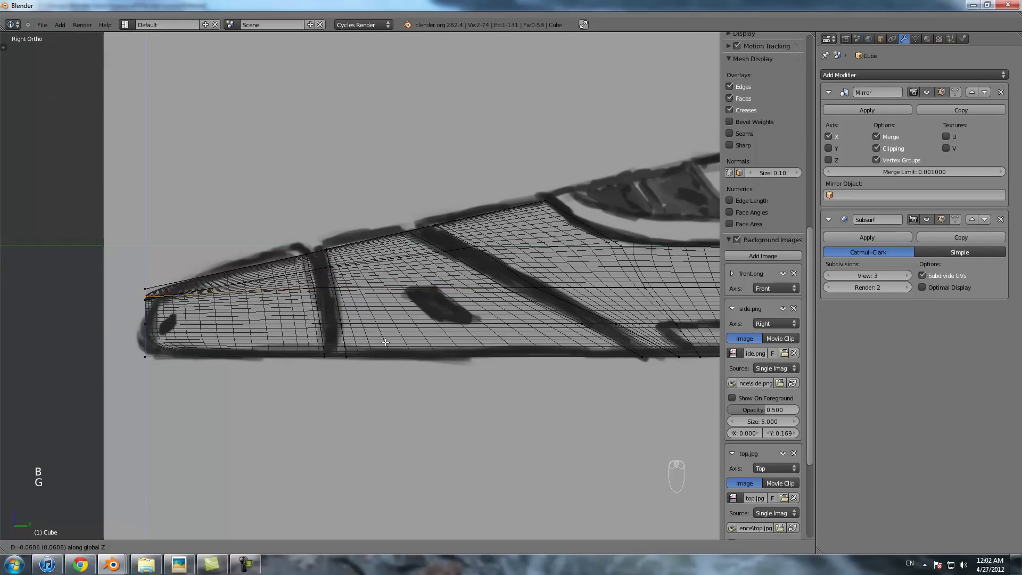
pyautogui.click(390, 352)
# - Check the nose in solid shading and undo the upper loop's edits back to before it was flattened
pyautogui.scroll(-2, 389, 352)
pyautogui.keyDown('shift'); pyautogui.moveTo(389, 353); pyautogui.dragTo(377, 354, button='middle'); pyautogui.keyUp('shift')
pyautogui.scroll(2, 389, 334)
pyautogui.scroll(-1, 414, 336)
pyautogui.keyDown('alt'); pyautogui.rightClick(396, 297); pyautogui.keyUp('alt')
pyautogui.moveTo(395, 298)
pyautogui.mouseDown(button='middle')
pyautogui.moveTo(468, 321)
pyautogui.moveTo(452, 305)
pyautogui.moveTo(365, 306)
pyautogui.moveTo(479, 297)
pyautogui.mouseUp(button='middle')
pyautogui.press('Tab')
pyautogui.press('z')
pyautogui.press('Tab')
pyautogui.hotkey('ctrl', 'z')
pyautogui.hotkey('ctrl', 'z')
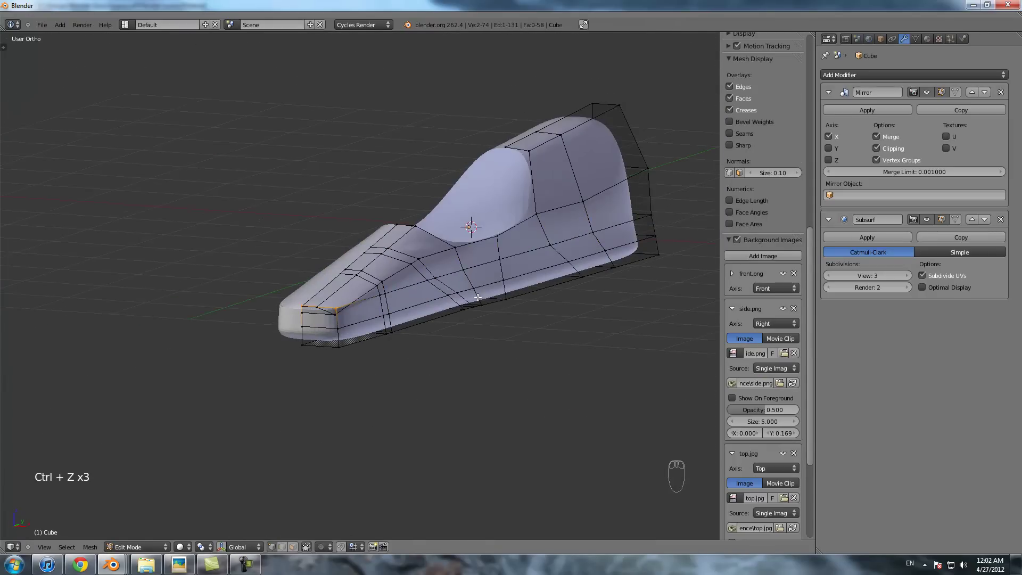
pyautogui.hotkey('ctrl', 'z')
pyautogui.hotkey('ctrl', 'z')
# - Flatten the selected upper edge loop into a level line with a Z scale of 0
pyautogui.press('s')
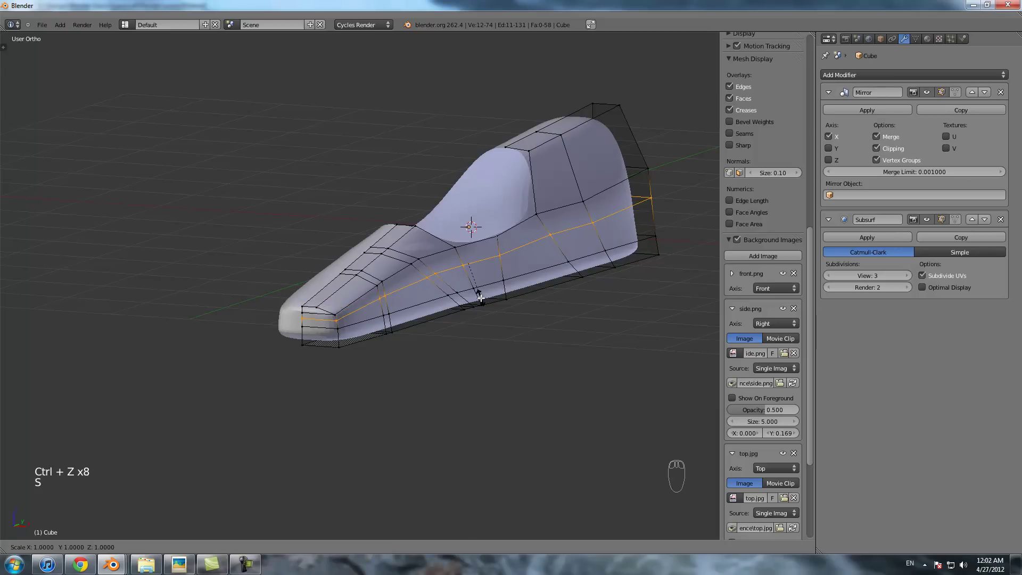
pyautogui.press('z')
pyautogui.press('0')
pyautogui.press('Return')
# - Try to lower the flattened upper loop with Edge Slide, compare it in the side wireframe view, and undo it
pyautogui.press('space')
pyautogui.click(501, 311)
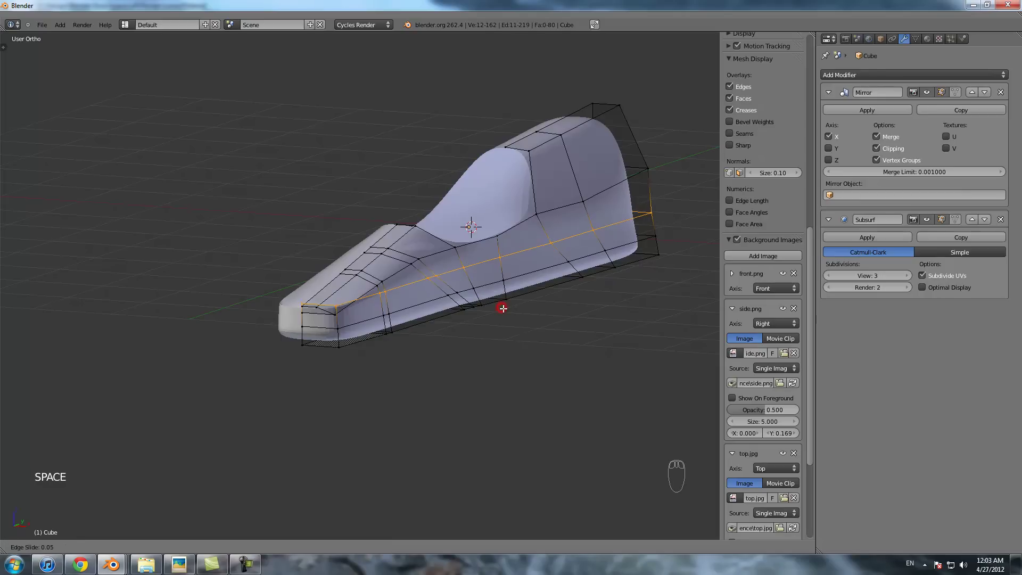
pyautogui.click(508, 312)
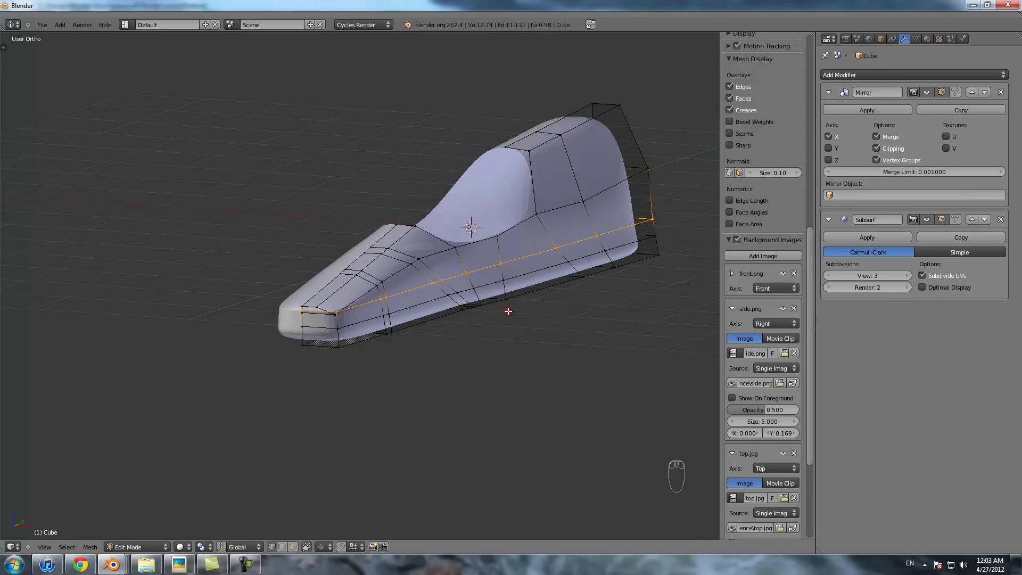
pyautogui.press('KP_3')
pyautogui.press('z')
pyautogui.hotkey('ctrl', 'z')
# - Slide the flattened upper loop slightly downward along the hull's side with Edge Slide
pyautogui.press('g')
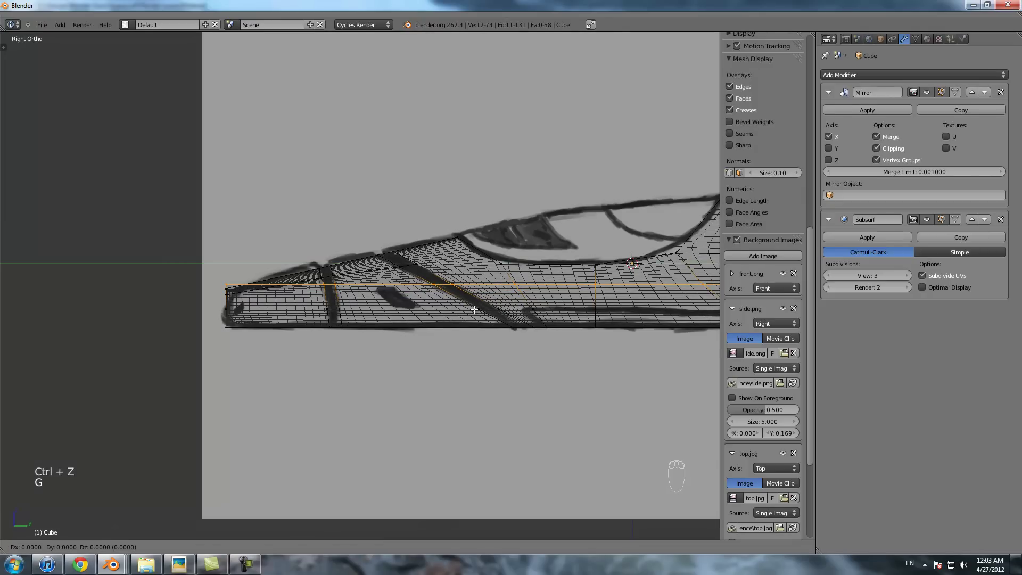
pyautogui.rightClick(474, 309)
pyautogui.scroll(2, 468, 309)
pyautogui.press('space')
pyautogui.click(436, 320)
pyautogui.click(307, 306)
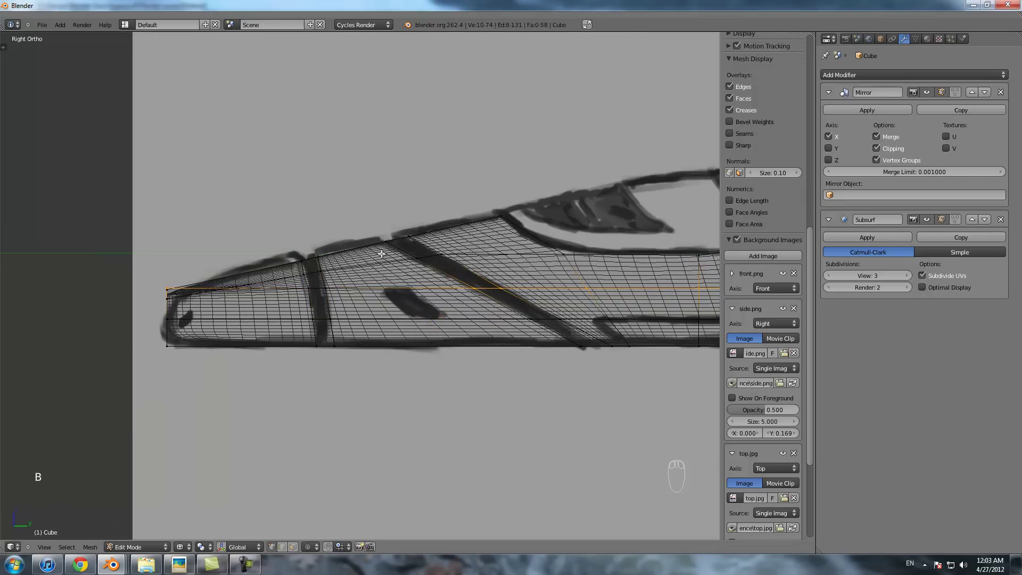
# - Deselect all of the upper loop except its two nose-tip vertices and move those vertices down
pyautogui.scroll(-6, 478, 308)
pyautogui.press('b')
pyautogui.moveTo(653, 331); pyautogui.dragTo(319, 263, button='middle')
pyautogui.scroll(4, 335, 319)
pyautogui.keyDown('shift'); pyautogui.moveTo(292, 321); pyautogui.dragTo(309, 337, button='middle'); pyautogui.keyUp('shift')
pyautogui.scroll(5, 440, 312)
pyautogui.press('g')
pyautogui.middleClick(434, 324)
pyautogui.click(416, 345)
# - Examine the hull's rear section against the curved panel line of the side reference drawing
pyautogui.scroll(-2, 462, 335)
pyautogui.scroll(-2, 353, 338)
pyautogui.scroll(2, 309, 337)
pyautogui.scroll(-2, 373, 331)
pyautogui.keyDown('shift'); pyautogui.moveTo(481, 320); pyautogui.dragTo(332, 361, button='middle'); pyautogui.keyUp('shift')
pyautogui.scroll(-3, 454, 317)
pyautogui.scroll(1, 372, 335)
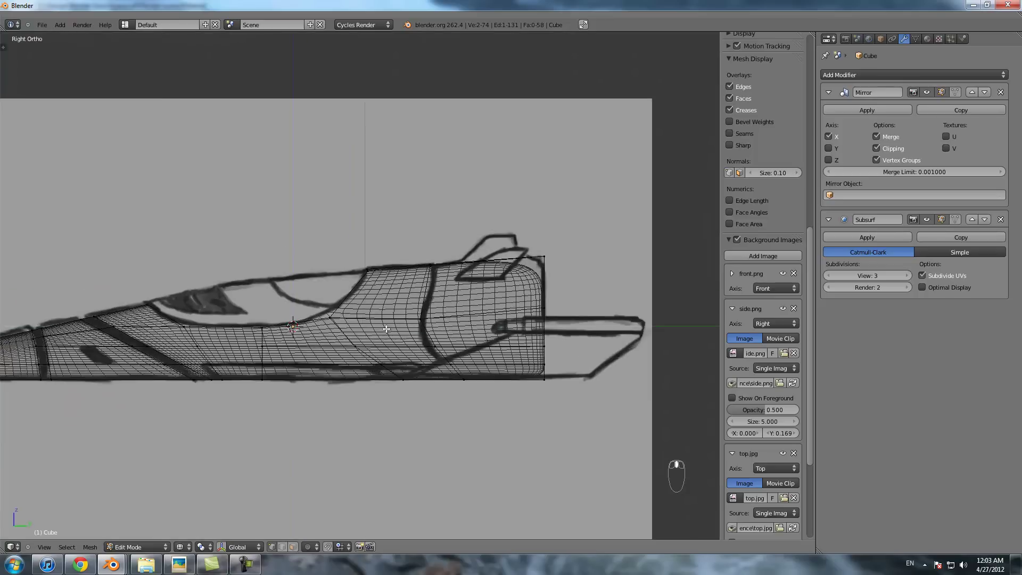
pyautogui.scroll(4, 388, 325)
pyautogui.scroll(1, 417, 343)
pyautogui.press('z')
pyautogui.press('z')
pyautogui.keyDown('shift'); pyautogui.moveTo(521, 368); pyautogui.dragTo(355, 322, button='middle'); pyautogui.keyUp('shift')
pyautogui.scroll(-1, 417, 343)
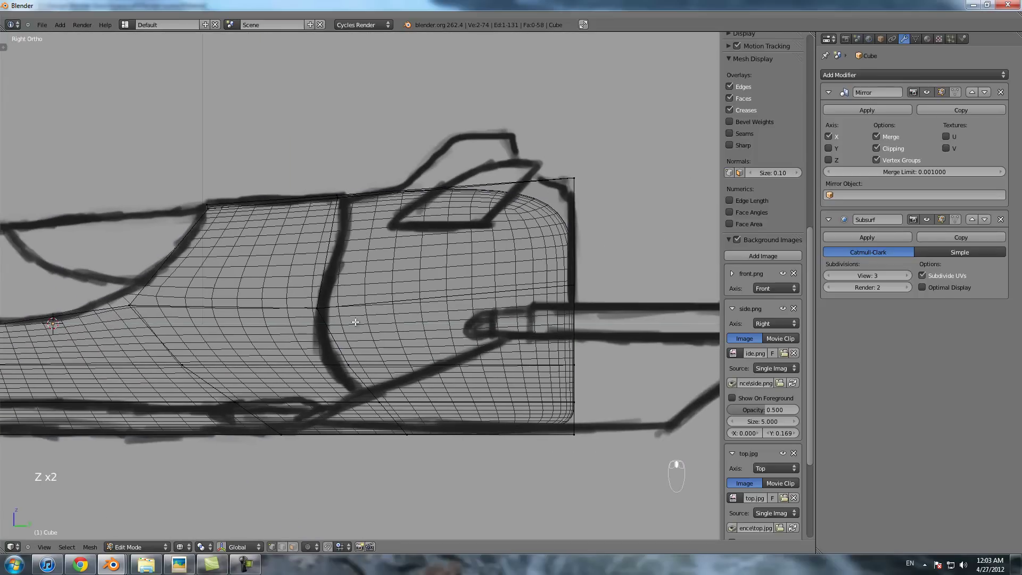
# - Select only the upper loop's vertex beside the rear curved panel line and move it forward onto that line
pyautogui.press('a')
pyautogui.press('a')
pyautogui.press('a')
pyautogui.press('a')
pyautogui.press('a')
pyautogui.press('b')
pyautogui.moveTo(334, 347); pyautogui.dragTo(374, 371)
pyautogui.press('g')
pyautogui.click(346, 369)
# - Select the lower loop's vertex behind the rear curved panel line and move it forward toward the line
pyautogui.scroll(-2, 347, 367)
pyautogui.keyDown('shift'); pyautogui.moveTo(348, 366); pyautogui.dragTo(326, 340, button='middle'); pyautogui.keyUp('shift')
pyautogui.scroll(2, 330, 341)
pyautogui.press('a')
pyautogui.press('b')
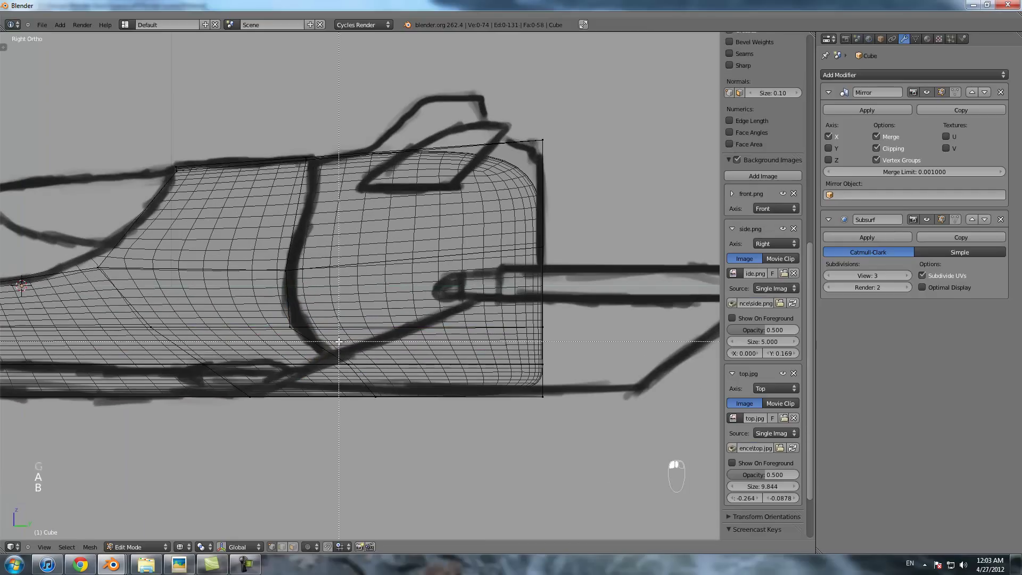
pyautogui.moveTo(374, 379); pyautogui.dragTo(376, 379)
pyautogui.press('g')
pyautogui.moveTo(374, 379); pyautogui.dragTo(362, 377, button='middle')
pyautogui.click(354, 374)
# - Add an edge loop to the rear hull section and slide it forward to just behind the curved panel line
pyautogui.scroll(-3, 354, 374)
pyautogui.keyDown('shift'); pyautogui.moveTo(354, 294); pyautogui.dragTo(377, 352, button='middle'); pyautogui.keyUp('shift')
pyautogui.scroll(1, 379, 361)
pyautogui.press('a')
pyautogui.press('a')
pyautogui.press('a')
pyautogui.scroll(-1, 359, 353)
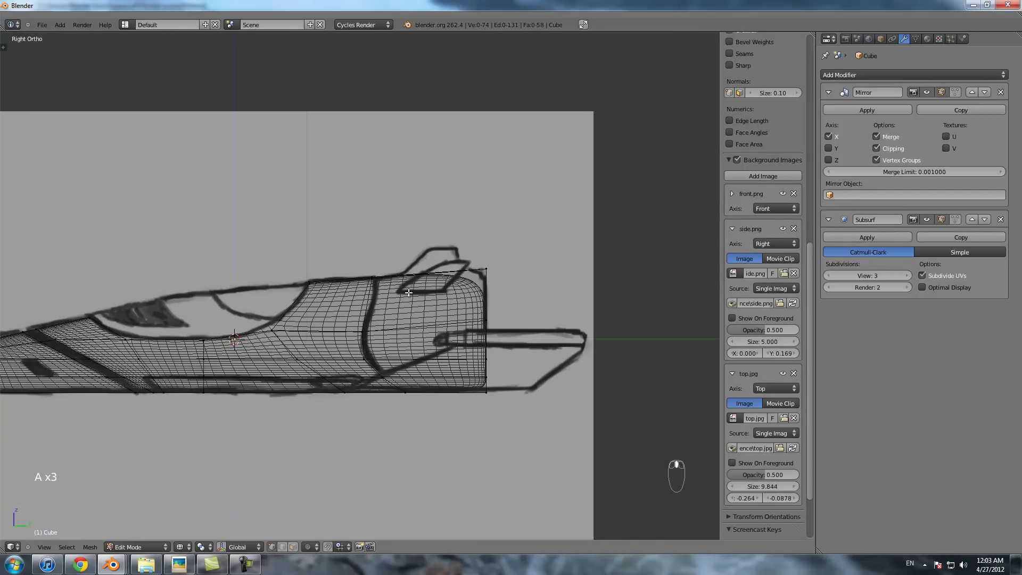
pyautogui.hotkey('ctrl', 'r')
pyautogui.click(369, 297)
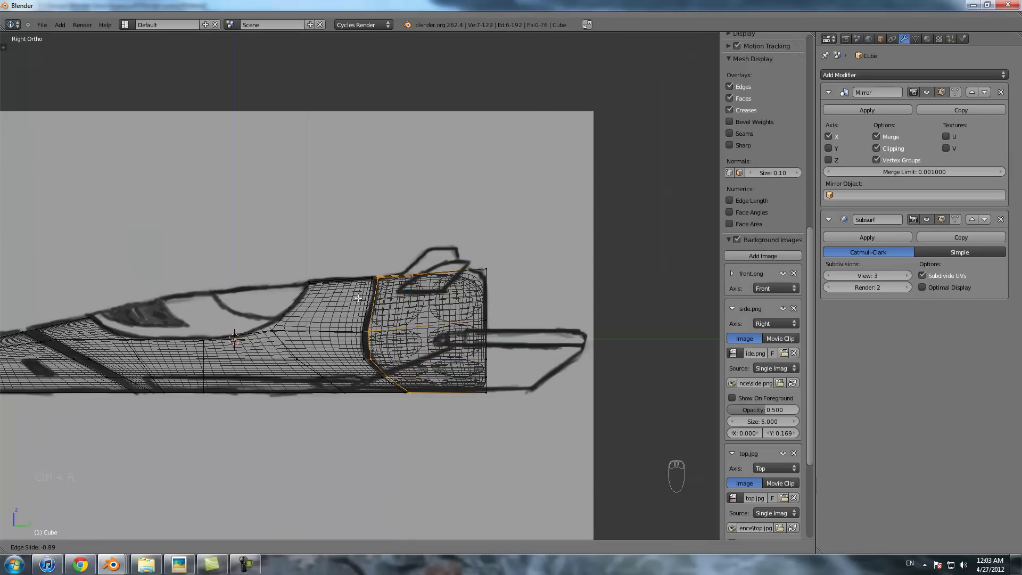
pyautogui.click(360, 298)
pyautogui.scroll(4, 388, 346)
pyautogui.scroll(2, 394, 359)
# - Select only the new loop's two side vertices and nudge them to follow the curve of the rear panel line
pyautogui.press('a')
pyautogui.press('b')
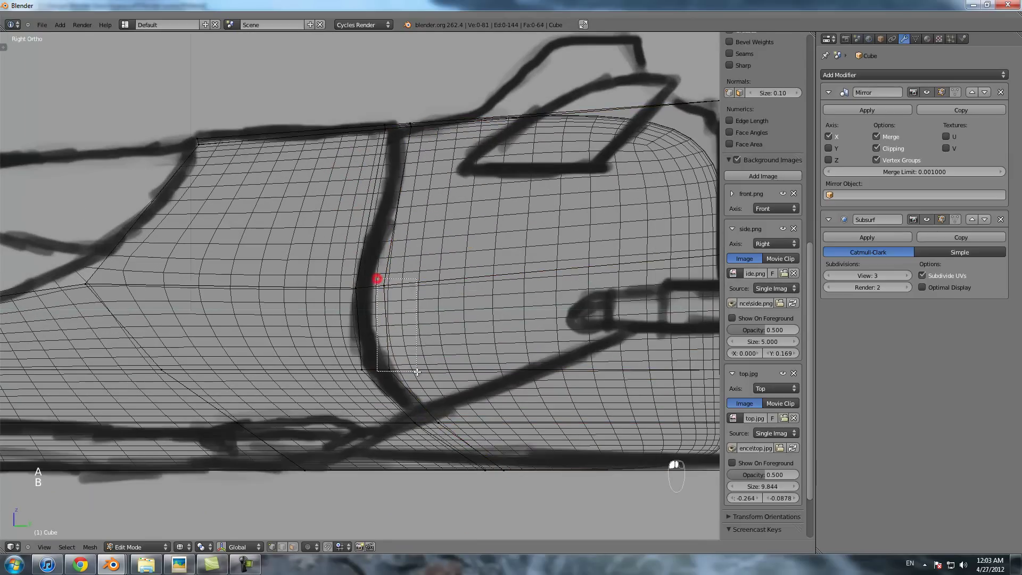
pyautogui.moveTo(375, 356); pyautogui.dragTo(407, 379)
pyautogui.press('g')
pyautogui.click(414, 373)
pyautogui.press('z')
pyautogui.scroll(-3, 430, 371)
pyautogui.press('z')
pyautogui.moveTo(406, 291); pyautogui.dragTo(420, 292, button='middle')
pyautogui.press('z')
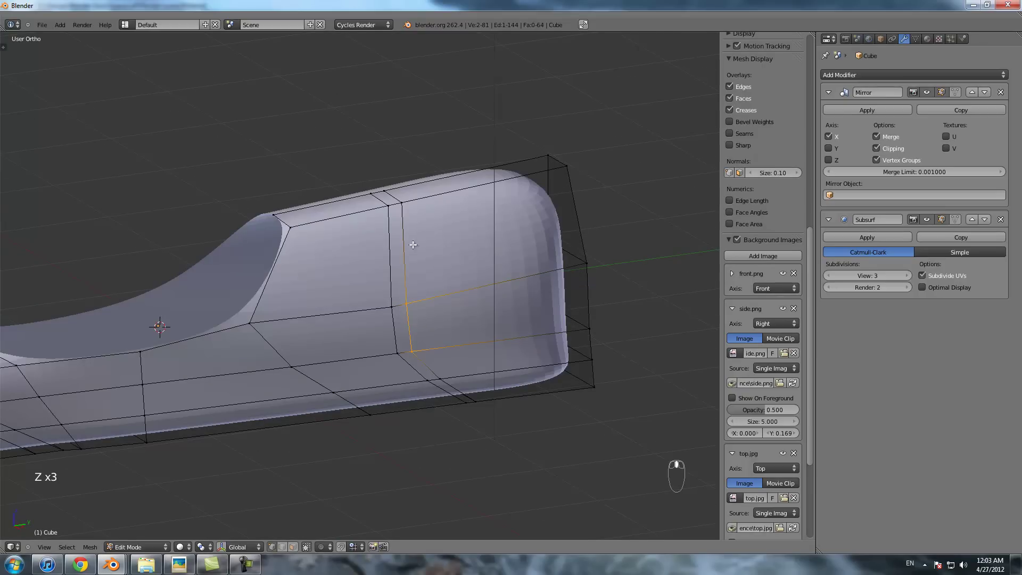
pyautogui.scroll(-2, 383, 265)
pyautogui.keyDown('shift'); pyautogui.moveTo(57, 379); pyautogui.dragTo(263, 349, button='middle'); pyautogui.keyUp('shift')
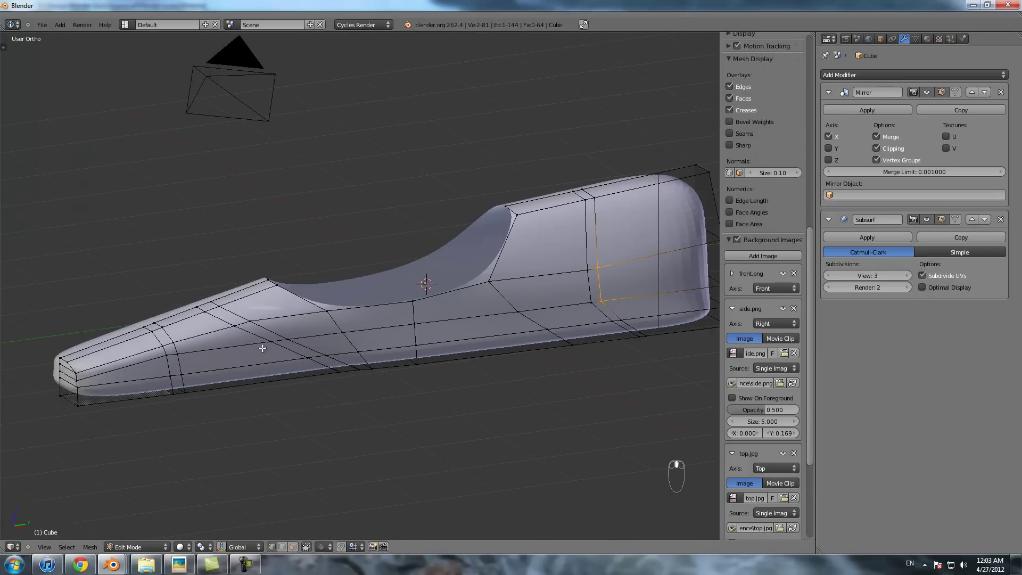
# - Select the two narrow face loops along the nose's straight and diagonal panel lines and delete their faces
pyautogui.click(293, 547)
pyautogui.keyDown('alt'); pyautogui.rightClick(182, 352); pyautogui.keyUp('alt')
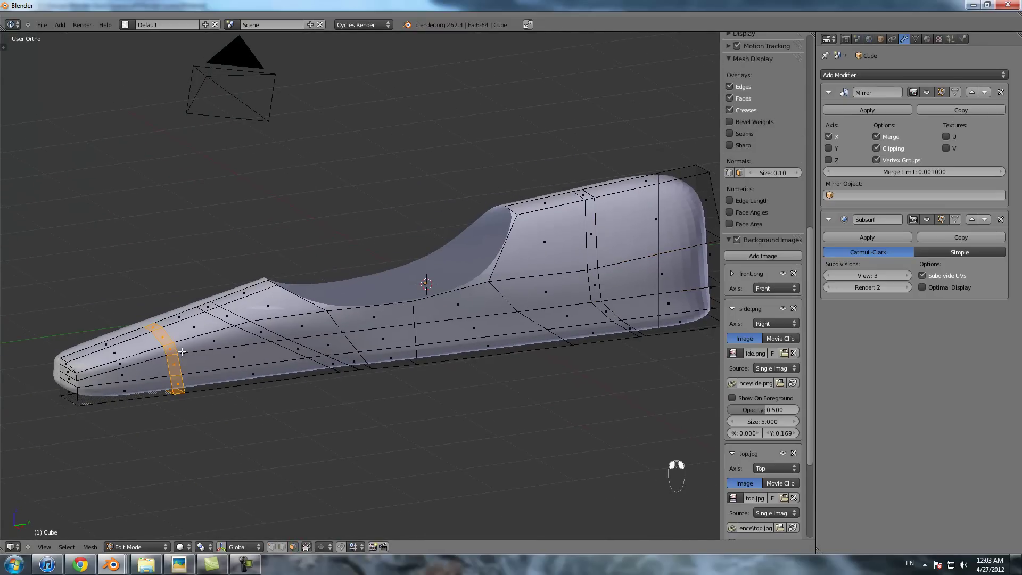
pyautogui.keyDown('alt'); pyautogui.keyDown('shift'); pyautogui.rightClick(242, 325); pyautogui.keyUp('shift'); pyautogui.keyUp('alt')
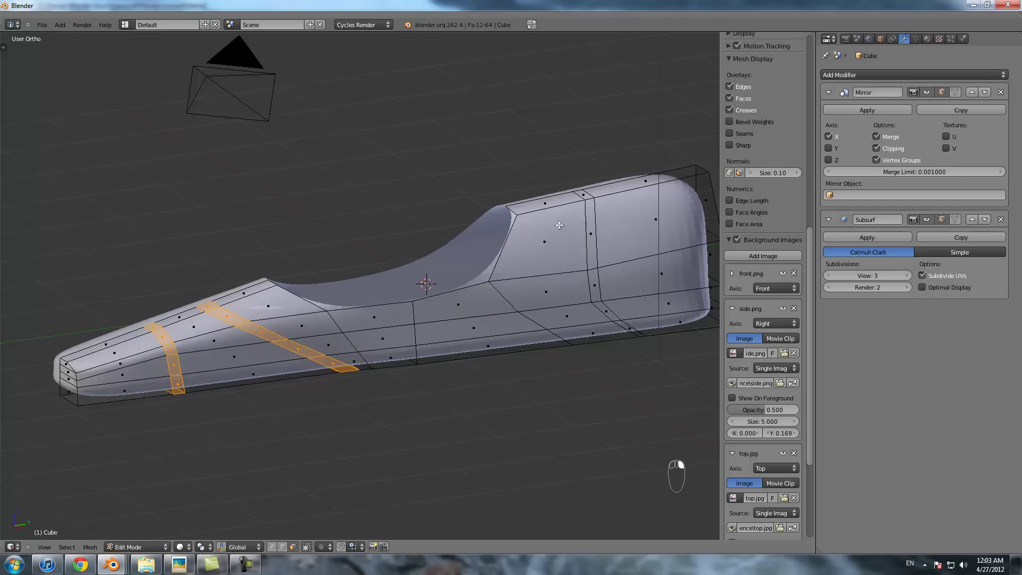
pyautogui.press('Tab')
pyautogui.press('Tab')
pyautogui.press('Tab')
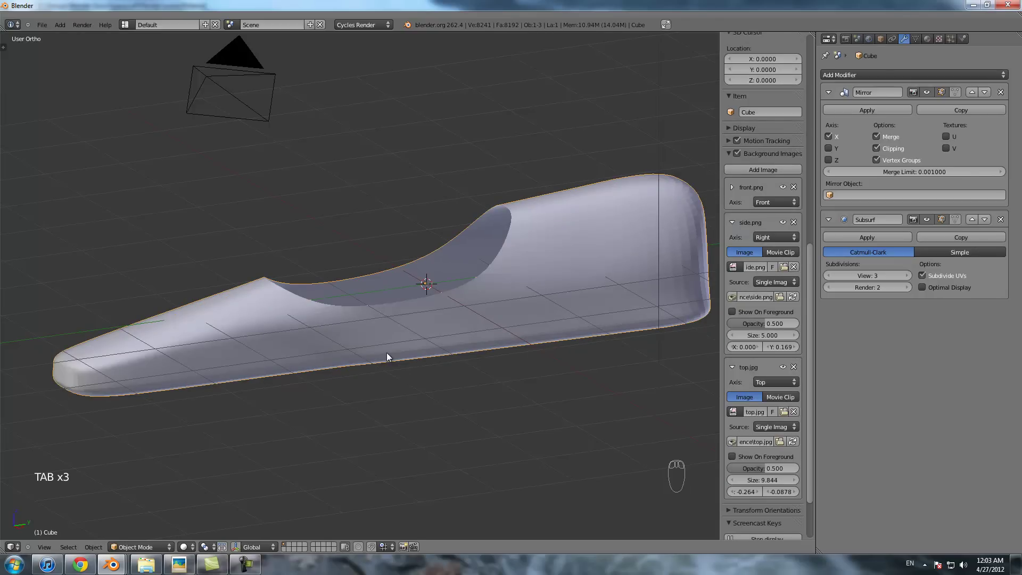
pyautogui.press('Tab')
pyautogui.press('x')
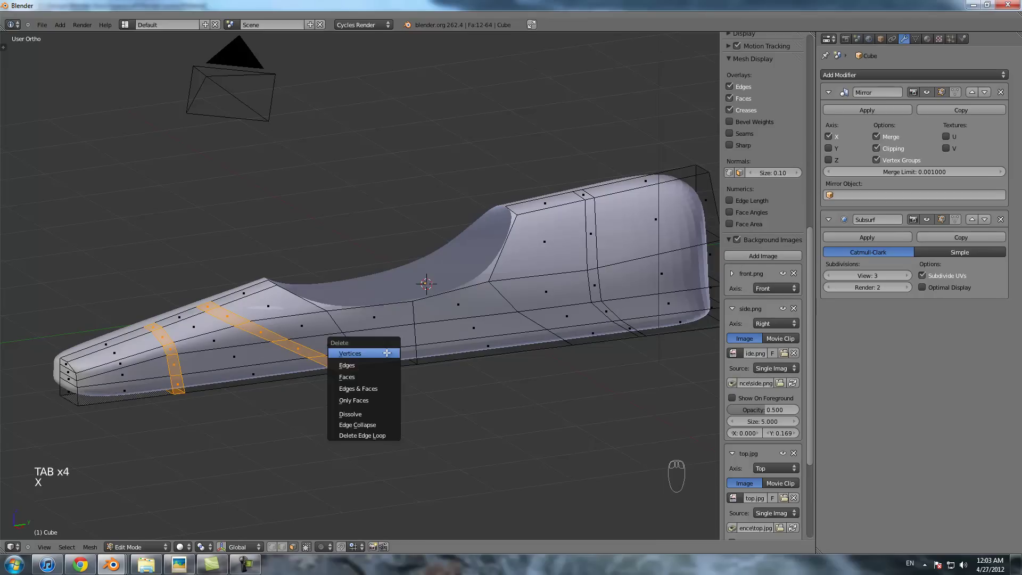
pyautogui.click(368, 373)
pyautogui.press('Tab')
pyautogui.press('Tab')
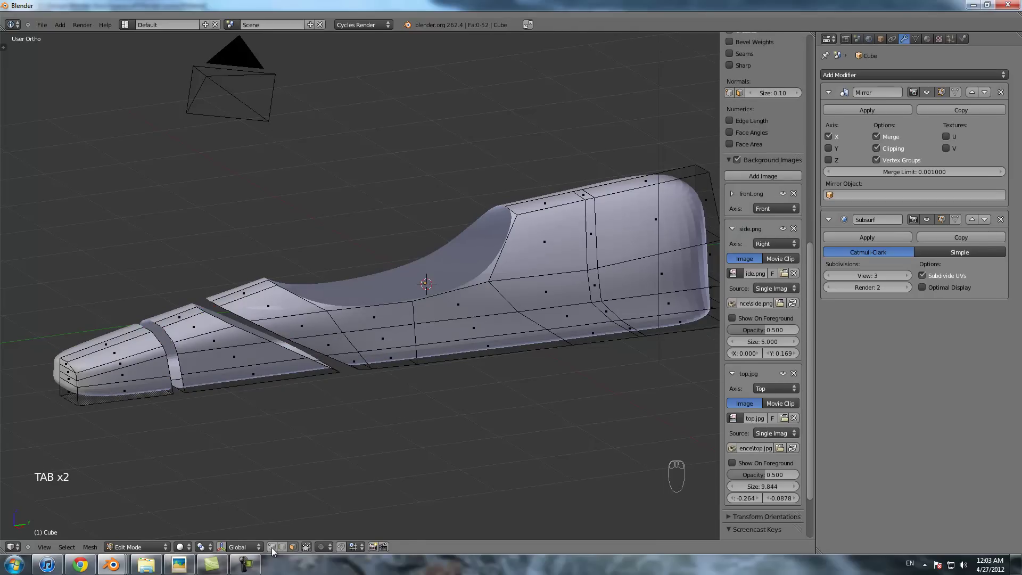
# - Try a lengthwise edge loop along the lower hull side, and undo it together with the face deletion
pyautogui.hotkey('ctrl', 'r')
pyautogui.click(353, 341)
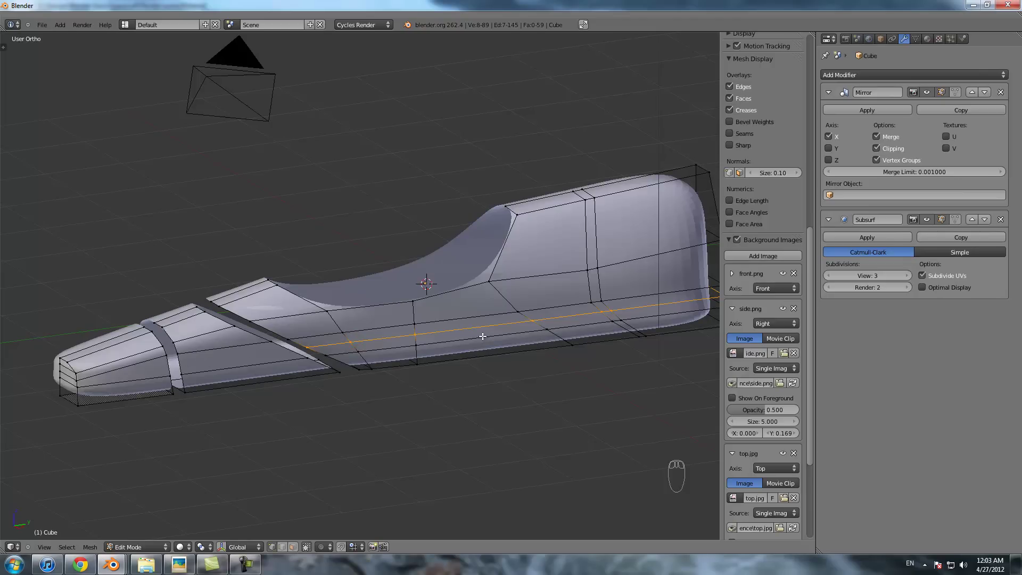
pyautogui.hotkey('ctrl', 'z')
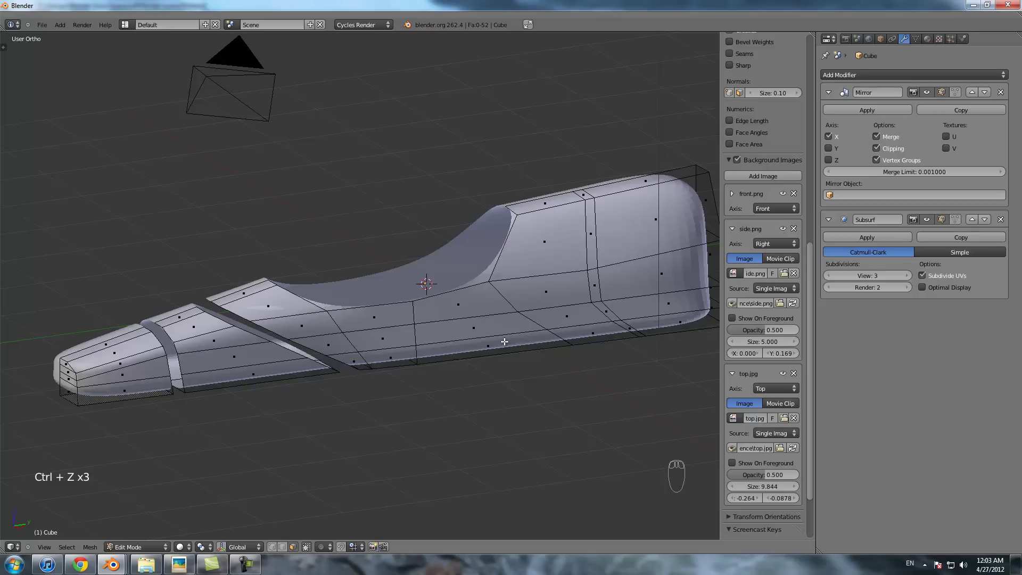
pyautogui.hotkey('ctrl', 'z')
pyautogui.hotkey('ctrl', 'z')
# - In the wireframe side view, select only the two mid-height vertices at the front panel line and move them vertically
pyautogui.press('Tab')
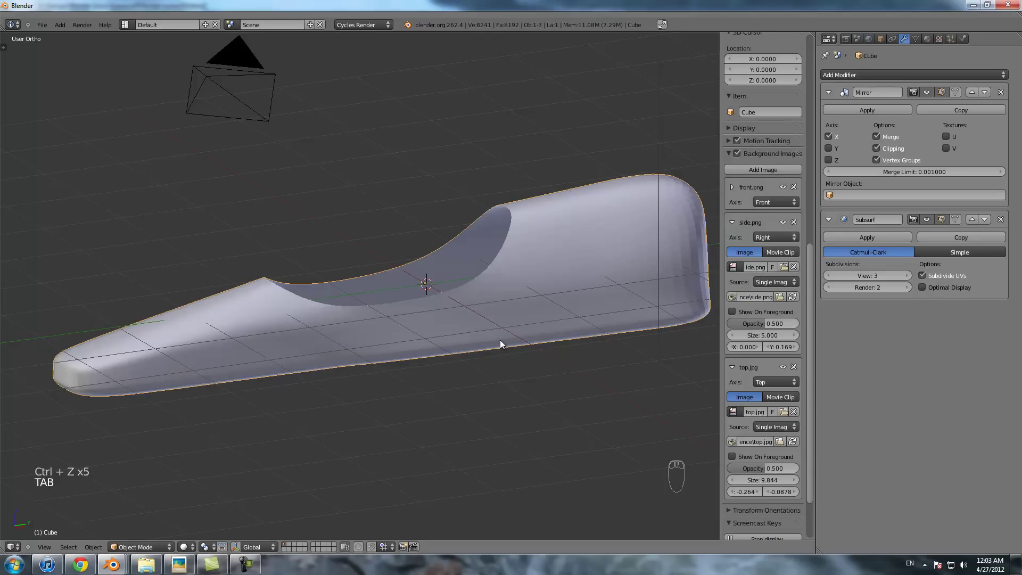
pyautogui.press('KP_1')
pyautogui.press('KP_3')
pyautogui.press('Tab')
pyautogui.press('z')
pyautogui.keyDown('shift'); pyautogui.moveTo(378, 315); pyautogui.dragTo(450, 324, button='middle'); pyautogui.keyUp('shift')
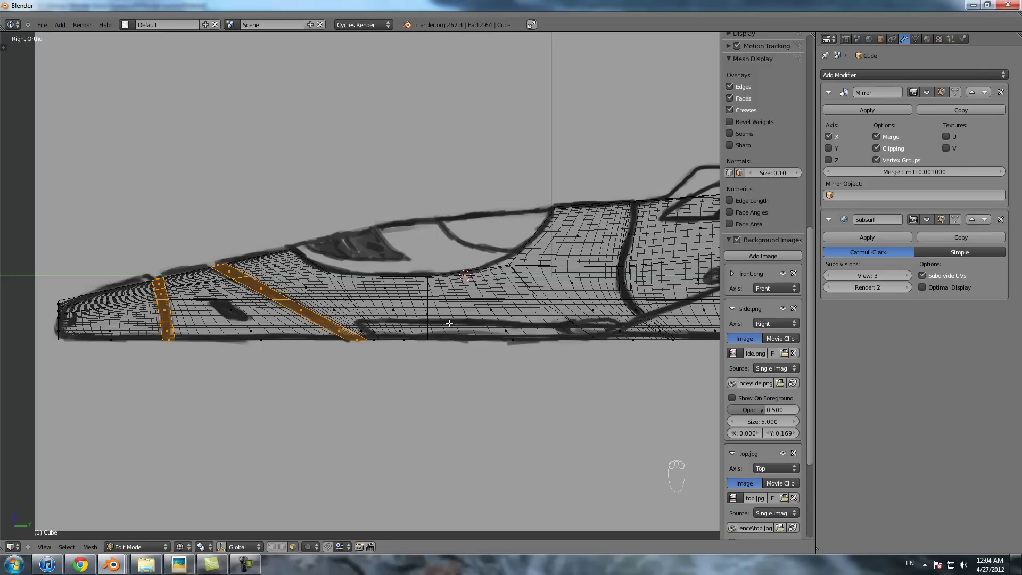
pyautogui.keyDown('shift'); pyautogui.moveTo(246, 305); pyautogui.dragTo(402, 311, button='middle'); pyautogui.keyUp('shift')
pyautogui.scroll(5, 385, 400)
pyautogui.click(273, 547)
pyautogui.press('a')
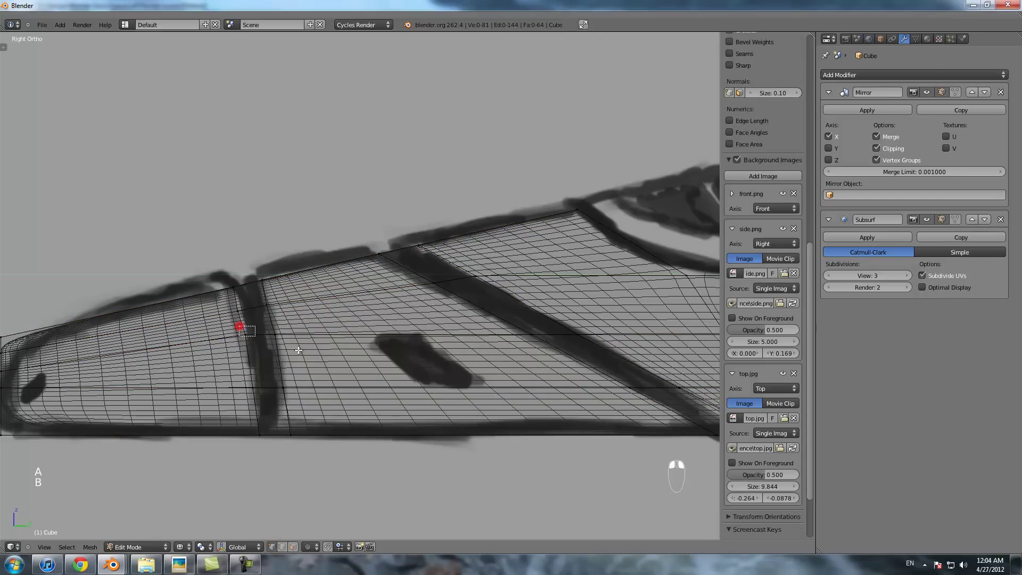
pyautogui.moveTo(298, 349); pyautogui.dragTo(297, 350)
pyautogui.press('g')
pyautogui.press('z')
pyautogui.click(298, 354)
# - Rotate the two front panel-line vertices slightly and move them to fit the line of the side reference
pyautogui.press('r')
pyautogui.click(313, 348)
pyautogui.scroll(-4, 313, 348)
pyautogui.keyDown('shift'); pyautogui.moveTo(368, 356); pyautogui.dragTo(280, 341, button='middle'); pyautogui.keyUp('shift')
pyautogui.scroll(2, 280, 337)
pyautogui.press('g')
pyautogui.middleClick(281, 339)
pyautogui.click(280, 341)
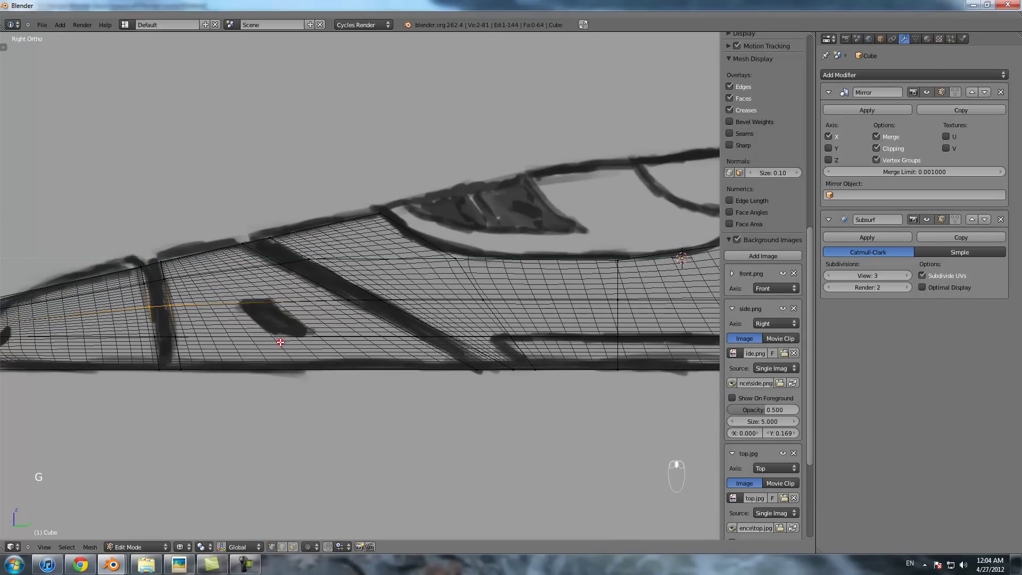
pyautogui.press('g')
pyautogui.scroll(3, 287, 333)
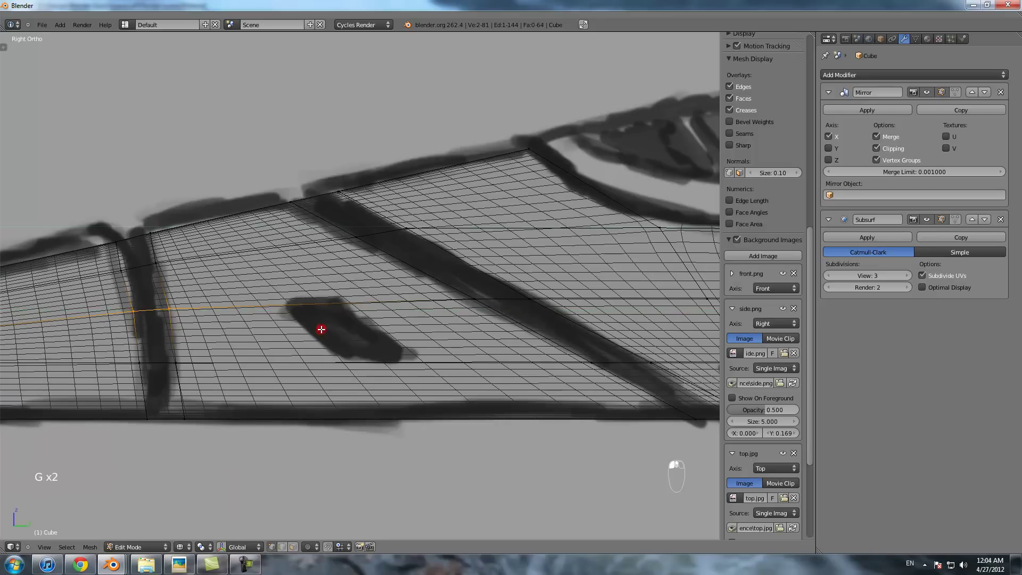
pyautogui.scroll(-3, 201, 301)
# - Examine the hull's subdivided wireframe against the side reference from the nose back to the rear end
pyautogui.press('Tab')
pyautogui.scroll(-4, 596, 288)
pyautogui.keyDown('shift'); pyautogui.moveTo(524, 280); pyautogui.dragTo(345, 283, button='middle'); pyautogui.keyUp('shift')
pyautogui.scroll(2, 394, 290)
pyautogui.keyDown('shift'); pyautogui.moveTo(490, 301); pyautogui.dragTo(256, 315, button='middle'); pyautogui.keyUp('shift')
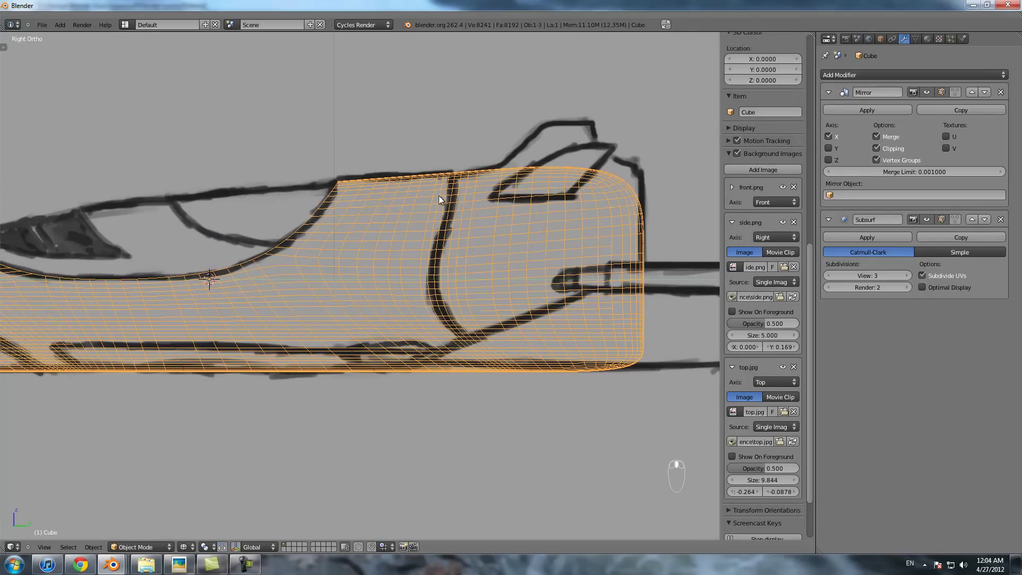
pyautogui.press('Tab')
pyautogui.scroll(-3, 444, 266)
pyautogui.keyDown('shift'); pyautogui.moveTo(499, 287); pyautogui.dragTo(381, 294, button='middle'); pyautogui.keyUp('shift')
pyautogui.scroll(2, 397, 291)
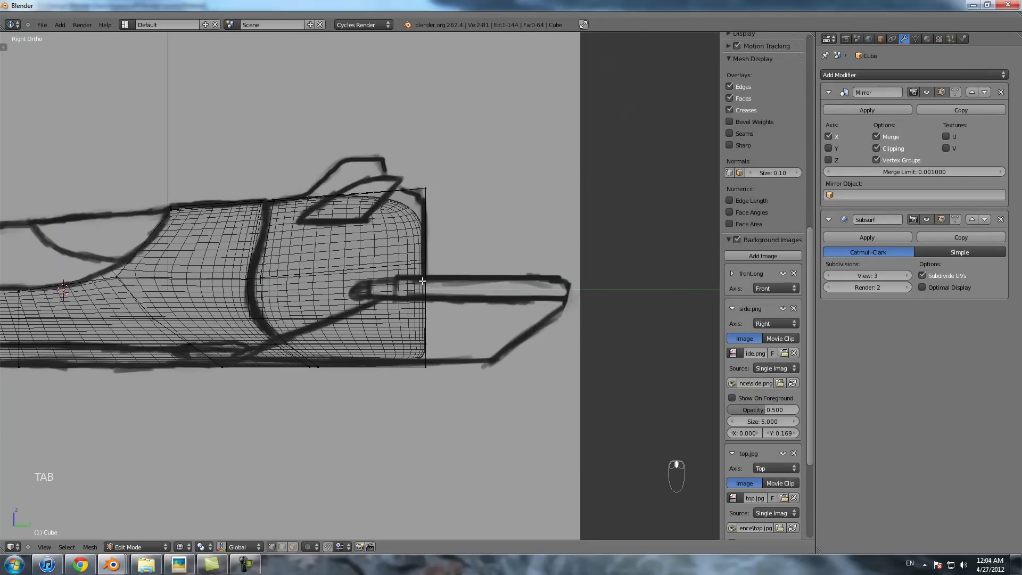
# - Select the vertices at the hull's rear end and delete the faces closing it, leaving the back open
pyautogui.press('a')
pyautogui.press('a')
pyautogui.press('a')
pyautogui.press('b')
pyautogui.moveTo(415, 143); pyautogui.dragTo(464, 426)
pyautogui.moveTo(457, 342)
pyautogui.mouseDown(button='middle')
pyautogui.moveTo(416, 304)
pyautogui.moveTo(434, 306)
pyautogui.mouseUp(button='middle')
pyautogui.press('x')
pyautogui.click(421, 310)
pyautogui.press('Tab')
pyautogui.press('z')
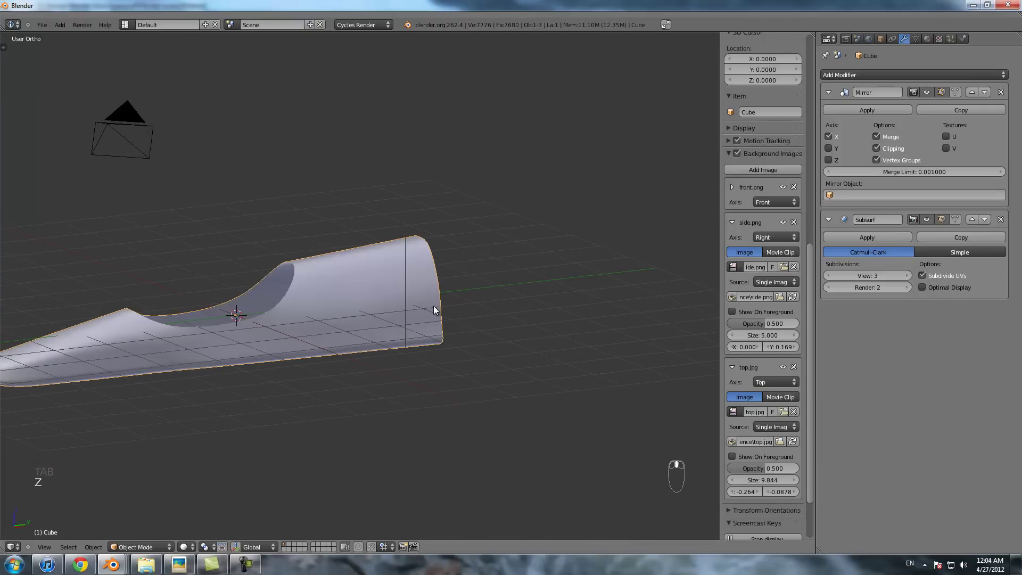
# - Compare the hull's open rear end and cockpit outline with the side reference drawing
pyautogui.press('KP_3')
pyautogui.press('z')
pyautogui.scroll(3, 433, 298)
pyautogui.scroll(-3, 434, 275)
pyautogui.keyDown('shift'); pyautogui.moveTo(372, 279); pyautogui.dragTo(443, 280, button='middle'); pyautogui.keyUp('shift')
pyautogui.scroll(3, 443, 280)
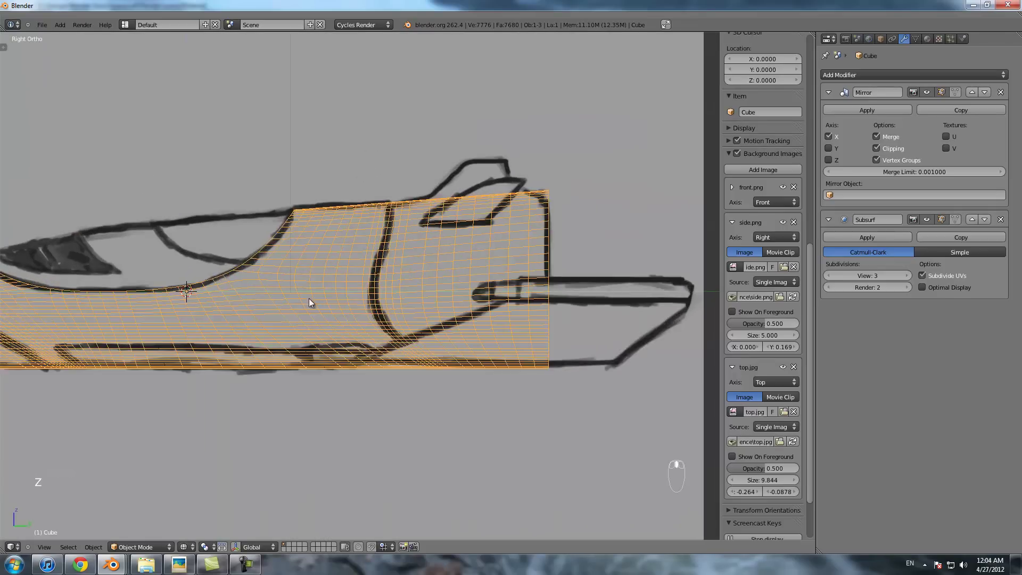
pyautogui.keyDown('shift'); pyautogui.moveTo(69, 315); pyautogui.dragTo(244, 324, button='middle'); pyautogui.keyUp('shift')
pyautogui.scroll(-2, 251, 319)
pyautogui.scroll(2, 349, 327)
# - Duplicate the two vertices at the cockpit opening's front tip and place the copy slightly behind and above them
pyautogui.press('Tab')
pyautogui.scroll(1, 350, 327)
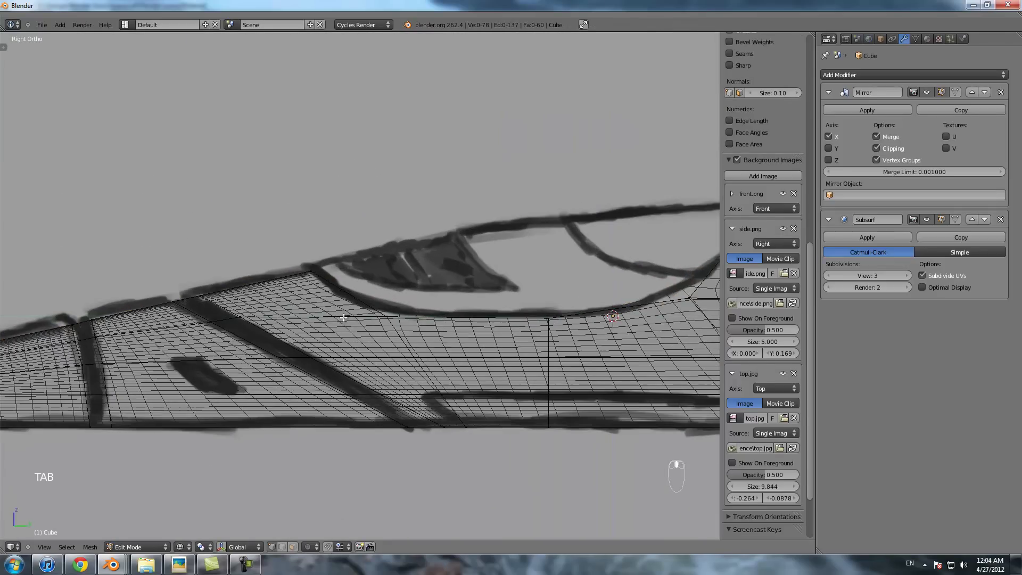
pyautogui.scroll(4, 318, 272)
pyautogui.moveTo(273, 273); pyautogui.dragTo(279, 276)
pyautogui.scroll(-5, 304, 279)
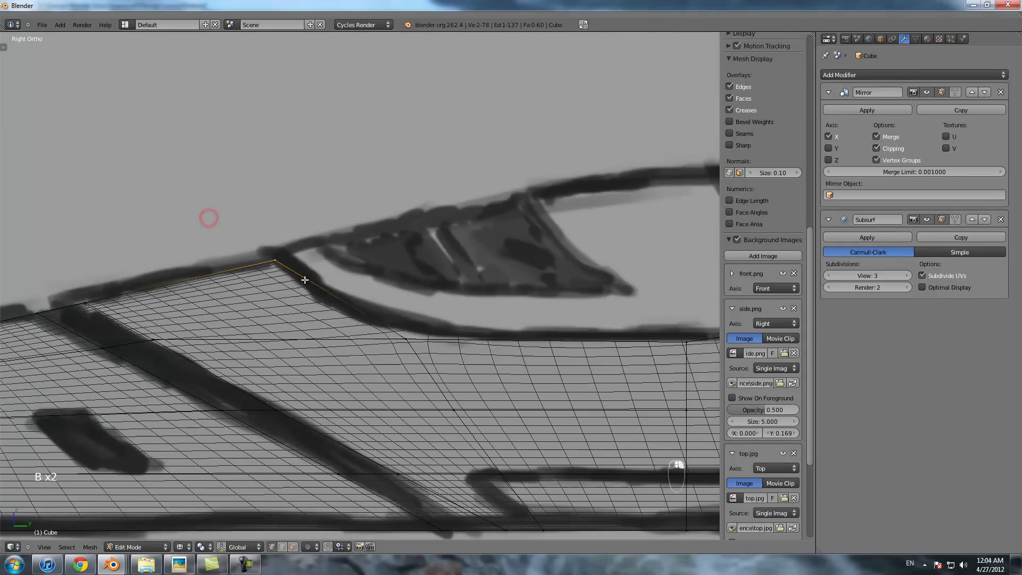
pyautogui.scroll(3, 343, 294)
pyautogui.hotkey('shift', 'd')
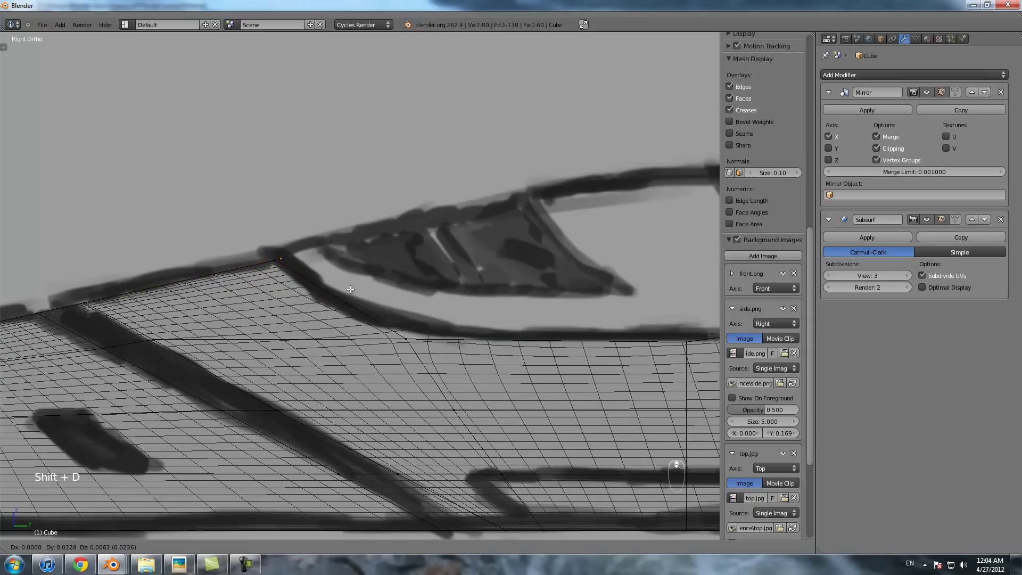
pyautogui.moveTo(315, 280); pyautogui.dragTo(333, 285, button='middle')
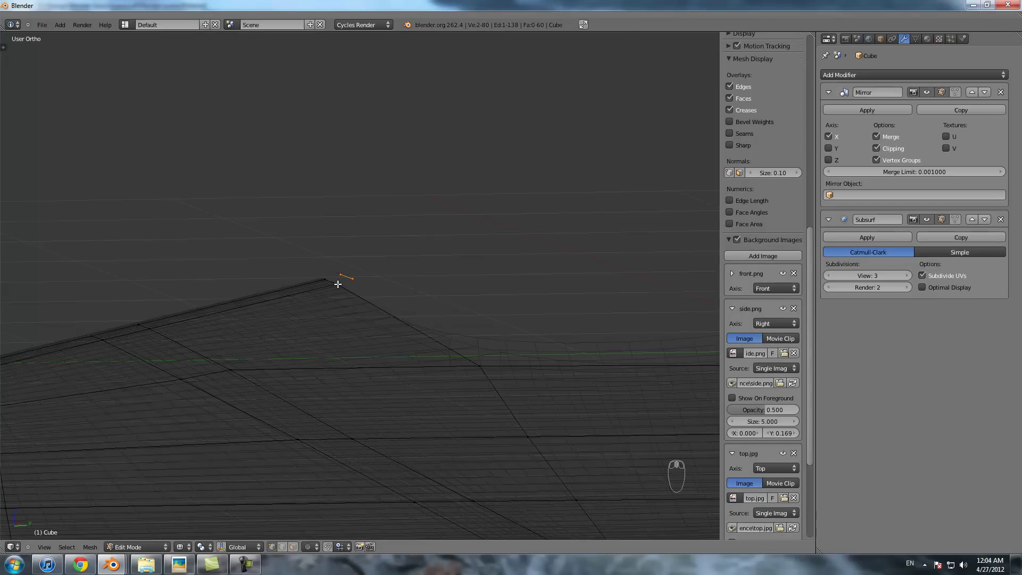
pyautogui.press('KP_3')
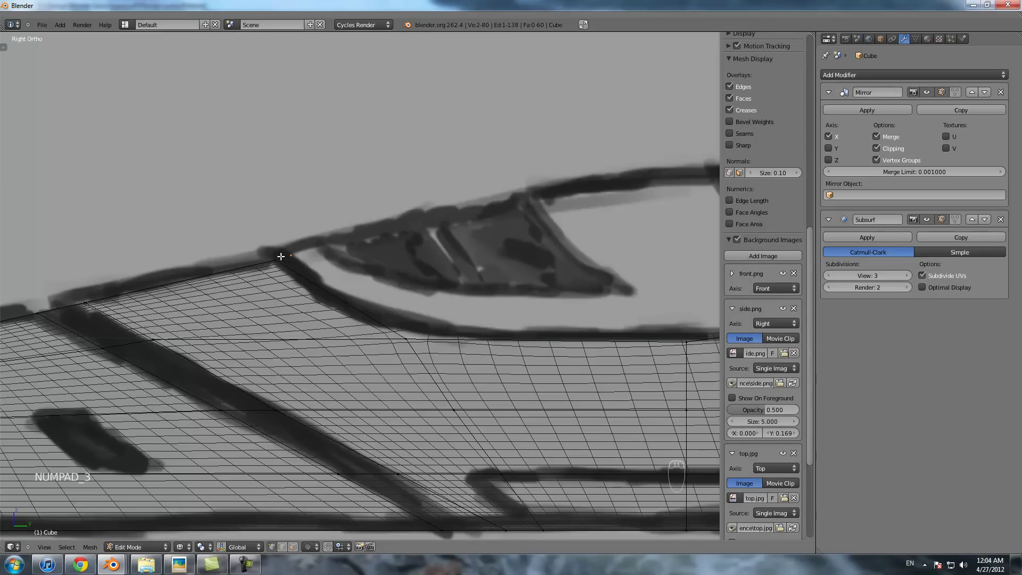
pyautogui.moveTo(281, 256); pyautogui.dragTo(305, 290, button='middle')
pyautogui.press('KP_3')
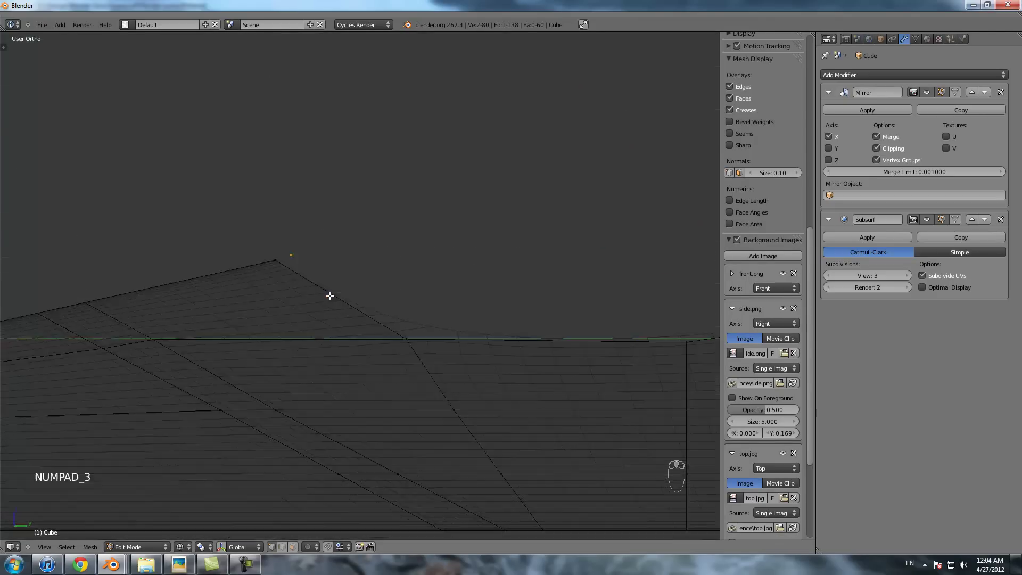
# - Extrude the duplicated edge rearward along the canopy's top line, and extrude the new face's side edge down along the cockpit rim
pyautogui.press('e')
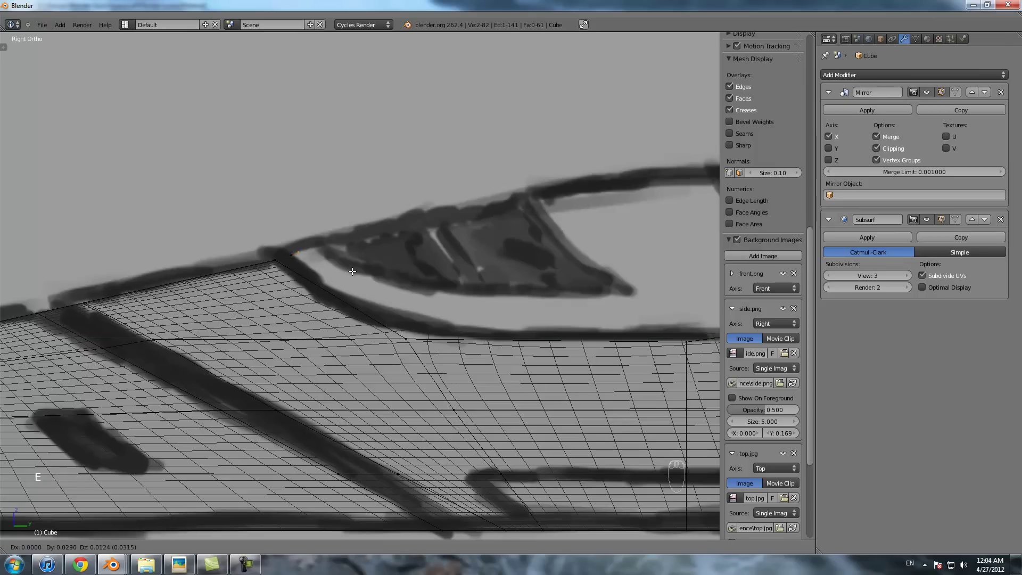
pyautogui.click(368, 266)
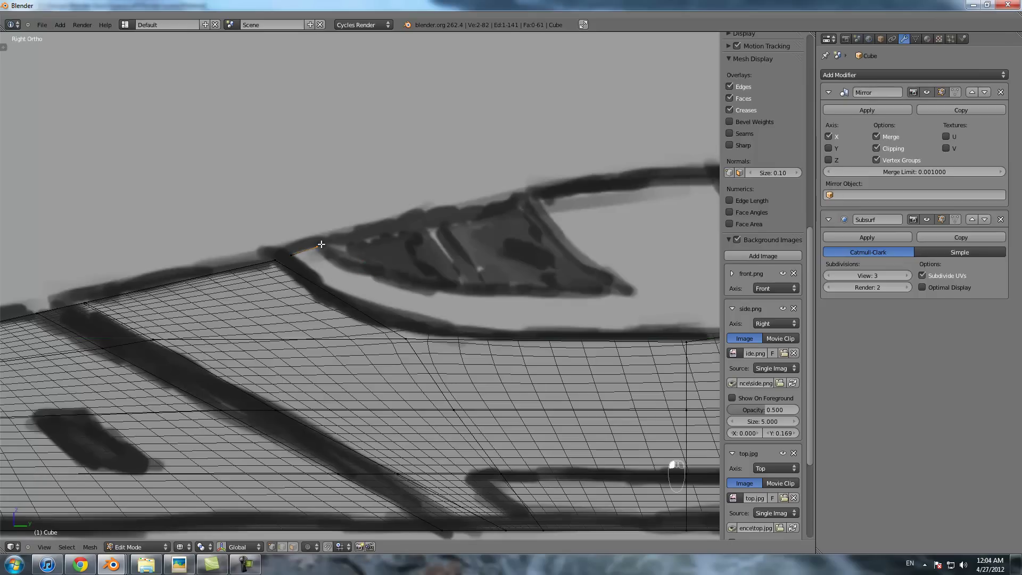
pyautogui.moveTo(310, 257); pyautogui.dragTo(388, 279, button='middle')
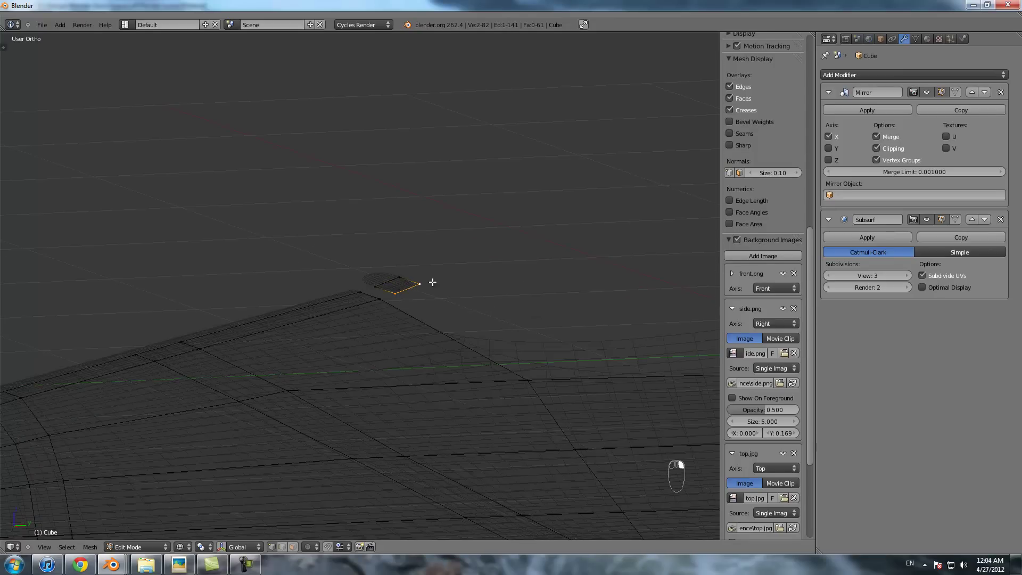
pyautogui.press('KP_3')
pyautogui.press('e')
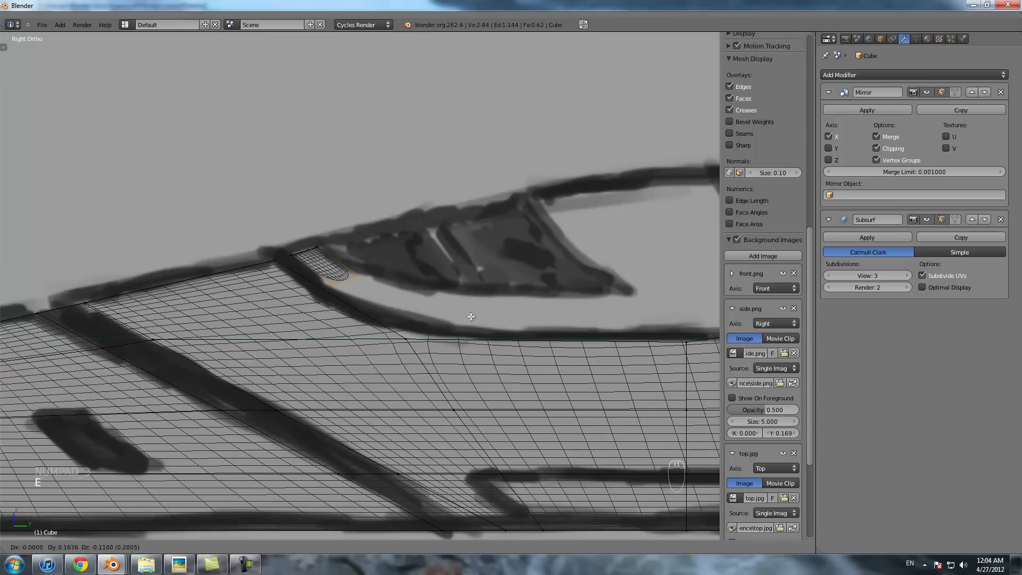
pyautogui.click(543, 352)
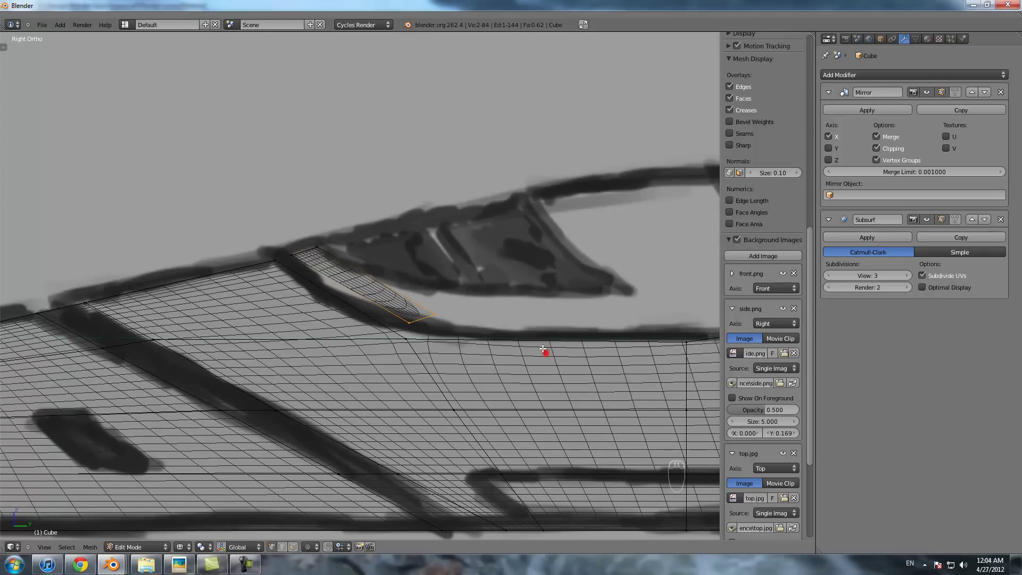
# - Move the extruded strip's upper rear vertex up to the lower edge of the dark window shape
pyautogui.rightClick(426, 302)
pyautogui.press('g')
pyautogui.click(418, 284)
pyautogui.rightClick(409, 334)
pyautogui.rightClick(410, 322)
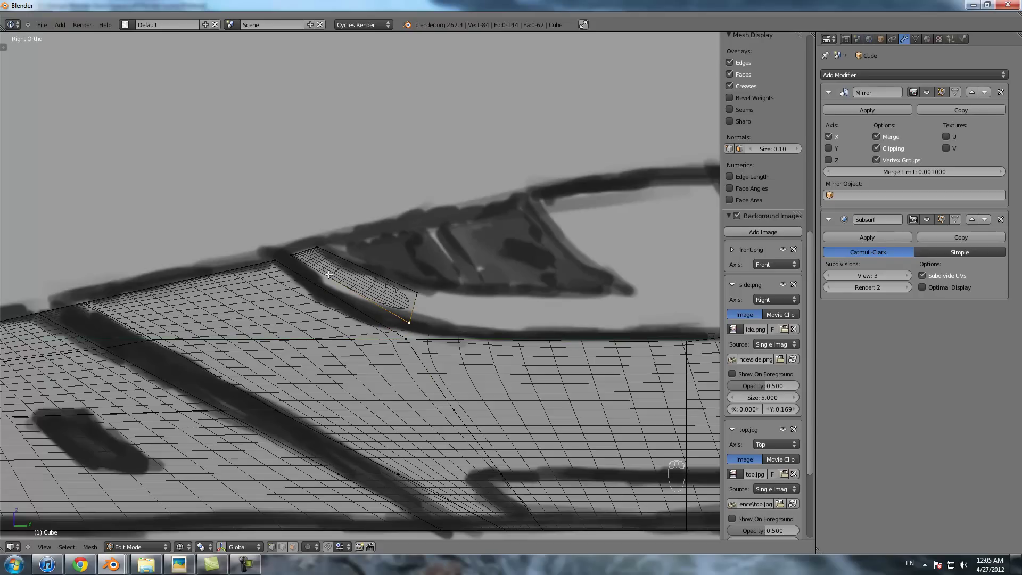
pyautogui.keyDown('shift'); pyautogui.rightClick(419, 295); pyautogui.keyUp('shift')
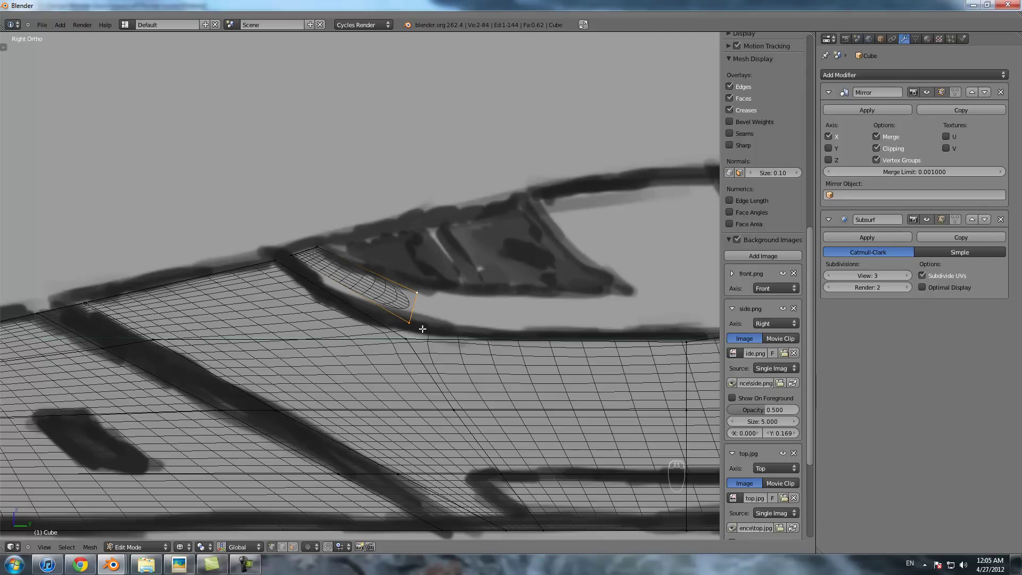
pyautogui.rightClick(409, 337)
pyautogui.rightClick(408, 337)
pyautogui.rightClick(408, 337)
pyautogui.rightClick(408, 337)
pyautogui.rightClick(409, 337)
pyautogui.rightClick(409, 339)
pyautogui.rightClick(408, 341)
pyautogui.rightClick(406, 343)
pyautogui.rightClick(405, 343)
# - Move the strip's rear end edge outward along X to the cockpit's side outline in the front reference
pyautogui.rightClick(407, 310)
pyautogui.keyDown('shift'); pyautogui.rightClick(412, 297); pyautogui.keyUp('shift')
pyautogui.scroll(-3, 426, 310)
pyautogui.press('KP_1')
pyautogui.keyDown('shift'); pyautogui.moveTo(480, 310); pyautogui.dragTo(272, 304, button='middle'); pyautogui.keyUp('shift')
pyautogui.scroll(2, 293, 304)
pyautogui.scroll(3, 293, 303)
pyautogui.press('g')
pyautogui.press('x')
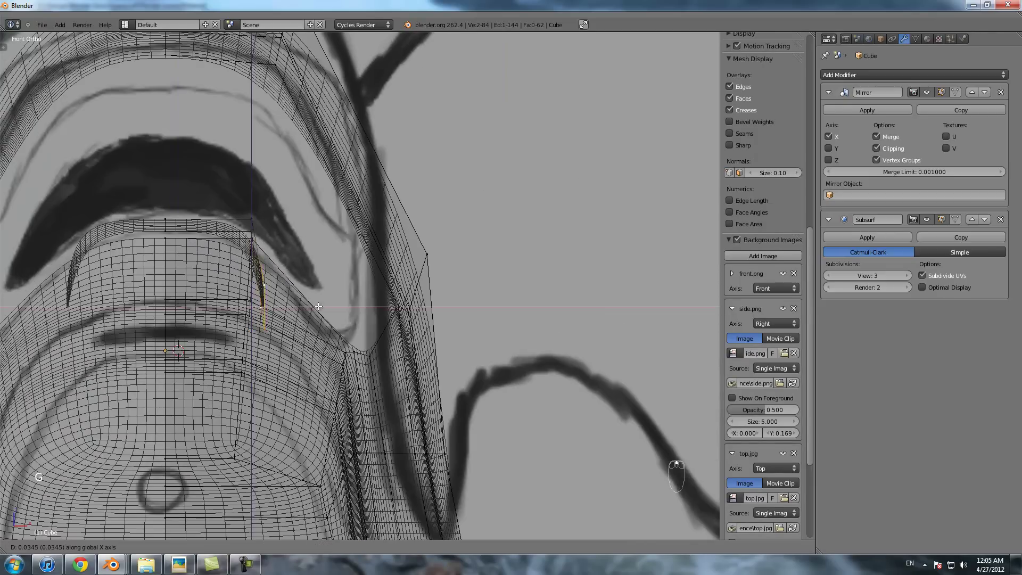
pyautogui.click(388, 320)
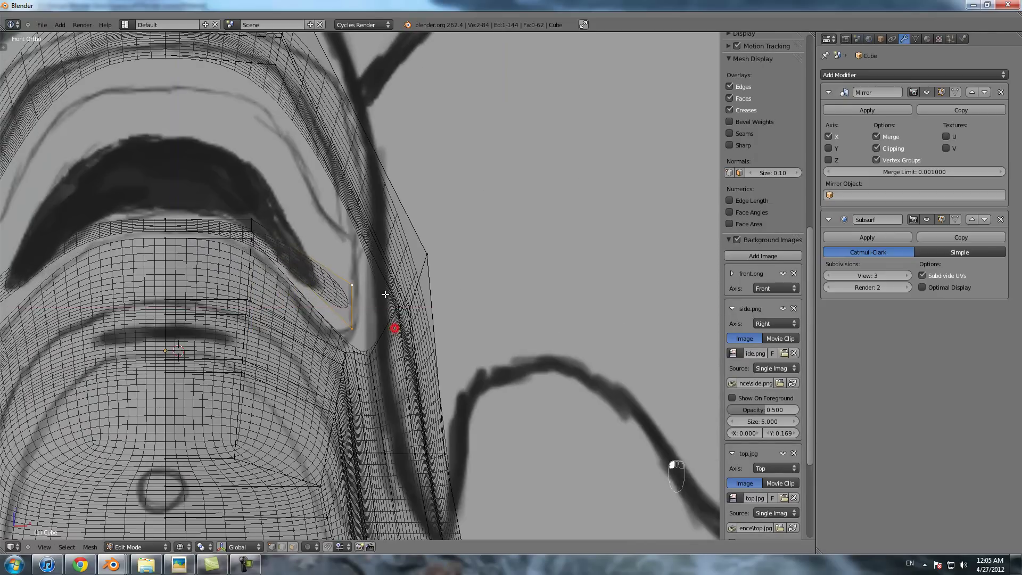
# - Switch to solid shading and shift the strip's upper rear vertex along a single axis to refine its curve
pyautogui.scroll(-6, 386, 308)
pyautogui.scroll(5, 383, 289)
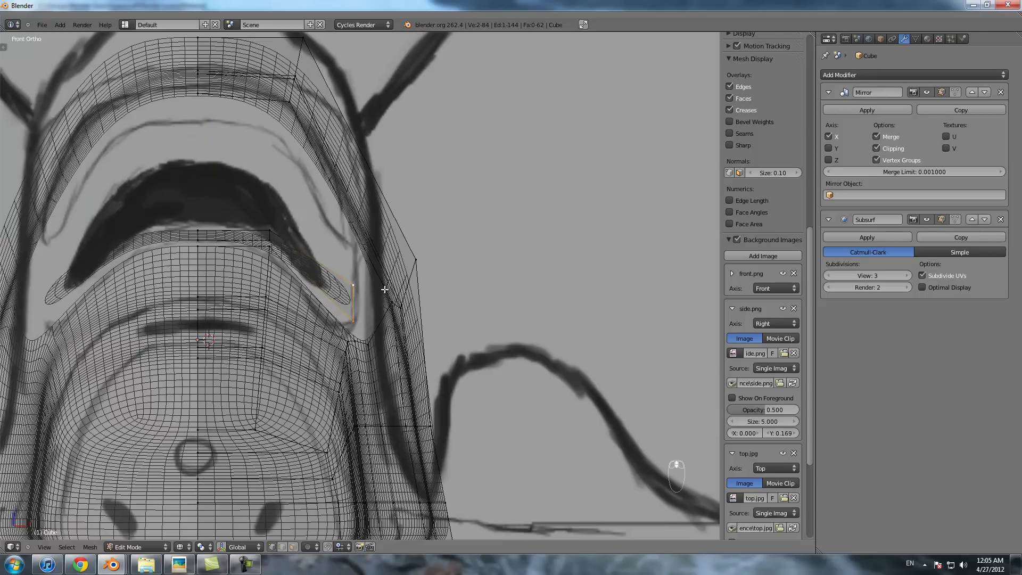
pyautogui.scroll(-3, 364, 350)
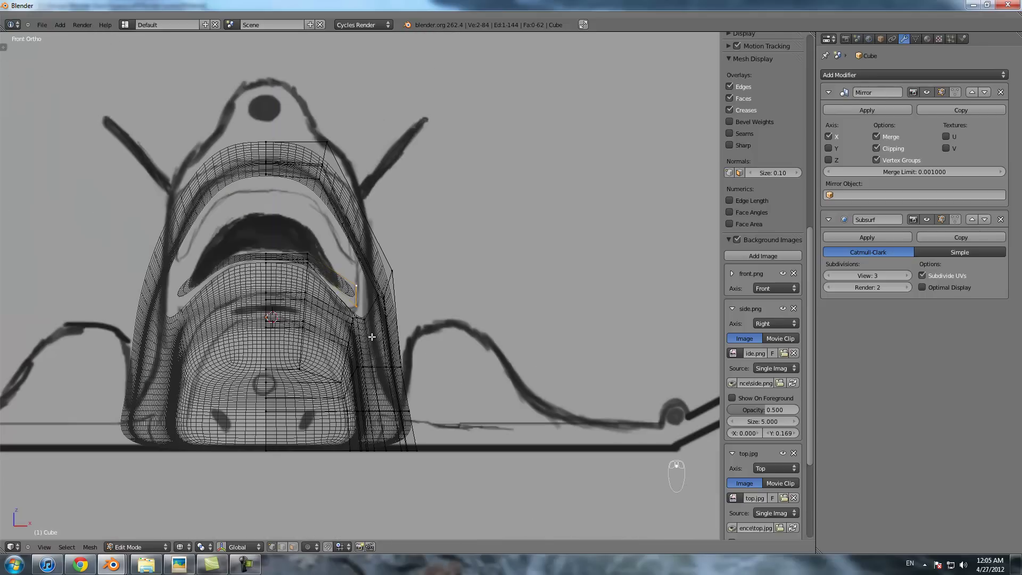
pyautogui.scroll(4, 372, 337)
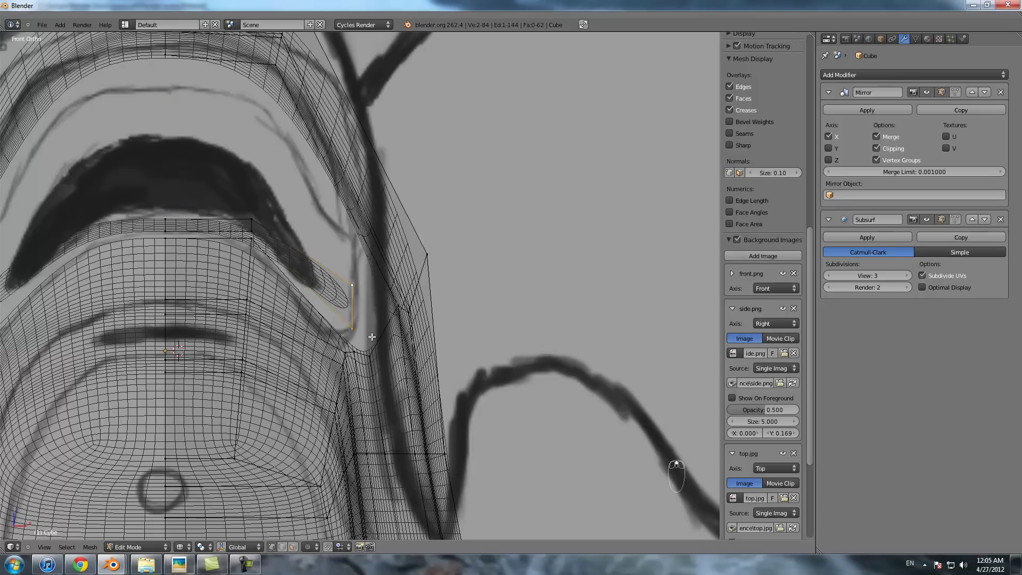
pyautogui.scroll(-3, 371, 337)
pyautogui.moveTo(372, 336); pyautogui.dragTo(303, 338, button='middle')
pyautogui.press('z')
pyautogui.scroll(2, 356, 285)
pyautogui.scroll(-3, 356, 285)
pyautogui.moveTo(355, 286); pyautogui.dragTo(468, 316, button='middle')
pyautogui.scroll(3, 348, 297)
pyautogui.rightClick(391, 248)
pyautogui.press('g')
pyautogui.middleClick(417, 248)
pyautogui.click(414, 245)
pyautogui.moveTo(414, 245); pyautogui.dragTo(359, 270, button='middle')
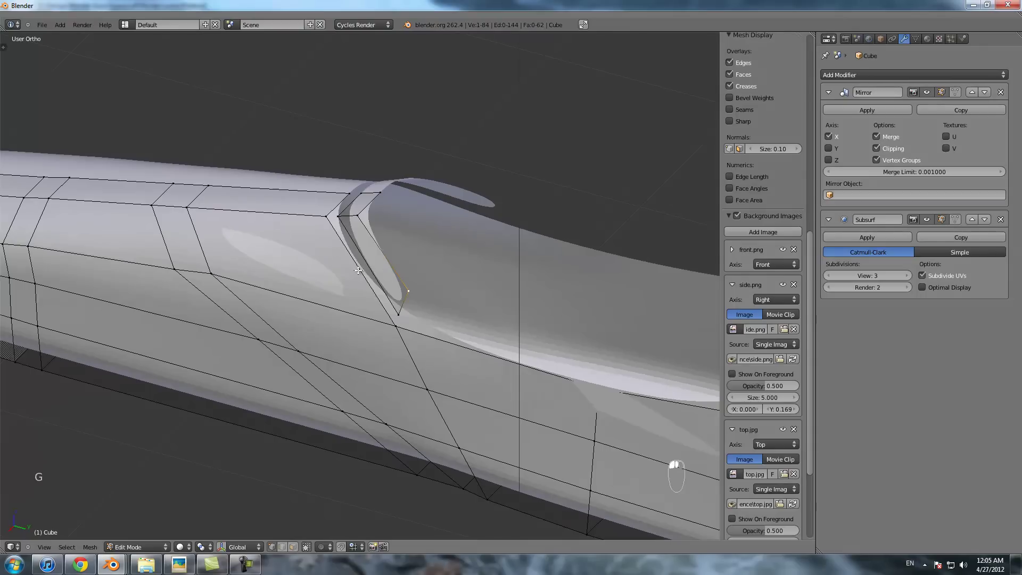
# - Extrude the strip's end edge rearward under the dark window, and shift its upper vertex forward to the window's rear tip
pyautogui.rightClick(407, 301)
pyautogui.rightClick(400, 311)
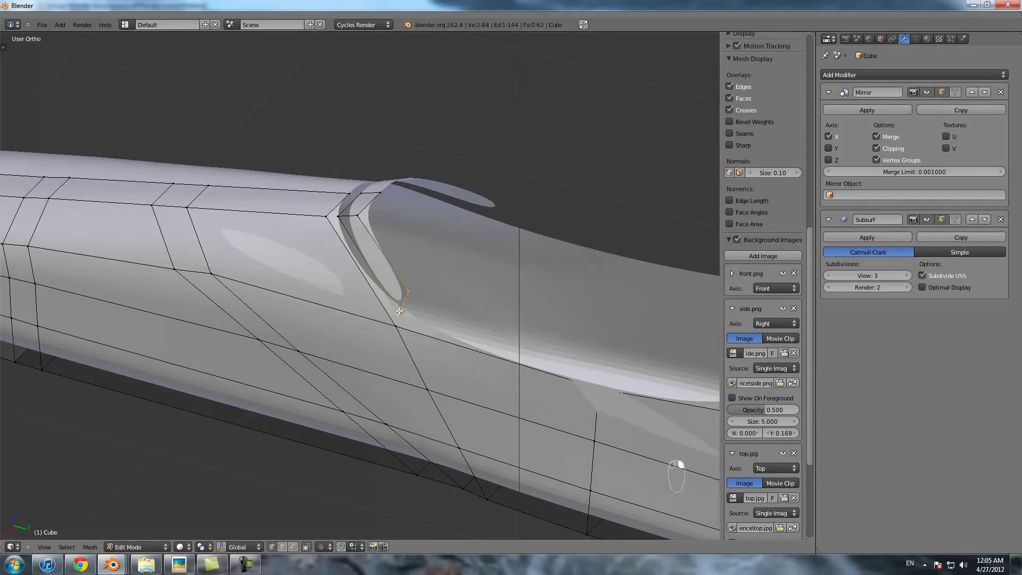
pyautogui.press('KP_3')
pyautogui.press('z')
pyautogui.keyDown('shift'); pyautogui.moveTo(400, 311); pyautogui.dragTo(353, 297, button='middle'); pyautogui.keyUp('shift')
pyautogui.press('e')
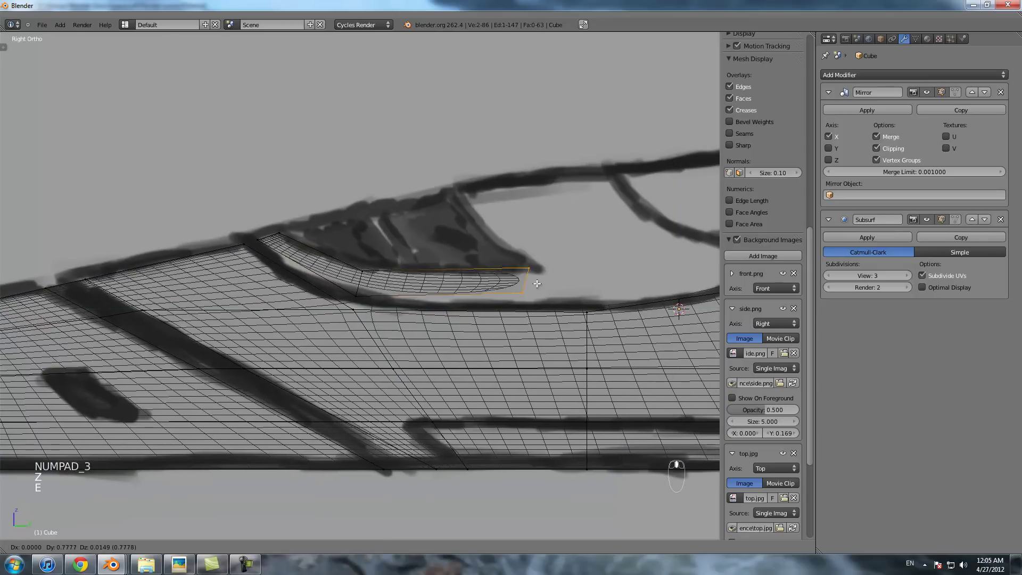
pyautogui.click(581, 289)
pyautogui.rightClick(593, 278)
pyautogui.press('g')
pyautogui.middleClick(586, 278)
pyautogui.click(548, 278)
# - Extrude the strip's end edge to the back of the cockpit rim and lower its upper vertex onto the canopy outline
pyautogui.scroll(-3, 572, 285)
pyautogui.keyDown('shift'); pyautogui.moveTo(573, 285); pyautogui.dragTo(443, 299, button='middle'); pyautogui.keyUp('shift')
pyautogui.scroll(1, 381, 299)
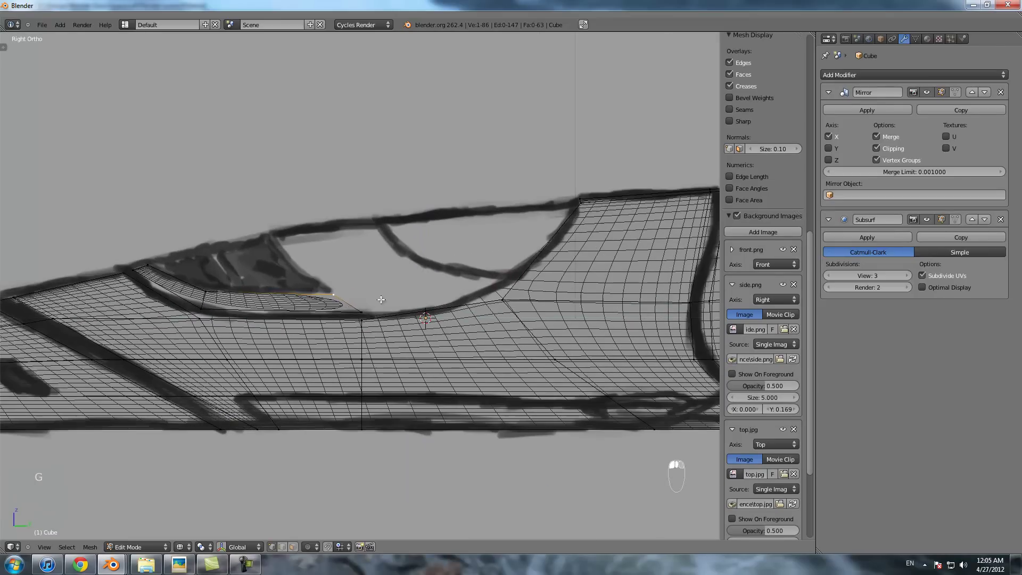
pyautogui.keyDown('shift'); pyautogui.rightClick(336, 294); pyautogui.keyUp('shift')
pyautogui.press('e')
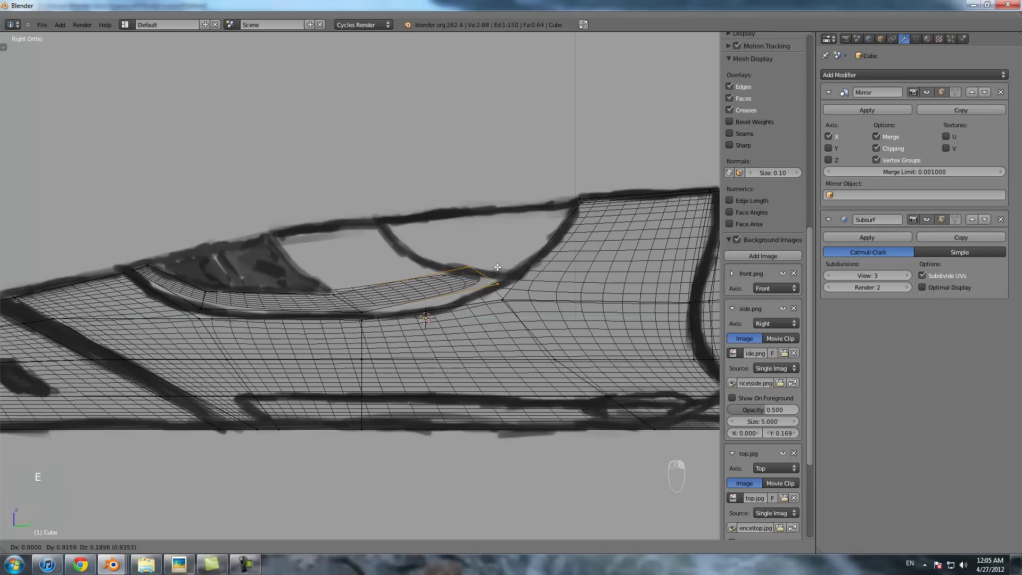
pyautogui.click(503, 262)
pyautogui.rightClick(474, 266)
pyautogui.press('g')
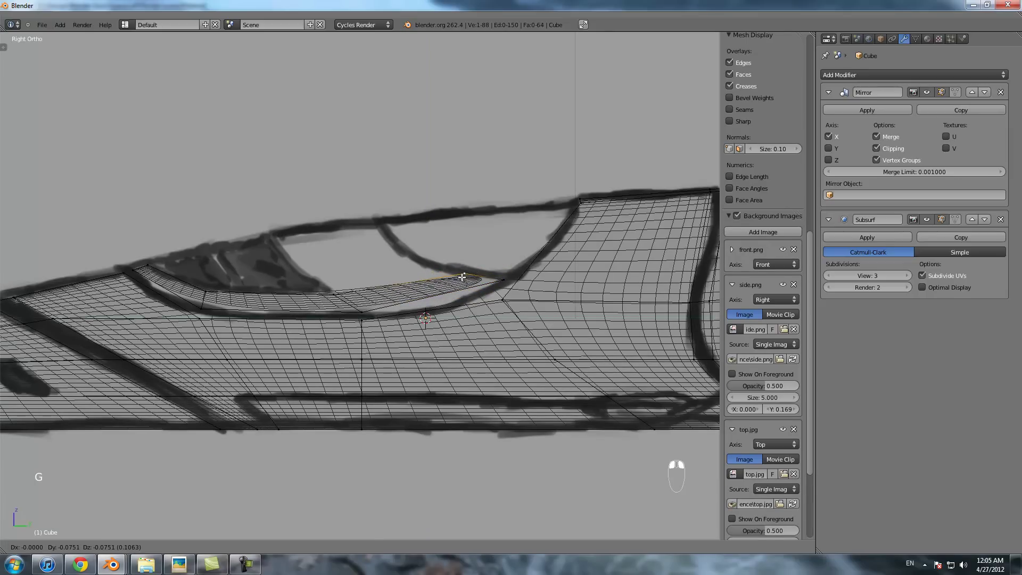
pyautogui.click(463, 277)
# - Add a loop cut across the rear face of the canopy strip and move its lower vertex down toward the rim
pyautogui.scroll(1, 460, 282)
pyautogui.hotkey('ctrl', 'r')
pyautogui.click(449, 295)
pyautogui.click(448, 295)
pyautogui.rightClick(449, 301)
pyautogui.press('g')
pyautogui.click(449, 305)
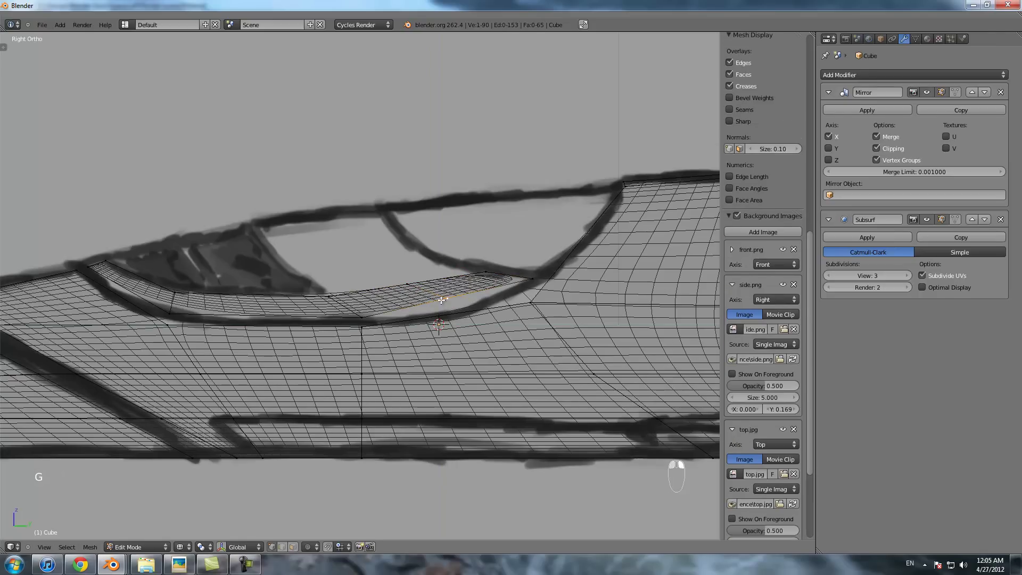
# - Adjust the new loop's vertices so the strip's rear section curves smoothly along the cockpit rim
pyautogui.keyDown('shift'); pyautogui.rightClick(419, 287); pyautogui.keyUp('shift')
pyautogui.press('g')
pyautogui.click(430, 297)
pyautogui.rightClick(419, 286)
pyautogui.press('g')
# - Add a loop cut through the hull below the rear cockpit and align its rim vertex with the reference curve
pyautogui.hotkey('ctrl', 'r')
pyautogui.click(458, 315)
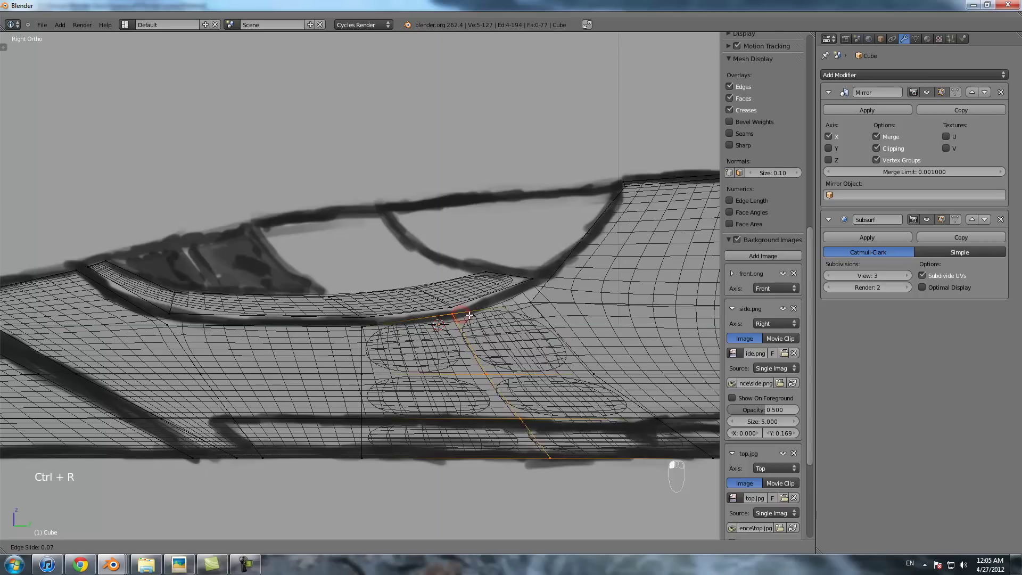
pyautogui.click(471, 315)
pyautogui.rightClick(457, 318)
pyautogui.press('g')
pyautogui.press('g')
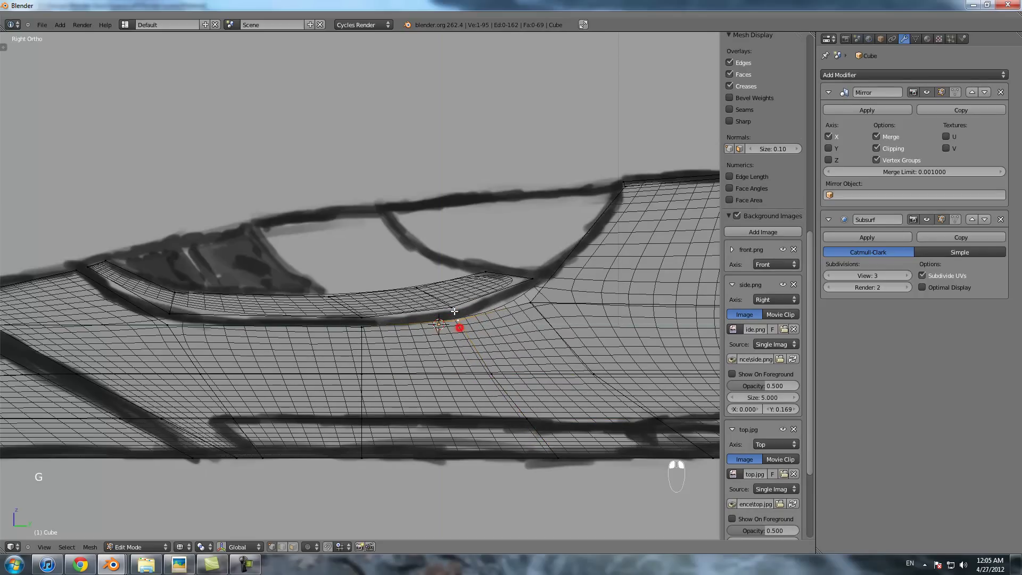
# - Extrude the rear strip's upper edge upward and move the new front vertex onto the dark window's rear edge
pyautogui.keyDown('shift'); pyautogui.rightClick(340, 296); pyautogui.keyUp('shift')
pyautogui.keyDown('shift'); pyautogui.rightClick(405, 291); pyautogui.keyUp('shift')
pyautogui.keyDown('shift'); pyautogui.rightClick(484, 277); pyautogui.keyUp('shift')
pyautogui.keyDown('shift'); pyautogui.rightClick(429, 289); pyautogui.keyUp('shift')
pyautogui.press('e')
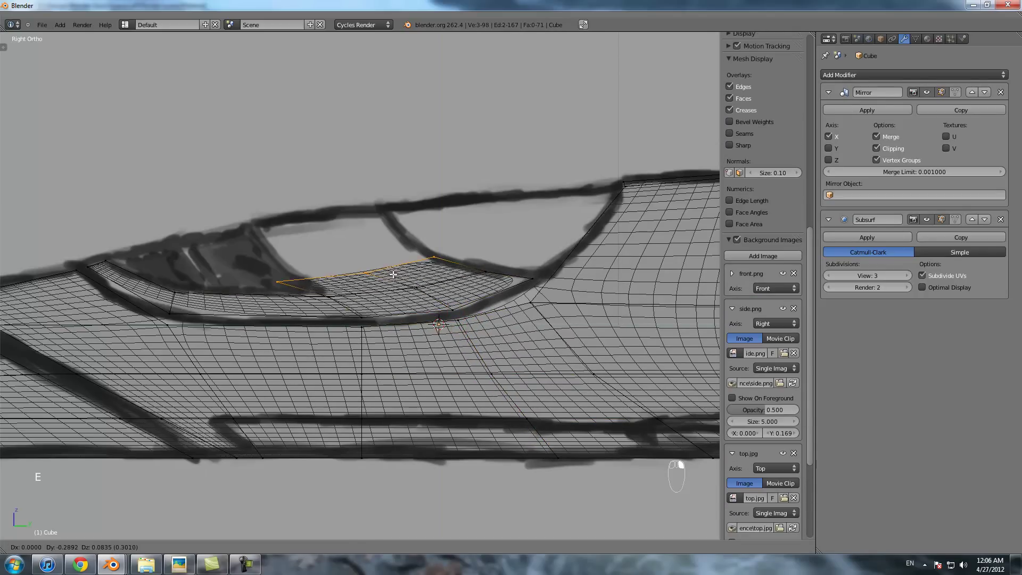
pyautogui.click(387, 274)
pyautogui.rightClick(288, 275)
pyautogui.press('g')
pyautogui.click(323, 267)
pyautogui.press('g')
pyautogui.press('g')
# - Extrude the canopy band's upper edge further upward and shift its front vertex along Y to the window's rear edge
pyautogui.keyDown('shift'); pyautogui.rightClick(301, 275); pyautogui.keyUp('shift')
pyautogui.keyDown('shift'); pyautogui.rightClick(427, 259); pyautogui.keyUp('shift')
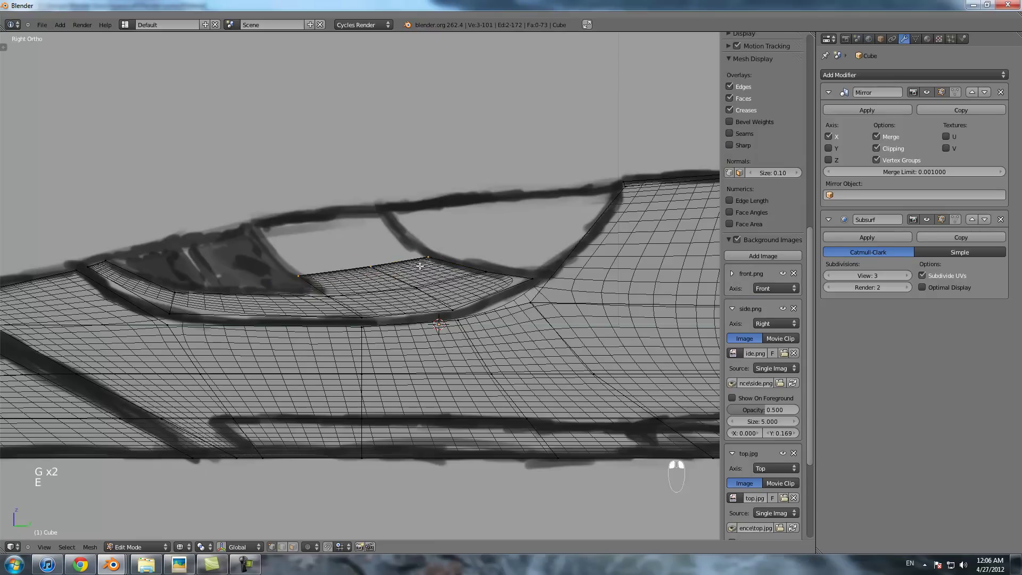
pyautogui.press('e')
pyautogui.click(399, 245)
pyautogui.rightClick(276, 246)
pyautogui.press('g')
pyautogui.press('y')
pyautogui.click(283, 246)
# - Extrude the canopy band's top edge loop inward along X to the mirror centreline
pyautogui.scroll(1, 302, 285)
pyautogui.keyDown('shift'); pyautogui.moveTo(302, 285); pyautogui.dragTo(455, 300, button='middle'); pyautogui.keyUp('shift')
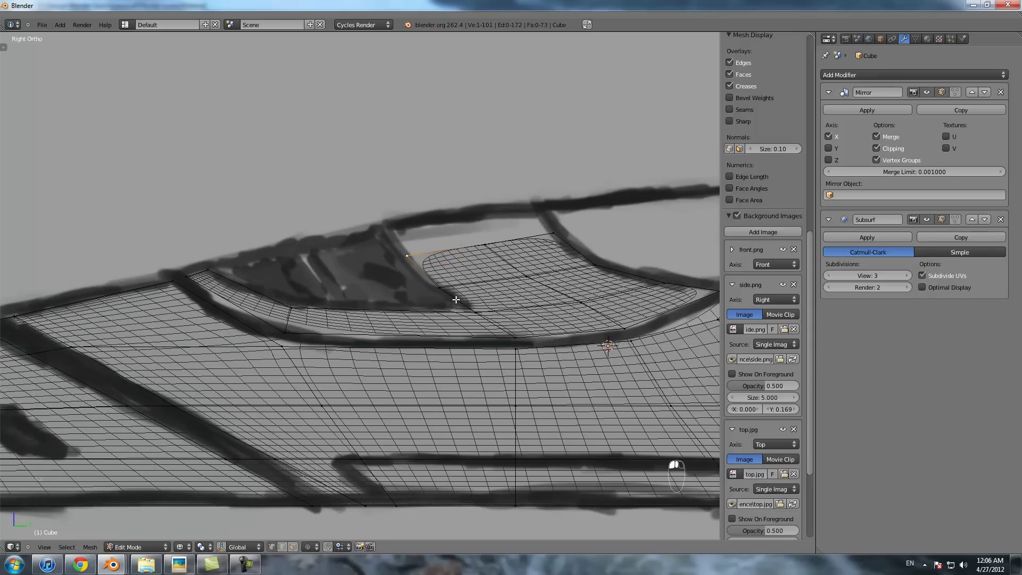
pyautogui.keyDown('alt'); pyautogui.rightClick(456, 253); pyautogui.keyUp('alt')
pyautogui.moveTo(456, 253); pyautogui.dragTo(522, 263, button='middle')
pyautogui.press('e')
pyautogui.press('x')
pyautogui.click(411, 233)
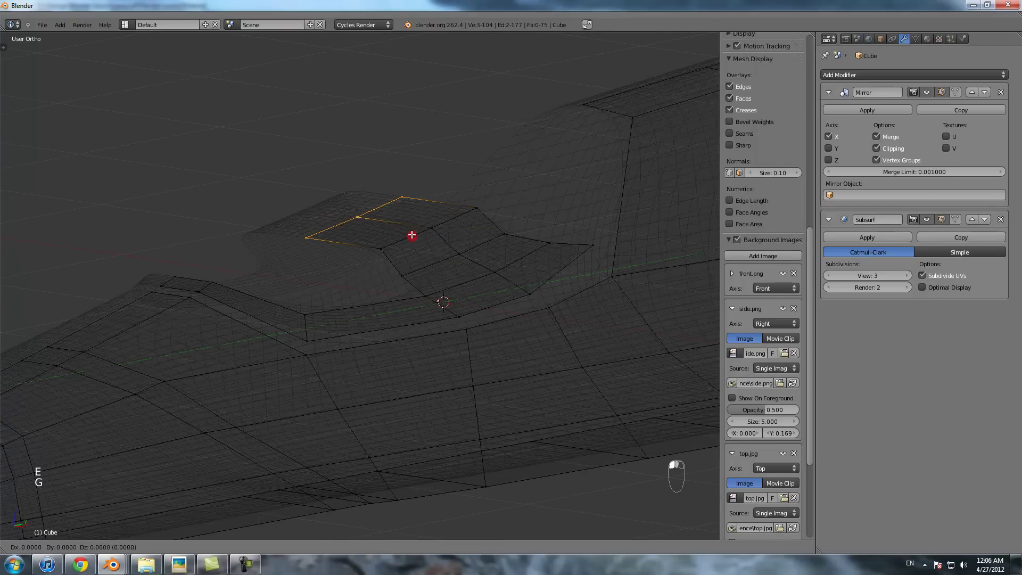
# - Raise the extruded centre edge and shift it forward onto the canopy's top line in the side reference
pyautogui.press('g')
pyautogui.press('KP_3')
pyautogui.press('z')
pyautogui.press('g')
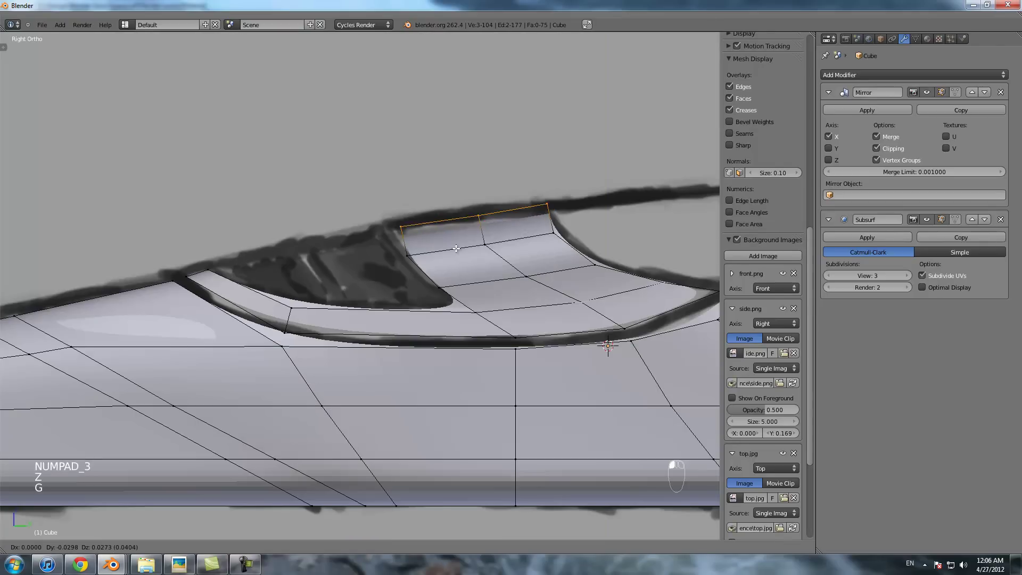
pyautogui.click(442, 240)
pyautogui.press('g')
pyautogui.click(403, 232)
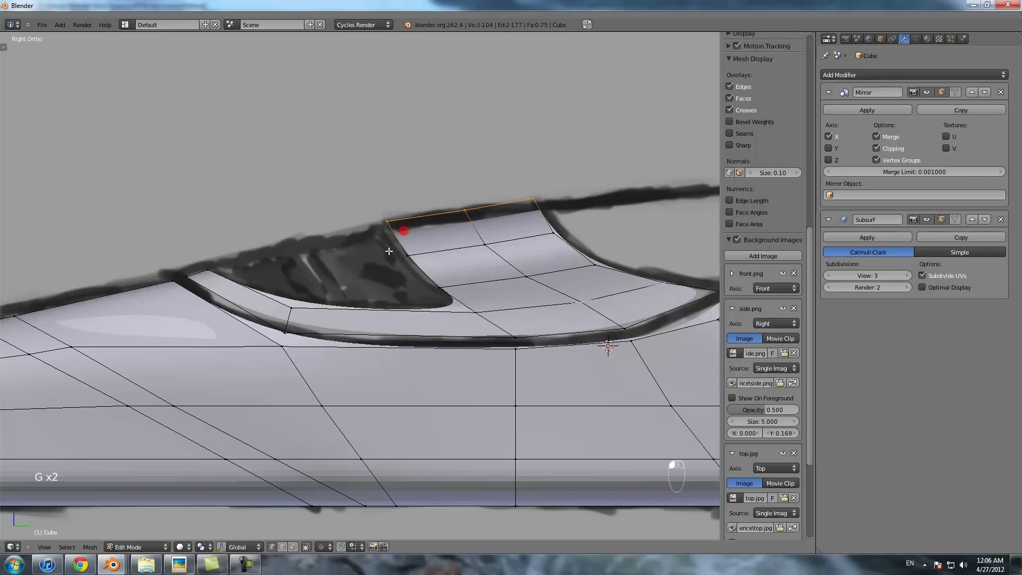
# - Move the canopy band's upper side edge loop up and inward to round its profile against the front reference
pyautogui.scroll(-3, 236, 319)
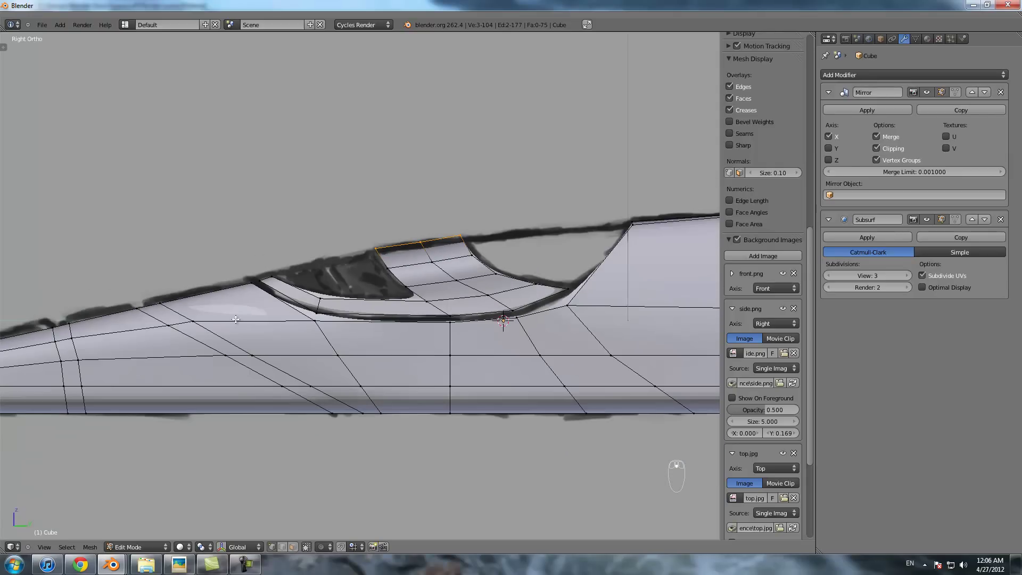
pyautogui.scroll(1, 340, 297)
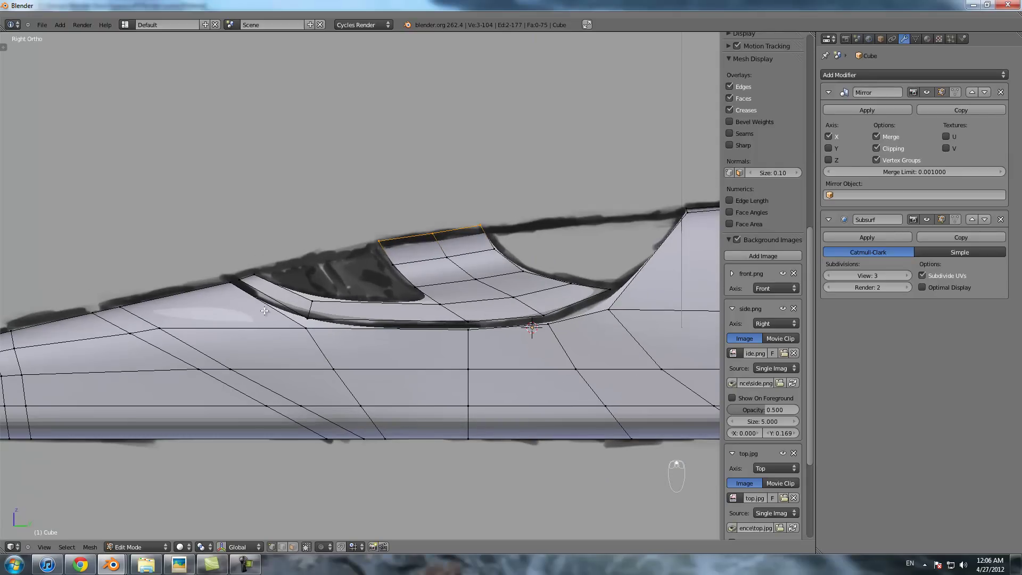
pyautogui.moveTo(294, 308); pyautogui.dragTo(385, 270, button='middle')
pyautogui.rightClick(387, 266)
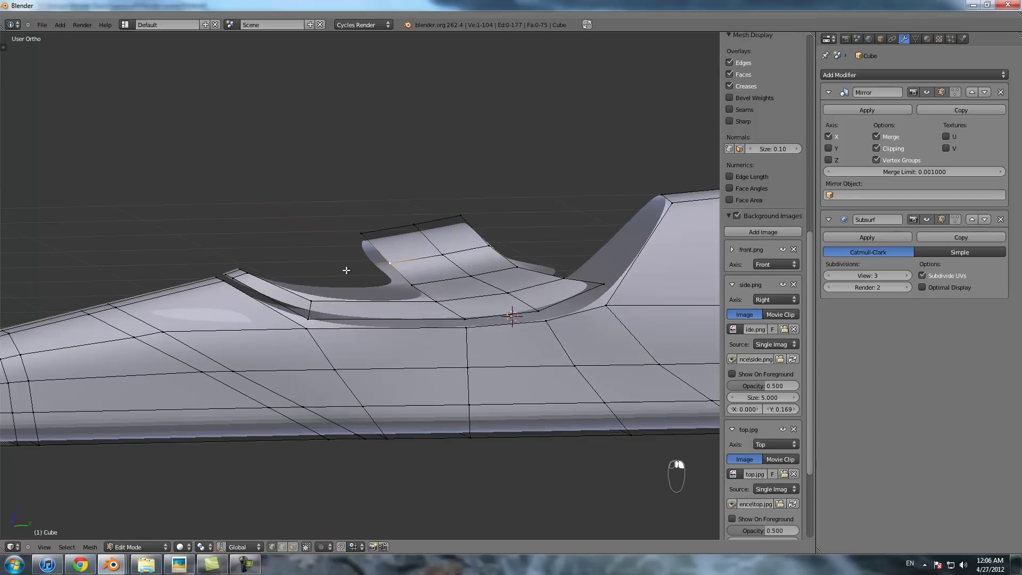
pyautogui.rightClick(413, 288)
pyautogui.moveTo(381, 259); pyautogui.dragTo(405, 254, button='middle')
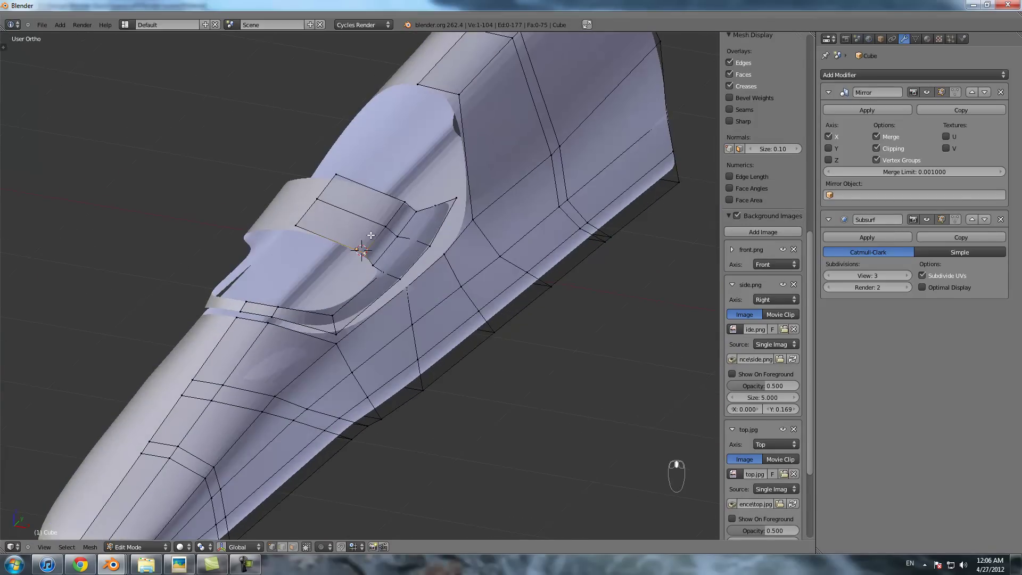
pyautogui.keyDown('alt'); pyautogui.rightClick(372, 235); pyautogui.keyUp('alt')
pyautogui.press('KP_1')
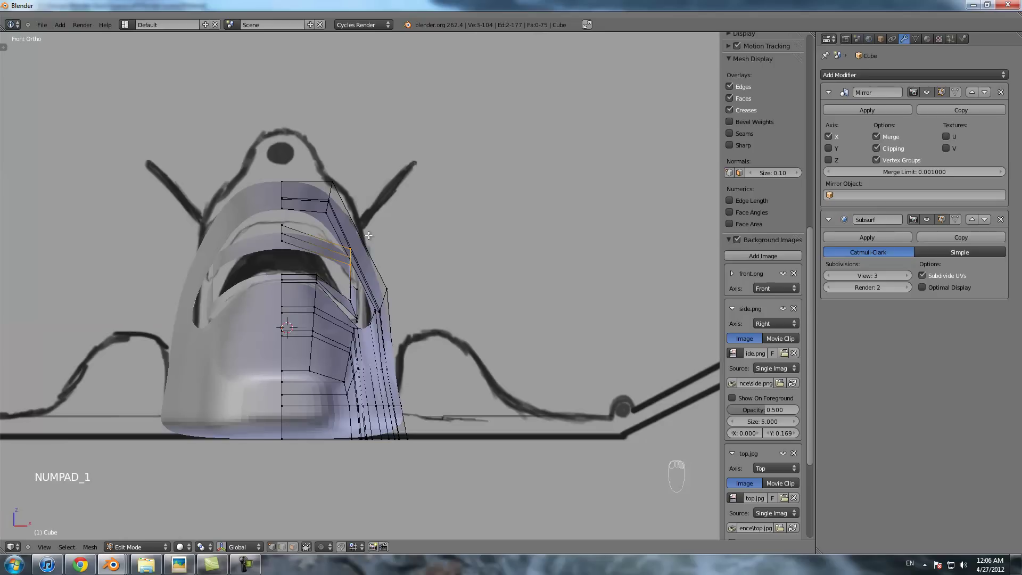
pyautogui.press('g')
pyautogui.click(340, 217)
pyautogui.moveTo(339, 218); pyautogui.dragTo(333, 296, button='middle')
pyautogui.rightClick(378, 291)
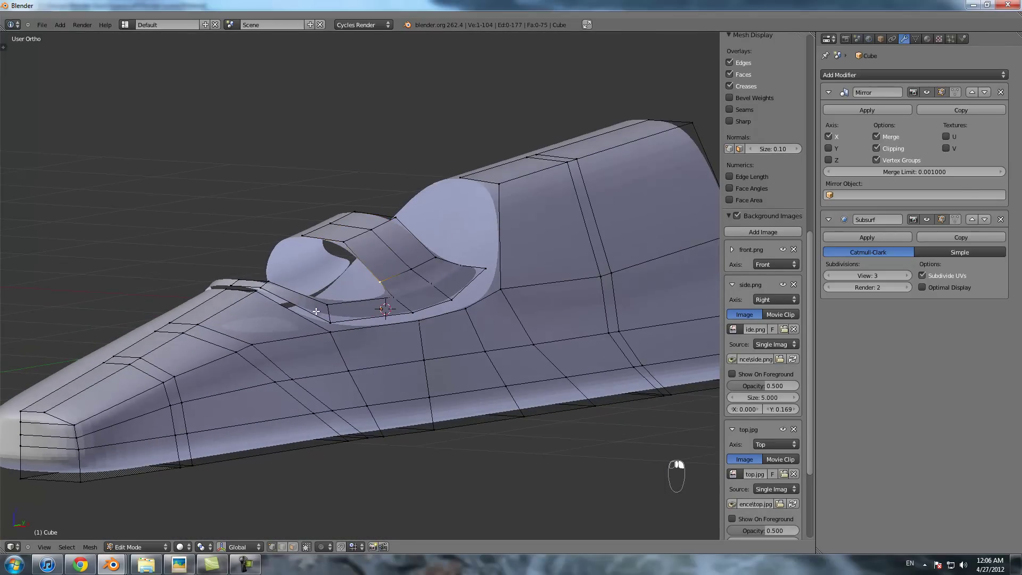
# - Add a centred loop cut running lengthwise along the upper side of the nose up to the cockpit opening
pyautogui.scroll(-1, 314, 306)
pyautogui.hotkey('ctrl', 'r')
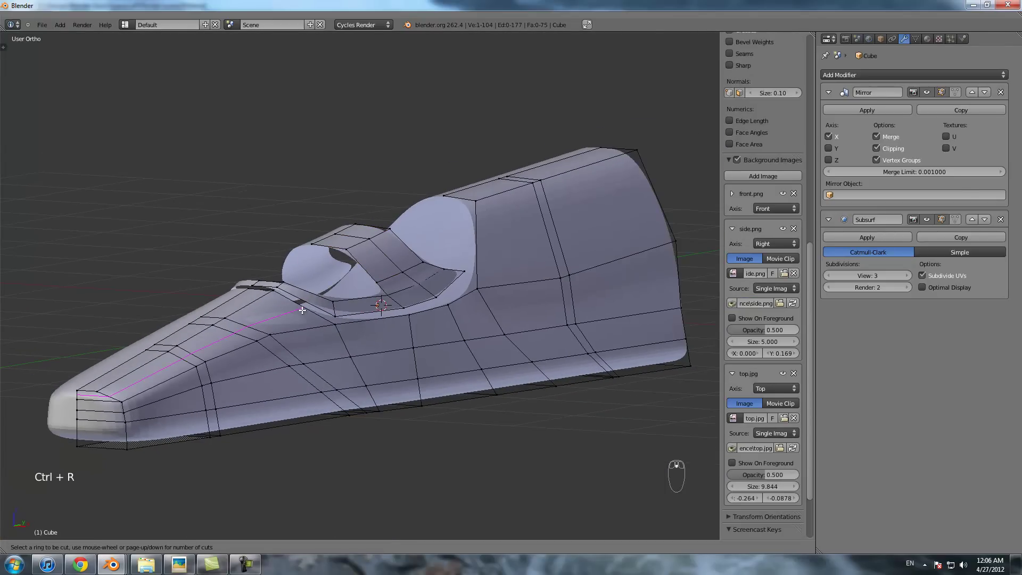
pyautogui.press('Escape')
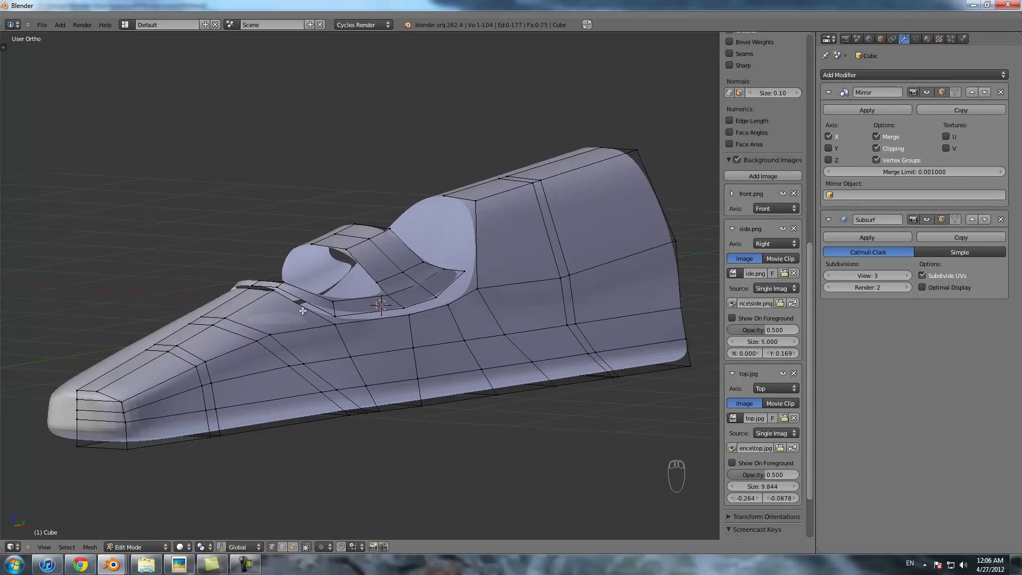
pyautogui.hotkey('ctrl', 'r')
pyautogui.click(302, 309)
pyautogui.click(301, 309)
# - Add a centred loop cut across the front portion of the canopy rim strip
pyautogui.scroll(2, 301, 309)
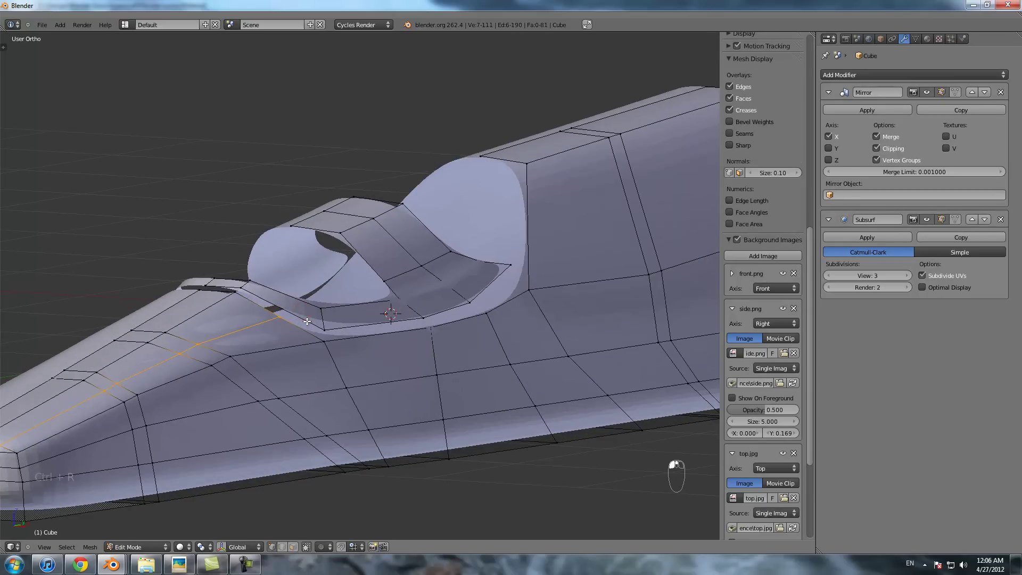
pyautogui.hotkey('ctrl', 'r')
pyautogui.click(294, 304)
pyautogui.click(292, 305)
pyautogui.moveTo(293, 305); pyautogui.dragTo(322, 291, button='middle')
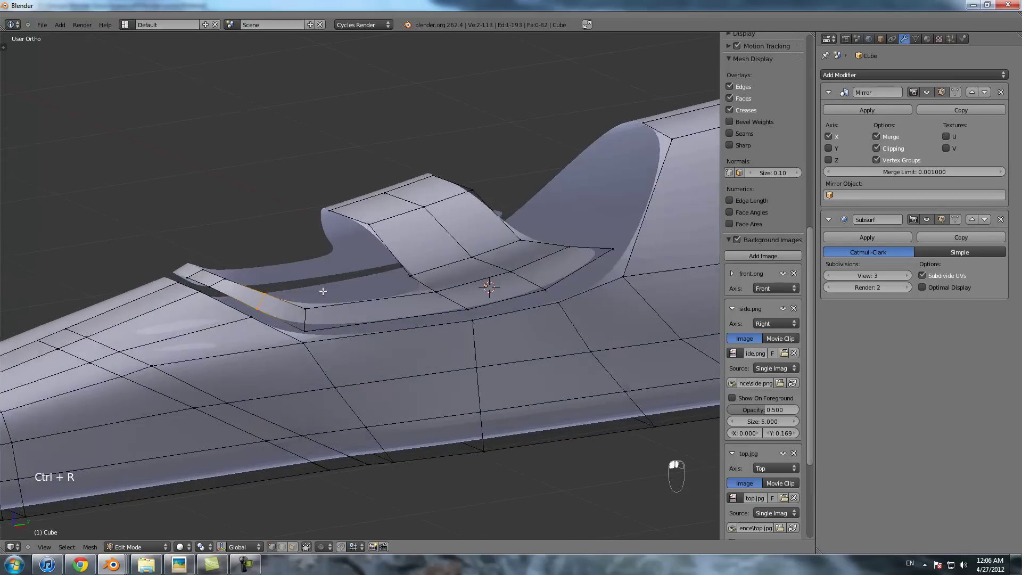
# - Fill faces between the front canopy rim and the raised canopy arch to close the gap along the side
pyautogui.scroll(-1, 314, 288)
pyautogui.rightClick(290, 286)
pyautogui.keyDown('shift'); pyautogui.rightClick(251, 277); pyautogui.keyUp('shift')
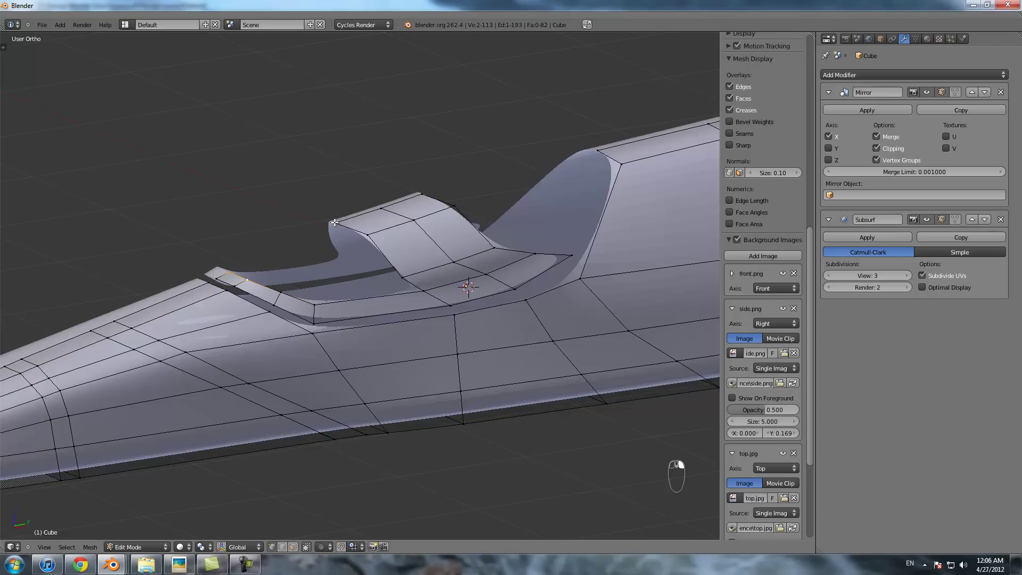
pyautogui.press('f')
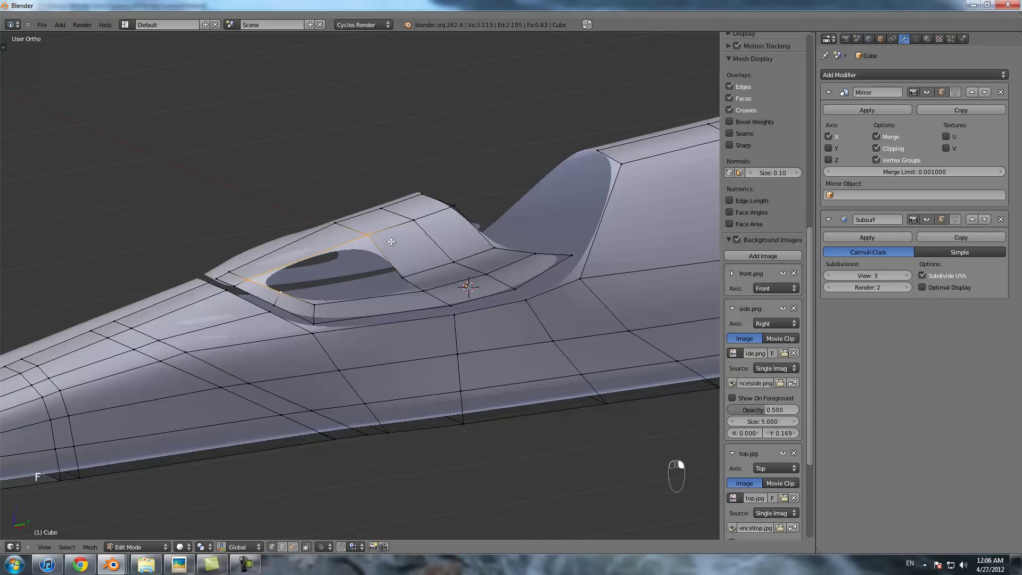
pyautogui.press('f')
pyautogui.rightClick(395, 277)
pyautogui.keyDown('shift'); pyautogui.rightClick(291, 289); pyautogui.keyUp('shift')
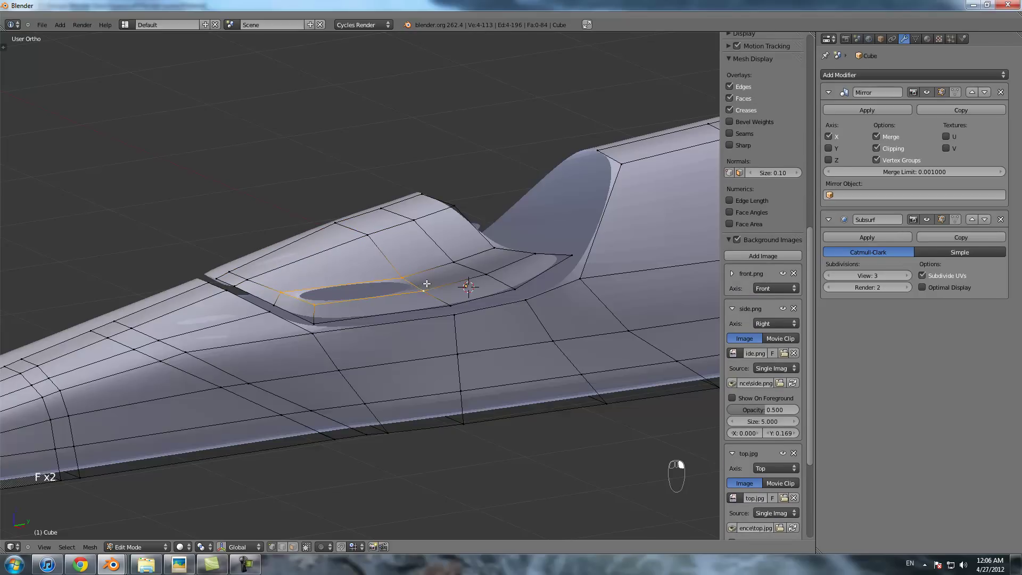
pyautogui.press('f')
# - In the right-side wireframe view, move the canopy's upper rear edge vertices to match the sketched window line
pyautogui.scroll(-3, 496, 248)
pyautogui.press('KP_3')
pyautogui.press('z')
pyautogui.scroll(4, 325, 299)
pyautogui.keyDown('shift'); pyautogui.rightClick(247, 338); pyautogui.keyUp('shift')
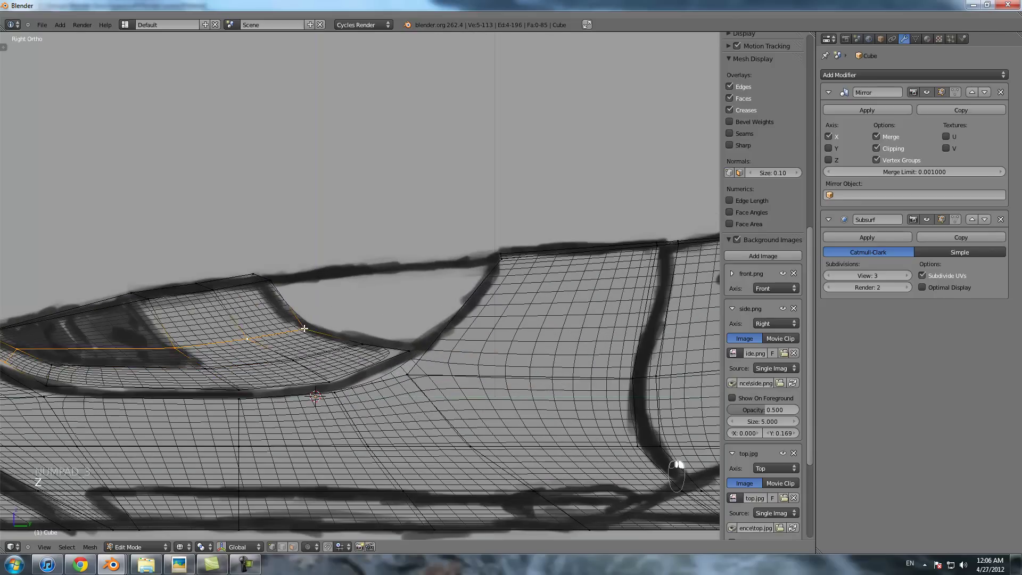
pyautogui.rightClick(275, 288)
pyautogui.press('g')
pyautogui.click(259, 298)
pyautogui.rightClick(301, 317)
pyautogui.press('g')
pyautogui.click(294, 319)
pyautogui.press('g')
pyautogui.middleClick(260, 276)
pyautogui.click(260, 280)
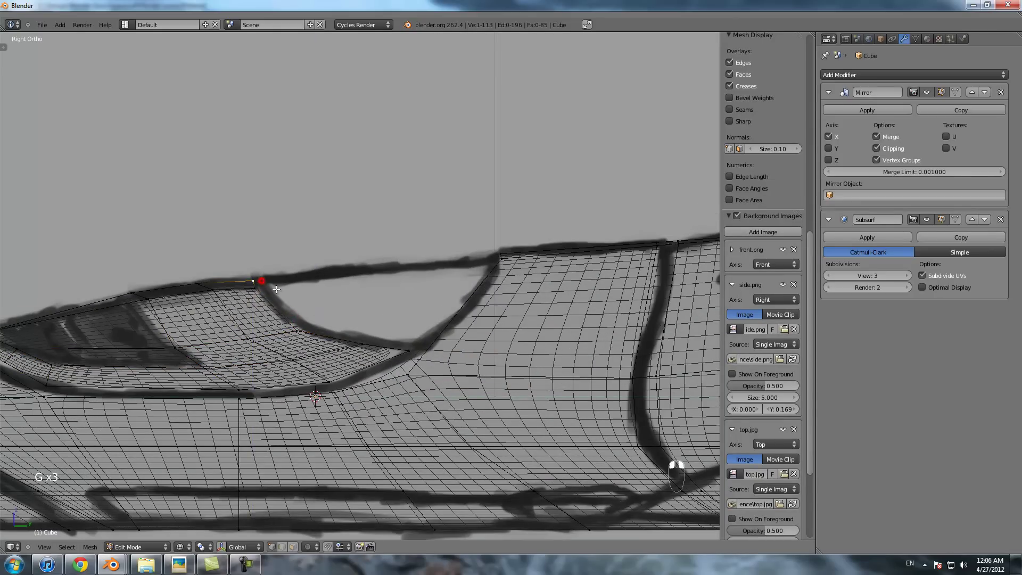
# - Adjust the lower vertex of the canopy's rear edge to follow the sketched curve near the back corner
pyautogui.scroll(-2, 266, 283)
pyautogui.keyDown('shift'); pyautogui.moveTo(340, 320); pyautogui.dragTo(303, 294, button='middle'); pyautogui.keyUp('shift')
pyautogui.scroll(2, 341, 314)
pyautogui.rightClick(358, 323)
pyautogui.press('g')
pyautogui.click(353, 315)
pyautogui.scroll(2, 379, 316)
pyautogui.press('Tab')
pyautogui.press('Tab')
pyautogui.press('g')
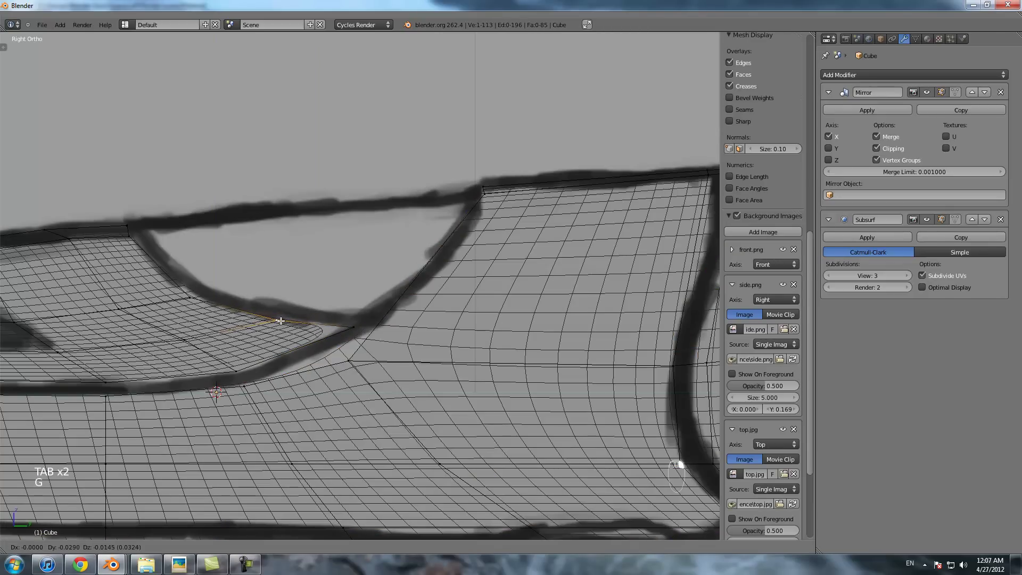
pyautogui.click(279, 321)
# - Duplicate the canopy's rear edge loop, scale it down slightly, and place it just inside the rear window outline
pyautogui.scroll(-2, 290, 299)
pyautogui.keyDown('shift'); pyautogui.moveTo(289, 300); pyautogui.dragTo(394, 296, button='middle'); pyautogui.keyUp('shift')
pyautogui.scroll(3, 346, 321)
pyautogui.keyDown('shift'); pyautogui.moveTo(346, 322); pyautogui.dragTo(321, 336, button='middle'); pyautogui.keyUp('shift')
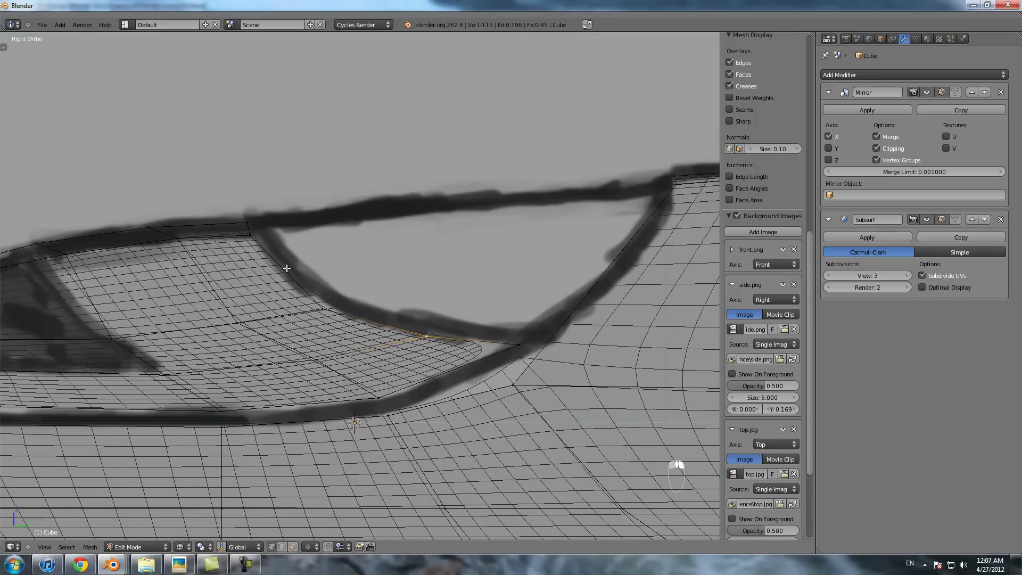
pyautogui.keyDown('alt'); pyautogui.rightClick(281, 272); pyautogui.keyUp('alt')
pyautogui.scroll(-1, 393, 315)
pyautogui.keyDown('shift'); pyautogui.moveTo(395, 313); pyautogui.dragTo(340, 324, button='middle'); pyautogui.keyUp('shift')
pyautogui.hotkey('shift', 'd')
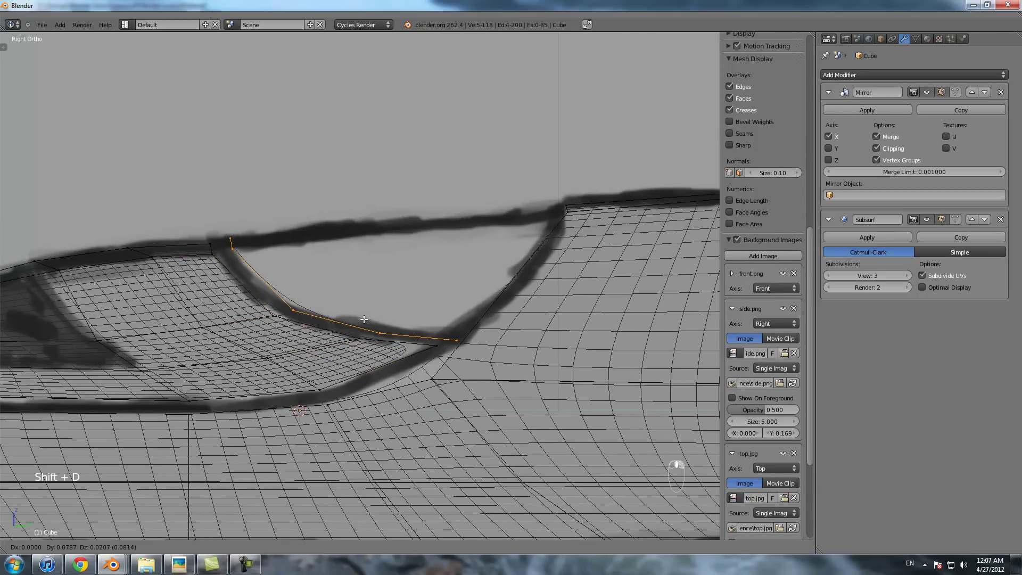
pyautogui.press('s')
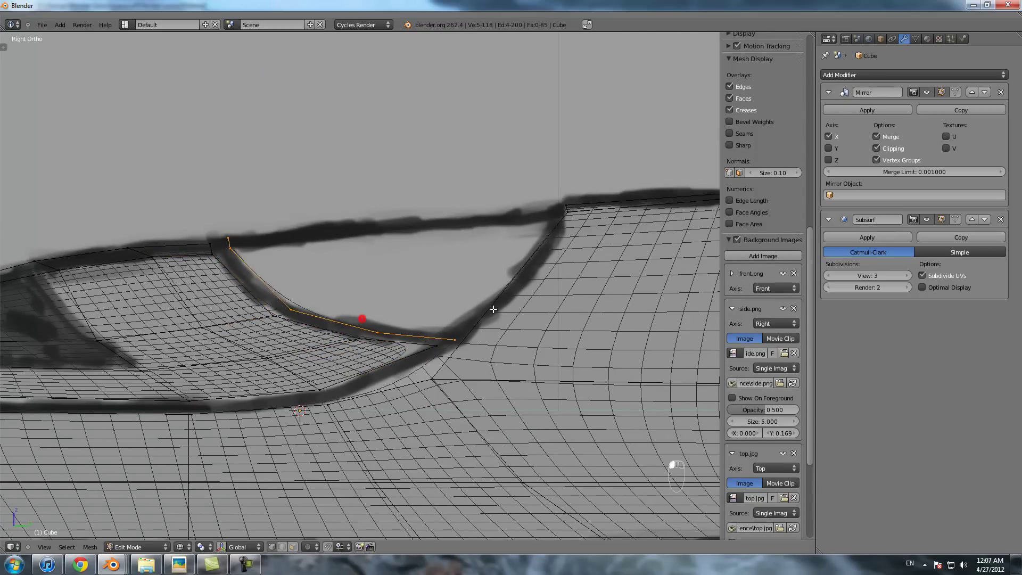
pyautogui.press('g')
pyautogui.click(478, 301)
pyautogui.keyDown('alt'); pyautogui.rightClick(258, 301); pyautogui.keyUp('alt')
pyautogui.keyDown('alt'); pyautogui.rightClick(270, 296); pyautogui.keyUp('alt')
pyautogui.keyDown('shift'); pyautogui.moveTo(314, 296); pyautogui.dragTo(294, 294, button='middle'); pyautogui.keyUp('shift')
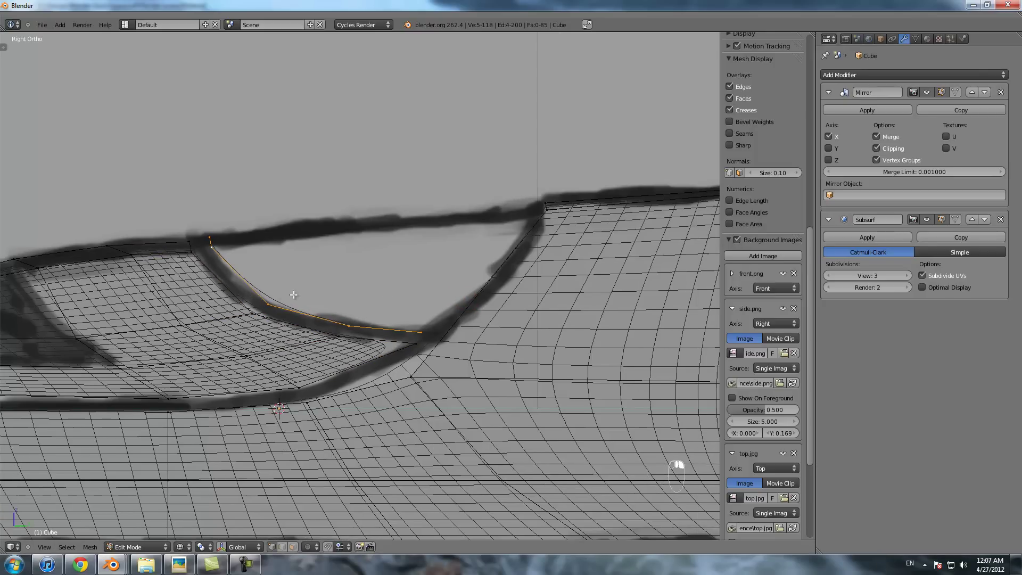
# - Extrude the top edge and the middle vertex of the duplicated loop back to the rear window's sketched frame
pyautogui.rightClick(209, 237)
pyautogui.press('e')
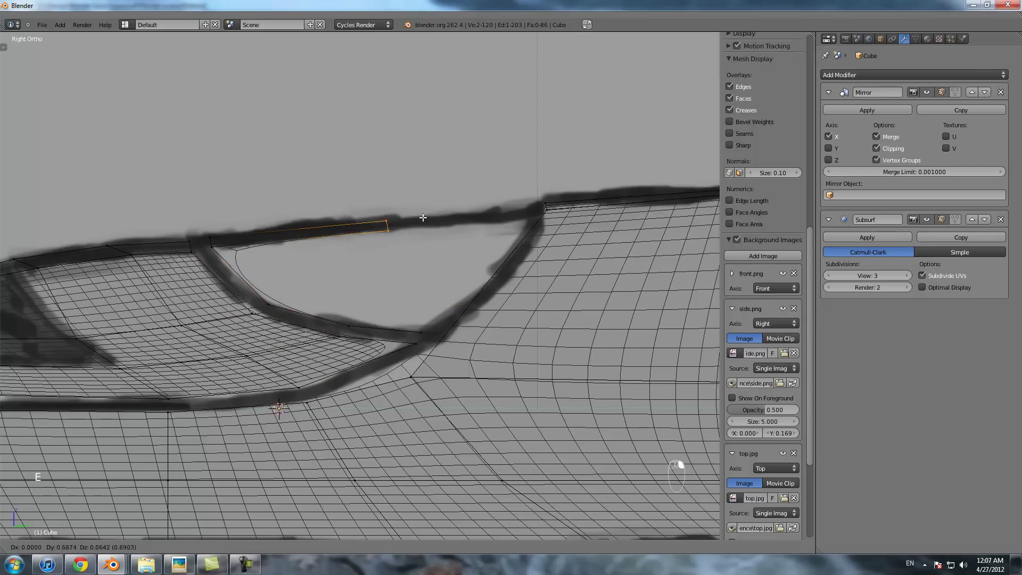
pyautogui.click(521, 214)
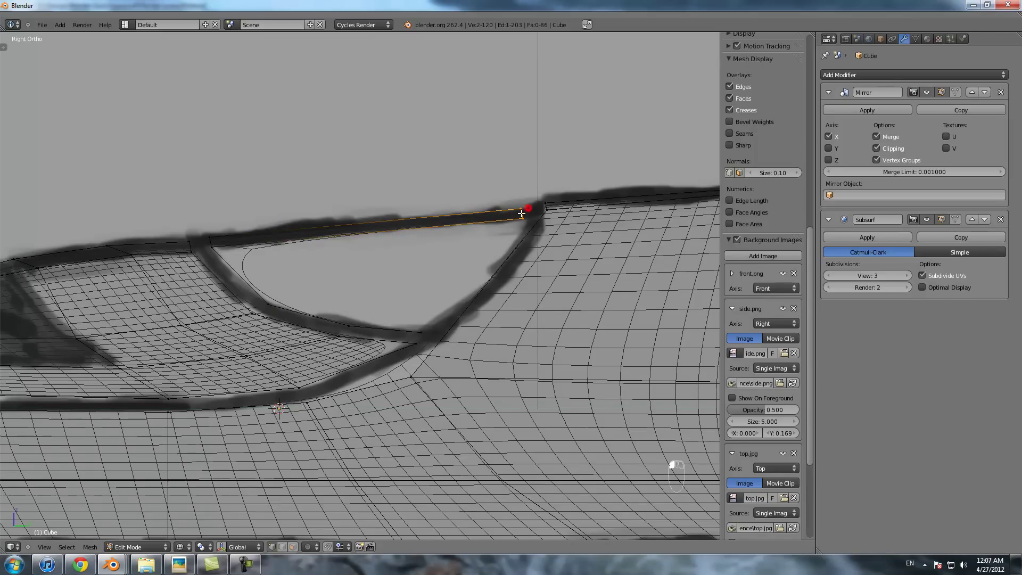
pyautogui.rightClick(288, 302)
pyautogui.press('e')
pyautogui.click(460, 266)
pyautogui.press('g')
pyautogui.click(495, 233)
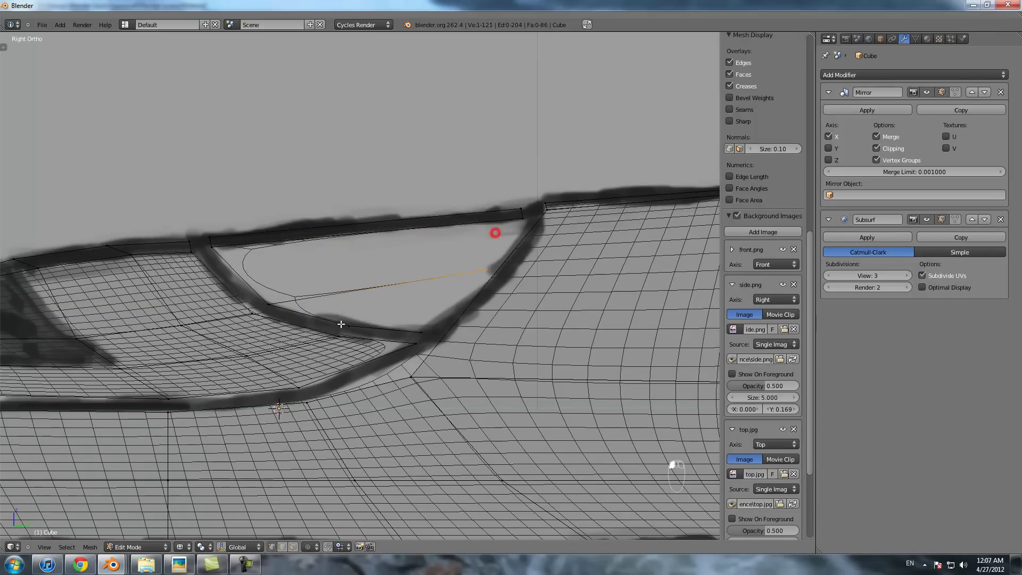
pyautogui.rightClick(354, 319)
pyautogui.press('e')
pyautogui.rightClick(419, 299)
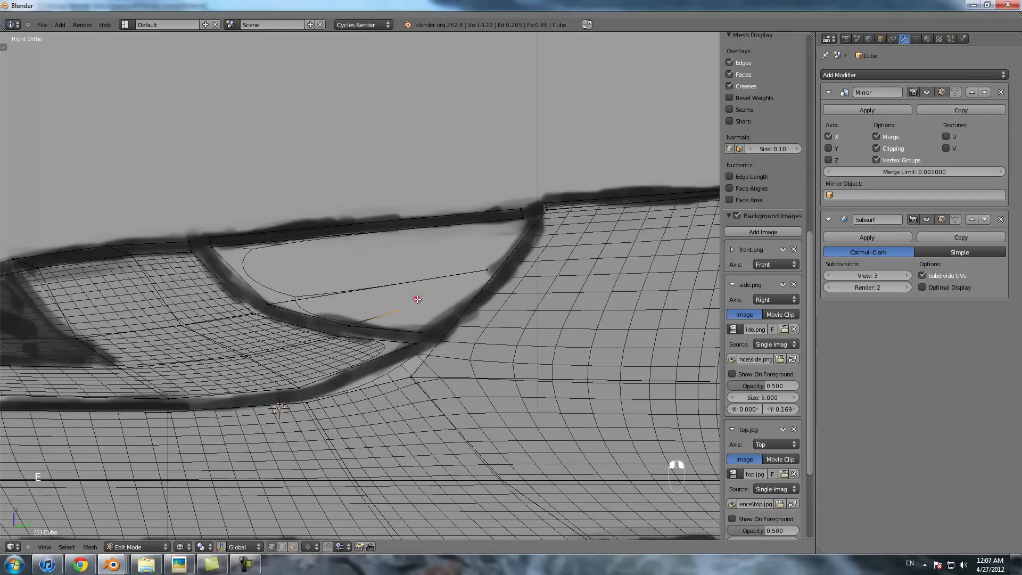
pyautogui.press('x')
pyautogui.click(413, 277)
# - Fill the upper and lower parts of the rear window with two faces
pyautogui.keyDown('shift'); pyautogui.rightClick(494, 229); pyautogui.keyUp('shift')
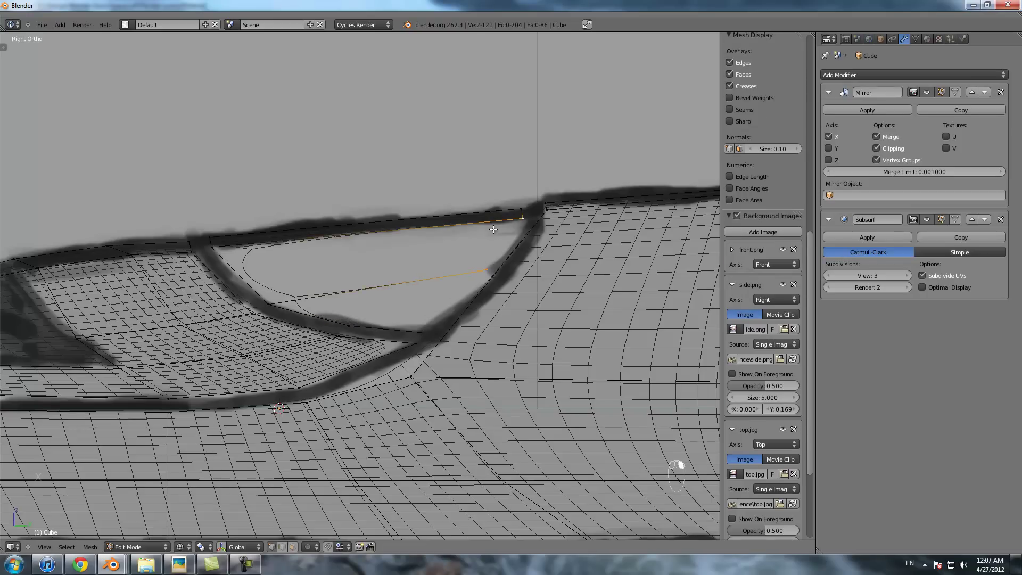
pyautogui.keyDown('shift'); pyautogui.rightClick(269, 303); pyautogui.keyUp('shift')
pyautogui.press('f')
pyautogui.rightClick(284, 301)
pyautogui.rightClick(477, 271)
pyautogui.keyDown('shift'); pyautogui.rightClick(418, 326); pyautogui.keyUp('shift')
pyautogui.keyDown('shift'); pyautogui.rightClick(359, 329); pyautogui.keyUp('shift')
pyautogui.press('f')
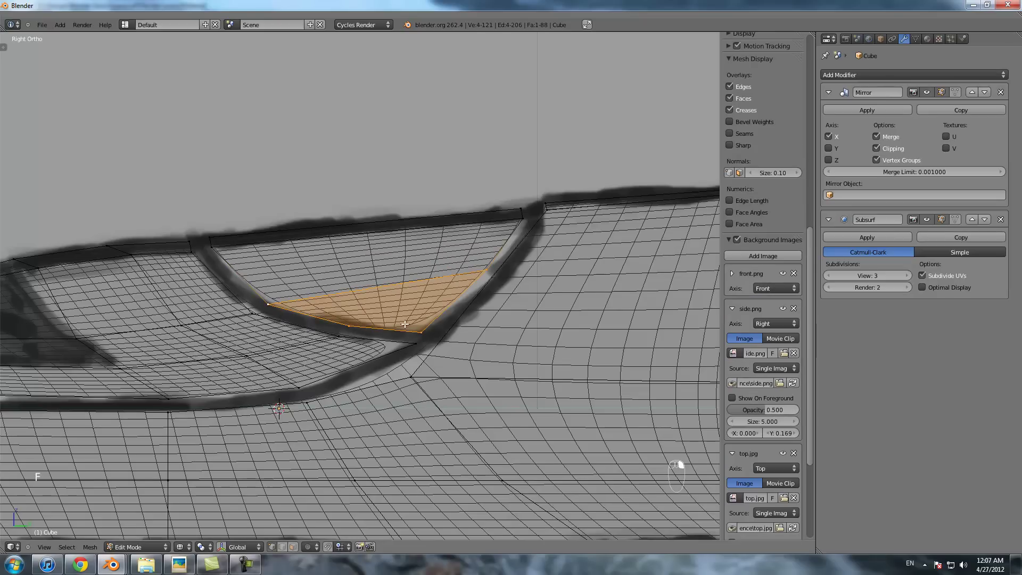
# - Inspect the new rear window and its gaps to the hull in solid shading from an angled view
pyautogui.rightClick(451, 300)
pyautogui.press('Tab')
pyautogui.scroll(-5, 516, 248)
pyautogui.moveTo(459, 270)
pyautogui.mouseDown(button='middle')
pyautogui.moveTo(452, 276)
pyautogui.moveTo(485, 292)
pyautogui.moveTo(288, 314)
pyautogui.moveTo(501, 301)
pyautogui.moveTo(382, 341)
pyautogui.moveTo(417, 335)
pyautogui.moveTo(292, 340)
pyautogui.mouseUp(button='middle')
pyautogui.press('z')
pyautogui.scroll(-3, 485, 292)
pyautogui.press('Tab')
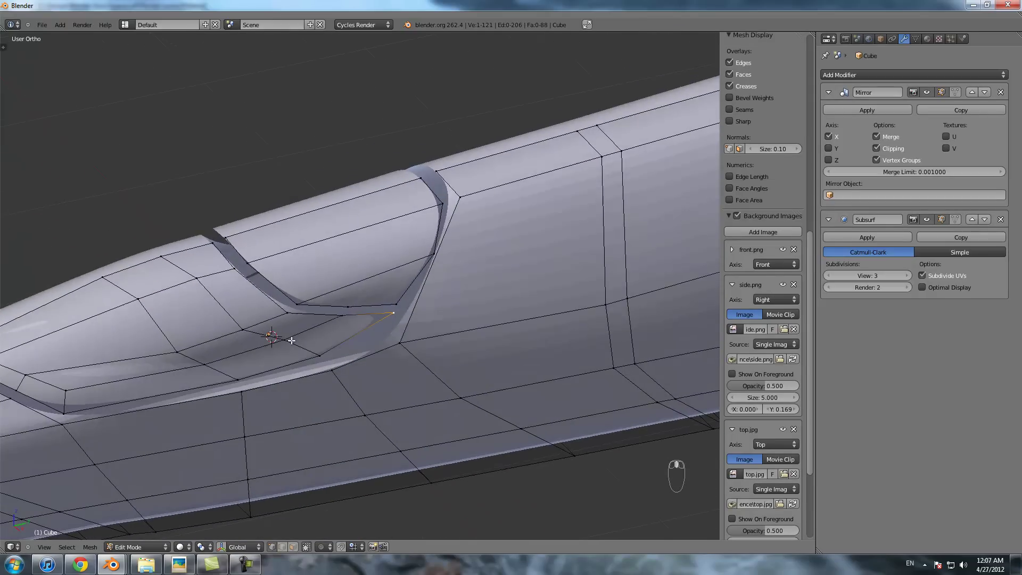
# - Move the hull vertex at the cockpit opening's rear lower corner up and back toward the sketched outline
pyautogui.press('KP_3')
pyautogui.press('z')
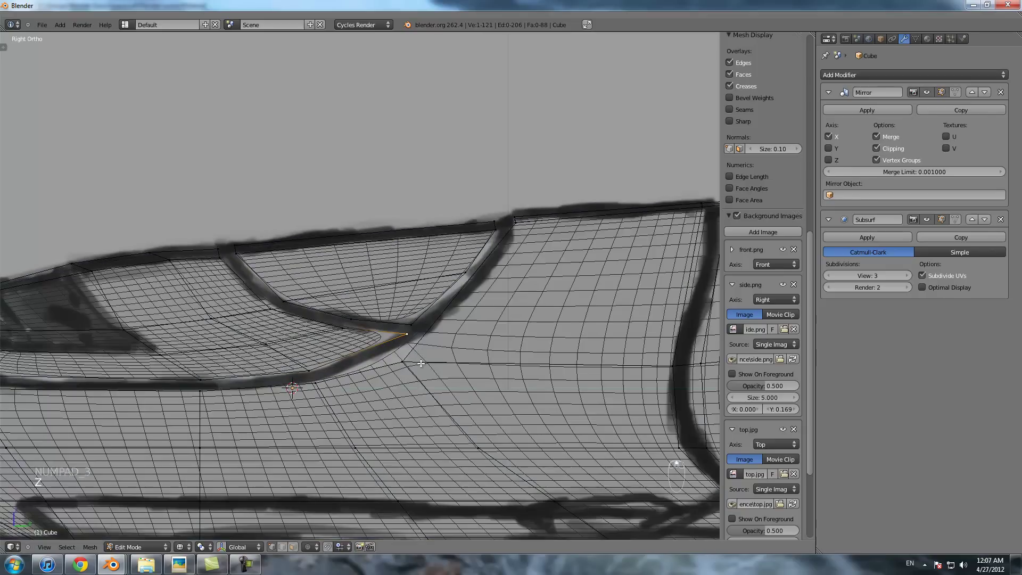
pyautogui.scroll(-2, 417, 358)
pyautogui.keyDown('shift'); pyautogui.moveTo(418, 358); pyautogui.dragTo(382, 344, button='middle'); pyautogui.keyUp('shift')
pyautogui.scroll(1, 373, 343)
pyautogui.rightClick(356, 337)
pyautogui.scroll(2, 359, 351)
pyautogui.press('z')
pyautogui.scroll(-1, 362, 351)
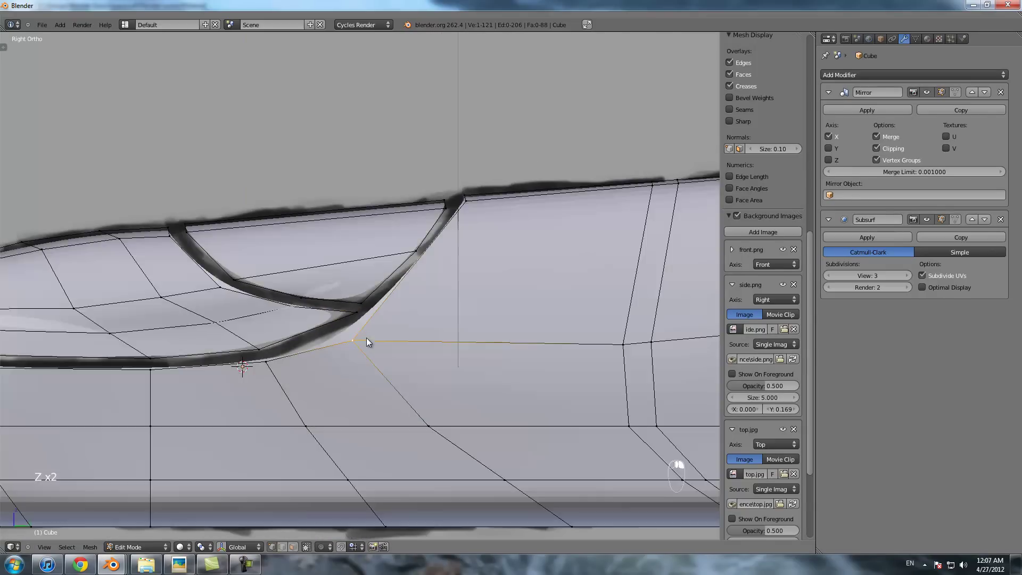
pyautogui.press('Tab')
pyautogui.scroll(-2, 294, 344)
pyautogui.press('Tab')
pyautogui.press('g')
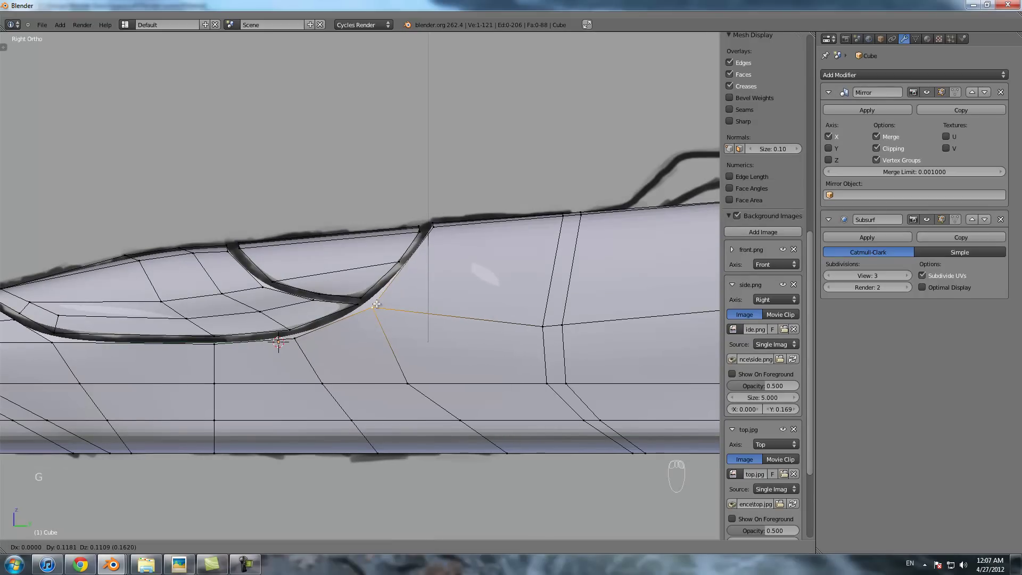
pyautogui.click(378, 304)
pyautogui.scroll(3, 381, 312)
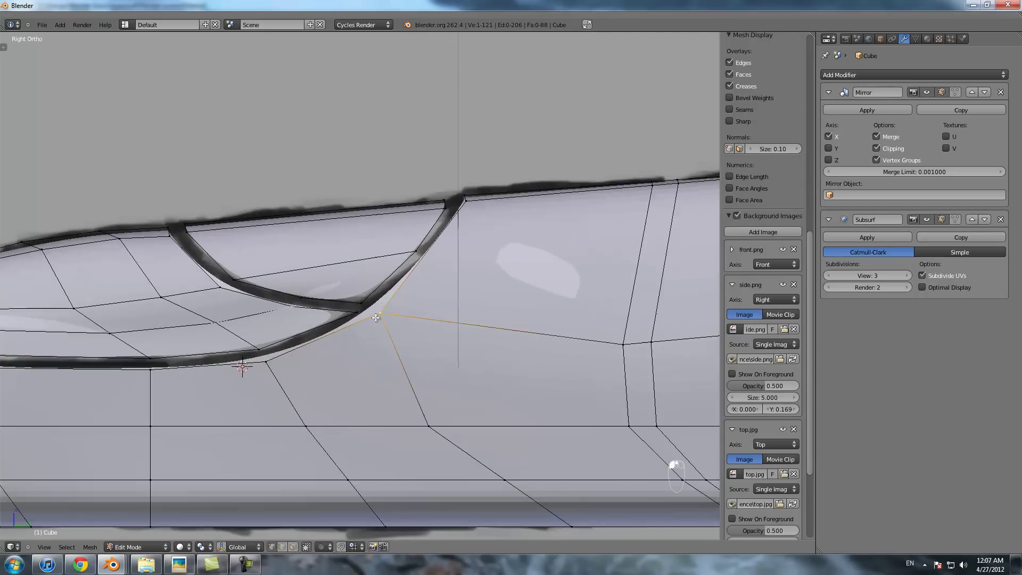
pyautogui.press('g')
pyautogui.click(392, 330)
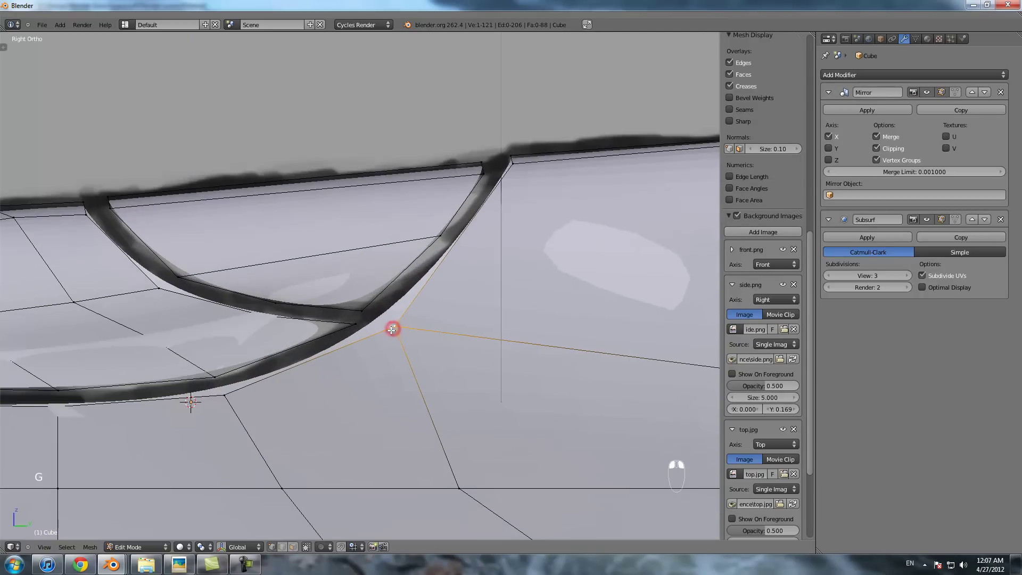
# - Move the rear tip vertex of the canopy section toward the junction of the sketched window lines
pyautogui.rightClick(359, 321)
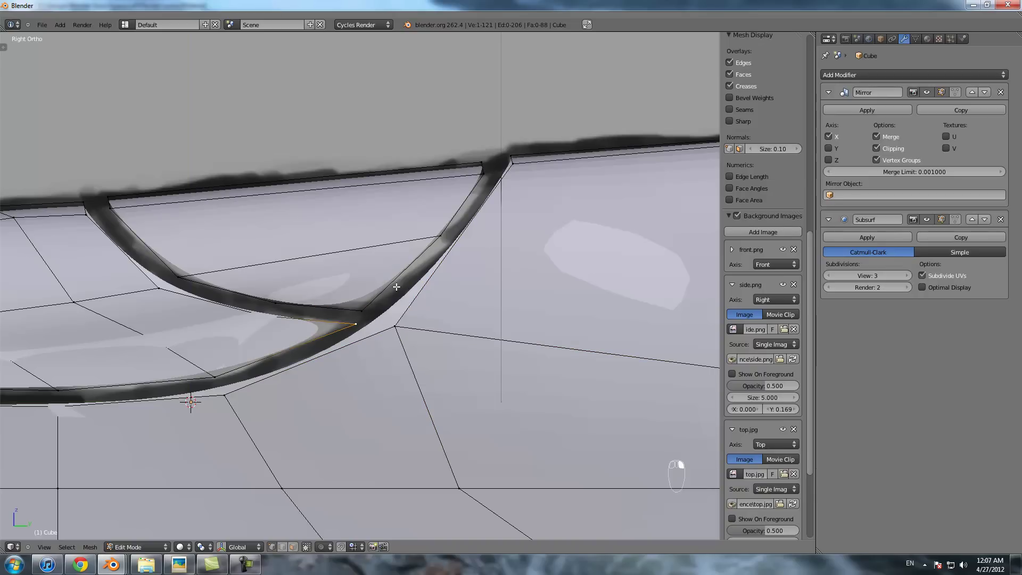
pyautogui.press('g')
pyautogui.click(360, 316)
# - Readjust the hull's rear corner vertex below the window junction, comparing the smoothed opening with the sketch
pyautogui.scroll(-2, 360, 317)
pyautogui.rightClick(389, 320)
pyautogui.press('g')
pyautogui.click(337, 359)
pyautogui.rightClick(363, 305)
pyautogui.keyDown('shift'); pyautogui.rightClick(366, 305); pyautogui.keyUp('shift')
pyautogui.press('g')
pyautogui.press('Tab')
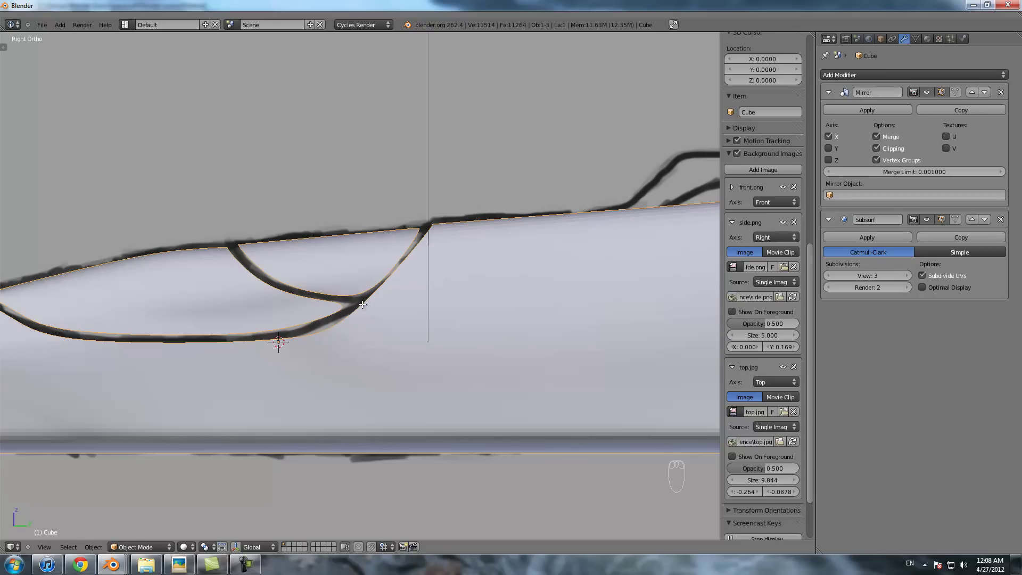
pyautogui.press('Tab')
pyautogui.press('g')
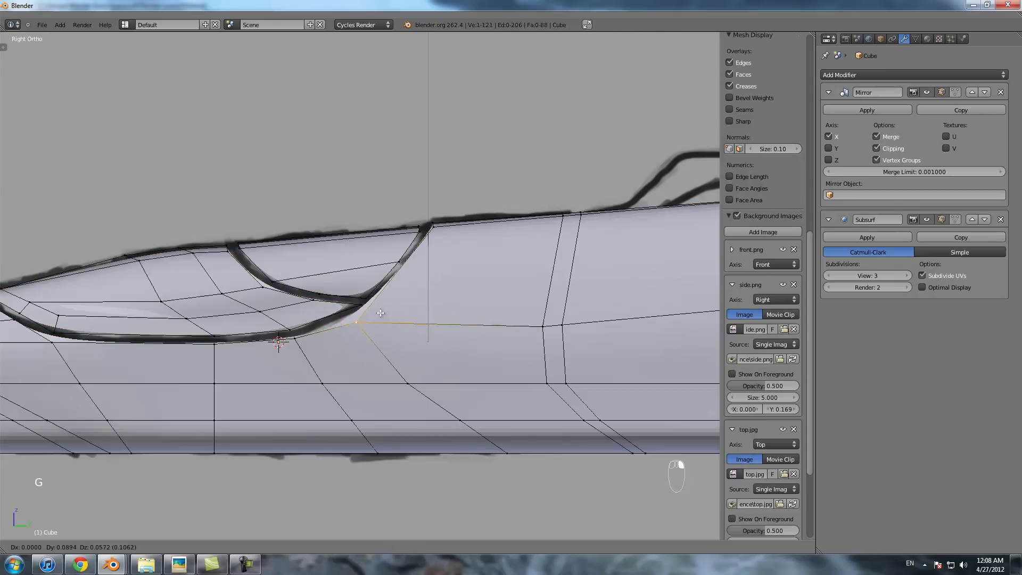
pyautogui.click(378, 301)
# - Fine-tune the hull corner vertex beside the rear window and check the smoothed outline in Object Mode
pyautogui.scroll(3, 382, 301)
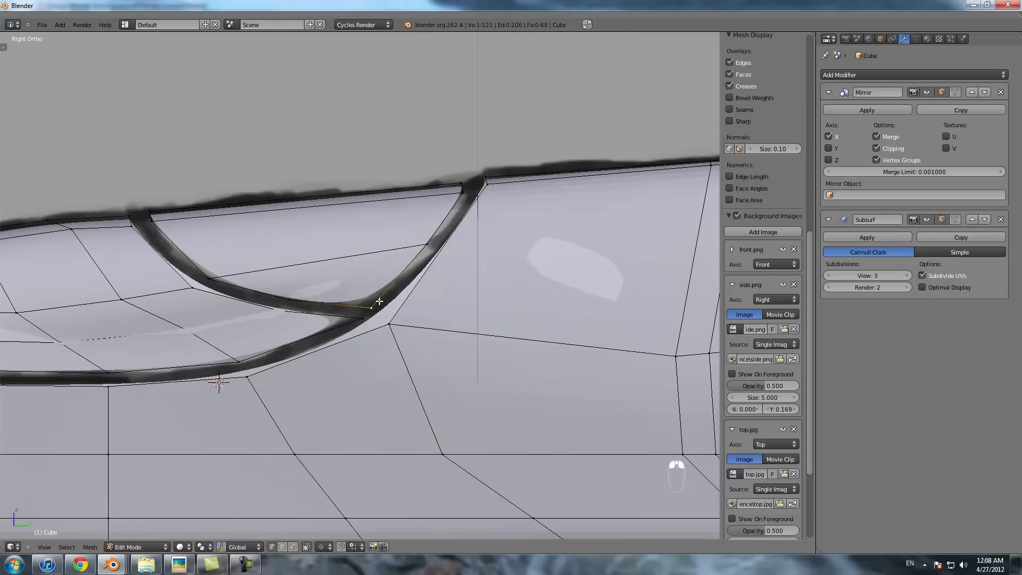
pyautogui.press('r')
pyautogui.click(392, 325)
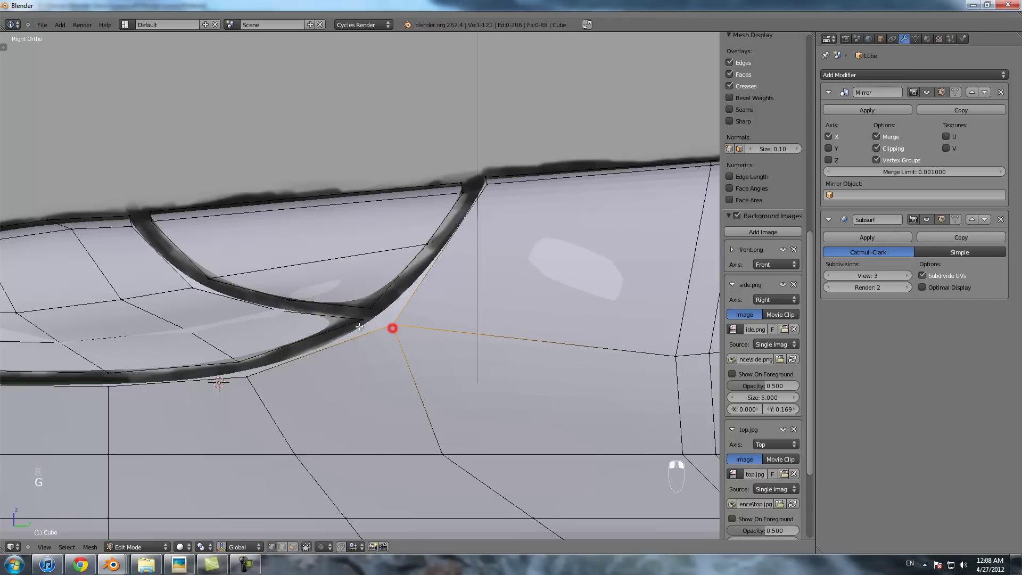
pyautogui.press('g')
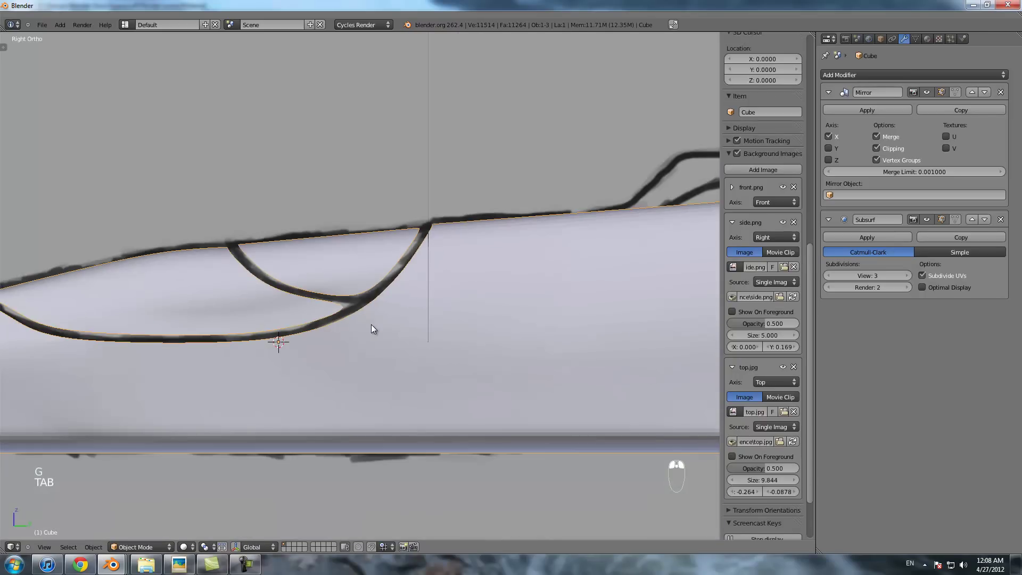
pyautogui.scroll(-3, 371, 325)
pyautogui.scroll(5, 378, 324)
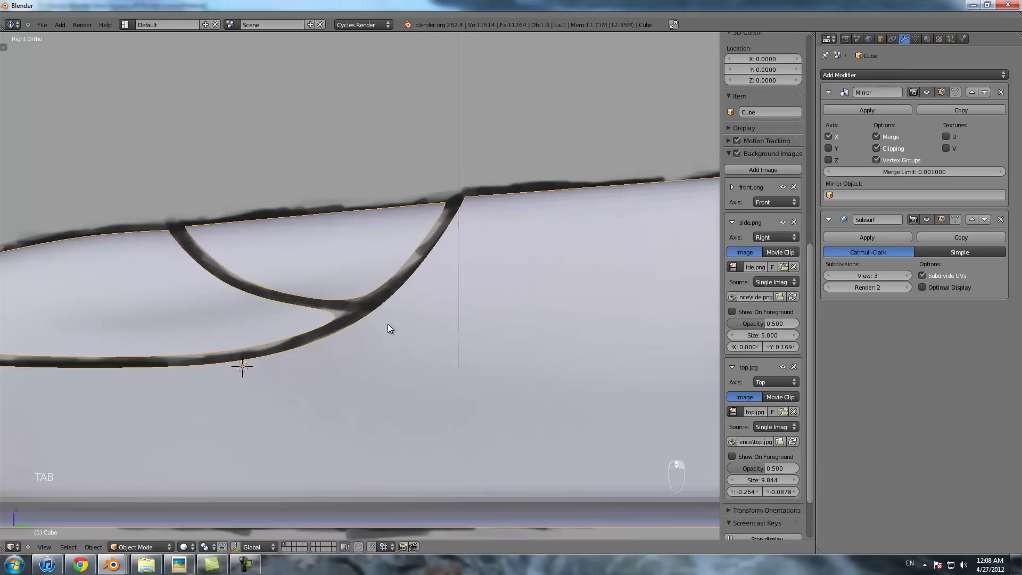
# - Level the hull vertex row behind the cockpit through to the rear end and raise it vertically by about 0.05
pyautogui.press('Tab')
pyautogui.scroll(-4, 387, 323)
pyautogui.keyDown('shift'); pyautogui.rightClick(492, 311); pyautogui.keyUp('shift')
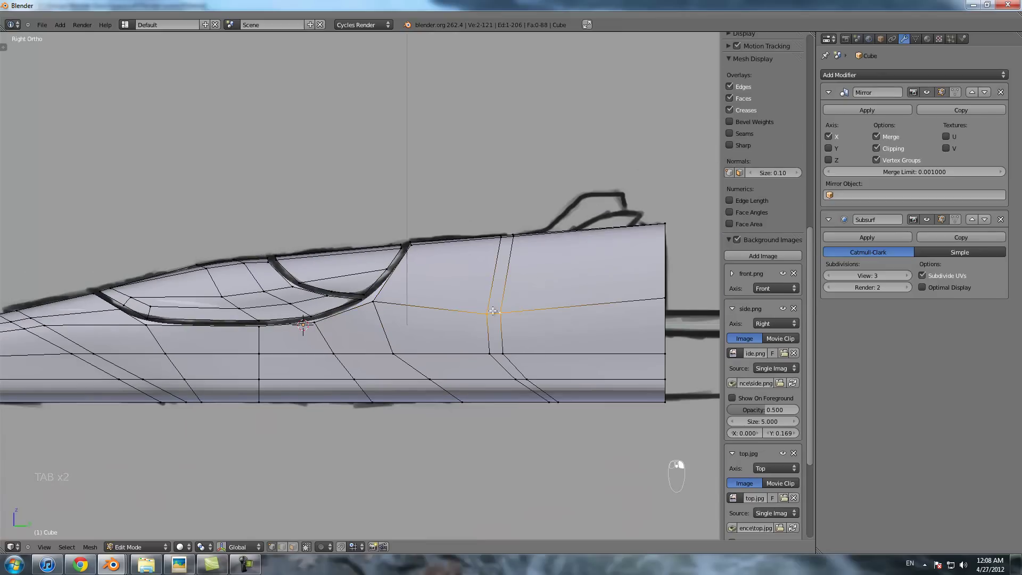
pyautogui.press('s')
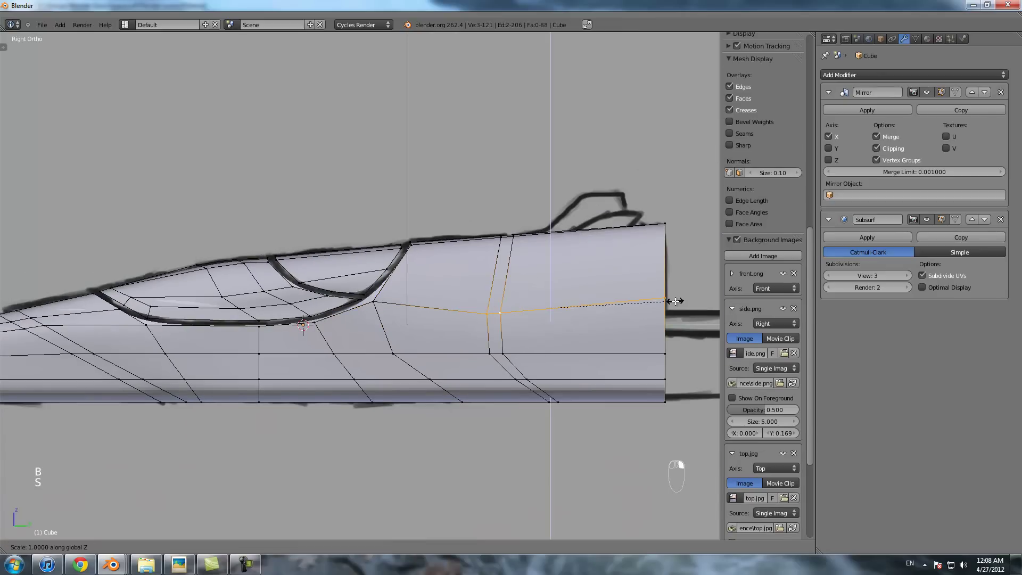
pyautogui.press('g')
pyautogui.press('z')
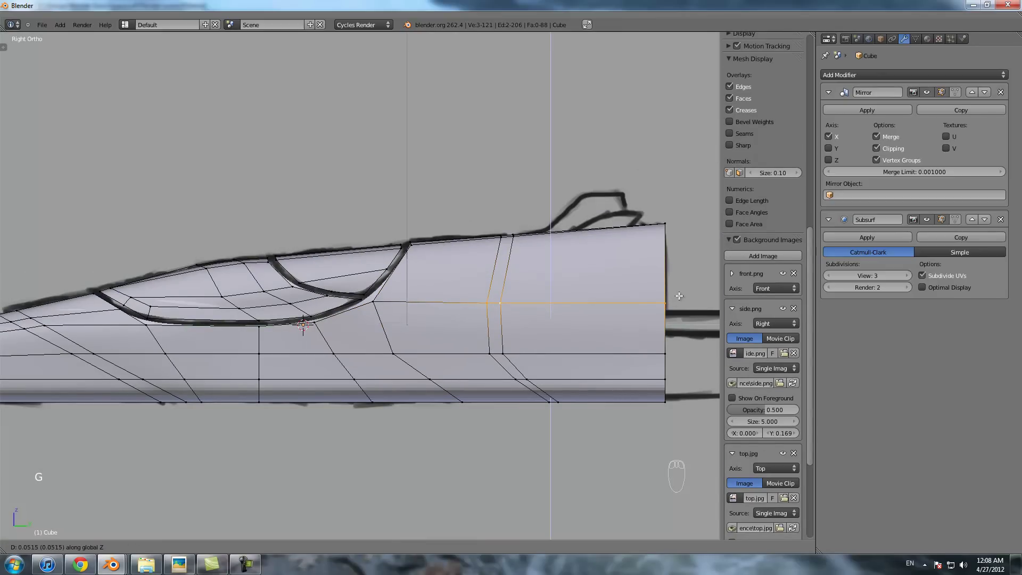
pyautogui.click(680, 294)
pyautogui.scroll(4, 331, 328)
pyautogui.press('Tab')
pyautogui.press('Tab')
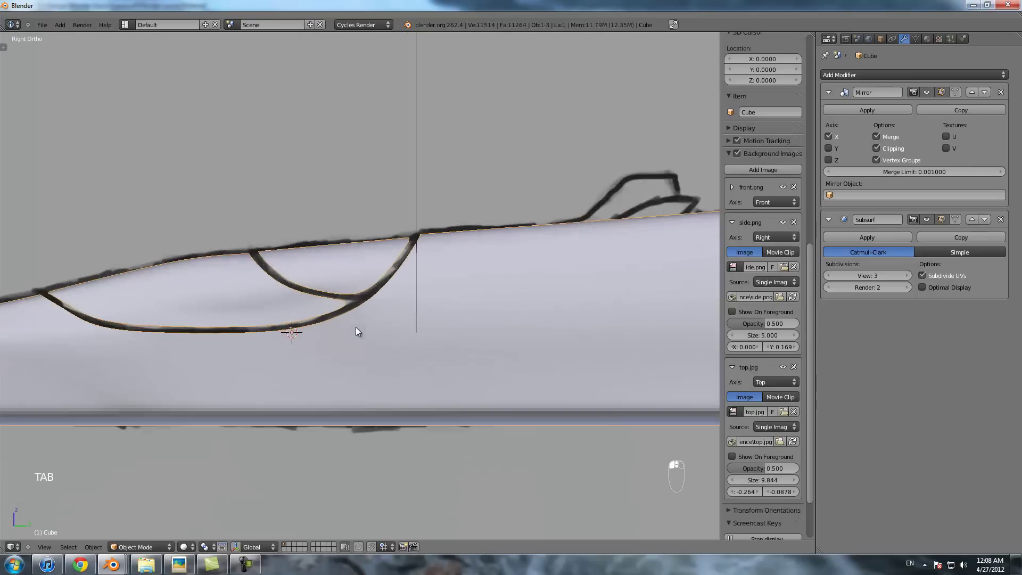
# - Move the vertex on the rear window's back edge down along the sketched window outline
pyautogui.scroll(-6, 462, 242)
pyautogui.scroll(-1, 746, 287)
pyautogui.scroll(6, 425, 266)
pyautogui.rightClick(414, 275)
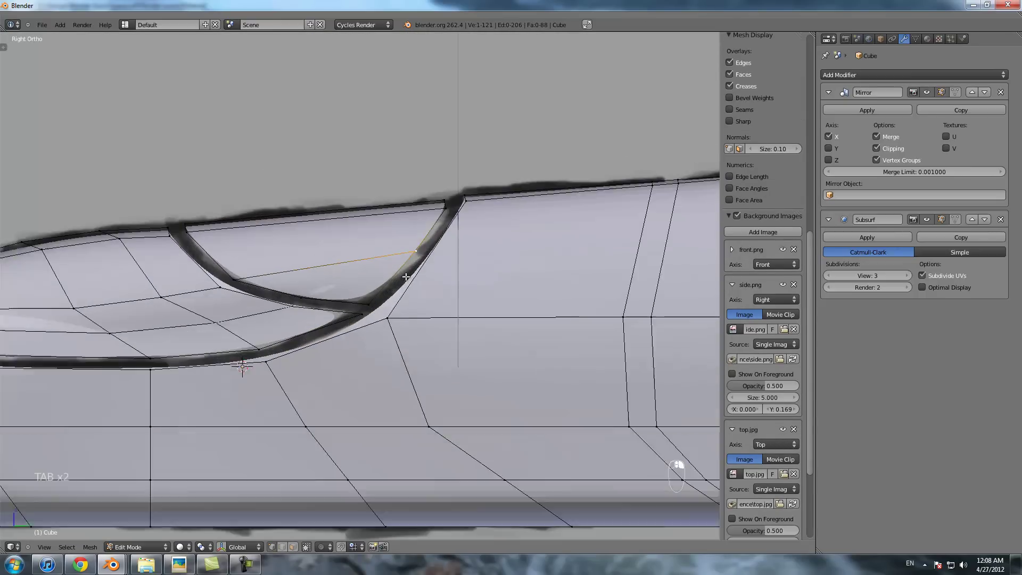
pyautogui.press('g')
pyautogui.click(413, 285)
pyautogui.scroll(-1, 413, 285)
pyautogui.keyDown('shift'); pyautogui.moveTo(413, 286); pyautogui.dragTo(501, 286, button='middle'); pyautogui.keyUp('shift')
pyautogui.scroll(-3, 426, 293)
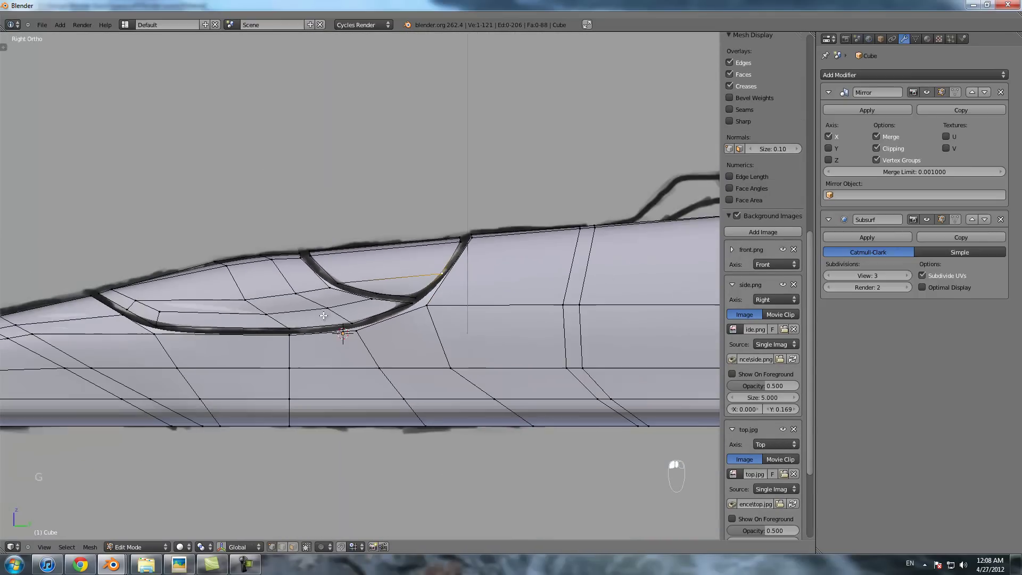
# - Reposition the main canopy window's interior vertices, moving the upper rear one vertically by about 0.07
pyautogui.scroll(2, 234, 304)
pyautogui.press('g')
pyautogui.click(213, 284)
pyautogui.press('g')
pyautogui.click(263, 297)
pyautogui.press('g')
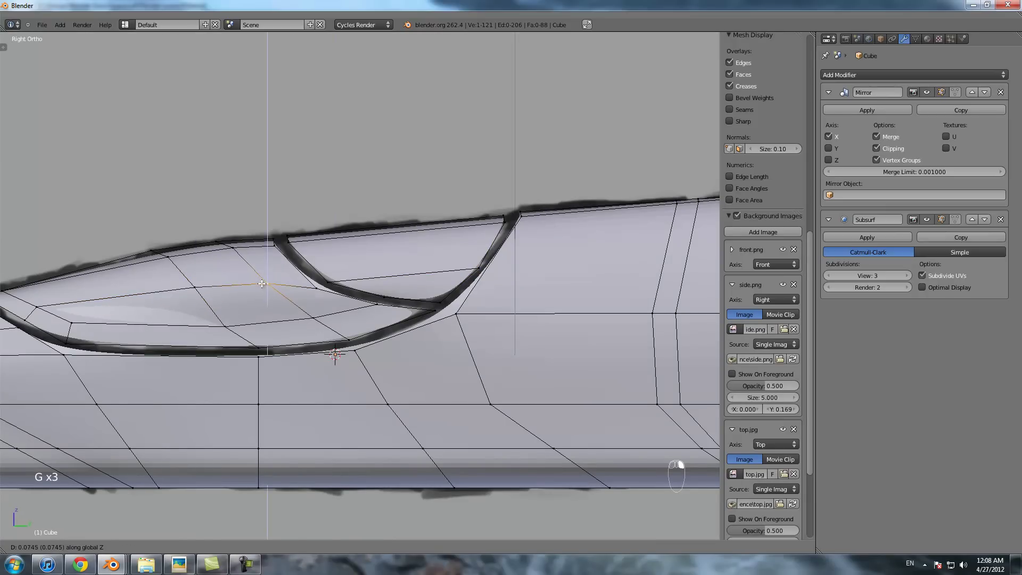
pyautogui.click(262, 283)
# - Try to adjust the two vertices at the main canopy window's front lower corner against the side sketch
pyautogui.scroll(-2, 315, 300)
pyautogui.rightClick(266, 313)
pyautogui.moveTo(298, 313)
pyautogui.mouseDown(button='middle')
pyautogui.moveTo(381, 326)
pyautogui.moveTo(214, 319)
pyautogui.moveTo(138, 341)
pyautogui.moveTo(244, 356)
pyautogui.moveTo(341, 343)
pyautogui.mouseUp(button='middle')
pyautogui.scroll(3, 355, 326)
pyautogui.keyDown('shift'); pyautogui.rightClick(337, 334); pyautogui.keyUp('shift')
pyautogui.press('z')
pyautogui.press('Tab')
pyautogui.press('Tab')
pyautogui.rightClick(299, 350)
pyautogui.keyDown('shift'); pyautogui.rightClick(273, 344); pyautogui.keyUp('shift')
pyautogui.press('KP_3')
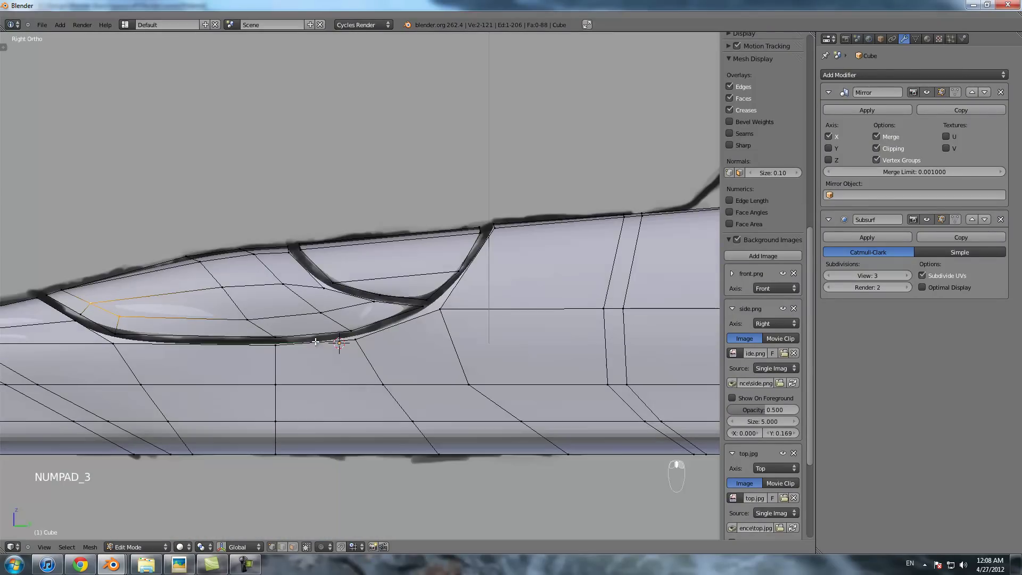
pyautogui.keyDown('shift'); pyautogui.moveTo(153, 346); pyautogui.dragTo(315, 364, button='middle'); pyautogui.keyUp('shift')
pyautogui.scroll(3, 315, 365)
pyautogui.press('g')
pyautogui.rightClick(230, 392)
# - Reposition the canopy window's edge vertices from an angled view and check the smoothed shape in Object Mode
pyautogui.scroll(-2, 230, 392)
pyautogui.rightClick(398, 322)
pyautogui.scroll(-3, 398, 322)
pyautogui.moveTo(398, 322); pyautogui.dragTo(499, 326, button='middle')
pyautogui.rightClick(355, 307)
pyautogui.moveTo(355, 307); pyautogui.dragTo(389, 311, button='middle')
pyautogui.press('g')
pyautogui.moveTo(389, 312); pyautogui.dragTo(450, 238, button='middle')
pyautogui.click(380, 310)
pyautogui.press('g')
pyautogui.click(332, 345)
pyautogui.press('Tab')
pyautogui.scroll(-2, 352, 334)
pyautogui.press('Tab')
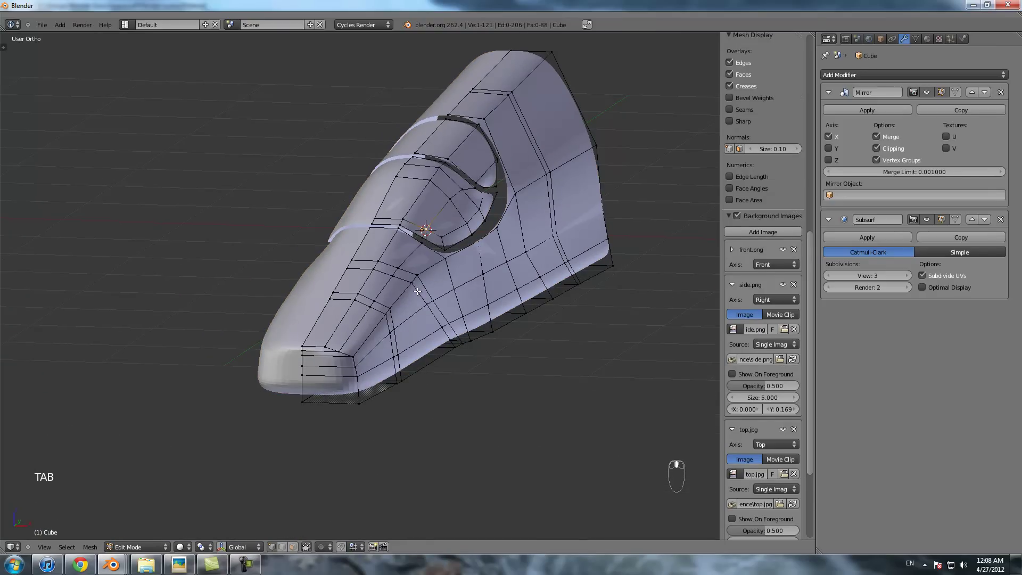
# - Level the two hull vertices just ahead of the cockpit along Z and shift them slightly
pyautogui.keyDown('shift'); pyautogui.rightClick(423, 274); pyautogui.keyUp('shift')
pyautogui.press('KP_3')
pyautogui.scroll(4, 424, 283)
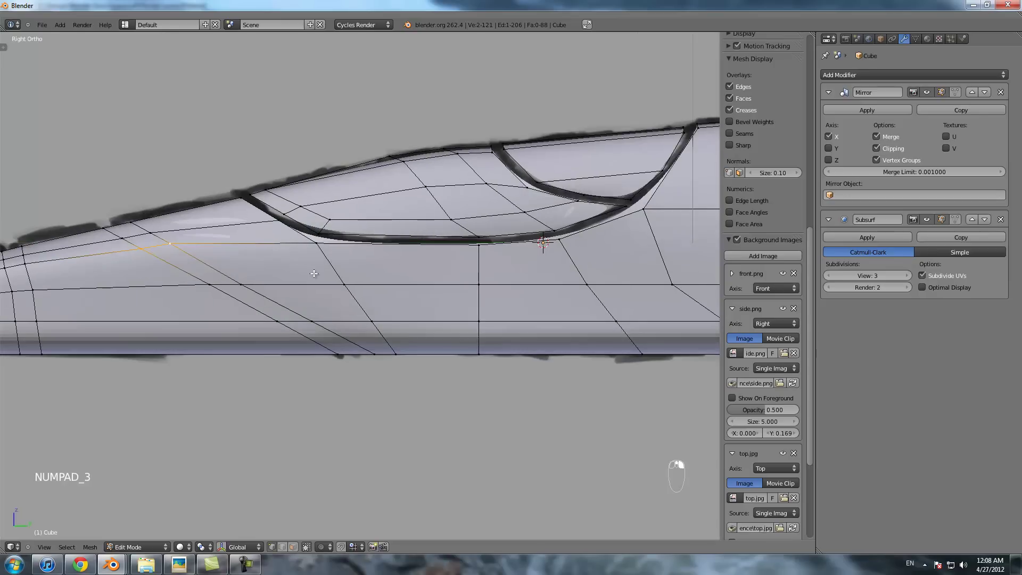
pyautogui.press('s')
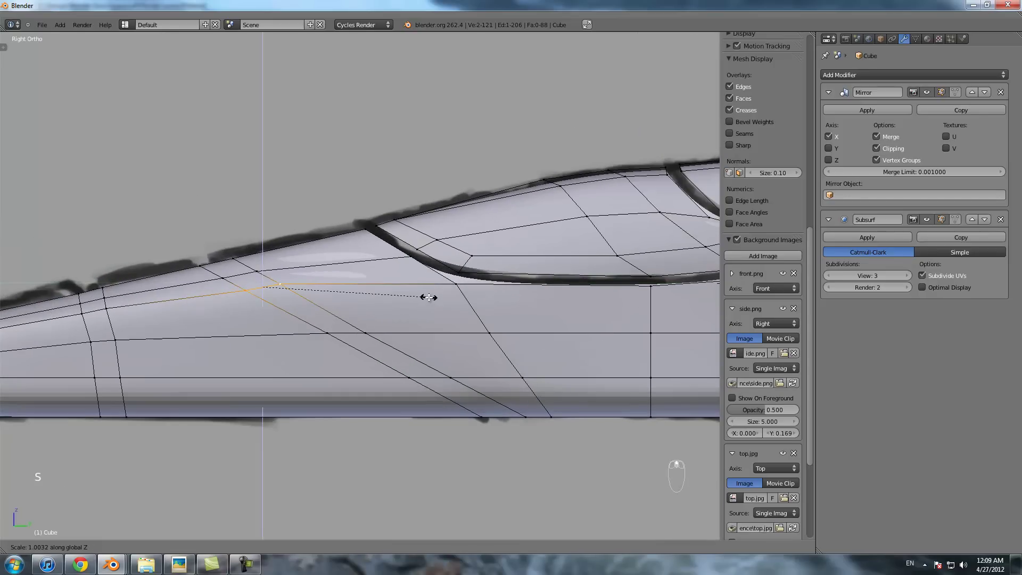
pyautogui.press('Return')
pyautogui.press('g')
pyautogui.click(442, 319)
# - In wireframe display, move the hull vertex pair down and back onto the sketched diagonal panel line and adjust its spacing
pyautogui.press('z')
pyautogui.press('g')
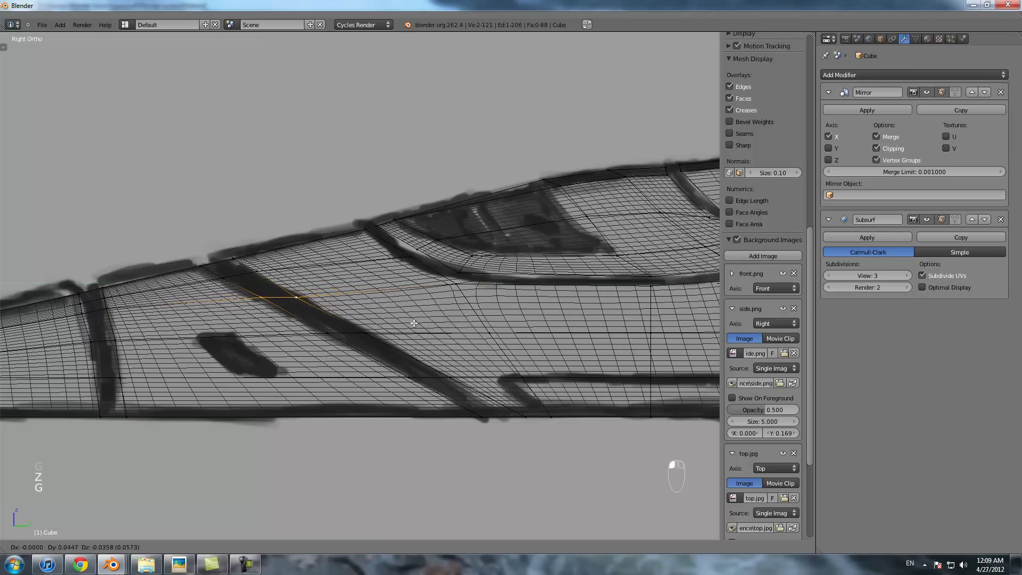
pyautogui.click(414, 322)
pyautogui.press('s')
pyautogui.click(401, 320)
pyautogui.press('g')
pyautogui.click(402, 320)
# - Fine-tune the height and angle of the upper vertex pair on the sketched panel line near the nose
pyautogui.scroll(-2, 402, 320)
pyautogui.keyDown('shift'); pyautogui.moveTo(344, 322); pyautogui.dragTo(498, 313, button='middle'); pyautogui.keyUp('shift')
pyautogui.scroll(3, 469, 311)
pyautogui.rightClick(322, 301)
pyautogui.keyDown('shift'); pyautogui.rightClick(296, 303); pyautogui.keyUp('shift')
pyautogui.press('g')
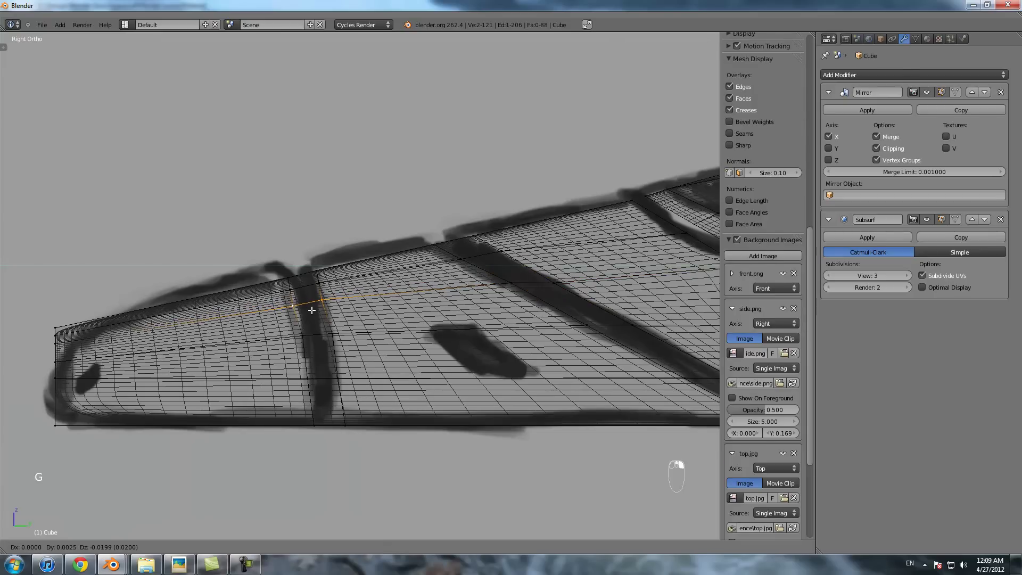
pyautogui.click(312, 311)
pyautogui.press('r')
pyautogui.press('g')
pyautogui.click(373, 308)
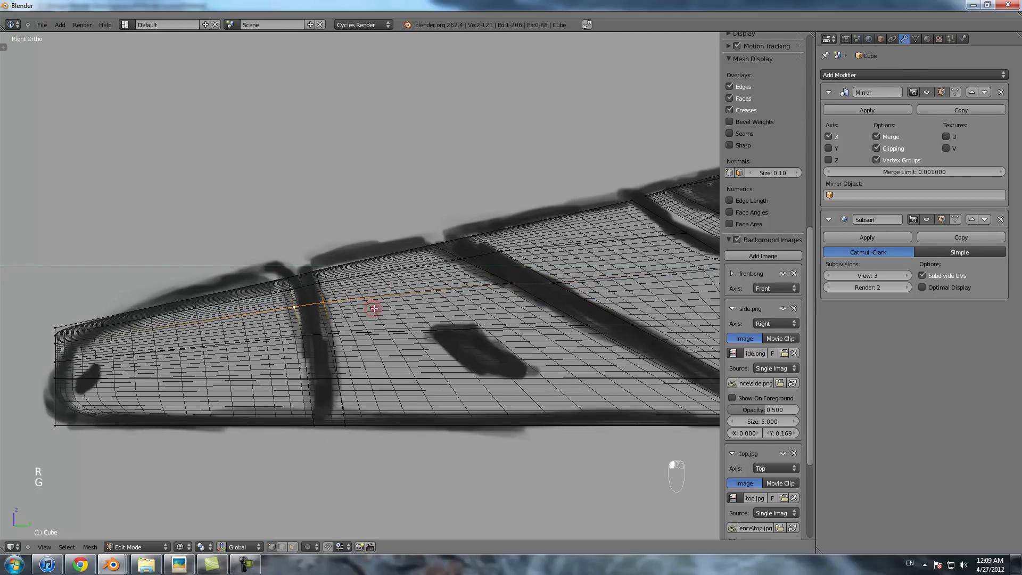
# - Lower the front hull vertex on the sketched diagonal panel line by about 0.01
pyautogui.press('Tab')
pyautogui.scroll(-3, 375, 309)
pyautogui.keyDown('shift'); pyautogui.moveTo(390, 308); pyautogui.dragTo(330, 307, button='middle'); pyautogui.keyUp('shift')
pyautogui.moveTo(423, 282)
pyautogui.keyDown('shift'); pyautogui.mouseDown(button='middle')
pyautogui.moveTo(314, 297)
pyautogui.moveTo(299, 310)
pyautogui.moveTo(425, 301)
pyautogui.mouseUp(button='middle'); pyautogui.keyUp('shift')
pyautogui.press('Tab')
pyautogui.scroll(5, 313, 297)
pyautogui.rightClick(327, 305)
pyautogui.press('g')
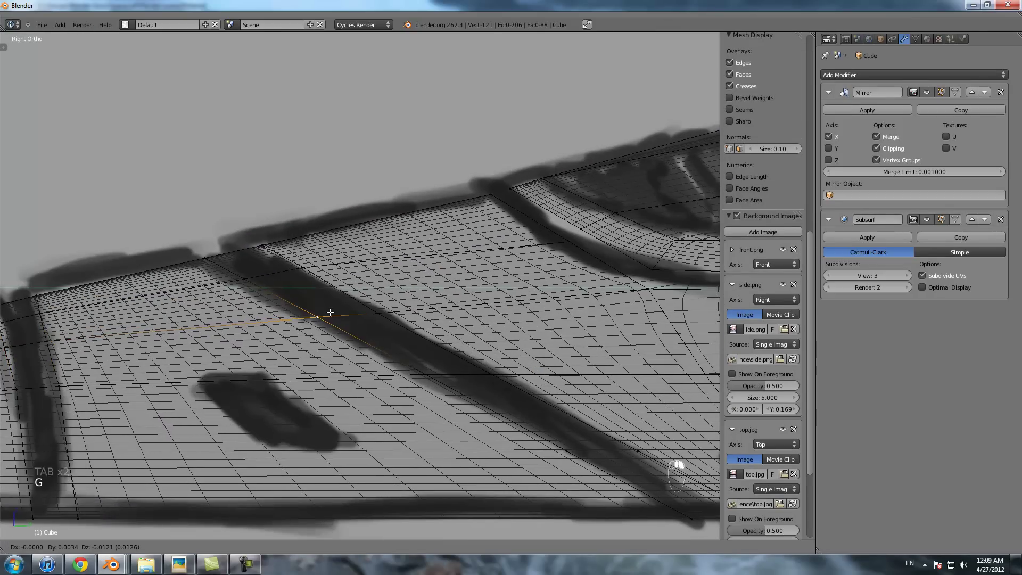
pyautogui.click(330, 312)
pyautogui.scroll(-2, 330, 313)
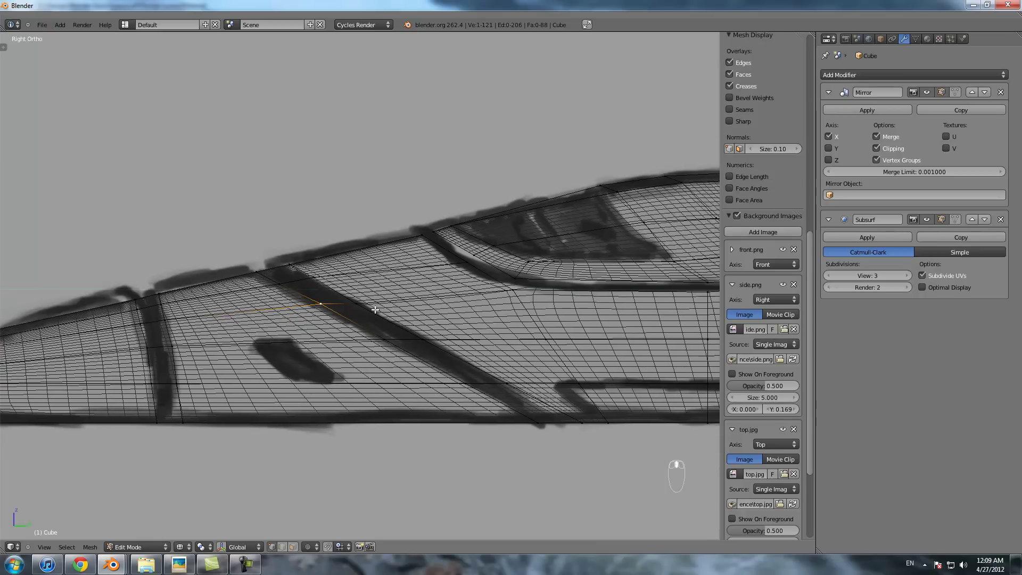
# - Try moving and scaling the diagonal panel line's vertex pair, undo the last two changes and compare the smoothed hull with the sketch
pyautogui.moveTo(370, 305); pyautogui.dragTo(372, 307)
pyautogui.press('g')
pyautogui.click(375, 307)
pyautogui.press('s')
pyautogui.click(377, 308)
pyautogui.press('g')
pyautogui.click(375, 307)
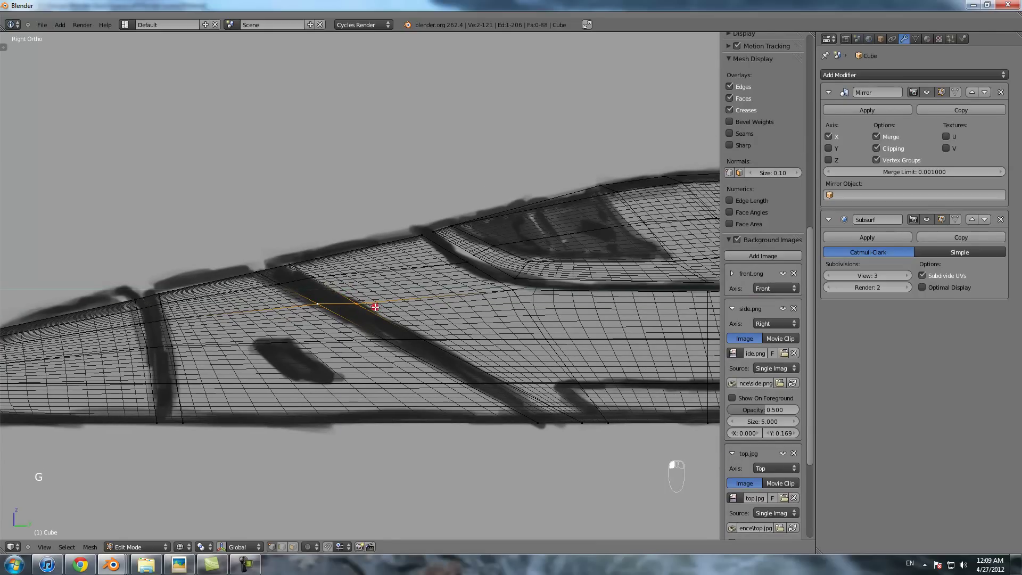
pyautogui.press('Tab')
pyautogui.press('z')
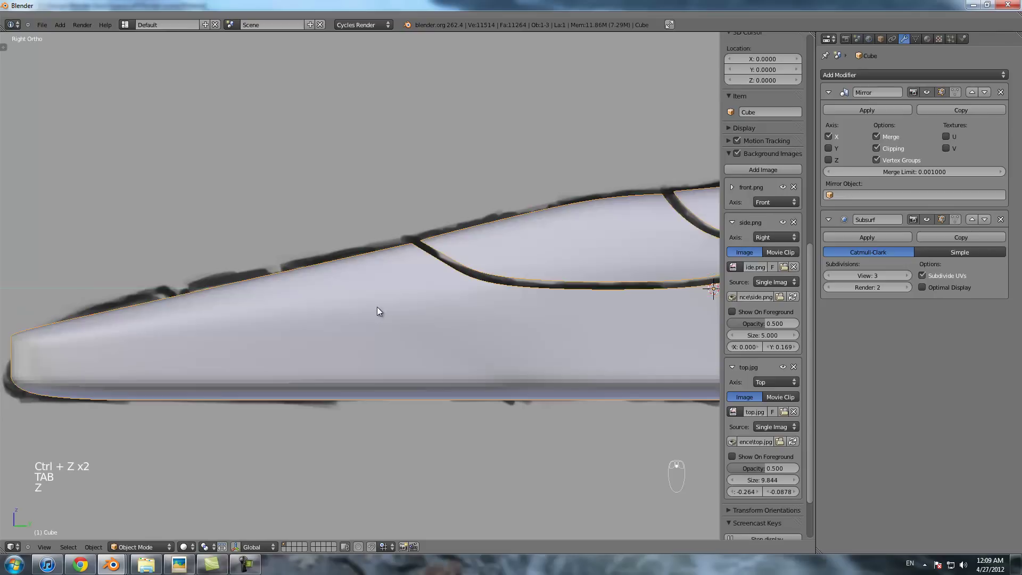
pyautogui.press('z')
pyautogui.scroll(-2, 377, 306)
pyautogui.scroll(4, 389, 299)
pyautogui.press('Tab')
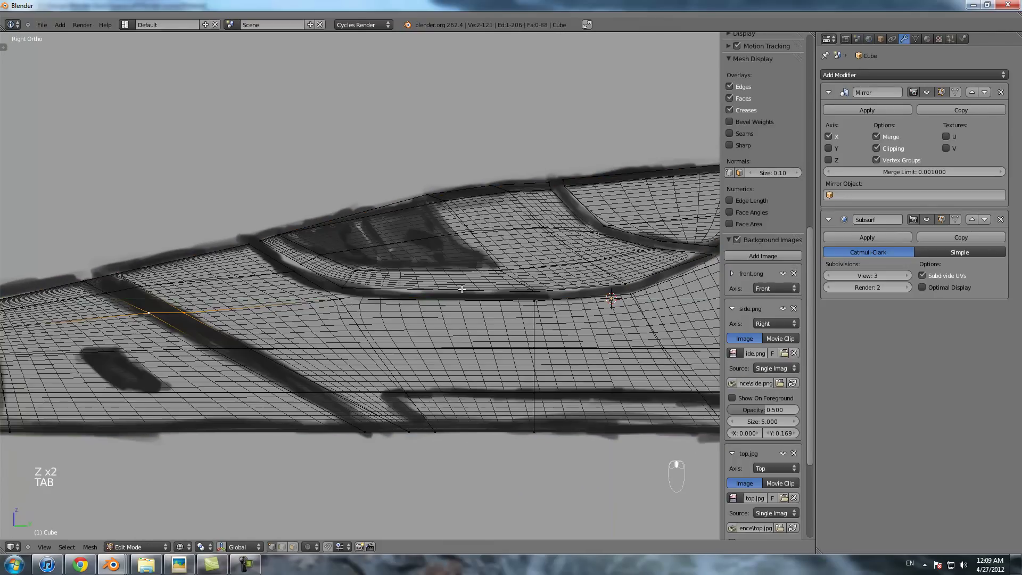
# - In wireframe display, move the vertex at the dark window pane's lower front edge onto the sketched outline
pyautogui.press('z')
pyautogui.rightClick(230, 249)
pyautogui.scroll(2, 213, 237)
pyautogui.press('z')
pyautogui.press('b')
pyautogui.moveTo(172, 210)
pyautogui.mouseDown()
pyautogui.moveTo(203, 260)
pyautogui.moveTo(263, 273)
pyautogui.mouseUp()
pyautogui.press('g')
pyautogui.press('a')
pyautogui.press('a')
pyautogui.press('a')
pyautogui.press('b')
pyautogui.press('g')
pyautogui.click(255, 274)
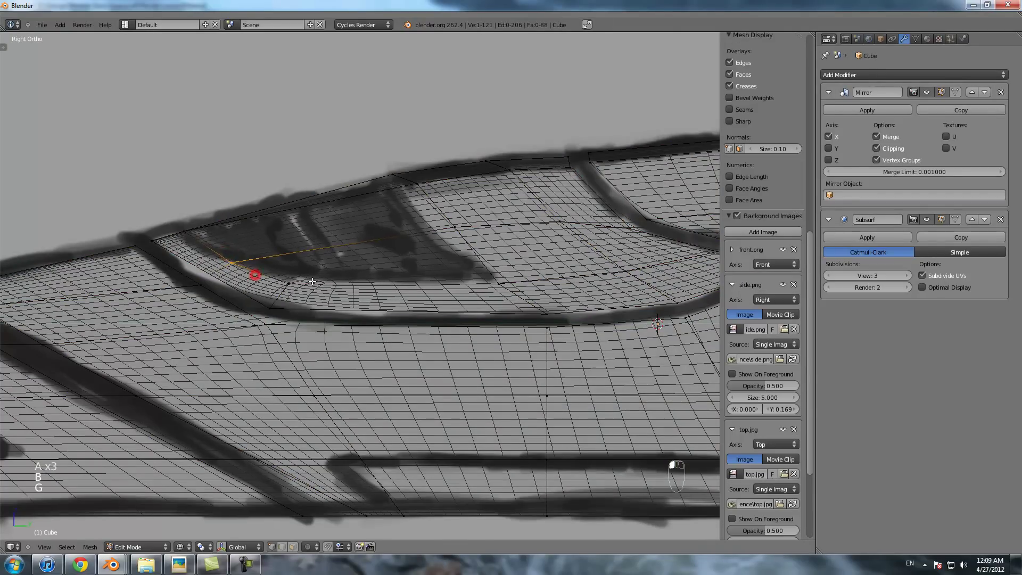
# - Align the vertices on the dark window pane's bottom edge and rear edge with the sketched pane outline
pyautogui.press('g')
pyautogui.click(316, 294)
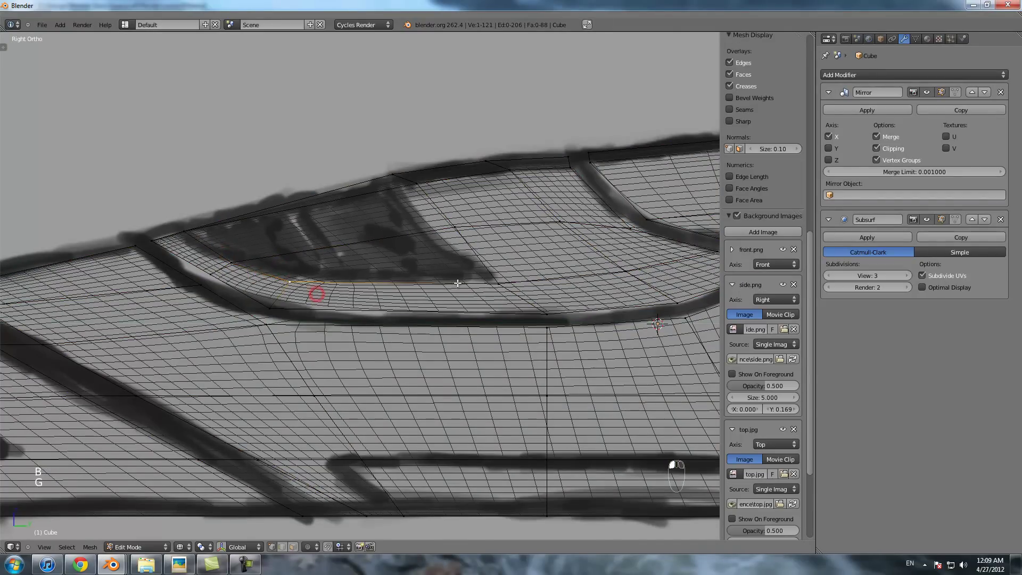
pyautogui.press('g')
pyautogui.click(436, 237)
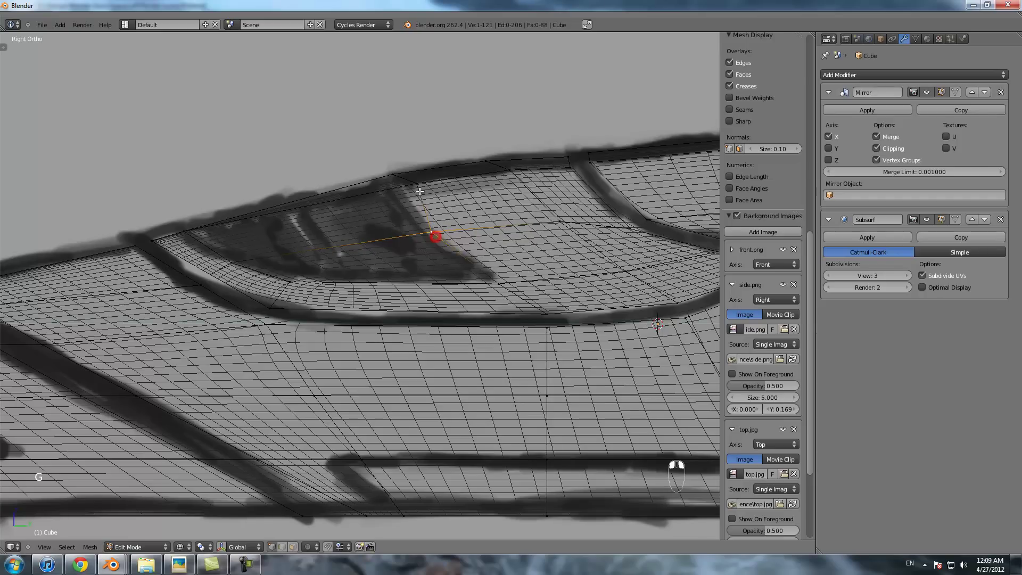
# - Move the vertex at the dark window pane's upper rear corner onto the sketched corner and check the smoothed result
pyautogui.moveTo(382, 168); pyautogui.dragTo(427, 202)
pyautogui.press('g')
pyautogui.click(405, 207)
pyautogui.rightClick(378, 181)
pyautogui.press('g')
pyautogui.rightClick(396, 190)
pyautogui.press('g')
pyautogui.click(402, 192)
pyautogui.press('Tab')
pyautogui.press('Tab')
pyautogui.keyDown('shift'); pyautogui.moveTo(507, 227); pyautogui.dragTo(374, 240, button='middle'); pyautogui.keyUp('shift')
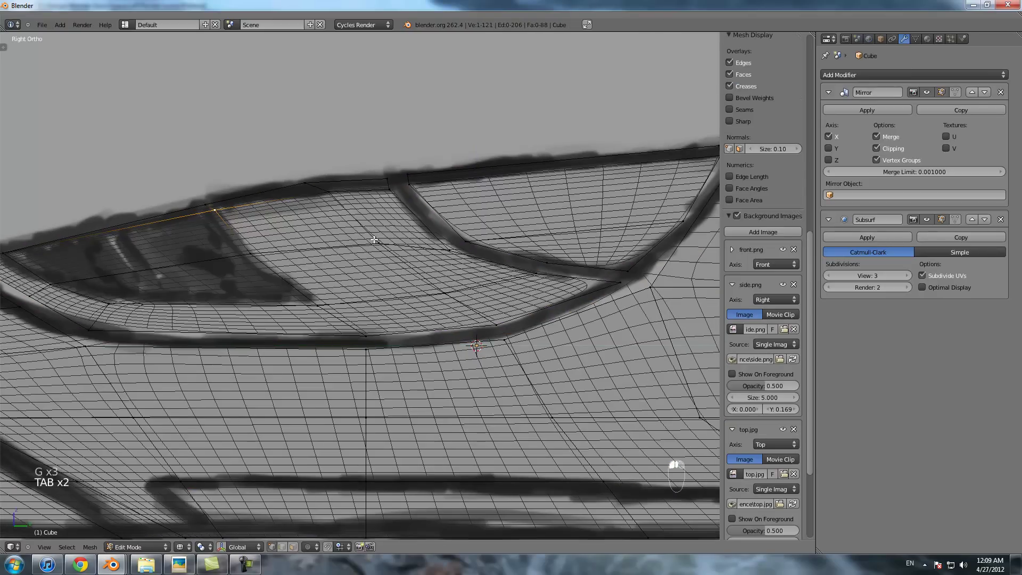
# - Reposition the canopy vertices between the dark pane and the rear window to even out the mesh
pyautogui.press('g')
pyautogui.click(341, 210)
pyautogui.rightClick(392, 249)
pyautogui.press('g')
pyautogui.click(386, 248)
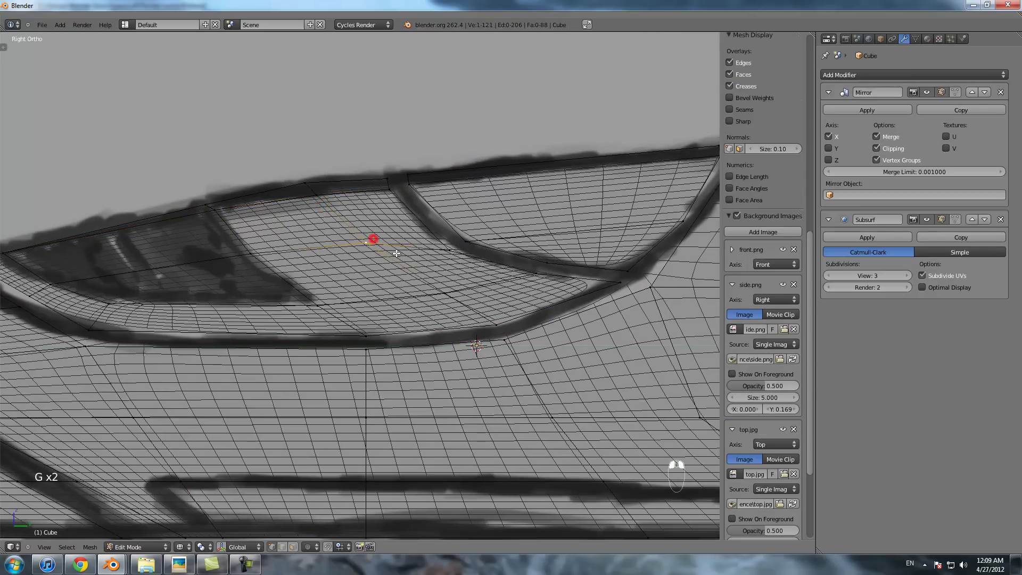
pyautogui.scroll(-2, 416, 265)
pyautogui.rightClick(416, 286)
pyautogui.press('g')
pyautogui.click(409, 281)
# - Move the selected vertex on the cockpit canopy's side outward along the X axis
pyautogui.press('Tab')
pyautogui.scroll(-3, 408, 280)
pyautogui.moveTo(408, 280)
pyautogui.mouseDown(button='middle')
pyautogui.moveTo(387, 296)
pyautogui.moveTo(317, 301)
pyautogui.moveTo(523, 294)
pyautogui.mouseUp(button='middle')
pyautogui.press('z')
pyautogui.scroll(4, 523, 294)
pyautogui.keyDown('shift'); pyautogui.moveTo(442, 305); pyautogui.dragTo(359, 319, button='middle'); pyautogui.keyUp('shift')
pyautogui.scroll(1, 359, 318)
pyautogui.moveTo(351, 318); pyautogui.dragTo(344, 318, button='middle')
pyautogui.press('Tab')
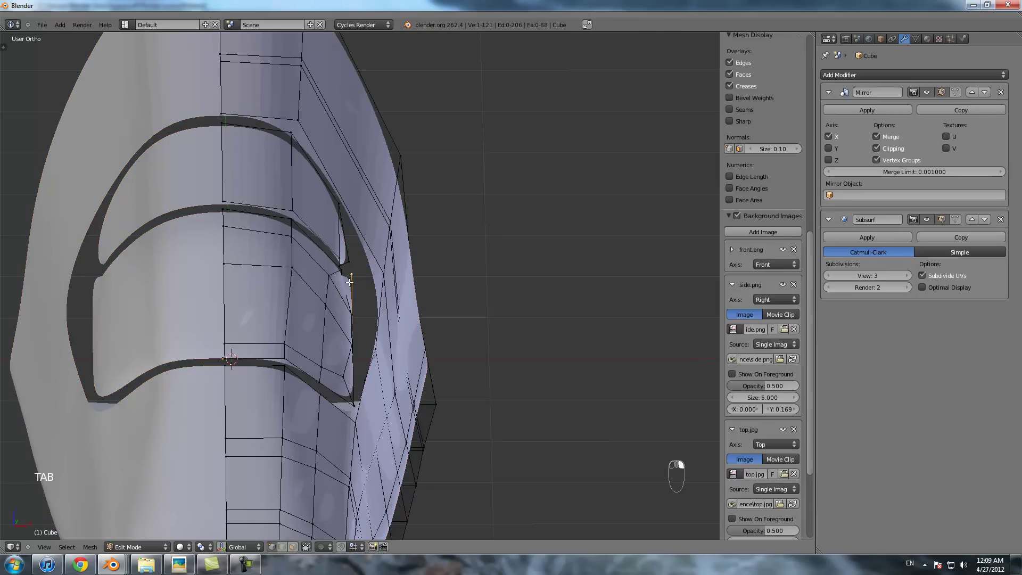
pyautogui.press('z')
pyautogui.press('g')
pyautogui.press('x')
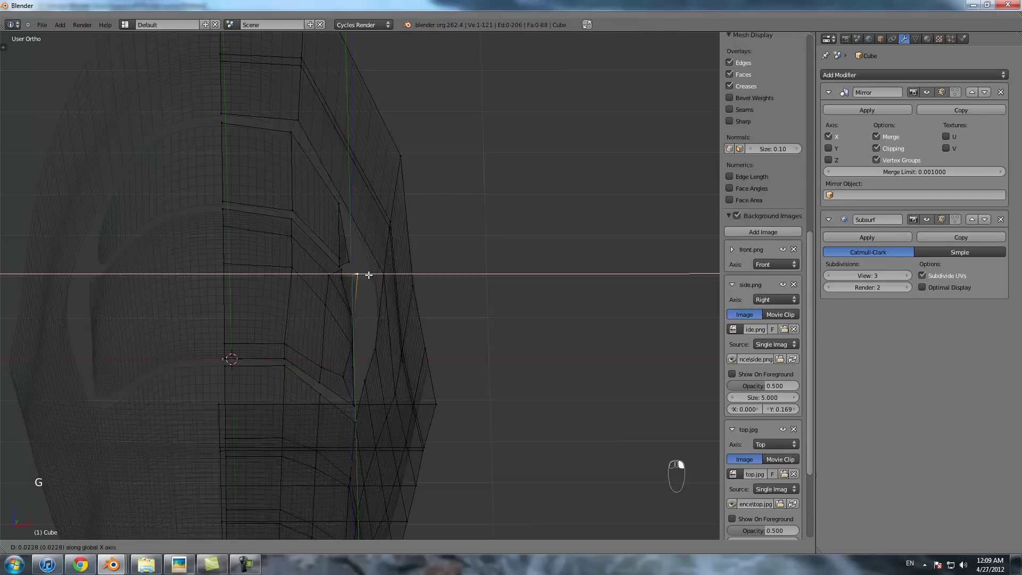
pyautogui.click(377, 278)
# - Reposition the neighbouring vertex on the canopy's side with axis-constrained moves
pyautogui.moveTo(376, 278); pyautogui.dragTo(348, 315, button='middle')
pyautogui.rightClick(377, 330)
pyautogui.press('g')
pyautogui.middleClick(392, 329)
pyautogui.click(396, 331)
pyautogui.moveTo(398, 339)
pyautogui.mouseDown(button='middle')
pyautogui.moveTo(413, 372)
pyautogui.moveTo(362, 359)
pyautogui.moveTo(374, 401)
pyautogui.moveTo(378, 265)
pyautogui.moveTo(351, 338)
pyautogui.moveTo(344, 283)
pyautogui.moveTo(363, 342)
pyautogui.moveTo(424, 336)
pyautogui.moveTo(405, 348)
pyautogui.moveTo(354, 338)
pyautogui.moveTo(404, 337)
pyautogui.moveTo(370, 372)
pyautogui.moveTo(292, 381)
pyautogui.moveTo(369, 364)
pyautogui.moveTo(372, 335)
pyautogui.moveTo(407, 329)
pyautogui.mouseUp(button='middle')
pyautogui.press('g')
pyautogui.middleClick(413, 372)
pyautogui.click(412, 372)
pyautogui.press('g')
pyautogui.middleClick(365, 358)
pyautogui.click(369, 358)
# - Refine the canopy's side vertices with further single-axis moves to even out the curved surface
pyautogui.scroll(3, 366, 347)
pyautogui.press('g')
pyautogui.middleClick(369, 346)
pyautogui.click(379, 346)
pyautogui.press('g')
pyautogui.middleClick(431, 336)
pyautogui.click(432, 333)
pyautogui.press('g')
pyautogui.middleClick(388, 354)
pyautogui.click(383, 354)
pyautogui.press('g')
pyautogui.middleClick(406, 338)
pyautogui.click(402, 337)
# - In the right side view, realign two canopy vertices with the sketch and check the smoothed result
pyautogui.press('KP_3')
pyautogui.scroll(2, 362, 363)
pyautogui.press('g')
pyautogui.click(310, 355)
pyautogui.scroll(-2, 309, 355)
pyautogui.scroll(-2, 394, 330)
pyautogui.rightClick(315, 321)
pyautogui.press('g')
pyautogui.click(314, 326)
pyautogui.press('Tab')
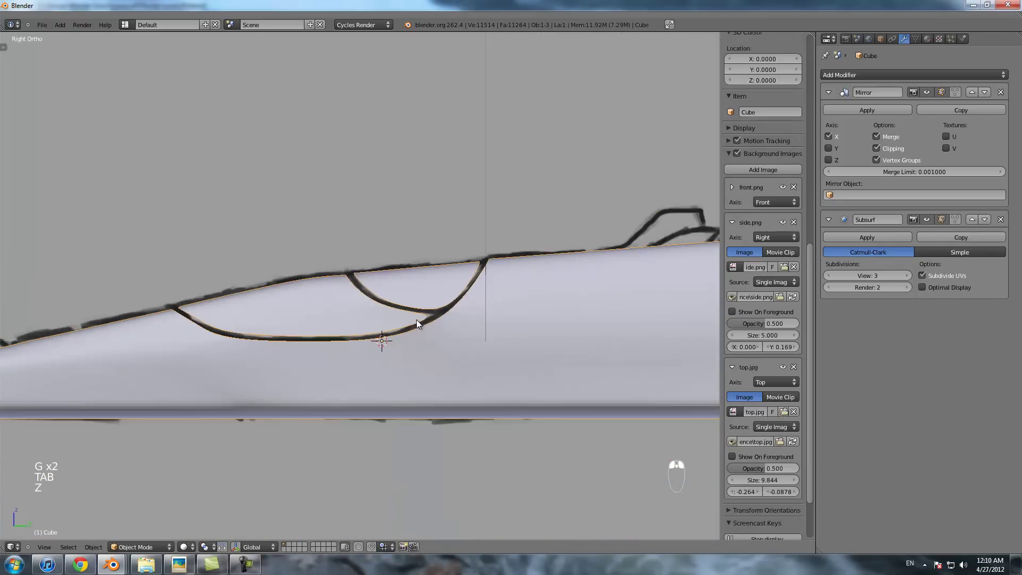
# - Save the file as tutorial2.blend
pyautogui.hotkey('ctrl', 's')
pyautogui.click(185, 56)
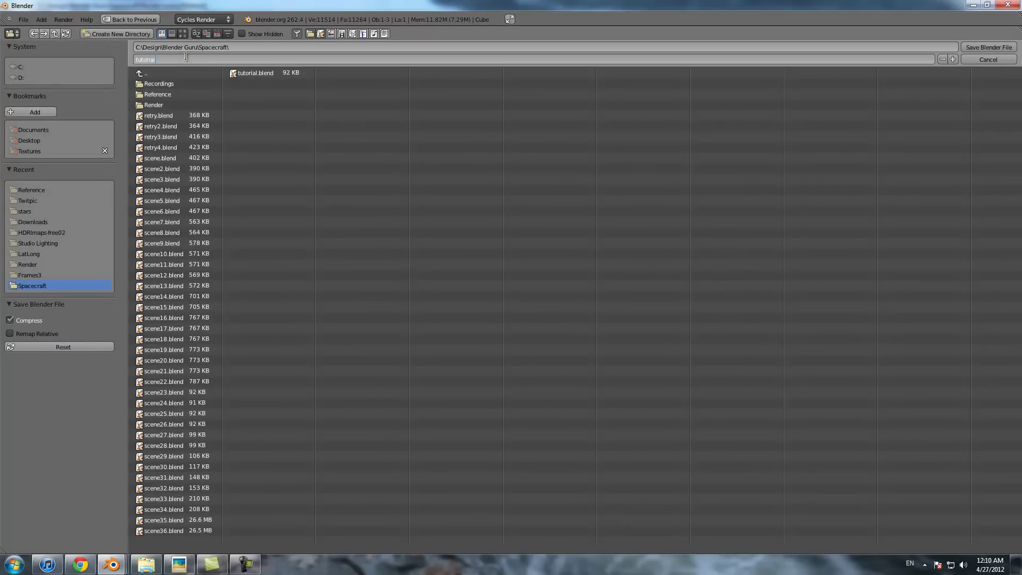
pyautogui.press('Return')
# - Examine the hull and cockpit windows against the side sketch in wireframe display
pyautogui.scroll(-4, 418, 256)
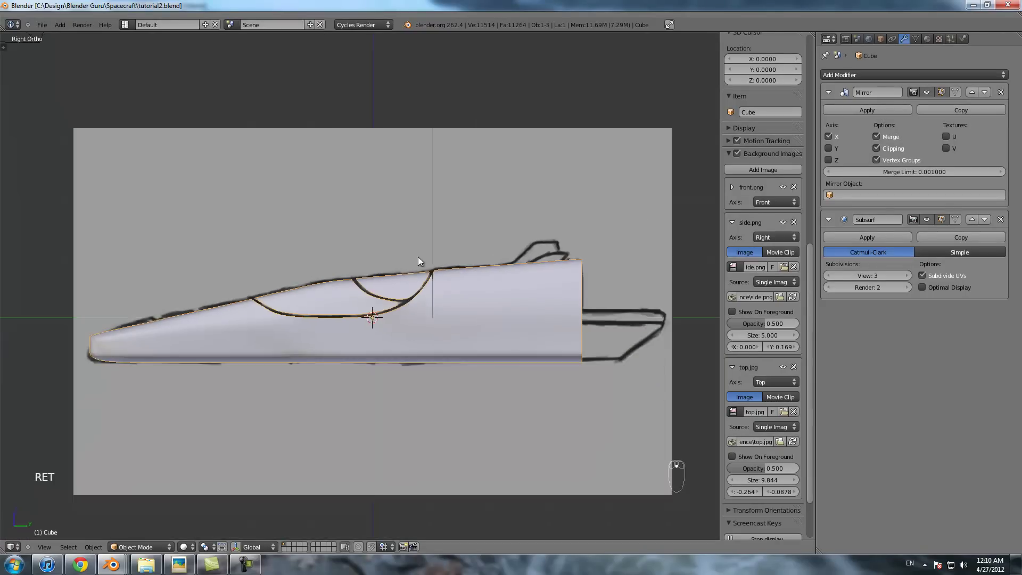
pyautogui.scroll(4, 346, 307)
pyautogui.scroll(-3, 346, 307)
pyautogui.press('z')
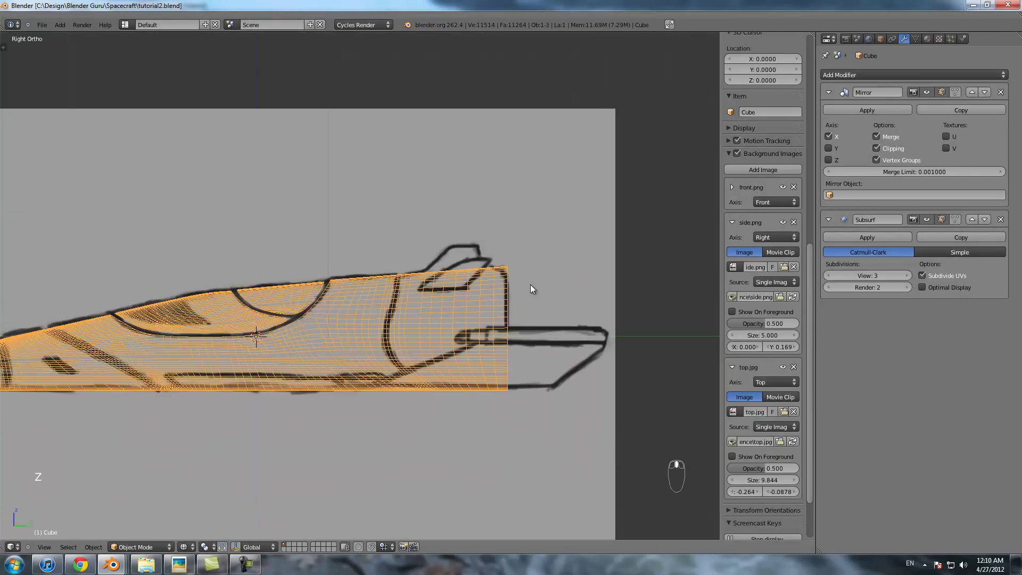
pyautogui.press('Tab')
pyautogui.scroll(5, 472, 291)
pyautogui.scroll(-3, 472, 291)
pyautogui.keyDown('shift'); pyautogui.moveTo(248, 313); pyautogui.dragTo(425, 291, button='middle'); pyautogui.keyUp('shift')
pyautogui.press('Tab')
pyautogui.scroll(5, 446, 311)
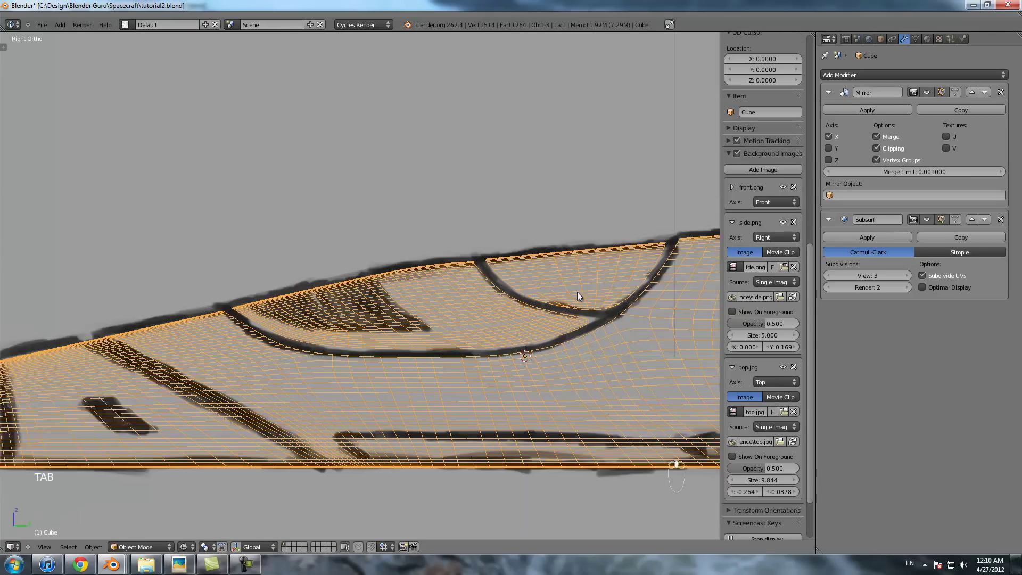
pyautogui.scroll(2, 492, 315)
pyautogui.keyDown('shift'); pyautogui.moveTo(374, 333); pyautogui.dragTo(241, 318, button='middle'); pyautogui.keyUp('shift')
pyautogui.scroll(-2, 242, 318)
pyautogui.press('Tab')
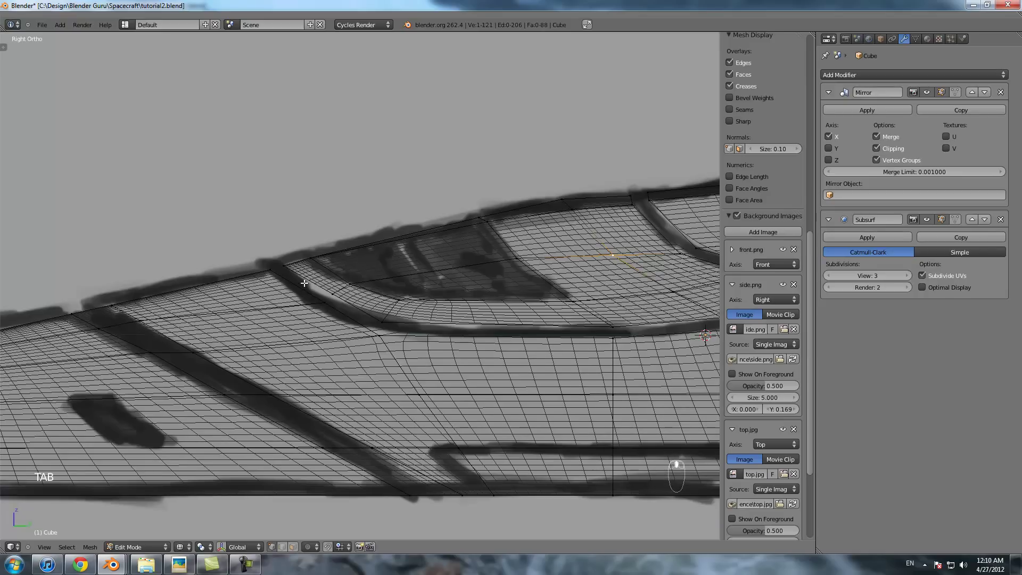
pyautogui.keyDown('shift'); pyautogui.moveTo(334, 278); pyautogui.dragTo(276, 293, button='middle'); pyautogui.keyUp('shift')
# - Extrude the three faces covering the dark window pane inward by about 0.03
pyautogui.click(294, 547)
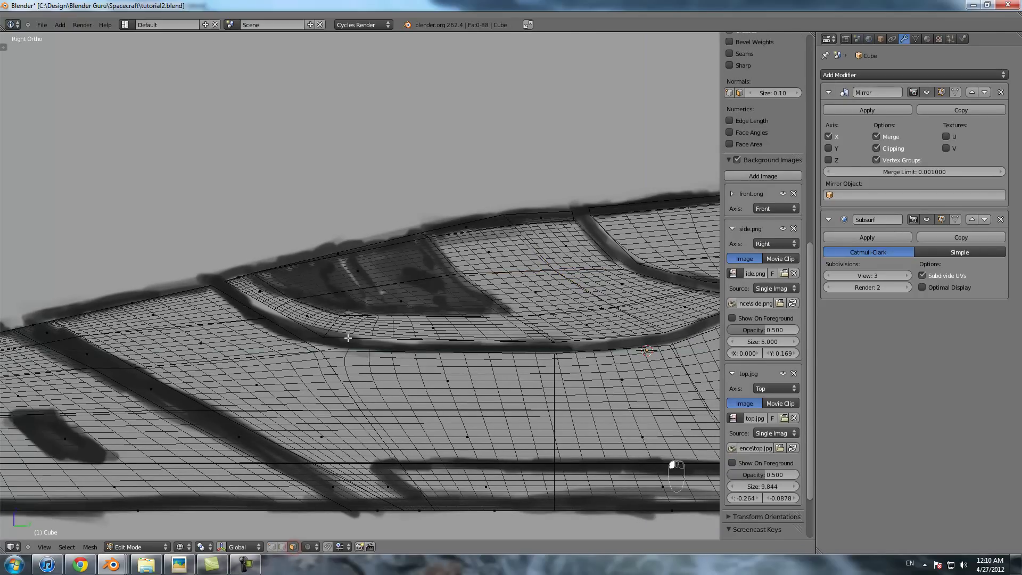
pyautogui.rightClick(324, 280)
pyautogui.keyDown('shift'); pyautogui.rightClick(365, 263); pyautogui.keyUp('shift')
pyautogui.keyDown('shift'); pyautogui.rightClick(387, 294); pyautogui.keyUp('shift')
pyautogui.scroll(1, 428, 293)
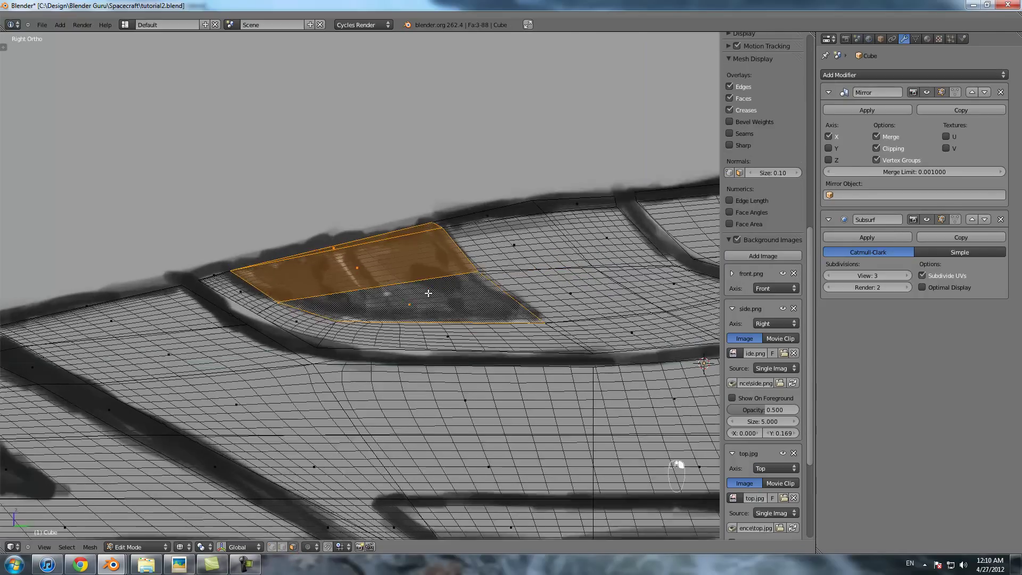
pyautogui.scroll(1, 441, 292)
pyautogui.press('e')
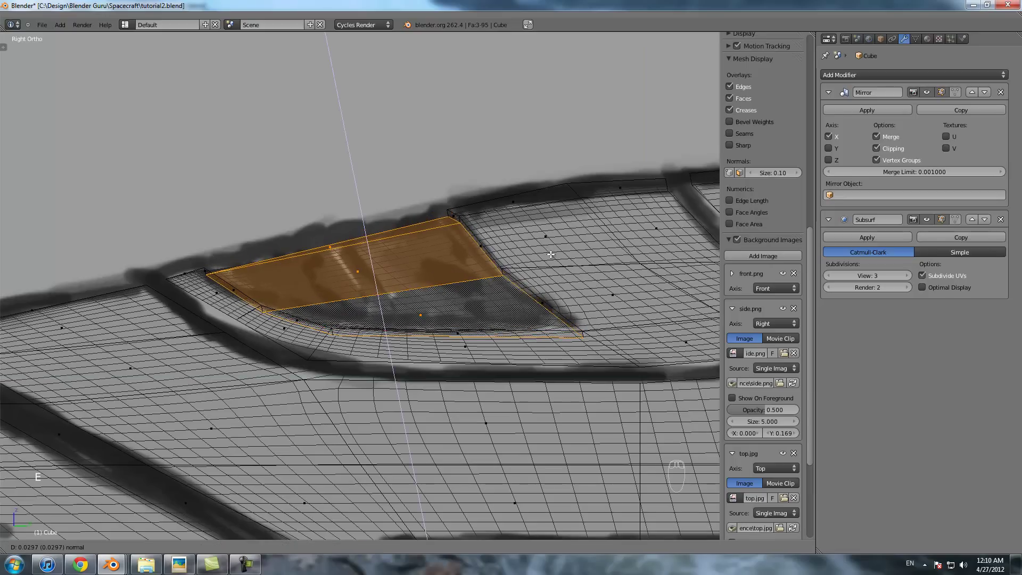
pyautogui.click(549, 257)
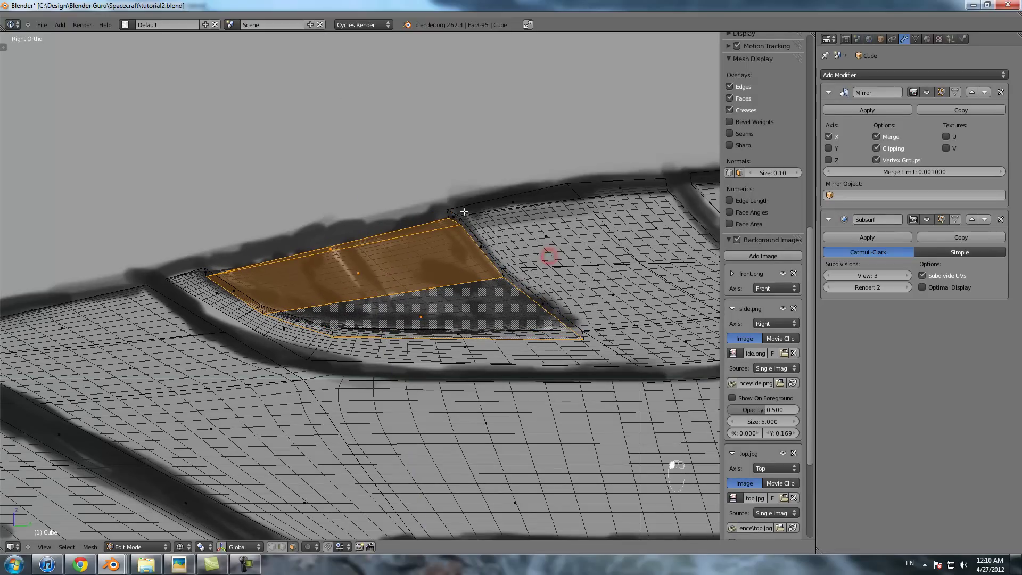
# - Set the crease of the recessed window pane's inner edge loop to 1 and check the smoothed result
pyautogui.moveTo(317, 287)
pyautogui.mouseDown(button='middle')
pyautogui.moveTo(429, 292)
pyautogui.moveTo(422, 286)
pyautogui.moveTo(390, 326)
pyautogui.mouseUp(button='middle')
pyautogui.press('z')
pyautogui.click(273, 546)
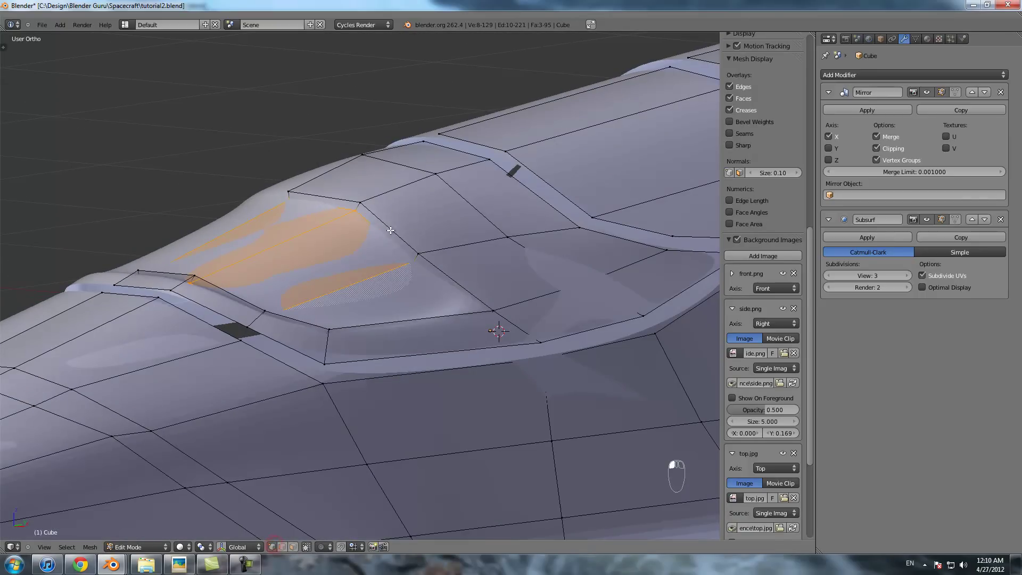
pyautogui.press('z')
pyautogui.keyDown('alt'); pyautogui.rightClick(375, 225); pyautogui.keyUp('alt')
pyautogui.scroll(15, 775, 104)
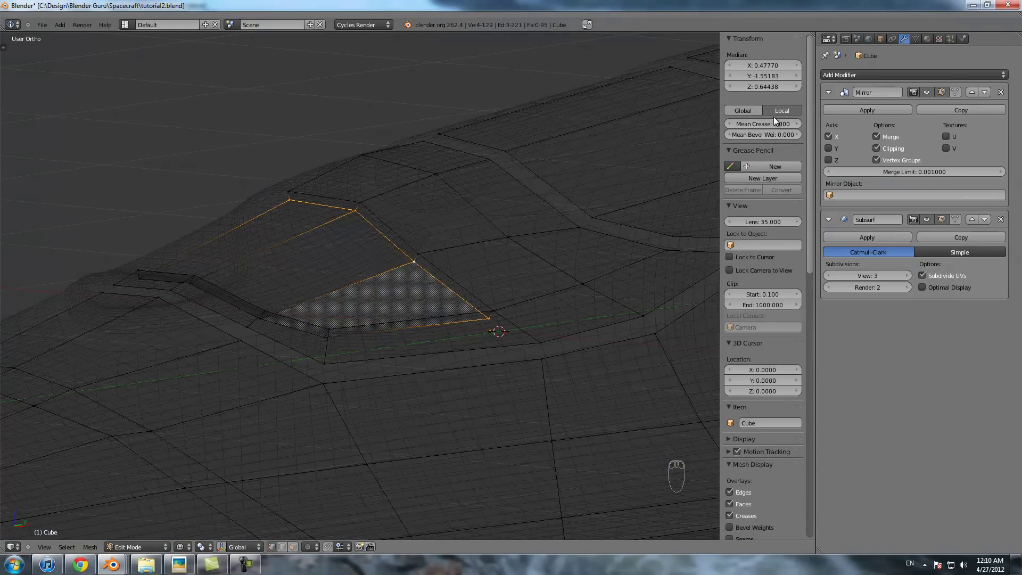
pyautogui.click(767, 123)
pyautogui.press('z')
pyautogui.press('Tab')
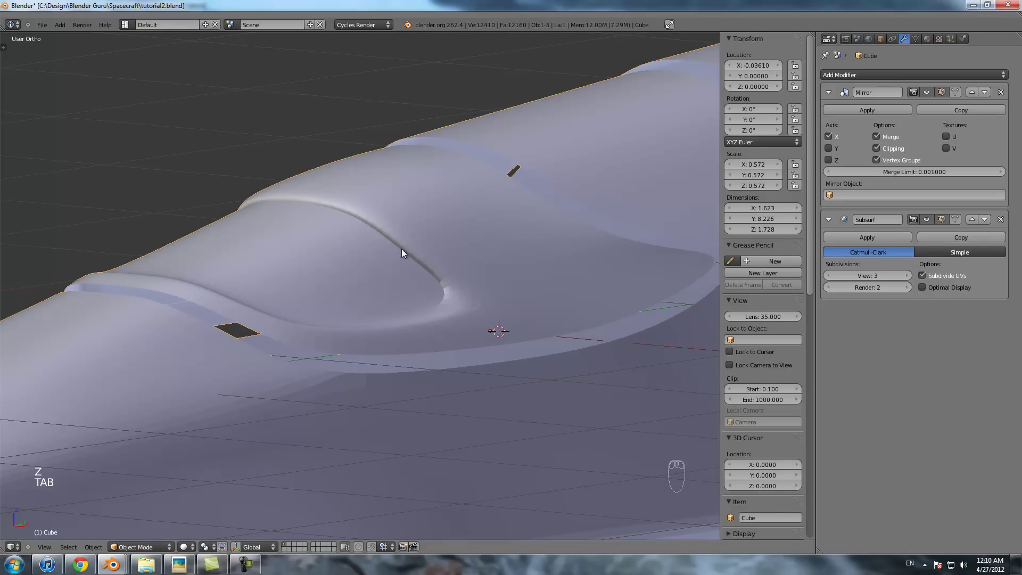
# - Set the crease of the outer edge loop around the window recess to 1
pyautogui.press('Tab')
pyautogui.press('z')
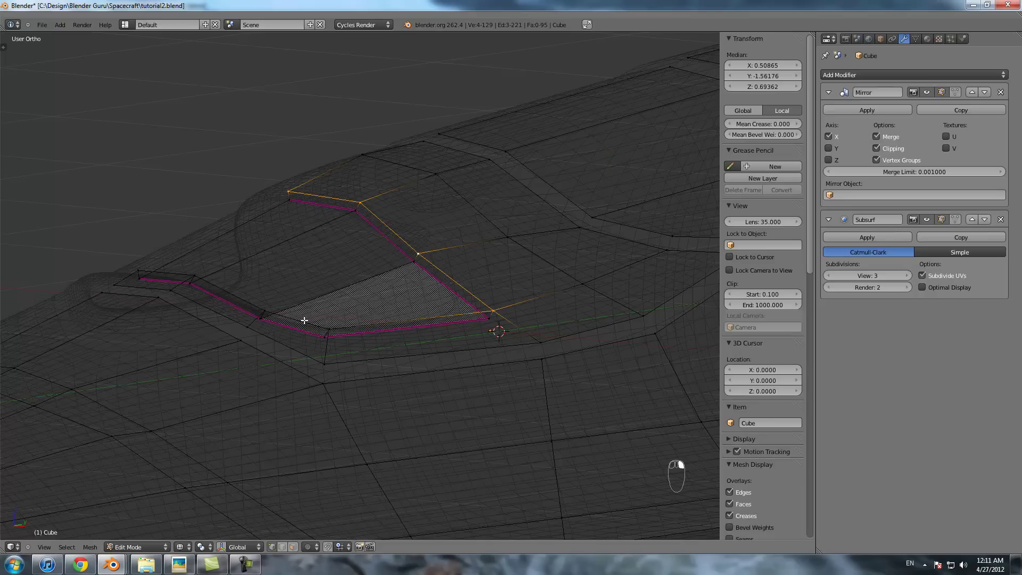
pyautogui.press('z')
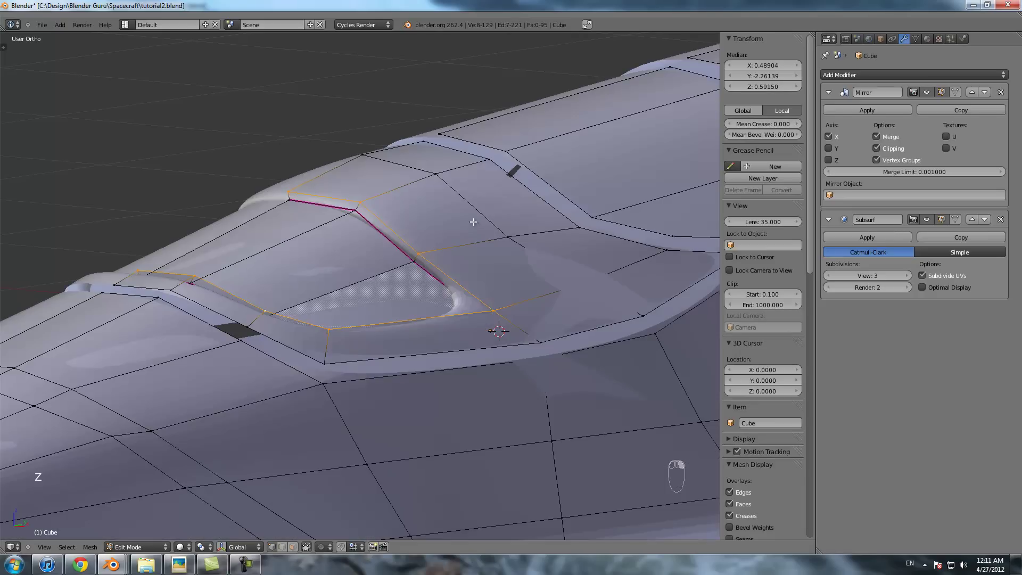
pyautogui.press('Return')
pyautogui.press('z')
# - Inspect the creased window recess and canopy from several angles in smooth shaded display
pyautogui.rightClick(547, 325)
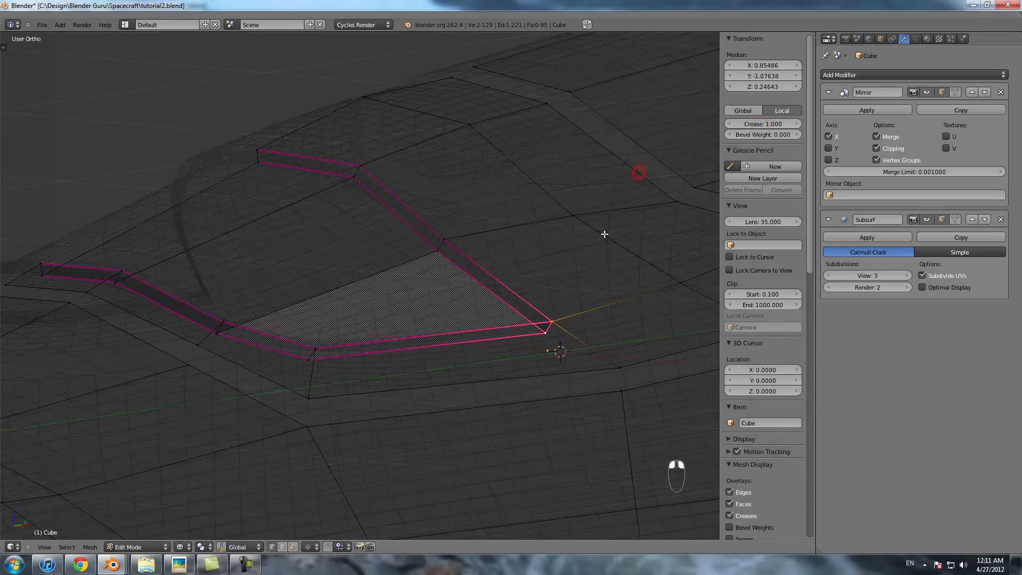
pyautogui.press('Tab')
pyautogui.press('z')
pyautogui.moveTo(578, 237)
pyautogui.mouseDown(button='middle')
pyautogui.moveTo(426, 257)
pyautogui.moveTo(491, 251)
pyautogui.moveTo(413, 304)
pyautogui.moveTo(503, 292)
pyautogui.moveTo(427, 308)
pyautogui.moveTo(384, 286)
pyautogui.moveTo(308, 303)
pyautogui.moveTo(359, 346)
pyautogui.moveTo(497, 282)
pyautogui.moveTo(481, 286)
pyautogui.mouseUp(button='middle')
pyautogui.press('Tab')
pyautogui.moveTo(489, 234); pyautogui.dragTo(431, 226, button='middle')
pyautogui.keyDown('alt'); pyautogui.rightClick(384, 305); pyautogui.keyUp('alt')
pyautogui.scroll(-3, 420, 303)
pyautogui.moveTo(449, 299); pyautogui.dragTo(500, 292, button='middle')
pyautogui.scroll(3, 434, 305)
pyautogui.press('Tab')
pyautogui.moveTo(434, 305); pyautogui.dragTo(296, 260, button='middle')
pyautogui.scroll(2, 455, 281)
pyautogui.scroll(2, 455, 287)
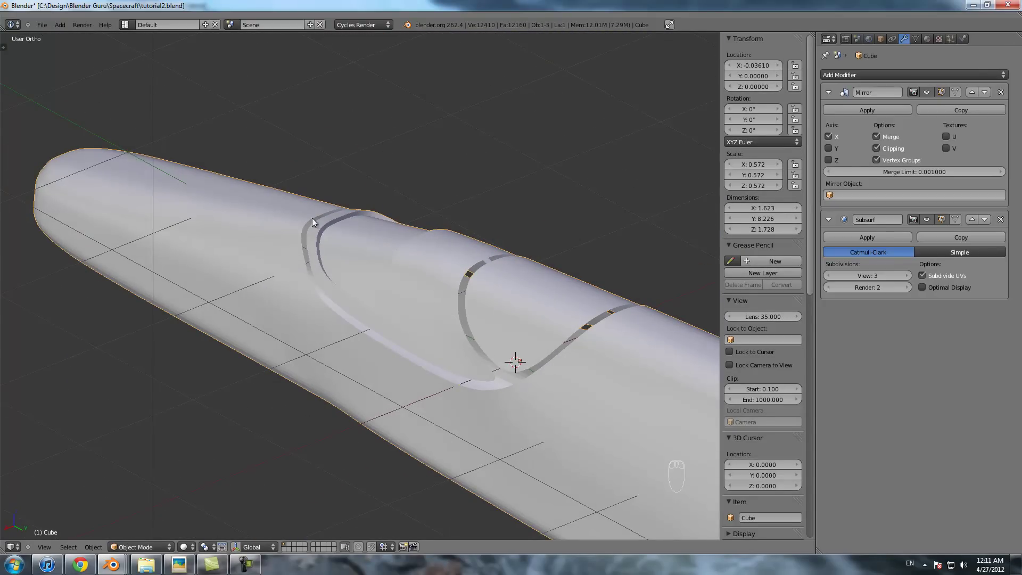
pyautogui.moveTo(337, 232); pyautogui.dragTo(301, 226, button='middle')
pyautogui.press('Tab')
pyautogui.scroll(3, 339, 230)
pyautogui.keyDown('alt'); pyautogui.rightClick(305, 157); pyautogui.keyUp('alt')
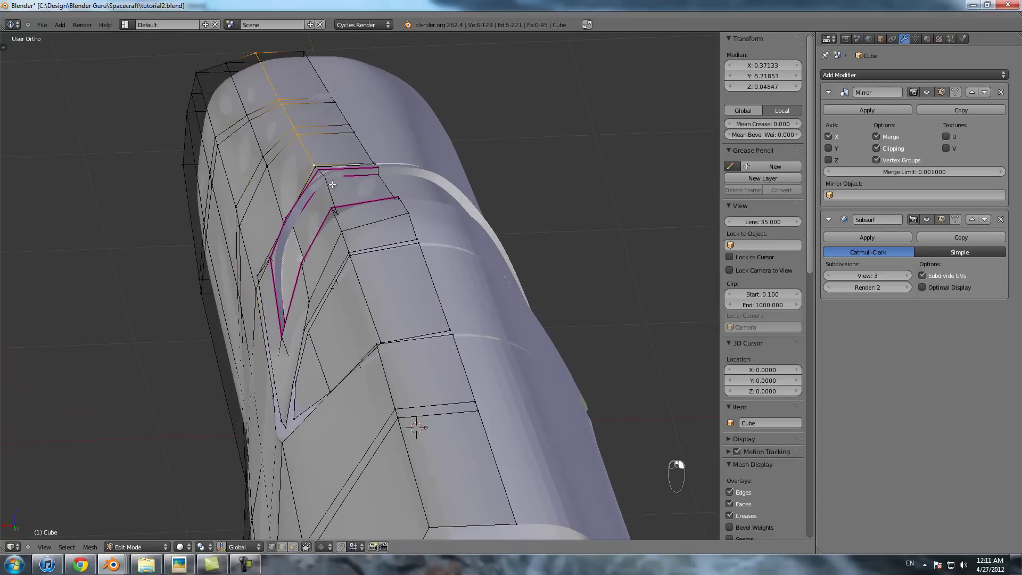
pyautogui.scroll(-2, 350, 202)
pyautogui.keyDown('alt'); pyautogui.keyDown('shift'); pyautogui.rightClick(340, 222); pyautogui.keyUp('shift'); pyautogui.keyUp('alt')
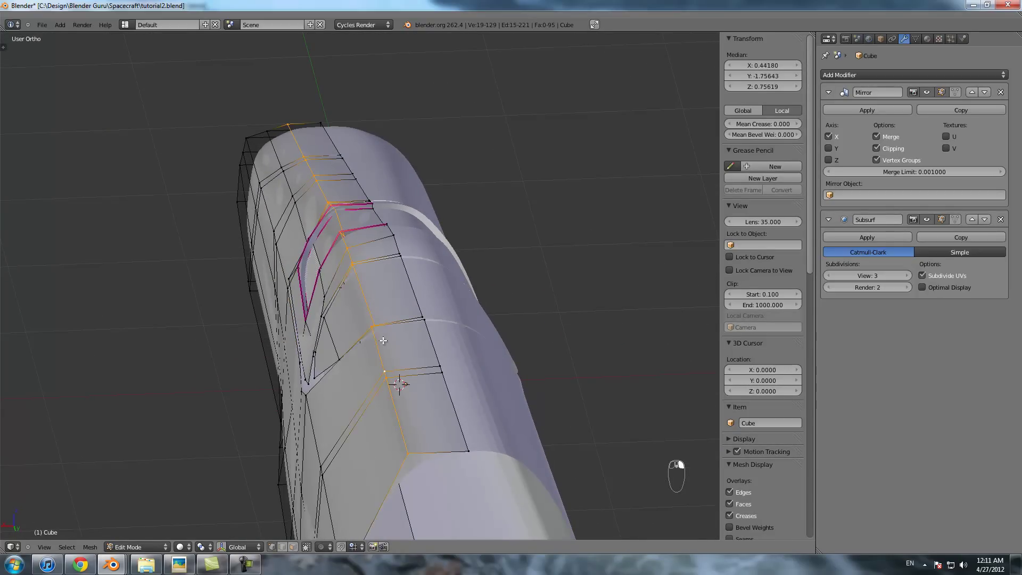
pyautogui.press('space')
pyautogui.press('Return')
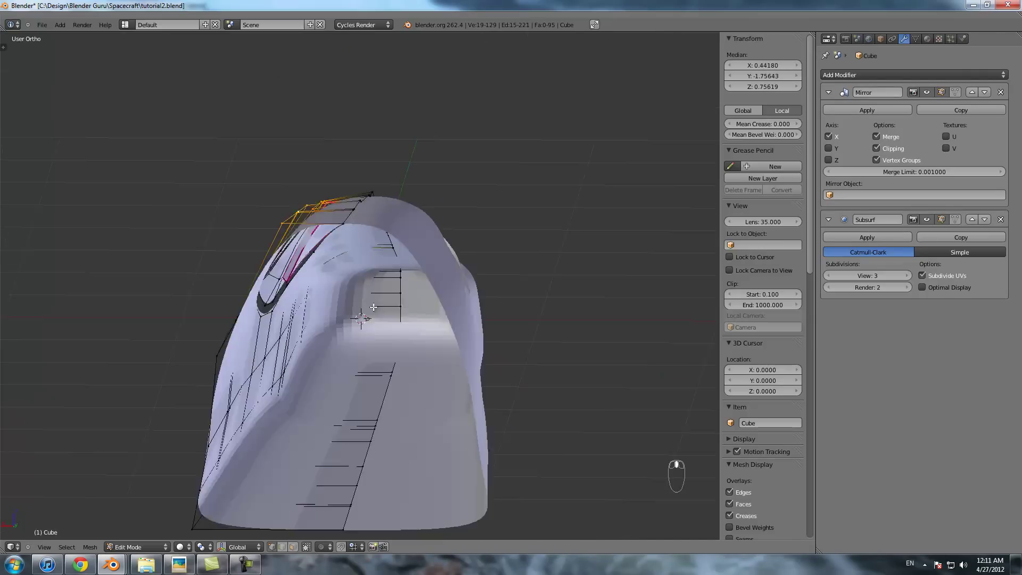
pyautogui.moveTo(373, 307); pyautogui.dragTo(389, 318, button='middle')
pyautogui.press('g')
pyautogui.rightClick(389, 317)
# - Add a loop cut from the rear canopy window to the fuselage's rear end, extending the lengthwise side line
pyautogui.moveTo(354, 288); pyautogui.dragTo(468, 263, button='middle')
pyautogui.keyDown('alt'); pyautogui.rightClick(257, 260); pyautogui.keyUp('alt')
pyautogui.moveTo(266, 270); pyautogui.dragTo(327, 269, button='middle')
pyautogui.keyDown('alt'); pyautogui.keyDown('shift'); pyautogui.rightClick(381, 263); pyautogui.keyUp('shift'); pyautogui.keyUp('alt')
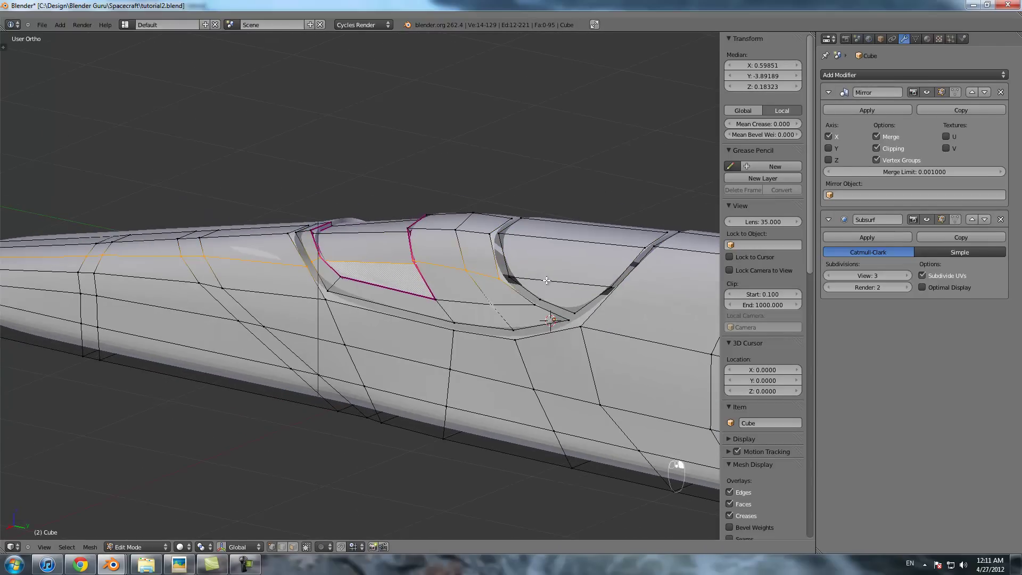
pyautogui.moveTo(571, 289); pyautogui.dragTo(498, 265, button='middle')
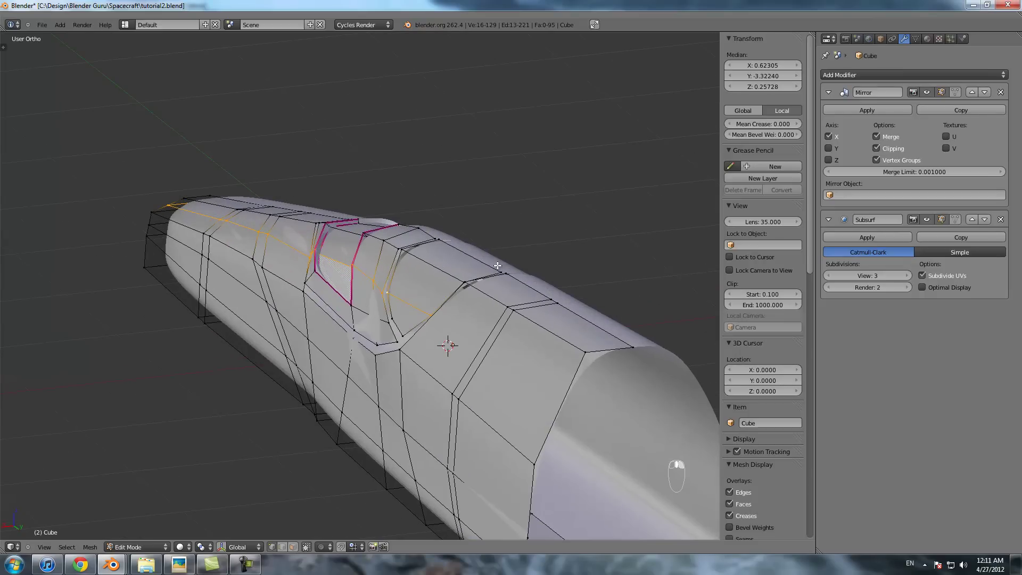
pyautogui.hotkey('ctrl', 'r')
pyautogui.click(459, 305)
# - Select the whole lengthwise edge line along the hull's side and shift it with Edge Slide
pyautogui.keyDown('alt'); pyautogui.keyDown('shift'); pyautogui.rightClick(368, 277); pyautogui.keyUp('shift'); pyautogui.keyUp('alt')
pyautogui.keyDown('alt'); pyautogui.keyDown('shift'); pyautogui.rightClick(300, 252); pyautogui.keyUp('shift'); pyautogui.keyUp('alt')
pyautogui.press('space')
pyautogui.click(337, 265)
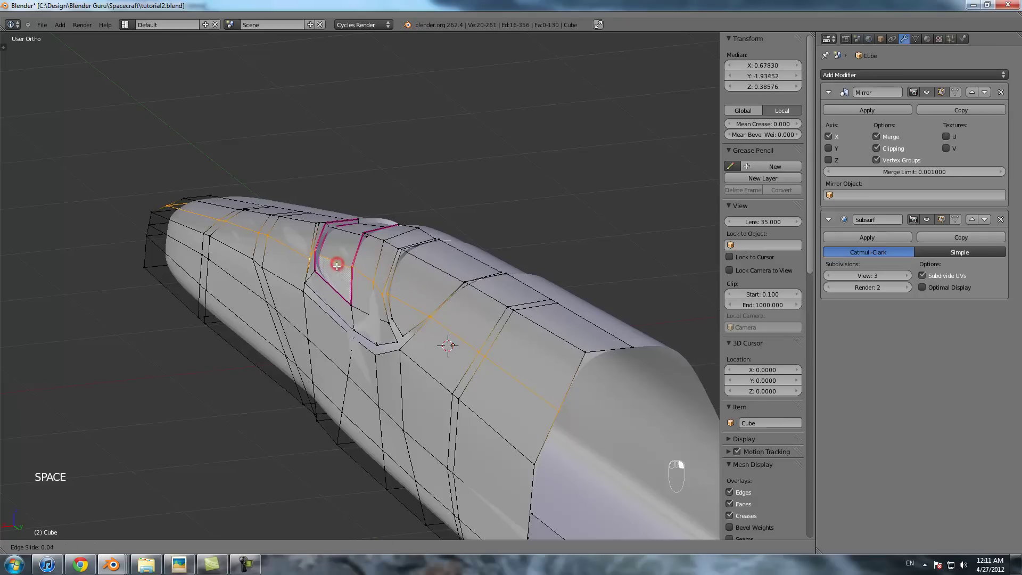
pyautogui.click(334, 270)
# - Edge Slide the upper lengthwise edge line slightly down toward the hull's side and check the smoothed shape
pyautogui.moveTo(334, 269); pyautogui.dragTo(279, 237, button='middle')
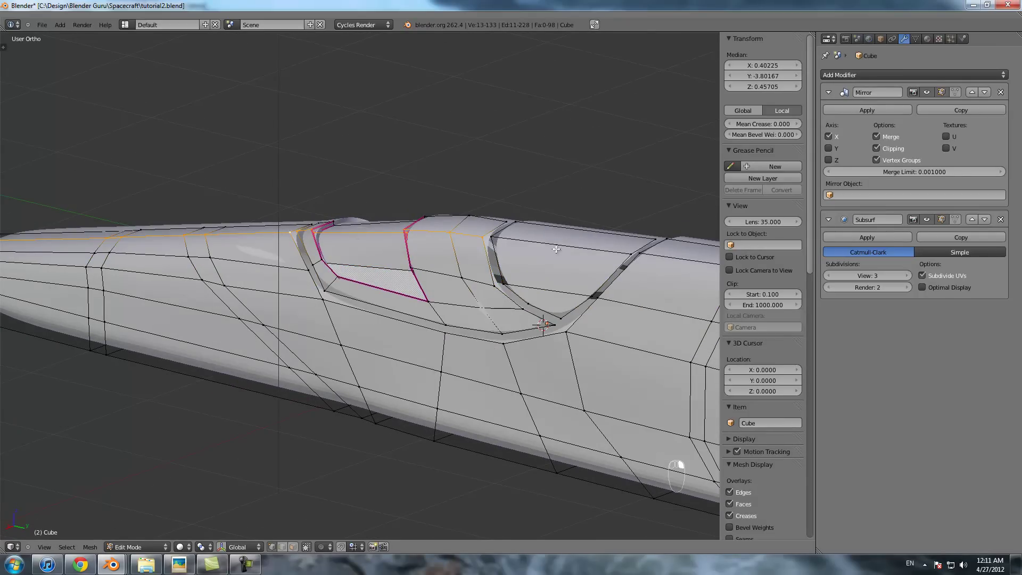
pyautogui.keyDown('alt'); pyautogui.keyDown('shift'); pyautogui.rightClick(651, 258); pyautogui.keyUp('shift'); pyautogui.keyUp('alt')
pyautogui.moveTo(651, 258); pyautogui.dragTo(584, 263, button='middle')
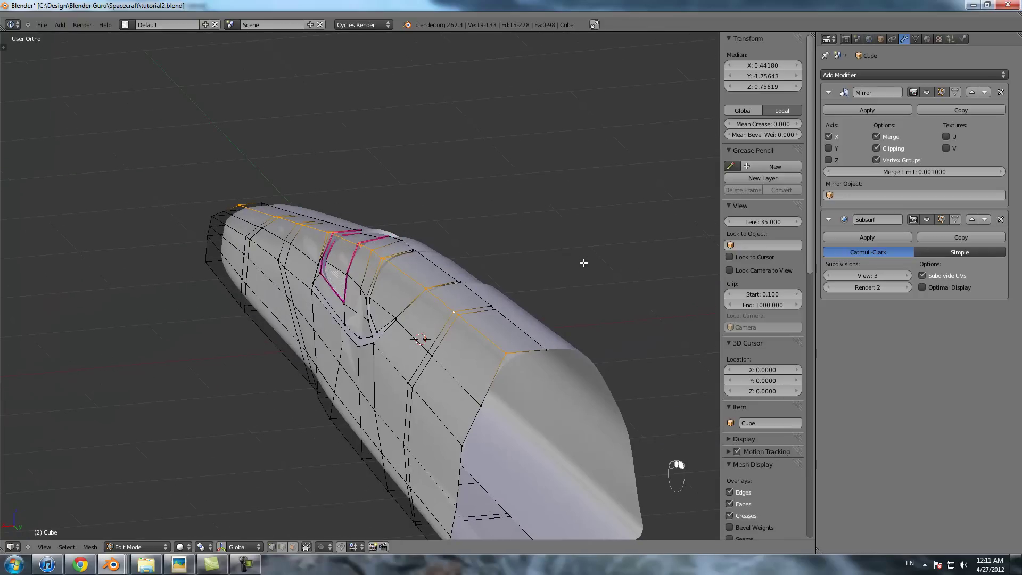
pyautogui.press('space')
pyautogui.click(599, 276)
pyautogui.click(594, 283)
pyautogui.press('Tab')
pyautogui.moveTo(594, 282); pyautogui.dragTo(414, 284, button='middle')
# - In the right side view, move the hull vertices at the canopy's lower front seam onto the sketched outline
pyautogui.press('Tab')
pyautogui.scroll(3, 412, 294)
pyautogui.scroll(2, 411, 294)
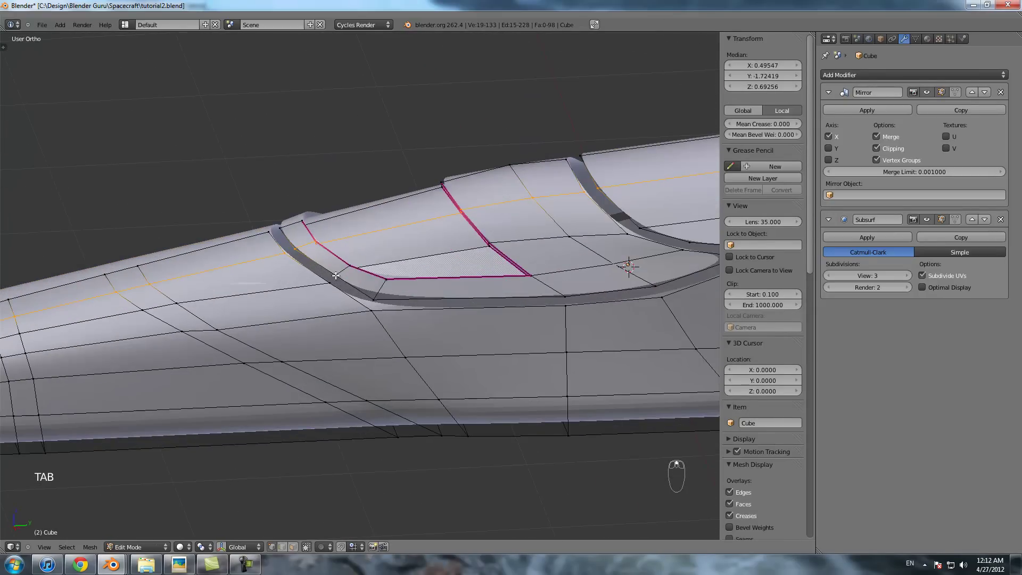
pyautogui.rightClick(330, 279)
pyautogui.press('KP_3')
pyautogui.scroll(2, 359, 256)
pyautogui.press('g')
# - Examine the smoothed fuselage against the side sketch and from the nose end
pyautogui.press('Tab')
pyautogui.scroll(-4, 347, 254)
pyautogui.keyDown('shift'); pyautogui.moveTo(543, 275); pyautogui.dragTo(232, 324, button='middle'); pyautogui.keyUp('shift')
pyautogui.scroll(1, 291, 317)
pyautogui.press('Tab')
pyautogui.scroll(-5, 291, 309)
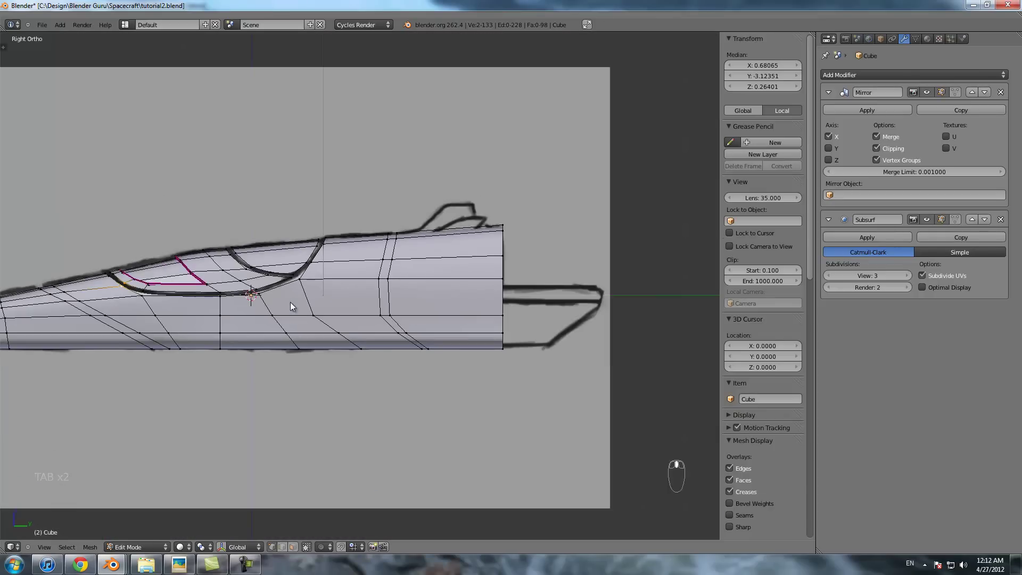
pyautogui.press('Tab')
pyautogui.scroll(-3, 291, 306)
pyautogui.moveTo(291, 306); pyautogui.dragTo(446, 294, button='middle')
pyautogui.scroll(5, 394, 349)
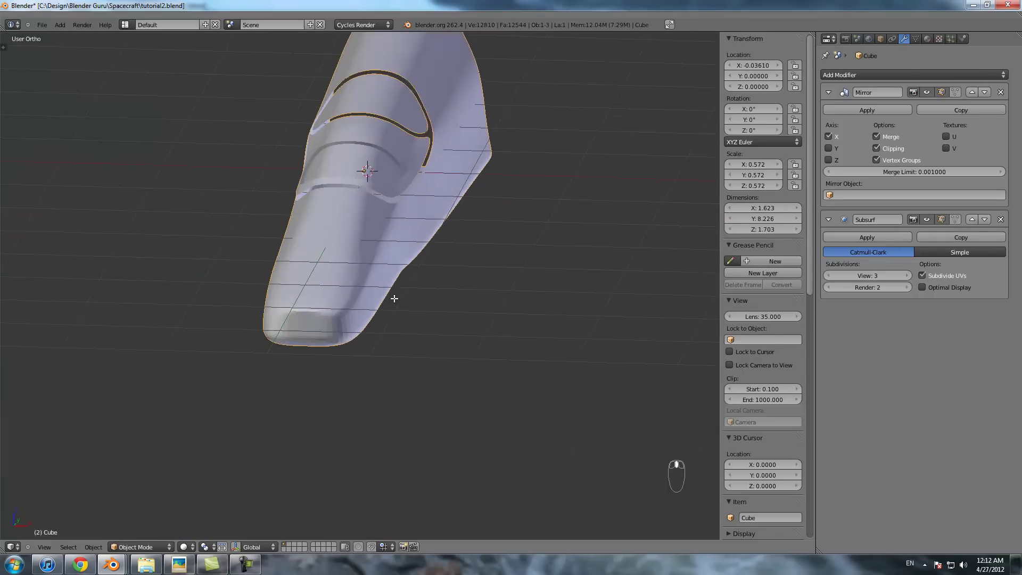
# - Delete the four centre-line vertices of the nose cap to open the fuselage's front end
pyautogui.press('Tab')
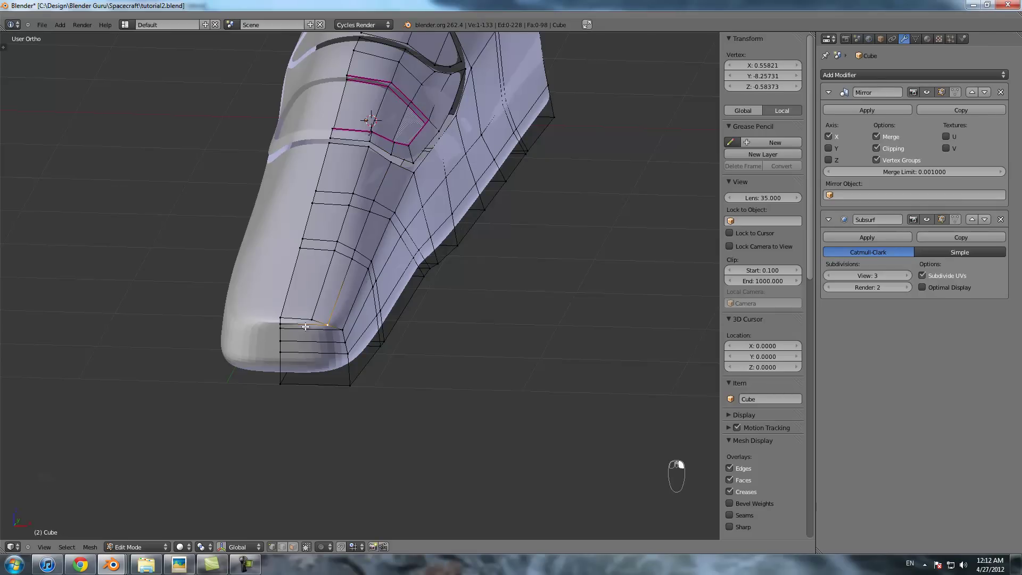
pyautogui.keyDown('shift'); pyautogui.rightClick(283, 326); pyautogui.keyUp('shift')
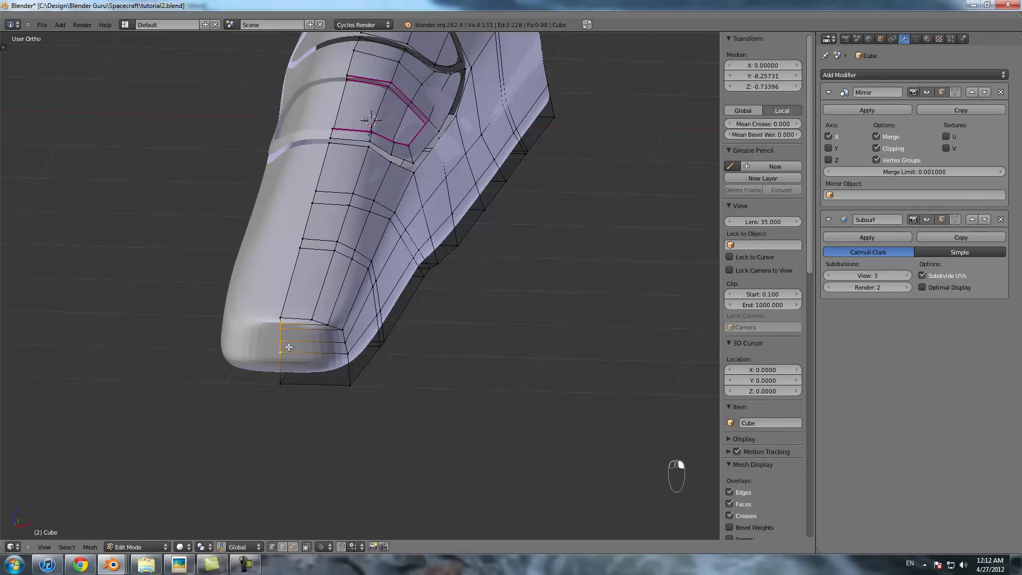
pyautogui.press('x')
pyautogui.click(301, 364)
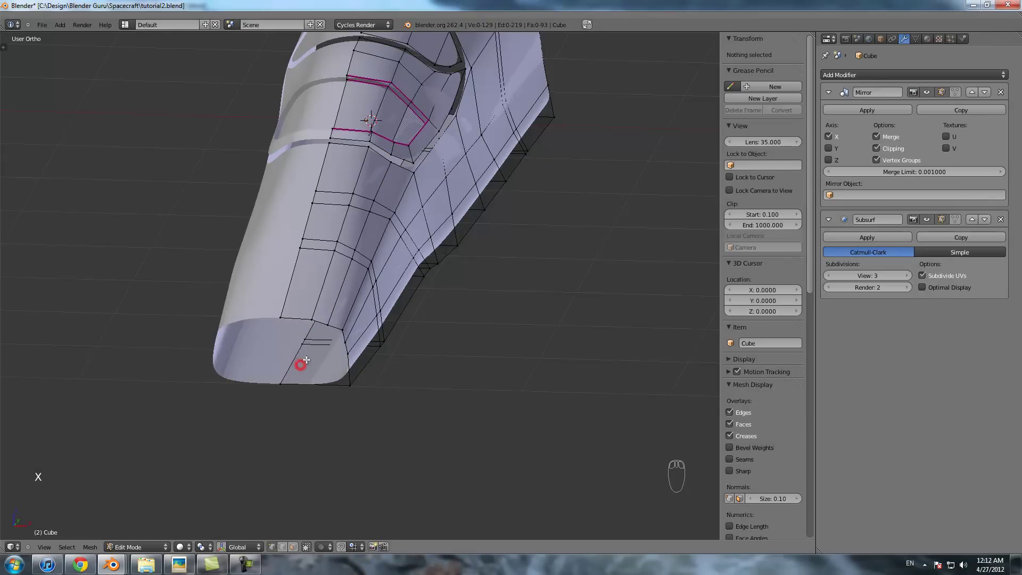
pyautogui.rightClick(314, 321)
pyautogui.scroll(2, 332, 339)
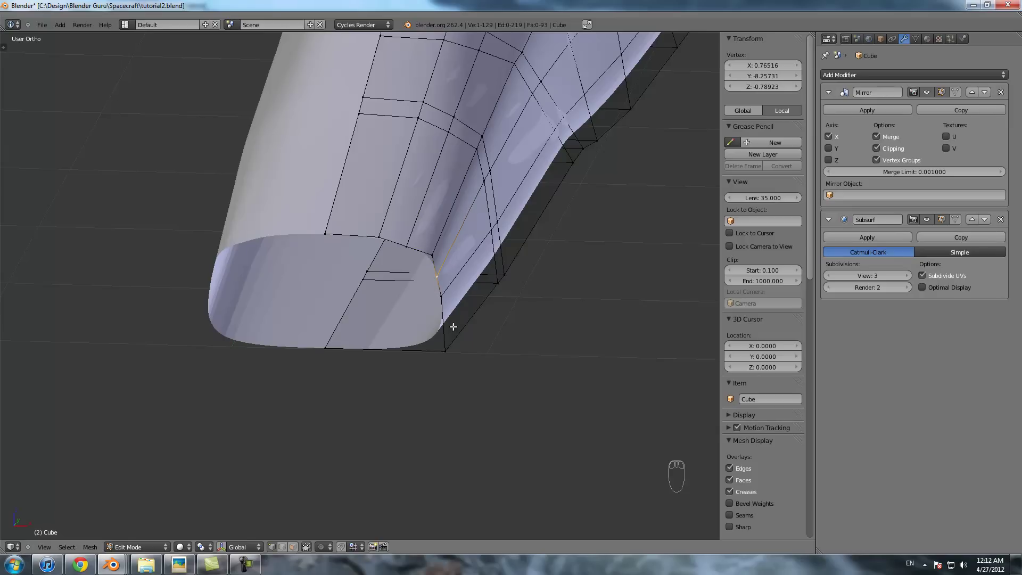
pyautogui.scroll(-1, 420, 349)
pyautogui.hotkey('ctrl', 'r')
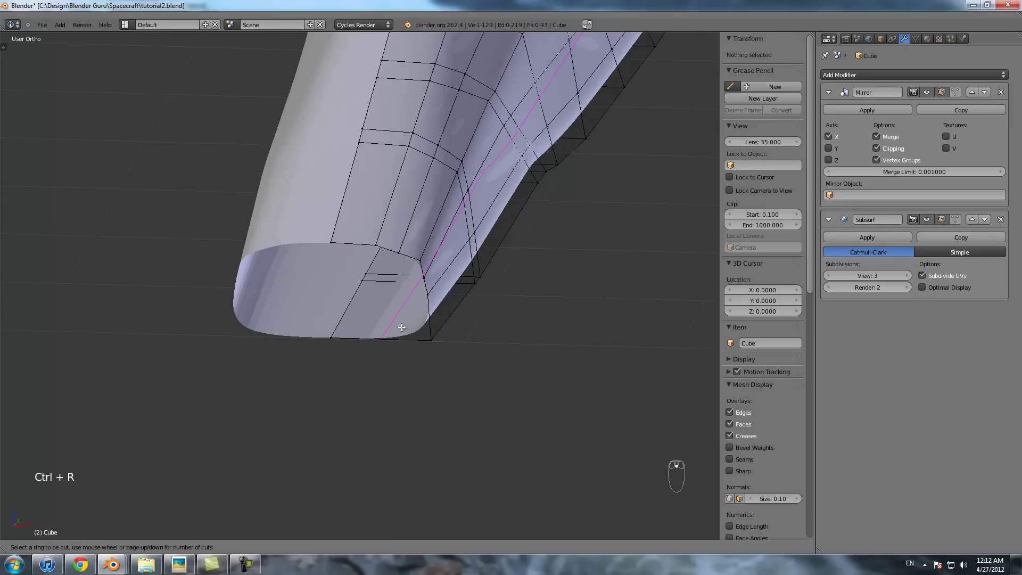
pyautogui.click(401, 328)
pyautogui.moveTo(399, 340); pyautogui.dragTo(384, 302, button='middle')
pyautogui.hotkey('ctrl', 'z')
# - Cut two lengthwise edge loops into the fuselage's underside beside the open front end
pyautogui.hotkey('ctrl', 'r')
pyautogui.click(403, 286)
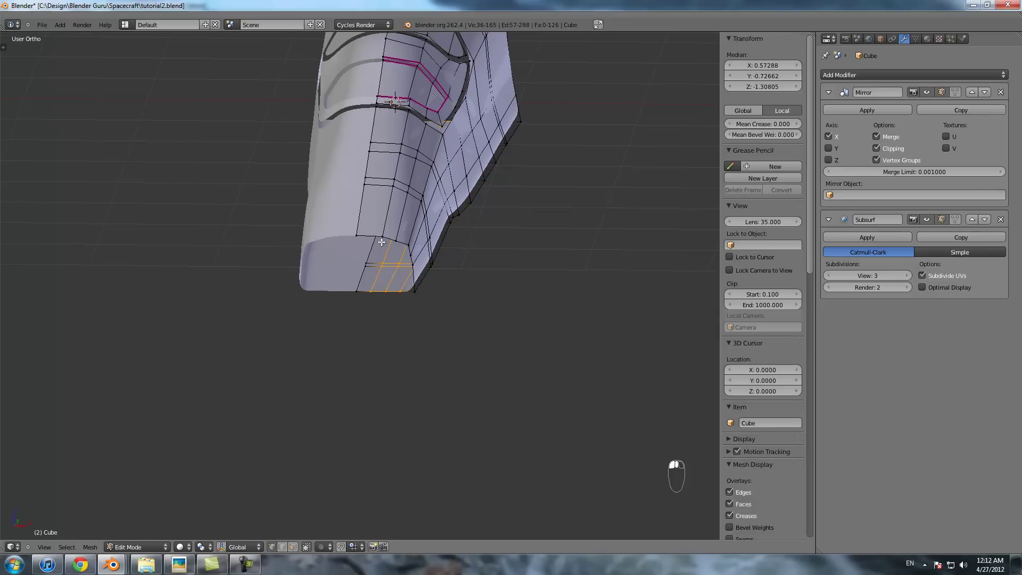
pyautogui.rightClick(381, 242)
# - In the front view, move the opening's upper side corner vertex slightly inward along X
pyautogui.scroll(2, 371, 288)
pyautogui.keyDown('shift'); pyautogui.rightClick(437, 241); pyautogui.keyUp('shift')
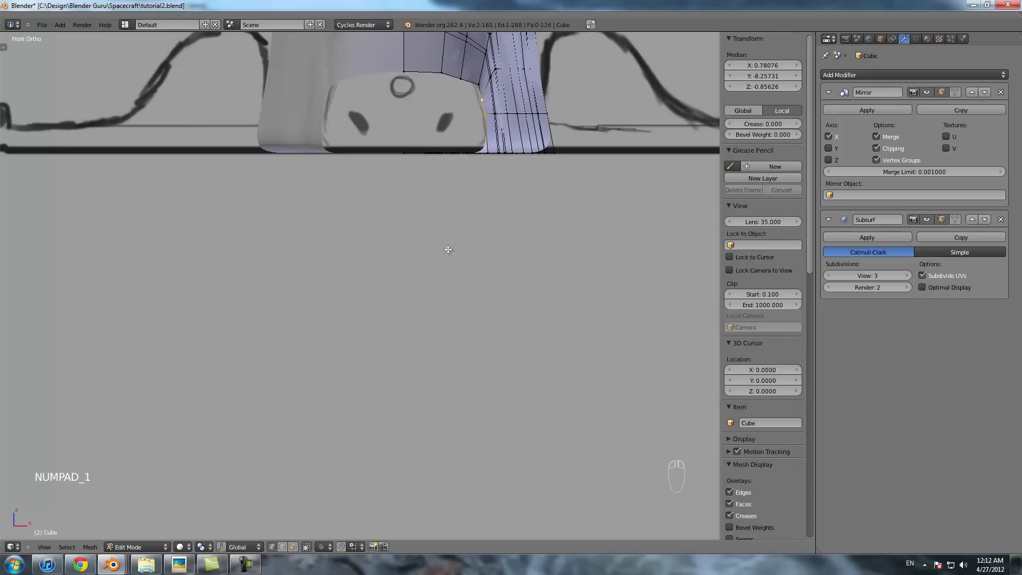
pyautogui.scroll(5, 320, 394)
pyautogui.scroll(1, 360, 361)
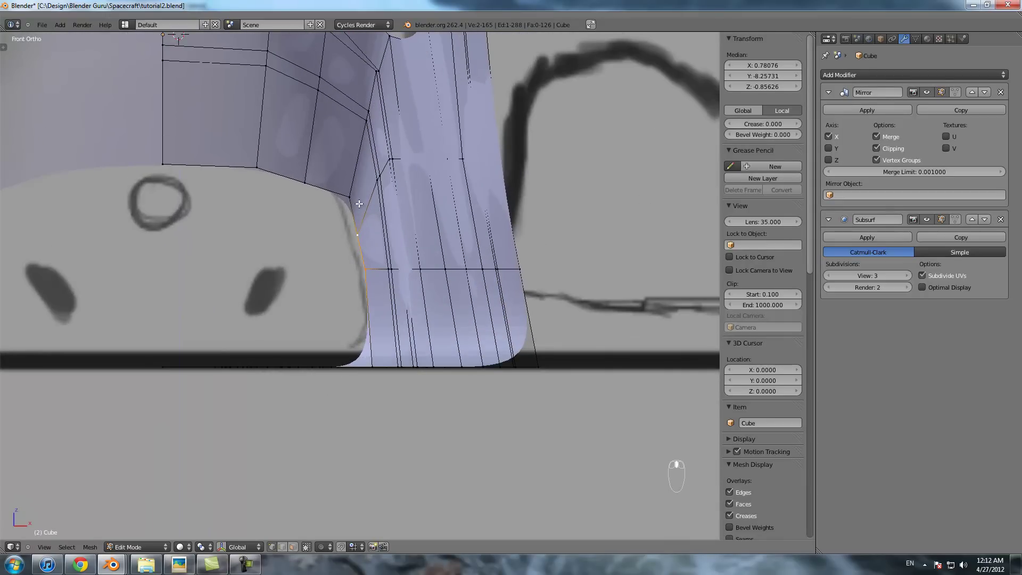
pyautogui.rightClick(359, 204)
pyautogui.press('g')
pyautogui.press('x')
pyautogui.click(350, 200)
# - Extrude the short edge on the opening's side inward along X
pyautogui.keyDown('shift'); pyautogui.rightClick(367, 258); pyautogui.keyUp('shift')
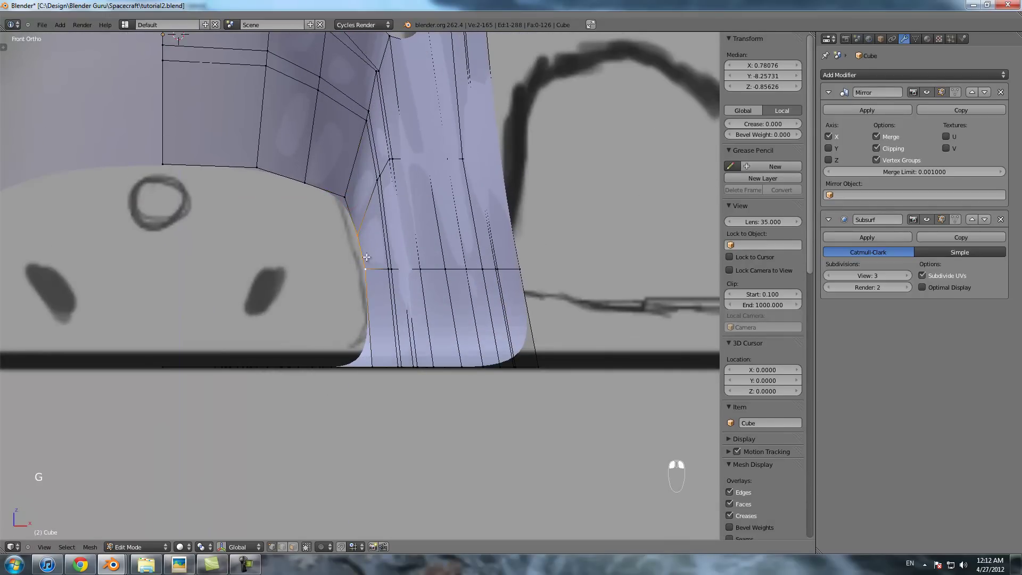
pyautogui.press('e')
pyautogui.press('x')
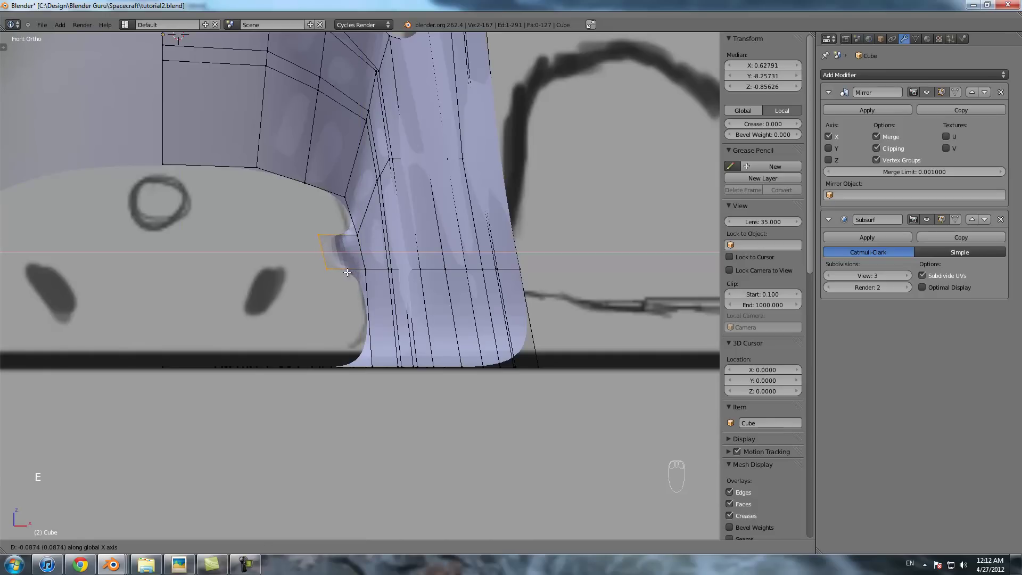
pyautogui.click(346, 273)
# - Fill the faces above and below the extruded side strip, joining it to the opening's top and bottom edges
pyautogui.rightClick(305, 184)
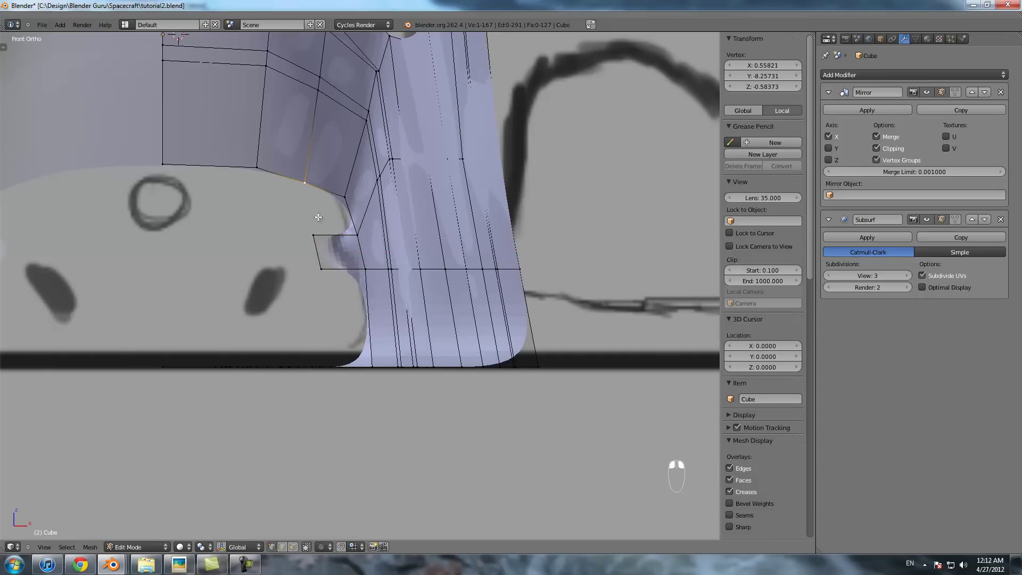
pyautogui.keyDown('shift'); pyautogui.rightClick(356, 234); pyautogui.keyUp('shift')
pyautogui.keyDown('shift'); pyautogui.rightClick(346, 197); pyautogui.keyUp('shift')
pyautogui.moveTo(351, 222); pyautogui.dragTo(488, 212, button='middle')
pyautogui.press('f')
pyautogui.rightClick(299, 282)
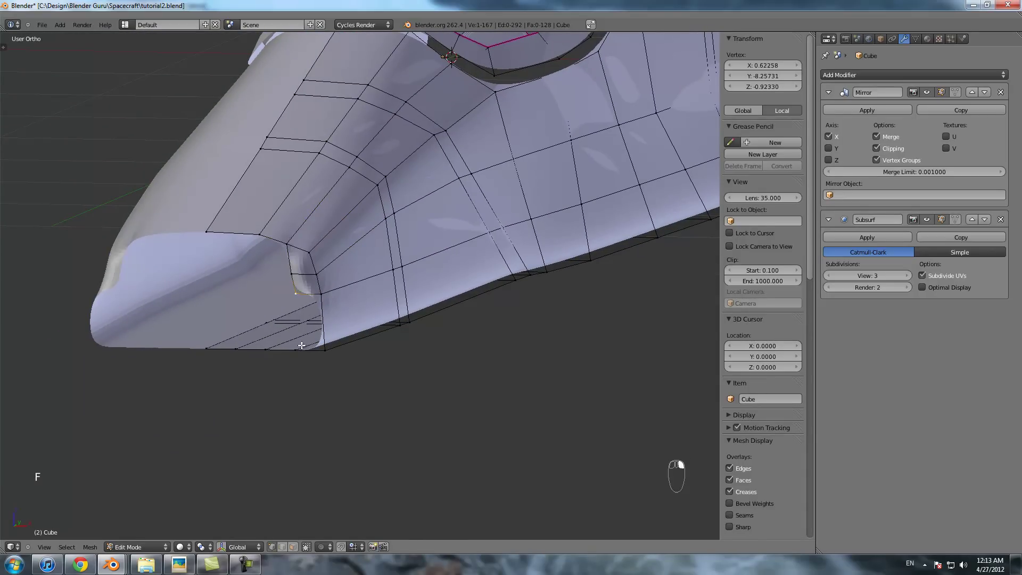
pyautogui.keyDown('shift'); pyautogui.rightClick(321, 301); pyautogui.keyUp('shift')
pyautogui.keyDown('shift'); pyautogui.rightClick(323, 344); pyautogui.keyUp('shift')
pyautogui.press('f')
# - Extrude the next vertex on the opening's top edge down along Z and fill the upper corner with a four-sided face
pyautogui.rightClick(304, 343)
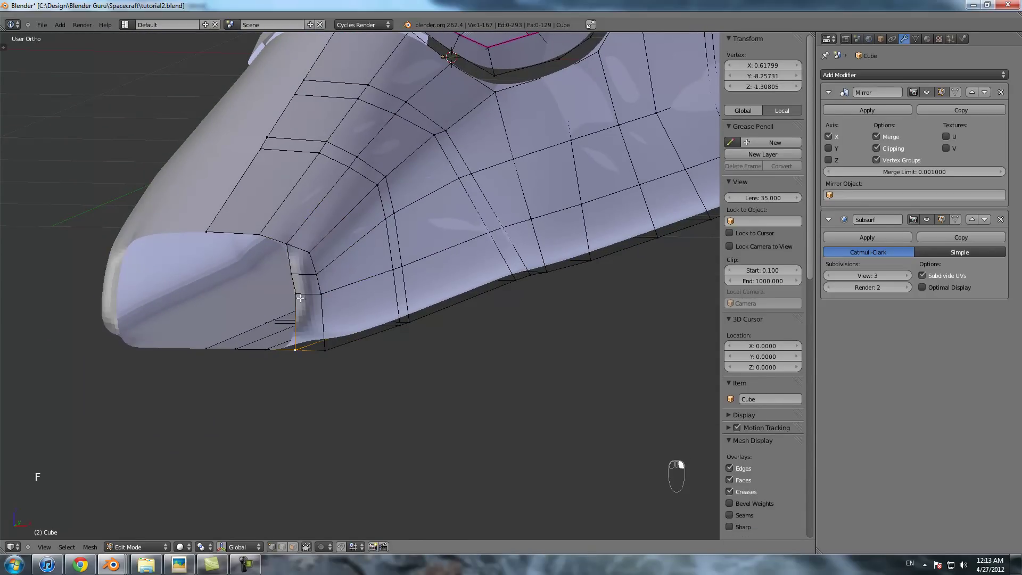
pyautogui.press('e')
pyautogui.press('z')
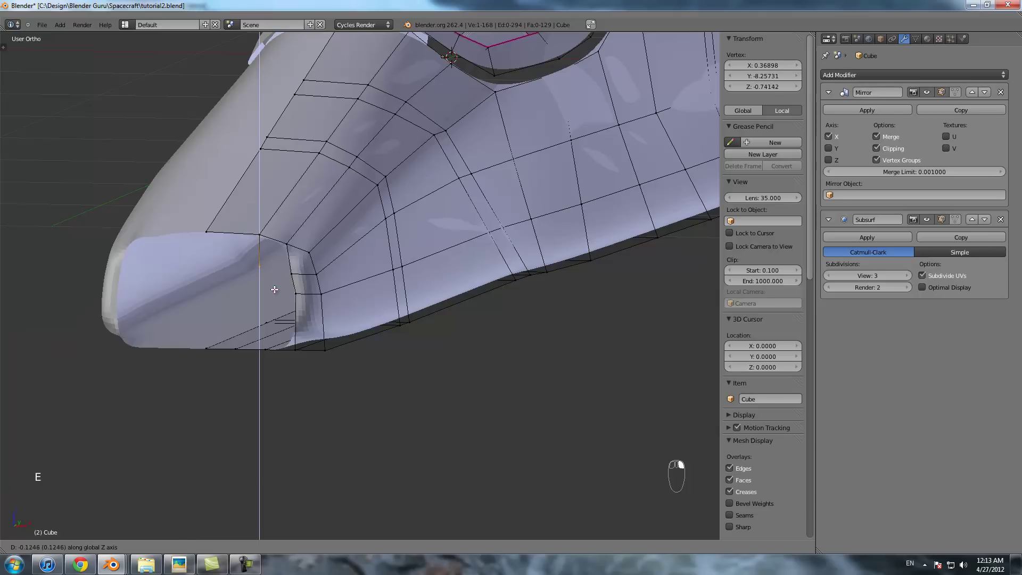
pyautogui.click(273, 289)
pyautogui.keyDown('shift'); pyautogui.rightClick(287, 270); pyautogui.keyUp('shift')
pyautogui.keyDown('shift'); pyautogui.rightClick(285, 250); pyautogui.keyUp('shift')
pyautogui.press('f')
pyautogui.hotkey('ctrl', 'z')
pyautogui.hotkey('ctrl', 'z')
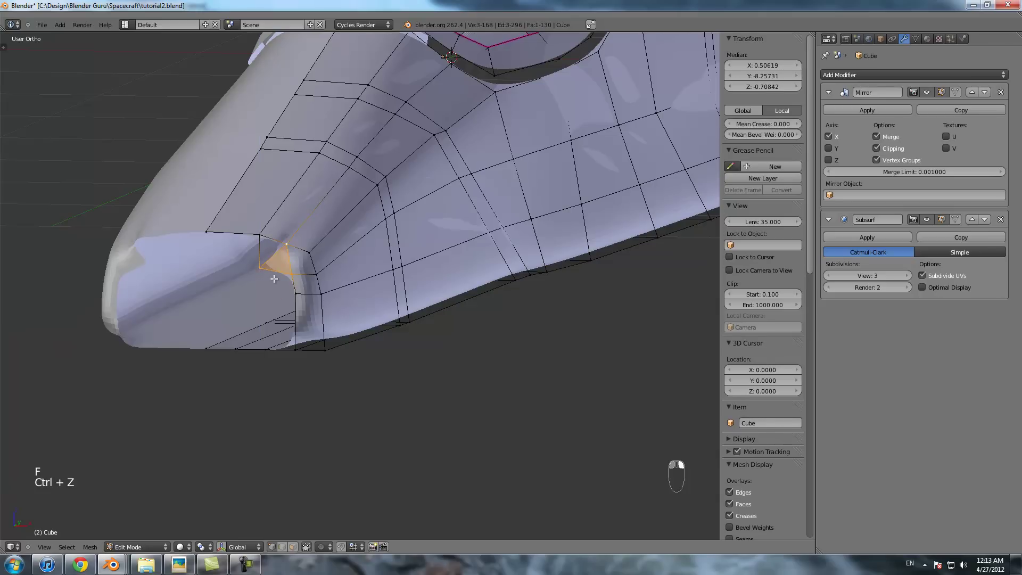
pyautogui.keyDown('shift'); pyautogui.rightClick(285, 242); pyautogui.keyUp('shift')
pyautogui.keyDown('shift'); pyautogui.rightClick(261, 236); pyautogui.keyUp('shift')
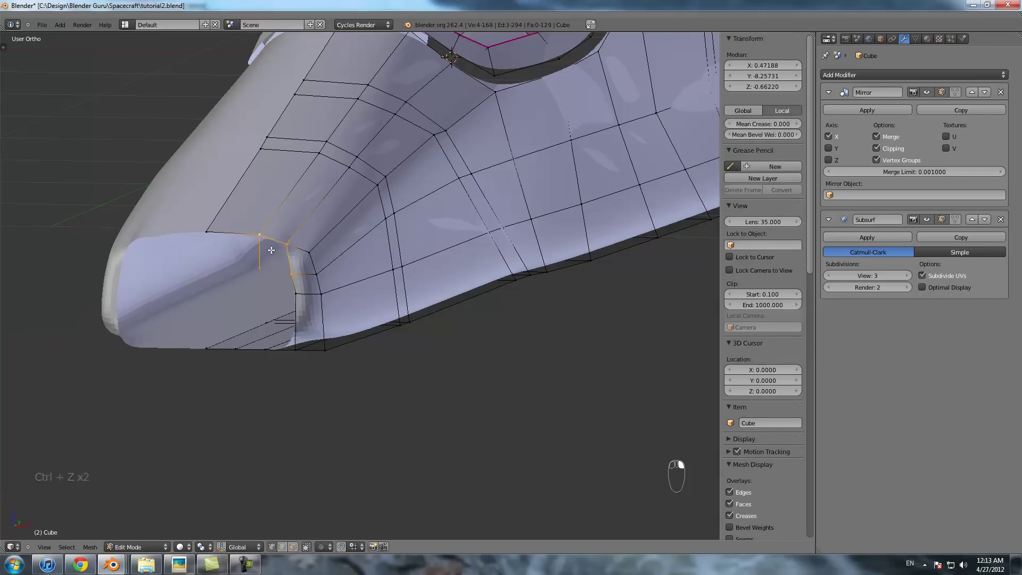
pyautogui.press('f')
# - Extrude the new inner corner vertex downward and fill the face between it and the side strip
pyautogui.rightClick(261, 268)
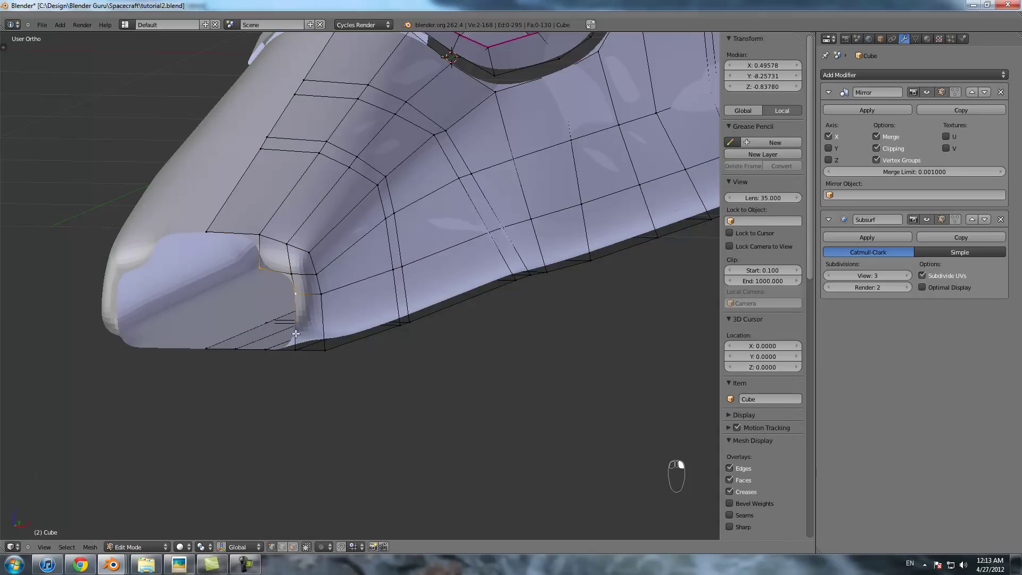
pyautogui.press('e')
pyautogui.press('z')
pyautogui.click(268, 273)
pyautogui.keyDown('shift'); pyautogui.rightClick(263, 270); pyautogui.keyUp('shift')
pyautogui.keyDown('shift'); pyautogui.rightClick(288, 274); pyautogui.keyUp('shift')
pyautogui.keyDown('shift'); pyautogui.rightClick(290, 288); pyautogui.keyUp('shift')
pyautogui.press('f')
# - Fill the face below the inner strip down to the opening's bottom edge
pyautogui.rightClick(267, 294)
pyautogui.keyDown('shift'); pyautogui.rightClick(294, 295); pyautogui.keyUp('shift')
pyautogui.keyDown('shift'); pyautogui.rightClick(294, 348); pyautogui.keyUp('shift')
pyautogui.keyDown('shift'); pyautogui.rightClick(267, 347); pyautogui.keyUp('shift')
pyautogui.press('f')
# - Extrude the strip's inner edge along X in two segments to the fuselage's centre line
pyautogui.rightClick(265, 293)
pyautogui.keyDown('shift'); pyautogui.rightClick(260, 270); pyautogui.keyUp('shift')
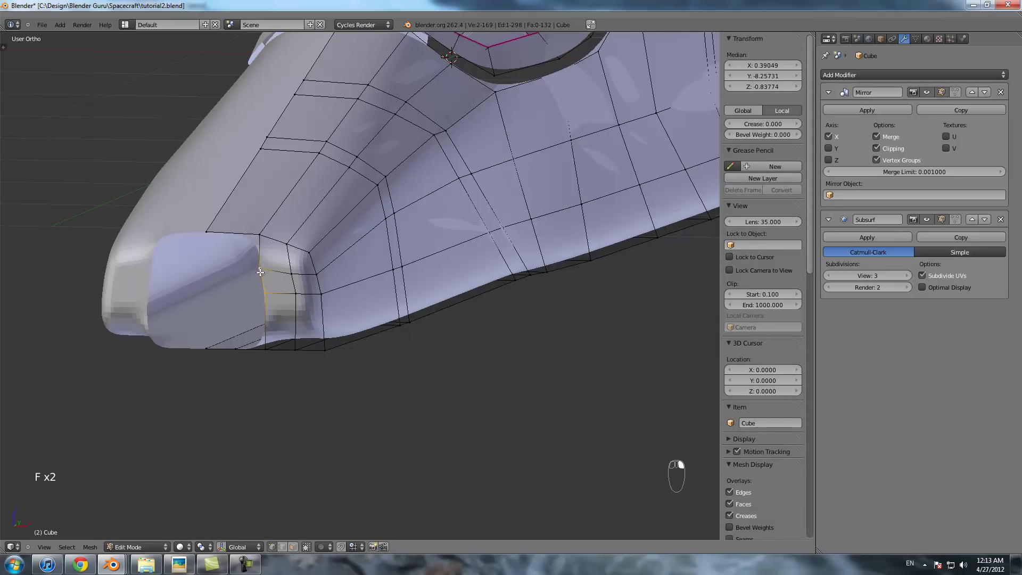
pyautogui.moveTo(314, 292); pyautogui.dragTo(316, 293, button='middle')
pyautogui.press('e')
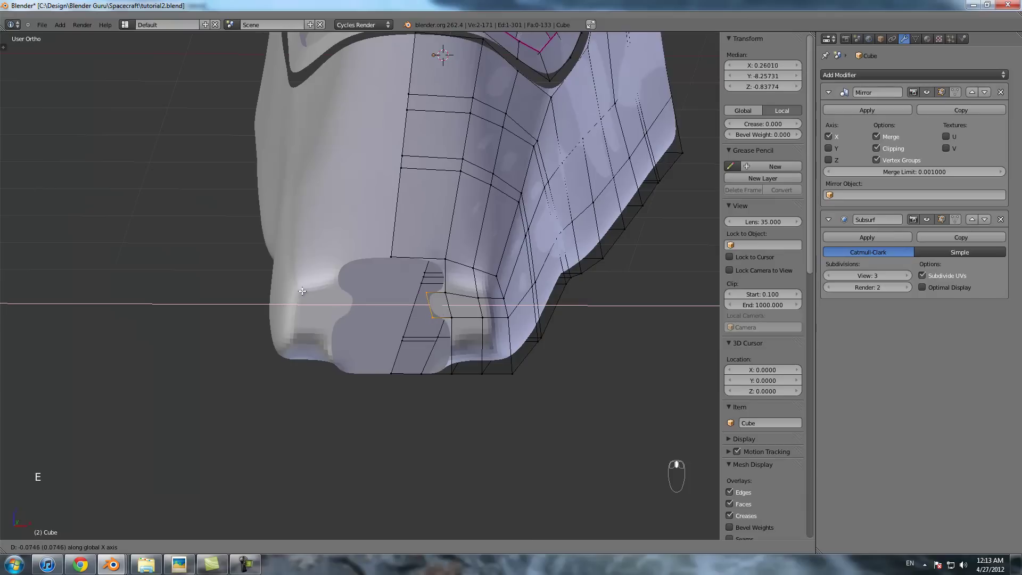
pyautogui.click(290, 292)
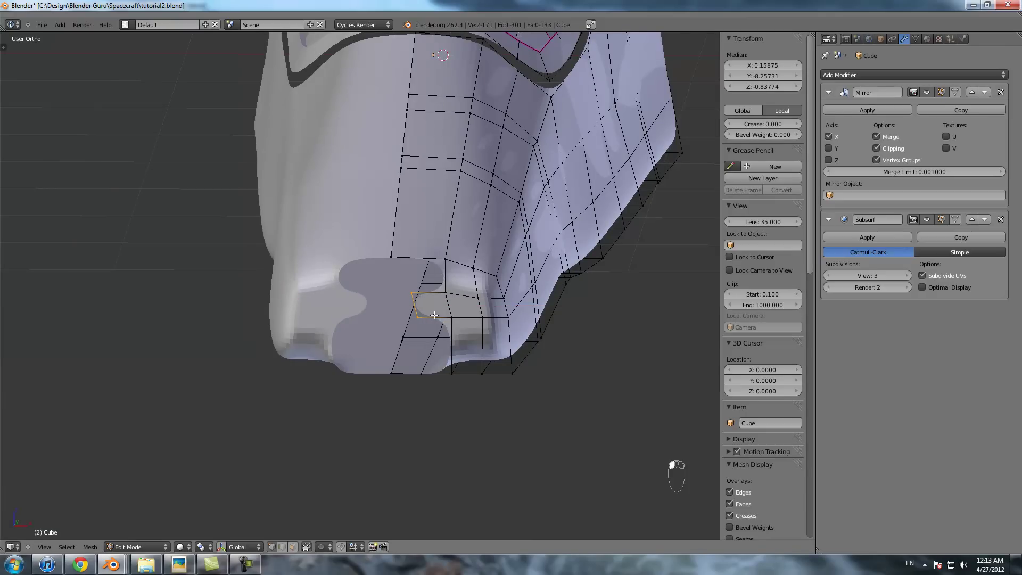
pyautogui.press('e')
pyautogui.click(392, 314)
# - Fill the two remaining gaps between the extruded strip and the nose's bottom edge with faces
pyautogui.rightClick(414, 319)
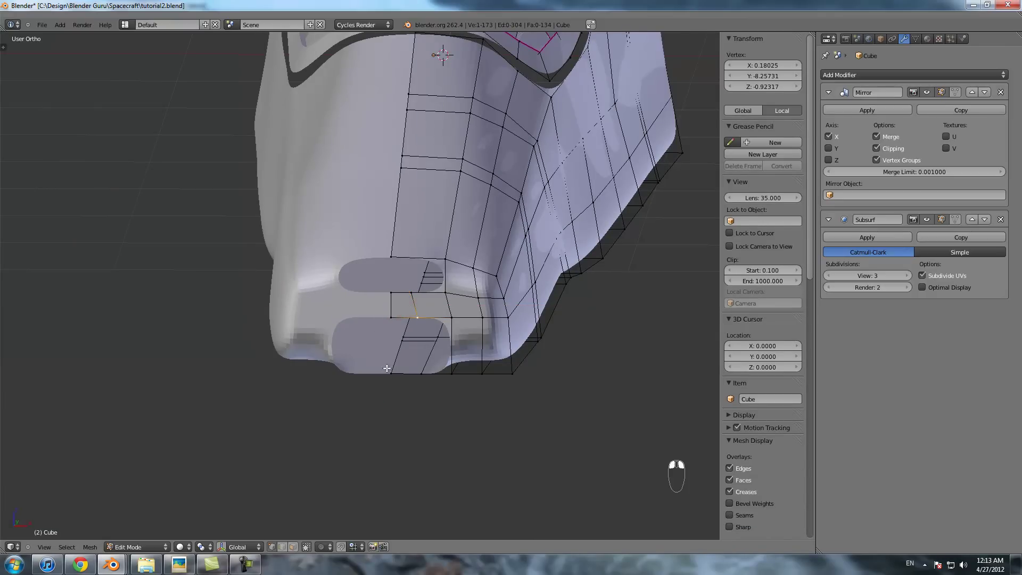
pyautogui.keyDown('shift'); pyautogui.rightClick(390, 371); pyautogui.keyUp('shift')
pyautogui.keyDown('shift'); pyautogui.rightClick(422, 373); pyautogui.keyUp('shift')
pyautogui.keyDown('shift'); pyautogui.rightClick(393, 320); pyautogui.keyUp('shift')
pyautogui.press('f')
pyautogui.rightClick(419, 319)
pyautogui.keyDown('shift'); pyautogui.rightClick(451, 319); pyautogui.keyUp('shift')
pyautogui.keyDown('shift'); pyautogui.rightClick(450, 371); pyautogui.keyUp('shift')
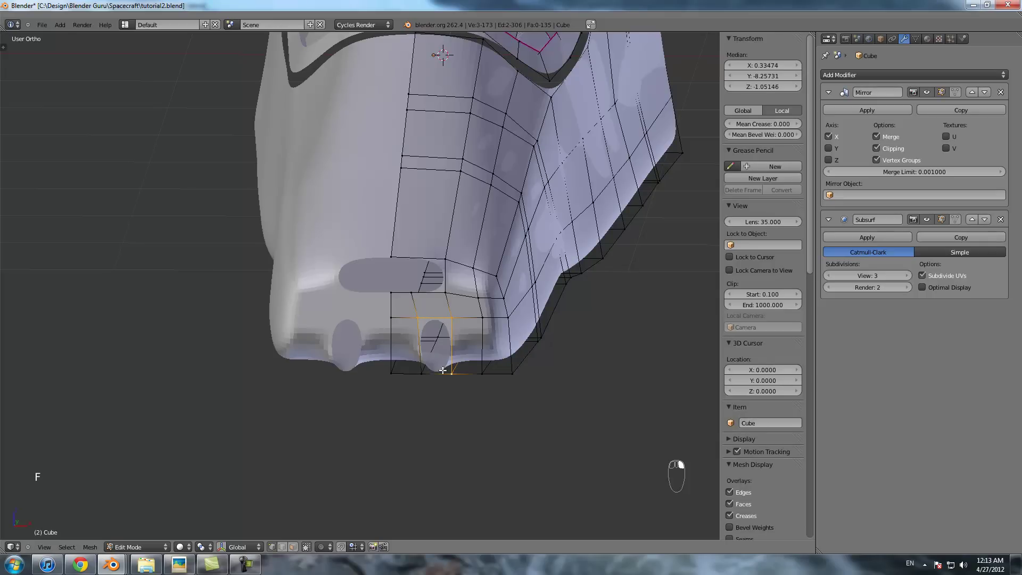
pyautogui.press('f')
# - Select the vertex loop along the nose cap's centre line and delete it
pyautogui.rightClick(417, 286)
pyautogui.scroll(-6, 436, 265)
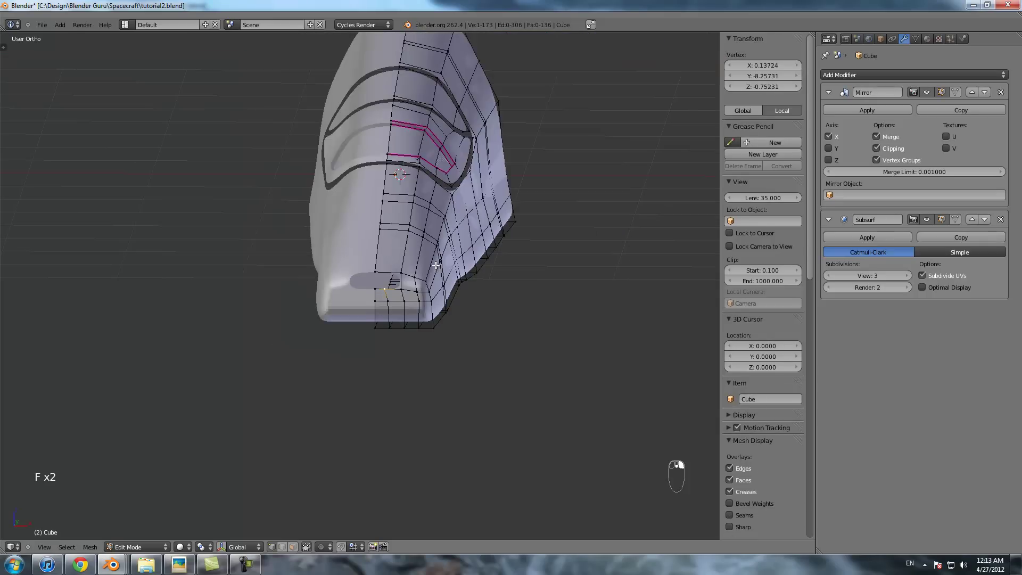
pyautogui.scroll(5, 416, 259)
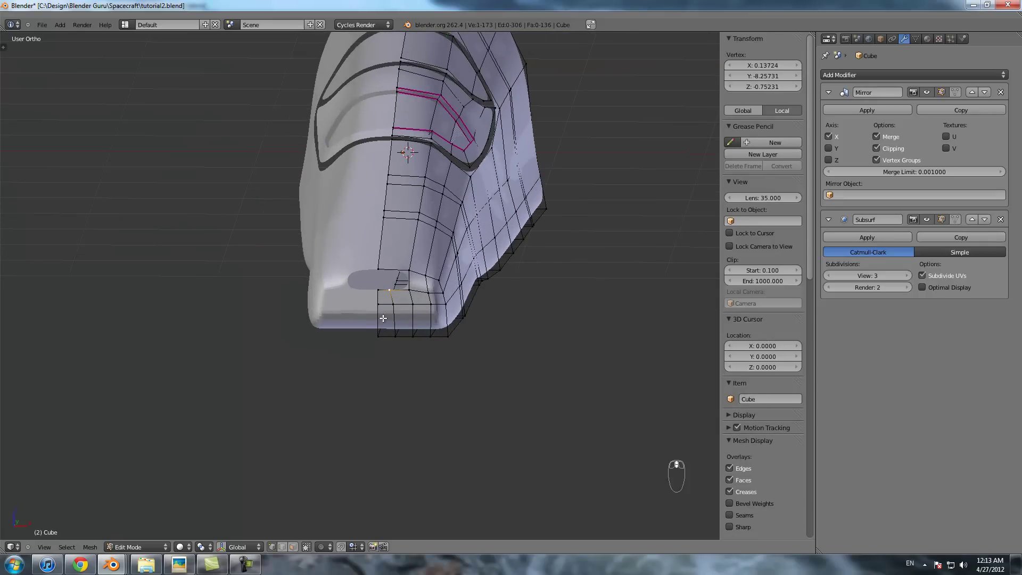
pyautogui.keyDown('alt'); pyautogui.rightClick(382, 319); pyautogui.keyUp('alt')
pyautogui.press('z')
pyautogui.press('x')
pyautogui.click(382, 320)
pyautogui.press('z')
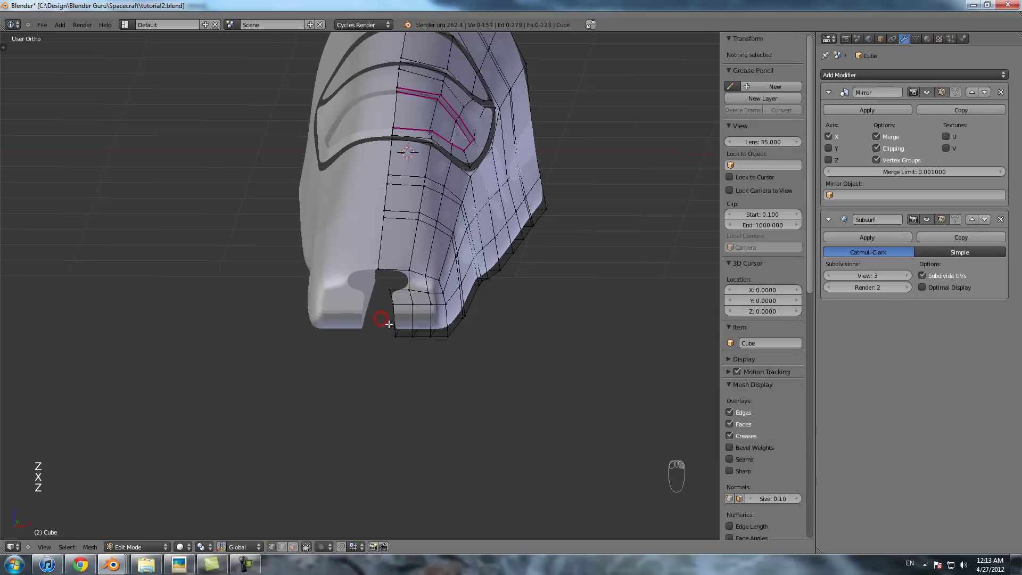
# - Move the neighbouring edge loop onto the mirror centre line to close the gap
pyautogui.rightClick(396, 322)
pyautogui.press('g')
pyautogui.click(378, 318)
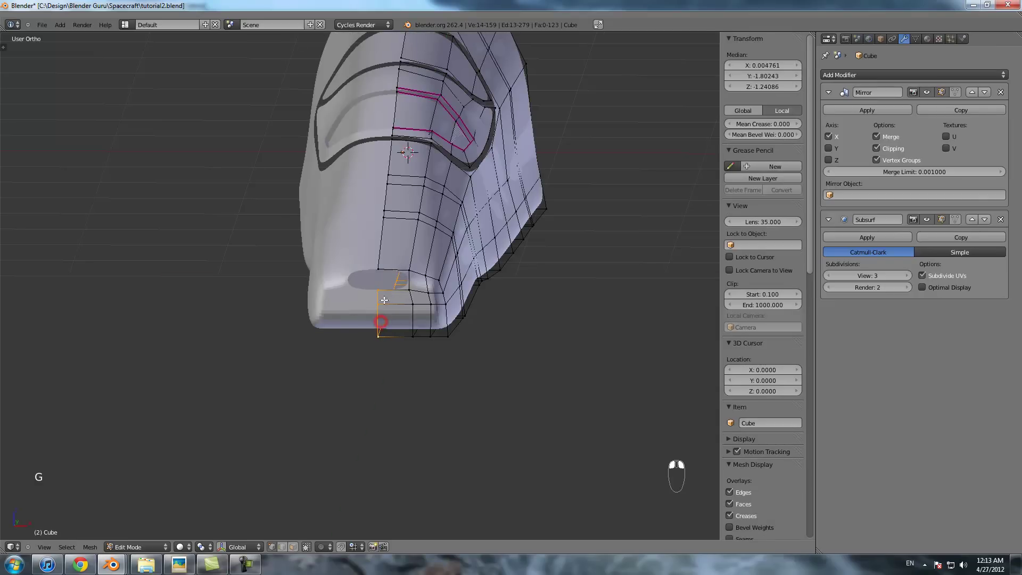
# - Fill the last gap at the top of the nose cap with a four-sided face and check the smoothed nose
pyautogui.keyDown('shift'); pyautogui.rightClick(379, 266); pyautogui.keyUp('shift')
pyautogui.keyDown('shift'); pyautogui.rightClick(407, 272); pyautogui.keyUp('shift')
pyautogui.keyDown('shift'); pyautogui.rightClick(412, 289); pyautogui.keyUp('shift')
pyautogui.press('f')
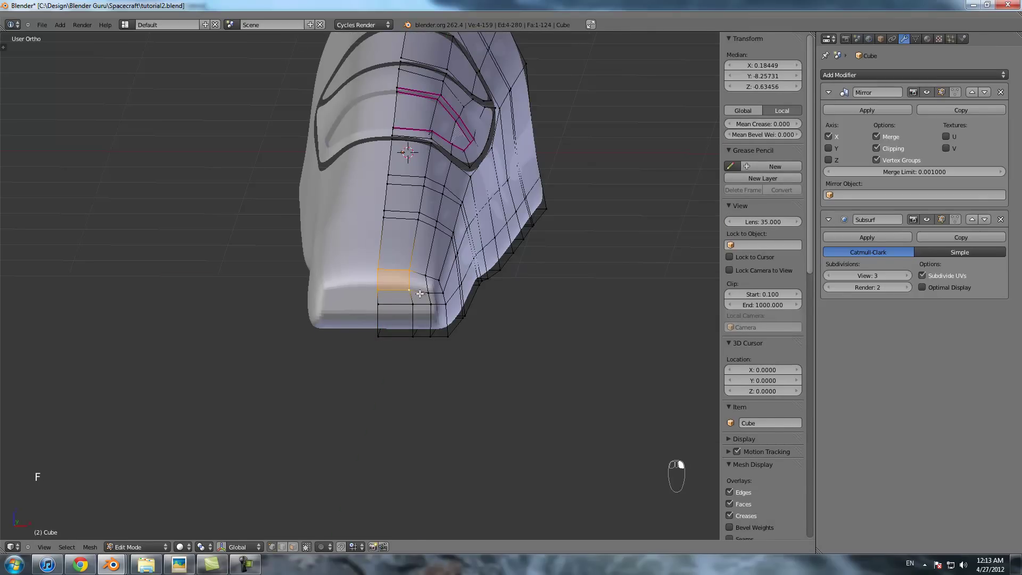
pyautogui.press('Tab')
pyautogui.scroll(-4, 421, 298)
pyautogui.moveTo(422, 298); pyautogui.dragTo(378, 308, button='middle')
pyautogui.press('Tab')
pyautogui.scroll(3, 377, 308)
pyautogui.keyDown('shift'); pyautogui.moveTo(272, 366); pyautogui.dragTo(429, 328, button='middle'); pyautogui.keyUp('shift')
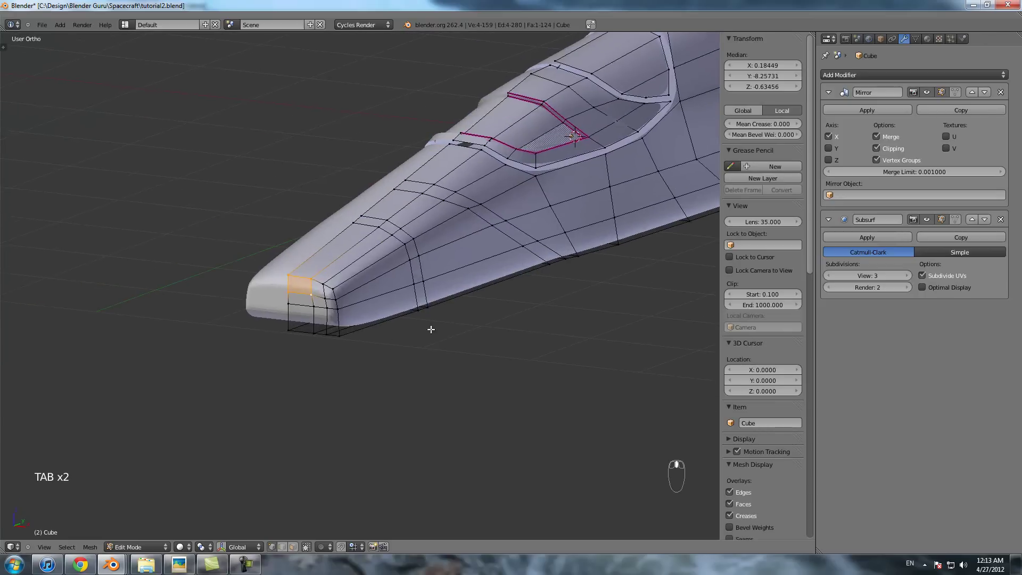
# - Shift the middle vertex of the nose cap's inner column slightly inward along X
pyautogui.scroll(4, 386, 331)
pyautogui.rightClick(288, 319)
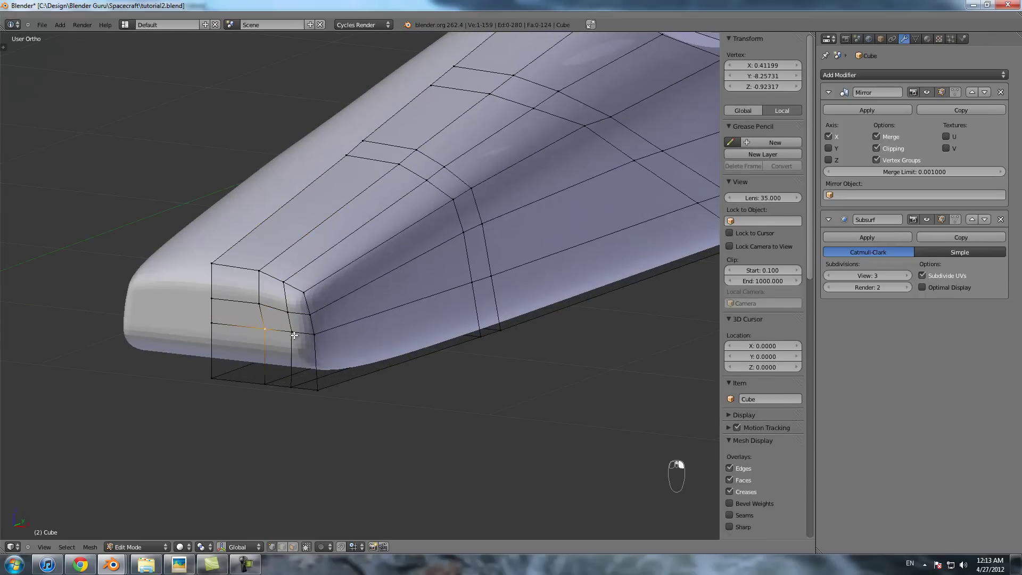
pyautogui.press('x')
pyautogui.click(300, 333)
# - Move the nose cap's inner column of three vertices along X toward the centre line
pyautogui.keyDown('shift'); pyautogui.rightClick(266, 316); pyautogui.keyUp('shift')
pyautogui.keyDown('shift'); pyautogui.rightClick(265, 385); pyautogui.keyUp('shift')
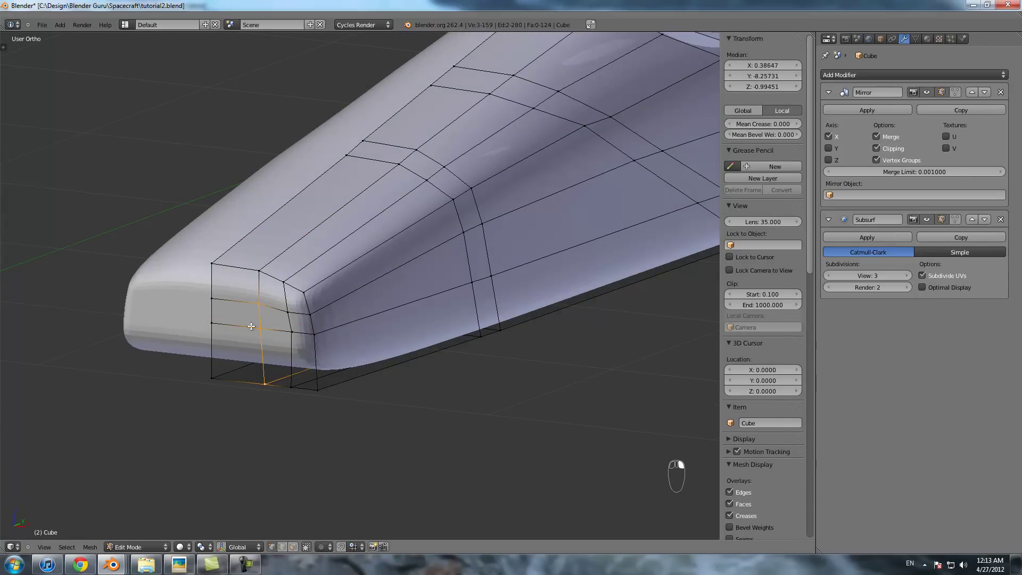
pyautogui.keyDown('shift'); pyautogui.moveTo(252, 326); pyautogui.dragTo(413, 352, button='middle'); pyautogui.keyUp('shift')
pyautogui.press('g')
pyautogui.press('x')
pyautogui.click(419, 353)
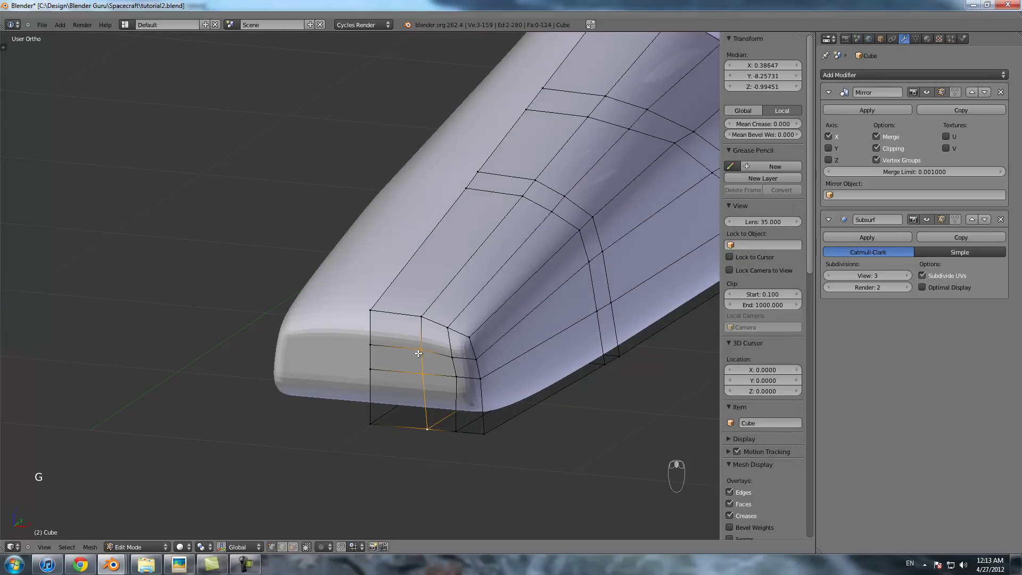
pyautogui.moveTo(439, 406); pyautogui.dragTo(473, 398, button='middle')
pyautogui.press('g')
pyautogui.press('x')
pyautogui.click(458, 395)
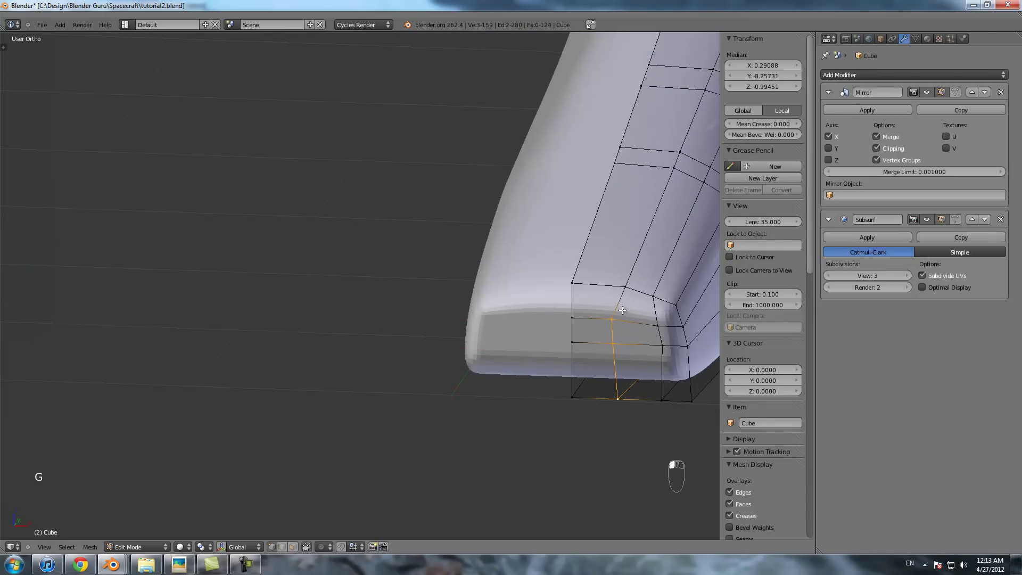
# - In the front view, shift the inner column's upper vertex slightly outward along X
pyautogui.press('KP_1')
pyautogui.scroll(-3, 607, 306)
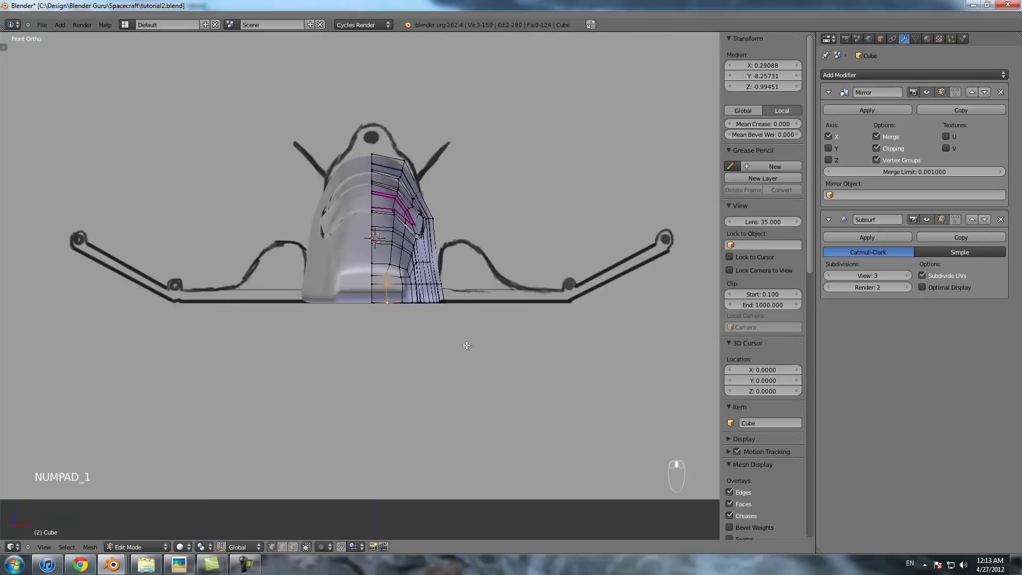
pyautogui.scroll(5, 467, 347)
pyautogui.scroll(2, 467, 347)
pyautogui.rightClick(415, 278)
pyautogui.press('g')
pyautogui.press('x')
pyautogui.click(421, 277)
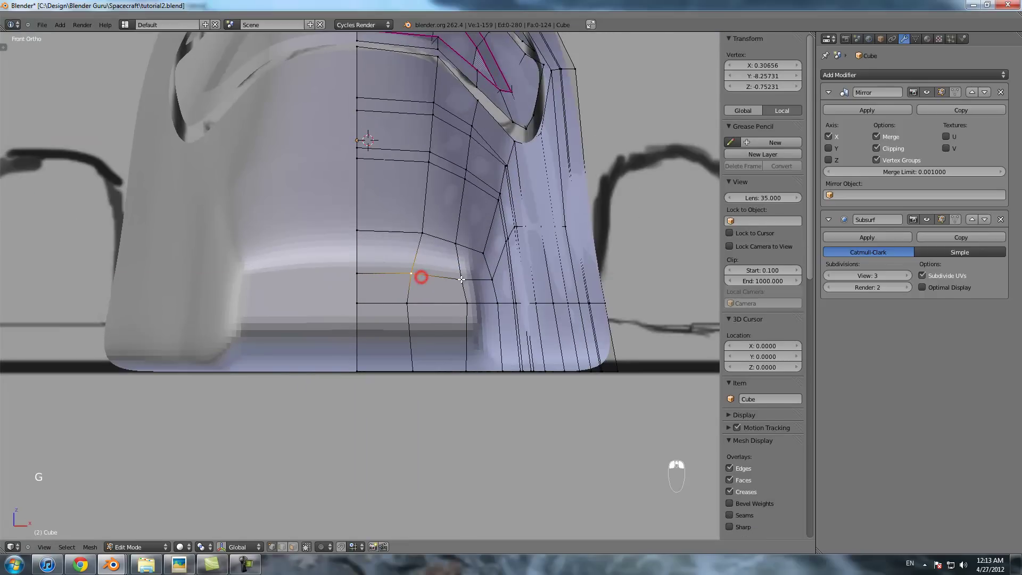
# - Reposition the nose cap's outer vertex column slightly inward to even out the front face's grid
pyautogui.keyDown('shift'); pyautogui.rightClick(468, 305); pyautogui.keyUp('shift')
pyautogui.press('g')
pyautogui.click(457, 304)
pyautogui.press('r')
pyautogui.click(457, 309)
pyautogui.press('g')
pyautogui.press('x')
pyautogui.click(464, 308)
pyautogui.rightClick(496, 302)
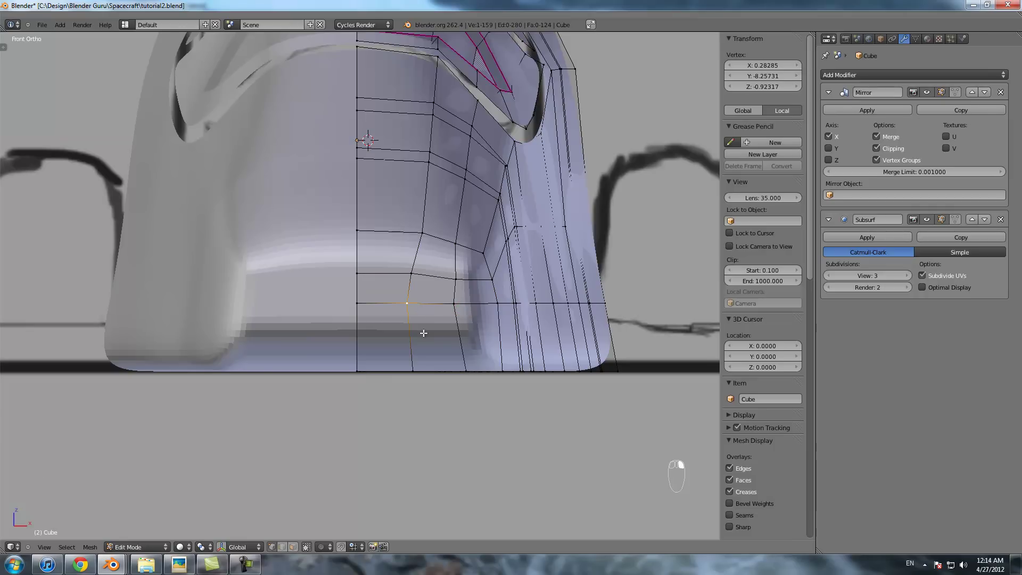
# - In the side view, move the nose cap's top row of four vertices backward along Y to follow the sketch
pyautogui.press('KP_3')
pyautogui.scroll(-4, 427, 311)
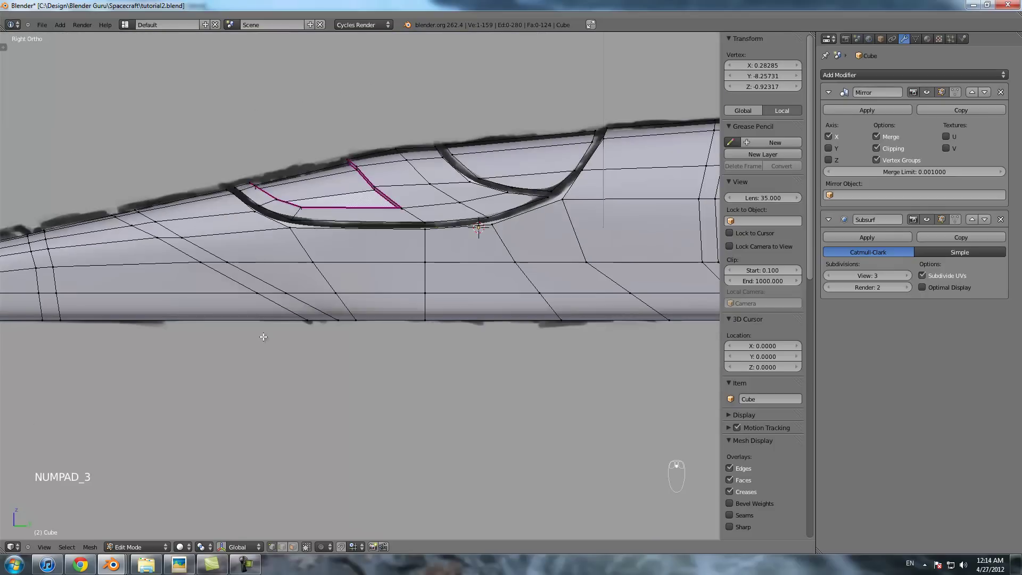
pyautogui.press('z')
pyautogui.scroll(4, 444, 339)
pyautogui.press('a')
pyautogui.press('a')
pyautogui.press('a')
pyautogui.press('b')
pyautogui.moveTo(175, 221); pyautogui.dragTo(203, 264)
pyautogui.moveTo(202, 264); pyautogui.dragTo(229, 262, button='middle')
pyautogui.press('g')
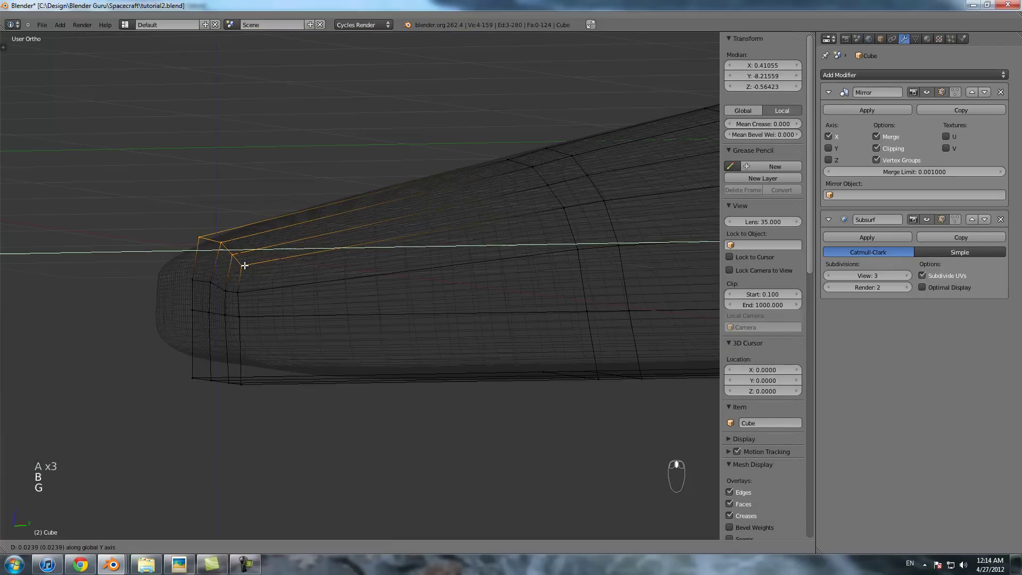
pyautogui.click(269, 262)
pyautogui.press('KP_3')
pyautogui.press('g')
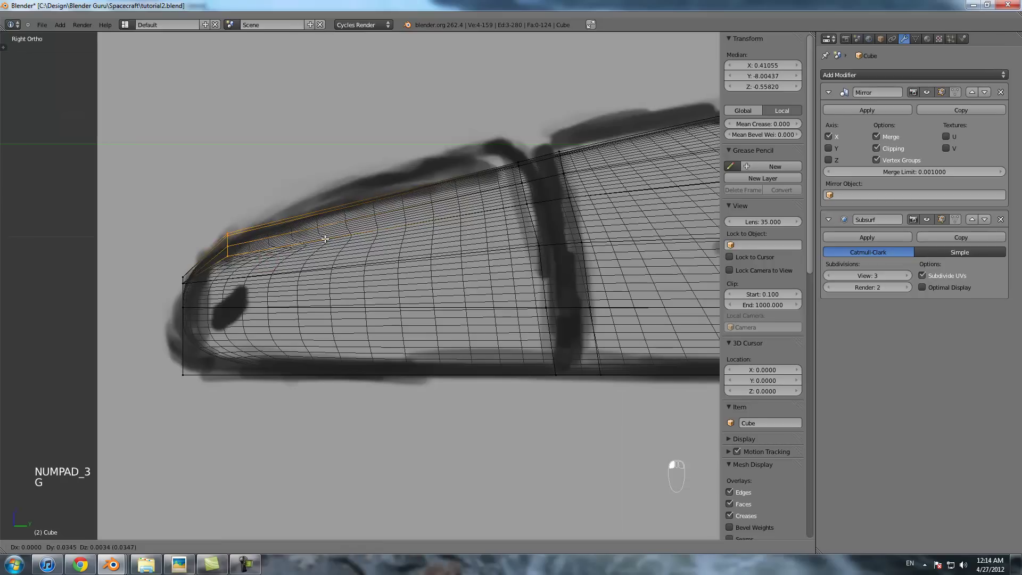
pyautogui.click(346, 239)
# - Move the nose cap's second row of vertices backward along Y to round the front profile
pyautogui.scroll(2, 346, 239)
pyautogui.press('a')
pyautogui.press('a')
pyautogui.press('a')
pyautogui.press('b')
pyautogui.moveTo(86, 257); pyautogui.dragTo(139, 294)
pyautogui.press('g')
pyautogui.middleClick(147, 294)
pyautogui.click(176, 295)
pyautogui.press('g')
pyautogui.middleClick(175, 291)
pyautogui.click(176, 291)
pyautogui.scroll(-5, 177, 290)
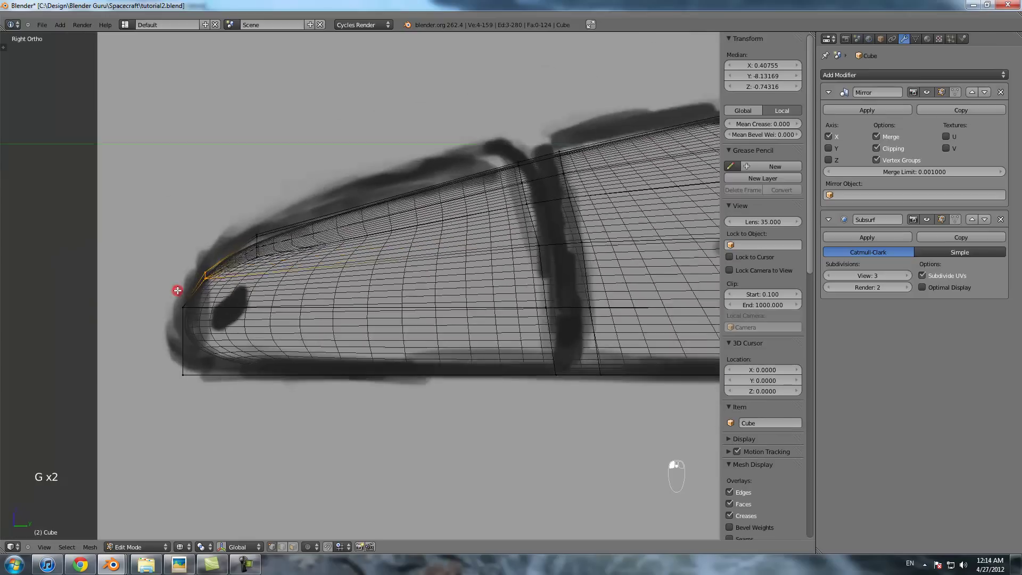
# - Move the second-row outer vertex of the nose cap backward along Y
pyautogui.press('Tab')
pyautogui.press('Tab')
pyautogui.scroll(2, 274, 289)
pyautogui.scroll(2, 274, 289)
pyautogui.moveTo(196, 285); pyautogui.dragTo(235, 314, button='middle')
pyautogui.rightClick(254, 302)
pyautogui.press('g')
pyautogui.middleClick(239, 315)
pyautogui.click(255, 318)
# - Move the outer column's two lower vertices backward along Y, then shift the bottom corner vertex further back
pyautogui.moveTo(175, 349); pyautogui.dragTo(195, 357, button='middle')
pyautogui.rightClick(215, 360)
pyautogui.keyDown('shift'); pyautogui.rightClick(228, 438); pyautogui.keyUp('shift')
pyautogui.press('g')
pyautogui.middleClick(260, 431)
pyautogui.click(277, 426)
pyautogui.rightClick(253, 437)
pyautogui.press('g')
pyautogui.middleClick(273, 432)
pyautogui.click(289, 426)
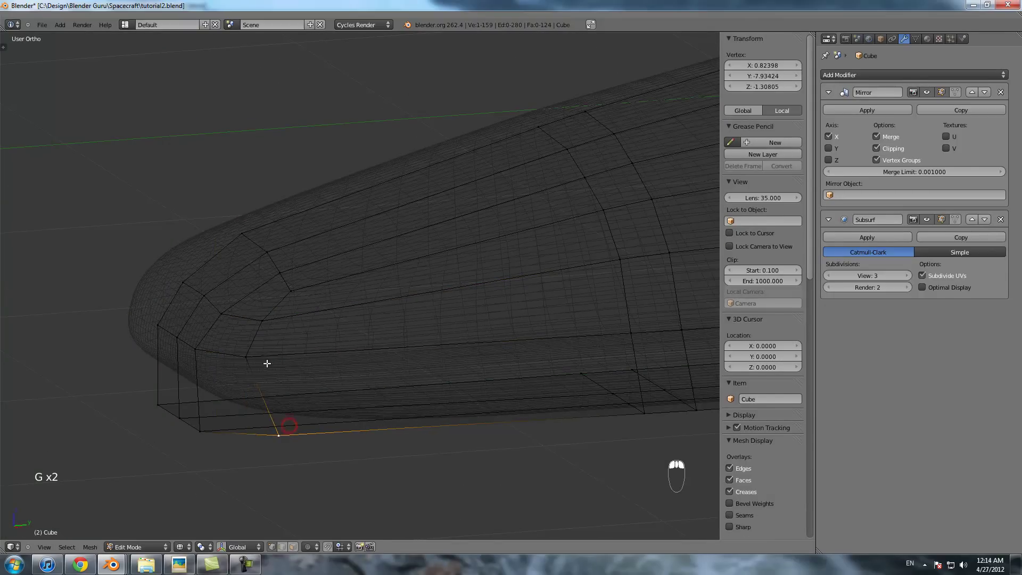
# - Move the lower three vertices of the column beside the nose cap's outer edge slightly backward along Y
pyautogui.moveTo(268, 363); pyautogui.dragTo(273, 354, button='middle')
pyautogui.press('Tab')
pyautogui.press('Tab')
pyautogui.rightClick(249, 359)
pyautogui.keyDown('shift'); pyautogui.rightClick(252, 335); pyautogui.keyUp('shift')
pyautogui.moveTo(249, 414); pyautogui.dragTo(251, 418, button='right')
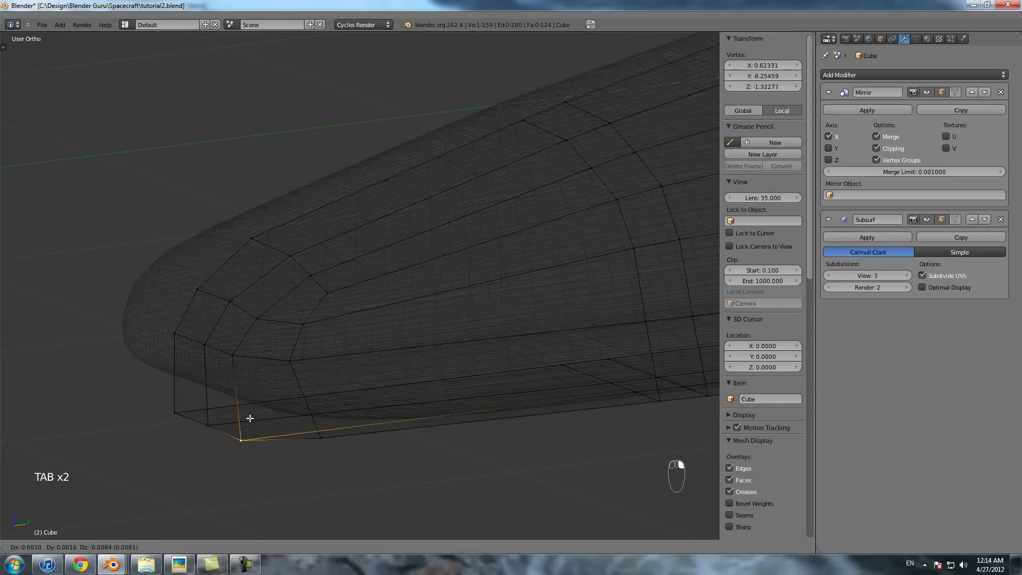
pyautogui.rightClick(247, 391)
pyautogui.keyDown('shift'); pyautogui.rightClick(236, 356); pyautogui.keyUp('shift')
pyautogui.keyDown('shift'); pyautogui.rightClick(258, 322); pyautogui.keyUp('shift')
pyautogui.press('g')
pyautogui.middleClick(259, 324)
pyautogui.click(262, 325)
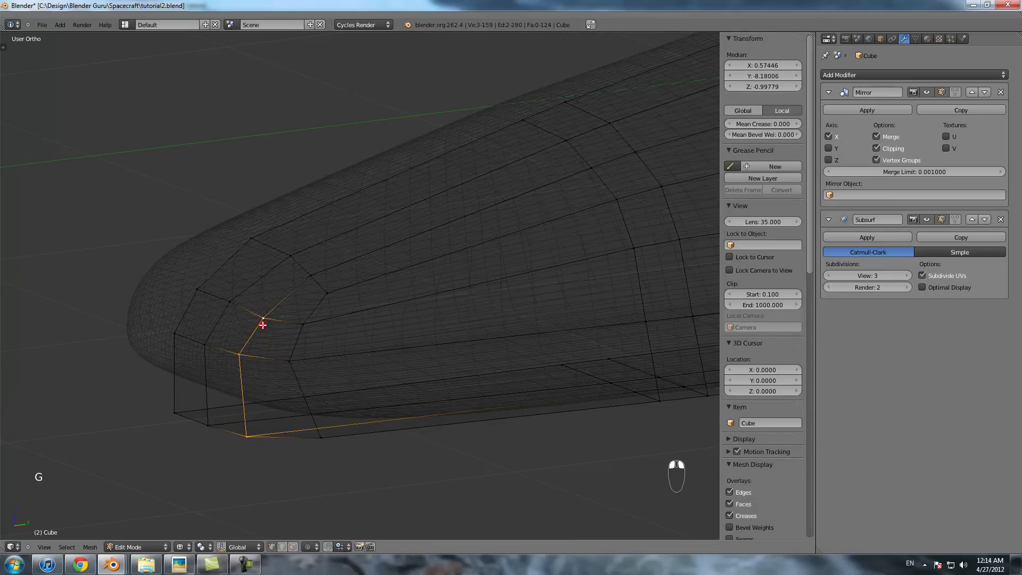
# - Reposition the nose cap's two outer vertex columns slightly inward and scale the selection
pyautogui.press('Tab')
pyautogui.scroll(5, 250, 319)
pyautogui.press('z')
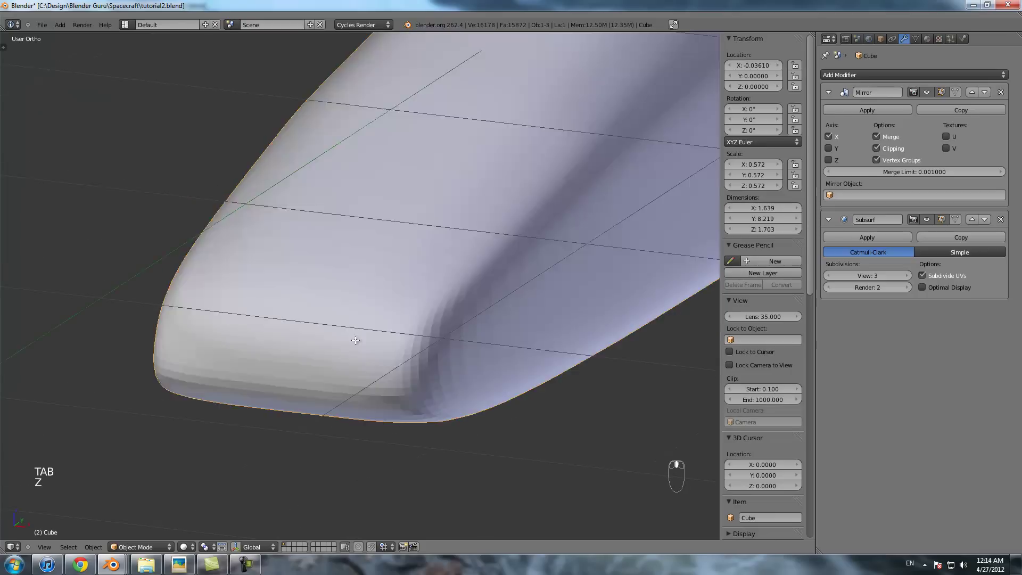
pyautogui.press('Tab')
pyautogui.moveTo(355, 340); pyautogui.dragTo(408, 363, button='middle')
pyautogui.rightClick(461, 362)
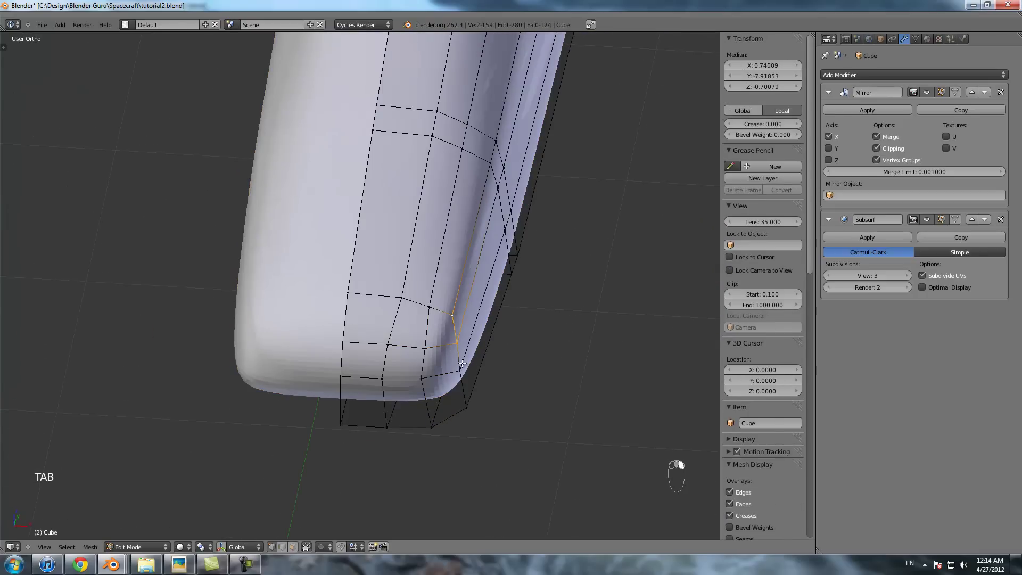
pyautogui.keyDown('shift'); pyautogui.rightClick(467, 406); pyautogui.keyUp('shift')
pyautogui.press('g')
pyautogui.press('b')
pyautogui.moveTo(419, 294); pyautogui.dragTo(477, 435)
pyautogui.press('g')
pyautogui.click(477, 424)
pyautogui.press('s')
pyautogui.click(507, 401)
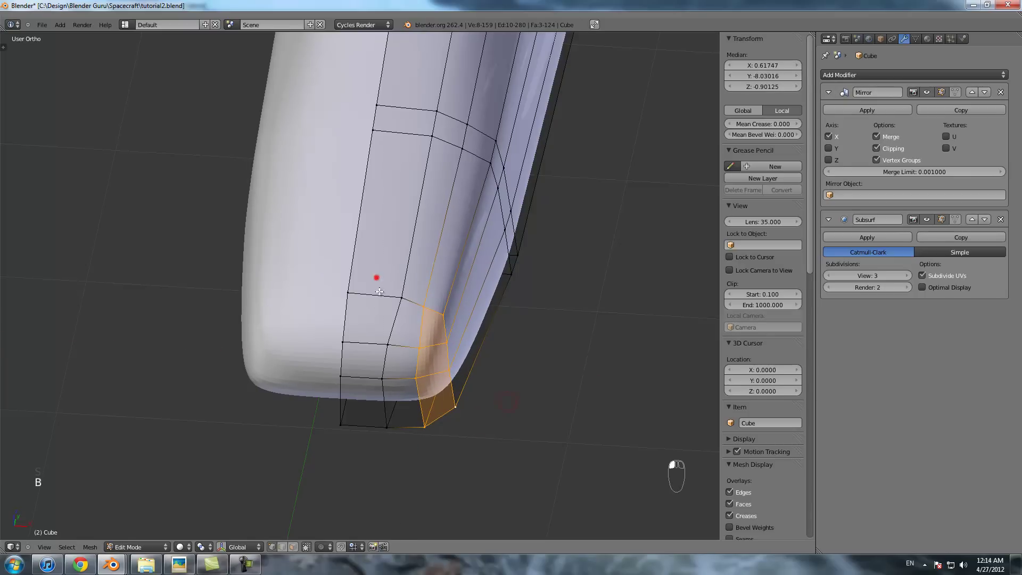
# - Shift the nose cap's three off-centre vertex columns inward along X, refining the position in the top view
pyautogui.moveTo(380, 291); pyautogui.dragTo(500, 454)
pyautogui.press('g')
pyautogui.press('x')
pyautogui.click(489, 450)
pyautogui.press('KP_7')
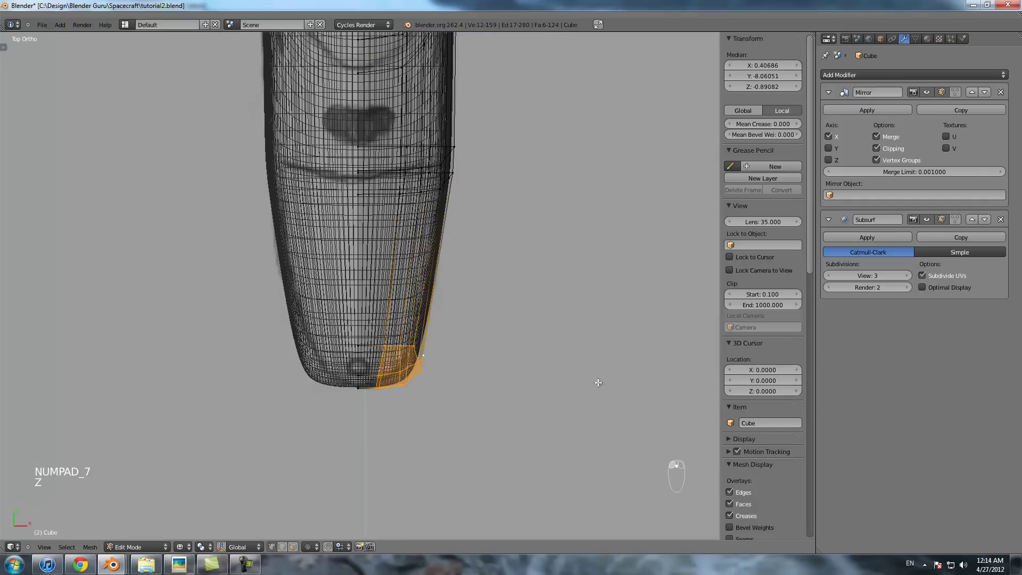
pyautogui.press('g')
pyautogui.click(604, 381)
# - In the top view, move only the two outer vertex columns of the nose cap further inward along X
pyautogui.scroll(2, 484, 424)
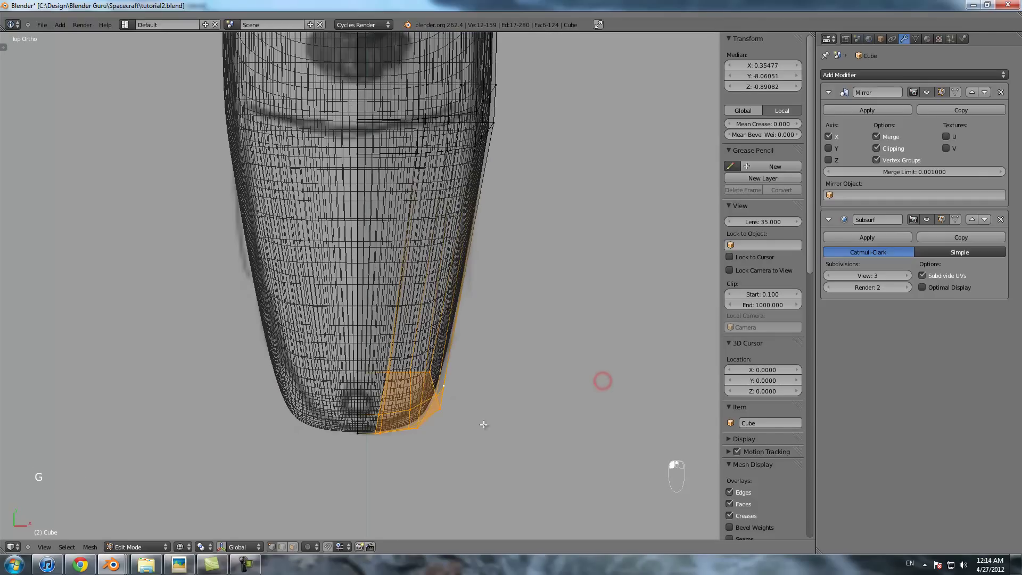
pyautogui.press('g')
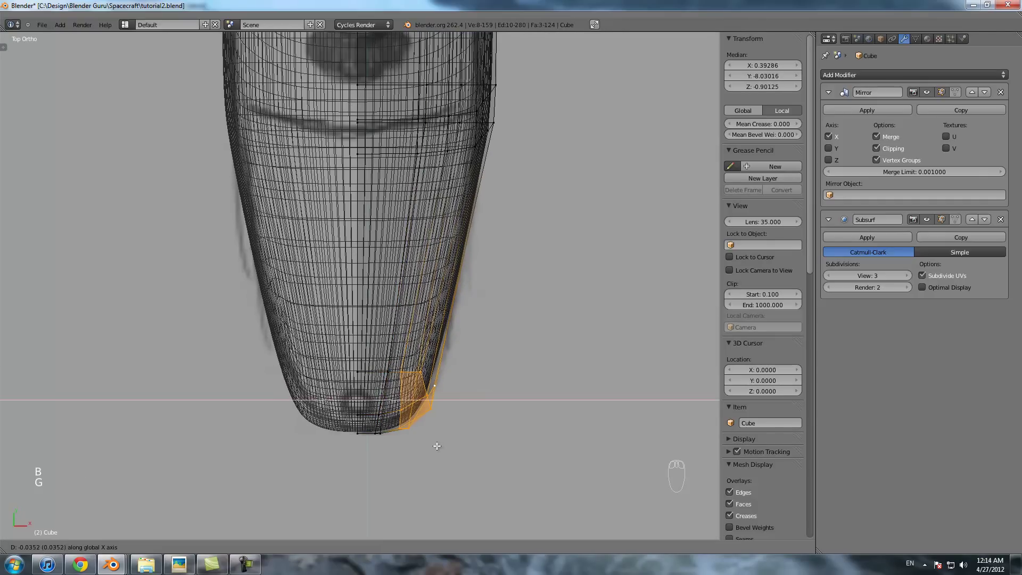
pyautogui.click(435, 446)
pyautogui.scroll(-2, 436, 446)
pyautogui.scroll(3, 435, 431)
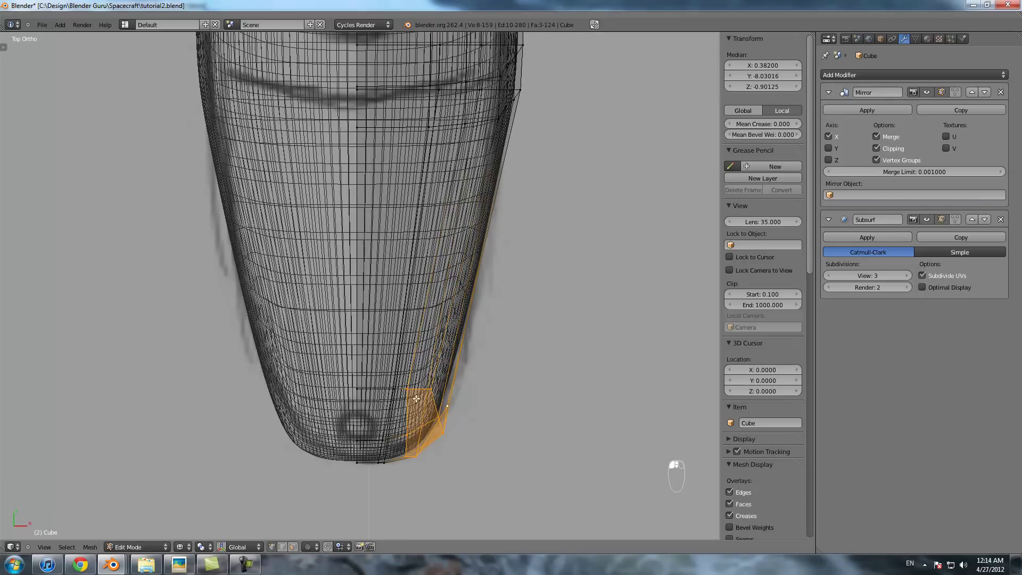
# - Shift the upper vertex of the nose cap's second-outermost column slightly outward along X
pyautogui.rightClick(409, 387)
pyautogui.press('g')
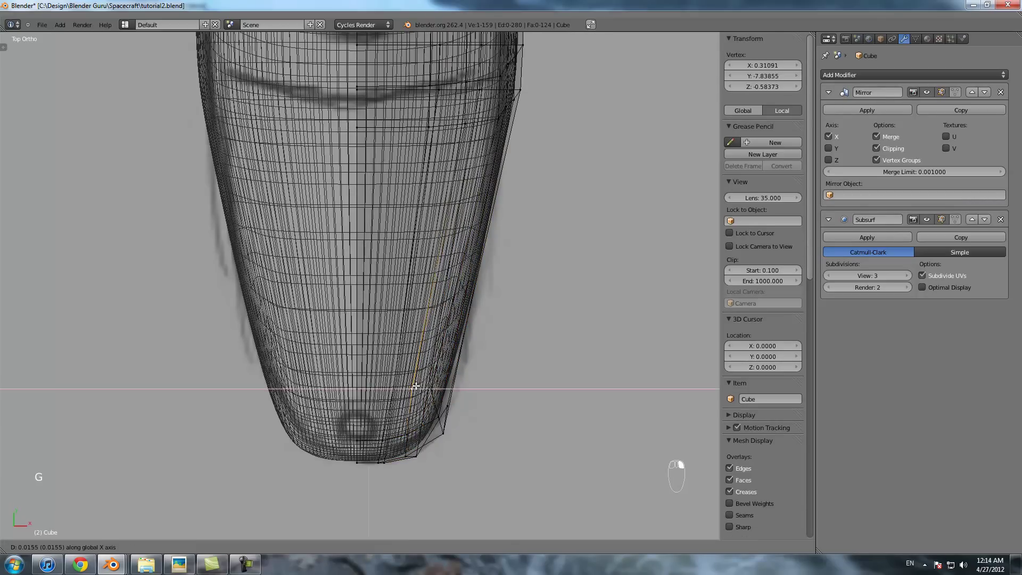
pyautogui.moveTo(465, 484); pyautogui.dragTo(479, 478)
# - Examine the reshaped nose's smoothness from several angles, with and without the editing cage
pyautogui.press('Tab')
pyautogui.press('z')
pyautogui.moveTo(485, 477); pyautogui.dragTo(411, 363, button='middle')
pyautogui.scroll(4, 411, 363)
pyautogui.press('Tab')
pyautogui.moveTo(351, 320); pyautogui.dragTo(494, 225, button='middle')
pyautogui.scroll(-2, 531, 184)
pyautogui.moveTo(517, 272); pyautogui.dragTo(382, 347, button='middle')
pyautogui.press('Tab')
pyautogui.press('Tab')
pyautogui.scroll(2, 428, 310)
pyautogui.scroll(-4, 436, 313)
pyautogui.press('a')
pyautogui.press('Tab')
pyautogui.press('Tab')
pyautogui.press('Tab')
pyautogui.press('Tab')
pyautogui.scroll(4, 393, 319)
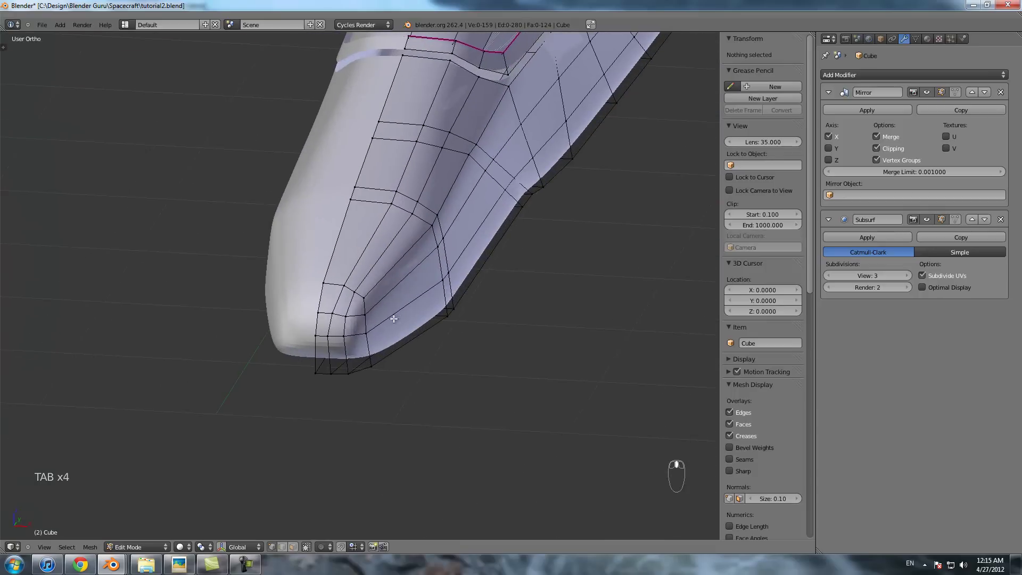
# - Extrude the middle face on the front of the nose cap back into the hull along Y to form a recess
pyautogui.rightClick(340, 342)
pyautogui.keyDown('shift'); pyautogui.rightClick(331, 324); pyautogui.keyUp('shift')
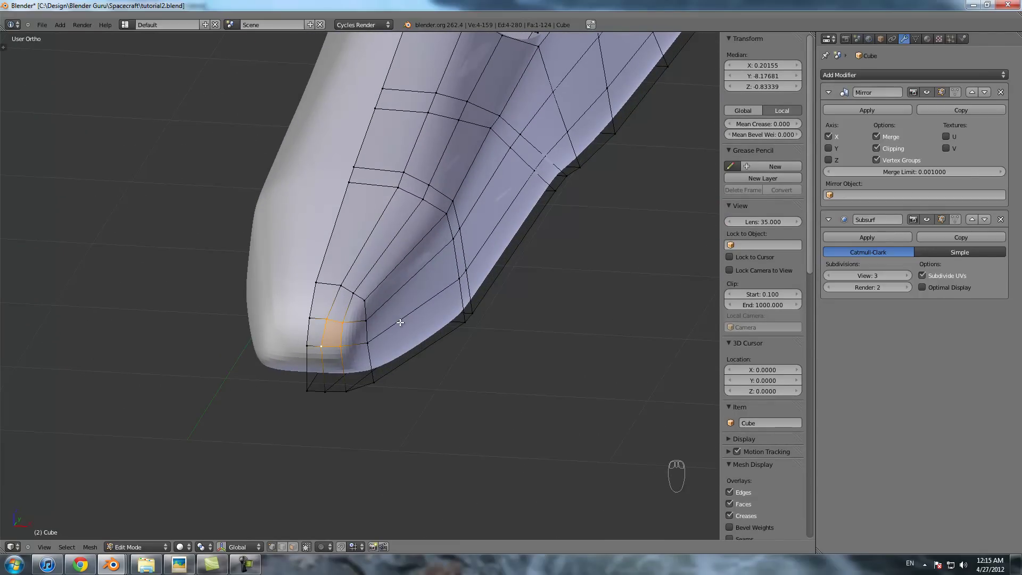
pyautogui.moveTo(396, 323)
pyautogui.mouseDown(button='middle')
pyautogui.moveTo(311, 320)
pyautogui.moveTo(395, 325)
pyautogui.mouseUp(button='middle')
pyautogui.press('e')
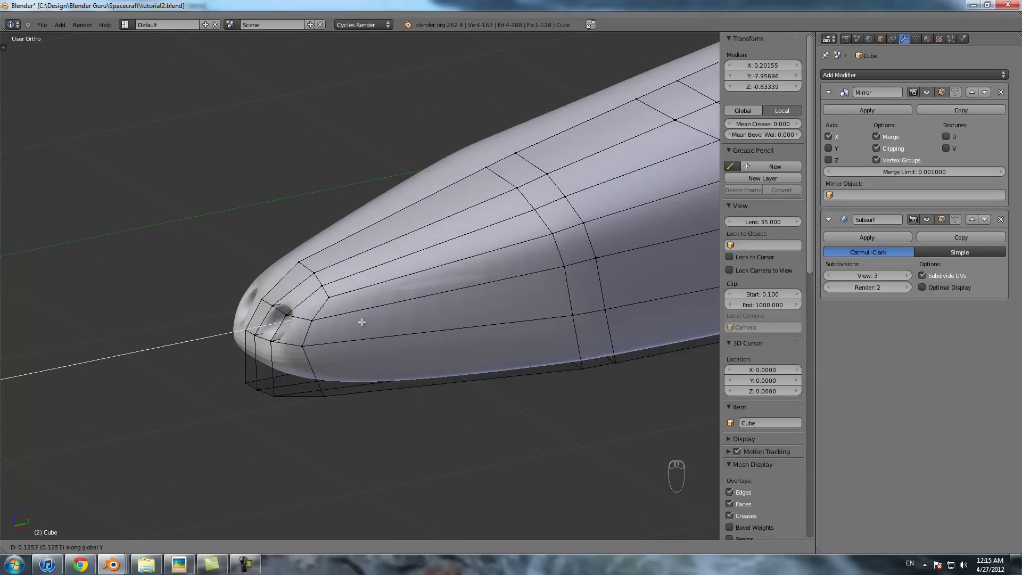
pyautogui.press('z')
pyautogui.press('z')
pyautogui.press('Tab')
pyautogui.moveTo(367, 322)
pyautogui.mouseDown(button='middle')
pyautogui.moveTo(344, 330)
pyautogui.moveTo(442, 326)
pyautogui.moveTo(340, 335)
pyautogui.moveTo(381, 337)
pyautogui.moveTo(361, 326)
pyautogui.mouseUp(button='middle')
pyautogui.scroll(4, 363, 332)
# - In the side view, push the extruded recess face deeper into the hull along Y
pyautogui.press('Tab')
pyautogui.press('KP_3')
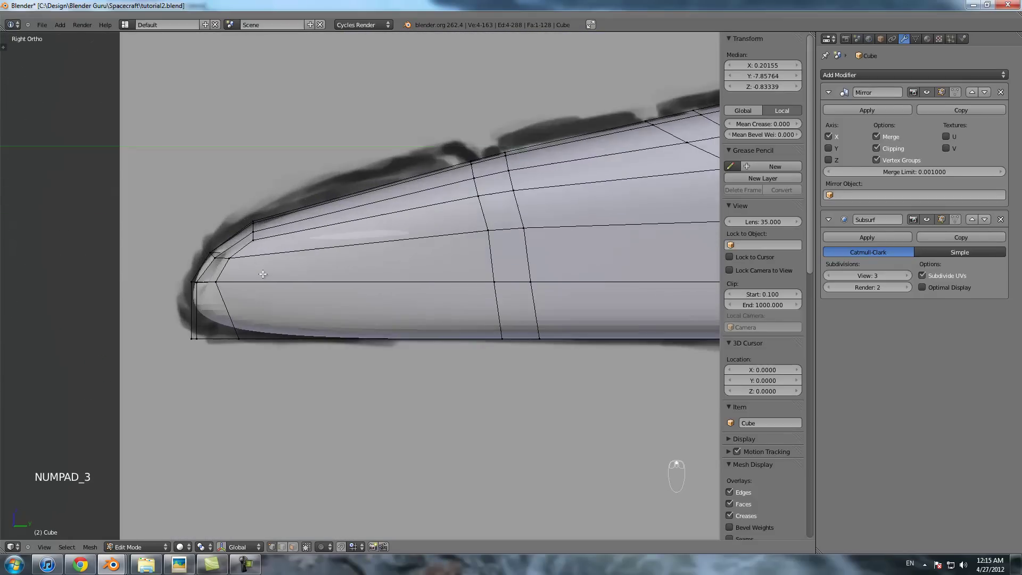
pyautogui.press('z')
pyautogui.press('g')
pyautogui.middleClick(338, 274)
pyautogui.keyDown('shift'); pyautogui.moveTo(321, 275); pyautogui.dragTo(417, 305, button='middle'); pyautogui.keyUp('shift')
pyautogui.click(345, 273)
# - Examine the nose recesses on the smoothed hull and compare them with the side-view sketch
pyautogui.press('Tab')
pyautogui.scroll(-6, 344, 272)
pyautogui.scroll(2, 349, 275)
pyautogui.press('z')
pyautogui.press('t')
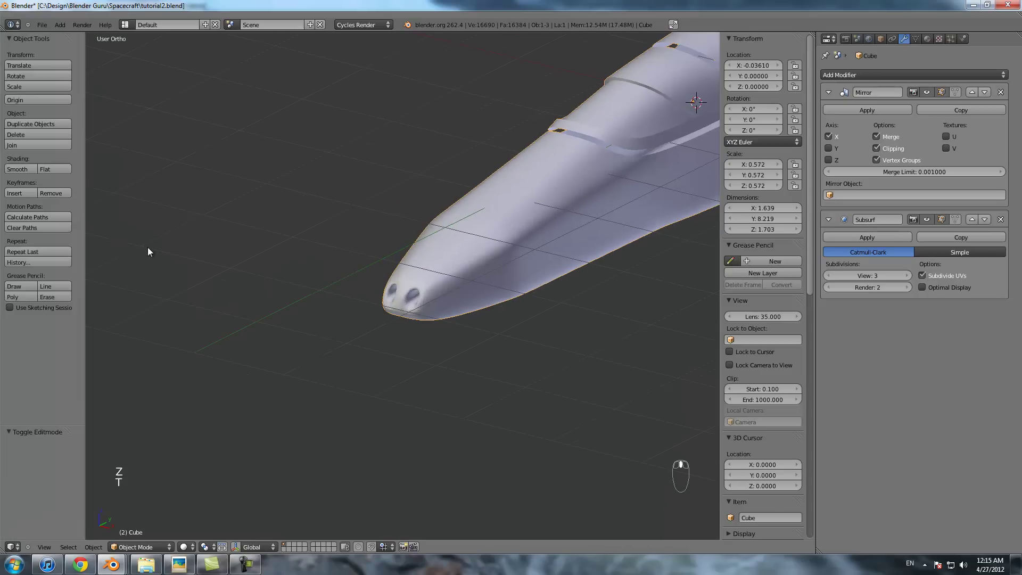
pyautogui.press('t')
pyautogui.moveTo(468, 250)
pyautogui.mouseDown(button='middle')
pyautogui.moveTo(352, 311)
pyautogui.moveTo(417, 294)
pyautogui.moveTo(387, 278)
pyautogui.moveTo(435, 228)
pyautogui.moveTo(411, 218)
pyautogui.moveTo(328, 254)
pyautogui.moveTo(471, 292)
pyautogui.moveTo(471, 304)
pyautogui.moveTo(426, 208)
pyautogui.mouseUp(button='middle')
pyautogui.press('KP_3')
pyautogui.press('z')
pyautogui.scroll(3, 472, 304)
pyautogui.scroll(2, 419, 250)
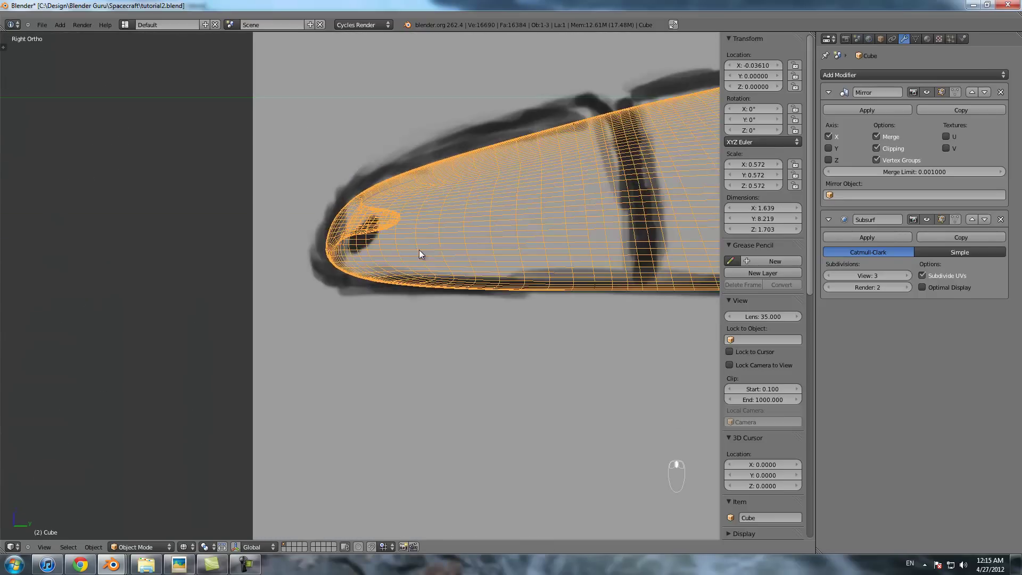
# - Move the nose cap's outer vertex column backward along Y and scale it along Y to straighten it
pyautogui.press('Tab')
pyautogui.keyDown('alt'); pyautogui.rightClick(362, 258); pyautogui.keyUp('alt')
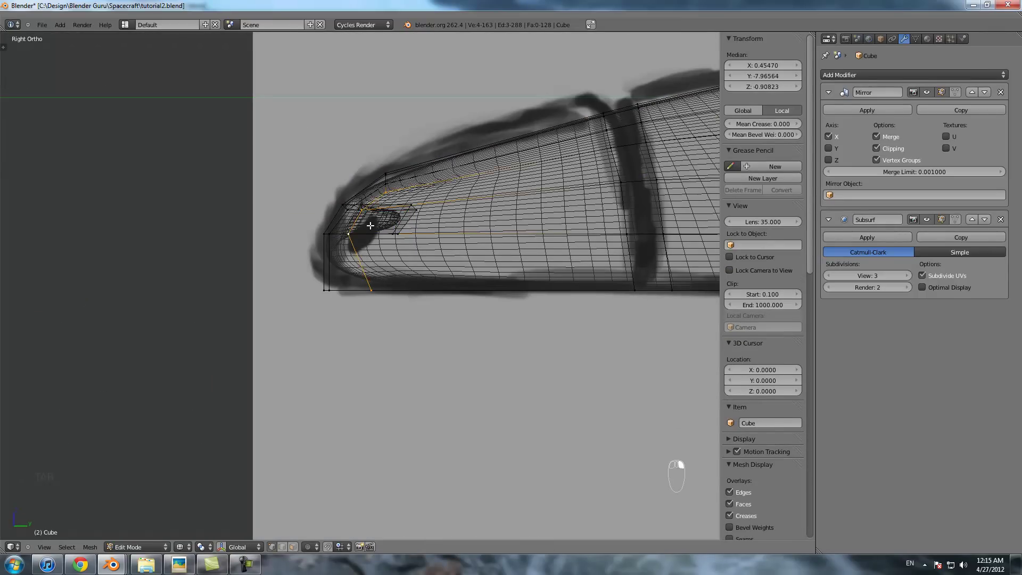
pyautogui.scroll(1, 370, 226)
pyautogui.press('g')
pyautogui.click(483, 217)
pyautogui.press('s')
pyautogui.press('y')
pyautogui.click(408, 219)
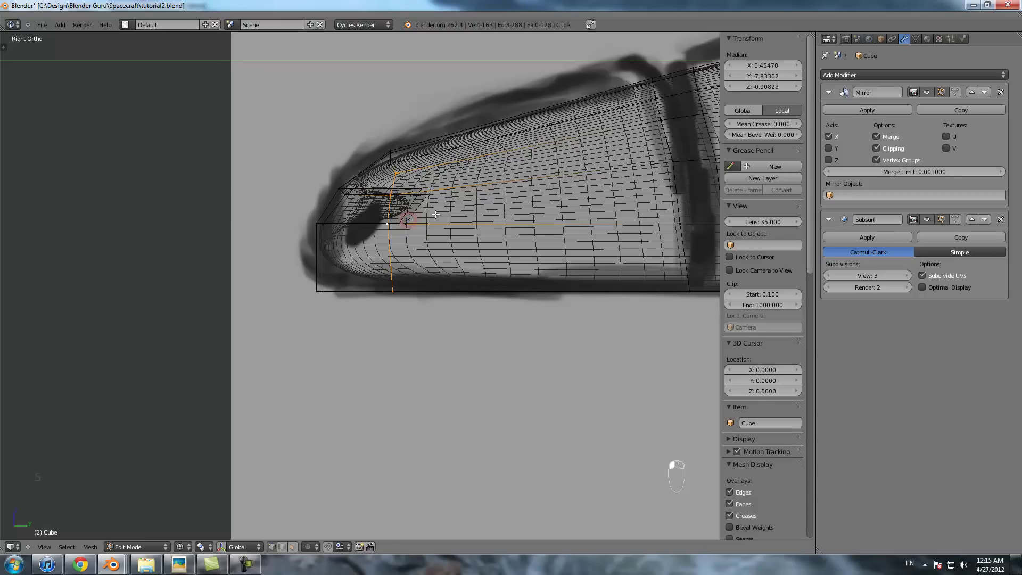
pyautogui.click(430, 215)
pyautogui.keyDown('alt'); pyautogui.rightClick(323, 255); pyautogui.keyUp('alt')
pyautogui.moveTo(323, 255); pyautogui.dragTo(338, 231, button='middle')
pyautogui.moveTo(325, 170); pyautogui.dragTo(416, 180, button='middle')
pyautogui.press('g')
pyautogui.rightClick(420, 183)
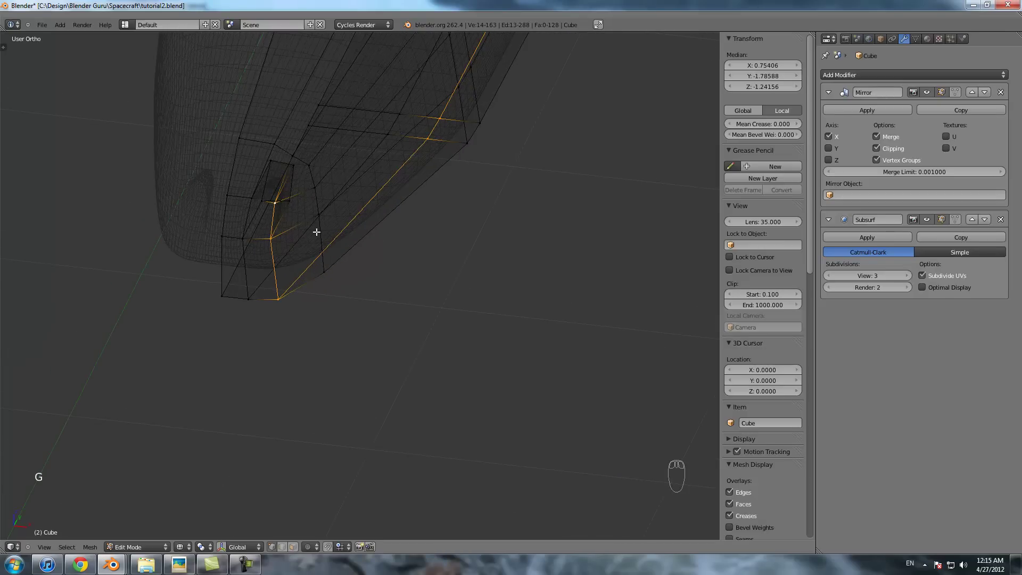
pyautogui.press('a')
# - Shift the three vertices on the recess's outer side and below it slightly outward along X
pyautogui.rightClick(274, 205)
pyautogui.keyDown('shift'); pyautogui.rightClick(271, 242); pyautogui.keyUp('shift')
pyautogui.keyDown('shift'); pyautogui.rightClick(279, 300); pyautogui.keyUp('shift')
pyautogui.press('g')
pyautogui.press('x')
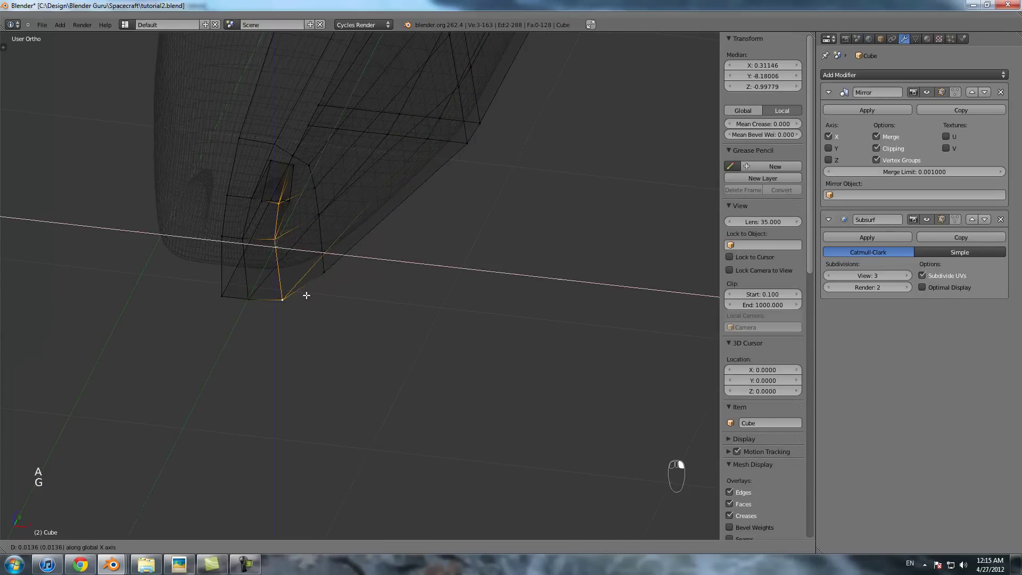
pyautogui.press('Tab')
pyautogui.moveTo(309, 290)
pyautogui.mouseDown(button='middle')
pyautogui.moveTo(305, 278)
pyautogui.moveTo(346, 250)
pyautogui.moveTo(297, 230)
pyautogui.moveTo(343, 231)
pyautogui.mouseUp(button='middle')
pyautogui.press('z')
pyautogui.press('Tab')
pyautogui.press('KP_3')
pyautogui.press('z')
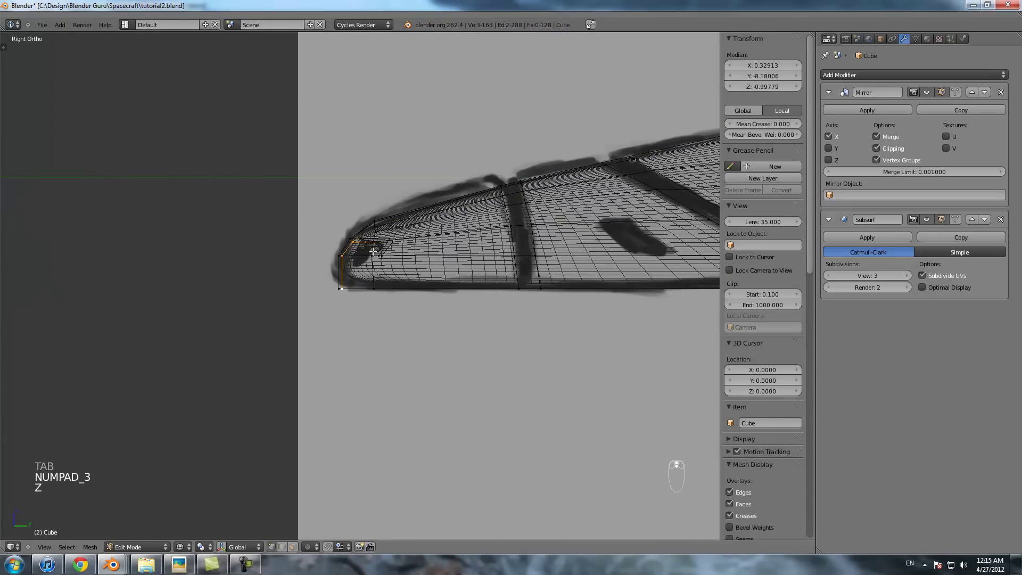
# - Deselect the mesh, return to object mode, save the file and show the hull in solid shading
pyautogui.keyDown('ctrl'); pyautogui.scroll(-1, 352, 285); pyautogui.keyUp('ctrl')
pyautogui.scroll(2, 351, 284)
pyautogui.press('a')
pyautogui.press('Tab')
pyautogui.scroll(-2, 339, 324)
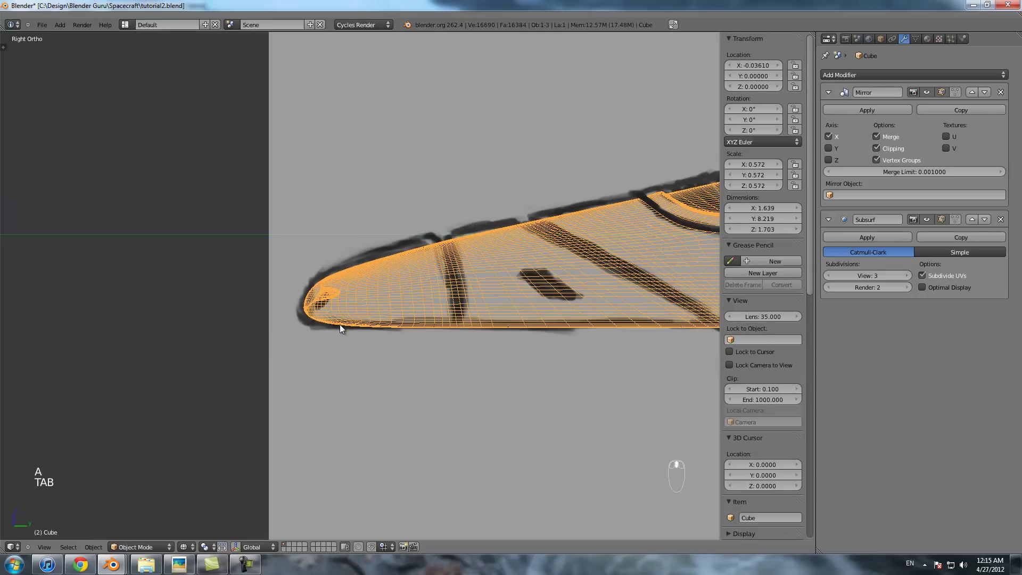
pyautogui.hotkey('ctrl', 's')
pyautogui.press('z')
pyautogui.moveTo(387, 318); pyautogui.dragTo(429, 336, button='middle')
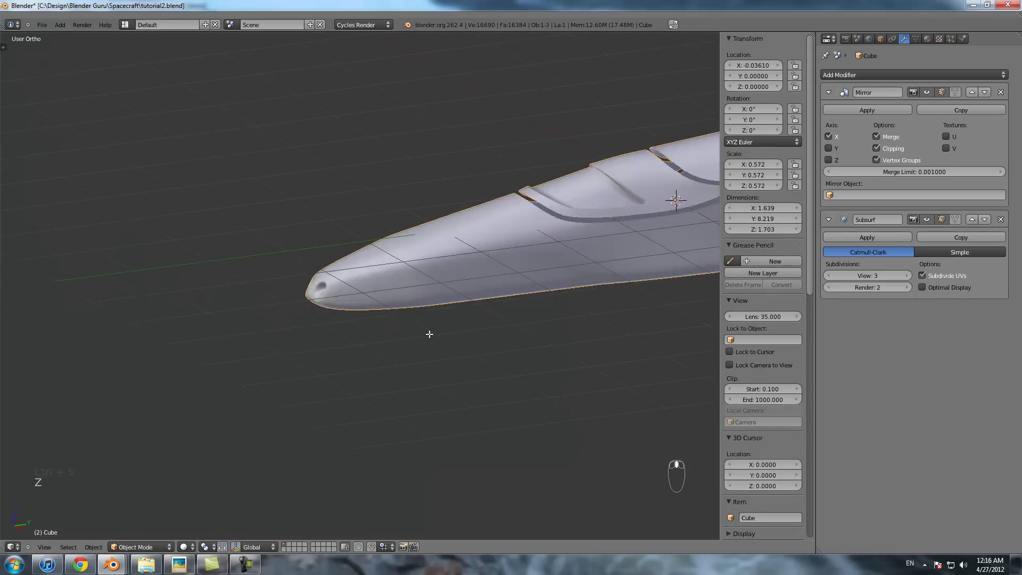
pyautogui.press('Tab')
pyautogui.moveTo(476, 284)
pyautogui.mouseDown(button='middle')
pyautogui.moveTo(514, 283)
pyautogui.moveTo(489, 275)
pyautogui.mouseUp(button='middle')
pyautogui.rightClick(372, 250)
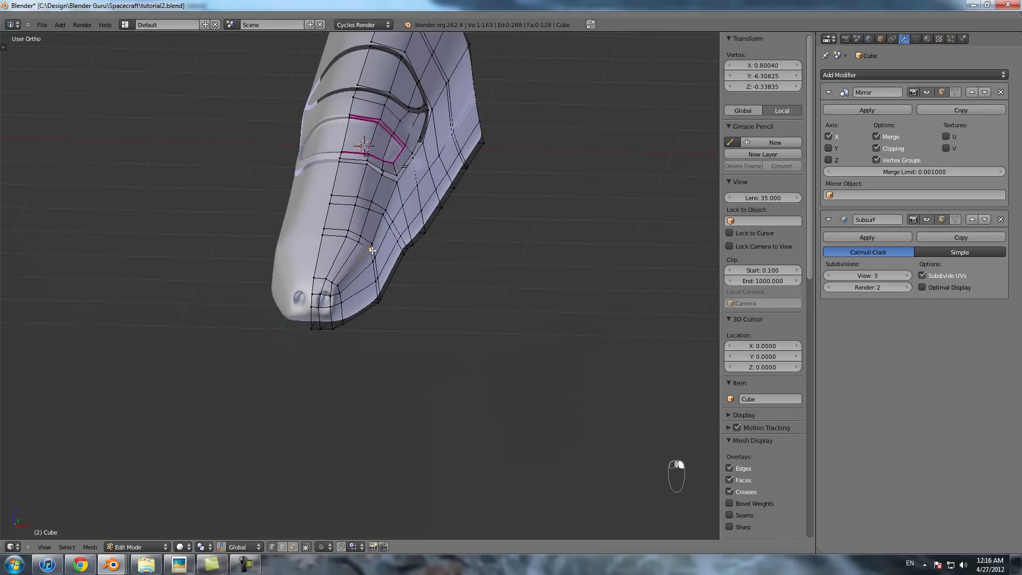
pyautogui.press('KP_1')
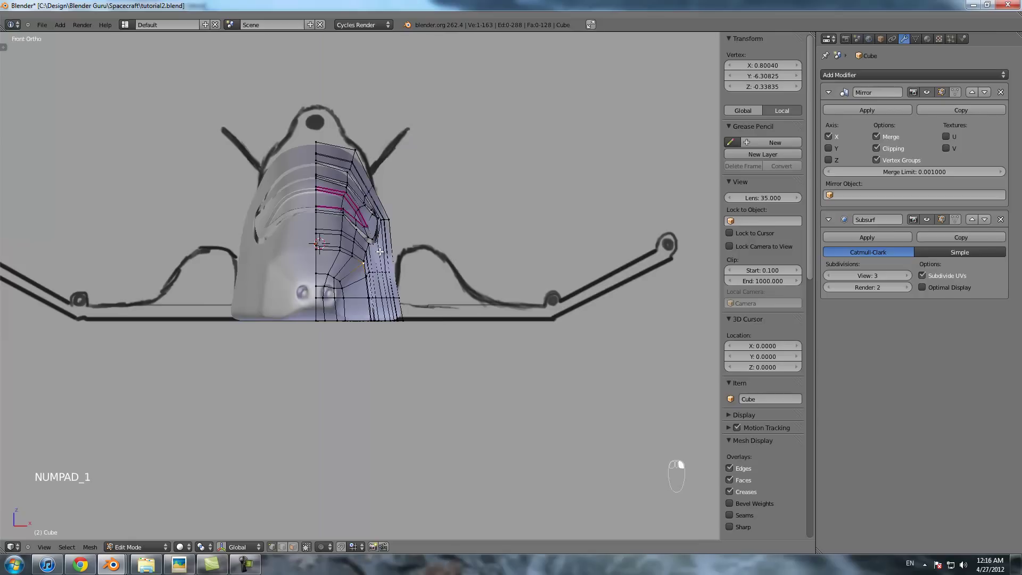
pyautogui.scroll(5, 340, 320)
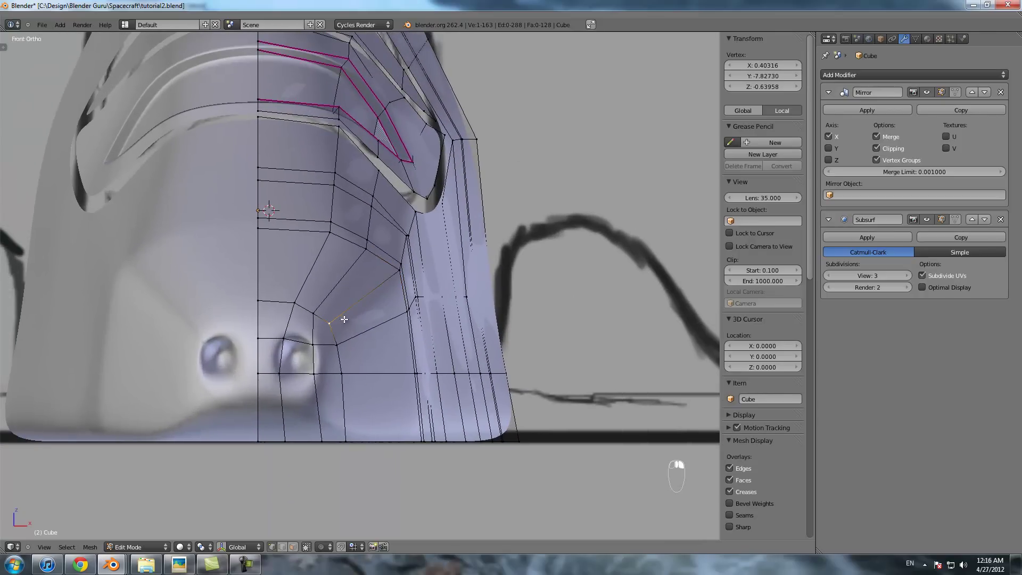
pyautogui.moveTo(362, 481); pyautogui.dragTo(361, 481)
pyautogui.press('g')
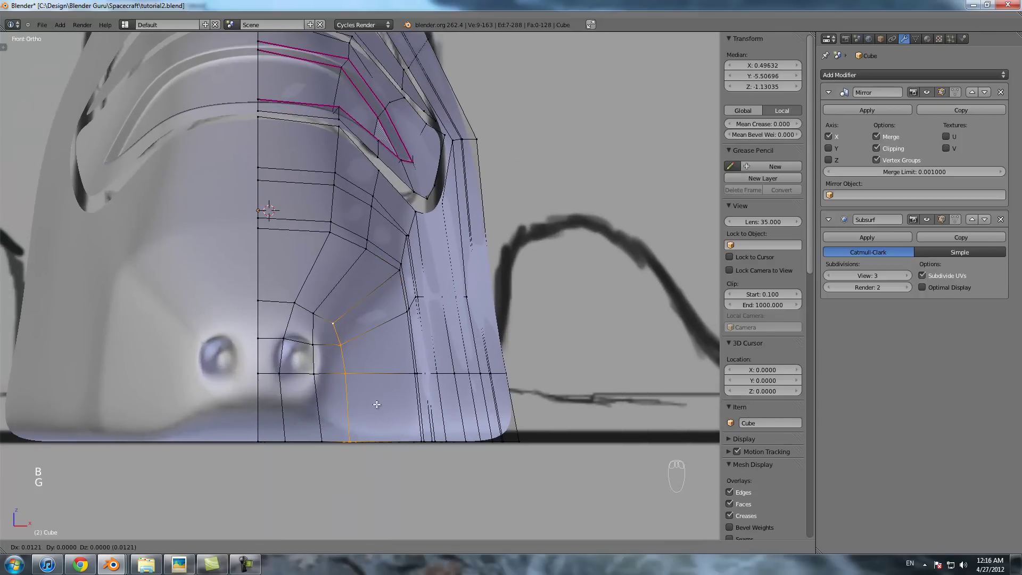
pyautogui.click(371, 406)
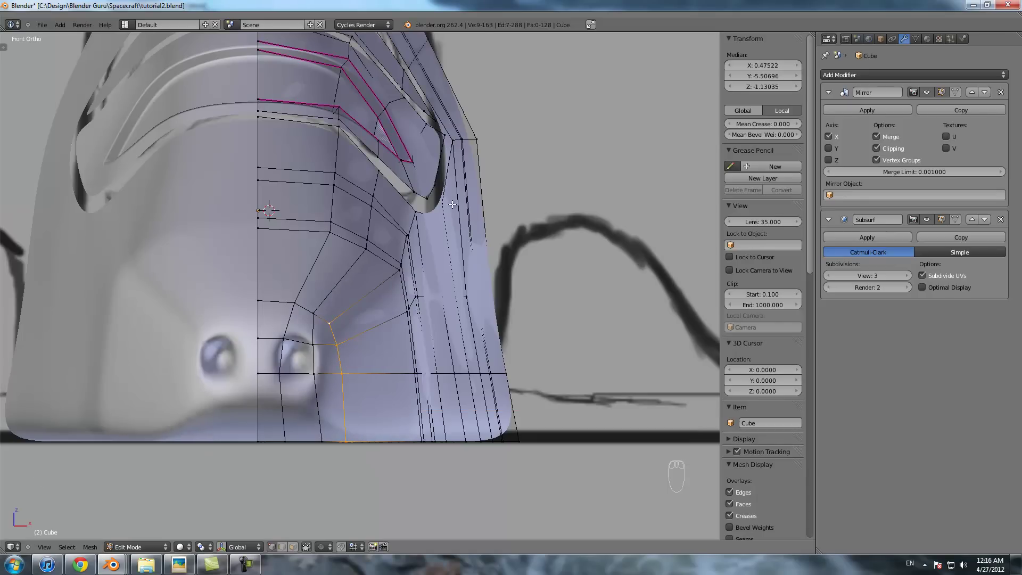
pyautogui.rightClick(478, 140)
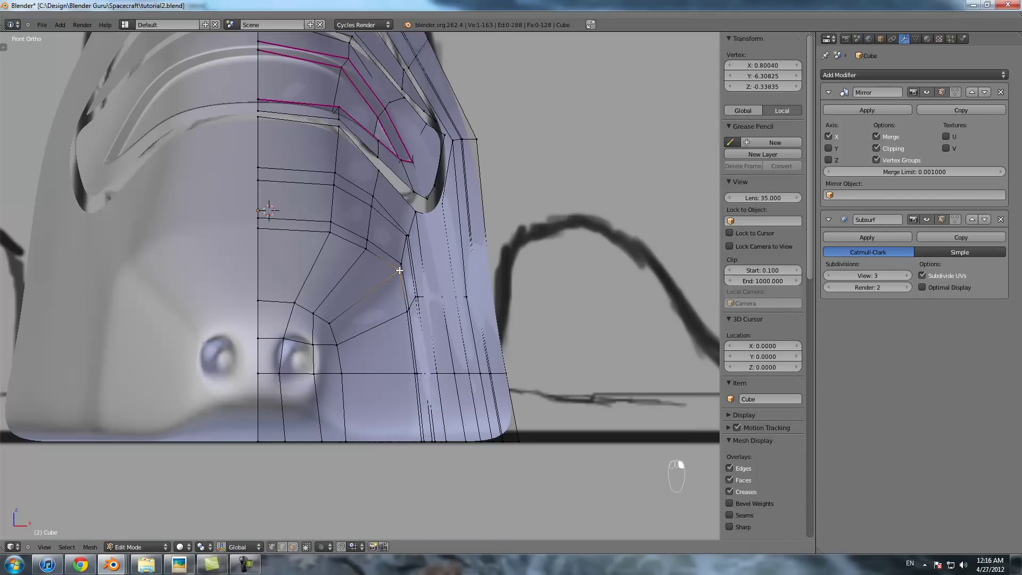
pyautogui.scroll(-3, 394, 272)
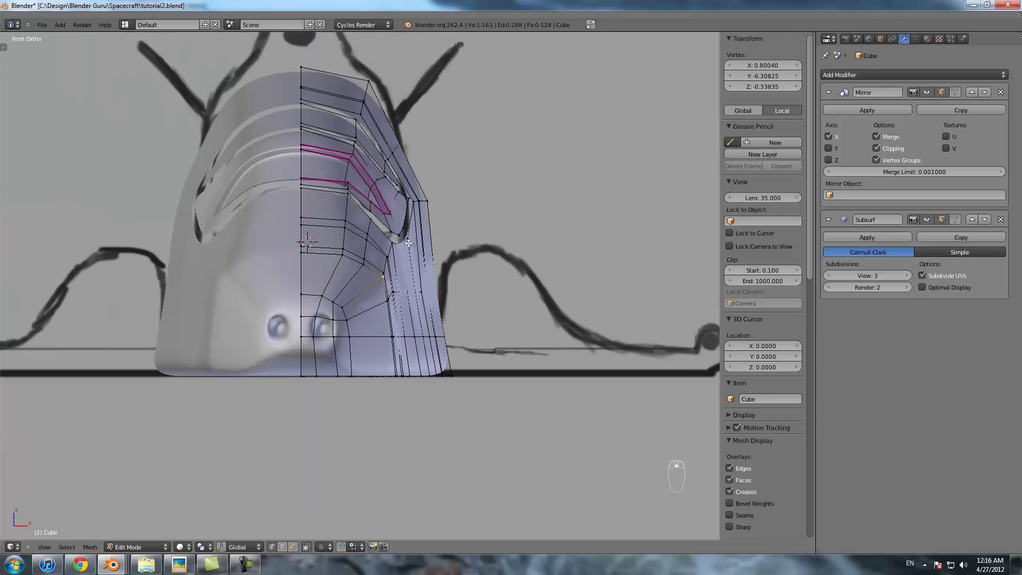
pyautogui.scroll(1, 370, 280)
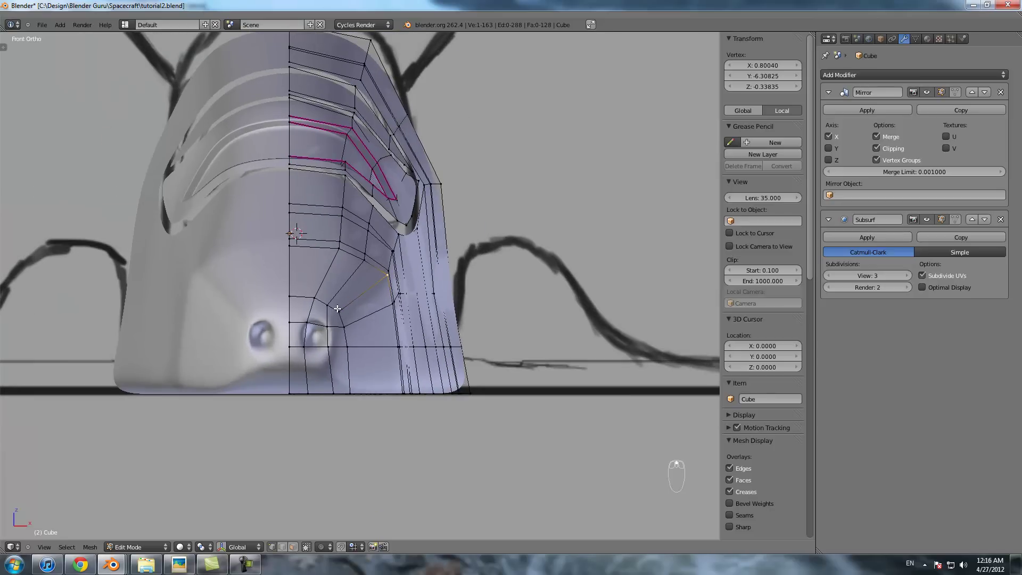
pyautogui.moveTo(368, 409); pyautogui.dragTo(370, 412)
pyautogui.press('a')
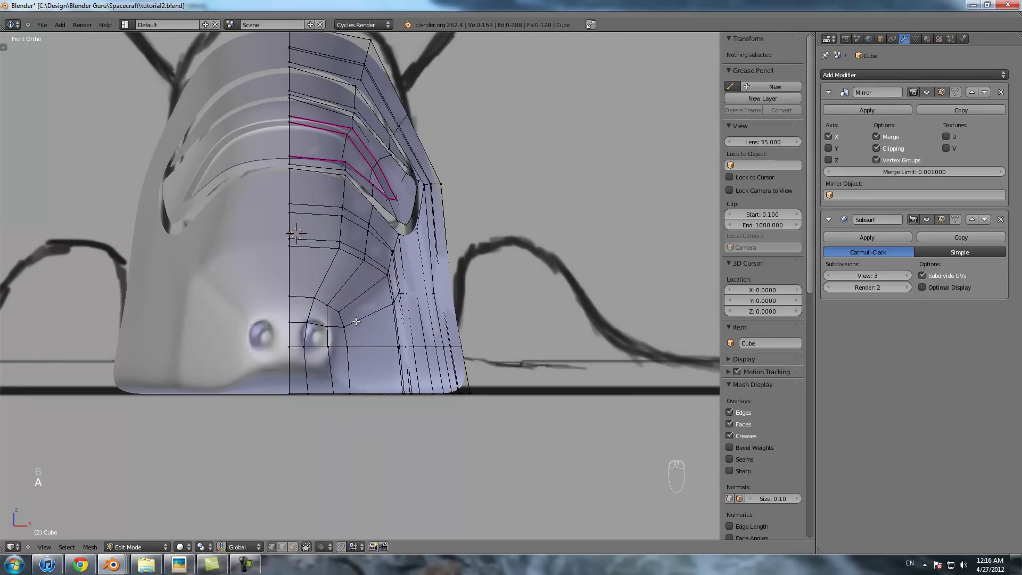
# - In the top view, select the nose recess and outer front vertices in wireframe and move them outward along X to widen the nose
pyautogui.press('KP_7')
pyautogui.press('z')
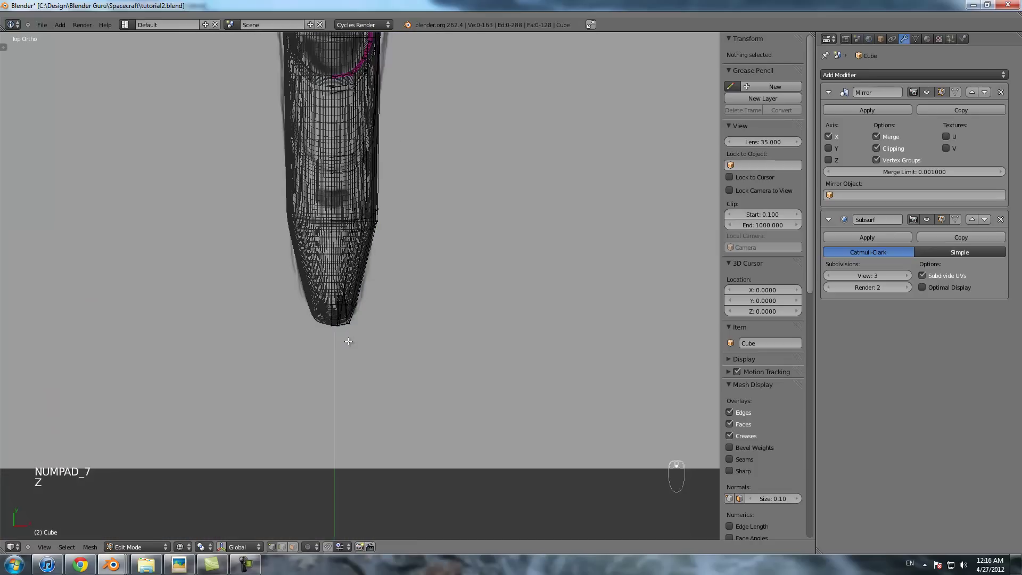
pyautogui.scroll(5, 372, 351)
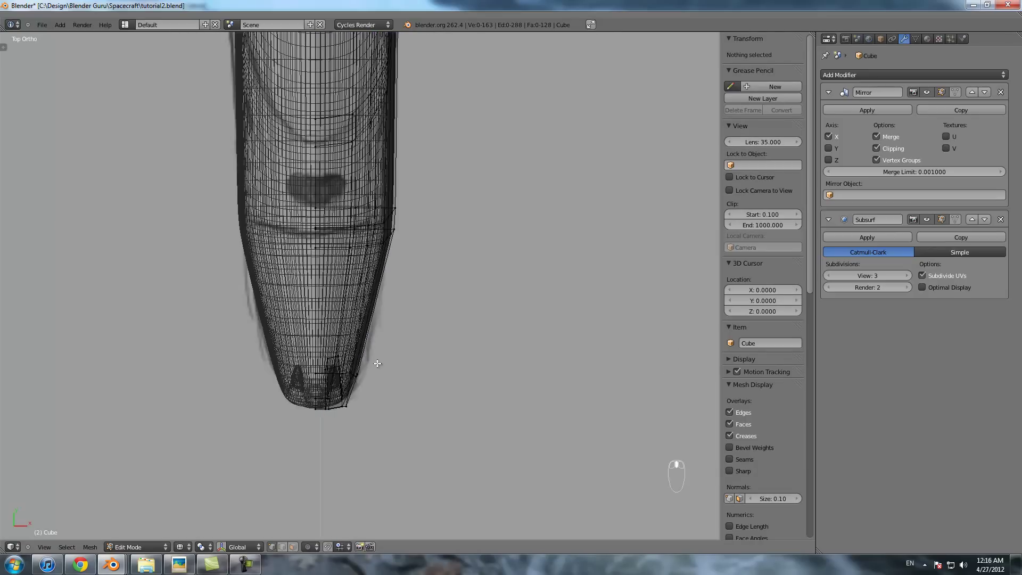
pyautogui.scroll(2, 385, 286)
pyautogui.press('a')
pyautogui.press('a')
pyautogui.press('a')
pyautogui.press('a')
pyautogui.press('b')
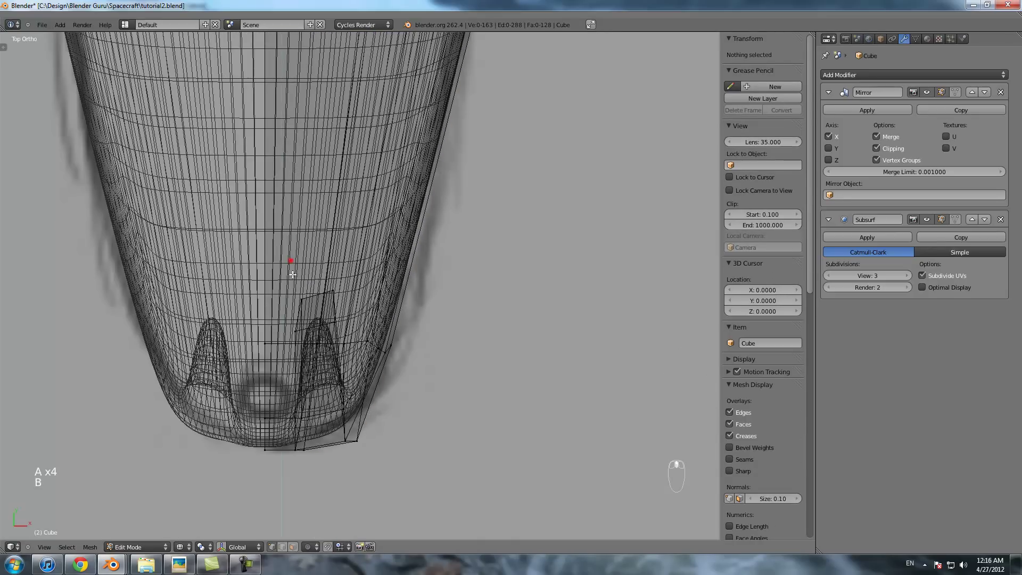
pyautogui.moveTo(433, 478); pyautogui.dragTo(451, 495)
pyautogui.press('g')
pyautogui.middleClick(470, 468)
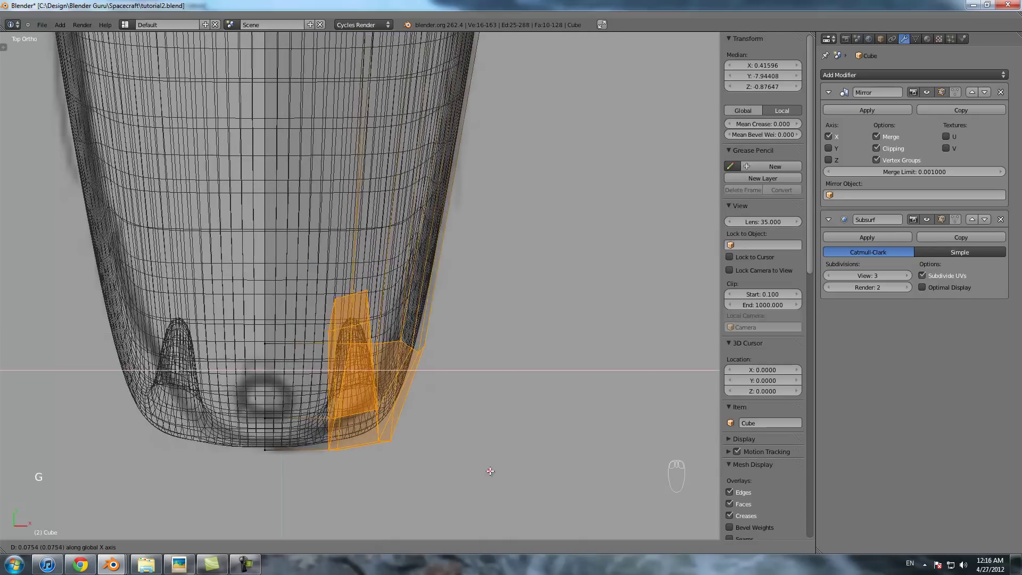
pyautogui.click(489, 471)
# - Select the vertices at the nose's outer front corner and shift them slightly to adjust the corner's outline
pyautogui.scroll(-3, 494, 426)
pyautogui.press('Tab')
pyautogui.press('Tab')
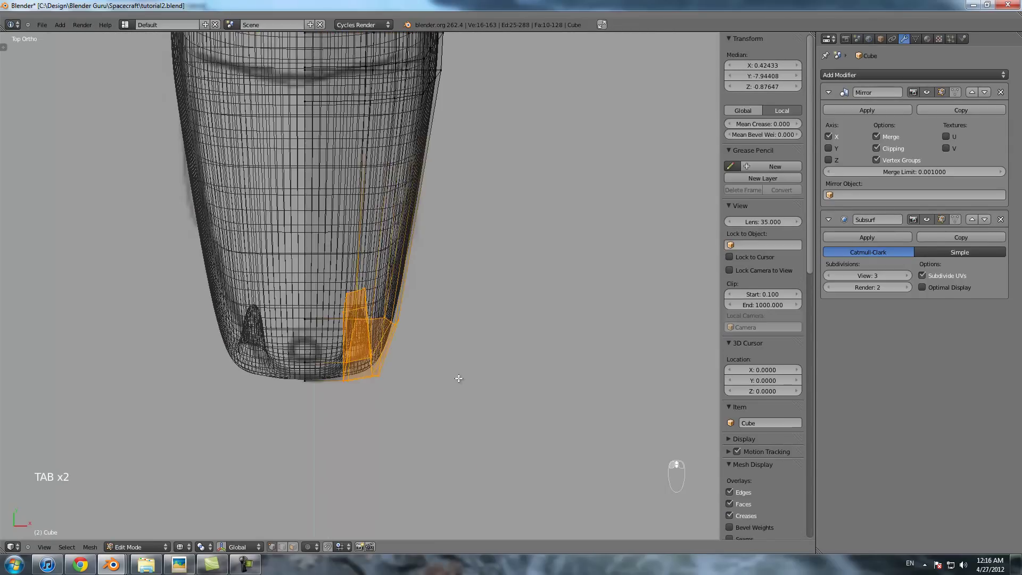
pyautogui.scroll(2, 401, 299)
pyautogui.press('a')
pyautogui.press('a')
pyautogui.press('a')
pyautogui.press('b')
pyautogui.moveTo(452, 432); pyautogui.dragTo(454, 433)
pyautogui.moveTo(445, 380); pyautogui.dragTo(433, 333, button='middle')
pyautogui.press('g')
pyautogui.middleClick(439, 335)
pyautogui.click(442, 336)
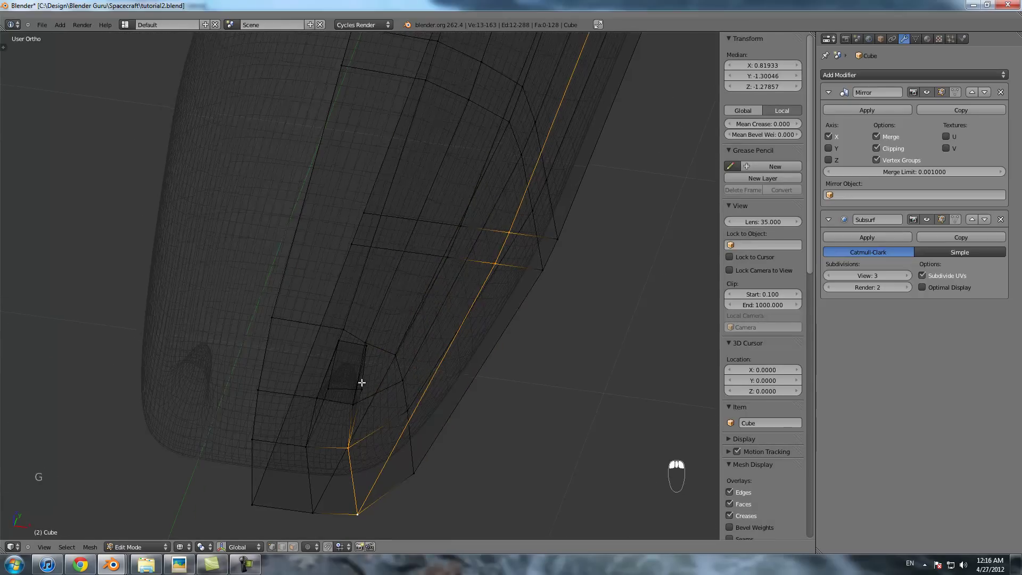
# - Select the vertices on the nose recess's outer side and the column below it, and shift them slightly
pyautogui.press('a')
pyautogui.rightClick(356, 341)
pyautogui.keyDown('shift'); pyautogui.rightClick(368, 351); pyautogui.keyUp('shift')
pyautogui.keyDown('shift'); pyautogui.rightClick(359, 392); pyautogui.keyUp('shift')
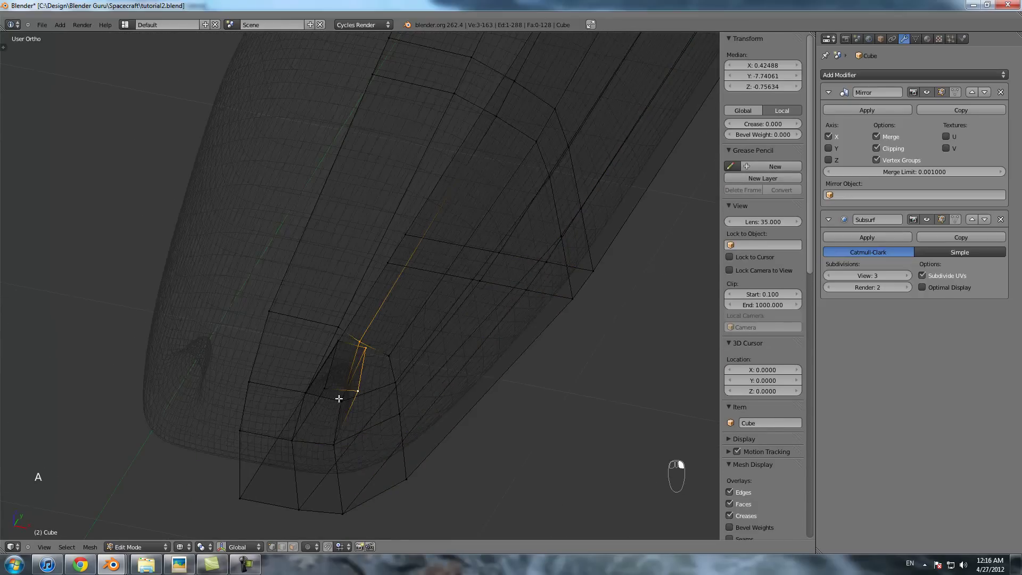
pyautogui.click(381, 465)
# - Examine the widened nose and its recesses on the smoothed hull from the side and from above
pyautogui.press('Tab')
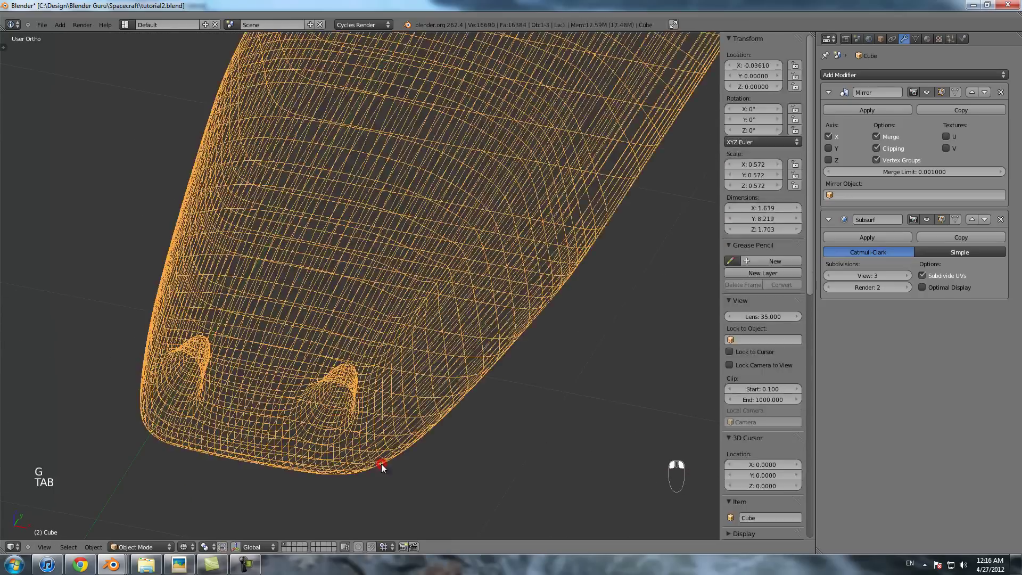
pyautogui.press('z')
pyautogui.moveTo(362, 394)
pyautogui.mouseDown(button='middle')
pyautogui.moveTo(357, 376)
pyautogui.moveTo(418, 368)
pyautogui.moveTo(330, 379)
pyautogui.mouseUp(button='middle')
pyautogui.press('Tab')
pyautogui.press('KP_3')
pyautogui.press('Tab')
pyautogui.press('Tab')
pyautogui.press('Tab')
pyautogui.press('KP_7')
pyautogui.scroll(-5, 382, 270)
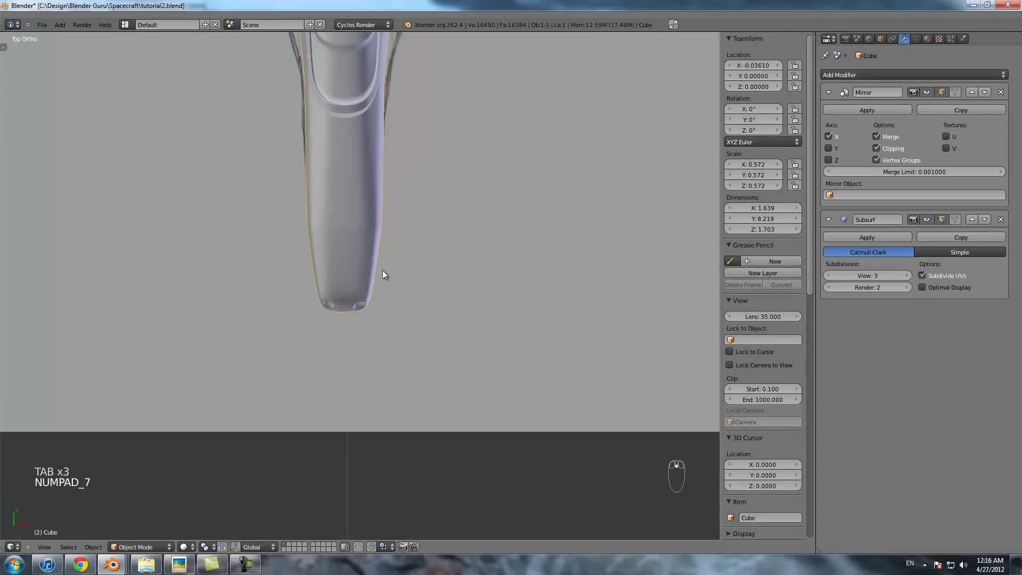
# - In the top view, box-select the outer vertices of the double edge loop behind the nose and nudge them to match the sketch
pyautogui.keyDown('shift'); pyautogui.moveTo(383, 270); pyautogui.dragTo(398, 334, button='middle'); pyautogui.keyUp('shift')
pyautogui.scroll(4, 399, 334)
pyautogui.press('Tab')
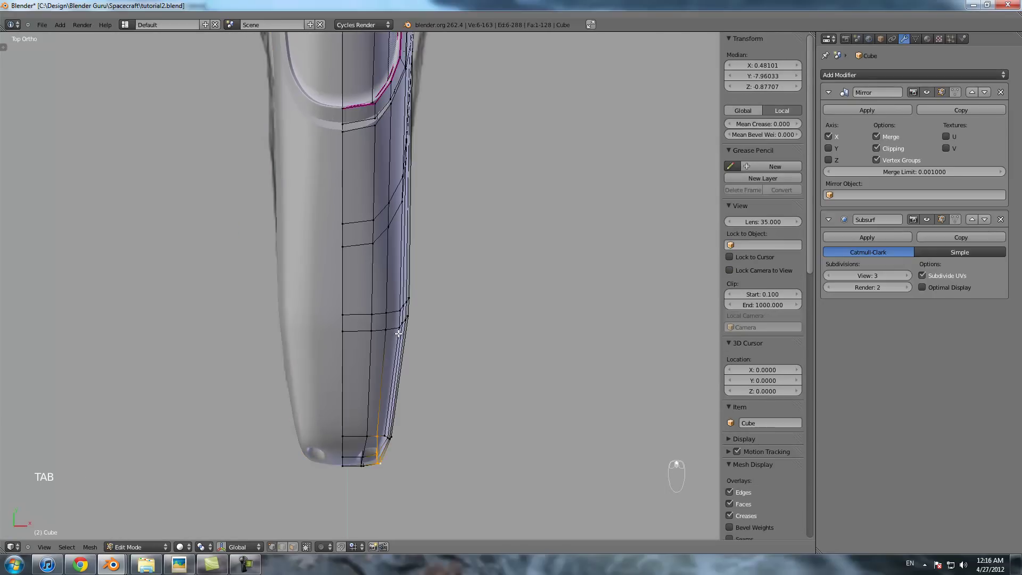
pyautogui.press('z')
pyautogui.press('a')
pyautogui.press('a')
pyautogui.press('a')
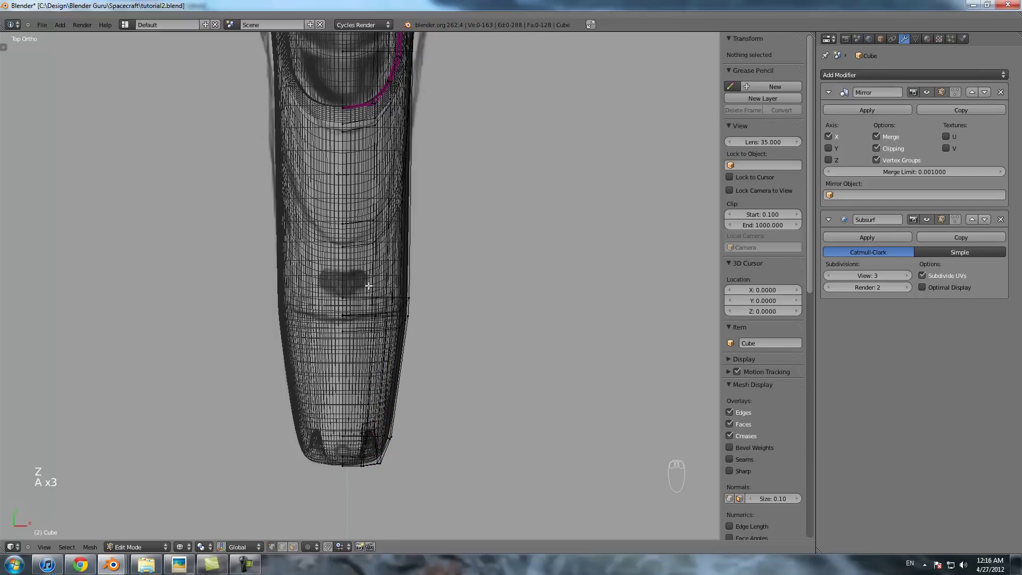
pyautogui.moveTo(437, 354); pyautogui.dragTo(456, 358)
pyautogui.press('g')
pyautogui.click(454, 357)
# - Select the four vertices around the nose recess opening and set the mean crease of their edges to 1.000
pyautogui.press('Tab')
pyautogui.scroll(-4, 447, 320)
pyautogui.moveTo(444, 302)
pyautogui.mouseDown(button='middle')
pyautogui.moveTo(339, 251)
pyautogui.moveTo(372, 255)
pyautogui.moveTo(361, 346)
pyautogui.moveTo(386, 344)
pyautogui.mouseUp(button='middle')
pyautogui.press('z')
pyautogui.scroll(3, 355, 353)
pyautogui.press('Tab')
pyautogui.scroll(-2, 322, 363)
pyautogui.scroll(2, 376, 347)
pyautogui.rightClick(352, 355)
pyautogui.keyDown('shift'); pyautogui.rightClick(356, 340); pyautogui.keyUp('shift')
pyautogui.keyDown('shift'); pyautogui.rightClick(339, 336); pyautogui.keyUp('shift')
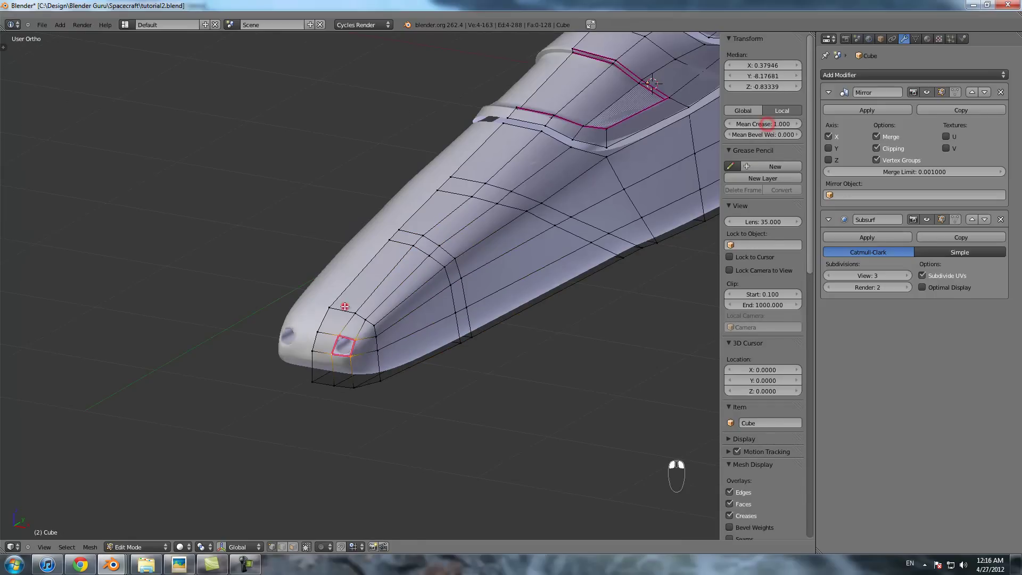
# - Add a loop cut inside the nose recess, close behind its creased opening
pyautogui.press('Tab')
pyautogui.scroll(-2, 432, 334)
pyautogui.moveTo(433, 337); pyautogui.dragTo(415, 322, button='middle')
pyautogui.scroll(4, 372, 341)
pyautogui.press('Tab')
pyautogui.press('z')
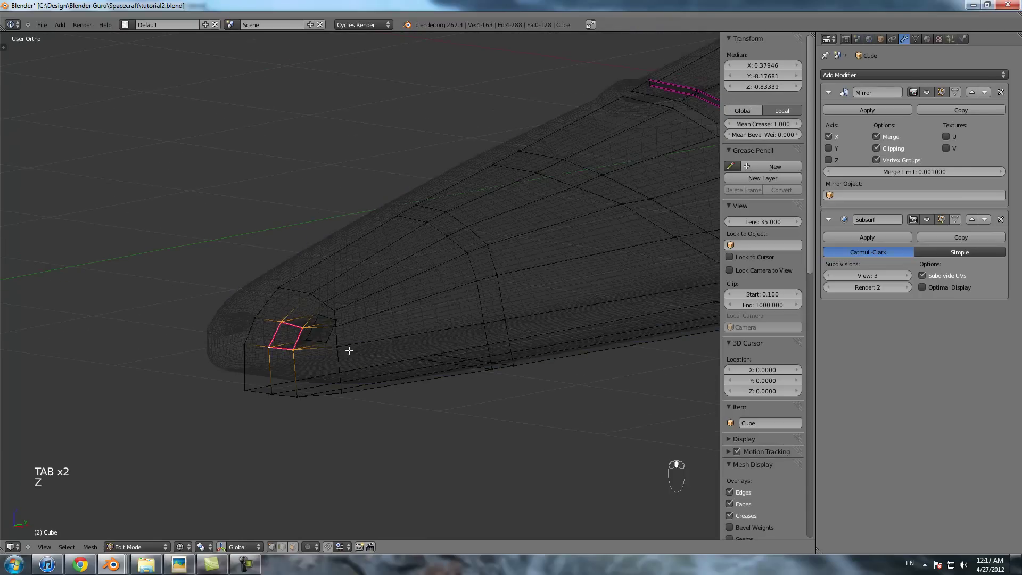
pyautogui.hotkey('ctrl', 'r')
pyautogui.click(300, 320)
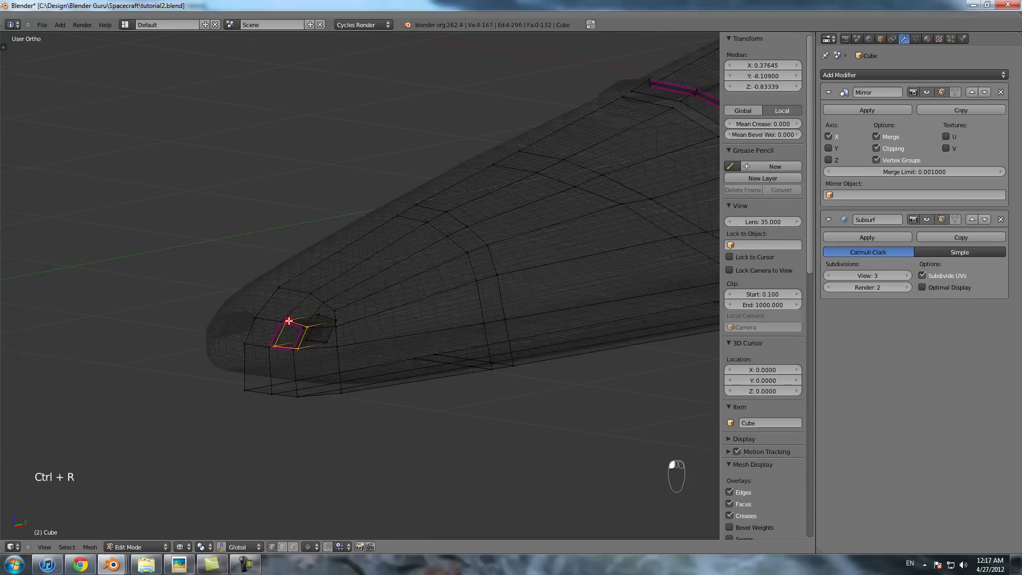
# - Examine the creased nose recesses on the smoothed hull, comparing a different Subsurf view level with level 3
pyautogui.press('Tab')
pyautogui.press('z')
pyautogui.scroll(-2, 319, 325)
pyautogui.moveTo(331, 327)
pyautogui.mouseDown(button='middle')
pyautogui.moveTo(306, 334)
pyautogui.moveTo(376, 330)
pyautogui.mouseUp(button='middle')
pyautogui.press('Tab')
pyautogui.press('Tab')
pyautogui.click(903, 275)
pyautogui.click(829, 276)
pyautogui.scroll(3, 486, 372)
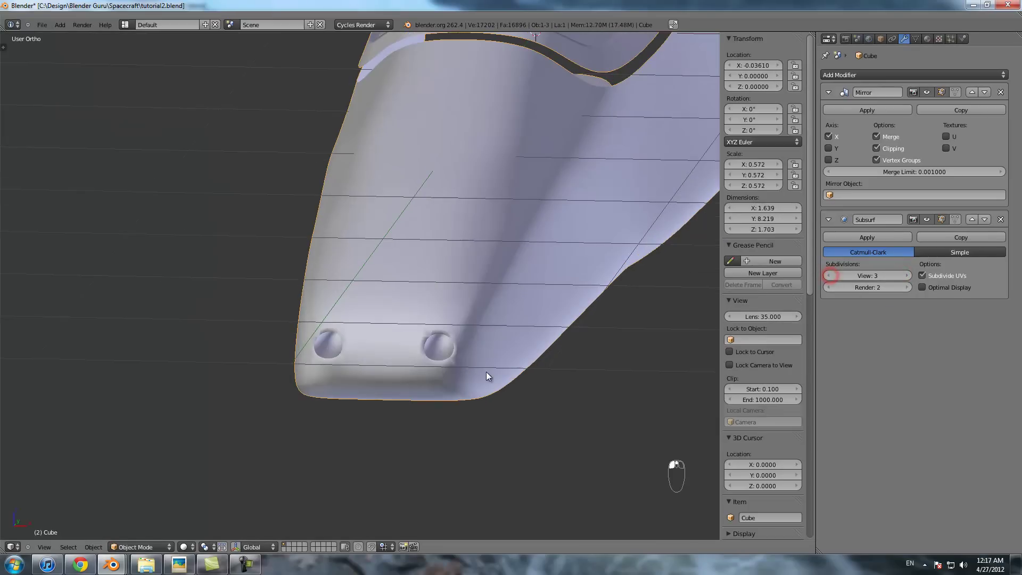
pyautogui.keyDown('shift'); pyautogui.moveTo(487, 371); pyautogui.dragTo(453, 271, button='middle'); pyautogui.keyUp('shift')
# - In the front view, move the vertex above the nose recess slightly inward along X
pyautogui.press('Tab')
pyautogui.scroll(-3, 462, 266)
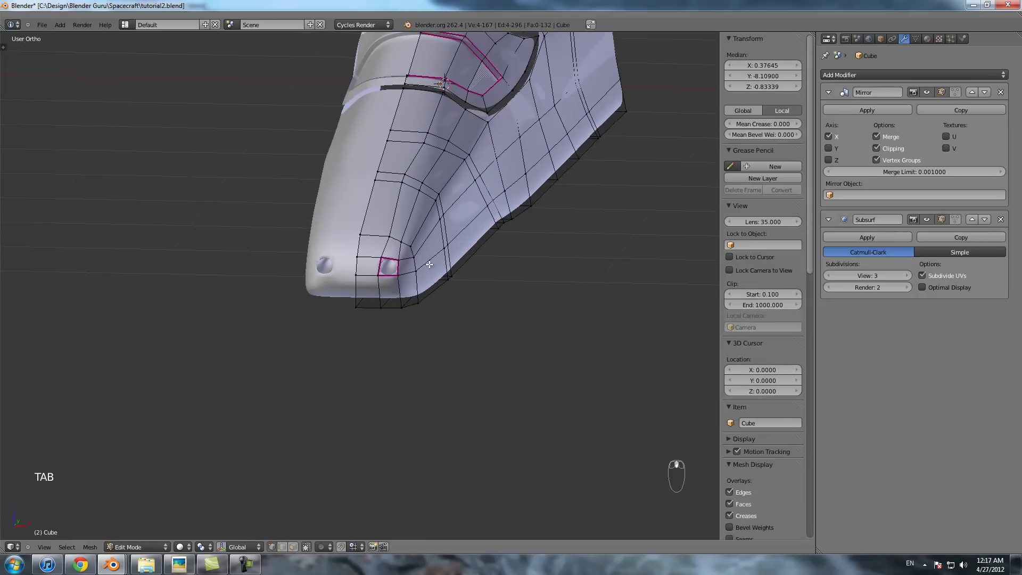
pyautogui.rightClick(403, 241)
pyautogui.press('KP_1')
pyautogui.scroll(3, 385, 303)
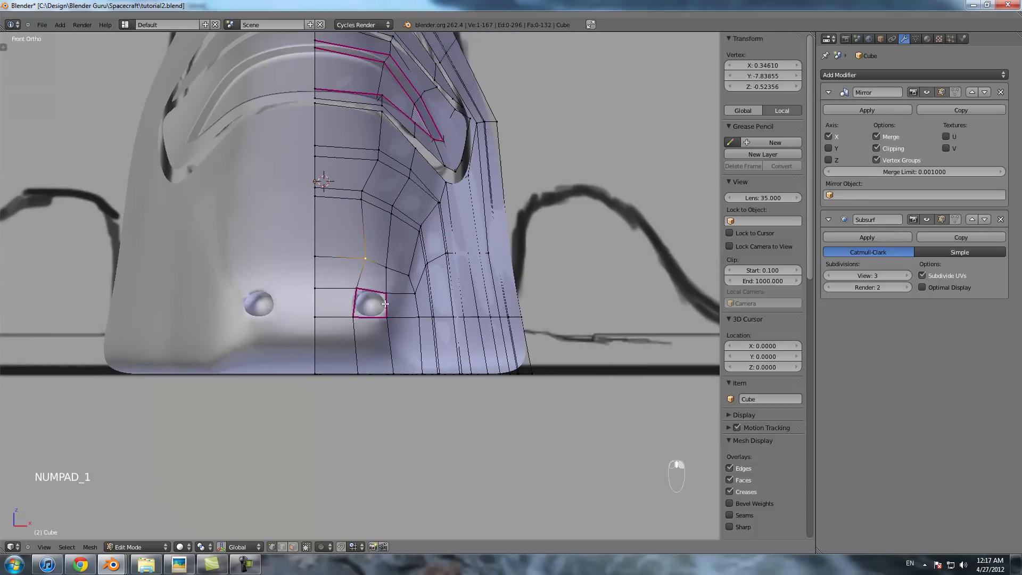
pyautogui.press('g')
pyautogui.press('x')
# - Shift the paired edge-loop vertices between cockpit and nose along X to straighten the hull lines in the front view
pyautogui.keyDown('shift'); pyautogui.moveTo(395, 179); pyautogui.dragTo(364, 264, button='middle'); pyautogui.keyUp('shift')
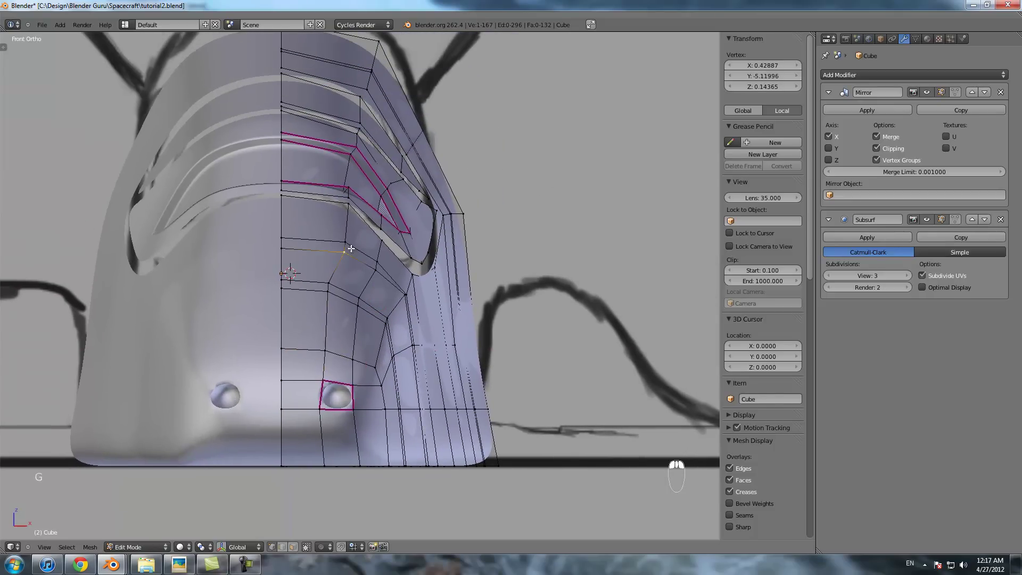
pyautogui.keyDown('shift'); pyautogui.rightClick(351, 240); pyautogui.keyUp('shift')
pyautogui.press('g')
pyautogui.press('g')
pyautogui.press('x')
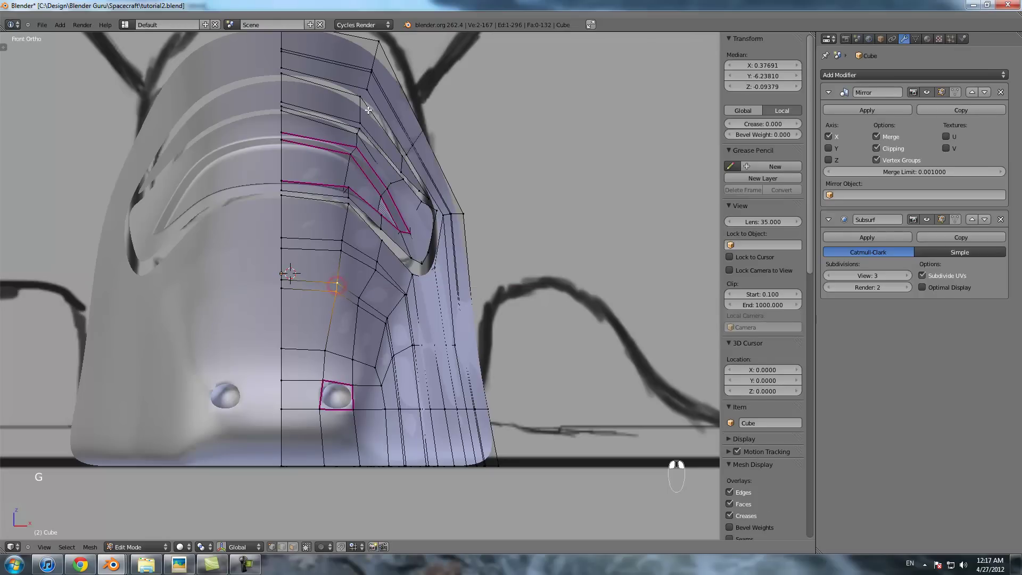
pyautogui.rightClick(358, 308)
pyautogui.keyDown('shift'); pyautogui.rightClick(365, 299); pyautogui.keyUp('shift')
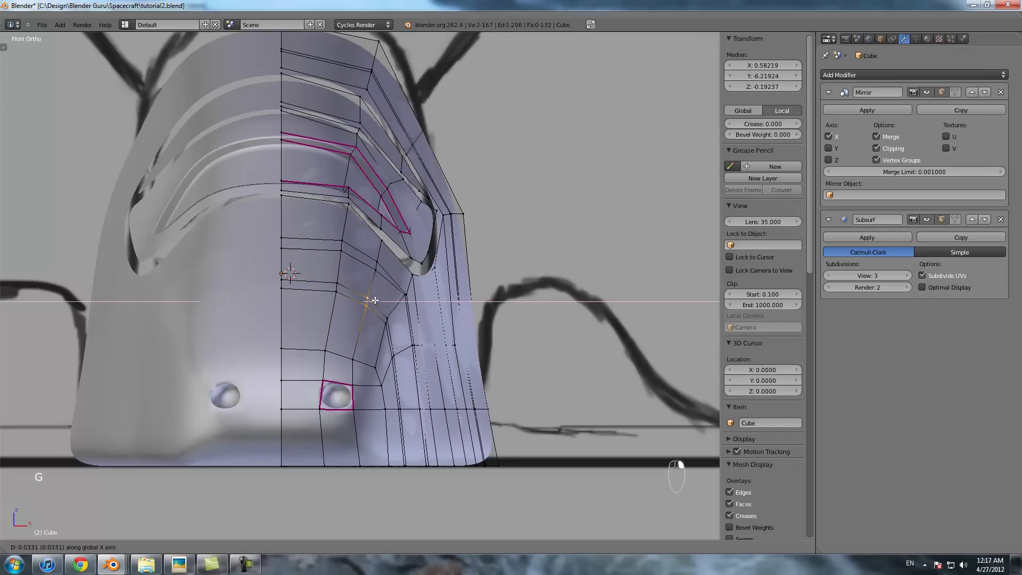
# - Duplicate the vertex above the nose recess and one on the upper hull side, join the copies with an edge, and show wireframe
pyautogui.rightClick(354, 356)
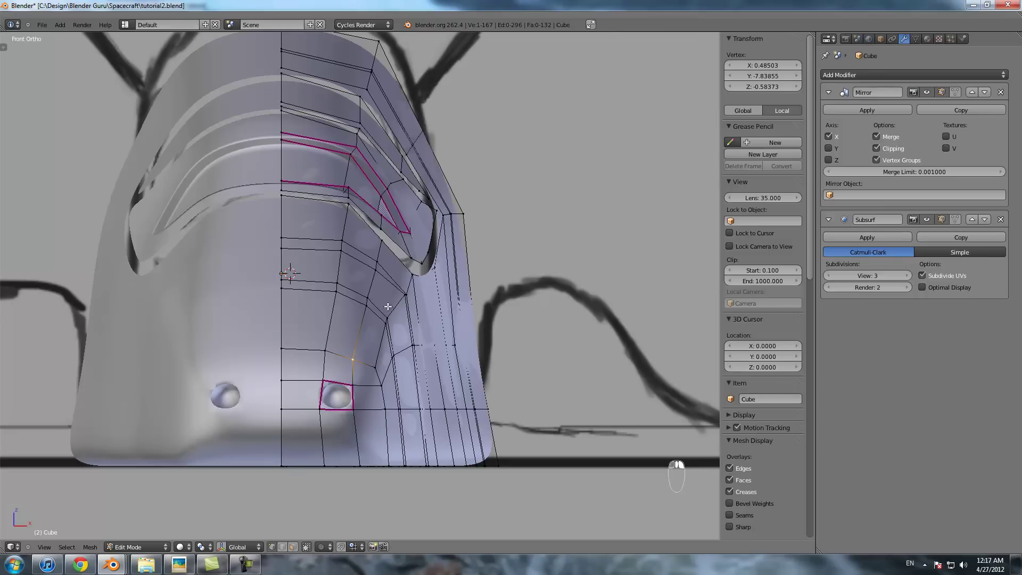
pyautogui.keyDown('shift'); pyautogui.moveTo(388, 306); pyautogui.dragTo(345, 340, button='middle'); pyautogui.keyUp('shift')
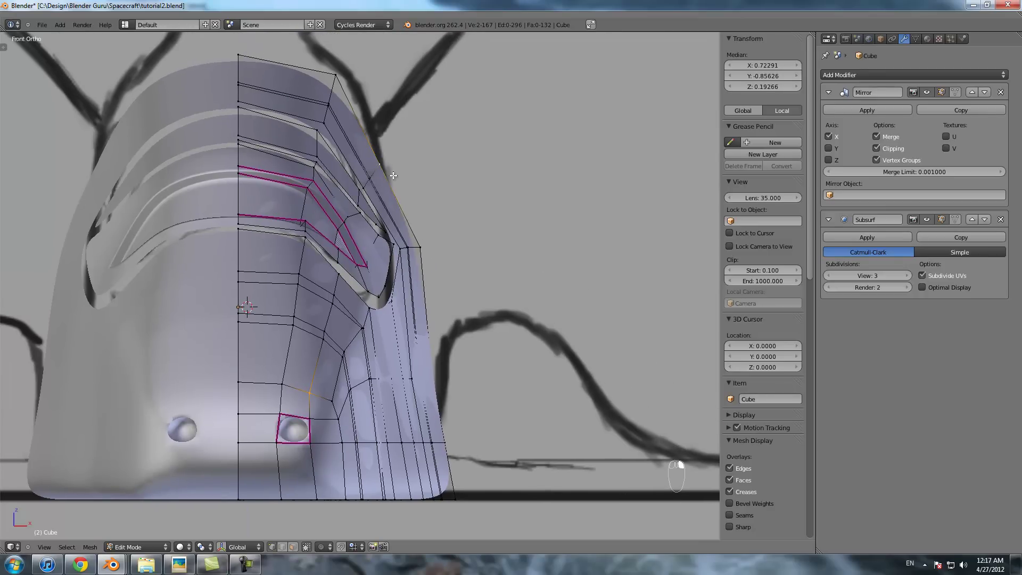
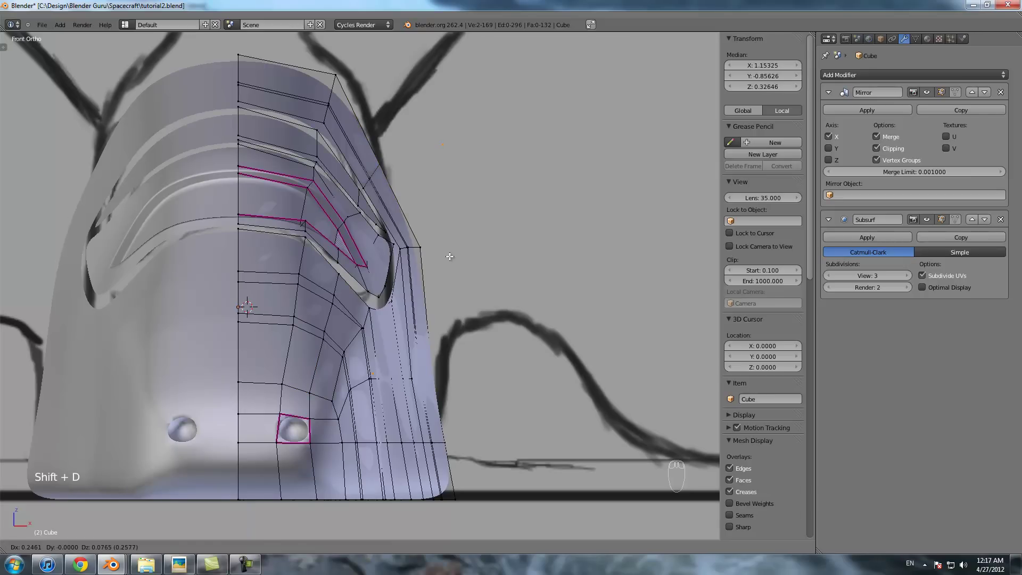
pyautogui.press('f')
pyautogui.press('z')
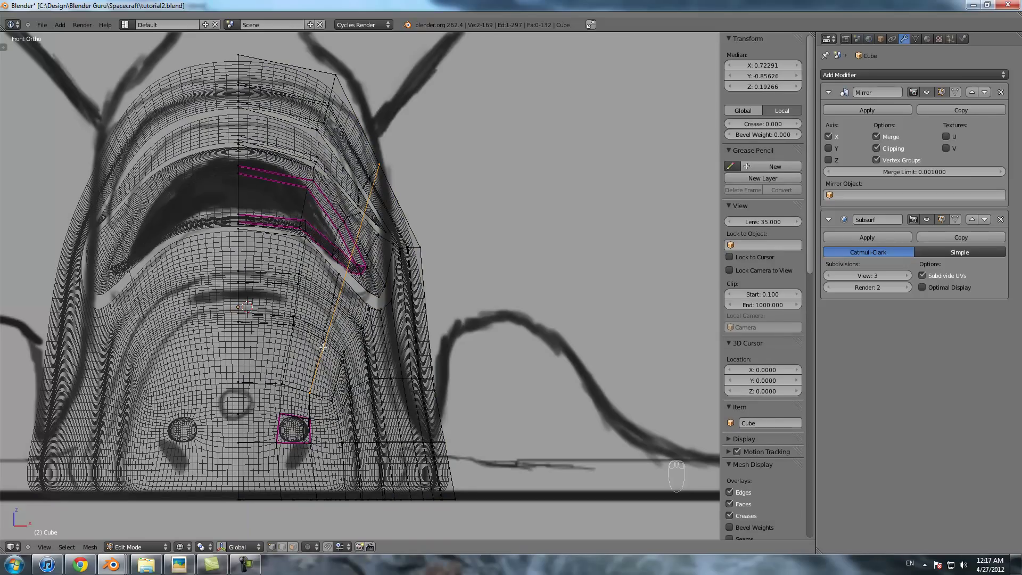
# - Shift the hull vertices midway between the nose and cockpit along X in the front view to meet the straight guide edge
pyautogui.scroll(2, 365, 211)
pyautogui.keyDown('shift'); pyautogui.moveTo(298, 330); pyautogui.dragTo(328, 237, button='middle'); pyautogui.keyUp('shift')
pyautogui.scroll(3, 326, 238)
pyautogui.press('a')
pyautogui.press('b')
pyautogui.moveTo(319, 234); pyautogui.dragTo(339, 276)
pyautogui.press('g')
pyautogui.middleClick(342, 276)
pyautogui.click(348, 274)
pyautogui.rightClick(334, 238)
pyautogui.press('g')
pyautogui.middleClick(338, 238)
pyautogui.click(341, 237)
# - Align the hull vertices just below the cockpit recess with the guide edge by moving them along X
pyautogui.moveTo(331, 136); pyautogui.dragTo(358, 188)
pyautogui.press('a')
pyautogui.press('b')
pyautogui.moveTo(337, 138); pyautogui.dragTo(357, 189)
pyautogui.press('g')
pyautogui.middleClick(362, 188)
pyautogui.press('a')
pyautogui.press('b')
pyautogui.moveTo(356, 139); pyautogui.dragTo(368, 152)
pyautogui.press('g')
pyautogui.middleClick(371, 152)
pyautogui.click(371, 152)
pyautogui.press('a')
pyautogui.rightClick(362, 99)
pyautogui.press('g')
pyautogui.click(393, 118)
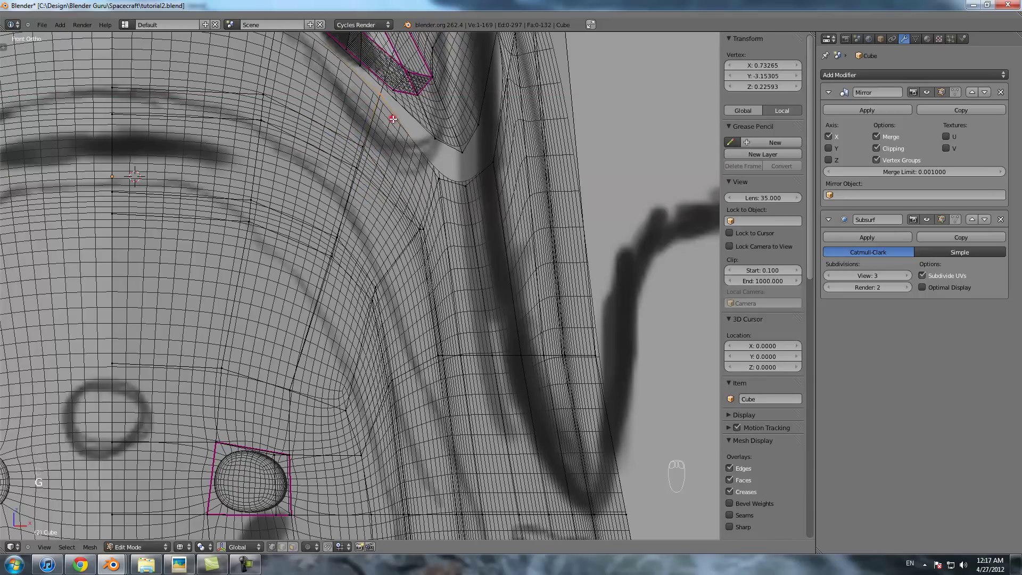
pyautogui.scroll(-5, 393, 119)
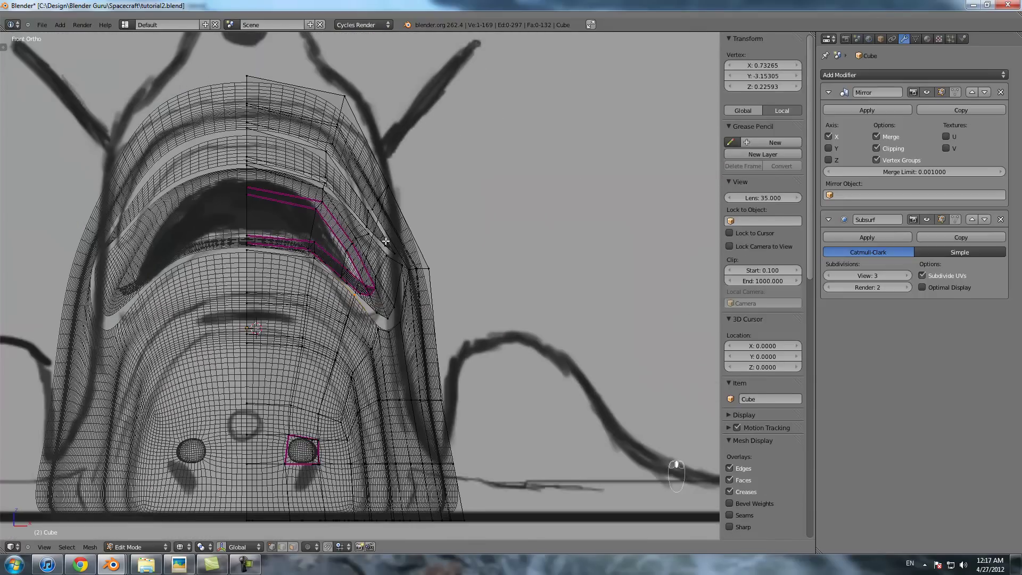
pyautogui.hotkey('ctrl', 'z')
pyautogui.hotkey('ctrl', 'z')
# - Move the selected vertex at the cockpit recess's lower edge outward onto the guide edge
pyautogui.scroll(4, 430, 271)
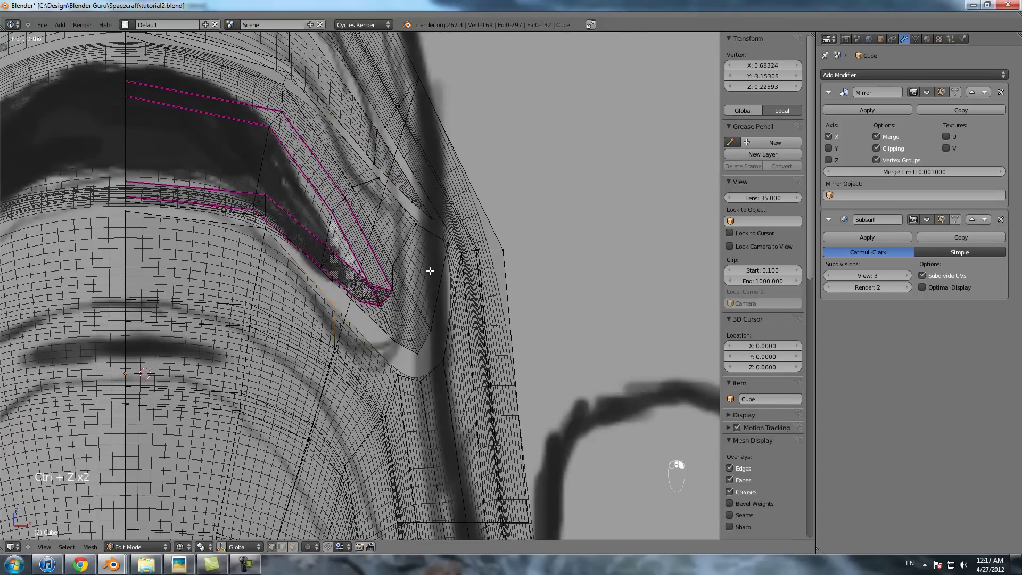
pyautogui.scroll(1, 364, 288)
pyautogui.press('g')
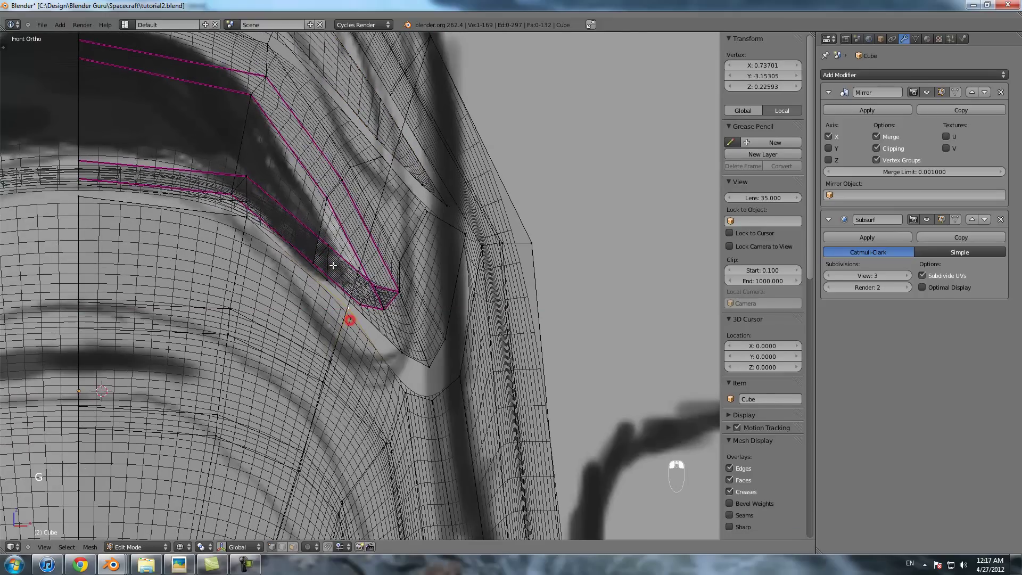
# - Edge-slide the loop alongside the cockpit window outward, and nudge its lowest vertex back toward the guide edge
pyautogui.keyDown('alt'); pyautogui.rightClick(330, 264); pyautogui.keyUp('alt')
pyautogui.scroll(-1, 370, 258)
pyautogui.press('space')
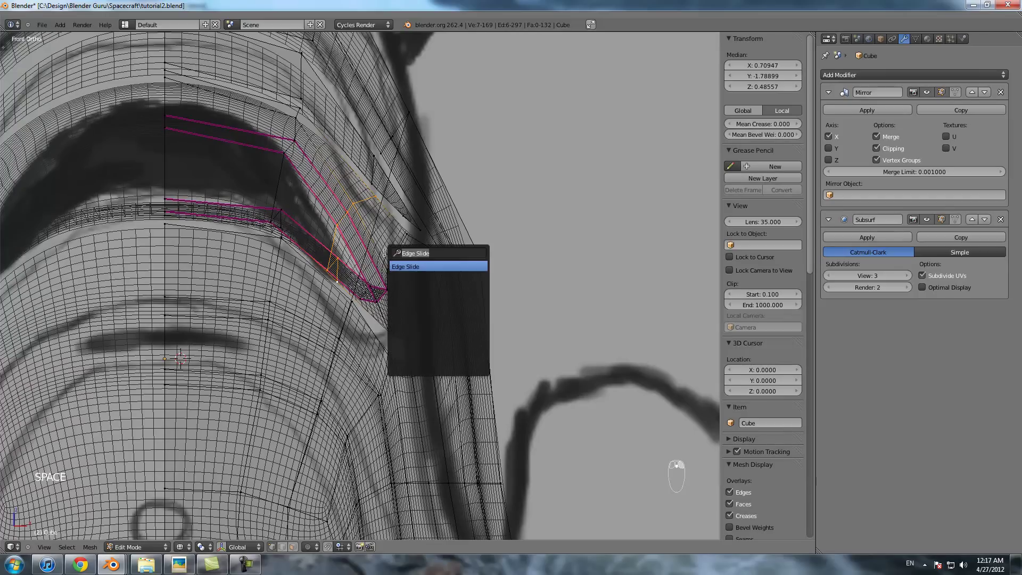
pyautogui.click(408, 267)
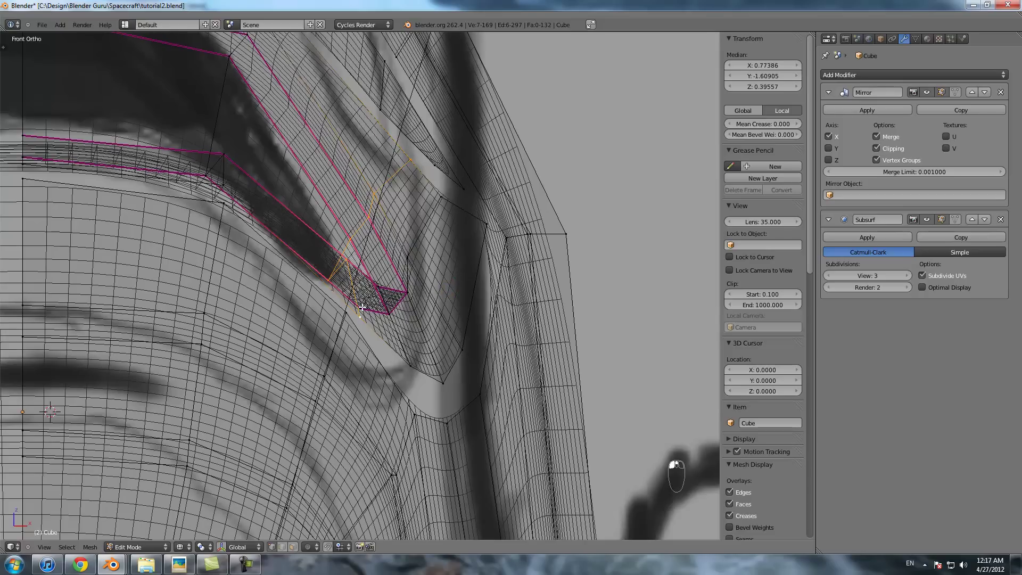
pyautogui.rightClick(361, 309)
pyautogui.press('g')
pyautogui.click(352, 303)
pyautogui.scroll(-3, 351, 302)
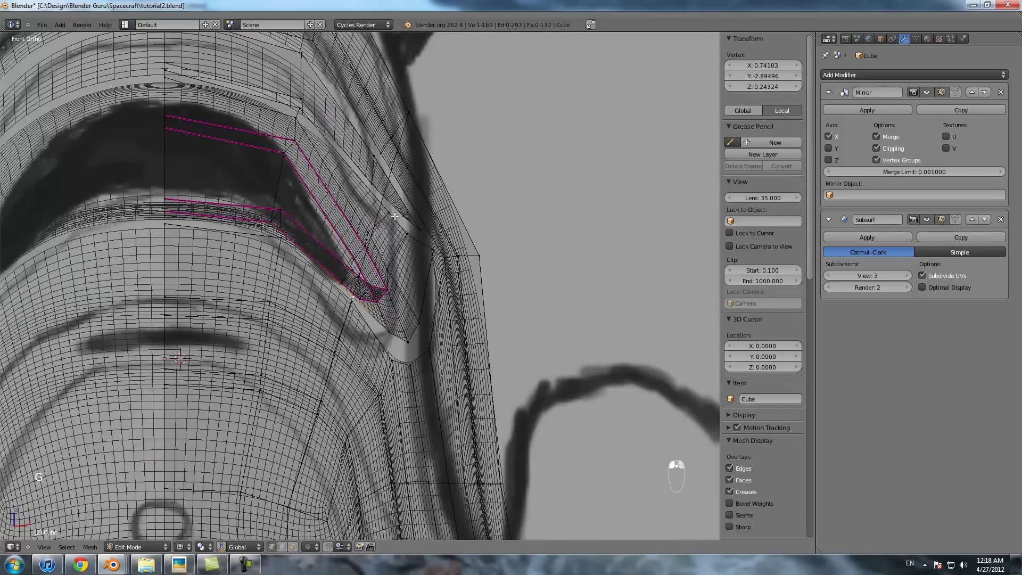
# - Edge-slide the short hull edge behind the cockpit window toward the guide edge
pyautogui.keyDown('shift'); pyautogui.moveTo(374, 179); pyautogui.dragTo(347, 258, button='middle'); pyautogui.keyUp('shift')
pyautogui.keyDown('alt'); pyautogui.rightClick(350, 247); pyautogui.keyUp('alt')
pyautogui.press('space')
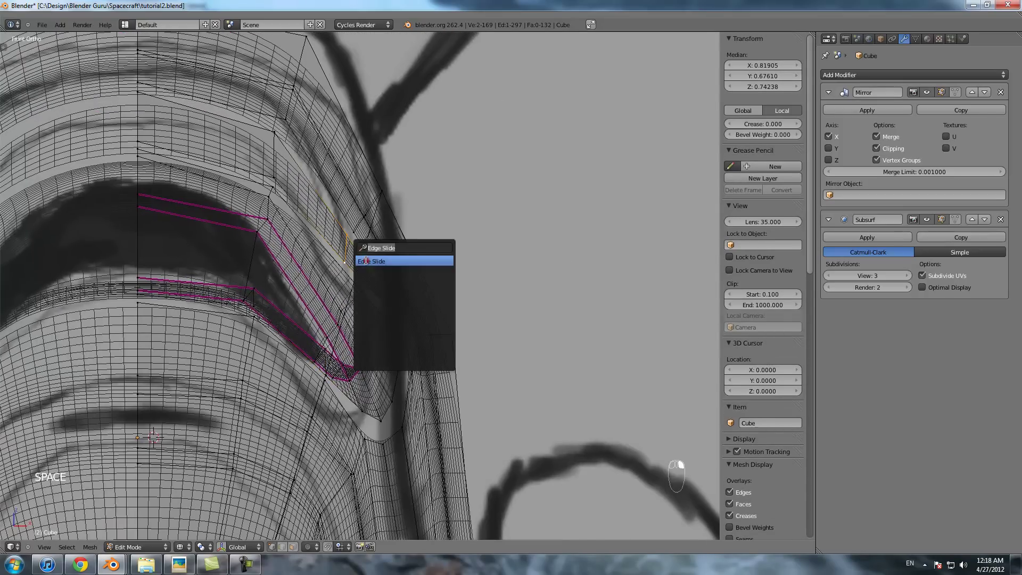
pyautogui.click(366, 261)
pyautogui.click(396, 278)
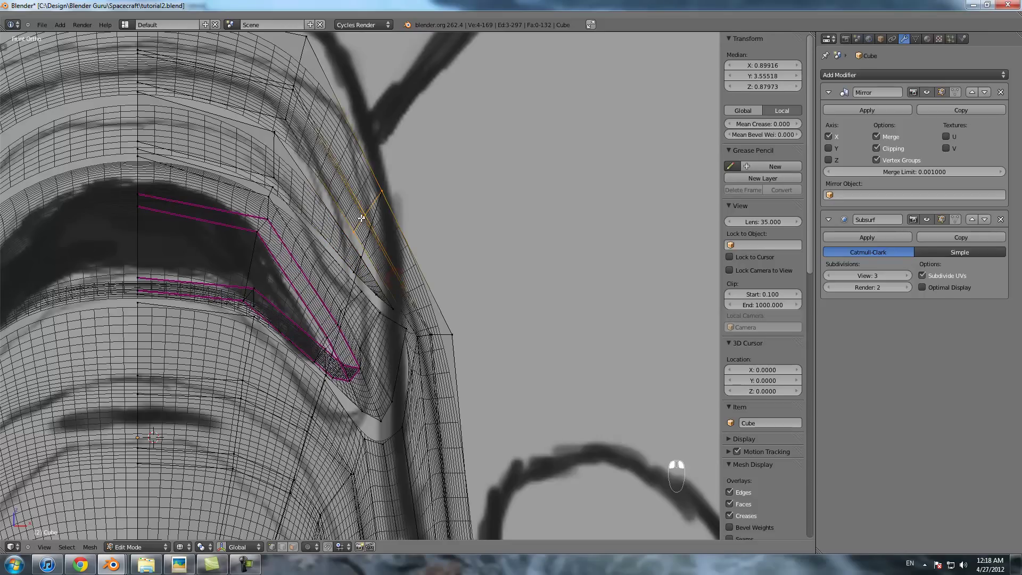
pyautogui.press('space')
pyautogui.click(376, 236)
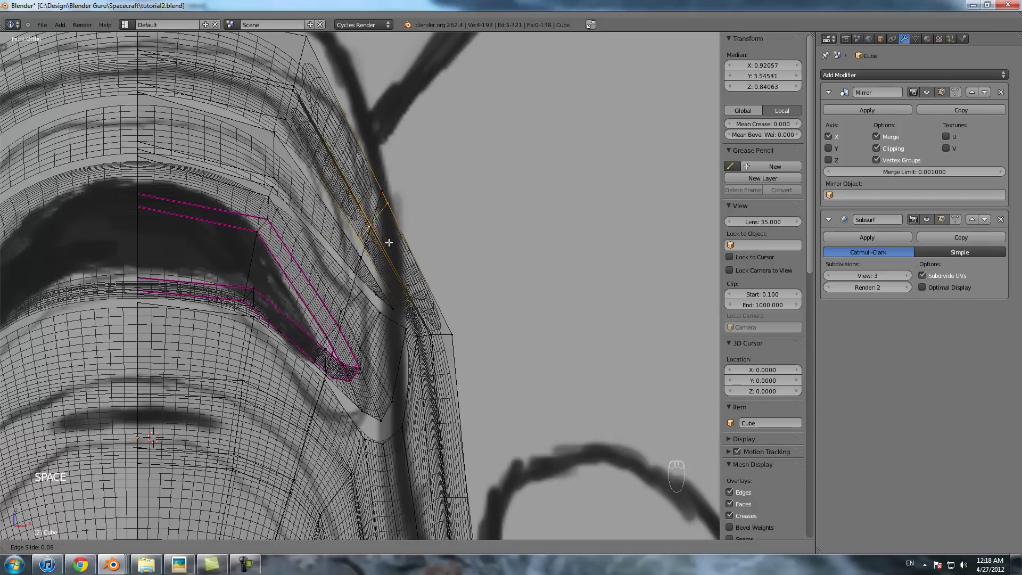
pyautogui.click(381, 235)
pyautogui.scroll(3, 355, 224)
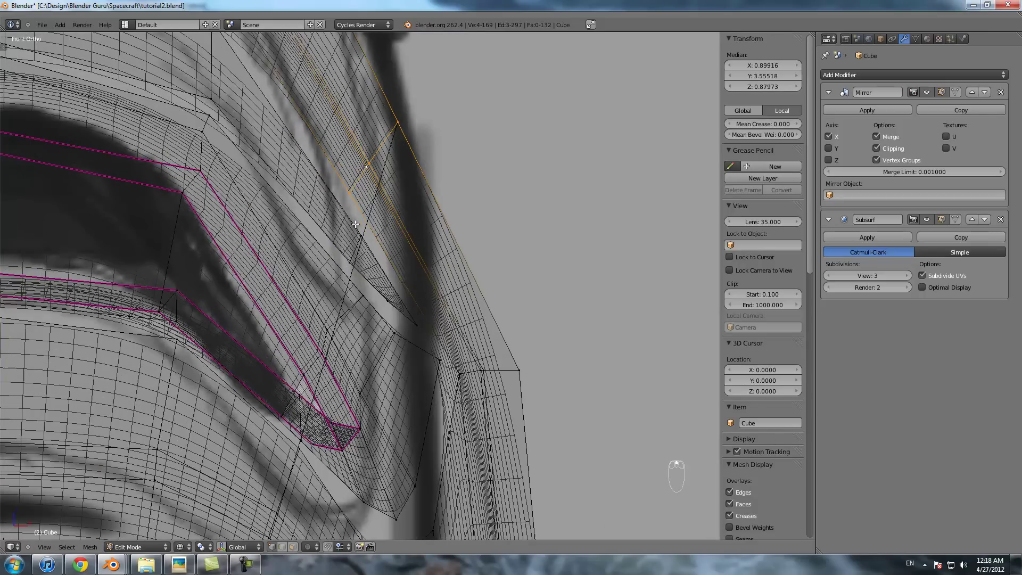
# - Adjust the upper hull vertices behind the cockpit in small groups to line them up with the guide edge
pyautogui.press('a')
pyautogui.press('a')
pyautogui.press('a')
pyautogui.press('b')
pyautogui.moveTo(345, 152); pyautogui.dragTo(378, 219)
pyautogui.press('g')
pyautogui.press('x')
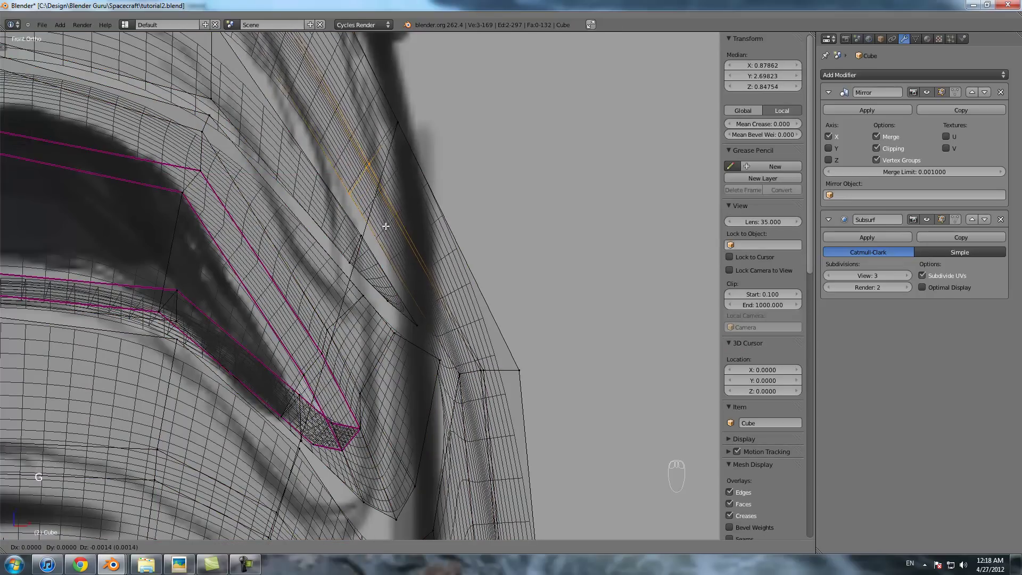
pyautogui.click(396, 237)
pyautogui.press('a')
pyautogui.press('b')
pyautogui.moveTo(352, 192); pyautogui.dragTo(380, 232)
pyautogui.press('g')
pyautogui.click(384, 241)
pyautogui.press('a')
pyautogui.rightClick(382, 184)
pyautogui.scroll(-6, 382, 184)
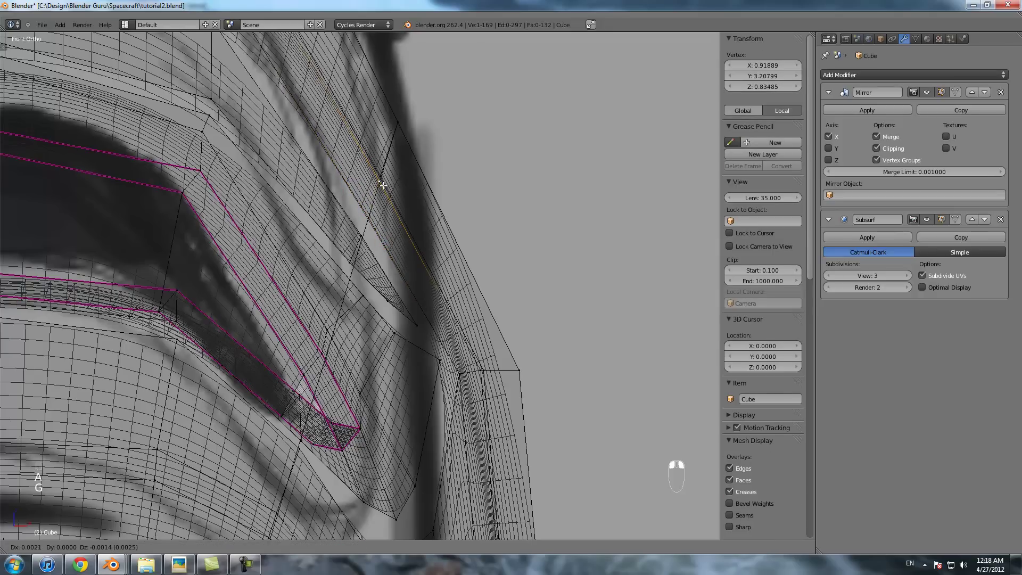
# - Select the whole guide edge and delete its vertices
pyautogui.press('Tab')
pyautogui.press('Tab')
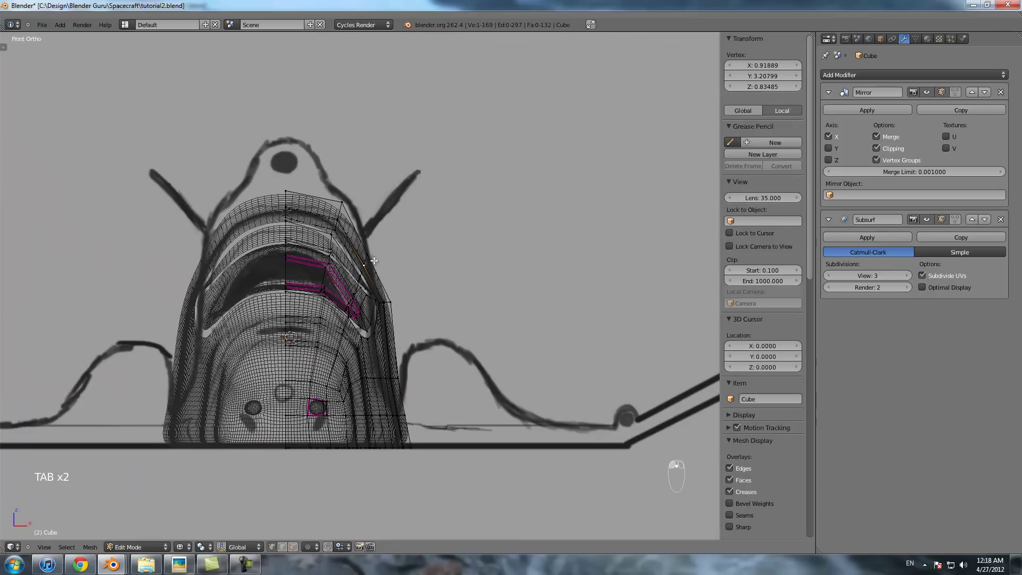
pyautogui.hotkey('ctrl', 'l')
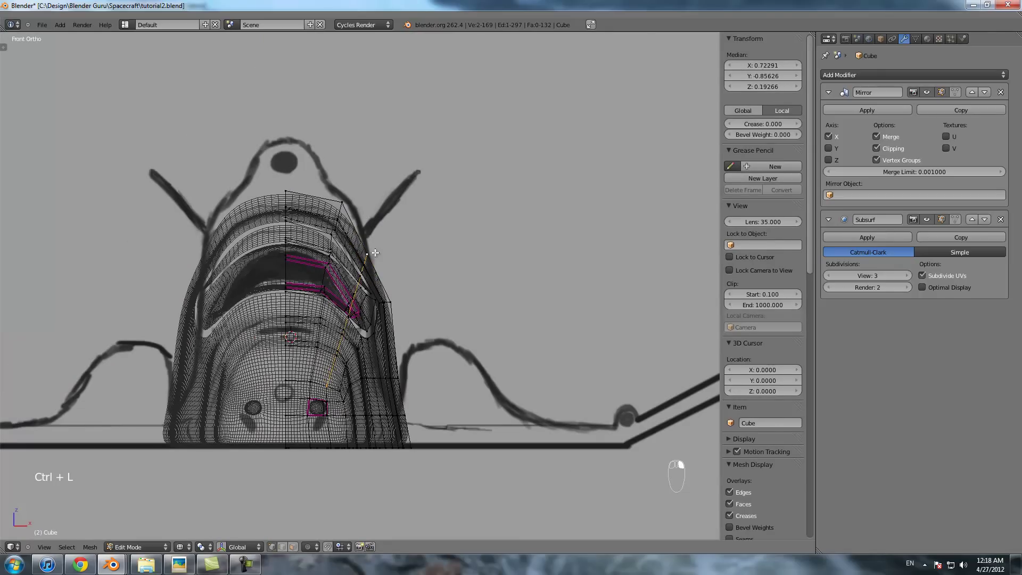
pyautogui.scroll(4, 392, 185)
pyautogui.scroll(-1, 337, 348)
pyautogui.press('x')
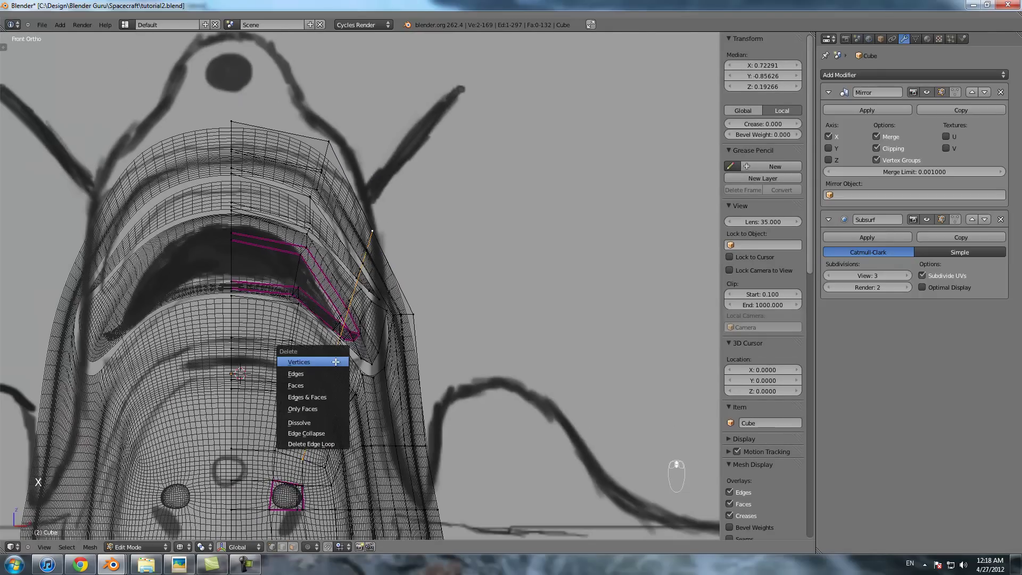
pyautogui.click(336, 363)
# - Examine the straightened hull lines in solid shading from the front side, with the editing cage shown
pyautogui.press('Tab')
pyautogui.scroll(-3, 372, 329)
pyautogui.moveTo(373, 328); pyautogui.dragTo(338, 336, button='middle')
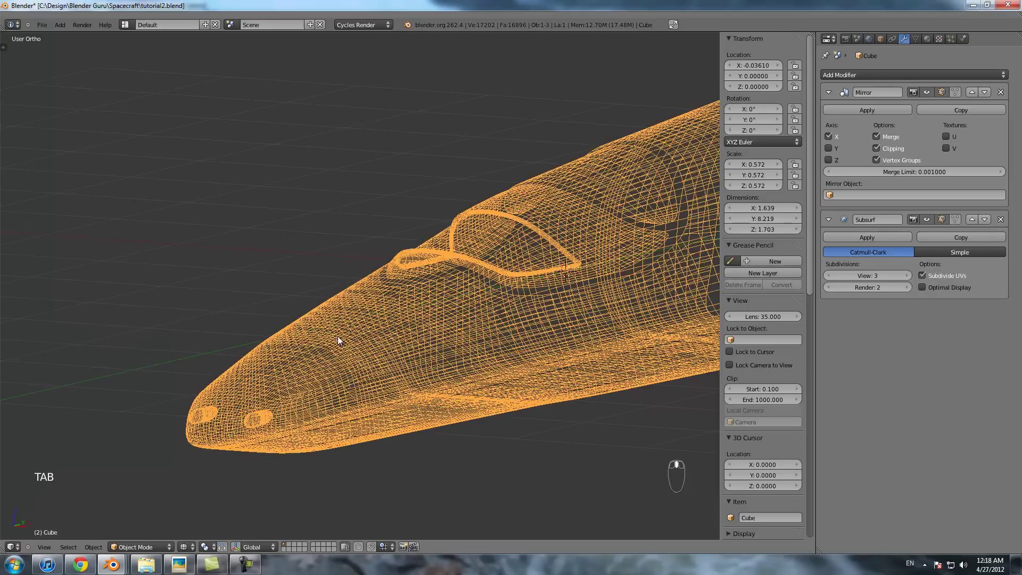
pyautogui.press('z')
pyautogui.scroll(-5, 479, 281)
pyautogui.keyDown('shift'); pyautogui.moveTo(471, 285); pyautogui.dragTo(467, 237, button='middle'); pyautogui.keyUp('shift')
pyautogui.scroll(3, 405, 316)
pyautogui.press('Tab')
pyautogui.scroll(2, 421, 288)
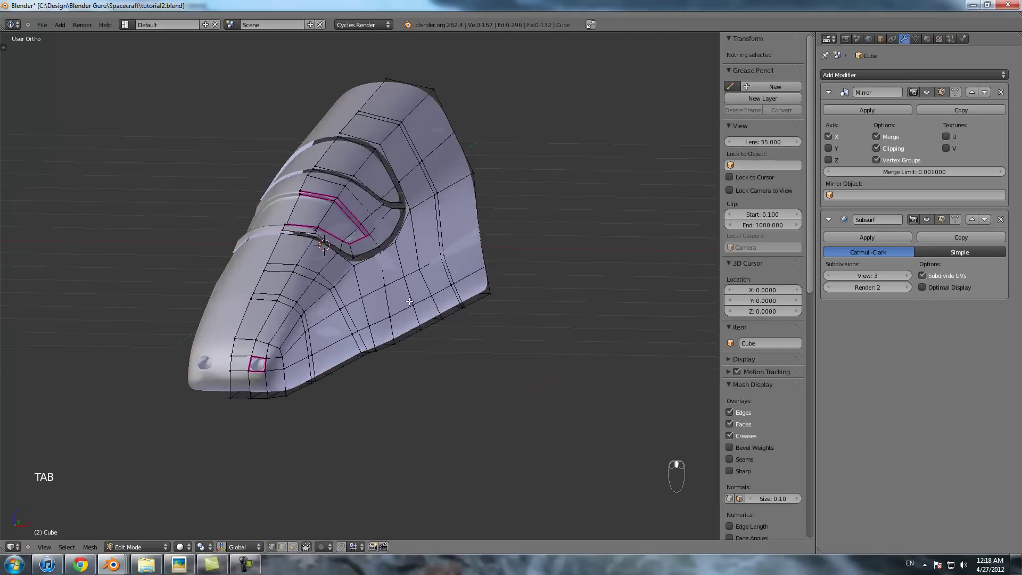
# - Create another guide edge from copies of the nose-side vertex and a rear upper hull vertex, and show it in front-view wireframe
pyautogui.rightClick(281, 346)
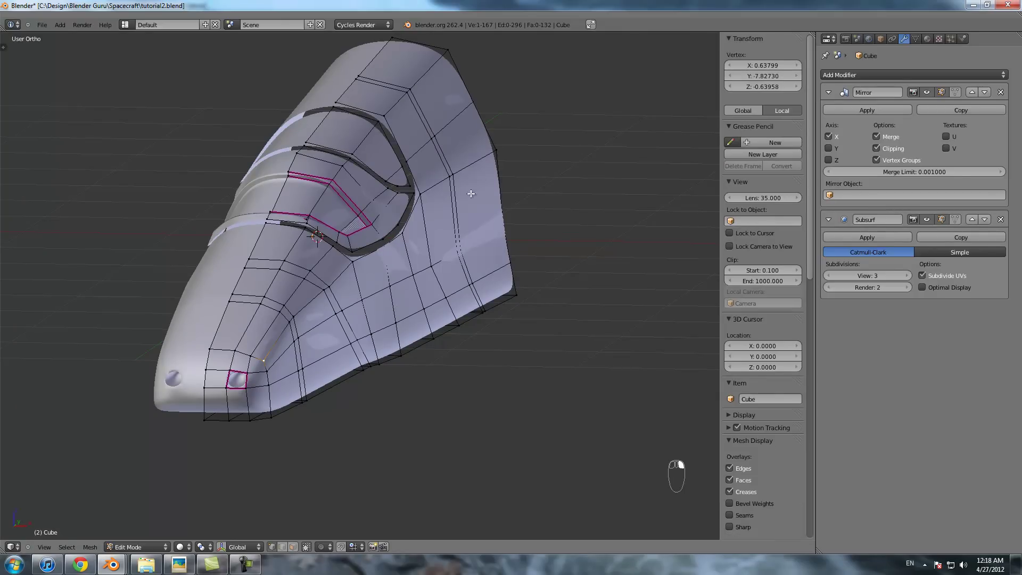
pyautogui.hotkey('shift', 'd')
pyautogui.rightClick(512, 139)
pyautogui.press('f')
pyautogui.press('z')
pyautogui.moveTo(487, 176)
pyautogui.mouseDown(button='middle')
pyautogui.moveTo(404, 192)
pyautogui.moveTo(397, 206)
pyautogui.moveTo(481, 206)
pyautogui.moveTo(313, 334)
pyautogui.mouseUp(button='middle')
pyautogui.rightClick(288, 335)
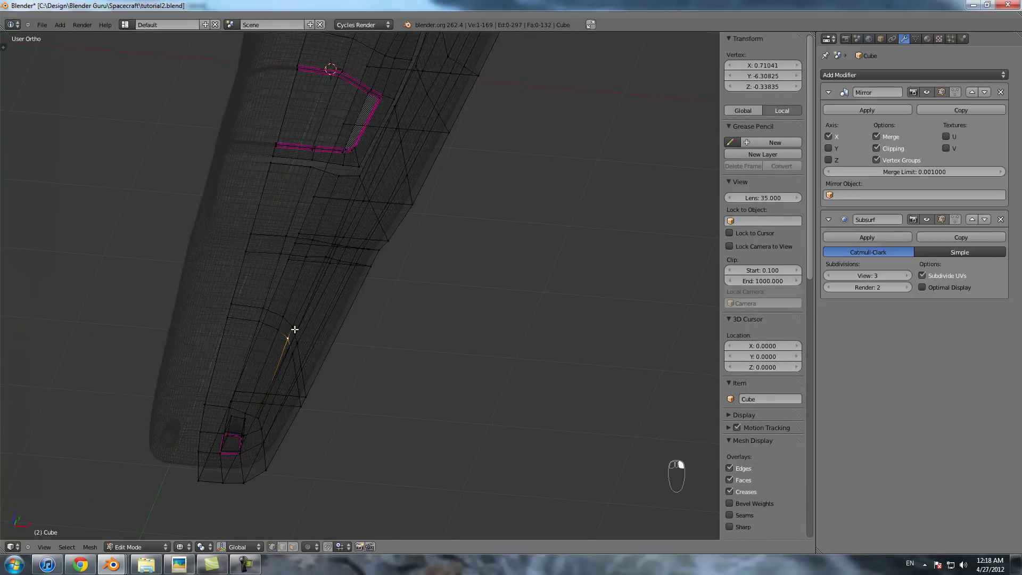
pyautogui.press('KP_1')
pyautogui.scroll(7, 295, 330)
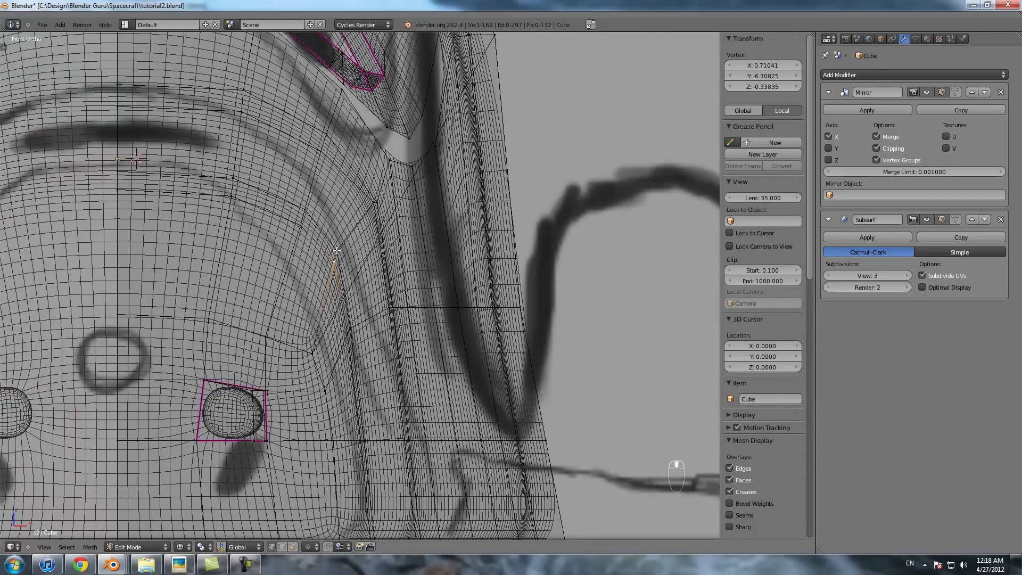
pyautogui.keyDown('shift'); pyautogui.rightClick(337, 250); pyautogui.keyUp('shift')
pyautogui.press('g')
pyautogui.press('z')
pyautogui.rightClick(346, 297)
pyautogui.press('g')
pyautogui.rightClick(365, 279)
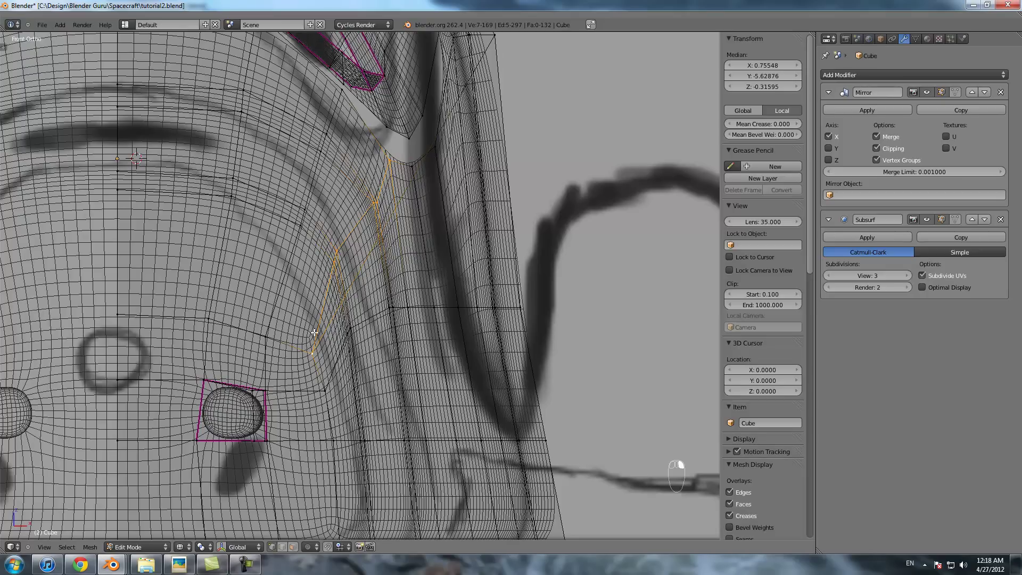
# - Edge-slide the selected hull edges between the nose and the cockpit recess downward toward the guide edge
pyautogui.keyDown('shift'); pyautogui.moveTo(400, 215); pyautogui.dragTo(388, 286, button='middle'); pyautogui.keyUp('shift')
pyautogui.press('space')
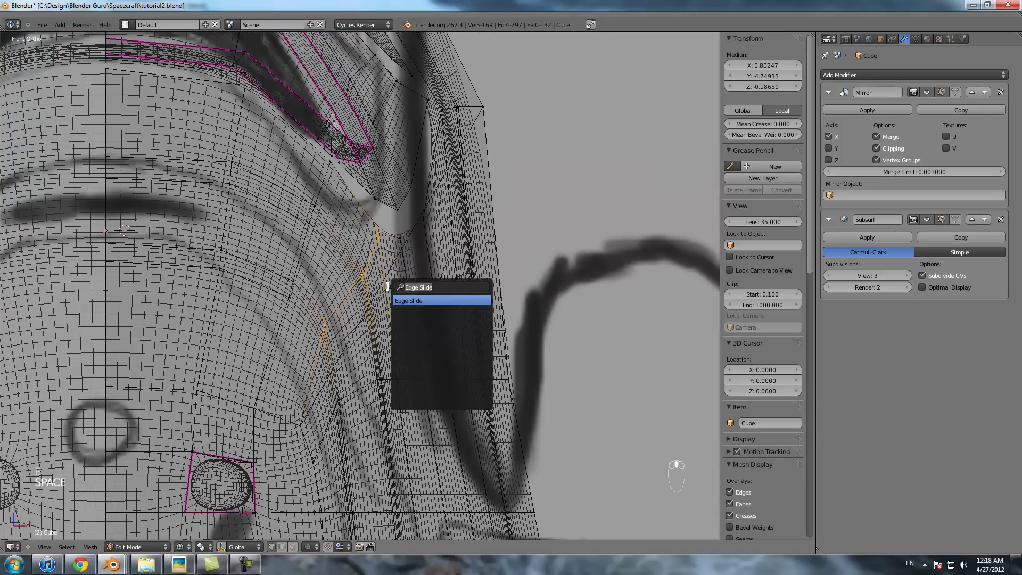
pyautogui.click(404, 300)
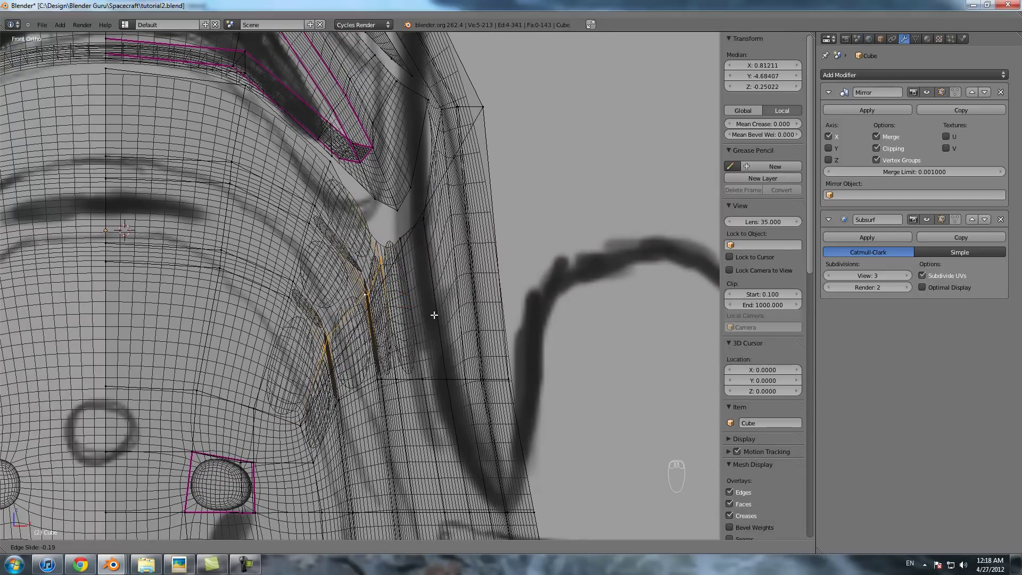
pyautogui.click(441, 335)
# - Examine the smoothed hull from an angled view in Object Mode, looking at the lines between nose and cockpit
pyautogui.press('Tab')
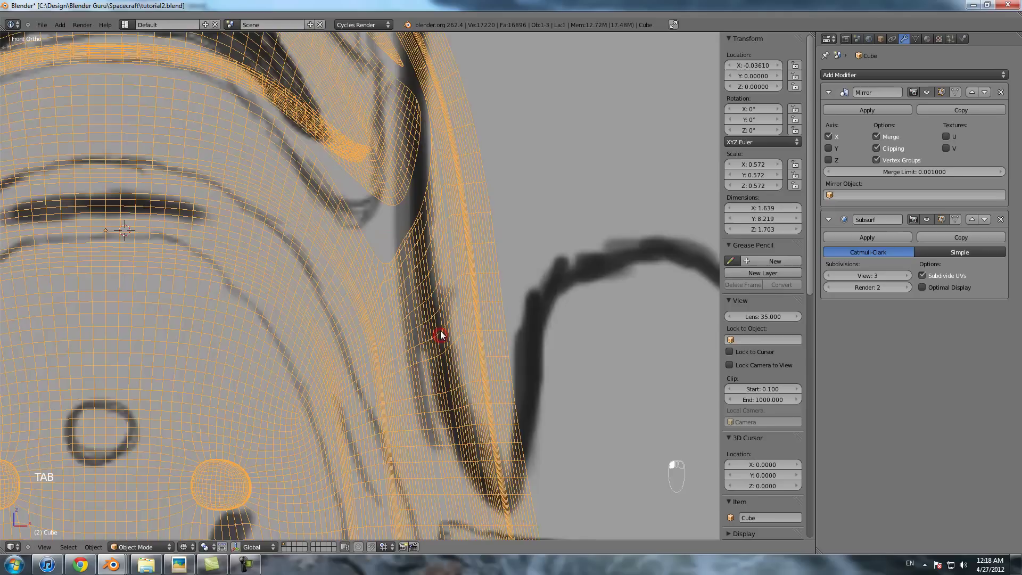
pyautogui.moveTo(441, 335); pyautogui.dragTo(419, 320, button='middle')
pyautogui.scroll(-2, 419, 320)
pyautogui.press('Tab')
pyautogui.scroll(-7, 419, 320)
pyautogui.press('Tab')
pyautogui.scroll(2, 420, 318)
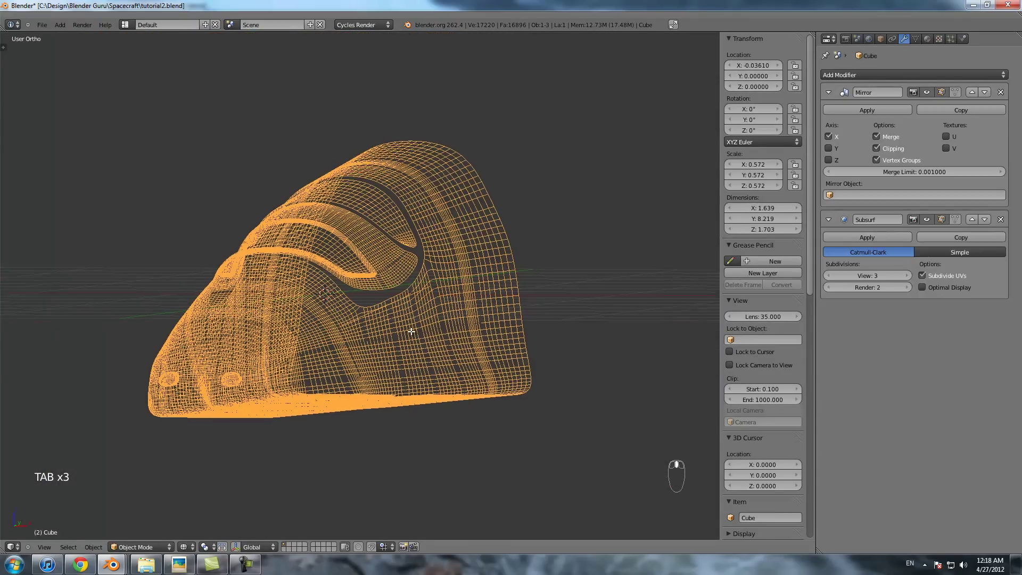
# - Rotate the short edge beside the cockpit recess's lower corner in the front view to follow the hull line
pyautogui.press('Tab')
pyautogui.scroll(3, 413, 320)
pyautogui.press('KP_1')
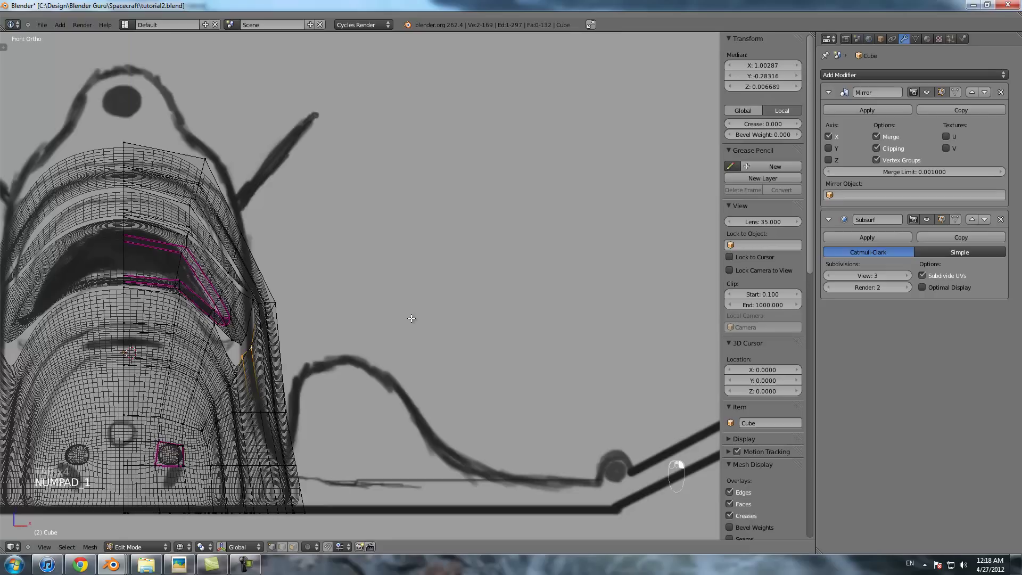
pyautogui.scroll(3, 412, 318)
pyautogui.press('r')
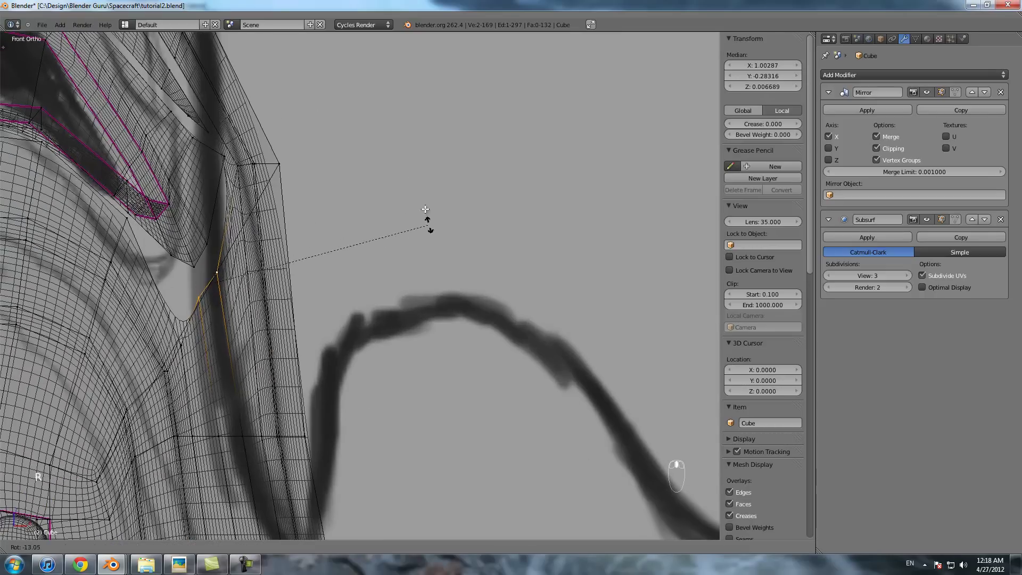
pyautogui.click(414, 178)
# - Lower the hull-side vertex behind the cockpit recess along Z in the front view, using wireframe display
pyautogui.scroll(-3, 413, 178)
pyautogui.moveTo(381, 187)
pyautogui.keyDown('shift'); pyautogui.mouseDown(button='middle')
pyautogui.moveTo(427, 297)
pyautogui.moveTo(417, 307)
pyautogui.mouseUp(button='middle'); pyautogui.keyUp('shift')
pyautogui.scroll(-4, 427, 298)
pyautogui.press('z')
pyautogui.scroll(3, 417, 308)
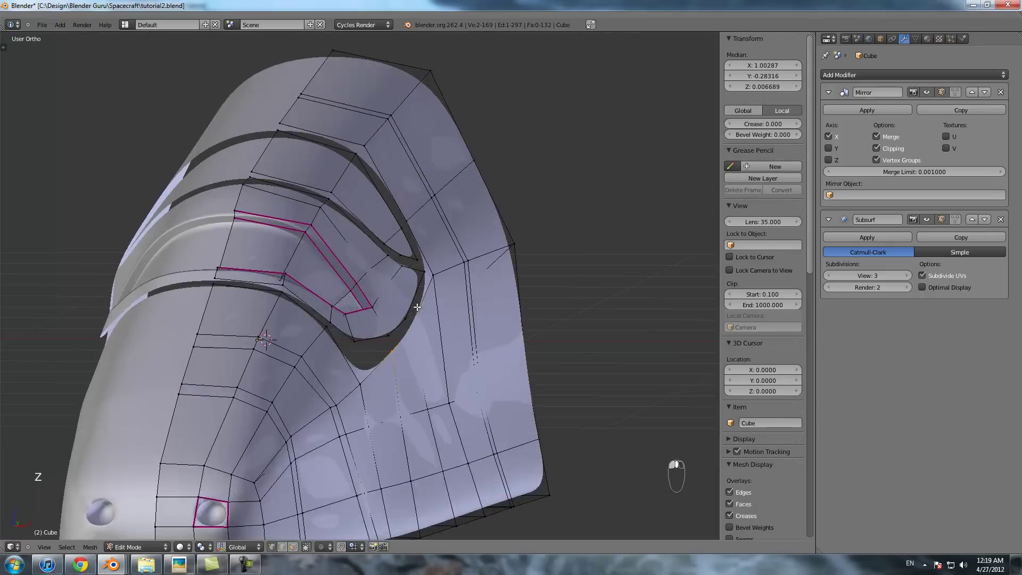
pyautogui.press('z')
pyautogui.rightClick(434, 275)
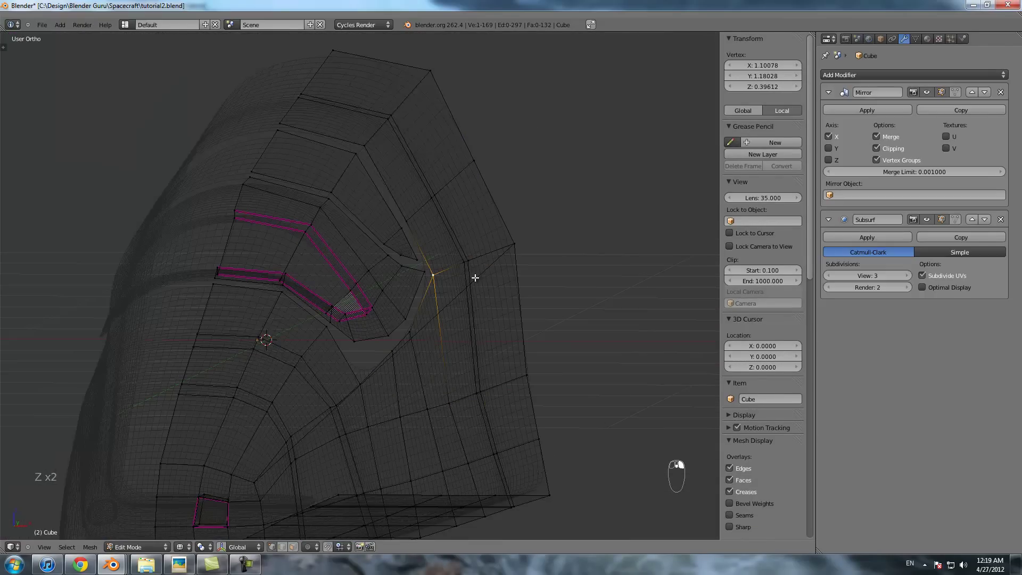
pyautogui.press('KP_1')
pyautogui.press('KP_4')
pyautogui.press('g')
pyautogui.press('z')
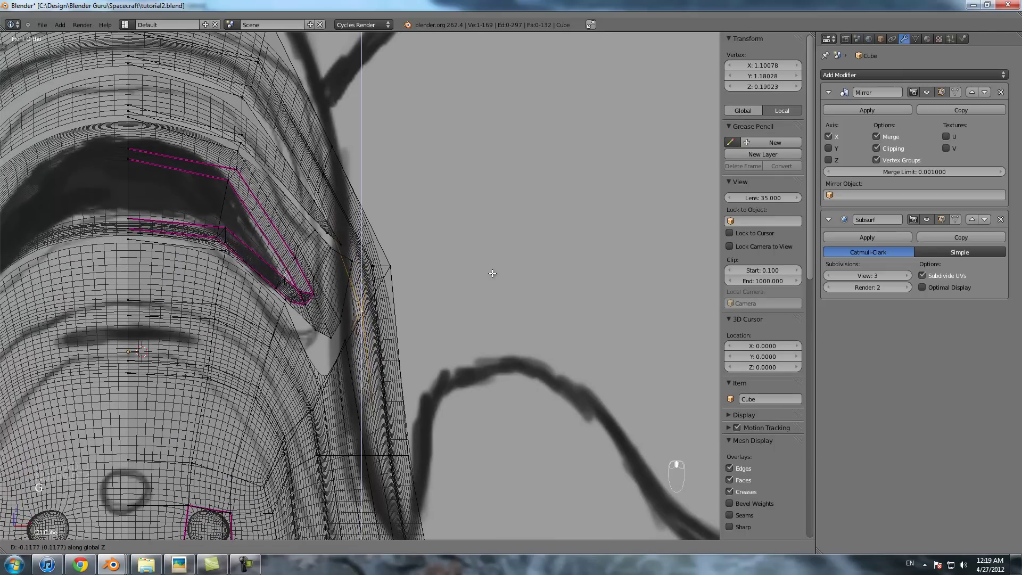
pyautogui.click(492, 274)
pyautogui.scroll(2, 492, 273)
pyautogui.press('a')
pyautogui.press('a')
pyautogui.press('a')
pyautogui.press('b')
pyautogui.moveTo(373, 232); pyautogui.dragTo(428, 308)
pyautogui.press('g')
pyautogui.rightClick(432, 314)
# - Remove the second guide edge by selecting its linked geometry and deleting the vertices
pyautogui.rightClick(408, 259)
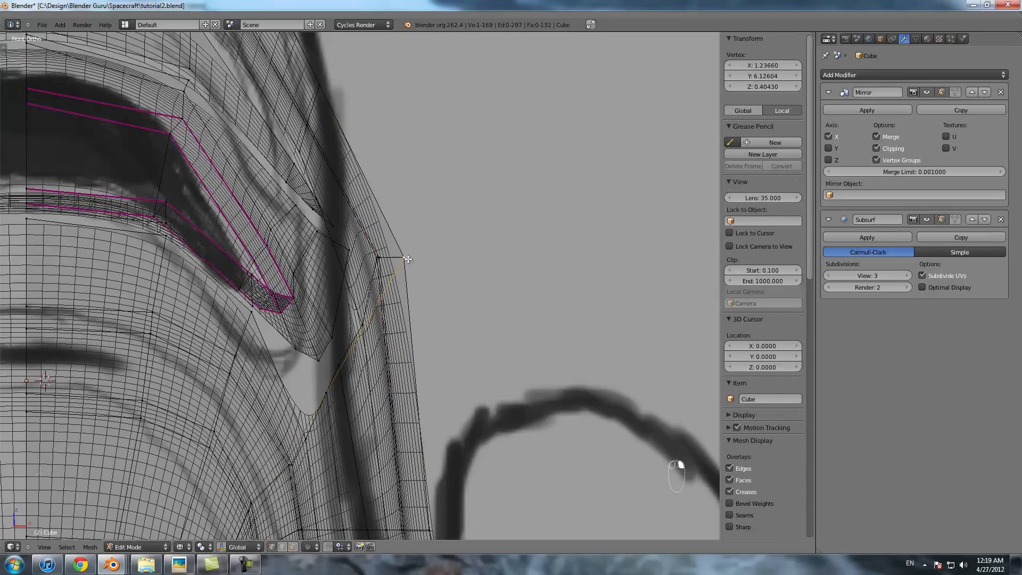
pyautogui.hotkey('ctrl', 'l')
pyautogui.press('x')
pyautogui.click(408, 259)
# - Inspect the smoothed hull in solid shading from the side, and save the file
pyautogui.press('Tab')
pyautogui.press('z')
pyautogui.scroll(-5, 404, 280)
pyautogui.moveTo(402, 287); pyautogui.dragTo(334, 295, button='middle')
pyautogui.scroll(-6, 420, 324)
pyautogui.hotkey('ctrl', 's')
pyautogui.scroll(3, 458, 315)
pyautogui.scroll(3, 473, 313)
pyautogui.scroll(-6, 485, 317)
pyautogui.scroll(2, 375, 296)
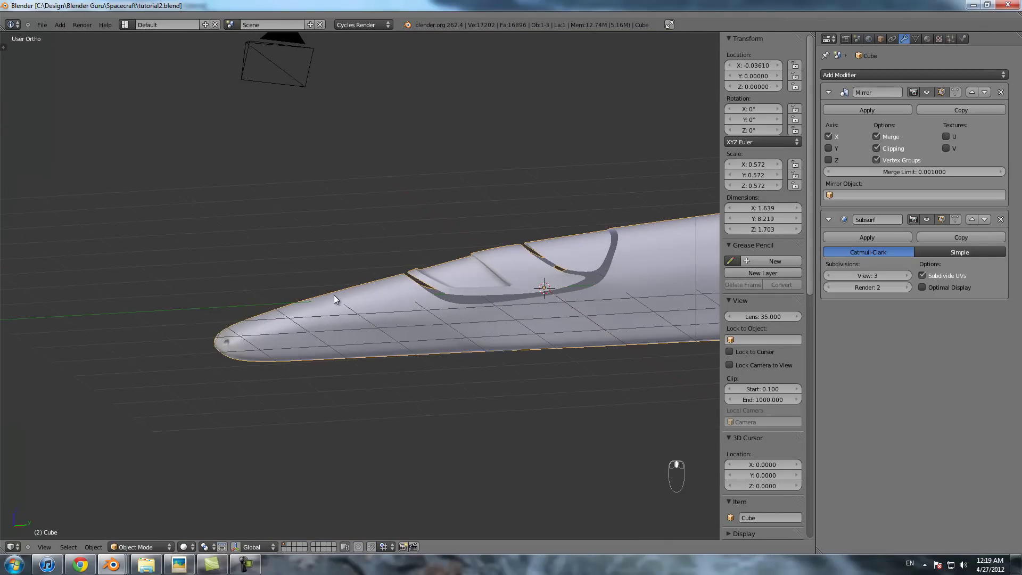
# - Compare the hull mesh with the side sketch in the right view, in Edit Mode with wireframe display
pyautogui.press('KP_3')
pyautogui.press('Tab')
pyautogui.press('z')
pyautogui.scroll(3, 306, 401)
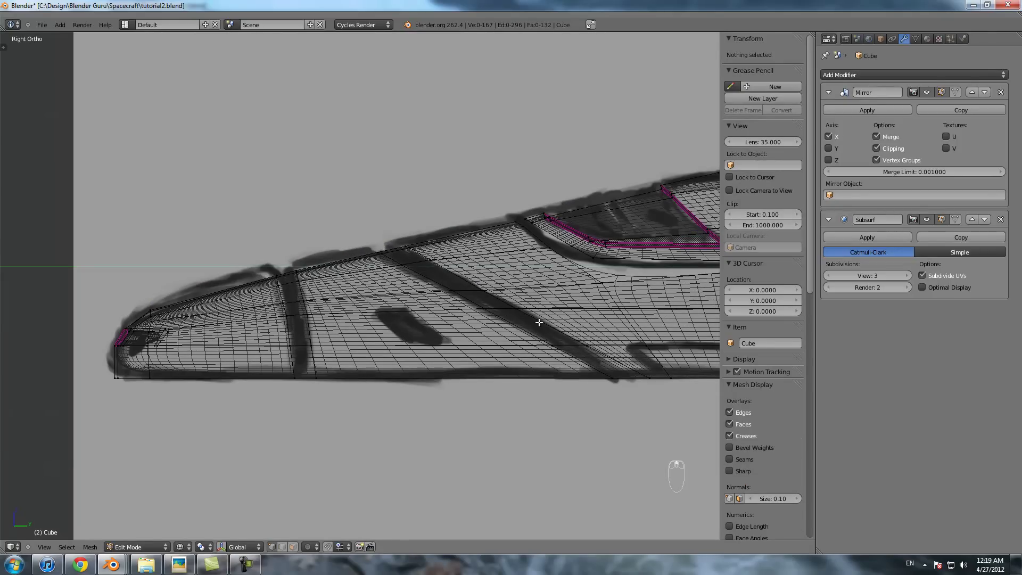
pyautogui.scroll(-3, 596, 372)
pyautogui.keyDown('shift'); pyautogui.moveTo(595, 373); pyautogui.dragTo(347, 374, button='middle'); pyautogui.keyUp('shift')
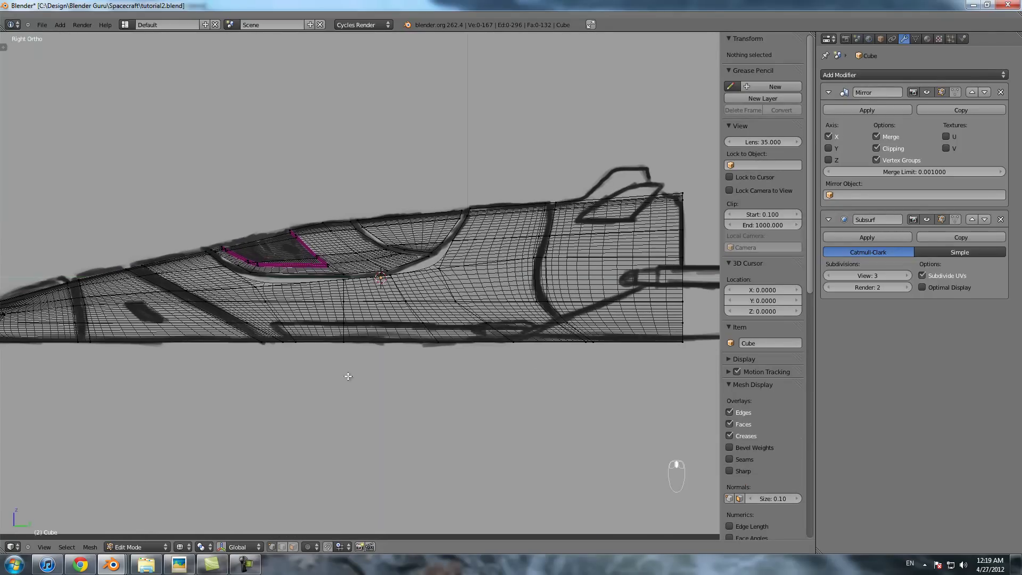
# - Delete the three face loops along the sketched hull seams: behind the nose, the diagonal one ahead of the cockpit, and the rear one
pyautogui.keyDown('shift'); pyautogui.moveTo(186, 495); pyautogui.dragTo(414, 440, button='middle'); pyautogui.keyUp('shift')
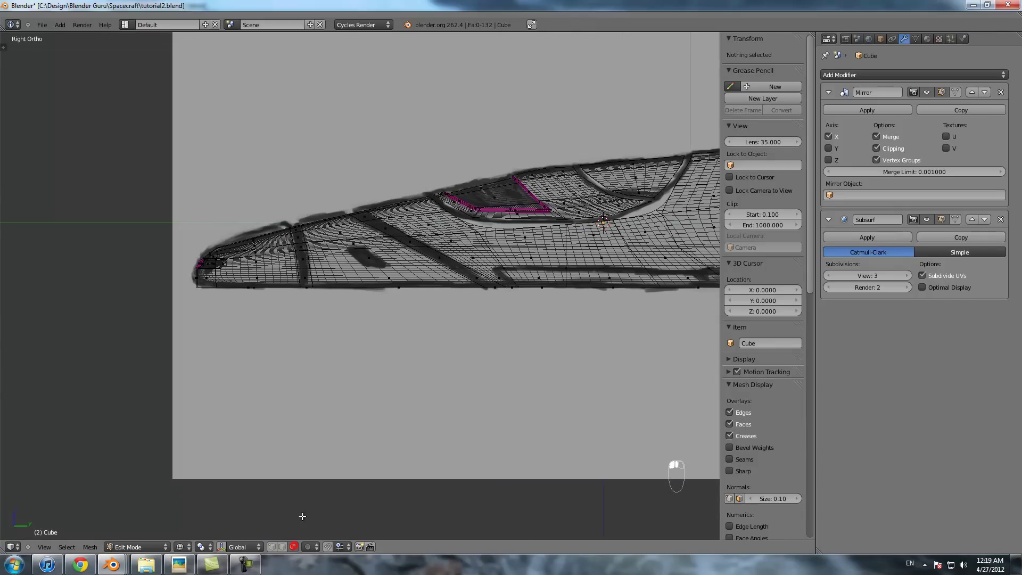
pyautogui.scroll(2, 276, 218)
pyautogui.keyDown('alt'); pyautogui.rightClick(258, 226); pyautogui.keyUp('alt')
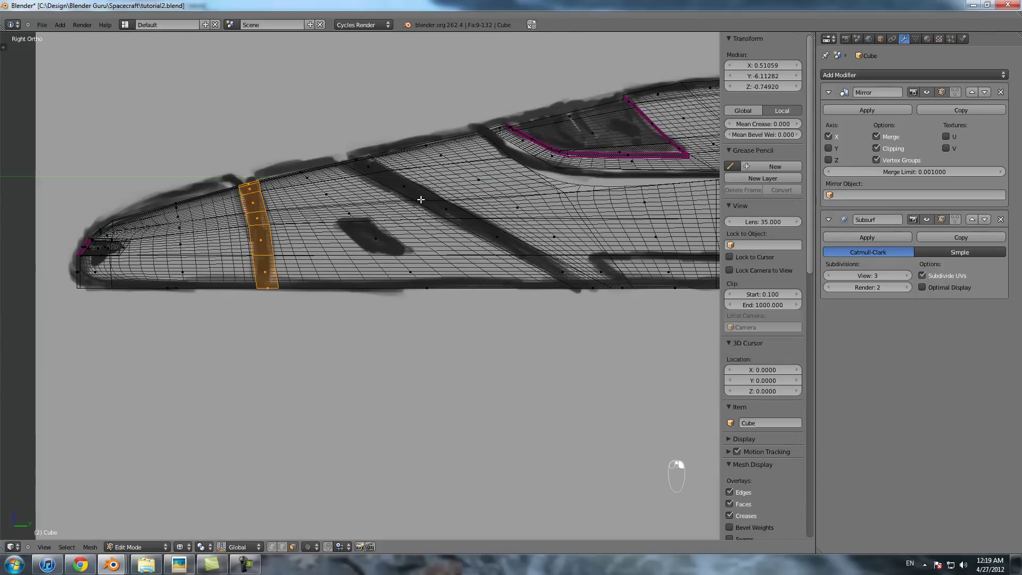
pyautogui.keyDown('alt'); pyautogui.keyDown('shift'); pyautogui.rightClick(435, 201); pyautogui.keyUp('shift'); pyautogui.keyUp('alt')
pyautogui.keyDown('shift'); pyautogui.moveTo(653, 290); pyautogui.dragTo(9, 463, button='middle'); pyautogui.keyUp('shift')
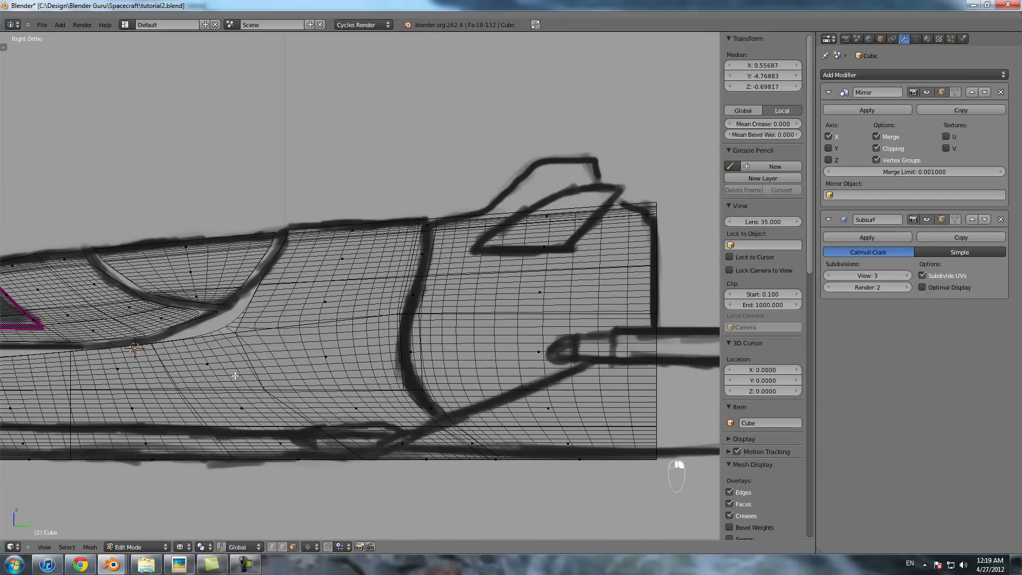
pyautogui.keyDown('alt'); pyautogui.keyDown('shift'); pyautogui.rightClick(405, 345); pyautogui.keyUp('shift'); pyautogui.keyUp('alt')
pyautogui.keyDown('alt'); pyautogui.keyDown('shift'); pyautogui.rightClick(420, 314); pyautogui.keyUp('shift'); pyautogui.keyUp('alt')
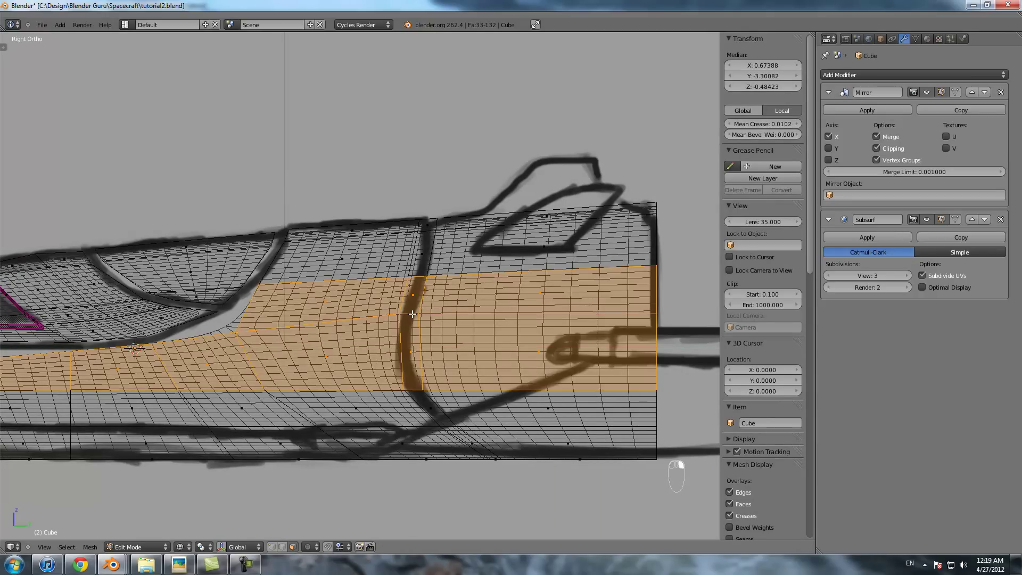
pyautogui.hotkey('ctrl', 'z')
pyautogui.hotkey('ctrl', 'z')
pyautogui.keyDown('alt'); pyautogui.keyDown('shift'); pyautogui.rightClick(411, 314); pyautogui.keyUp('shift'); pyautogui.keyUp('alt')
pyautogui.scroll(-5, 412, 314)
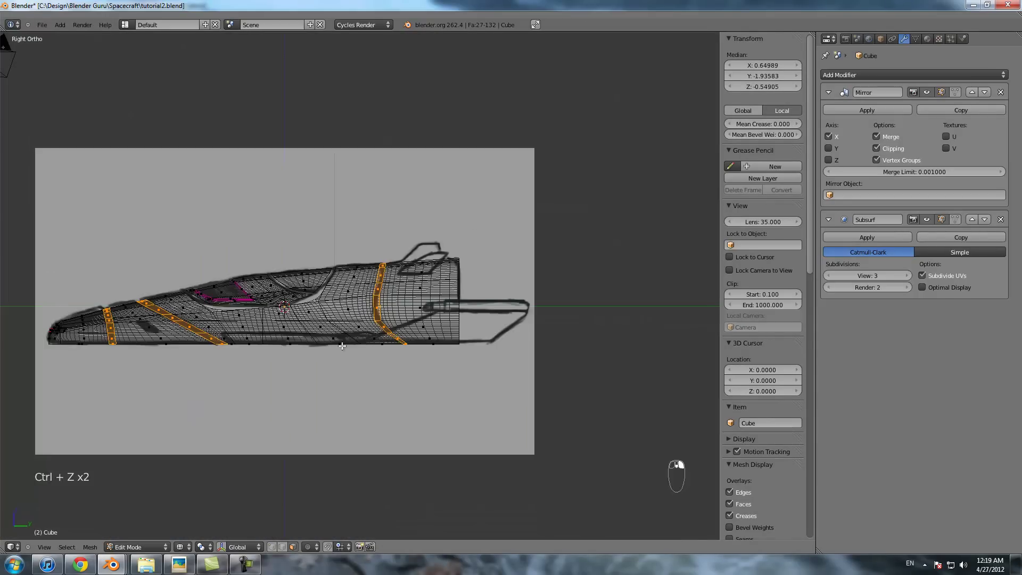
pyautogui.keyDown('shift'); pyautogui.moveTo(236, 332); pyautogui.dragTo(317, 332, button='middle'); pyautogui.keyUp('shift')
pyautogui.press('x')
pyautogui.click(303, 345)
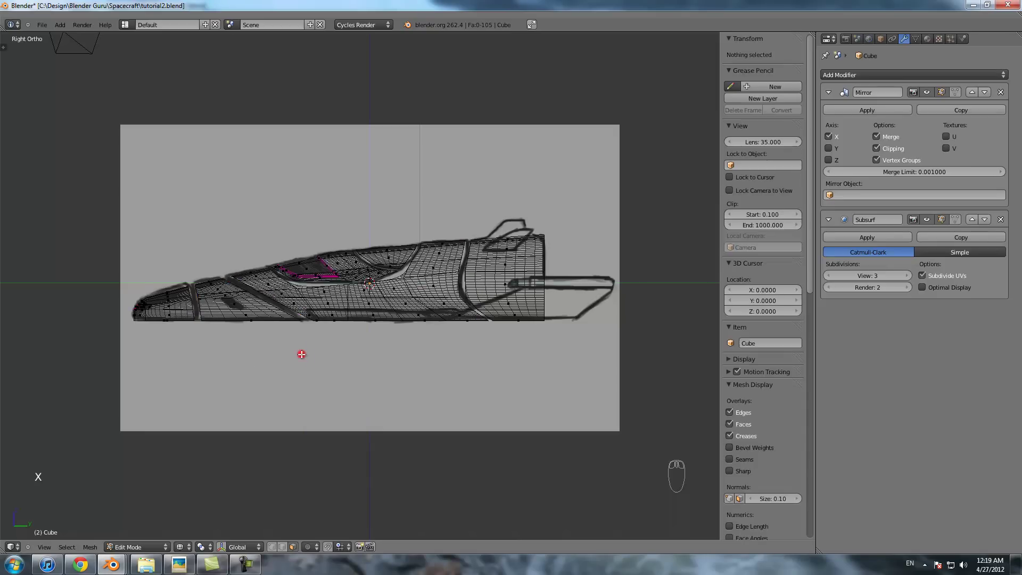
# - Inspect the cut hull seams in solid shading in Object Mode, orbiting around the fuselage and returning to the right view
pyautogui.press('Tab')
pyautogui.scroll(2, 302, 353)
pyautogui.scroll(-1, 299, 352)
pyautogui.press('z')
pyautogui.scroll(3, 298, 352)
pyautogui.moveTo(299, 339); pyautogui.dragTo(389, 325, button='middle')
pyautogui.scroll(2, 388, 325)
pyautogui.scroll(-2, 394, 316)
pyautogui.scroll(2, 404, 317)
pyautogui.scroll(-4, 438, 353)
pyautogui.moveTo(500, 346); pyautogui.dragTo(471, 334, button='middle')
pyautogui.press('KP_3')
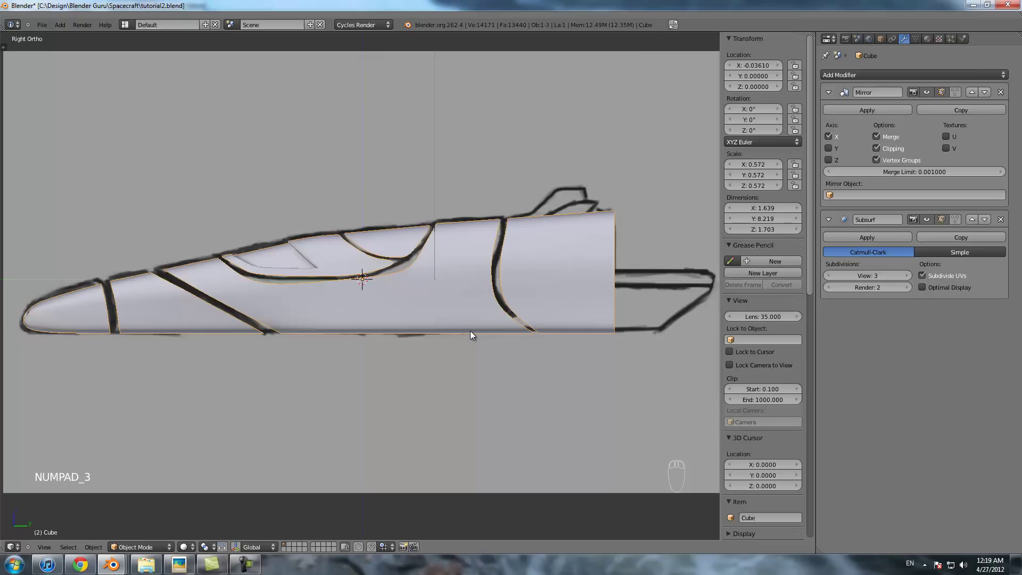
# - Move the canopy's lower front corner vertex to the sketch line in wireframe, then shift it rearward together with the window's corner vertices
pyautogui.press('z')
pyautogui.scroll(6, 375, 314)
pyautogui.scroll(2, 376, 323)
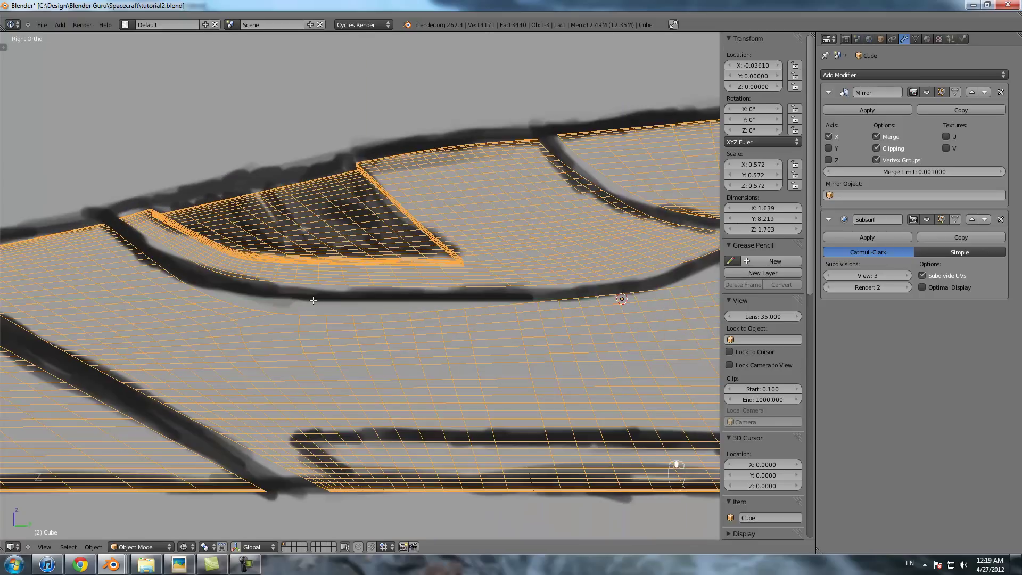
pyautogui.press('Tab')
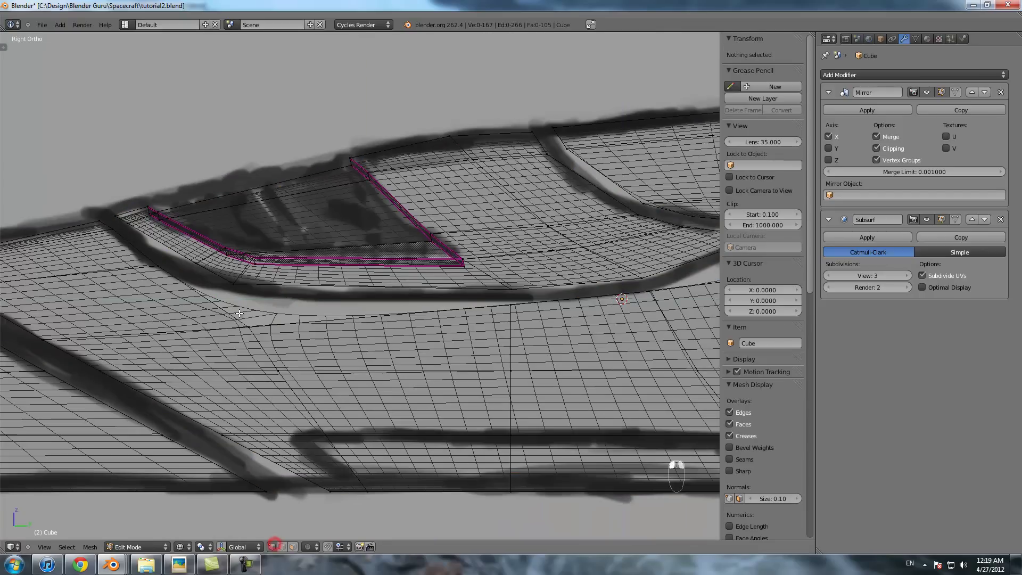
pyautogui.rightClick(239, 314)
pyautogui.press('g')
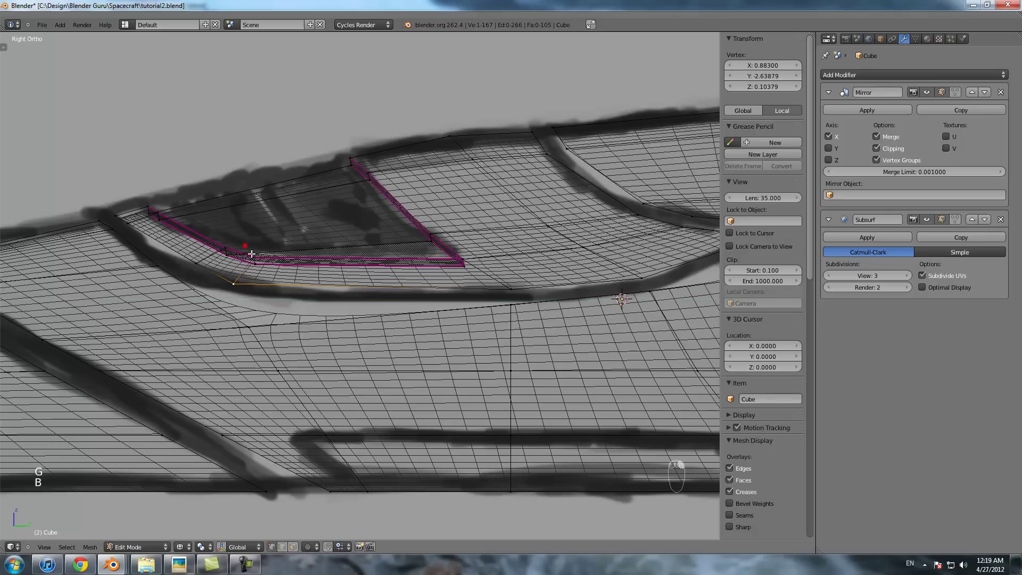
pyautogui.moveTo(252, 254); pyautogui.dragTo(269, 277)
pyautogui.press('g')
pyautogui.click(300, 294)
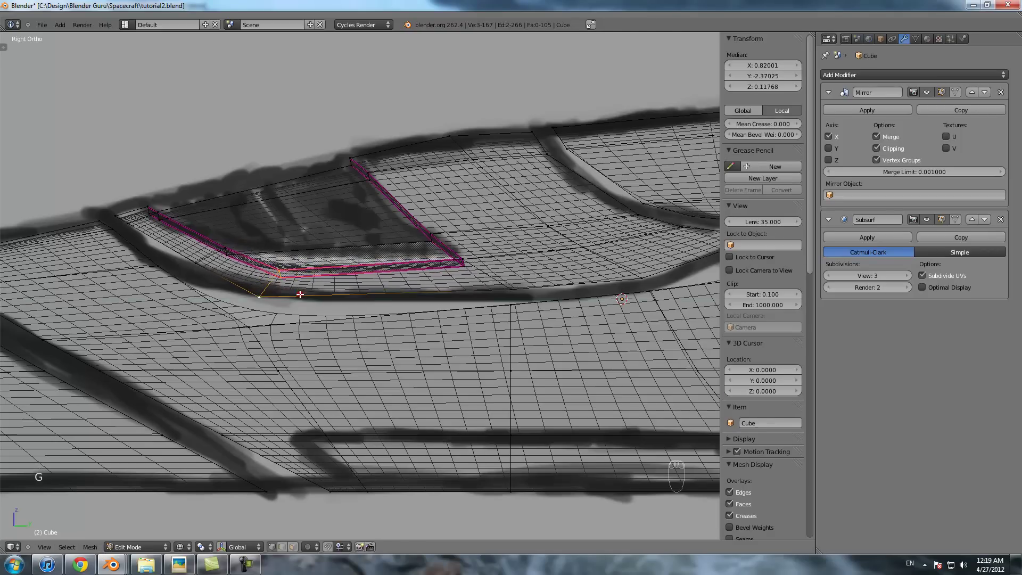
# - Fine-tune the vertex at the canopy's lower front corner so the smoothed edge follows the sketch, checking it in Object Mode
pyautogui.press('Tab')
pyautogui.press('Tab')
pyautogui.rightClick(263, 304)
pyautogui.press('g')
pyautogui.click(266, 307)
pyautogui.press('Tab')
pyautogui.press('Tab')
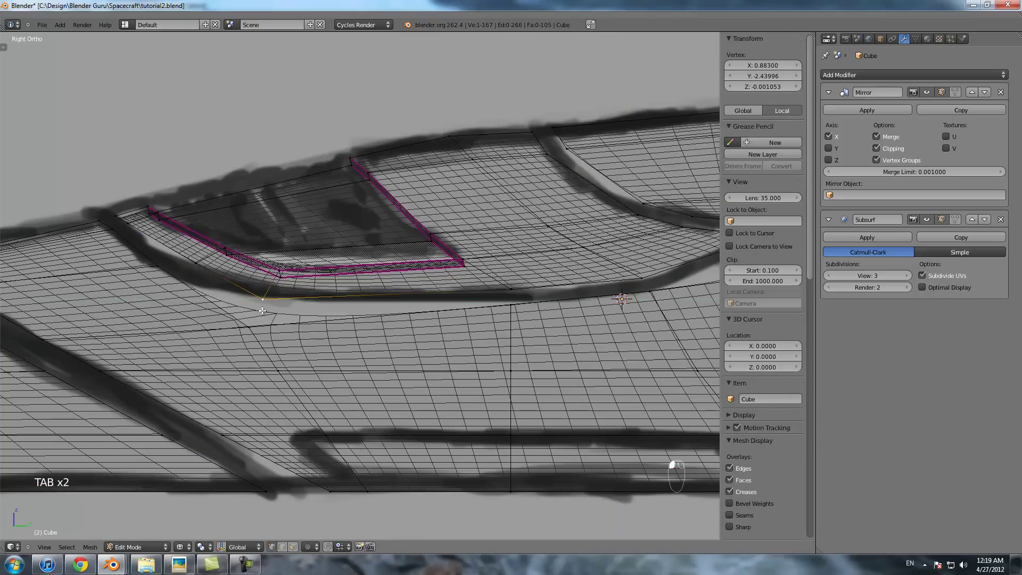
pyautogui.press('g')
pyautogui.click(260, 315)
pyautogui.press('Tab')
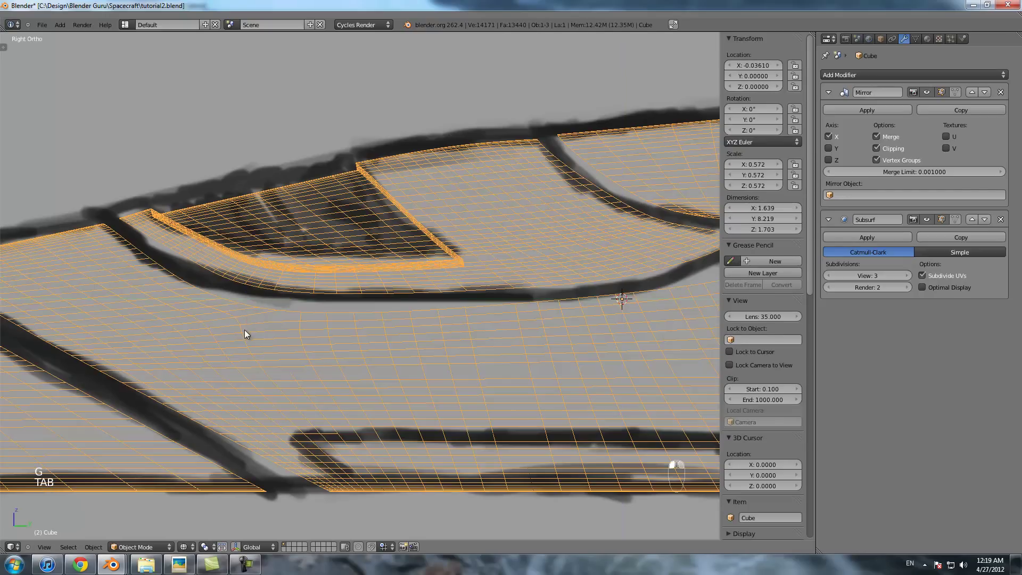
# - Box-select the front vertices of the window's lower edge and adjust their position to refine the recess curve
pyautogui.press('Tab')
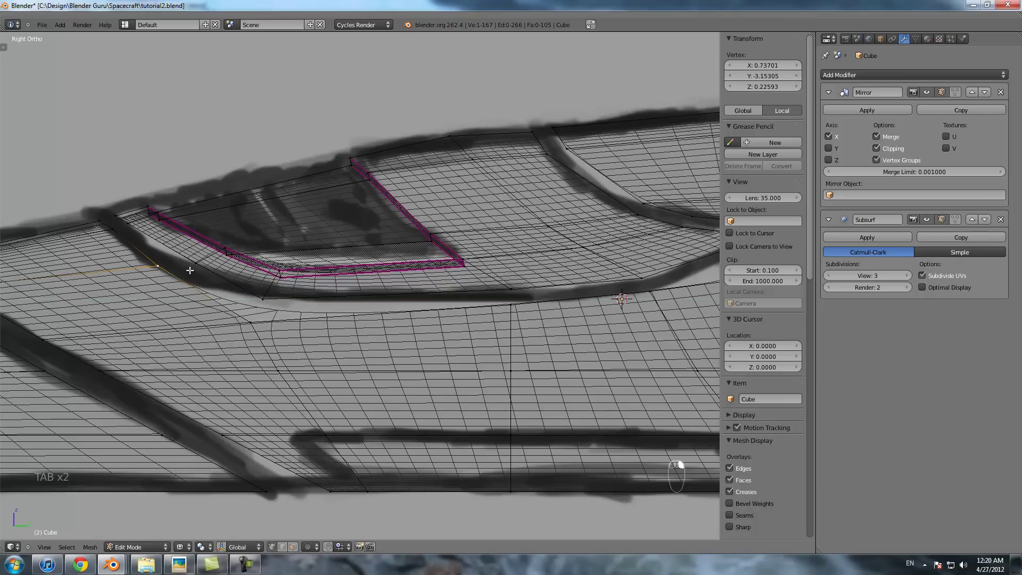
pyautogui.press('b')
pyautogui.moveTo(216, 238); pyautogui.dragTo(239, 267)
pyautogui.press('g')
pyautogui.click(228, 265)
pyautogui.press('a')
pyautogui.press('b')
pyautogui.moveTo(204, 235); pyautogui.dragTo(221, 263)
pyautogui.press('g')
pyautogui.click(233, 267)
pyautogui.press('Tab')
# - Box-select the hull-side vertices below the middle of the canopy and shift them rearward along Y
pyautogui.scroll(-2, 283, 283)
pyautogui.keyDown('shift'); pyautogui.moveTo(284, 283); pyautogui.dragTo(234, 279, button='middle'); pyautogui.keyUp('shift')
pyautogui.scroll(1, 234, 280)
pyautogui.scroll(2, 234, 280)
pyautogui.press('Tab')
pyautogui.keyDown('shift'); pyautogui.moveTo(452, 274); pyautogui.dragTo(418, 273, button='middle'); pyautogui.keyUp('shift')
pyautogui.rightClick(421, 274)
pyautogui.scroll(-1, 422, 341)
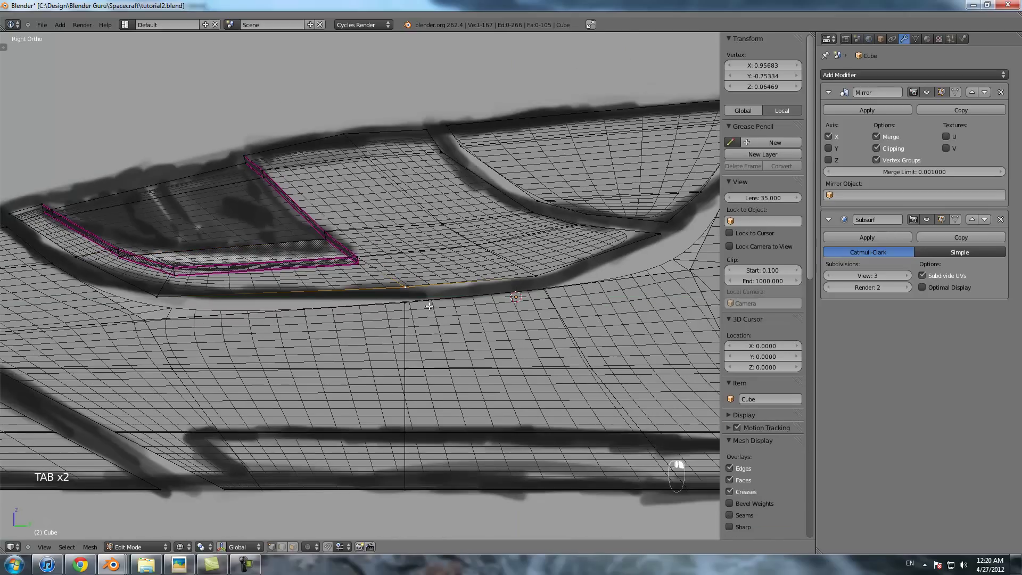
pyautogui.keyDown('shift'); pyautogui.moveTo(413, 427); pyautogui.dragTo(373, 417, button='middle'); pyautogui.keyUp('shift')
pyautogui.press('a')
pyautogui.press('a')
pyautogui.press('a')
pyautogui.press('b')
pyautogui.moveTo(403, 484); pyautogui.dragTo(354, 322)
pyautogui.press('g')
pyautogui.middleClick(438, 443)
pyautogui.click(466, 439)
# - Shift only the lower hull-side vertices of that vertical edge line farther rearward along Y, then clear the selection
pyautogui.press('a')
pyautogui.press('b')
pyautogui.moveTo(403, 397); pyautogui.dragTo(462, 487)
pyautogui.press('g')
pyautogui.middleClick(479, 486)
pyautogui.click(508, 489)
pyautogui.press('a')
# - Shift the bottom-edge vertices of the same edge line about 0.09 rearward along Y in the right view
pyautogui.moveTo(454, 447); pyautogui.dragTo(519, 477, button='middle')
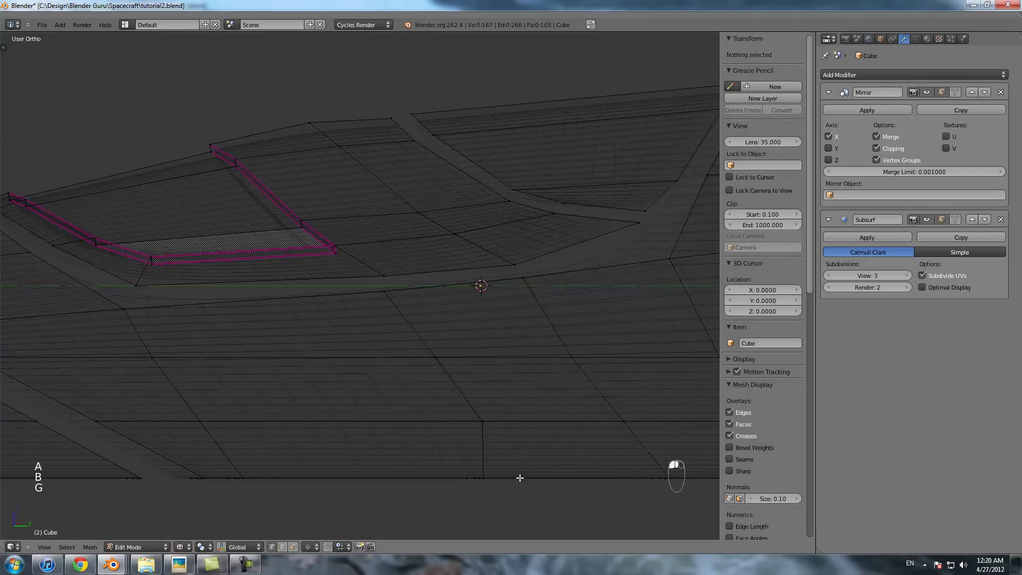
pyautogui.press('KP_3')
pyautogui.moveTo(500, 508); pyautogui.dragTo(502, 509)
pyautogui.press('g')
pyautogui.middleClick(519, 513)
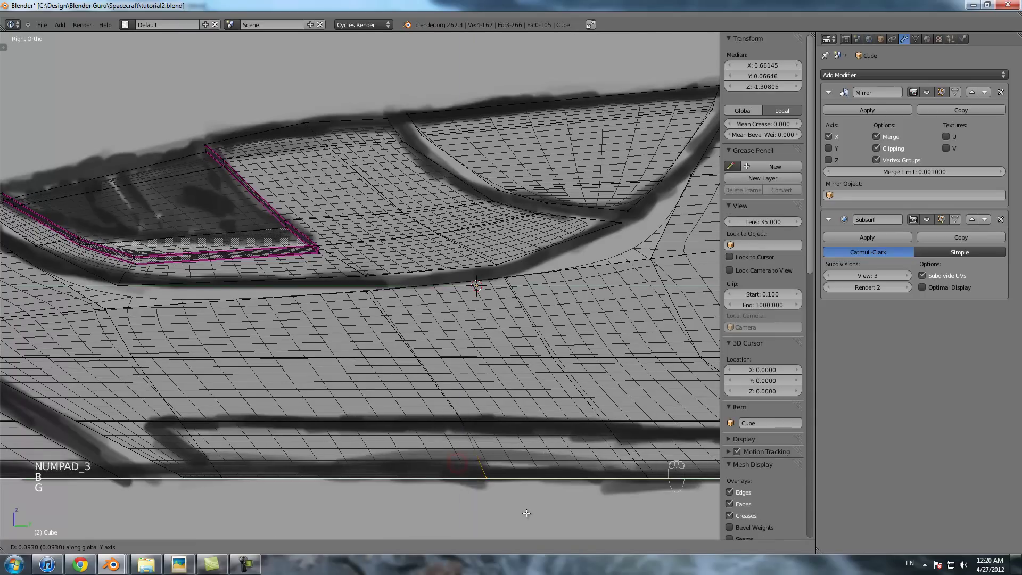
pyautogui.click(525, 514)
# - Move the middle vertex of the canopy's lower edge slightly forward and down along the sketch line
pyautogui.scroll(2, 466, 354)
pyautogui.rightClick(379, 267)
pyautogui.press('g')
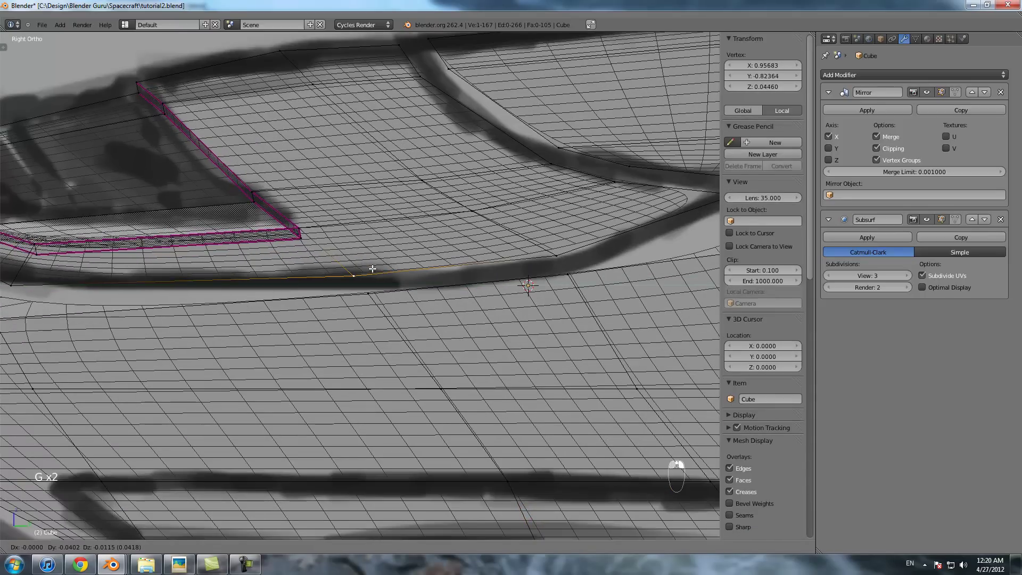
pyautogui.click(368, 271)
# - Set a crease of 1.000 on the edges meeting at the canopy's rear corner, on both panels beside the curved seam
pyautogui.scroll(-2, 479, 251)
pyautogui.keyDown('shift'); pyautogui.moveTo(638, 221); pyautogui.dragTo(505, 246, button='middle'); pyautogui.keyUp('shift')
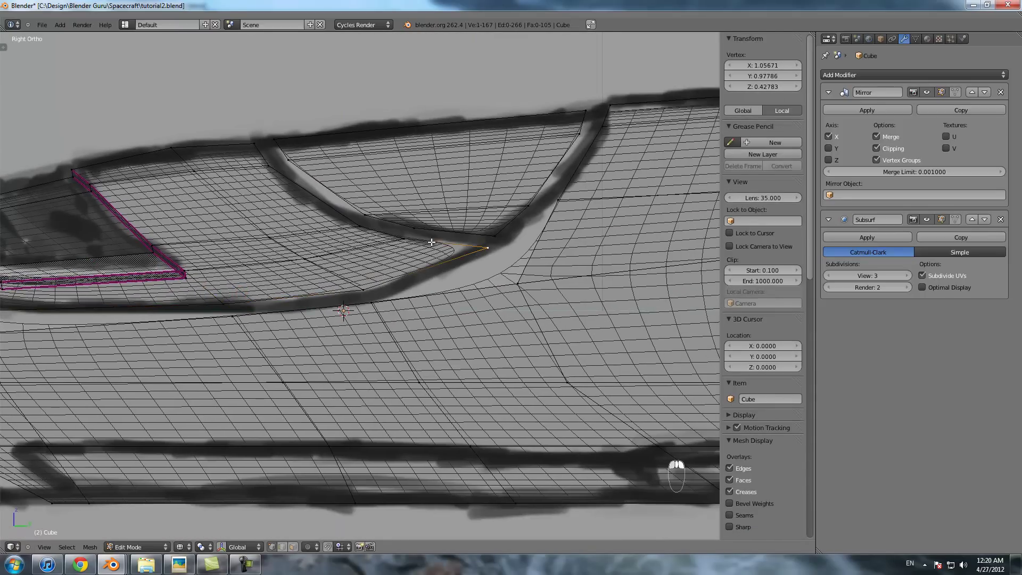
pyautogui.keyDown('shift'); pyautogui.rightClick(404, 240); pyautogui.keyUp('shift')
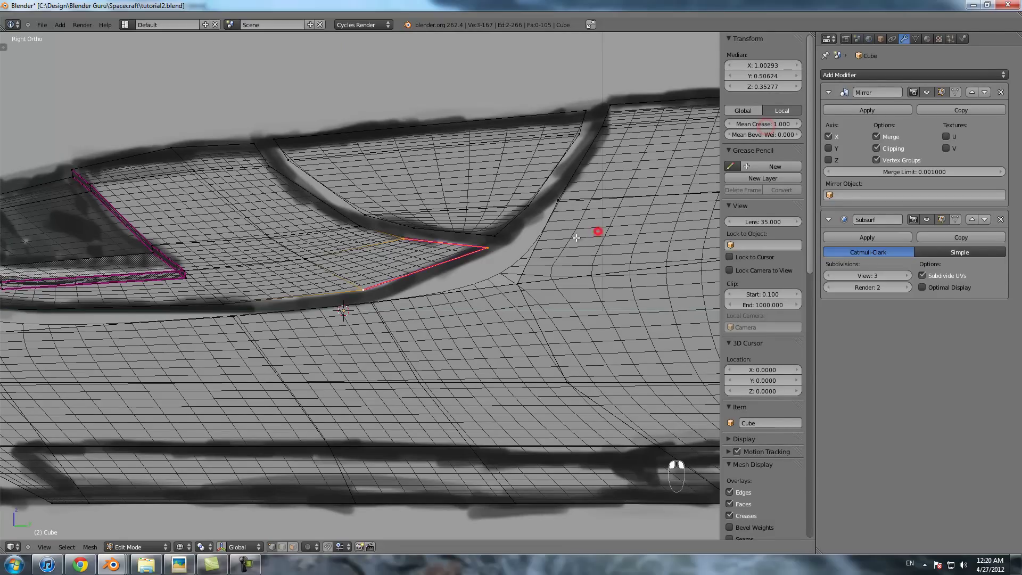
pyautogui.rightClick(430, 233)
pyautogui.keyDown('shift'); pyautogui.rightClick(498, 233); pyautogui.keyUp('shift')
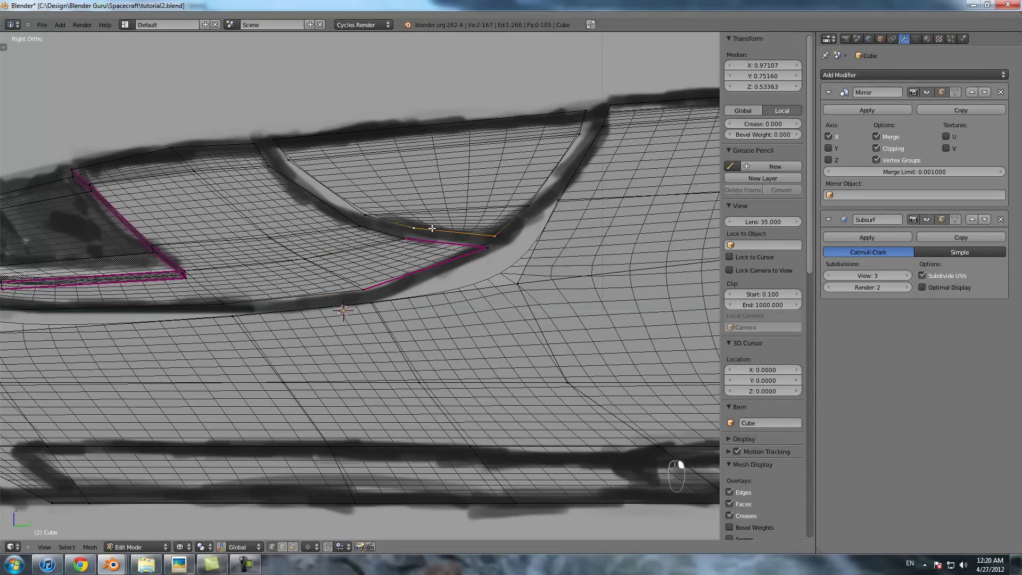
pyautogui.press('Tab')
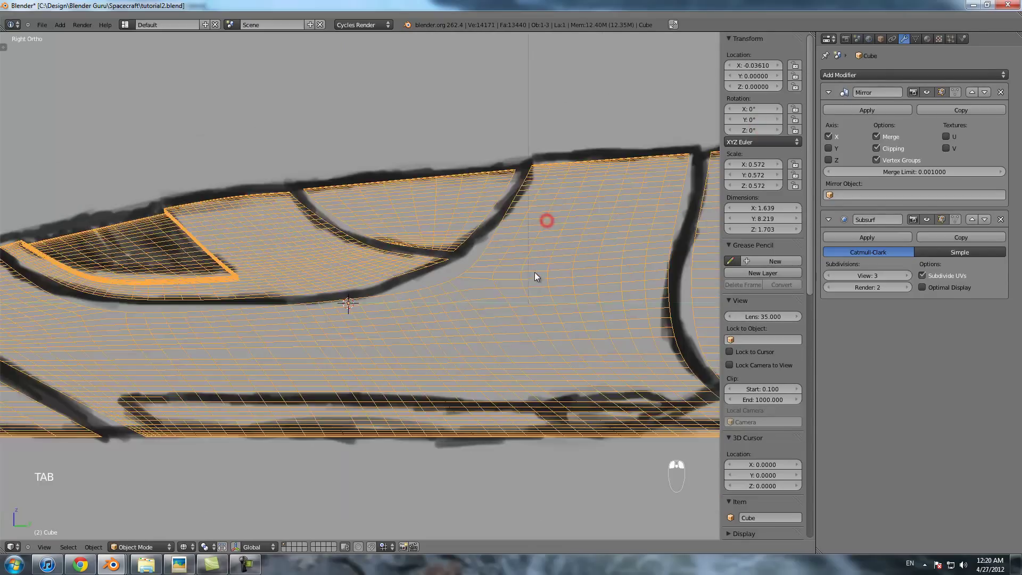
# - Move the hull vertex behind the canopy's rear corner up to the sketched line, using solid shading in the right view
pyautogui.press('z')
pyautogui.moveTo(484, 290)
pyautogui.mouseDown(button='middle')
pyautogui.moveTo(443, 304)
pyautogui.moveTo(525, 295)
pyautogui.mouseUp(button='middle')
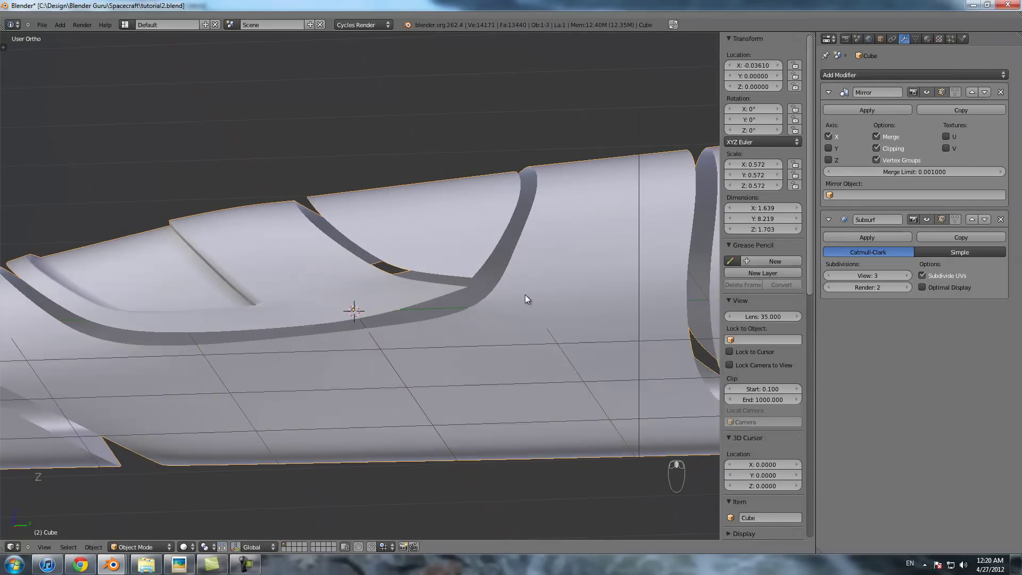
pyautogui.press('KP_3')
pyautogui.press('Tab')
pyautogui.rightClick(525, 284)
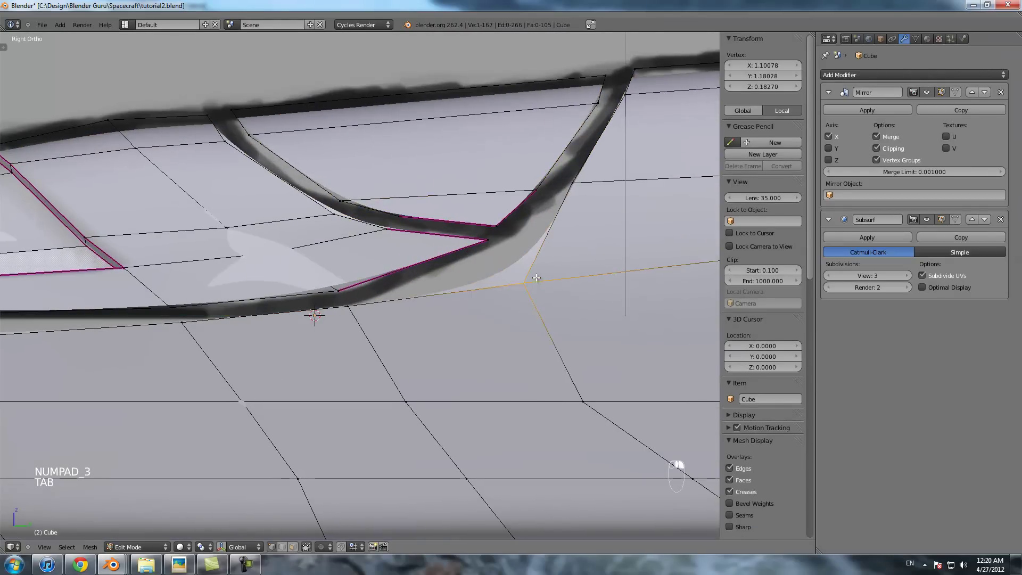
pyautogui.press('g')
pyautogui.click(543, 237)
pyautogui.press('Tab')
pyautogui.scroll(-2, 457, 280)
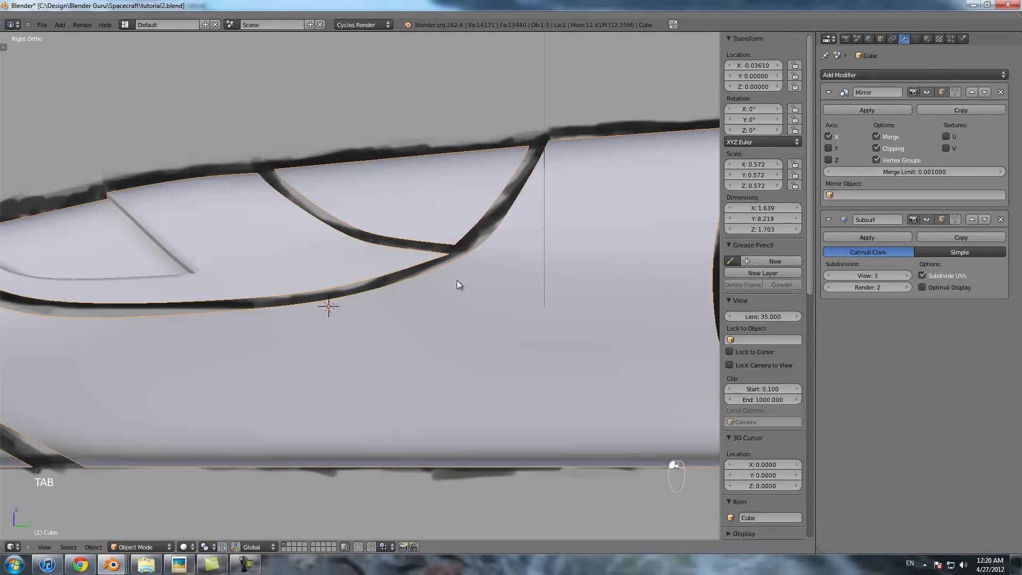
# - Try lowering the hull vertex behind the canopy's rear corner away from the sketched line
pyautogui.press('Tab')
pyautogui.scroll(-2, 457, 280)
pyautogui.press('g')
pyautogui.click(461, 307)
pyautogui.press('Tab')
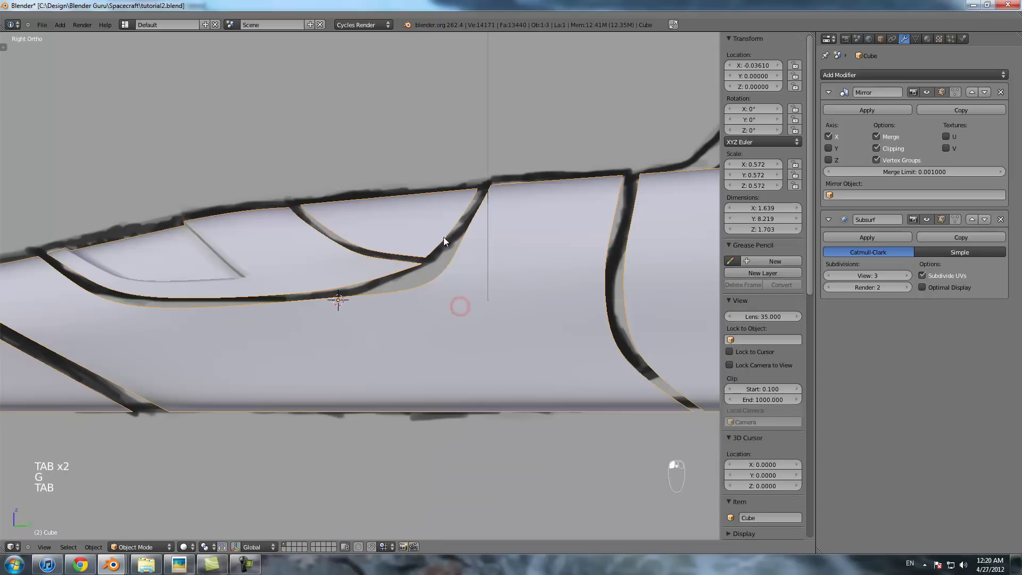
# - Raise the hull vertex at the canopy's rear corner to the sketch line, and adjust the three vertices of that junction together
pyautogui.press('Tab')
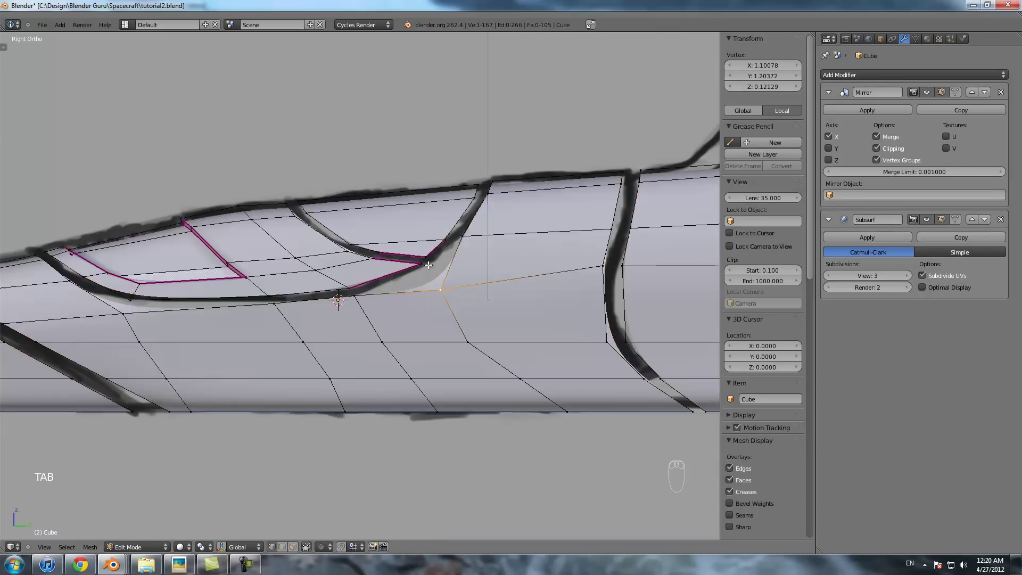
pyautogui.scroll(2, 418, 272)
pyautogui.press('g')
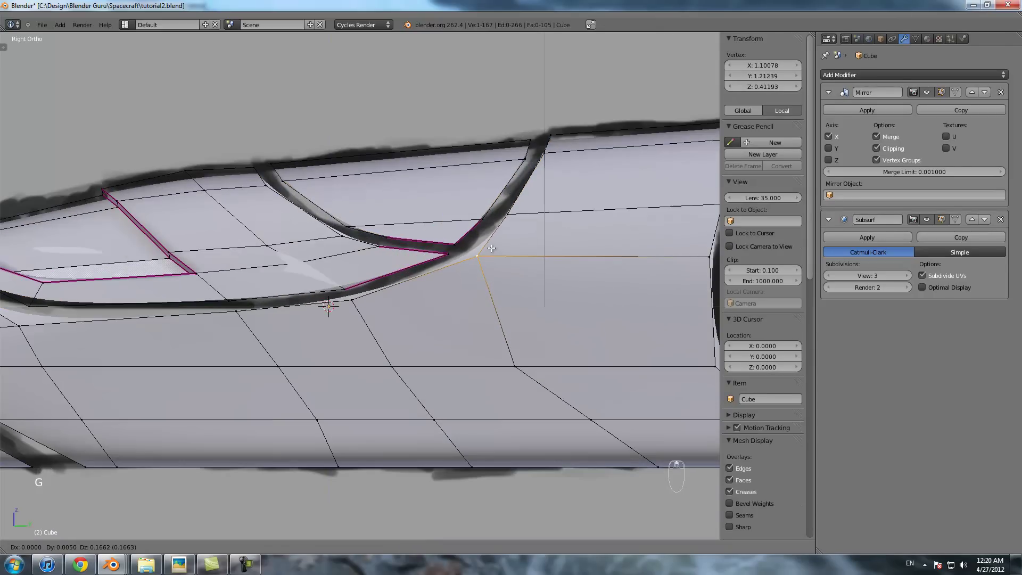
pyautogui.click(490, 247)
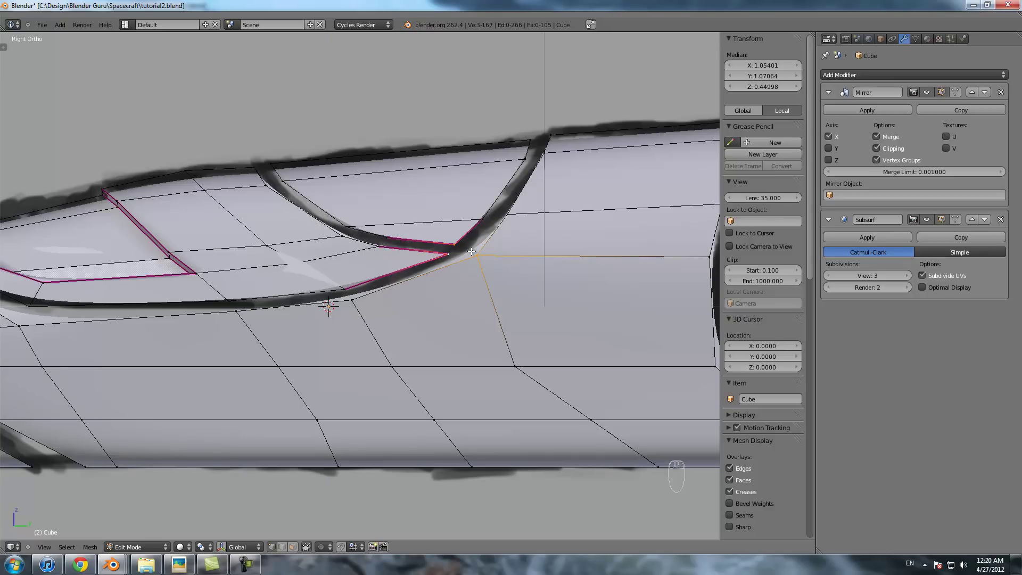
pyautogui.press('g')
pyautogui.click(459, 253)
pyautogui.press('Tab')
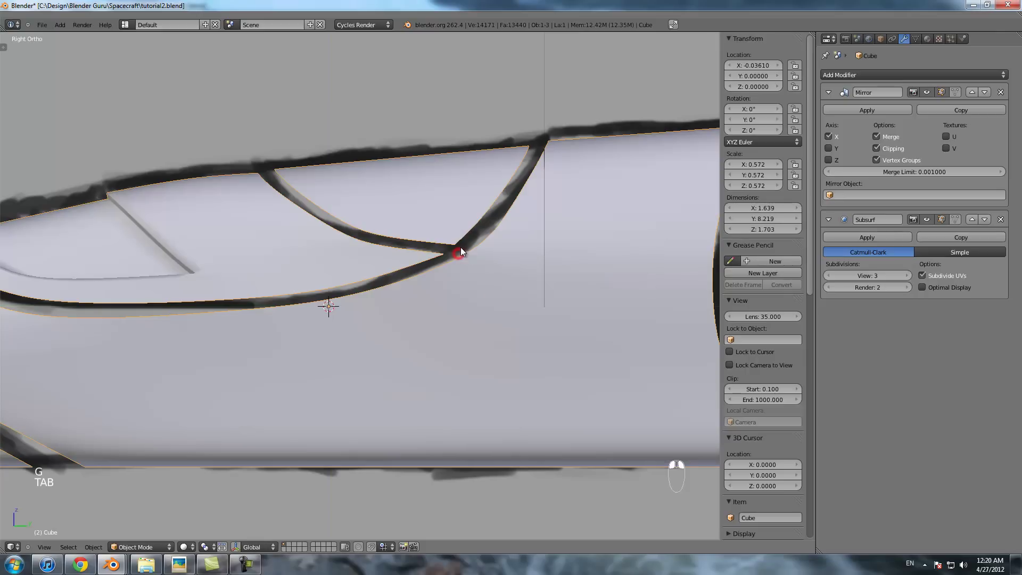
# - Nudge the hull vertex at the canopy's rear corner and the one above it to even out the gap, checking the smoothed hull
pyautogui.press('Tab')
pyautogui.rightClick(476, 256)
pyautogui.press('g')
pyautogui.click(474, 257)
pyautogui.rightClick(508, 214)
pyautogui.press('g')
pyautogui.click(513, 217)
pyautogui.press('Tab')
pyautogui.scroll(-2, 512, 217)
pyautogui.moveTo(513, 217); pyautogui.dragTo(391, 285, button='middle')
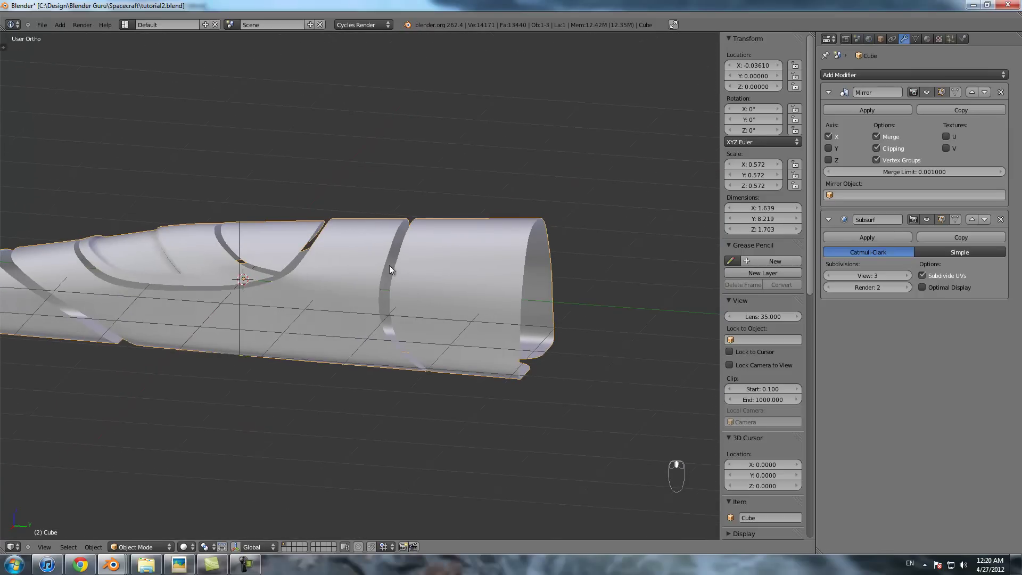
pyautogui.moveTo(307, 270); pyautogui.dragTo(343, 382, button='middle')
# - Adjust the vertices at the middle of the curved seam between the two canopy panels to match the side sketch
pyautogui.scroll(4, 371, 362)
pyautogui.press('KP_3')
pyautogui.scroll(4, 287, 350)
pyautogui.press('Tab')
pyautogui.rightClick(368, 313)
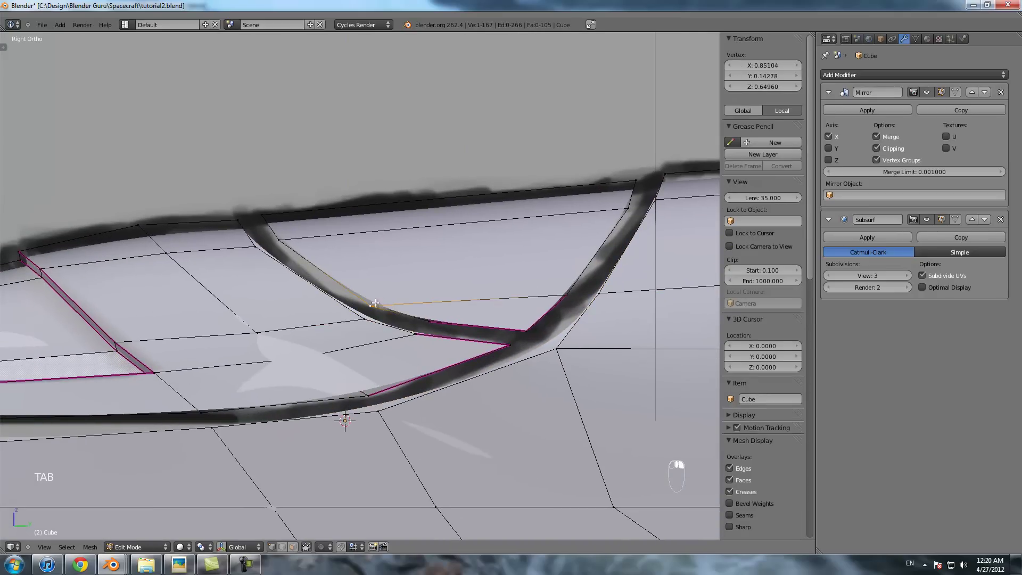
pyautogui.press('g')
pyautogui.press('g')
pyautogui.press('g')
pyautogui.click(347, 313)
pyautogui.press('Tab')
# - Move the rear canopy panel's upper front vertex onto the sketched seam, sliding it along the Y axis, and save the file
pyautogui.press('Tab')
pyautogui.rightClick(280, 245)
pyautogui.press('g')
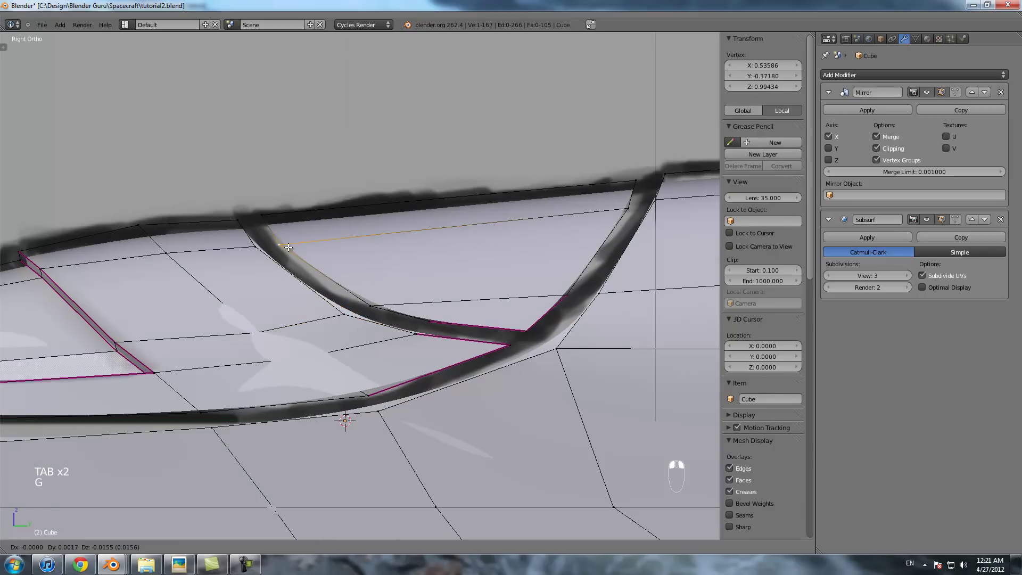
pyautogui.hotkey('ctrl', 'o')
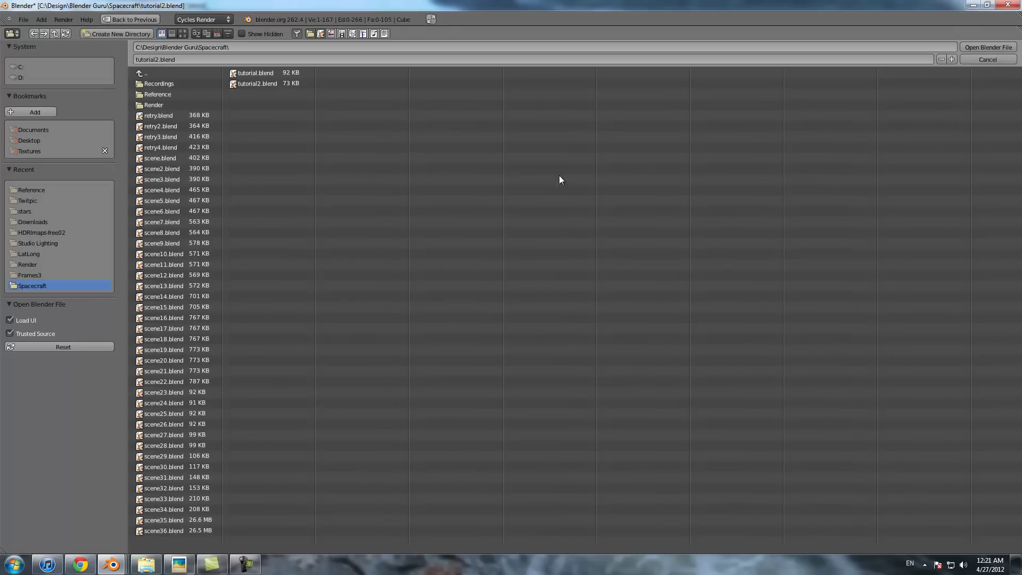
pyautogui.click(964, 59)
pyautogui.hotkey('ctrl', 's')
pyautogui.press('Return')
pyautogui.press('g')
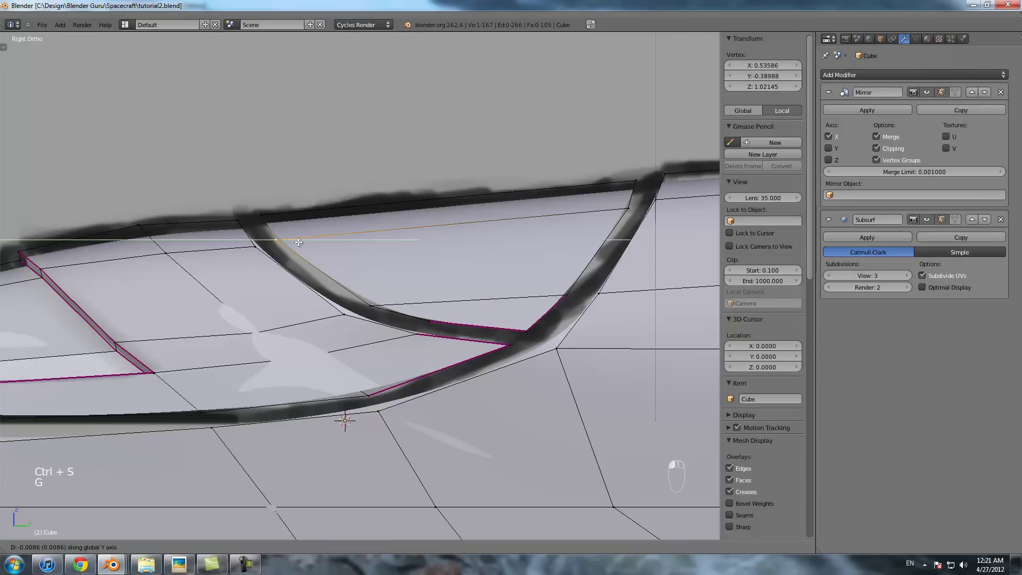
pyautogui.click(297, 243)
pyautogui.press('Tab')
# - Move the top vertex at the rear canopy panel's back corner along the Y axis to match the side sketch
pyautogui.scroll(-3, 330, 255)
pyautogui.keyDown('shift'); pyautogui.moveTo(357, 260); pyautogui.dragTo(263, 289, button='middle'); pyautogui.keyUp('shift')
pyautogui.scroll(2, 372, 275)
pyautogui.press('Tab')
pyautogui.press('g')
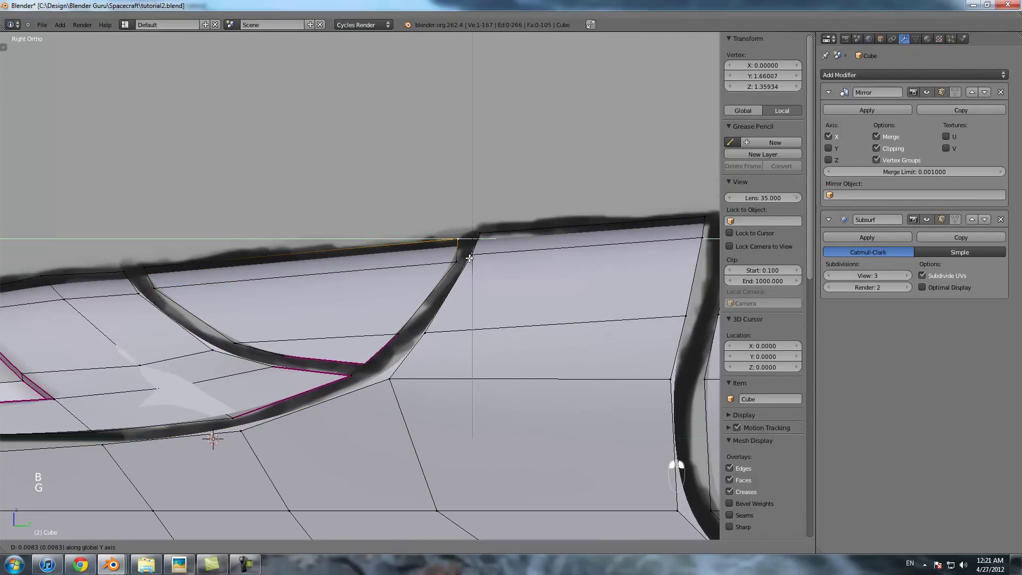
pyautogui.click(469, 258)
pyautogui.press('Tab')
pyautogui.scroll(-4, 482, 308)
pyautogui.scroll(3, 480, 318)
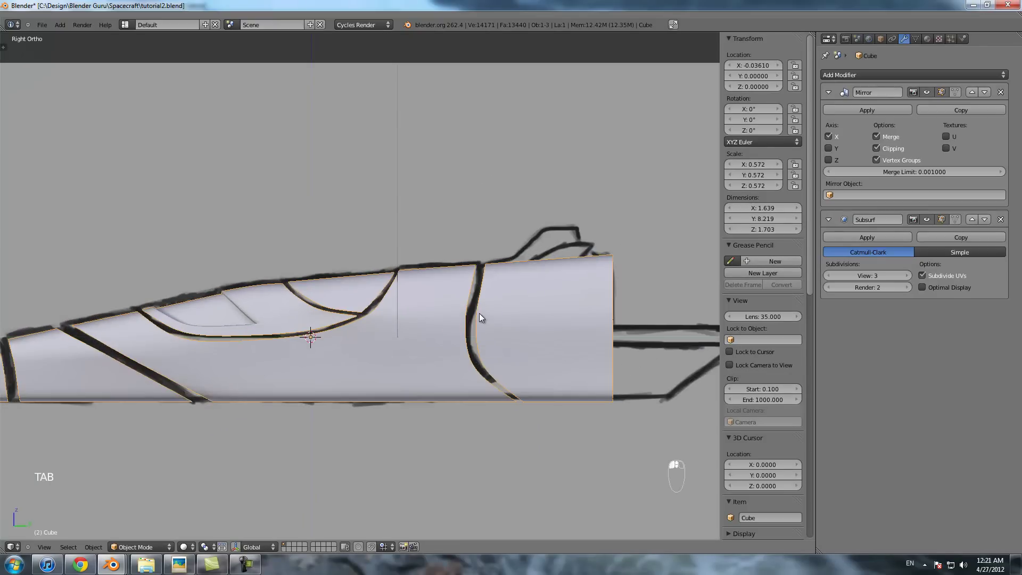
pyautogui.press('Tab')
pyautogui.scroll(3, 436, 299)
pyautogui.press('a')
pyautogui.press('a')
pyautogui.press('a')
pyautogui.press('a')
pyautogui.scroll(-5, 340, 324)
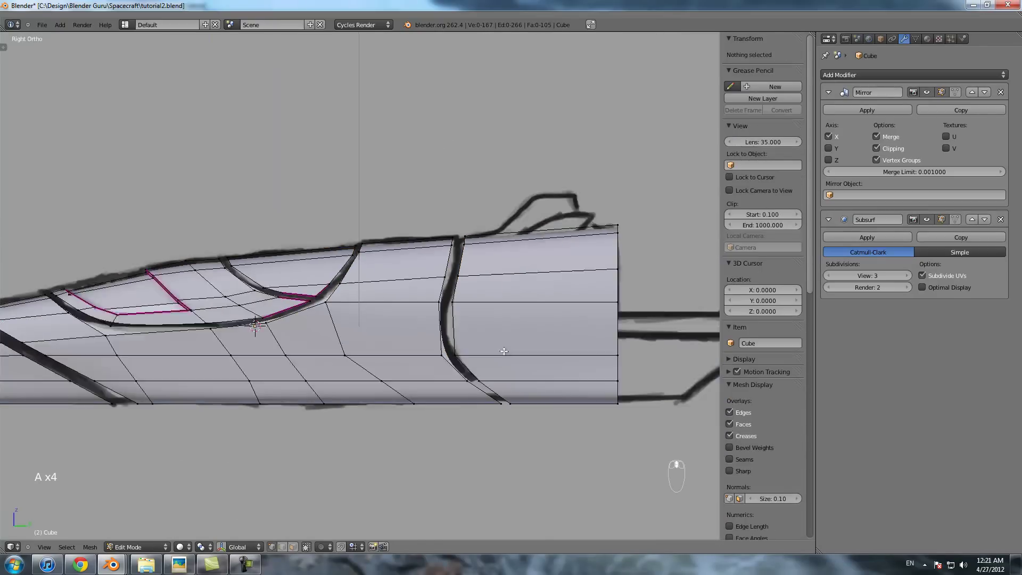
pyautogui.press('Tab')
# - Box-select the vertices at the upper end of the canopy's rear seam and nudge them together toward the sketch line
pyautogui.rightClick(336, 279)
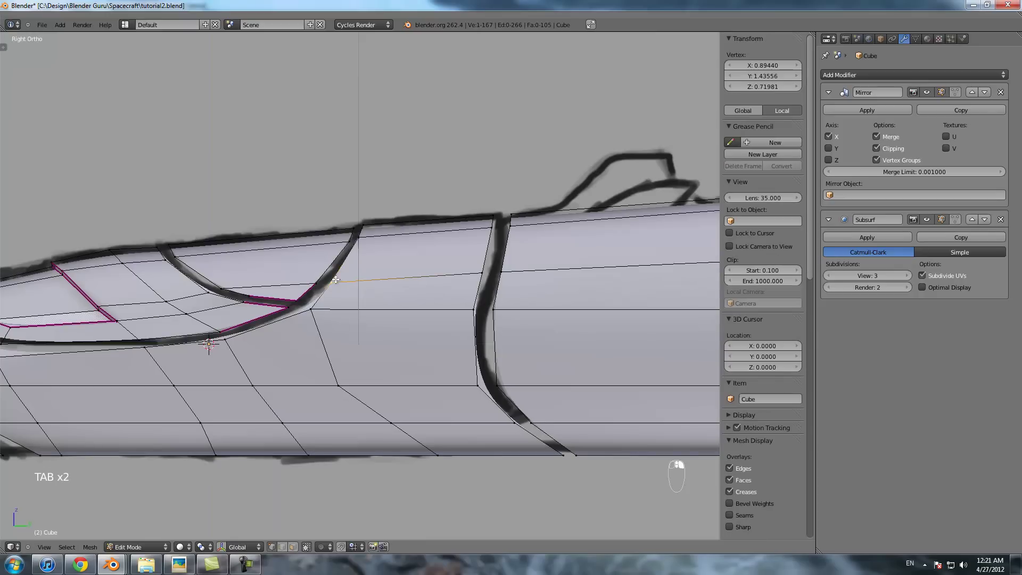
pyautogui.press('a')
pyautogui.press('a')
pyautogui.press('a')
pyautogui.press('b')
pyautogui.moveTo(347, 212); pyautogui.dragTo(354, 253)
pyautogui.press('g')
pyautogui.click(352, 252)
# - Check the smoothed hull against the side sketch and save the file over the existing version
pyautogui.press('Tab')
pyautogui.scroll(-3, 354, 272)
pyautogui.keyDown('shift'); pyautogui.moveTo(354, 285); pyautogui.dragTo(493, 273, button='middle'); pyautogui.keyUp('shift')
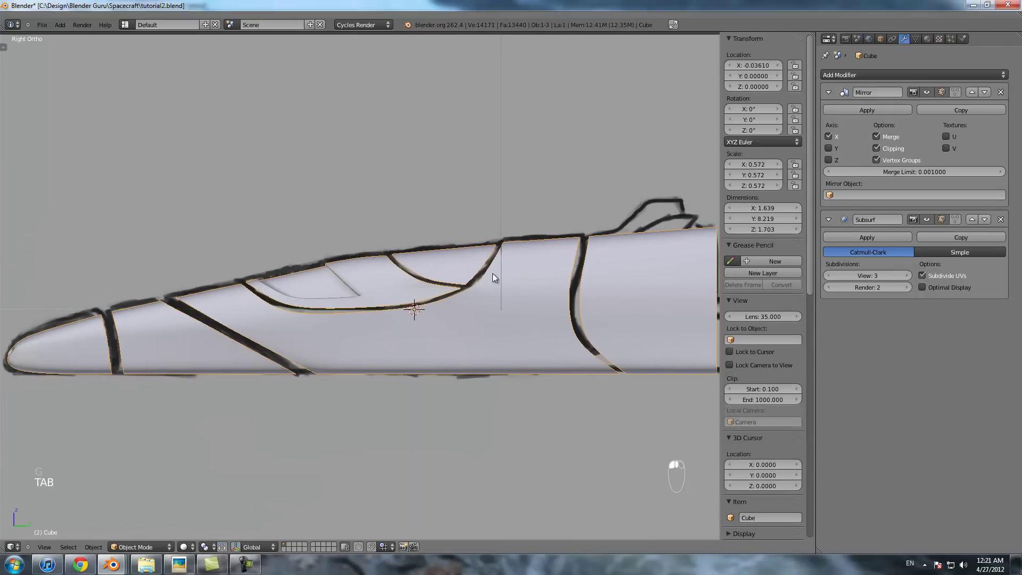
pyautogui.hotkey('ctrl', 's')
pyautogui.click(493, 273)
# - Add a Solidify modifier to the fuselage and inspect its panel edges up close
pyautogui.scroll(-1, 354, 351)
pyautogui.moveTo(354, 353); pyautogui.dragTo(391, 372, button='middle')
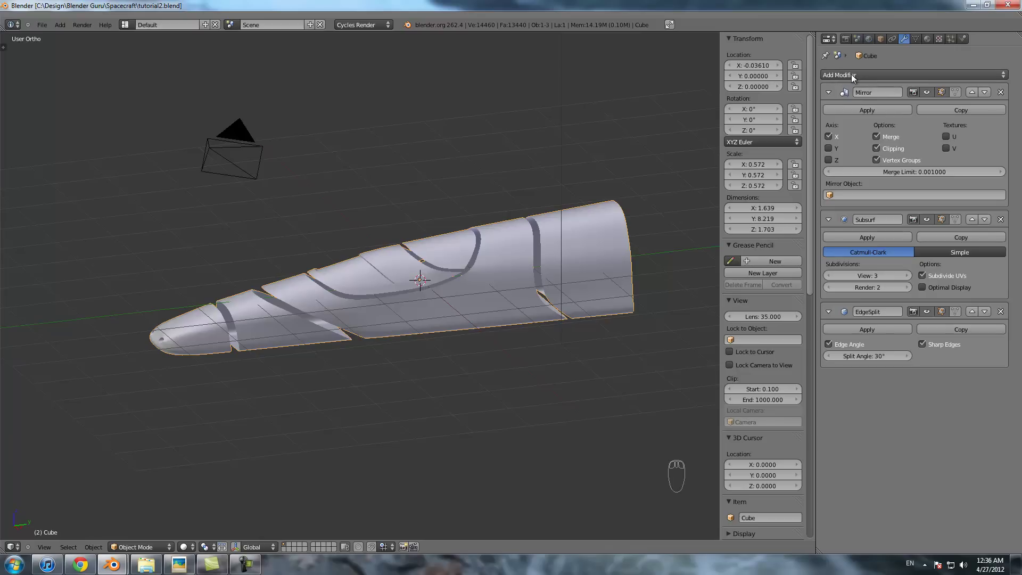
pyautogui.click(880, 75)
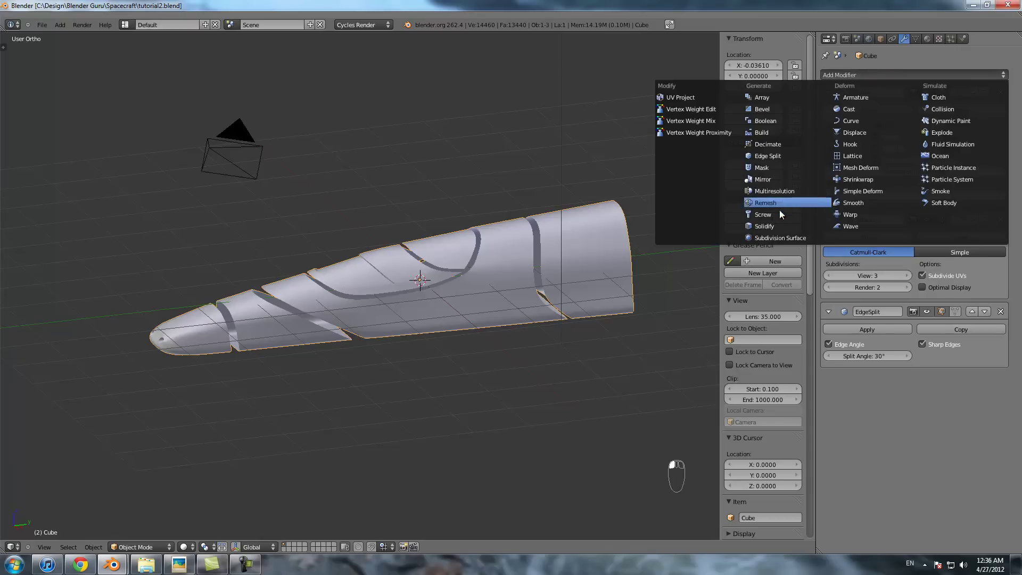
pyautogui.click(772, 224)
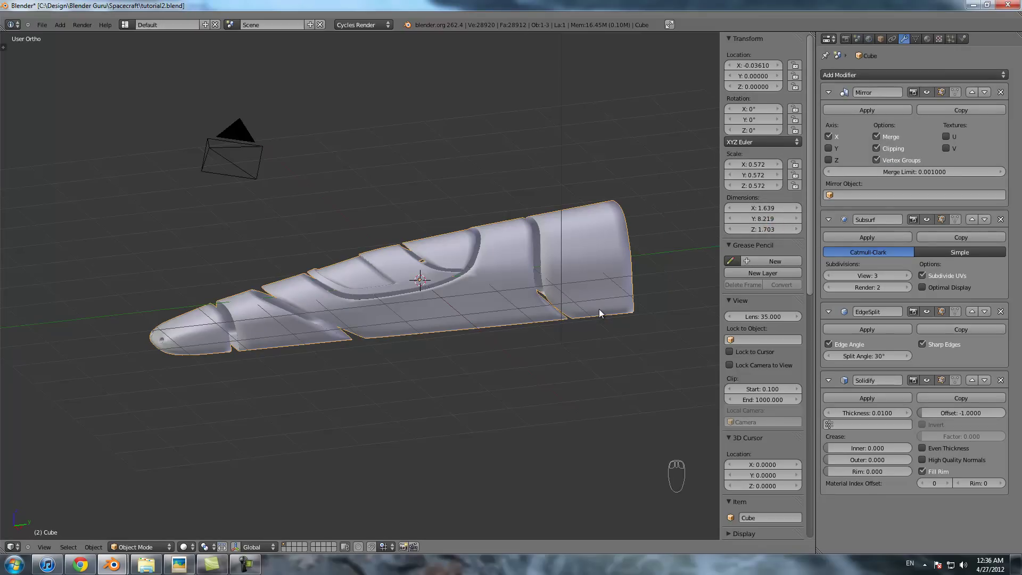
pyautogui.scroll(5, 599, 309)
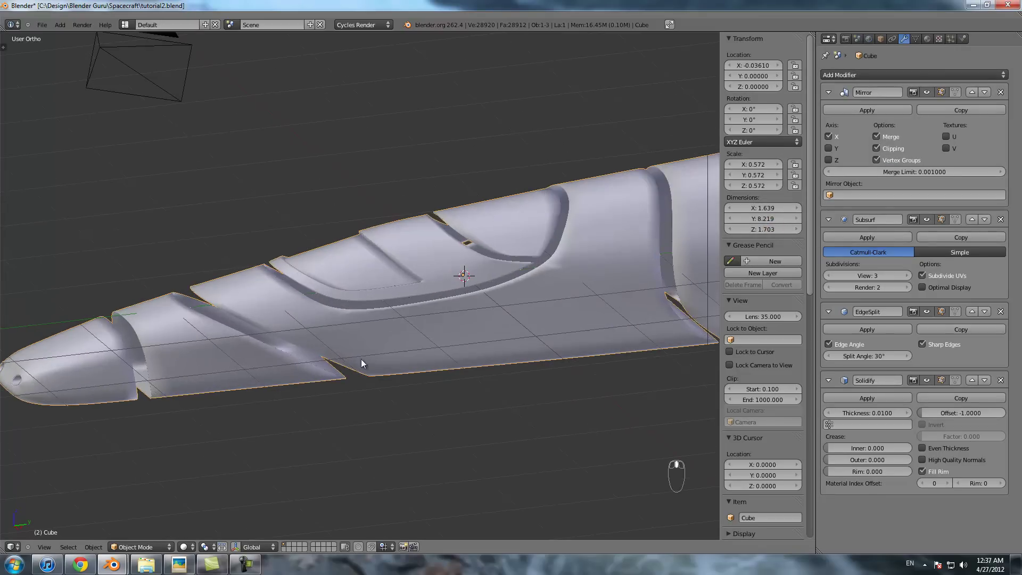
pyautogui.scroll(5, 396, 347)
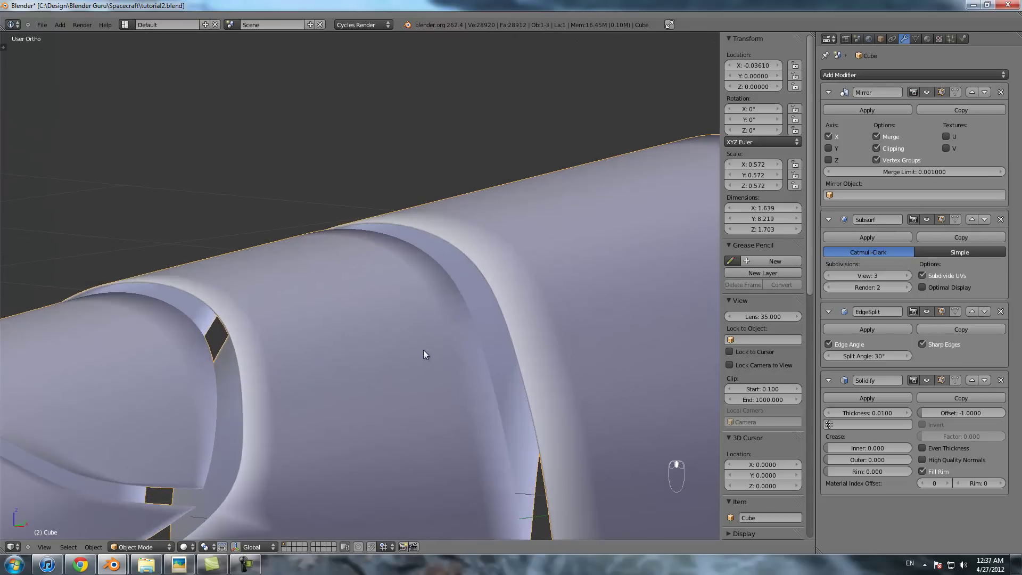
# - Increase the Solidify thickness to 0.1054 and view the hull from its rear side
pyautogui.moveTo(870, 413); pyautogui.dragTo(897, 411)
pyautogui.moveTo(509, 365); pyautogui.dragTo(414, 375, button='middle')
pyautogui.scroll(-6, 415, 375)
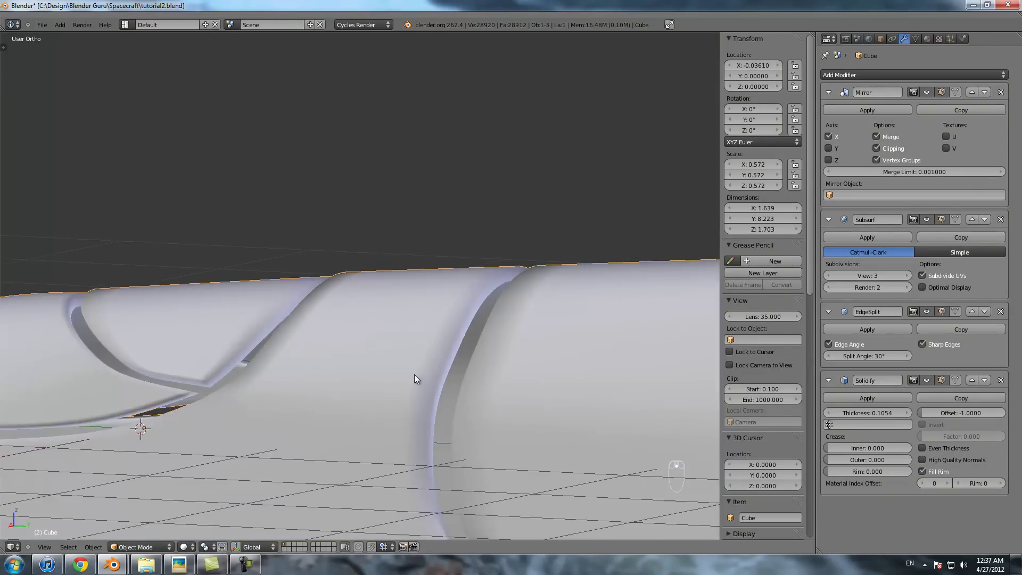
pyautogui.keyDown('shift'); pyautogui.moveTo(161, 357); pyautogui.dragTo(312, 346, button='middle'); pyautogui.keyUp('shift')
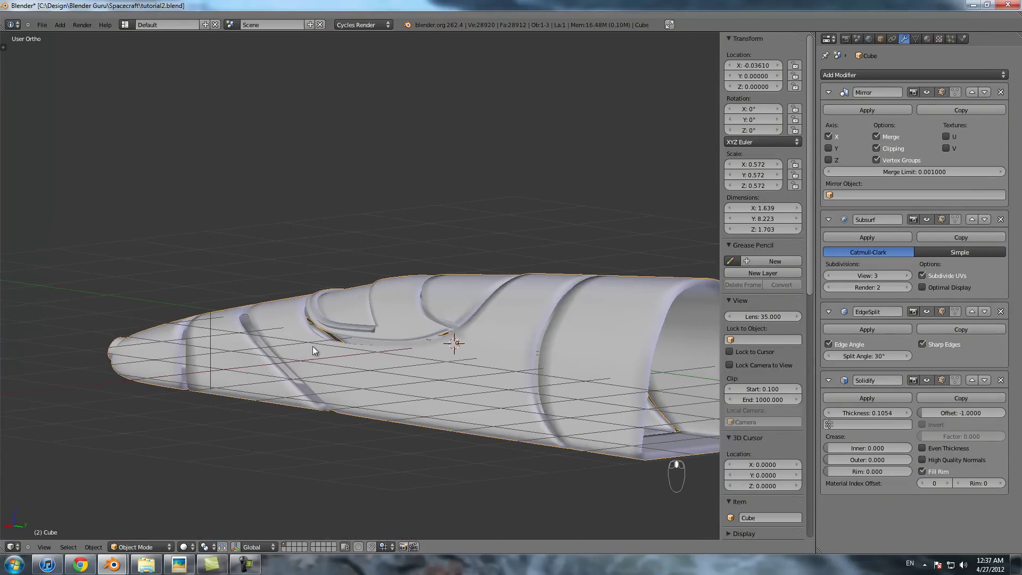
# - Adjust the vertex on the front edge of the hull's rearmost seam and inspect the thickened panels
pyautogui.press('Tab')
pyautogui.scroll(5, 408, 327)
pyautogui.scroll(2, 408, 327)
pyautogui.rightClick(406, 349)
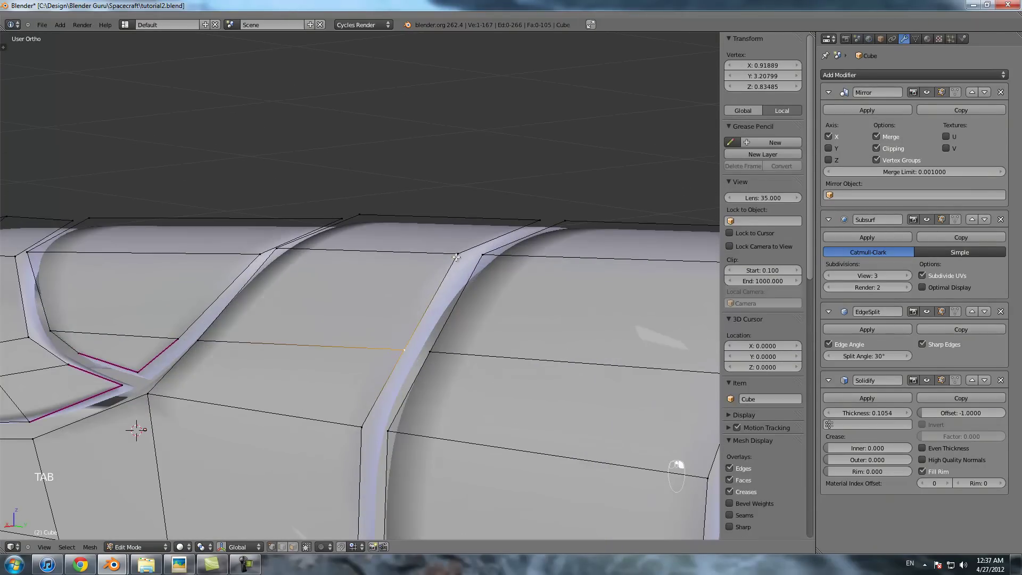
pyautogui.scroll(-2, 409, 340)
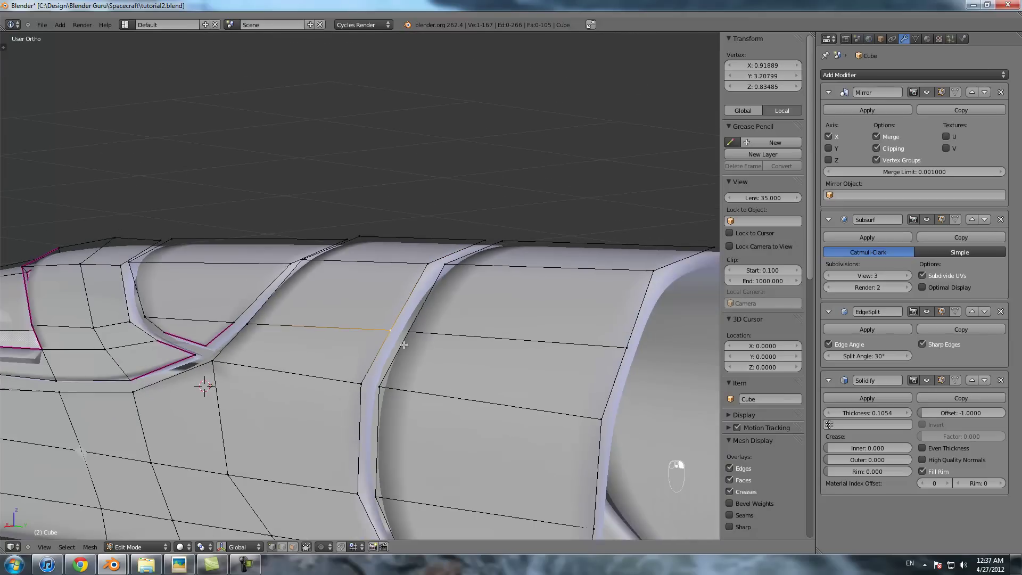
pyautogui.moveTo(438, 347); pyautogui.dragTo(409, 323, button='middle')
pyautogui.press('g')
pyautogui.press('Tab')
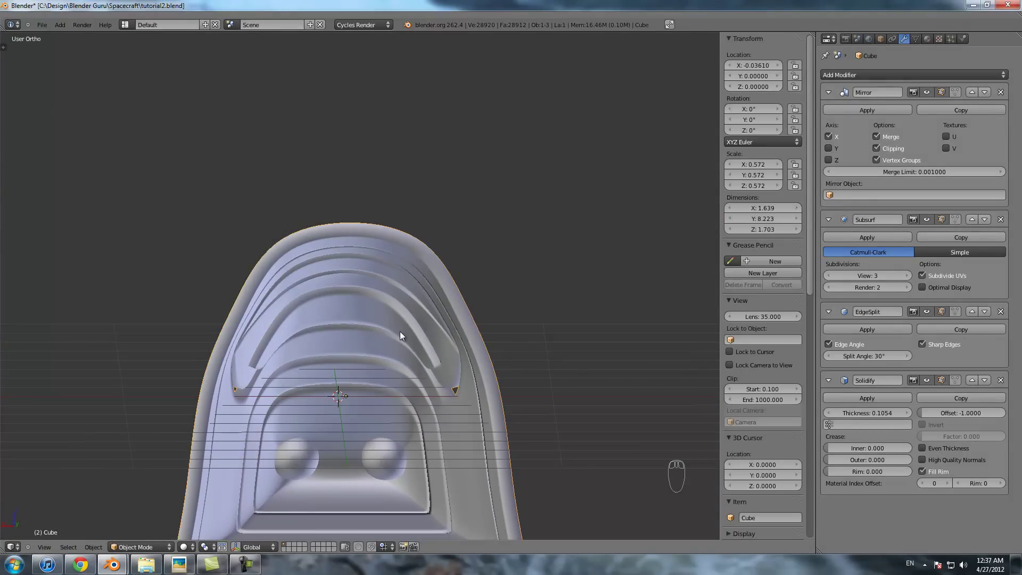
pyautogui.moveTo(278, 391); pyautogui.dragTo(447, 376, button='middle')
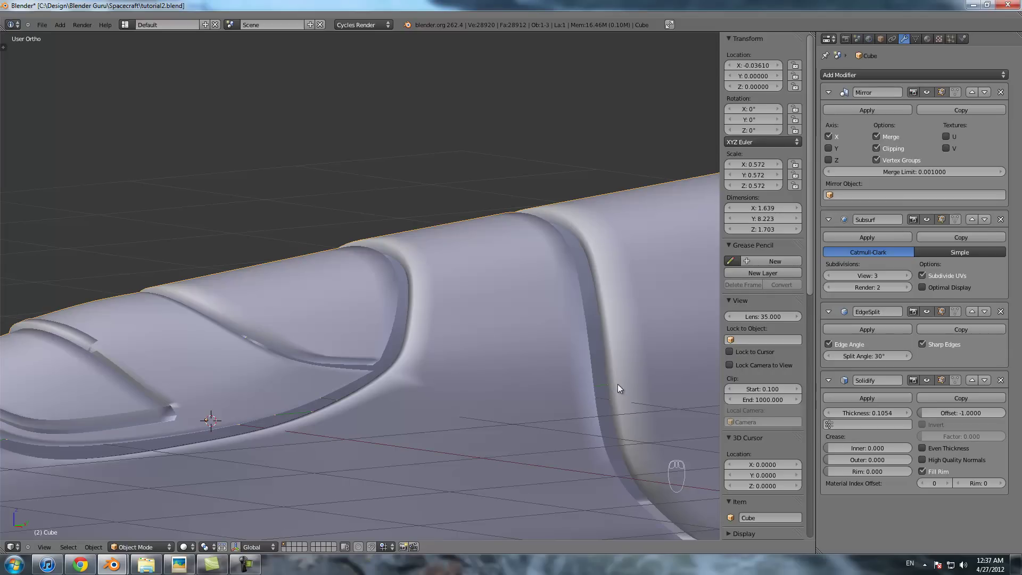
pyautogui.scroll(-2, 618, 384)
pyautogui.keyDown('shift'); pyautogui.moveTo(379, 366); pyautogui.dragTo(631, 300, button='middle'); pyautogui.keyUp('shift')
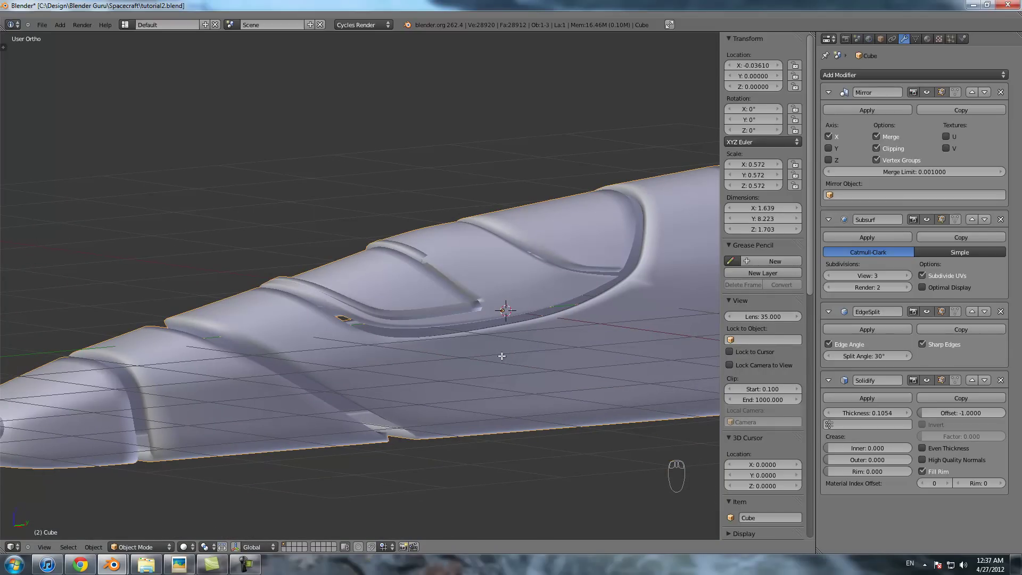
# - Select the whole fuselage mesh and recalculate its normals
pyautogui.scroll(-5, 502, 355)
pyautogui.press('Tab')
pyautogui.press('a')
pyautogui.press('a')
pyautogui.press('a')
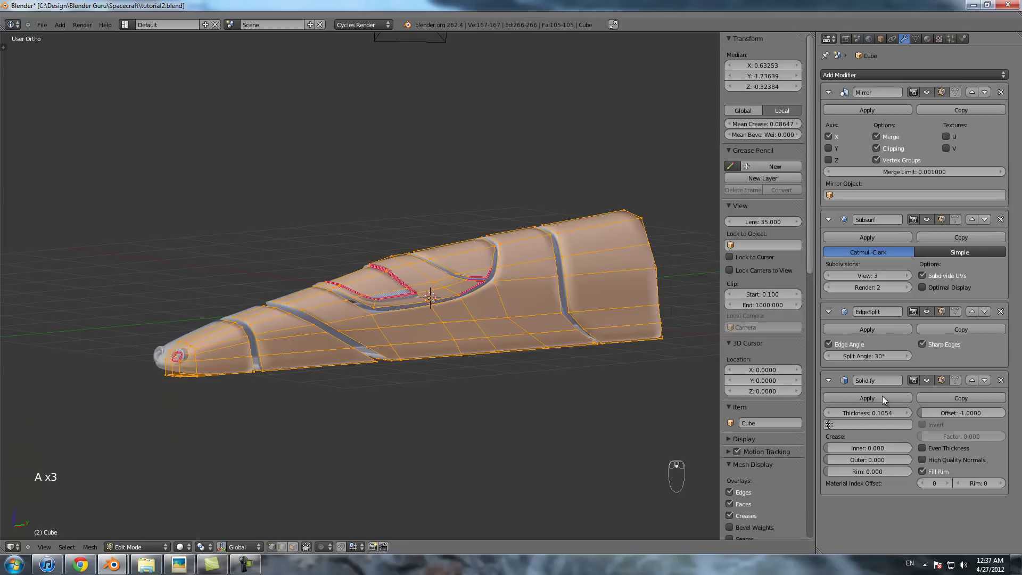
pyautogui.press('t')
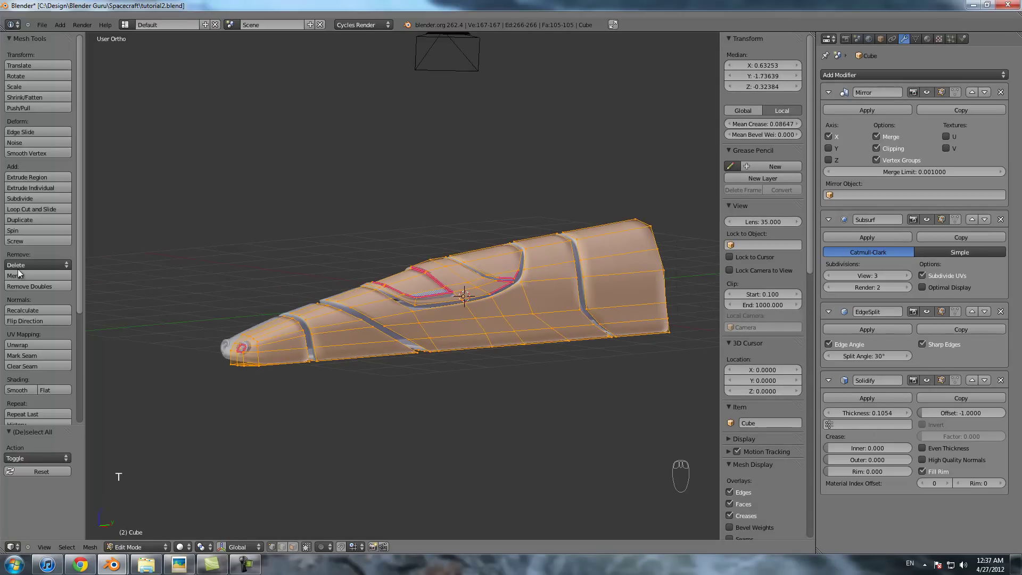
pyautogui.click(24, 310)
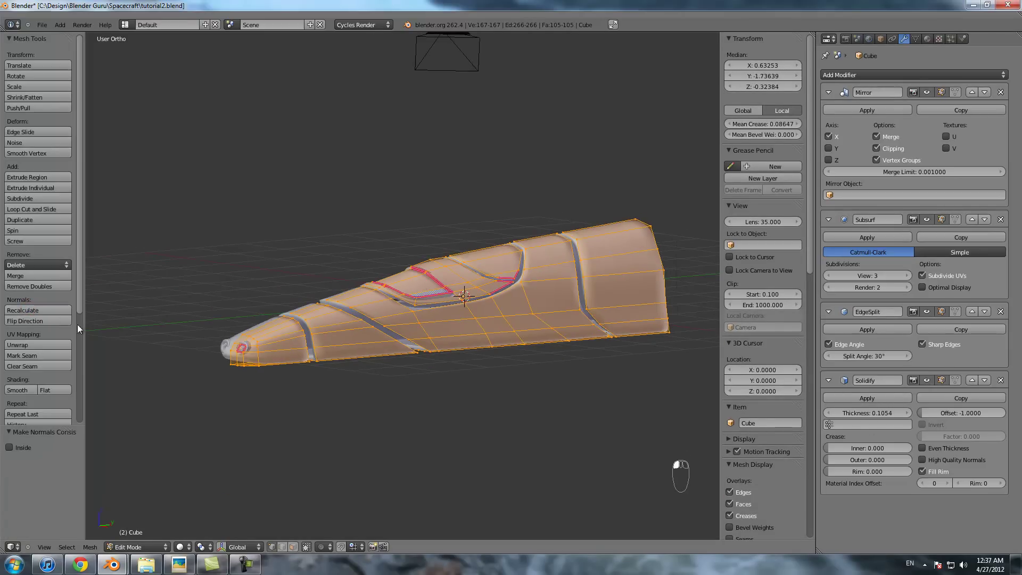
pyautogui.press('t')
pyautogui.press('Tab')
pyautogui.scroll(3, 458, 296)
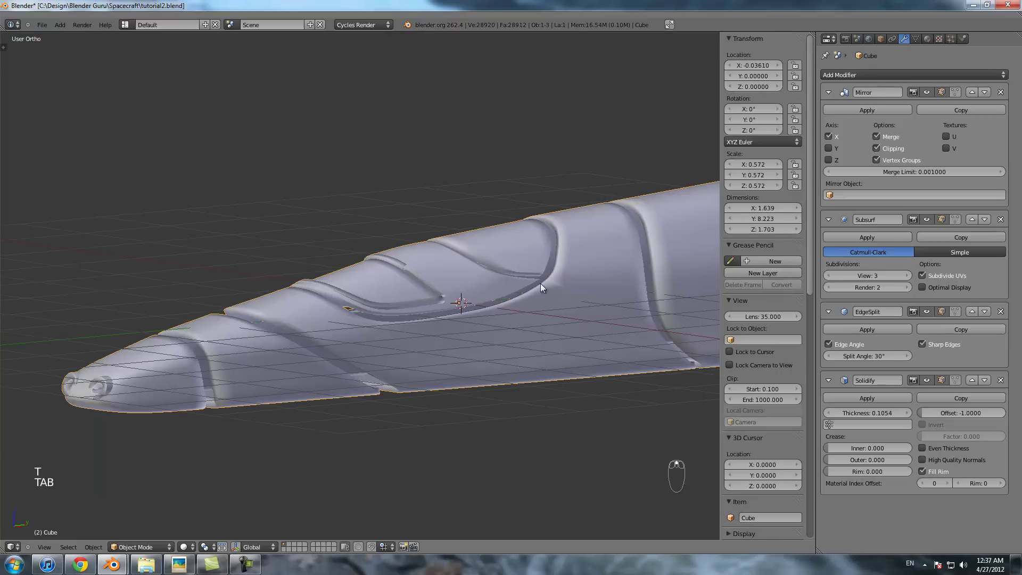
pyautogui.press('Tab')
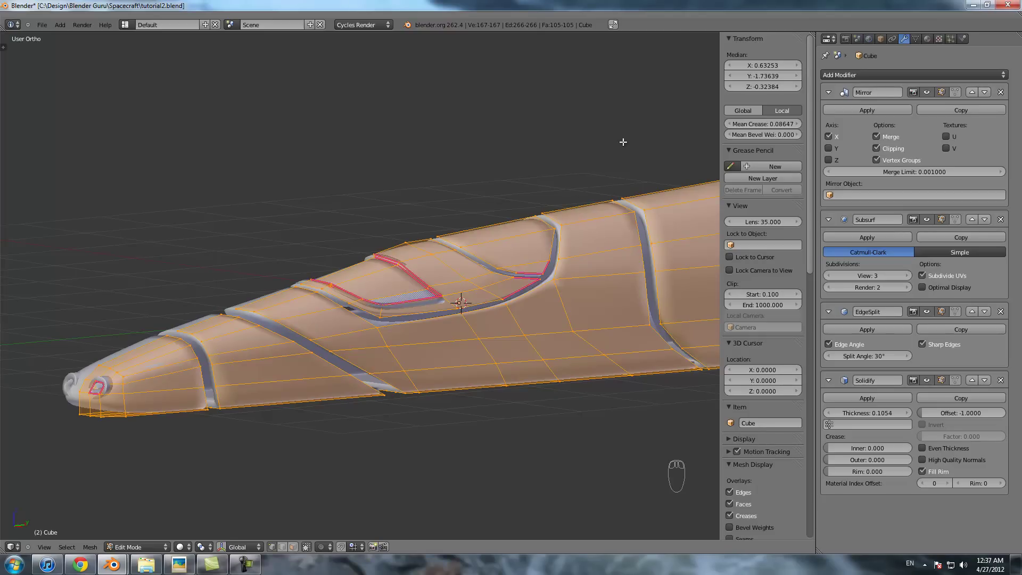
pyautogui.press('t')
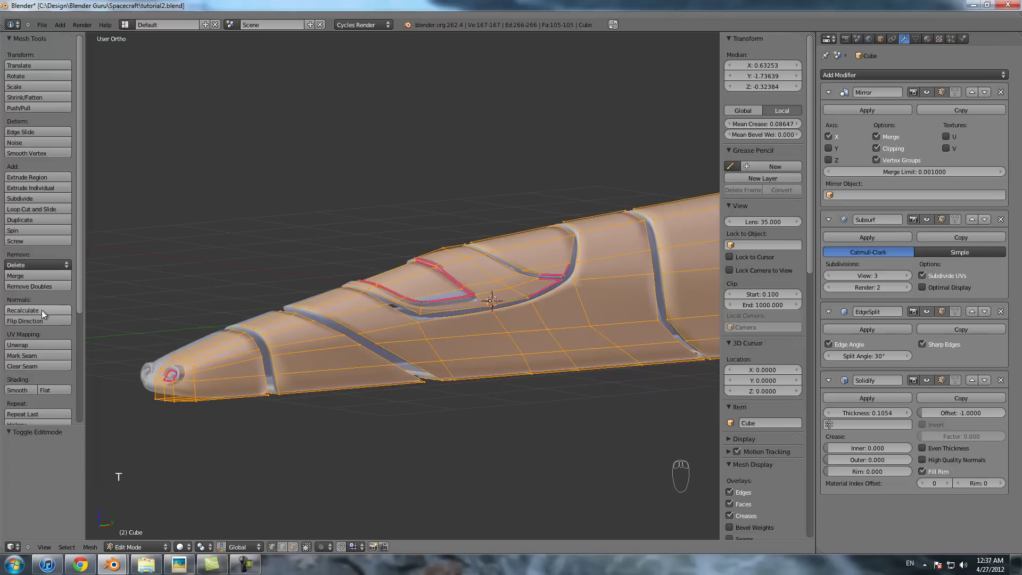
pyautogui.press('t')
pyautogui.press('Tab')
# - Reduce the Solidify thickness to 0.08448 and inspect the seams around the canopy
pyautogui.moveTo(502, 282)
pyautogui.mouseDown(button='middle')
pyautogui.moveTo(433, 301)
pyautogui.moveTo(375, 289)
pyautogui.moveTo(400, 302)
pyautogui.mouseUp(button='middle')
pyautogui.keyDown('shift'); pyautogui.moveTo(459, 303); pyautogui.dragTo(261, 320, button='middle'); pyautogui.keyUp('shift')
pyautogui.click(877, 413)
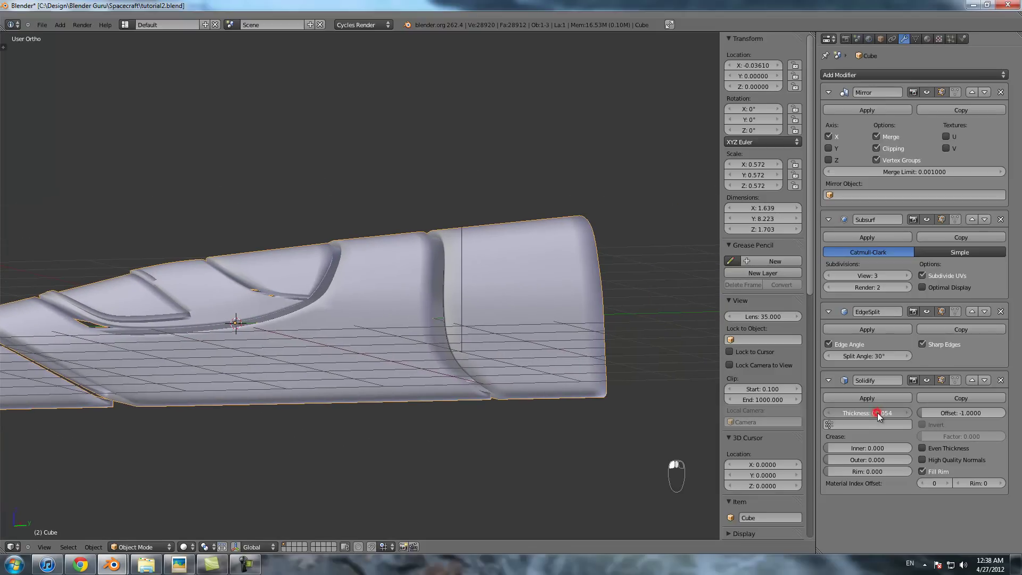
pyautogui.moveTo(870, 412); pyautogui.dragTo(863, 412)
pyautogui.moveTo(391, 245); pyautogui.dragTo(406, 273, button='middle')
pyautogui.scroll(4, 433, 262)
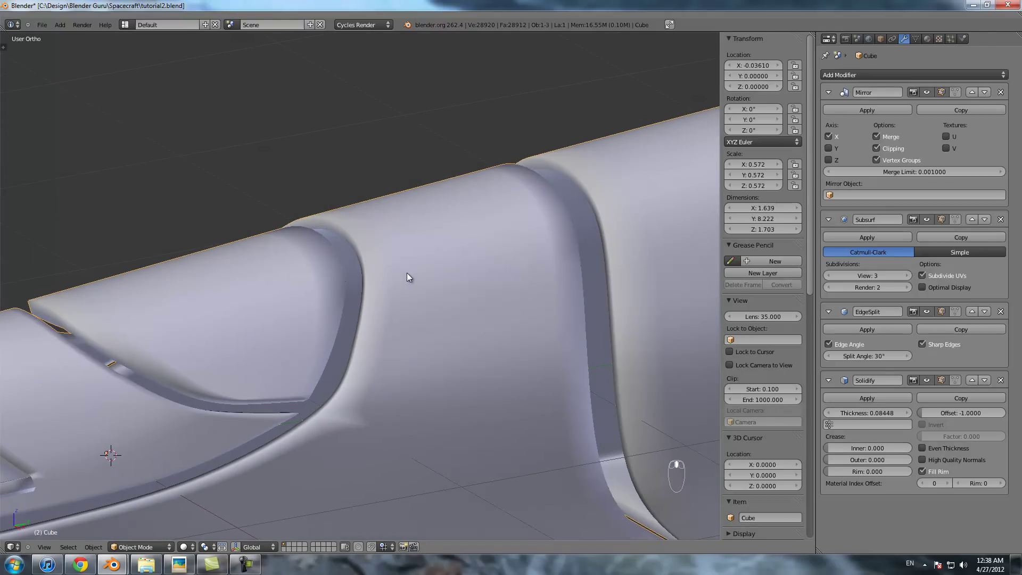
# - Set the Solidify thickness to 0.1
pyautogui.moveTo(885, 416); pyautogui.dragTo(891, 415)
pyautogui.click(877, 410)
pyautogui.write('0.1')
pyautogui.press('Return')
pyautogui.moveTo(398, 409); pyautogui.dragTo(461, 300, button='middle')
pyautogui.scroll(-8, 432, 298)
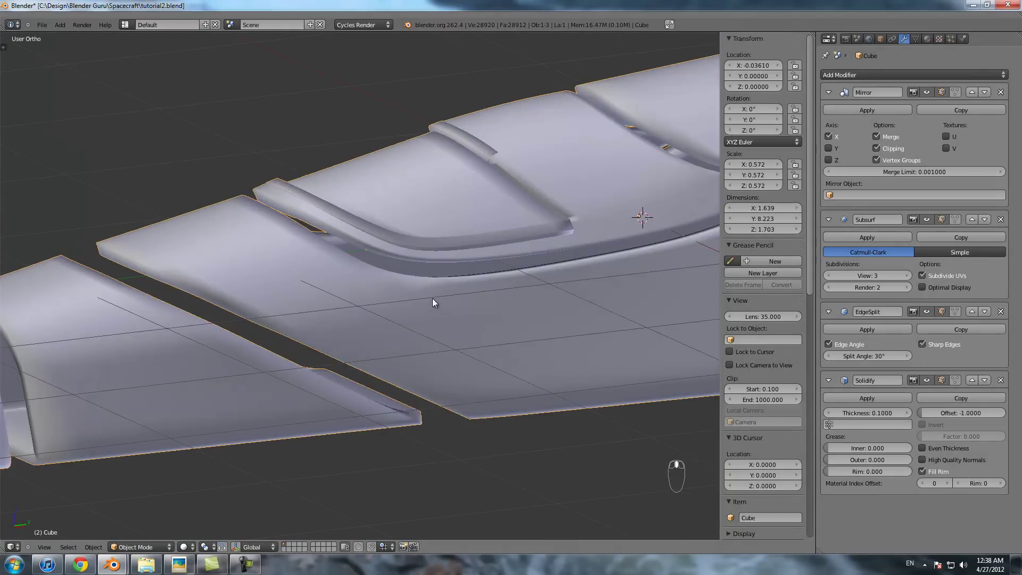
pyautogui.scroll(4, 497, 311)
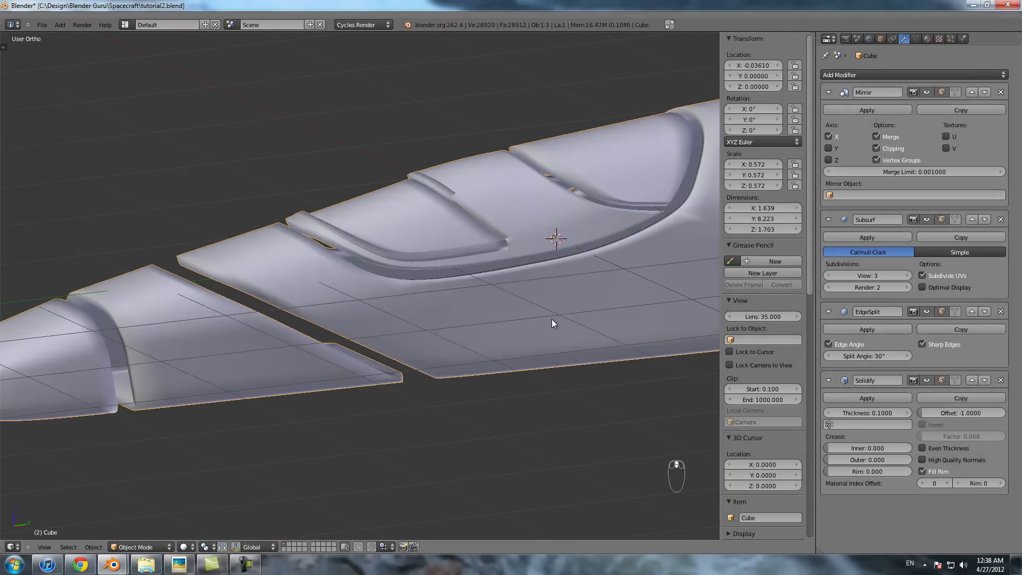
pyautogui.moveTo(877, 412)
pyautogui.mouseDown()
pyautogui.moveTo(903, 410)
pyautogui.moveTo(882, 411)
pyautogui.mouseUp()
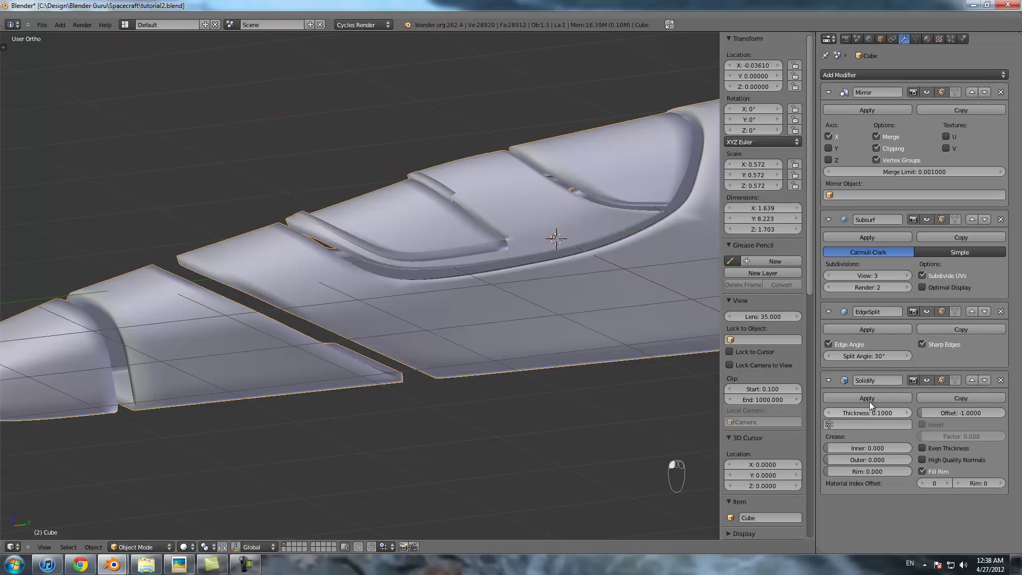
# - Examine the thickened hull panels and seams from the outside and through the fuselage's open rear end
pyautogui.scroll(-6, 347, 283)
pyautogui.moveTo(394, 285); pyautogui.dragTo(439, 248, button='middle')
pyautogui.scroll(4, 398, 327)
pyautogui.scroll(5, 398, 327)
pyautogui.scroll(-3, 407, 324)
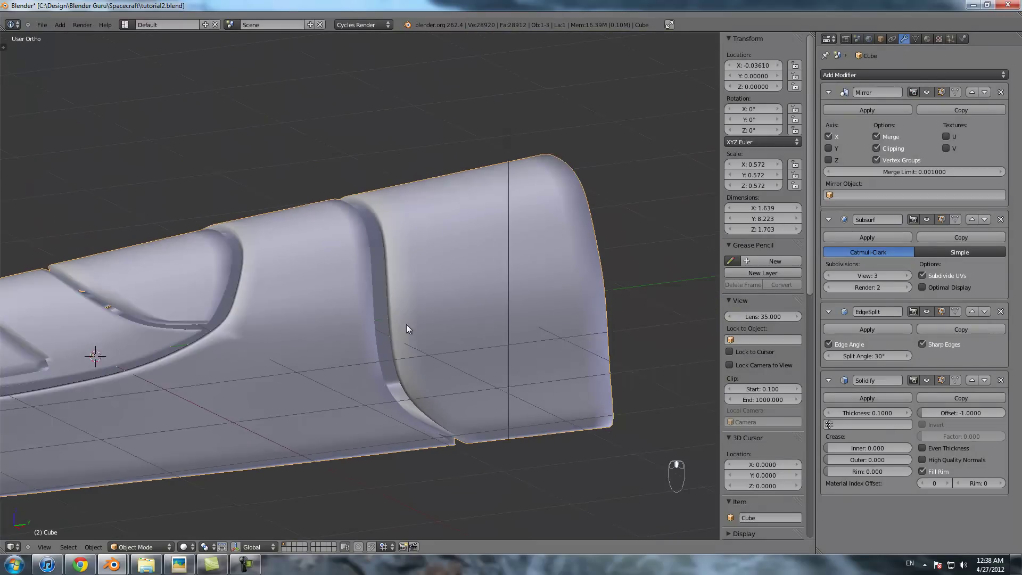
pyautogui.moveTo(404, 266); pyautogui.dragTo(290, 270, button='middle')
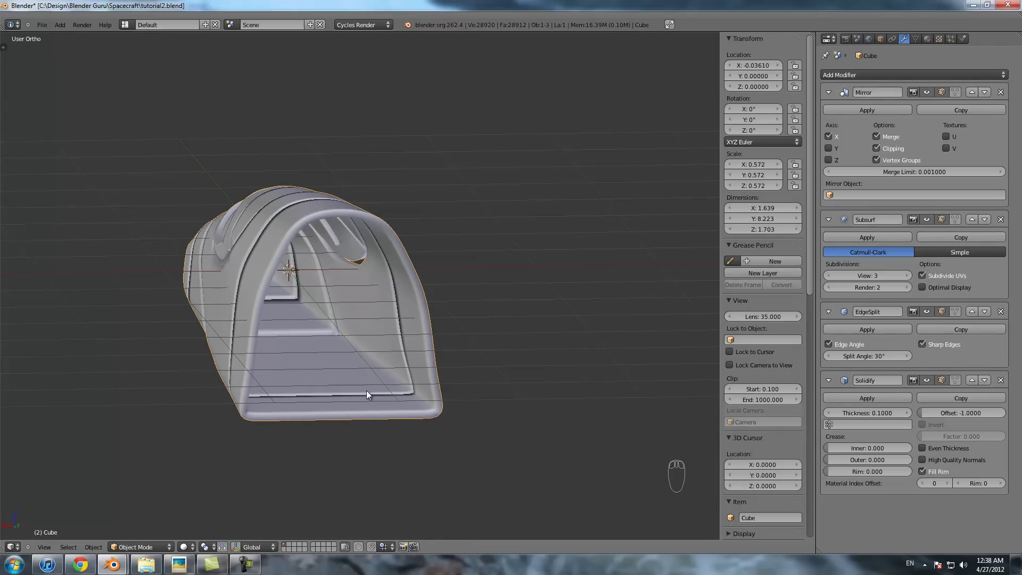
pyautogui.moveTo(280, 275); pyautogui.dragTo(356, 238, button='middle')
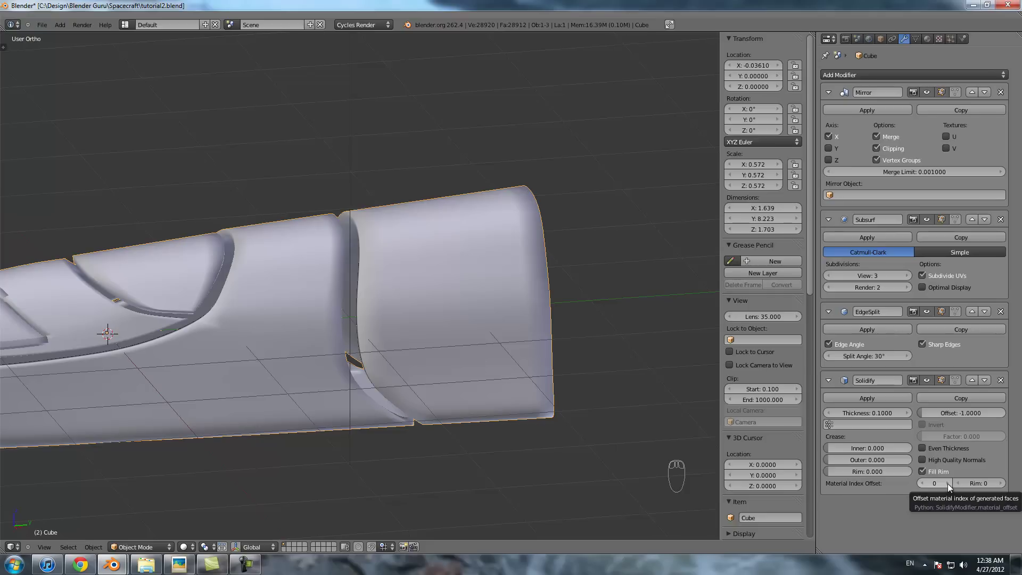
# - Rename the fuselage's existing material as Exterior
pyautogui.press('z')
pyautogui.press('z')
pyautogui.click(927, 39)
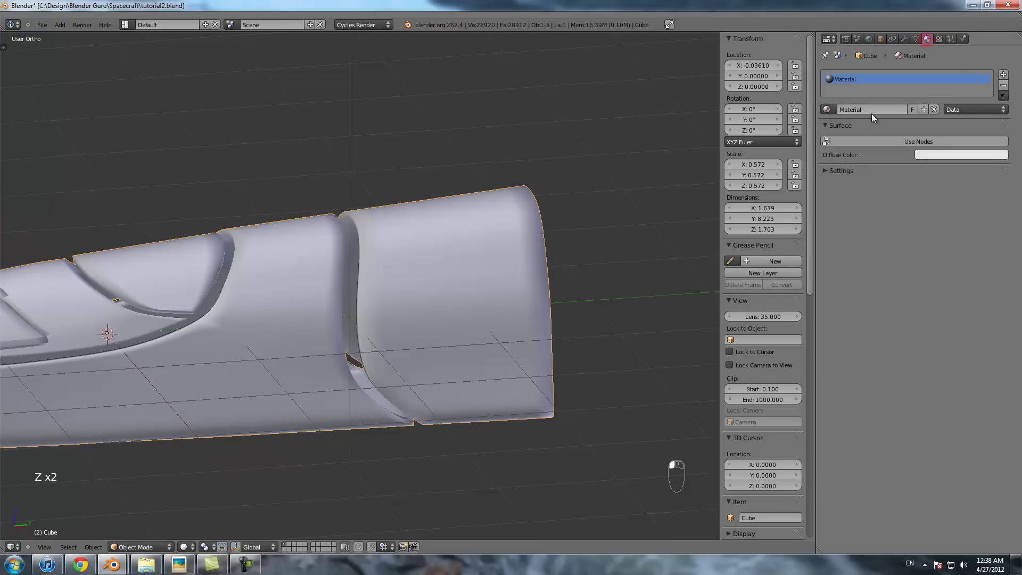
pyautogui.click(863, 109)
pyautogui.write('Exterior')
pyautogui.press('Return')
# - Add a second material to the fuselage and name it "inside faces"
pyautogui.click(1003, 74)
pyautogui.click(857, 110)
pyautogui.click(884, 111)
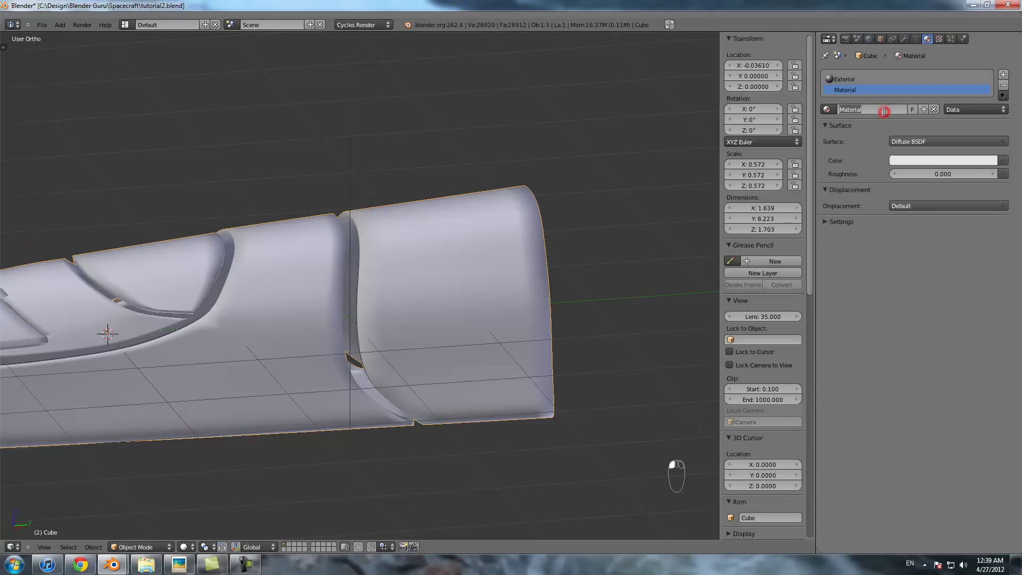
pyautogui.write('rim')
pyautogui.press('Return')
pyautogui.write('inside faces')
pyautogui.press('Return')
# - Set the viewport color of the inside faces material to bright pink
pyautogui.click(840, 221)
pyautogui.click(873, 246)
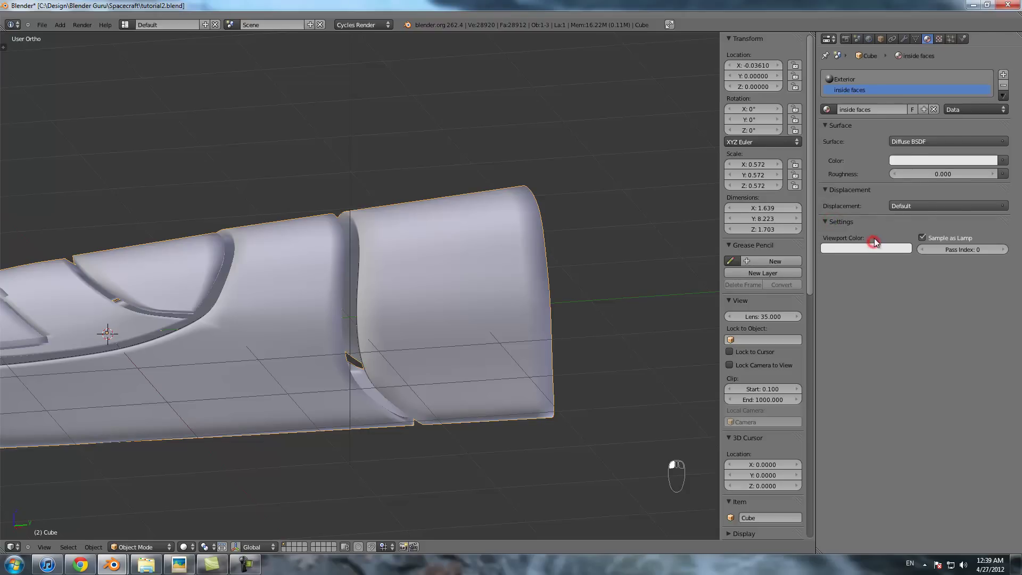
pyautogui.moveTo(870, 161); pyautogui.dragTo(874, 184)
# - Set the Solidify modifier's material index offset to 1 so the inner shell uses the second material
pyautogui.scroll(-3, 579, 310)
pyautogui.moveTo(548, 313); pyautogui.dragTo(469, 320, button='middle')
pyautogui.click(904, 39)
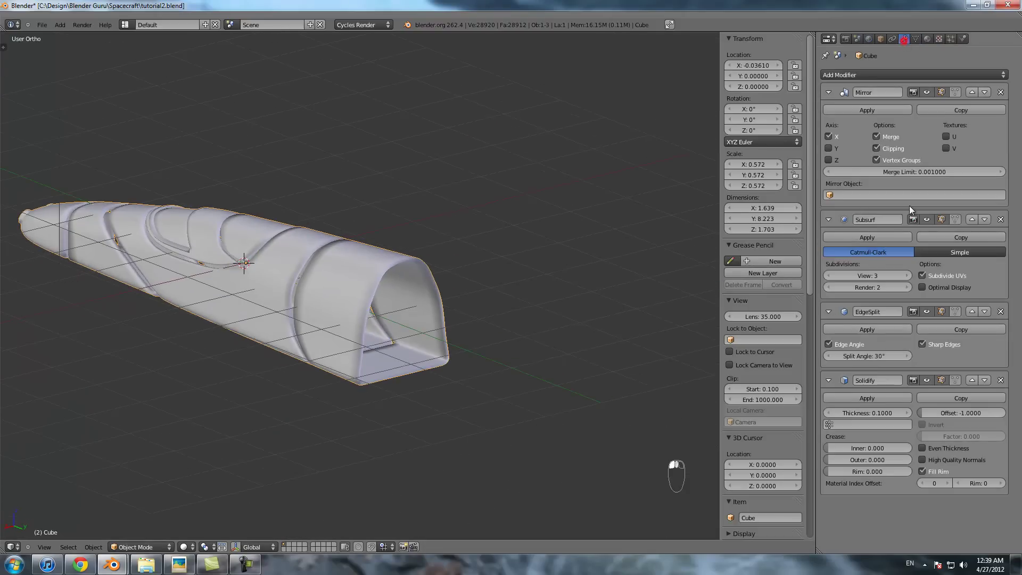
pyautogui.click(947, 484)
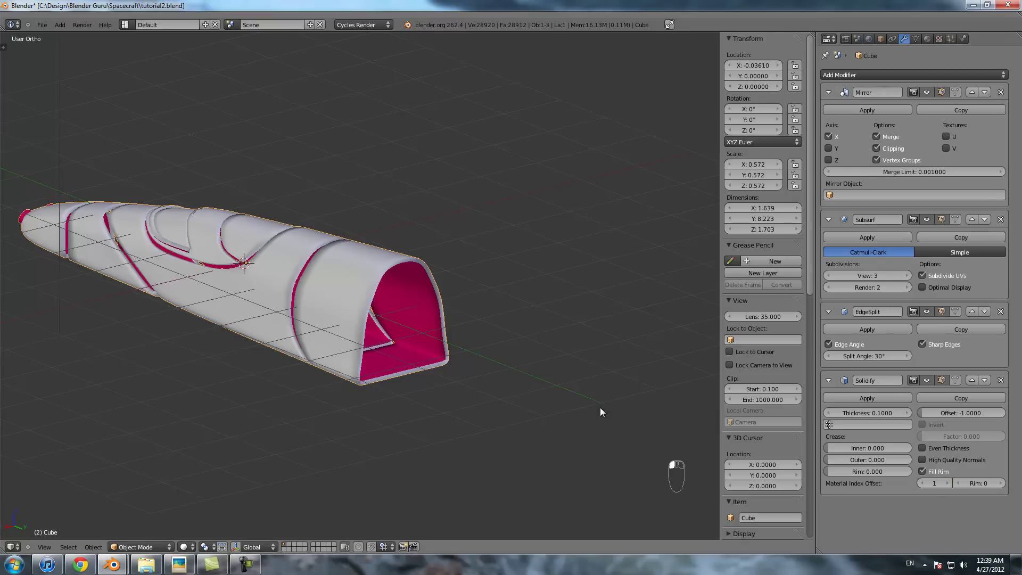
# - Examine the pink inner shell through the fuselage's open rear end
pyautogui.click(927, 39)
pyautogui.moveTo(536, 289); pyautogui.dragTo(312, 347, button='middle')
pyautogui.scroll(3, 312, 347)
pyautogui.moveTo(334, 281); pyautogui.dragTo(331, 321, button='middle')
pyautogui.scroll(-8, 470, 288)
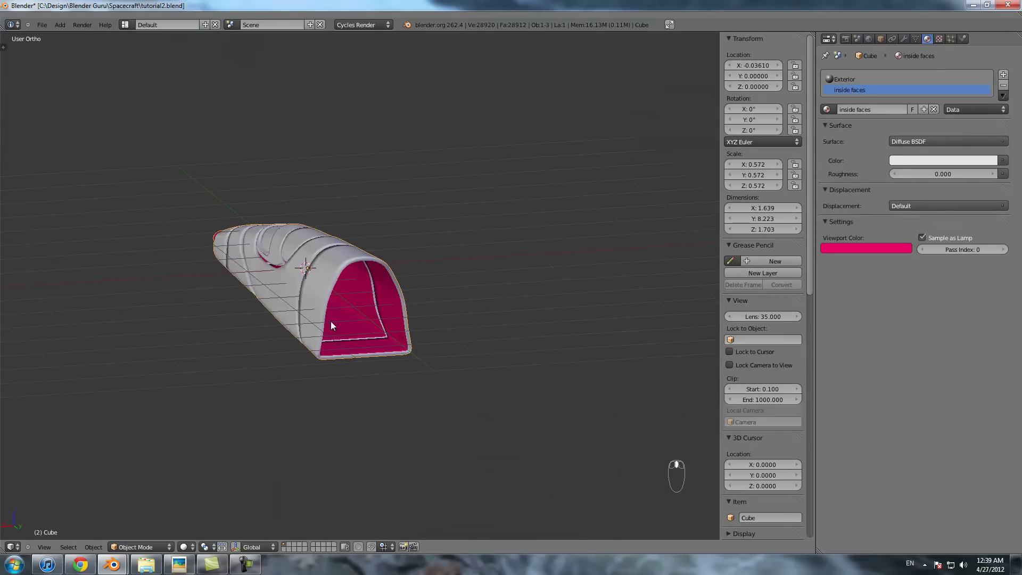
pyautogui.scroll(4, 356, 328)
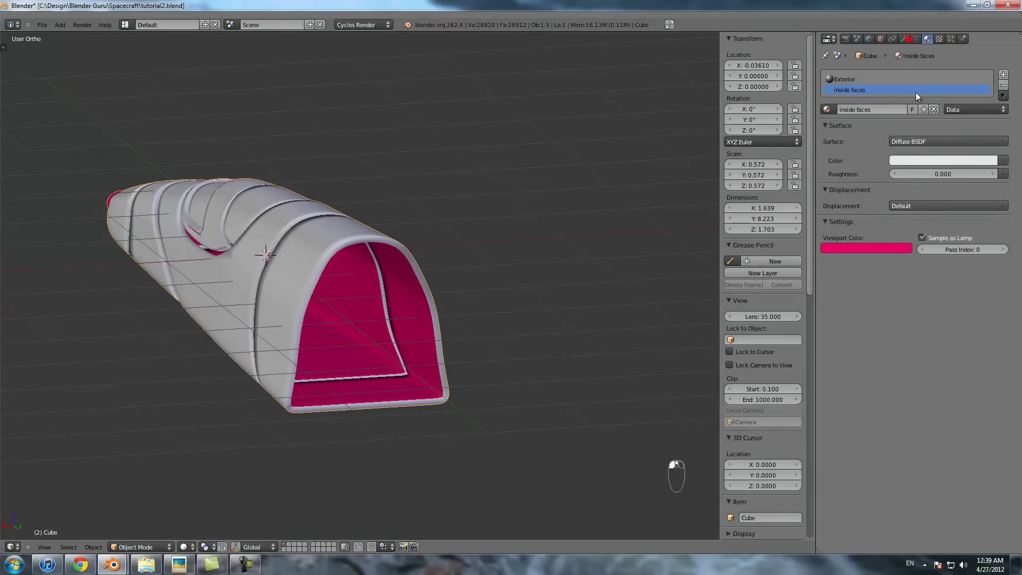
# - Try to select the faces that use the inside faces material in Edit Mode
pyautogui.click(907, 39)
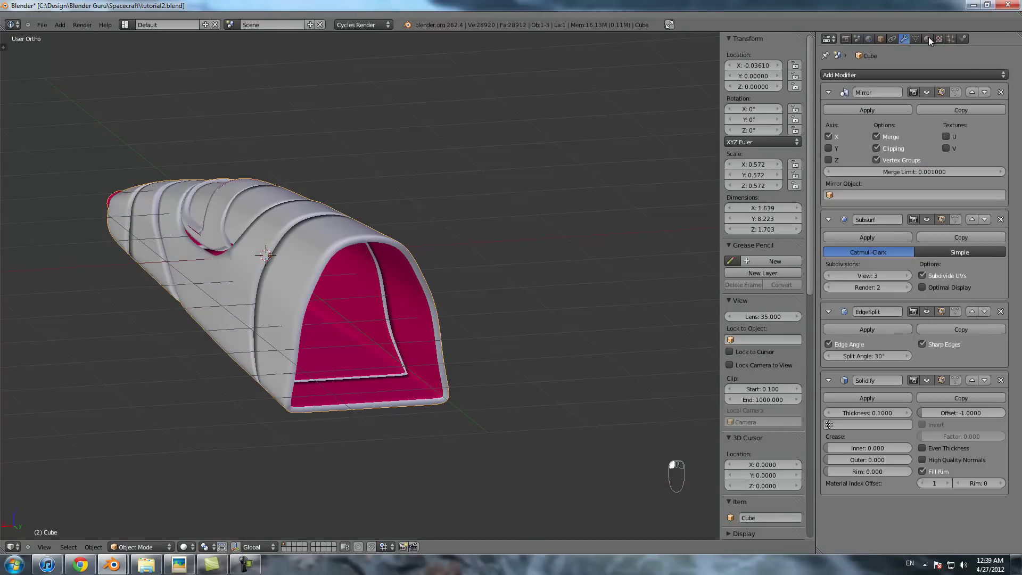
pyautogui.click(927, 38)
pyautogui.press('Tab')
pyautogui.press('a')
pyautogui.press('a')
pyautogui.press('a')
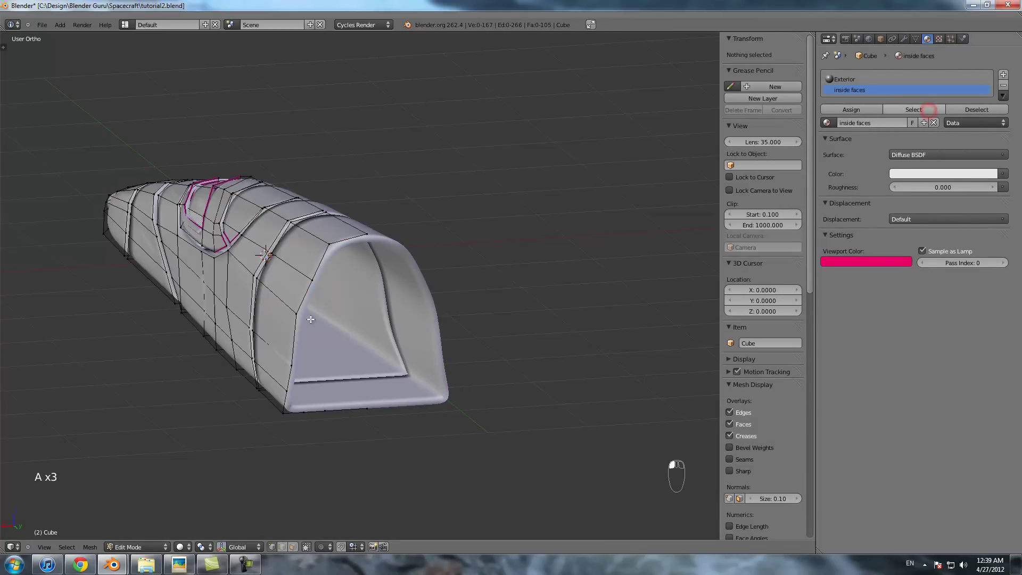
pyautogui.press('Tab')
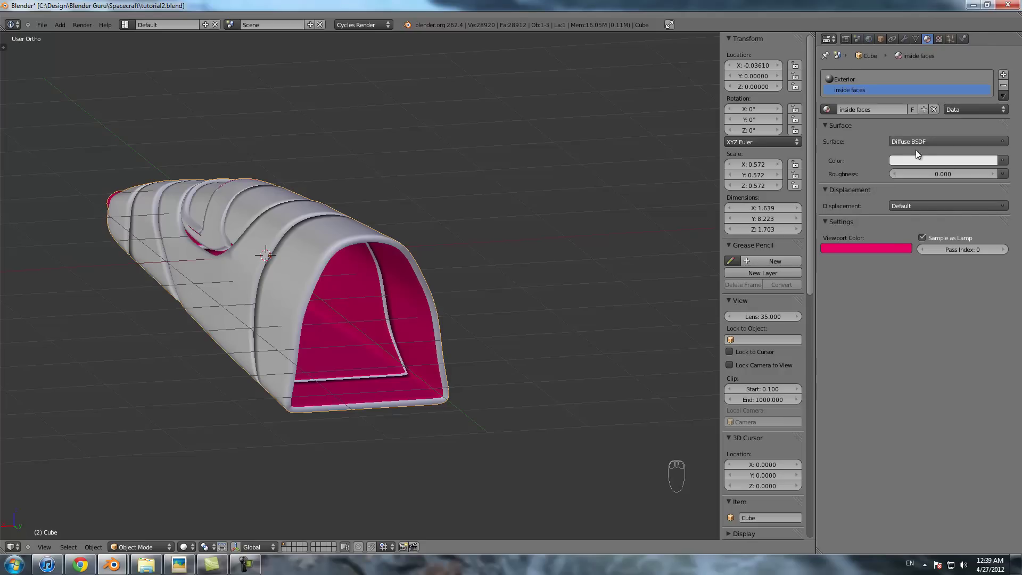
# - Compare the fuselage's editable base mesh with its solidified panels from the side and rear
pyautogui.moveTo(311, 243); pyautogui.dragTo(434, 247, button='middle')
pyautogui.scroll(-3, 435, 247)
pyautogui.keyDown('shift'); pyautogui.moveTo(343, 293); pyautogui.dragTo(390, 280, button='middle'); pyautogui.keyUp('shift')
pyautogui.scroll(3, 510, 282)
pyautogui.press('Tab')
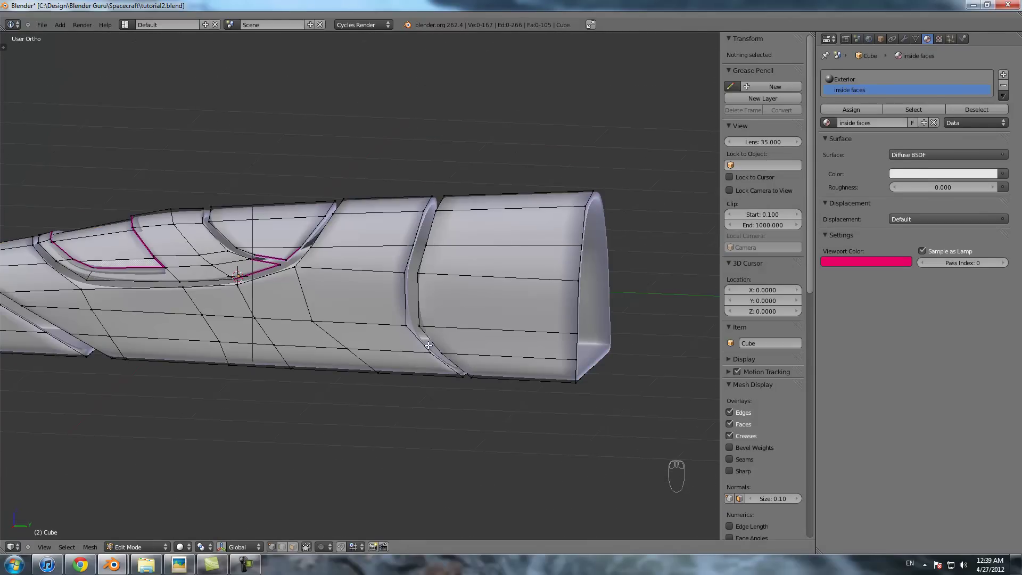
pyautogui.moveTo(419, 310); pyautogui.dragTo(473, 324, button='middle')
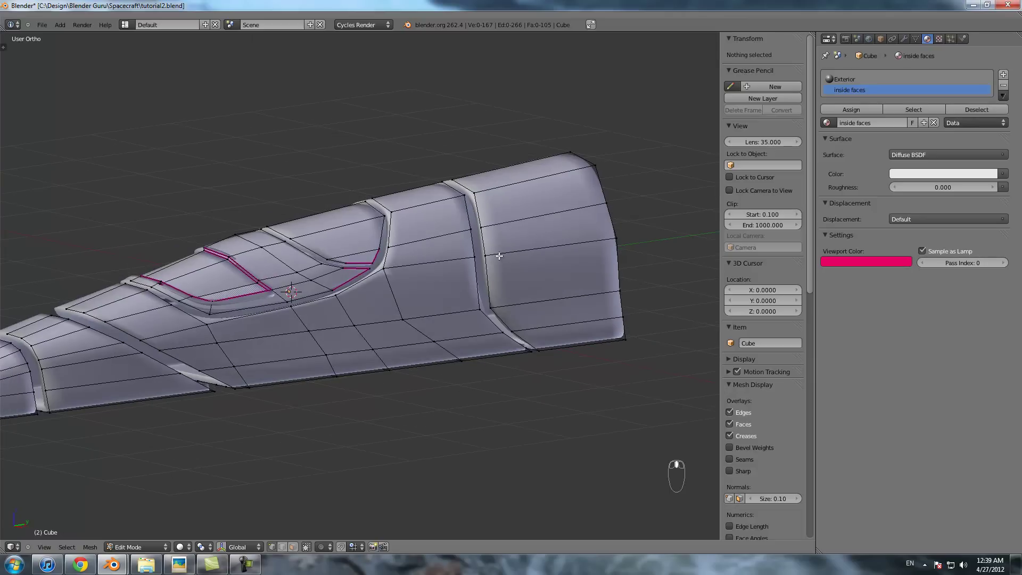
pyautogui.moveTo(509, 276); pyautogui.dragTo(464, 285, button='middle')
pyautogui.moveTo(257, 313); pyautogui.dragTo(344, 323, button='middle')
pyautogui.scroll(4, 544, 307)
pyautogui.moveTo(480, 264)
pyautogui.mouseDown(button='middle')
pyautogui.moveTo(492, 263)
pyautogui.moveTo(400, 266)
pyautogui.moveTo(475, 251)
pyautogui.mouseUp(button='middle')
pyautogui.press('Tab')
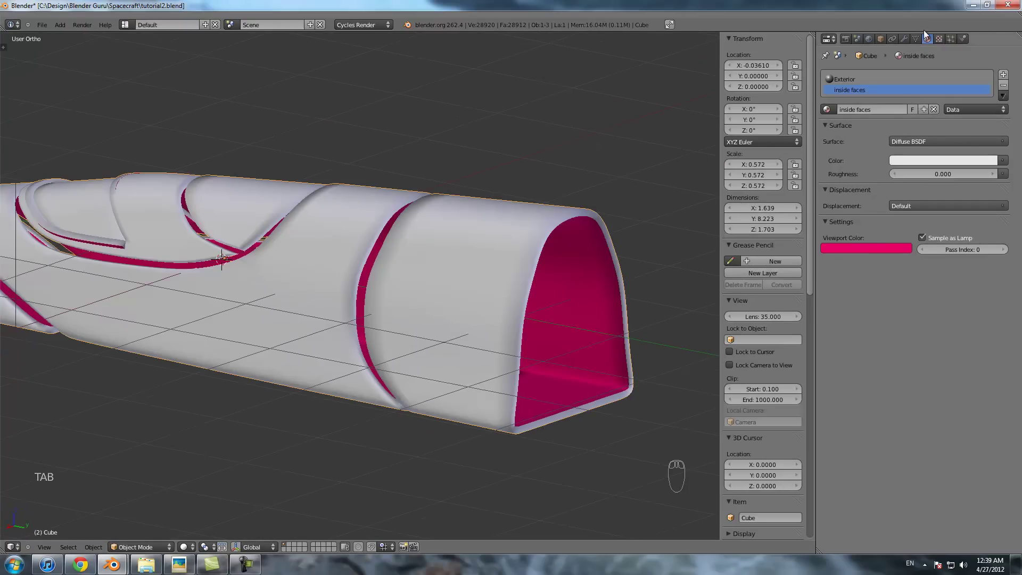
# - Return to the fuselage's modifier settings and save the file
pyautogui.click(894, 39)
pyautogui.click(904, 39)
pyautogui.hotkey('ctrl', 's')
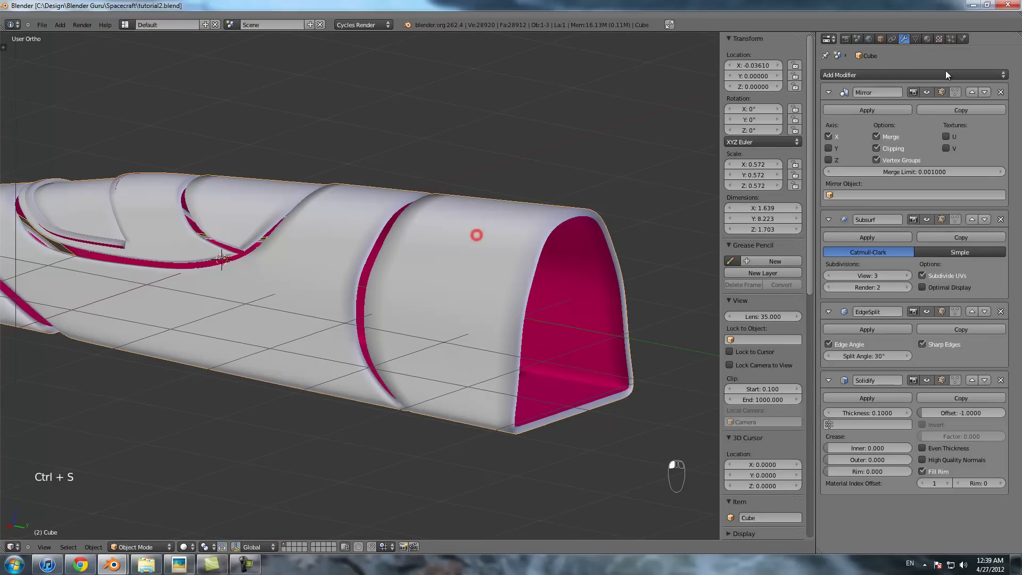
# - Duplicate the fuselage in place and move the copy to the last layer
pyautogui.scroll(-5, 468, 352)
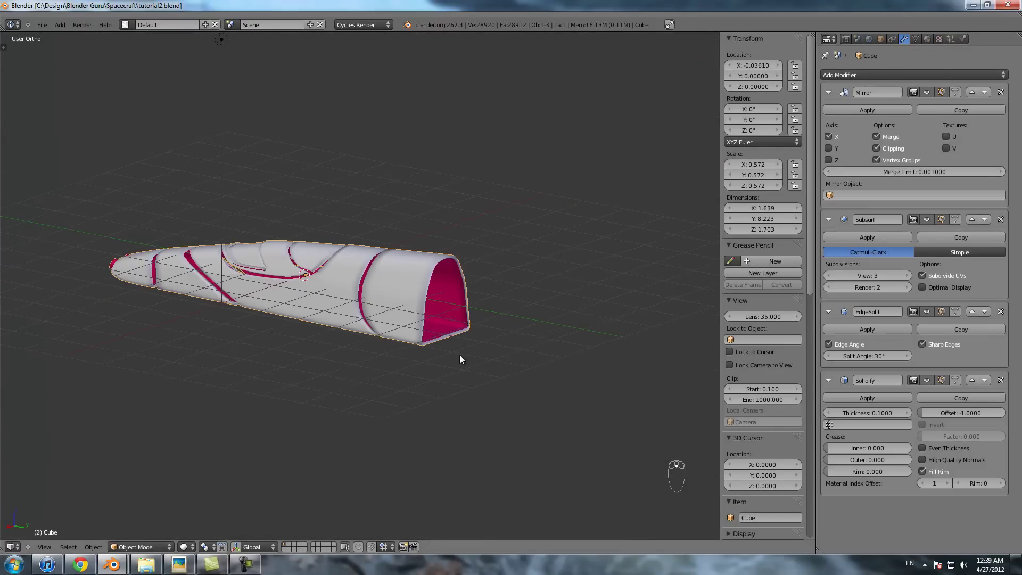
pyautogui.hotkey('shift', 'd')
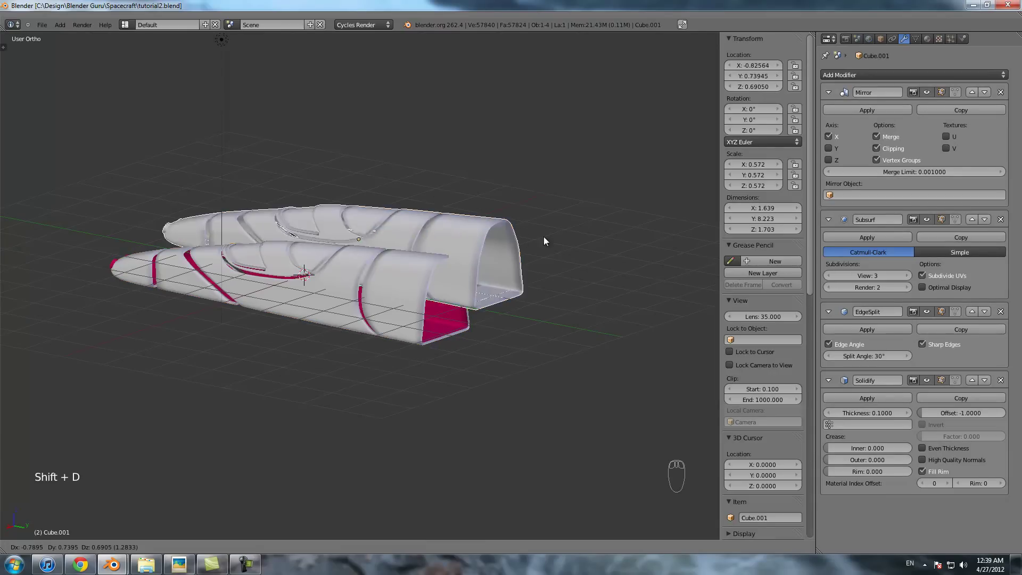
pyautogui.rightClick(567, 210)
pyautogui.press('m')
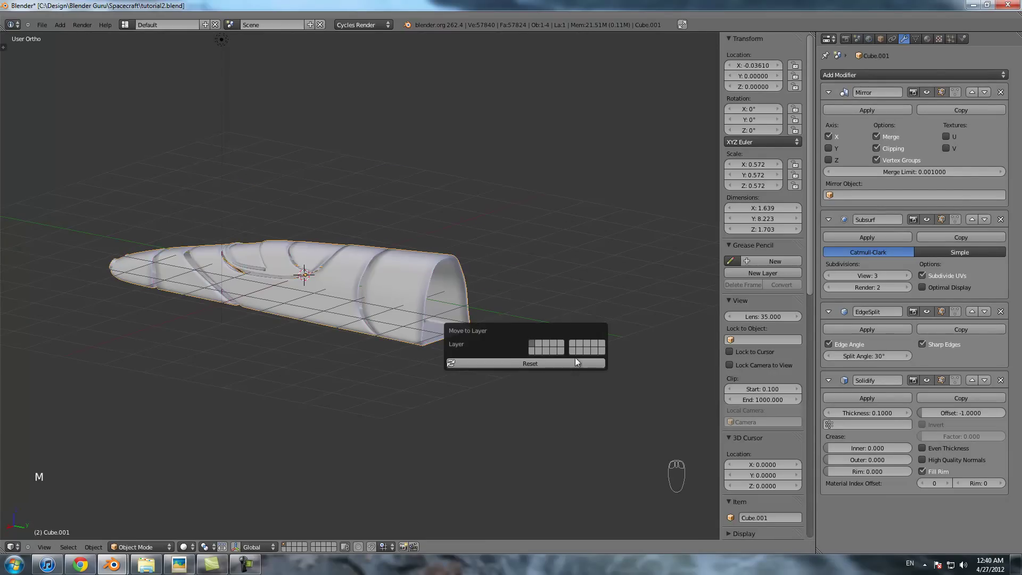
pyautogui.click(602, 350)
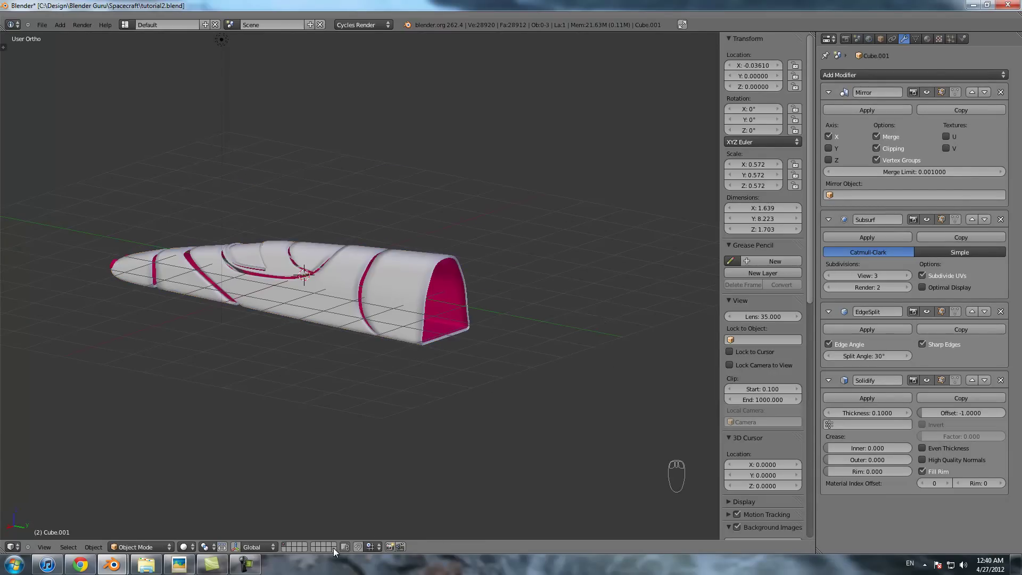
# - Select the original fuselage on the first layer and apply its Solidify modifier
pyautogui.click(286, 548)
pyautogui.rightClick(455, 314)
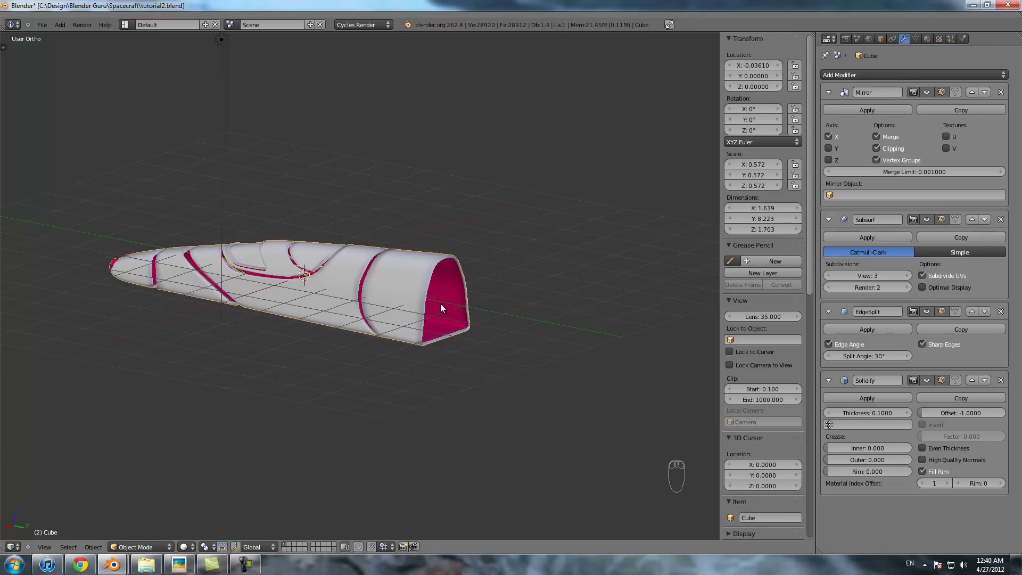
pyautogui.scroll(3, 440, 303)
pyautogui.press('Tab')
pyautogui.press('Tab')
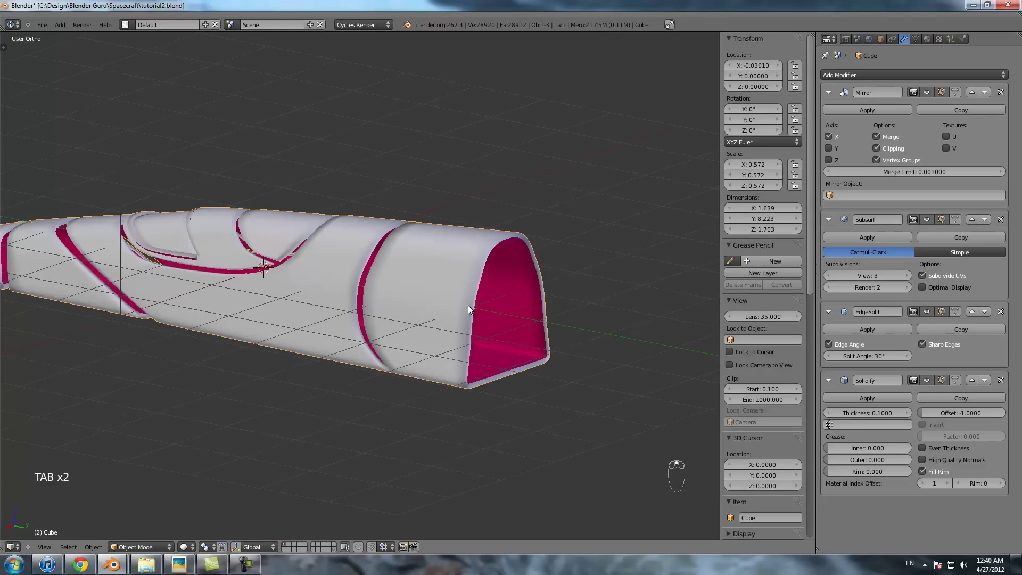
pyautogui.click(871, 397)
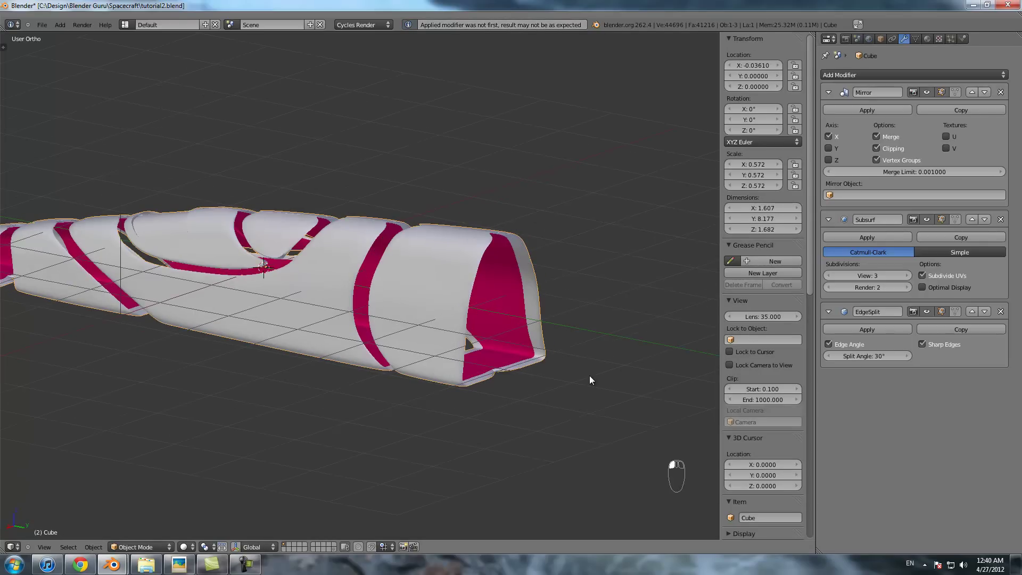
# - Inspect the narrow face along the rear panel's mirror centre line by selecting its corner vertices
pyautogui.moveTo(517, 356); pyautogui.dragTo(517, 250, button='middle')
pyautogui.press('Tab')
pyautogui.rightClick(440, 204)
pyautogui.keyDown('shift'); pyautogui.rightClick(442, 197); pyautogui.keyUp('shift')
pyautogui.keyDown('shift'); pyautogui.rightClick(546, 161); pyautogui.keyUp('shift')
pyautogui.keyDown('shift'); pyautogui.rightClick(547, 162); pyautogui.keyUp('shift')
pyautogui.moveTo(546, 161); pyautogui.dragTo(534, 225, button='middle')
pyautogui.press('z')
pyautogui.keyDown('shift'); pyautogui.rightClick(571, 201); pyautogui.keyUp('shift')
pyautogui.keyDown('shift'); pyautogui.rightClick(573, 192); pyautogui.keyUp('shift')
pyautogui.press('z')
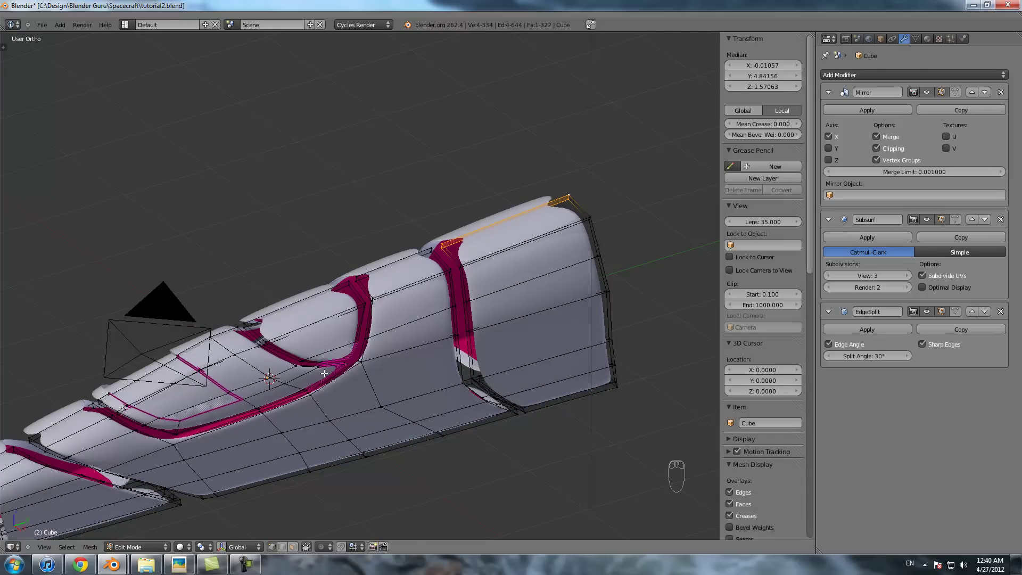
pyautogui.press('Tab')
pyautogui.scroll(-3, 301, 364)
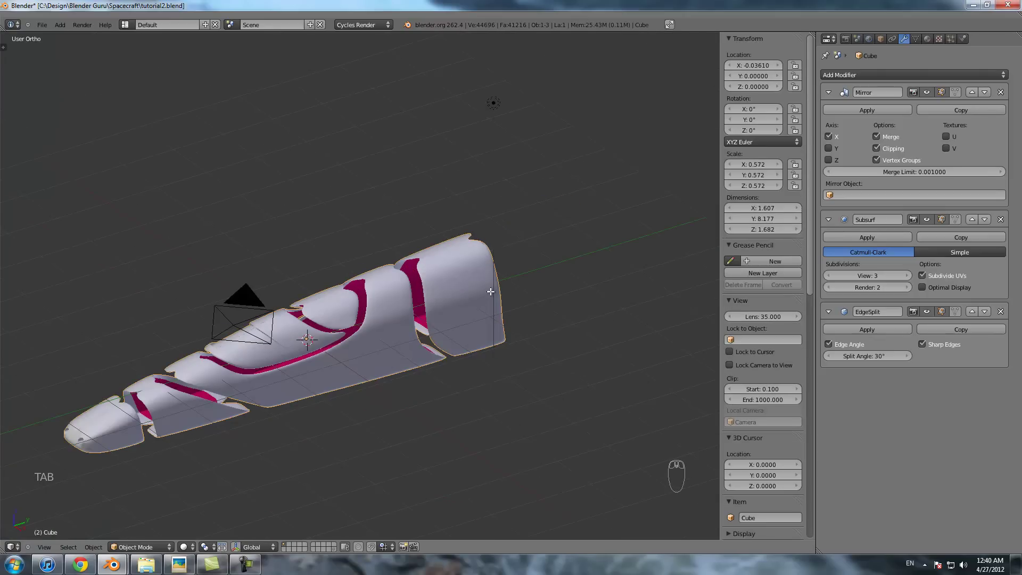
# - Select all faces that use the inside faces material and delete them
pyautogui.press('Tab')
pyautogui.press('a')
pyautogui.press('a')
pyautogui.press('a')
pyautogui.press('a')
pyautogui.press('a')
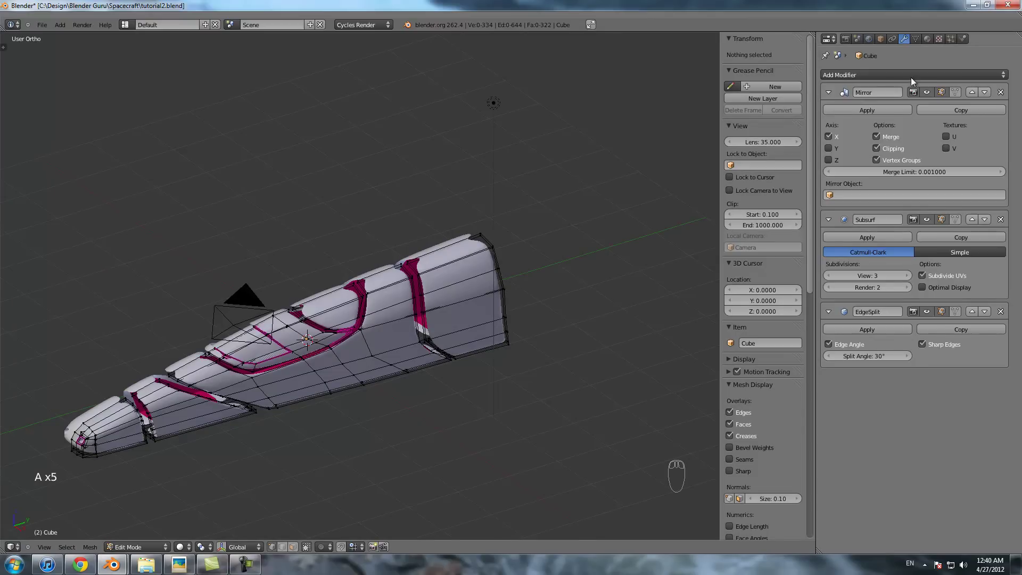
pyautogui.click(926, 40)
pyautogui.click(846, 81)
pyautogui.click(849, 89)
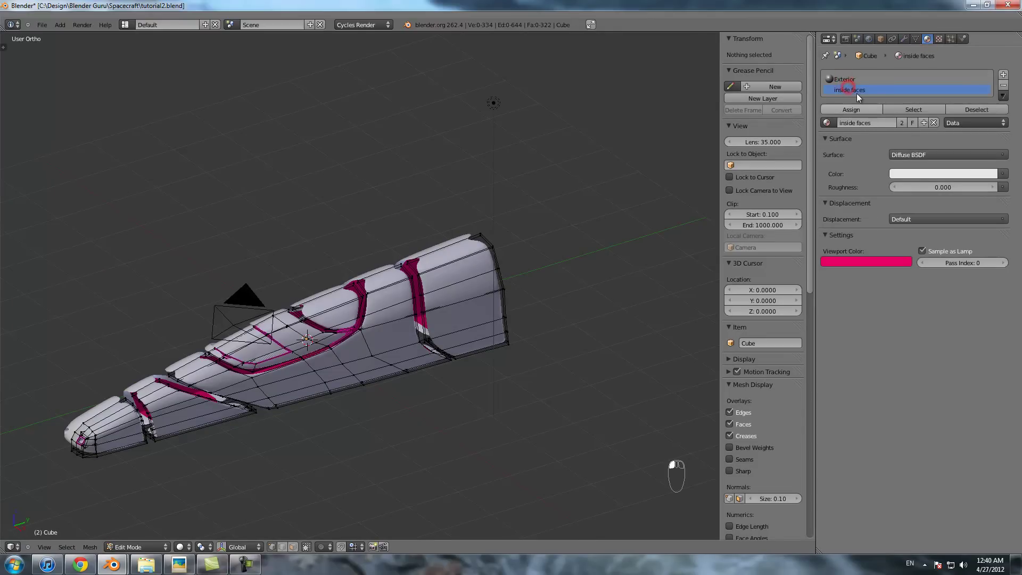
pyautogui.click(913, 109)
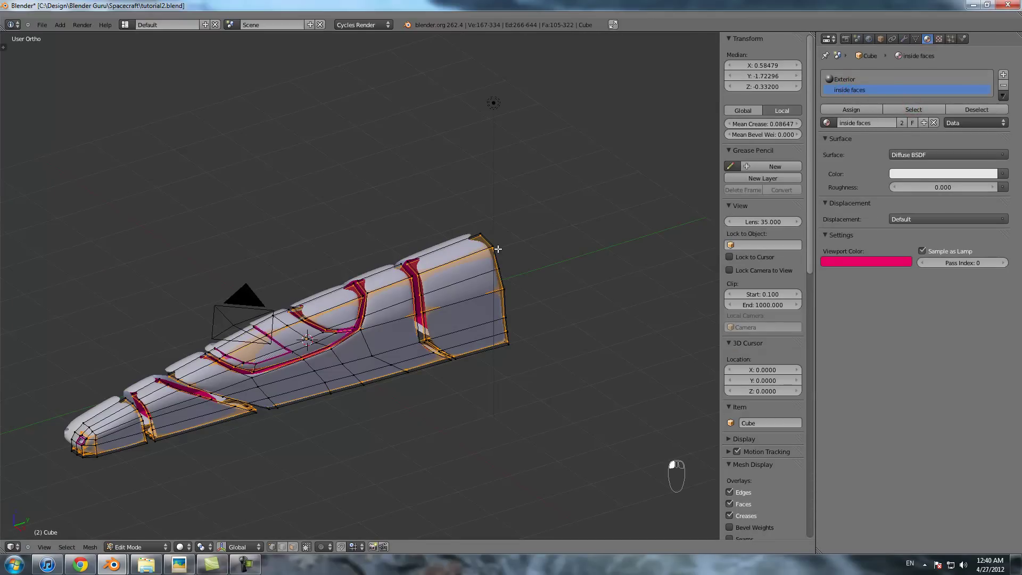
pyautogui.press('x')
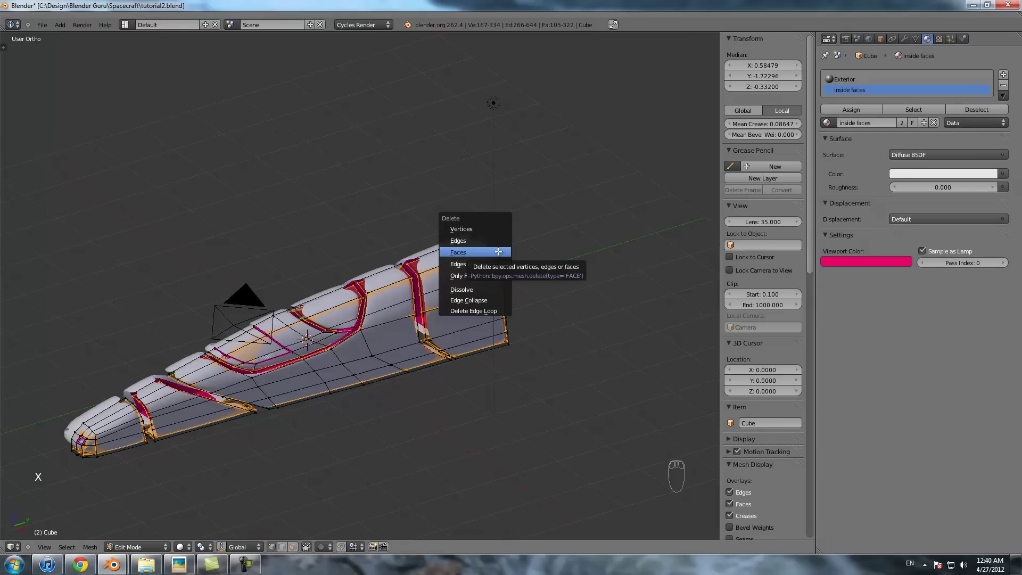
pyautogui.click(497, 252)
# - Examine the panel edges and seams along the top of the fuselage
pyautogui.scroll(2, 499, 252)
pyautogui.scroll(-2, 499, 253)
pyautogui.moveTo(421, 302); pyautogui.dragTo(362, 296, button='middle')
pyautogui.press('Tab')
pyautogui.moveTo(290, 292); pyautogui.dragTo(396, 328, button='middle')
pyautogui.scroll(5, 406, 308)
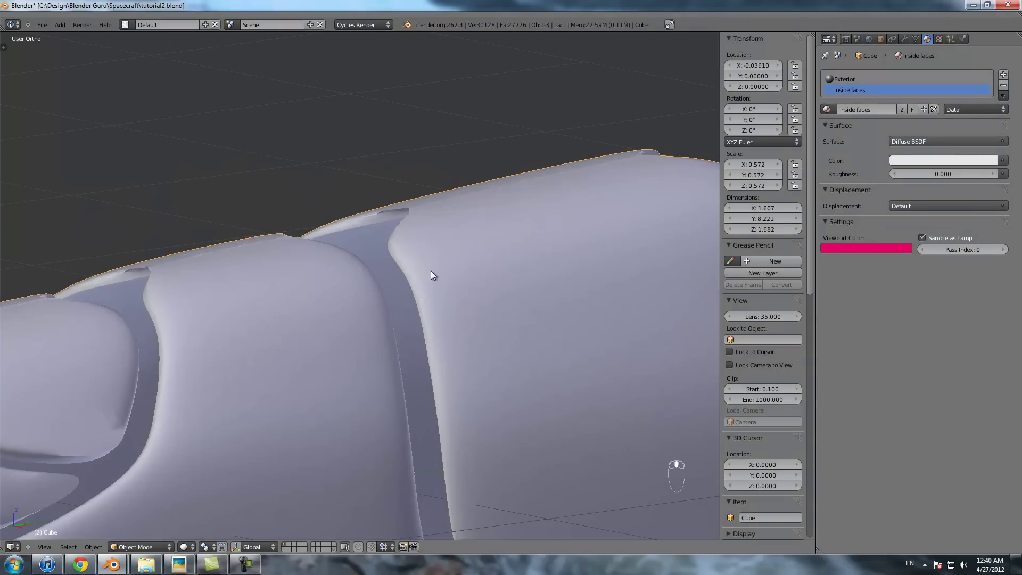
pyautogui.scroll(-3, 417, 283)
pyautogui.moveTo(416, 283); pyautogui.dragTo(436, 288, button='middle')
# - Delete the inner edge that runs along the rear panel's mirror centre line
pyautogui.press('Tab')
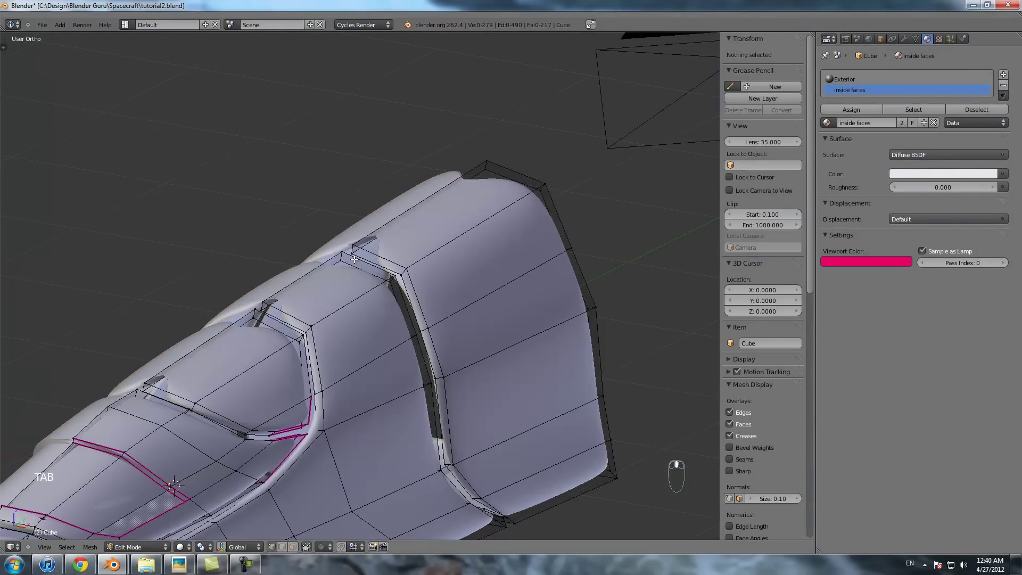
pyautogui.press('z')
pyautogui.keyDown('shift'); pyautogui.rightClick(490, 174); pyautogui.keyUp('shift')
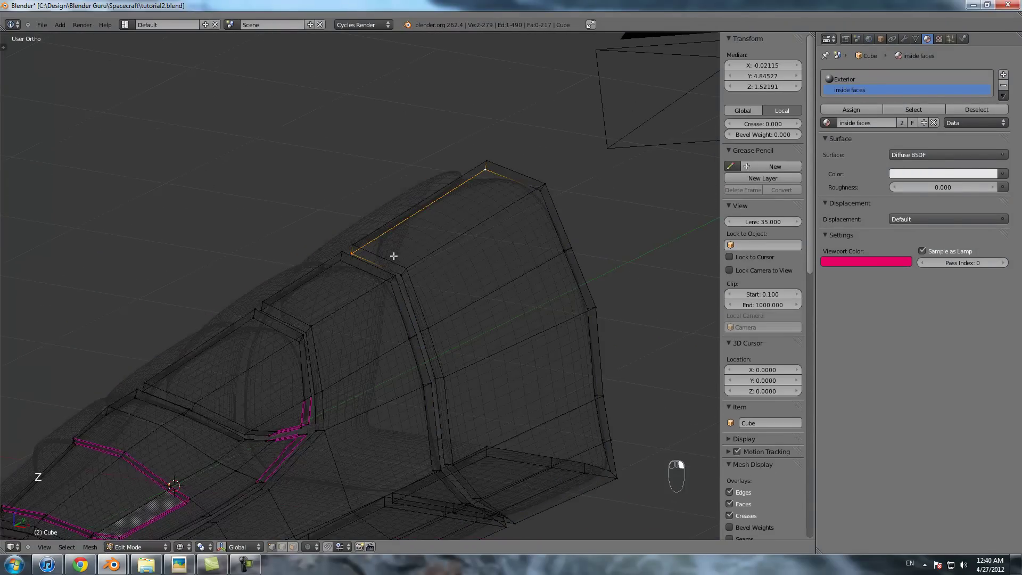
pyautogui.press('z')
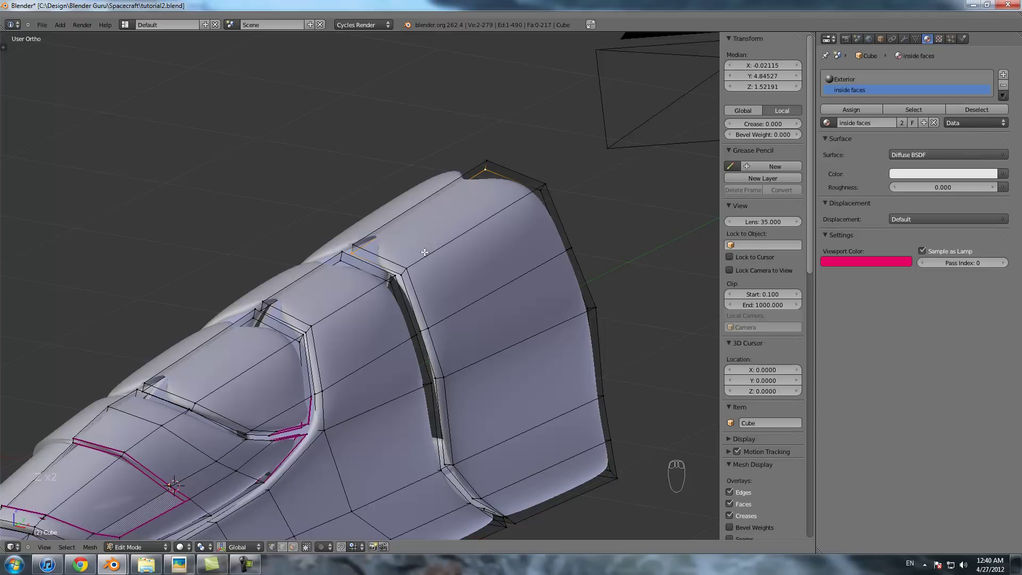
pyautogui.press('x')
pyautogui.click(422, 236)
# - Delete the inner centre-line edge of the second panel from the rear
pyautogui.rightClick(285, 304)
pyautogui.rightClick(338, 263)
pyautogui.press('x')
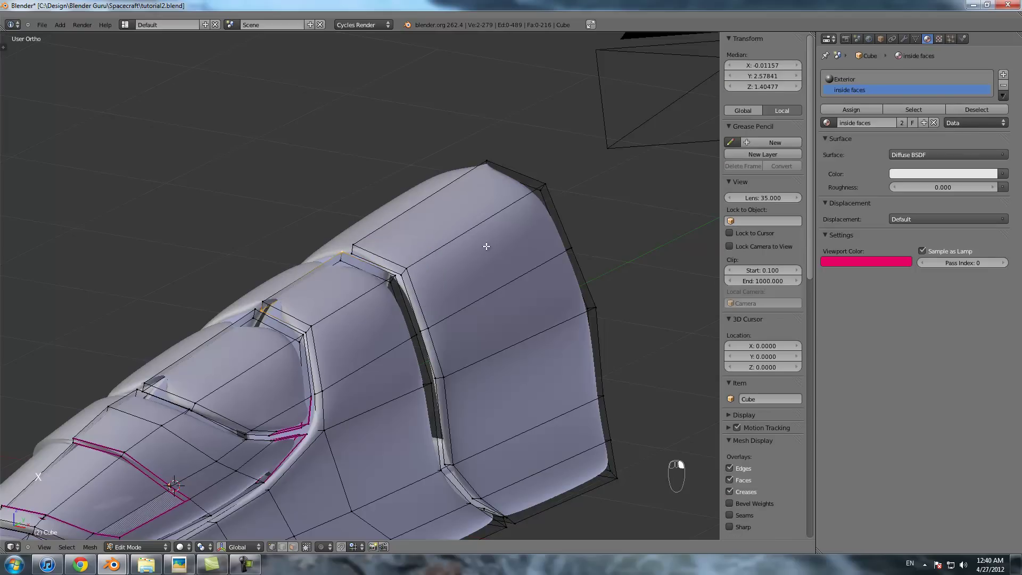
pyautogui.press('z')
pyautogui.rightClick(340, 265)
pyautogui.keyDown('shift'); pyautogui.rightClick(267, 312); pyautogui.keyUp('shift')
pyautogui.press('x')
pyautogui.click(266, 314)
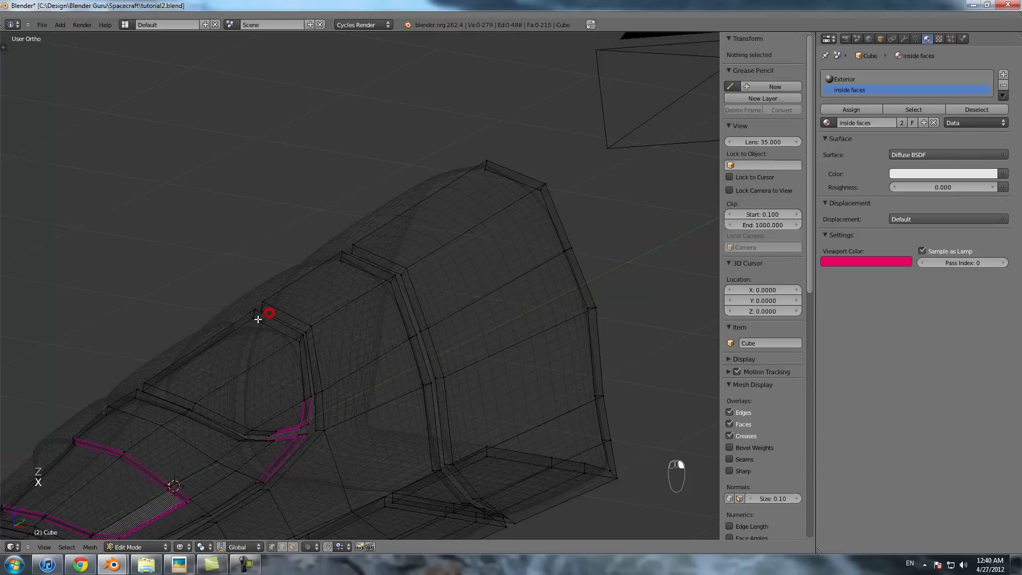
# - Delete the inner centre-line edge of the rounded third panel, just behind the canopy section
pyautogui.rightClick(257, 319)
pyautogui.keyDown('shift'); pyautogui.moveTo(220, 339); pyautogui.dragTo(394, 272, button='middle'); pyautogui.keyUp('shift')
pyautogui.rightClick(331, 326)
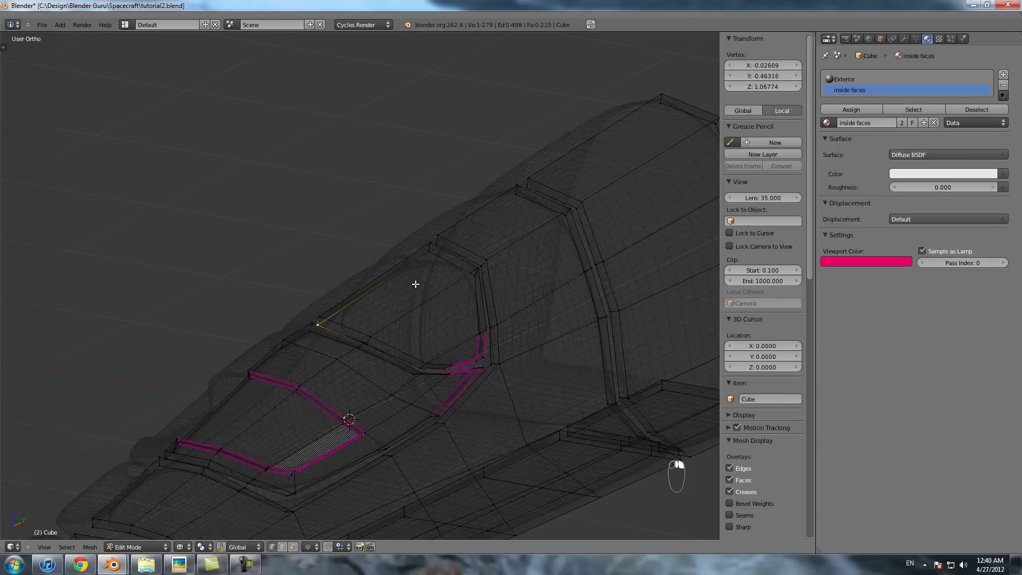
pyautogui.keyDown('shift'); pyautogui.rightClick(423, 264); pyautogui.keyUp('shift')
pyautogui.press('x')
pyautogui.click(422, 263)
# - Delete the inner centre-line edges of the canopy section, from its rear seam forward past the creased window outline
pyautogui.rightClick(313, 336)
pyautogui.keyDown('shift'); pyautogui.rightClick(288, 346); pyautogui.keyUp('shift')
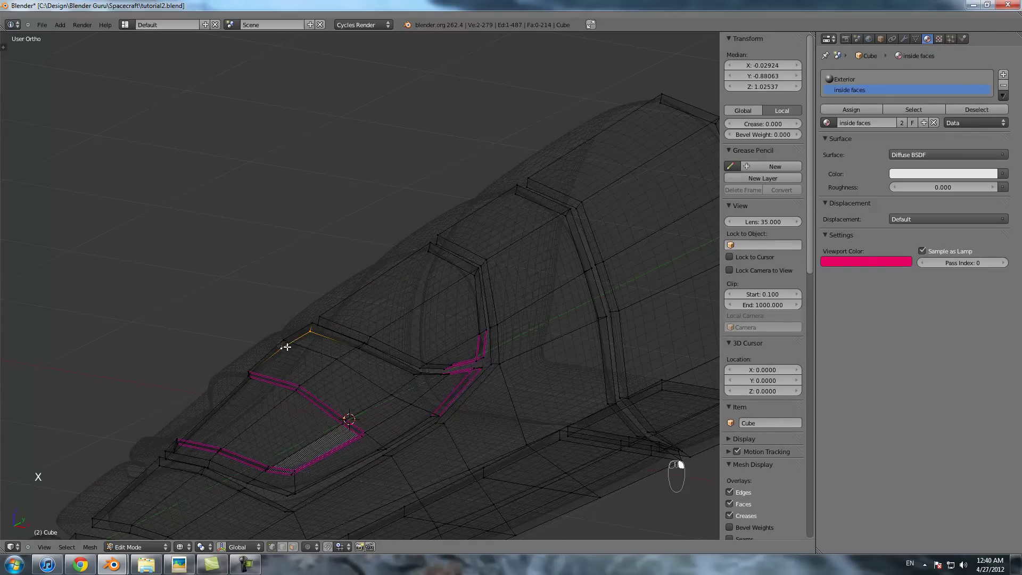
pyautogui.keyDown('shift'); pyautogui.moveTo(293, 376); pyautogui.dragTo(384, 299, button='middle'); pyautogui.keyUp('shift')
pyautogui.scroll(7, 381, 323)
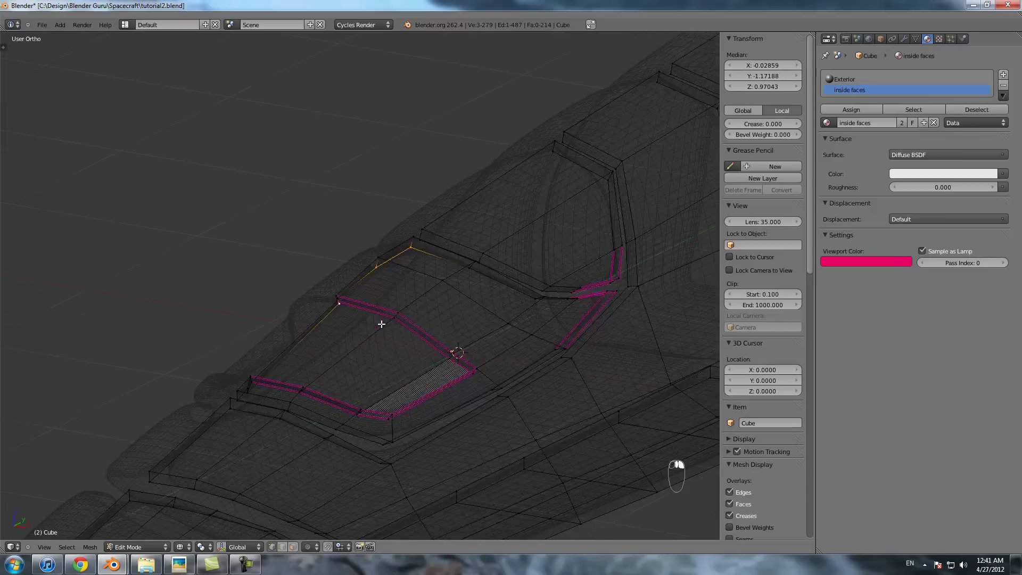
pyautogui.keyDown('shift'); pyautogui.rightClick(303, 338); pyautogui.keyUp('shift')
pyautogui.keyDown('shift'); pyautogui.rightClick(304, 323); pyautogui.keyUp('shift')
pyautogui.press('x')
pyautogui.click(305, 322)
pyautogui.rightClick(309, 337)
pyautogui.keyDown('shift'); pyautogui.rightClick(306, 322); pyautogui.keyUp('shift')
pyautogui.press('x')
pyautogui.click(305, 322)
# - Delete the remaining inner centre-line geometry at the front end of the canopy section
pyautogui.scroll(-3, 318, 357)
pyautogui.scroll(-1, 319, 357)
pyautogui.keyDown('shift'); pyautogui.moveTo(183, 468); pyautogui.dragTo(390, 312, button='middle'); pyautogui.keyUp('shift')
pyautogui.scroll(3, 325, 352)
pyautogui.rightClick(326, 341)
pyautogui.keyDown('shift'); pyautogui.rightClick(324, 350); pyautogui.keyUp('shift')
pyautogui.keyDown('shift'); pyautogui.rightClick(308, 360); pyautogui.keyUp('shift')
pyautogui.press('x')
pyautogui.click(310, 361)
pyautogui.scroll(-3, 319, 357)
# - Delete the two stray inner vertices left on the centre line around the canopy window
pyautogui.rightClick(434, 263)
pyautogui.scroll(2, 360, 326)
pyautogui.rightClick(356, 331)
pyautogui.press('x')
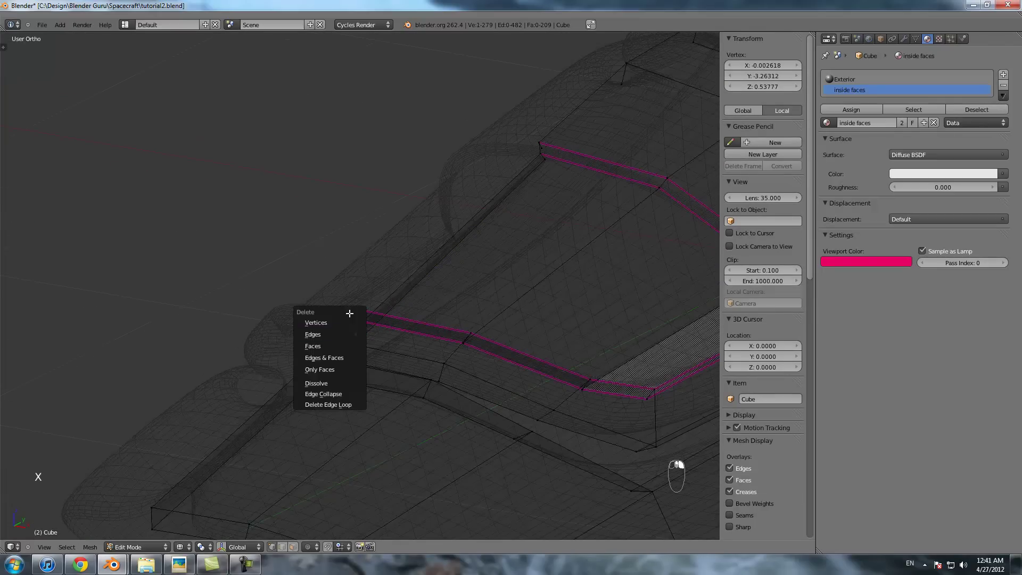
pyautogui.click(351, 320)
pyautogui.moveTo(481, 233)
pyautogui.keyDown('shift'); pyautogui.mouseDown(button='middle')
pyautogui.moveTo(409, 307)
pyautogui.moveTo(475, 220)
pyautogui.mouseUp(button='middle'); pyautogui.keyUp('shift')
pyautogui.scroll(-3, 406, 310)
pyautogui.rightClick(499, 178)
pyautogui.press('x')
pyautogui.click(498, 178)
pyautogui.keyDown('shift'); pyautogui.moveTo(499, 179); pyautogui.dragTo(429, 273, button='middle'); pyautogui.keyUp('shift')
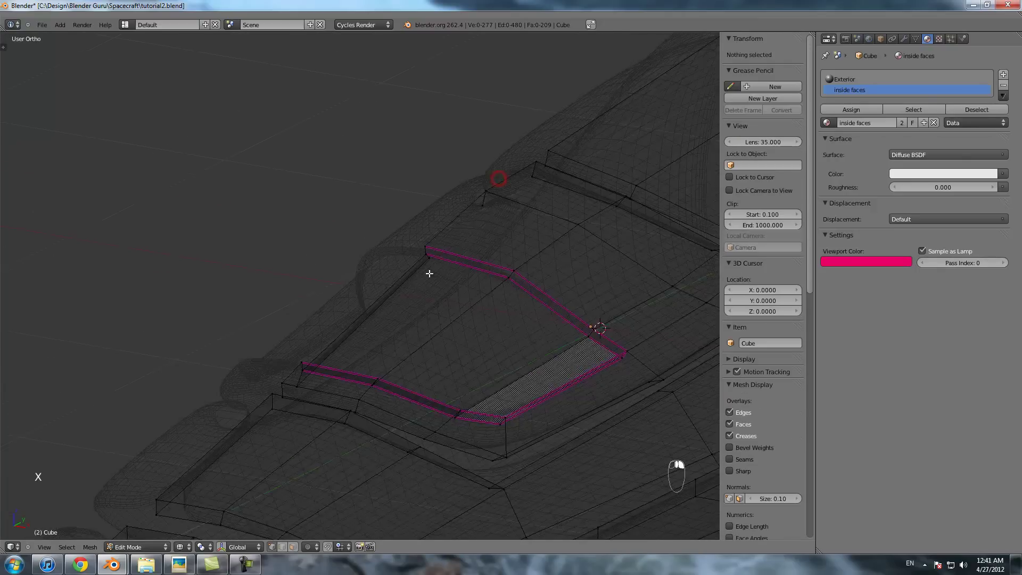
# - Delete the inner centre-line geometry running between the rear and front borders of the creased canopy window
pyautogui.scroll(5, 436, 280)
pyautogui.rightClick(474, 255)
pyautogui.press('z')
pyautogui.press('z')
pyautogui.scroll(-2, 437, 307)
pyautogui.keyDown('shift'); pyautogui.moveTo(324, 385); pyautogui.dragTo(387, 298, button='middle'); pyautogui.keyUp('shift')
pyautogui.keyDown('shift'); pyautogui.rightClick(287, 390); pyautogui.keyUp('shift')
pyautogui.press('x')
pyautogui.click(285, 392)
# - Delete the inner centre-line edge of the hull panel directly in front of the canopy section
pyautogui.scroll(-1, 298, 373)
pyautogui.keyDown('shift'); pyautogui.moveTo(307, 360); pyautogui.dragTo(399, 292, button='middle'); pyautogui.keyUp('shift')
pyautogui.rightClick(346, 343)
pyautogui.scroll(-2, 304, 402)
pyautogui.keyDown('shift'); pyautogui.moveTo(284, 420); pyautogui.dragTo(355, 318, button='middle'); pyautogui.keyUp('shift')
pyautogui.keyDown('shift'); pyautogui.rightClick(321, 337); pyautogui.keyUp('shift')
pyautogui.press('x')
pyautogui.click(317, 349)
# - Delete the inner centre-line edge of the next hull panel forward, just behind the nose section
pyautogui.rightClick(278, 368)
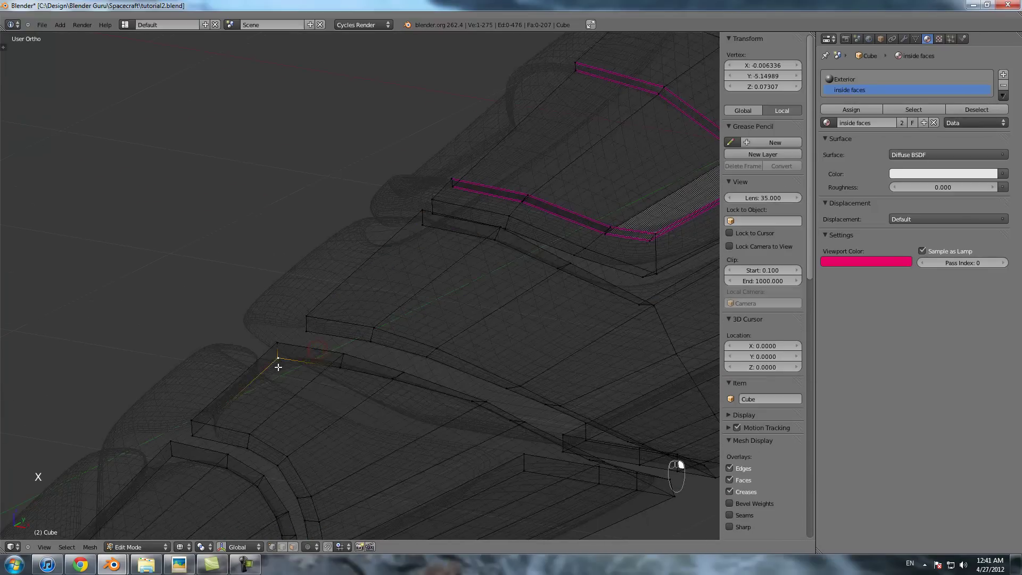
pyautogui.keyDown('shift'); pyautogui.moveTo(278, 367); pyautogui.dragTo(359, 318, button='middle'); pyautogui.keyUp('shift')
pyautogui.keyDown('shift'); pyautogui.rightClick(362, 315); pyautogui.keyUp('shift')
pyautogui.press('x')
pyautogui.click(358, 307)
# - Select the inner centre-line vertex at the rear end of the nose section
pyautogui.rightClick(362, 323)
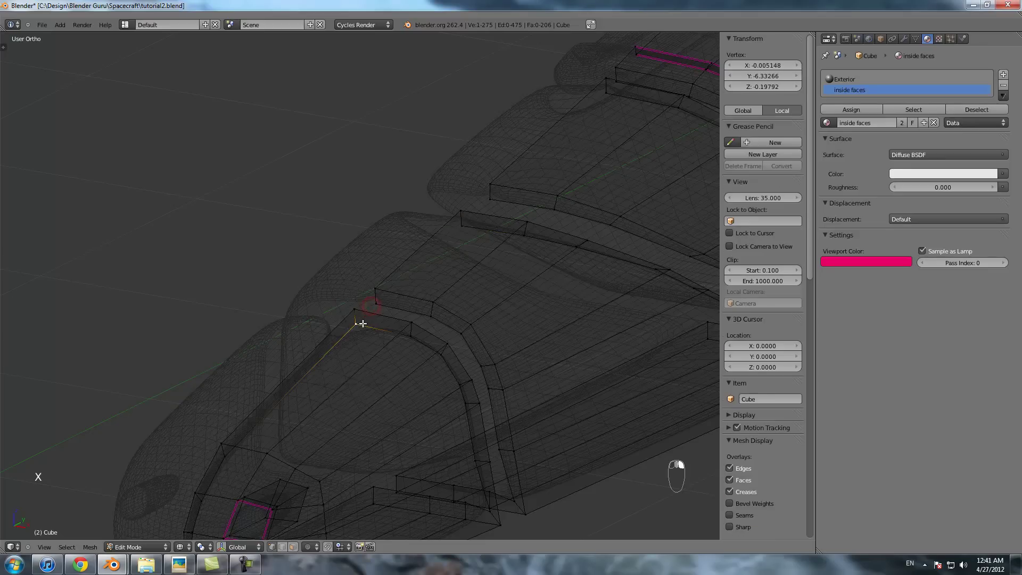
# - Delete the inner centre-line edges running around the front nose section, keeping their vertices
pyautogui.press('Tab')
pyautogui.press('z')
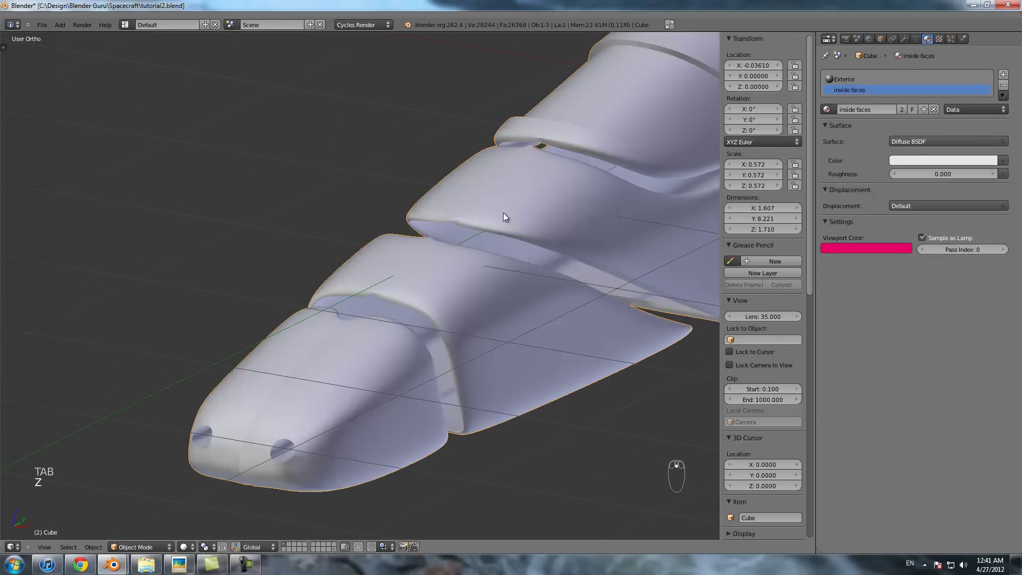
pyautogui.press('Tab')
pyautogui.press('z')
pyautogui.scroll(-2, 363, 326)
pyautogui.keyDown('shift'); pyautogui.moveTo(357, 333); pyautogui.dragTo(450, 222, button='middle'); pyautogui.keyUp('shift')
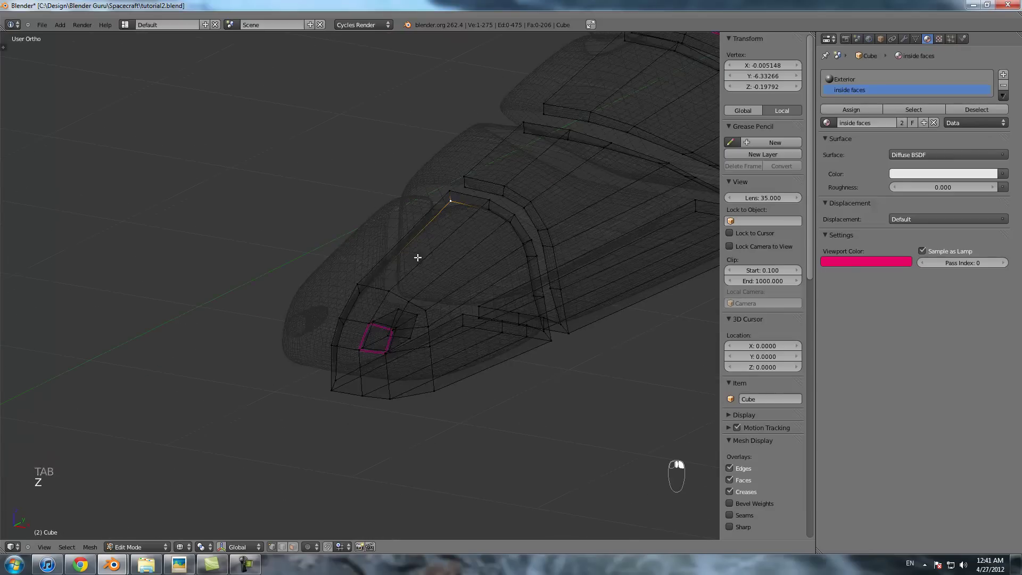
pyautogui.keyDown('shift'); pyautogui.rightClick(366, 298); pyautogui.keyUp('shift')
pyautogui.keyDown('shift'); pyautogui.rightClick(354, 321); pyautogui.keyUp('shift')
pyautogui.keyDown('shift'); pyautogui.rightClick(346, 350); pyautogui.keyUp('shift')
pyautogui.keyDown('shift'); pyautogui.rightClick(341, 351); pyautogui.keyUp('shift')
pyautogui.keyDown('shift'); pyautogui.rightClick(359, 352); pyautogui.keyUp('shift')
pyautogui.keyDown('shift'); pyautogui.rightClick(342, 376); pyautogui.keyUp('shift')
pyautogui.keyDown('shift'); pyautogui.rightClick(458, 315); pyautogui.keyUp('shift')
pyautogui.press('x')
pyautogui.click(453, 315)
# - Delete the inner centre-line edge along the underside of the second hull section
pyautogui.keyDown('shift'); pyautogui.moveTo(497, 232); pyautogui.dragTo(381, 263, button='middle'); pyautogui.keyUp('shift')
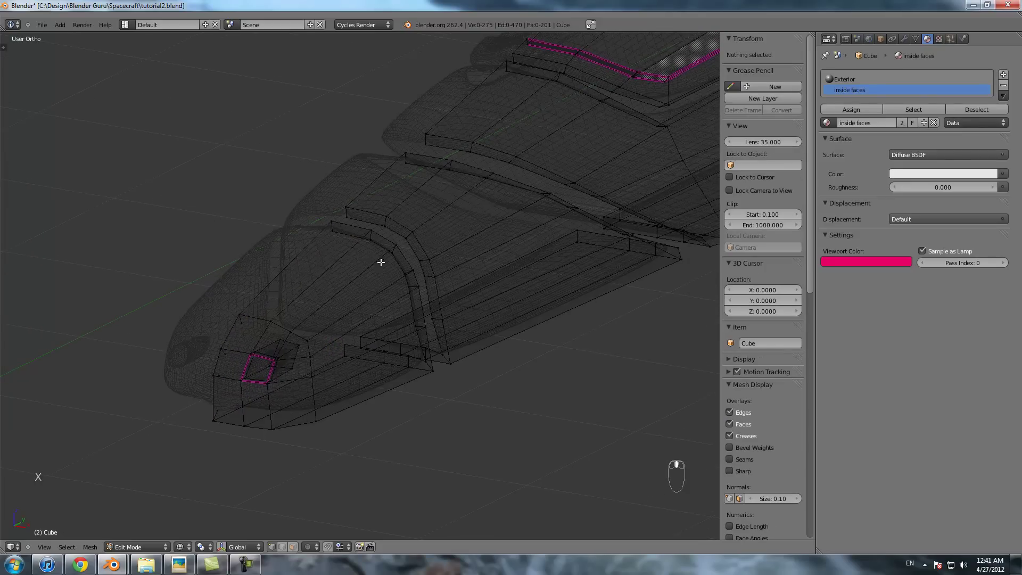
pyautogui.rightClick(365, 333)
pyautogui.keyDown('shift'); pyautogui.rightClick(559, 235); pyautogui.keyUp('shift')
pyautogui.press('x')
pyautogui.click(559, 235)
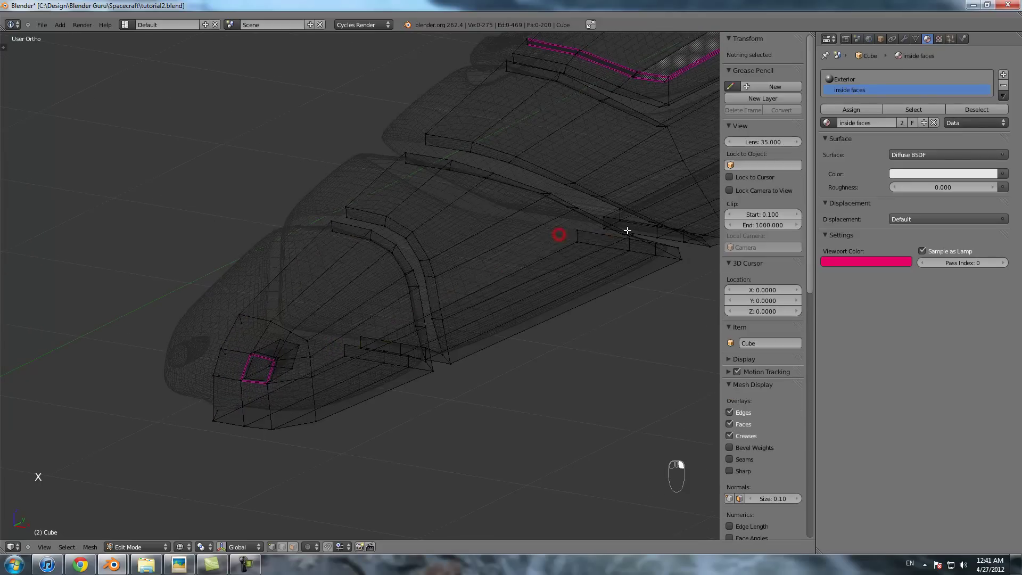
# - Delete the chain of inner centre-line edges along the underside of the long middle hull section
pyautogui.keyDown('shift'); pyautogui.moveTo(624, 223); pyautogui.dragTo(432, 309, button='middle'); pyautogui.keyUp('shift')
pyautogui.rightClick(416, 302)
pyautogui.keyDown('shift'); pyautogui.rightClick(427, 294); pyautogui.keyUp('shift')
pyautogui.keyDown('shift'); pyautogui.rightClick(541, 241); pyautogui.keyUp('shift')
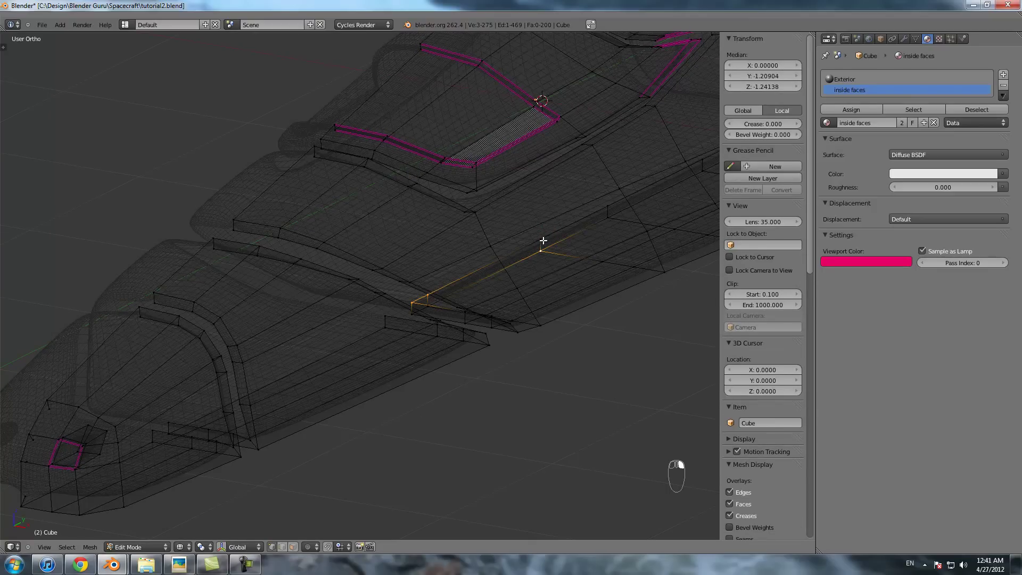
pyautogui.keyDown('alt'); pyautogui.keyDown('shift'); pyautogui.rightClick(570, 225); pyautogui.keyUp('shift'); pyautogui.keyUp('alt')
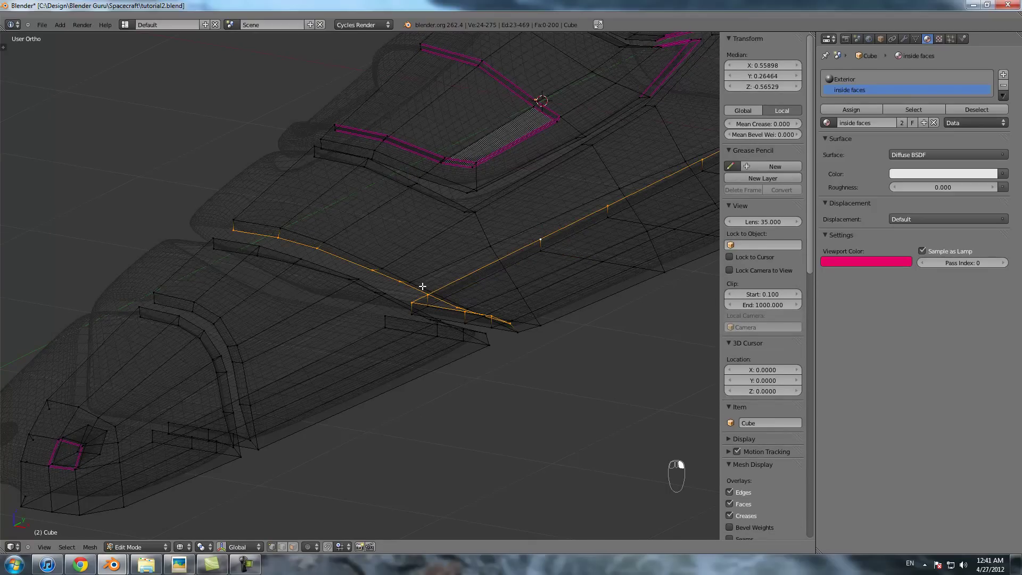
pyautogui.hotkey('ctrl', 'z')
pyautogui.keyDown('shift'); pyautogui.rightClick(544, 238); pyautogui.keyUp('shift')
pyautogui.keyDown('shift'); pyautogui.rightClick(547, 236); pyautogui.keyUp('shift')
pyautogui.keyDown('shift'); pyautogui.rightClick(595, 208); pyautogui.keyUp('shift')
pyautogui.keyDown('shift'); pyautogui.moveTo(683, 163); pyautogui.dragTo(395, 302, button='middle'); pyautogui.keyUp('shift')
pyautogui.keyDown('shift'); pyautogui.rightClick(415, 297); pyautogui.keyUp('shift')
pyautogui.keyDown('shift'); pyautogui.rightClick(508, 251); pyautogui.keyUp('shift')
pyautogui.keyDown('shift'); pyautogui.moveTo(531, 243); pyautogui.dragTo(390, 302, button='middle'); pyautogui.keyUp('shift')
pyautogui.scroll(3, 389, 302)
pyautogui.press('x')
pyautogui.click(380, 326)
# - Delete the inner centre-line edge along the underside of the rearmost hull section
pyautogui.rightClick(383, 325)
pyautogui.keyDown('shift'); pyautogui.rightClick(562, 236); pyautogui.keyUp('shift')
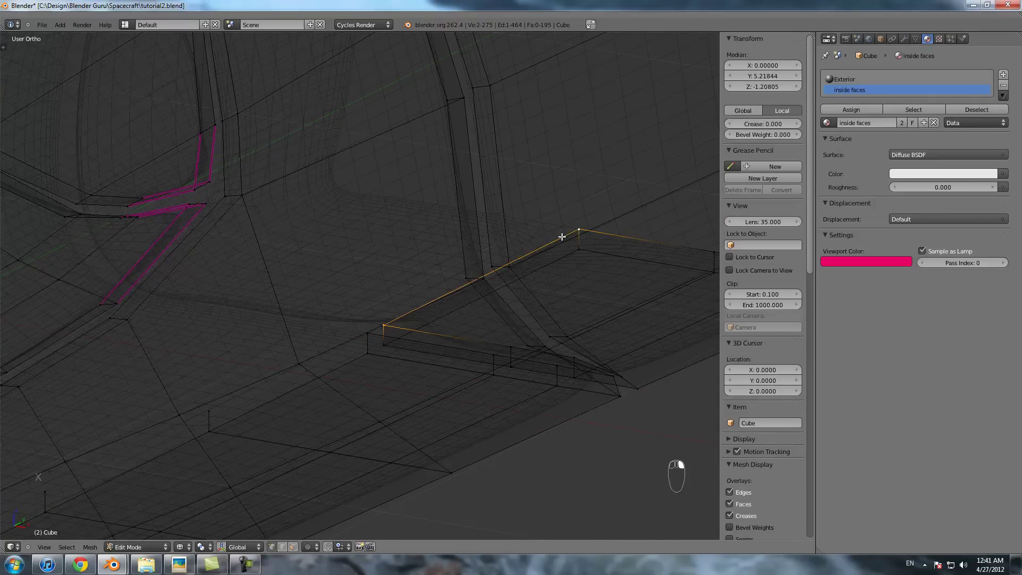
pyautogui.press('x')
pyautogui.click(563, 237)
# - Move the nose section's centre-line edge loop along X until it clips onto the mirror plane
pyautogui.scroll(-6, 575, 251)
pyautogui.scroll(2, 267, 415)
pyautogui.keyDown('shift'); pyautogui.moveTo(253, 419); pyautogui.dragTo(606, 189, button='middle'); pyautogui.keyUp('shift')
pyautogui.scroll(-2, 586, 202)
pyautogui.keyDown('shift'); pyautogui.moveTo(459, 272); pyautogui.dragTo(557, 189, button='middle'); pyautogui.keyUp('shift')
pyautogui.scroll(2, 351, 322)
pyautogui.scroll(-2, 343, 324)
pyautogui.keyDown('alt'); pyautogui.rightClick(313, 333); pyautogui.keyUp('alt')
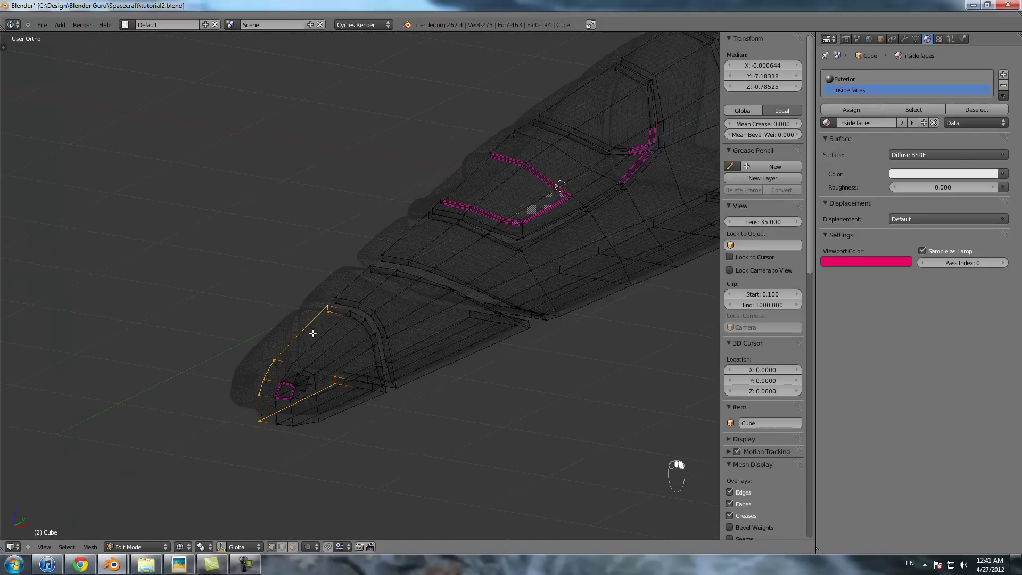
pyautogui.press('g')
pyautogui.press('x')
pyautogui.rightClick(340, 325)
pyautogui.click(903, 40)
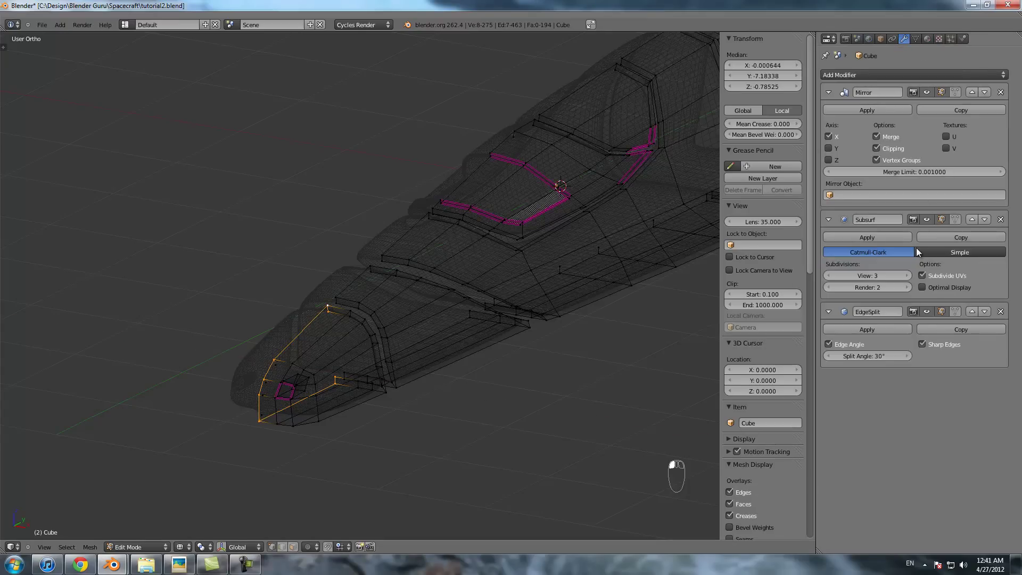
pyautogui.press('g')
pyautogui.press('x')
pyautogui.click(461, 339)
pyautogui.press('Tab')
pyautogui.press('Tab')
pyautogui.press('g')
pyautogui.rightClick(392, 354)
# - Delete the stray inner centre-line vertices left inside the front of the nose section
pyautogui.rightClick(269, 414)
pyautogui.moveTo(269, 413); pyautogui.dragTo(321, 343, button='middle')
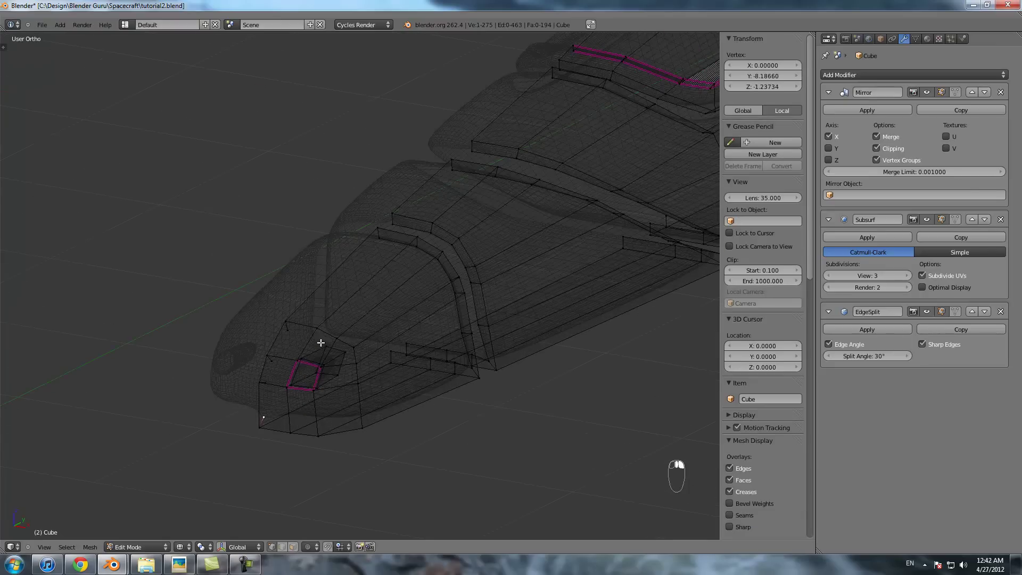
pyautogui.press('x')
pyautogui.click(263, 384)
pyautogui.press('Tab')
pyautogui.press('Tab')
pyautogui.press('z')
pyautogui.press('z')
# - Move the second hull section's top centre-line edges along X onto the mirror plane
pyautogui.rightClick(408, 220)
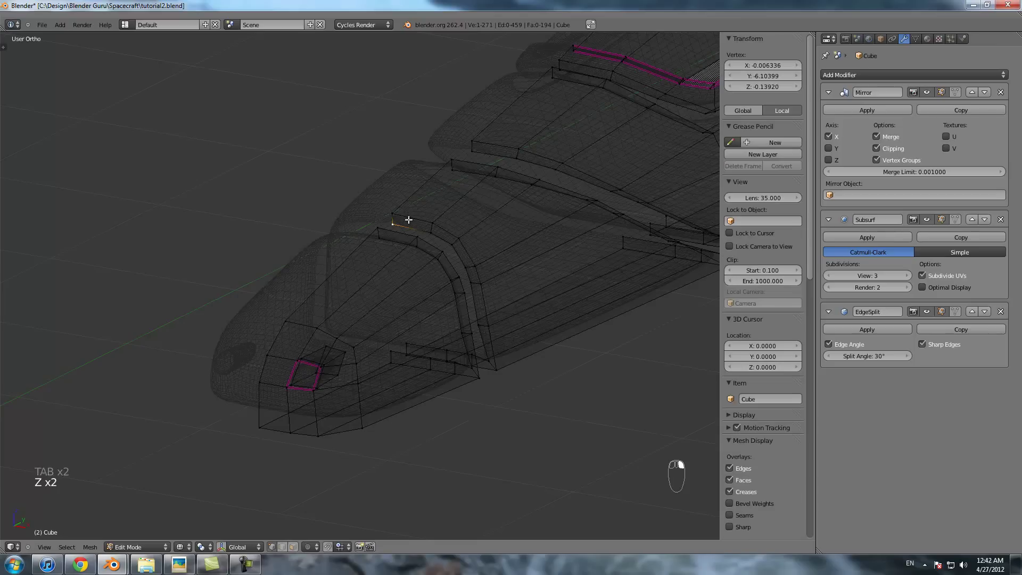
pyautogui.press('f')
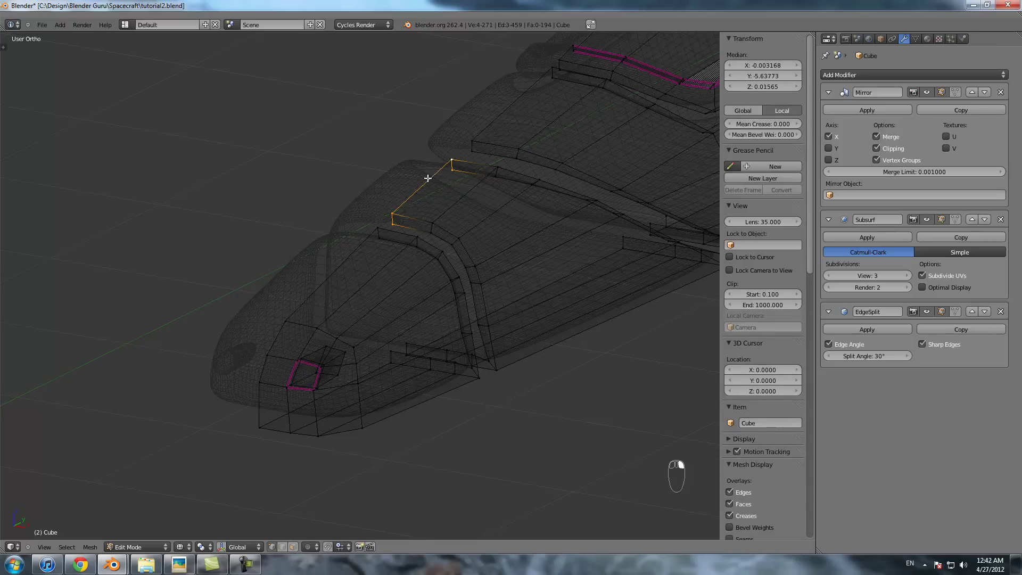
pyautogui.press('g')
pyautogui.press('x')
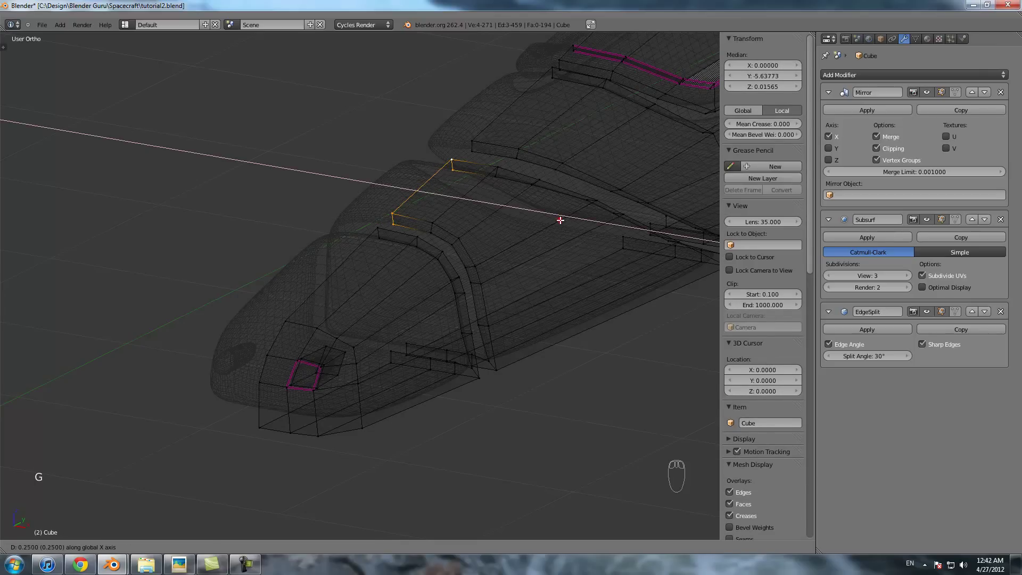
pyautogui.click(559, 219)
# - Move the lower front centre-line vertex of the third hull section along X onto the mirror plane
pyautogui.press('Tab')
pyautogui.keyDown('shift'); pyautogui.moveTo(577, 197); pyautogui.dragTo(434, 283, button='middle'); pyautogui.keyUp('shift')
pyautogui.press('z')
pyautogui.press('Tab')
pyautogui.press('g')
pyautogui.press('x')
pyautogui.click(404, 258)
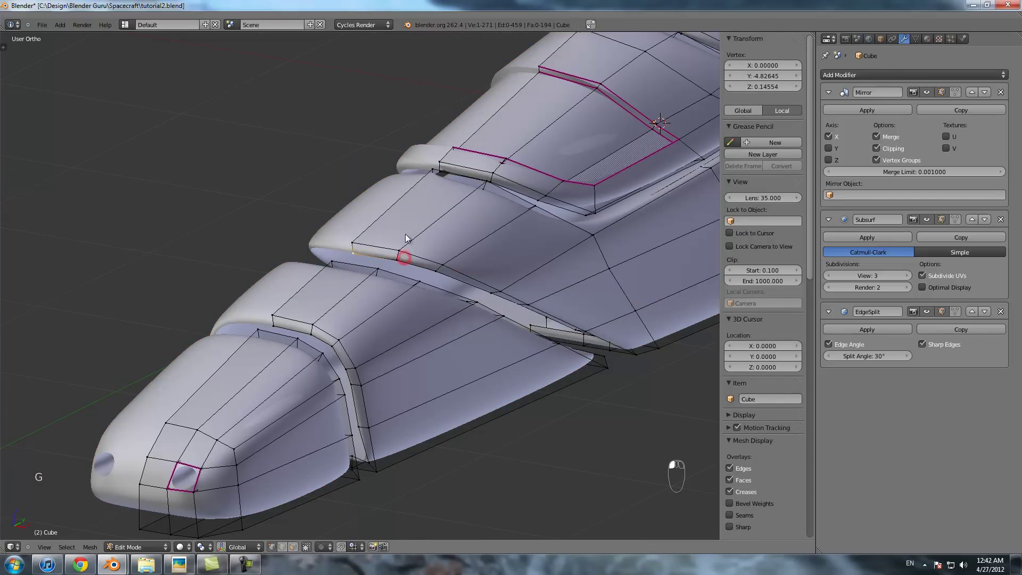
# - Select the third hull section's top centre-line edges and align them to the mirror plane along X
pyautogui.press('Tab')
pyautogui.press('Tab')
pyautogui.press('z')
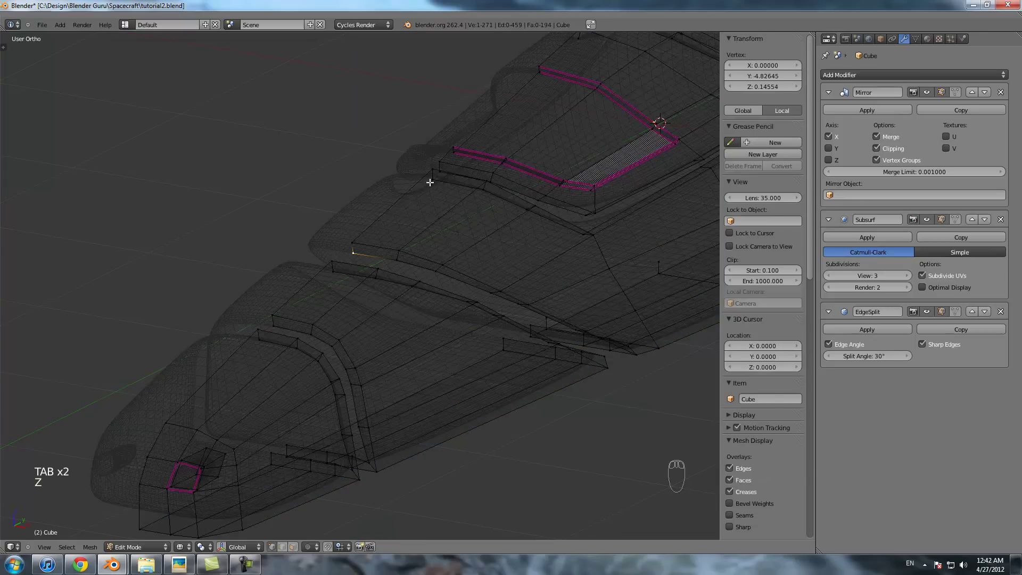
pyautogui.keyDown('ctrl'); pyautogui.rightClick(430, 171); pyautogui.keyUp('ctrl')
pyautogui.press('g')
pyautogui.press('x')
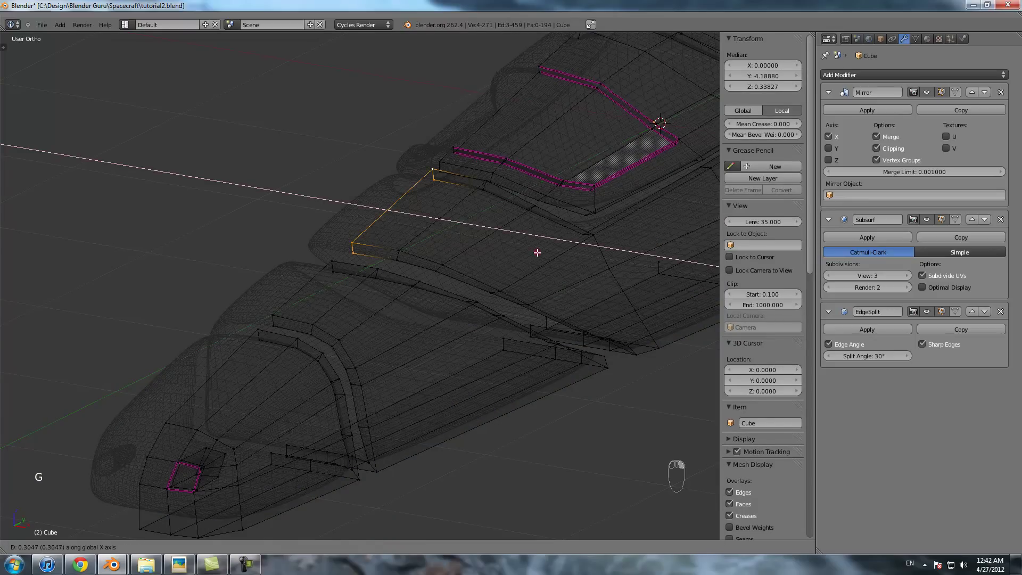
pyautogui.click(538, 252)
# - Move the front canopy panel's centre-line edge loop along X onto the mirror plane and inspect the solid hull
pyautogui.keyDown('alt'); pyautogui.rightClick(447, 156); pyautogui.keyUp('alt')
pyautogui.keyDown('shift'); pyautogui.moveTo(558, 165); pyautogui.dragTo(452, 284, button='middle'); pyautogui.keyUp('shift')
pyautogui.press('g')
pyautogui.press('x')
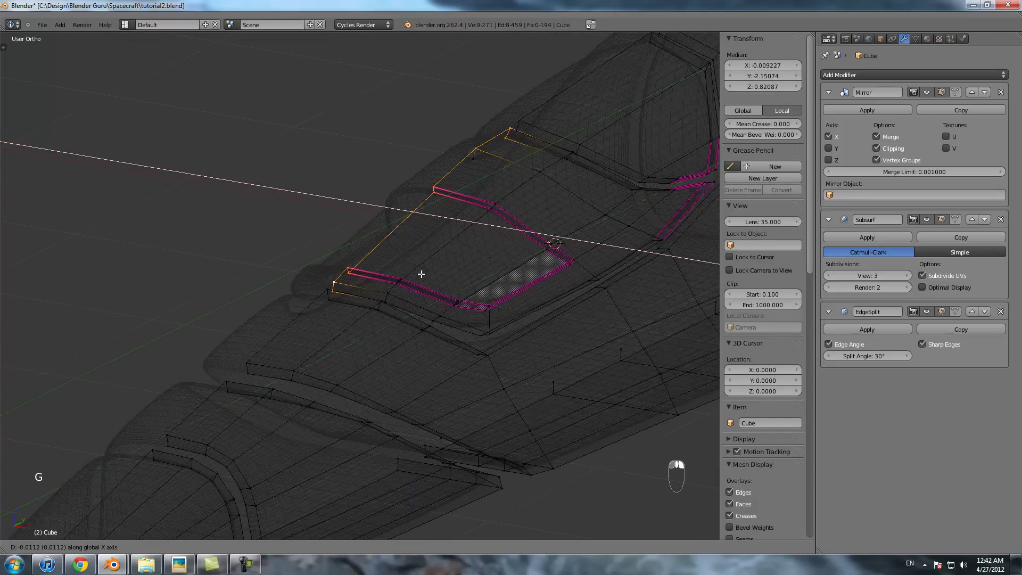
pyautogui.click(565, 312)
pyautogui.press('Tab')
pyautogui.press('z')
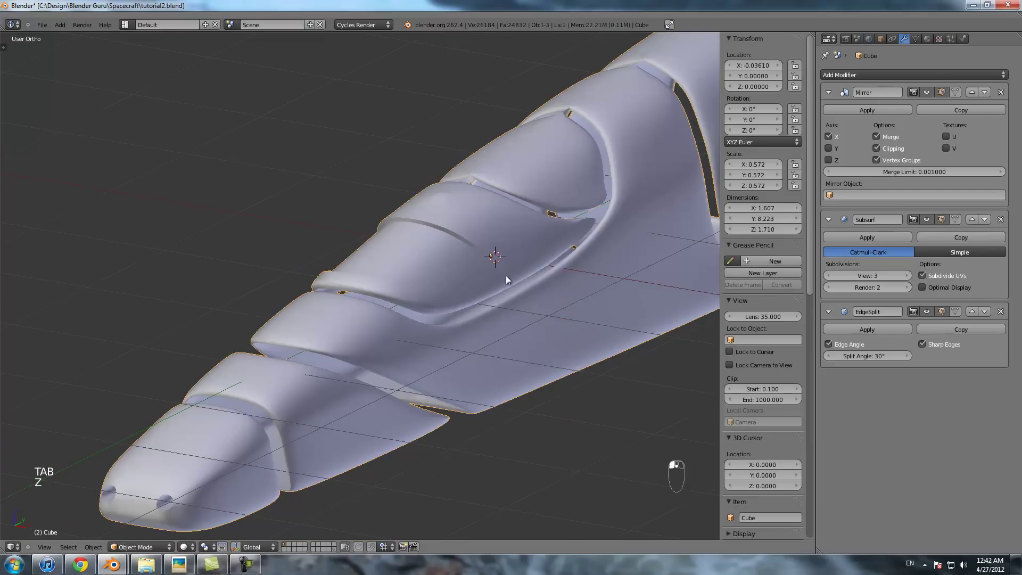
# - Delete the stray centre-line vertex near the seam between the two canopy panels
pyautogui.keyDown('shift'); pyautogui.moveTo(500, 221); pyautogui.dragTo(343, 361, button='middle'); pyautogui.keyUp('shift')
pyautogui.scroll(2, 343, 361)
pyautogui.press('Tab')
pyautogui.press('z')
pyautogui.rightClick(253, 366)
pyautogui.press('x')
pyautogui.click(253, 367)
# - Move the rear canopy panel's centre-line edges along X onto the mirror plane
pyautogui.press('z')
pyautogui.press('z')
pyautogui.keyDown('alt'); pyautogui.rightClick(313, 314); pyautogui.keyUp('alt')
pyautogui.moveTo(431, 320); pyautogui.dragTo(420, 317, button='middle')
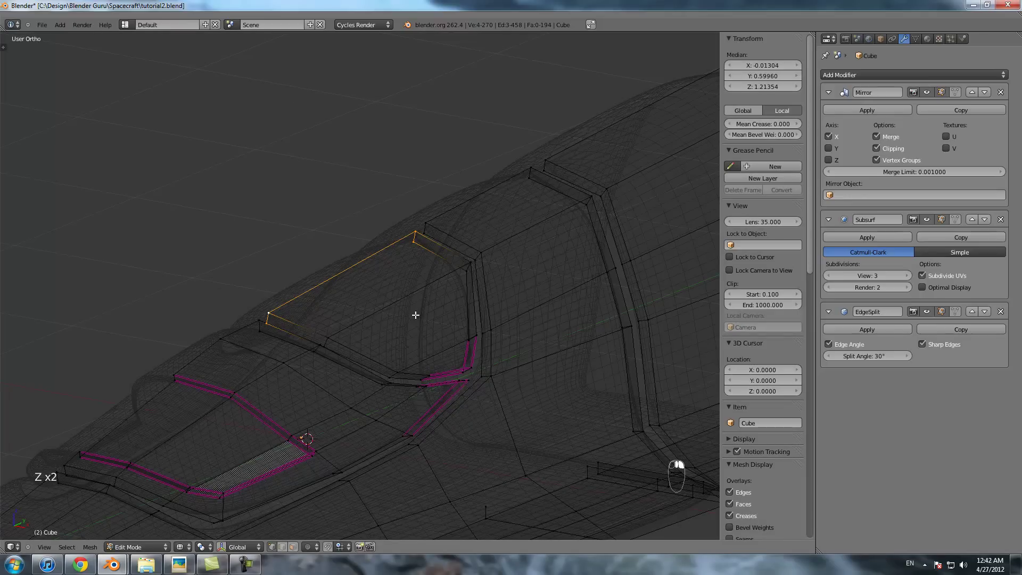
pyautogui.press('g')
pyautogui.press('x')
pyautogui.click(458, 332)
# - Move the centre-line edges of the hull section just behind the canopy along X onto the mirror plane
pyautogui.keyDown('alt'); pyautogui.rightClick(444, 223); pyautogui.keyUp('alt')
pyautogui.press('g')
pyautogui.press('x')
pyautogui.click(511, 249)
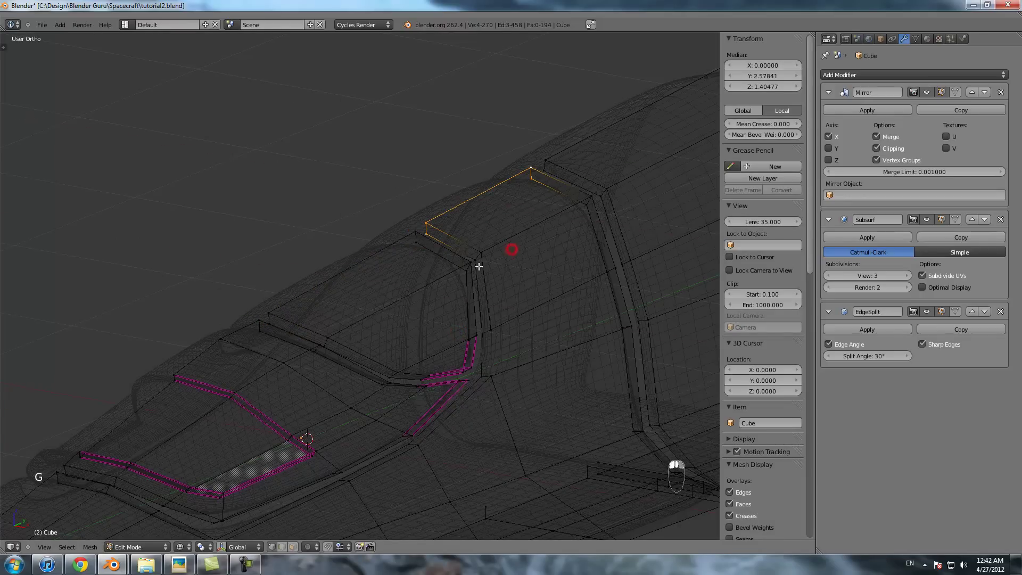
# - Move the rearmost hull section's top centre-line edges along X onto the mirror plane
pyautogui.keyDown('shift'); pyautogui.moveTo(477, 267); pyautogui.dragTo(267, 423, button='middle'); pyautogui.keyUp('shift')
pyautogui.keyDown('alt'); pyautogui.rightClick(381, 299); pyautogui.keyUp('alt')
pyautogui.press('g')
pyautogui.press('x')
pyautogui.click(461, 320)
# - Delete the three stray vertices inside the middle hull section's underside and inspect the hull in solid shading
pyautogui.moveTo(502, 343); pyautogui.dragTo(362, 334, button='middle')
pyautogui.rightClick(235, 326)
pyautogui.keyDown('shift'); pyautogui.rightClick(307, 297); pyautogui.keyUp('shift')
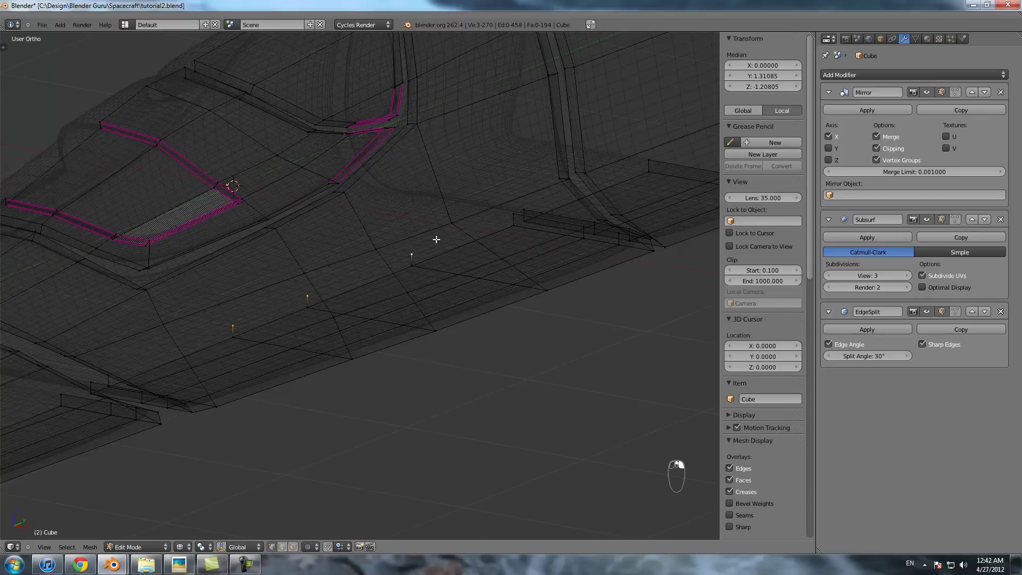
pyautogui.press('x')
pyautogui.click(498, 217)
pyautogui.press('Tab')
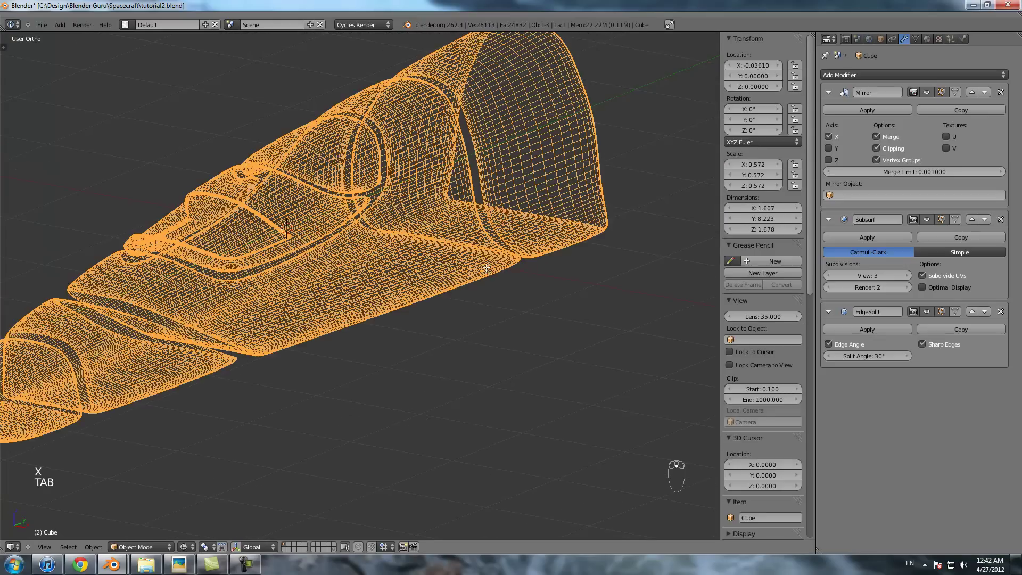
pyautogui.press('Tab')
pyautogui.scroll(-1, 489, 265)
pyautogui.moveTo(488, 265)
pyautogui.mouseDown(button='middle')
pyautogui.moveTo(604, 206)
pyautogui.moveTo(347, 359)
pyautogui.moveTo(456, 353)
pyautogui.moveTo(395, 325)
pyautogui.moveTo(339, 345)
pyautogui.moveTo(337, 319)
pyautogui.mouseUp(button='middle')
pyautogui.press('z')
pyautogui.press('Tab')
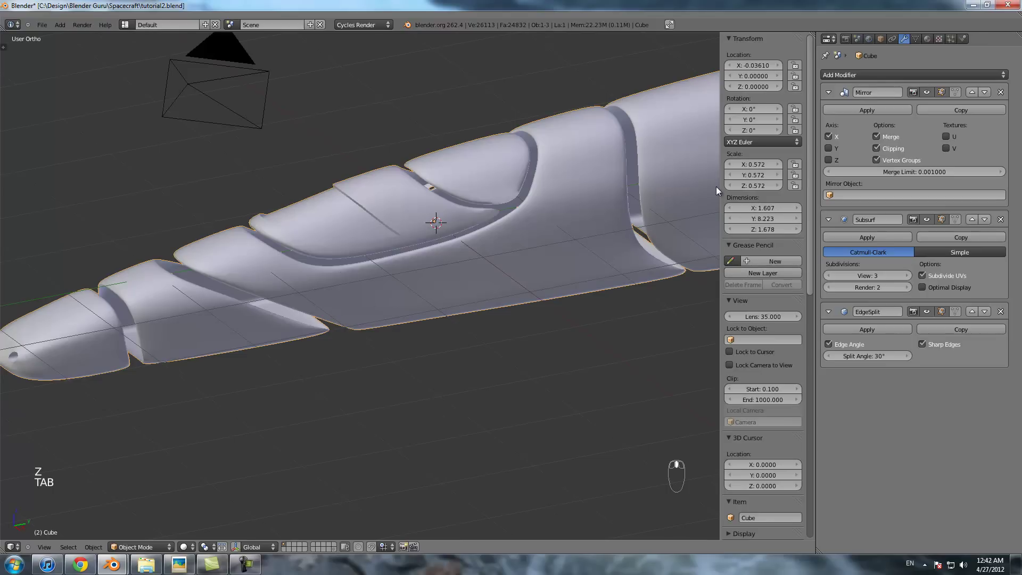
pyautogui.click(871, 75)
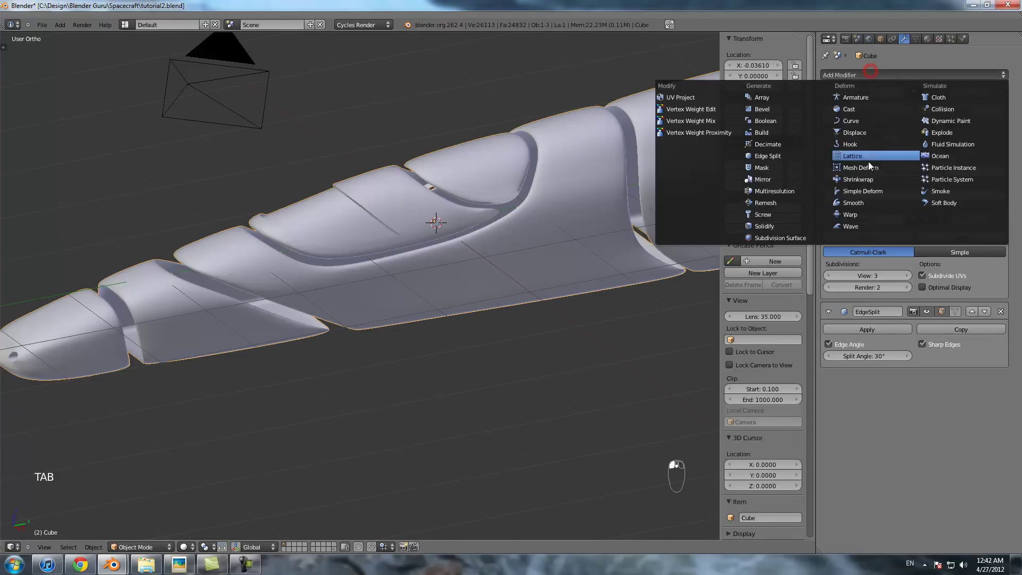
pyautogui.click(787, 158)
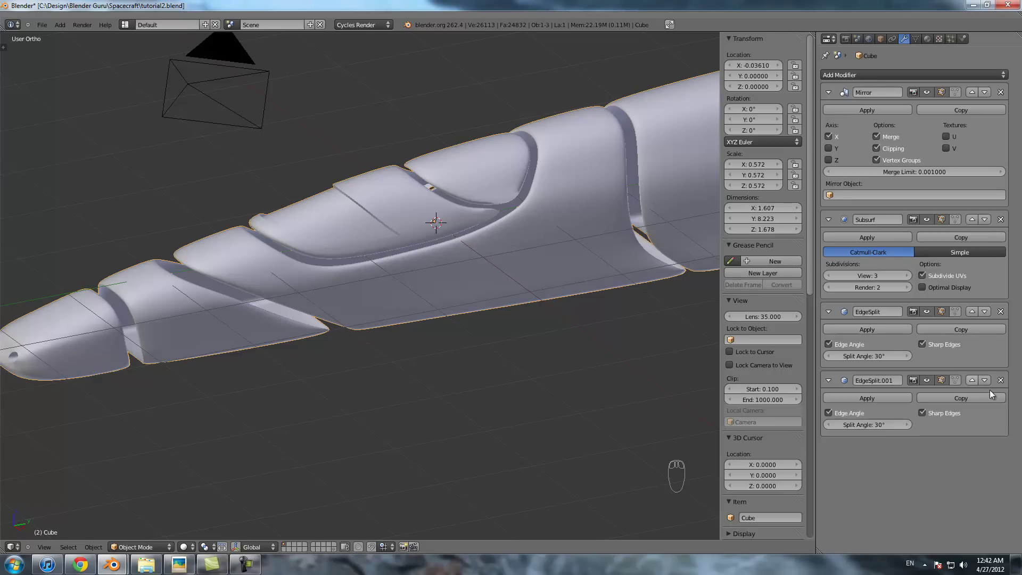
pyautogui.click(1002, 379)
# - Set the EdgeSplit modifier's split angle to 60°
pyautogui.click(878, 354)
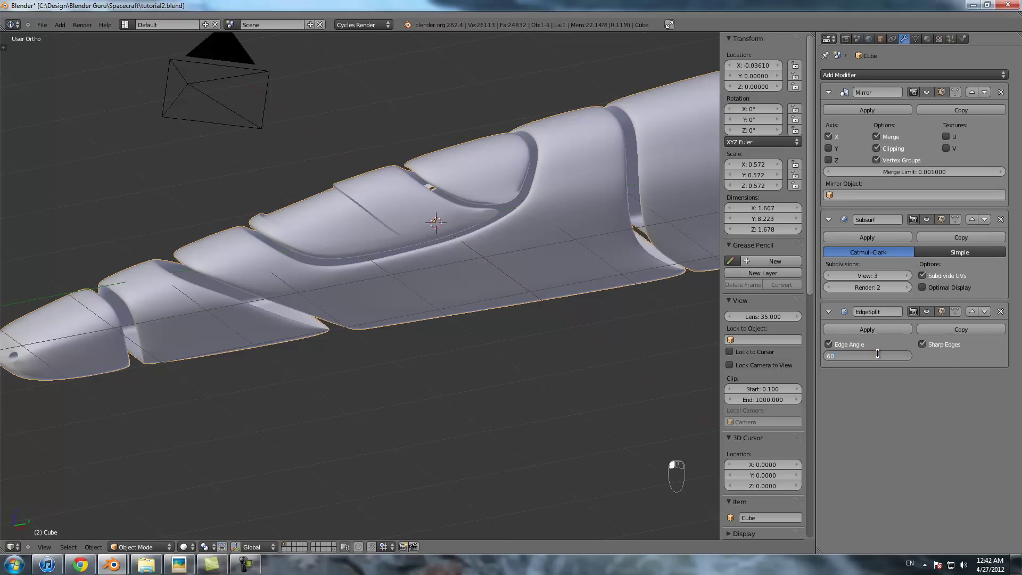
# - Try the EdgeSplit modifier above Subsurf, compare the hull with it hidden, and restore the original modifier order
pyautogui.click(971, 311)
pyautogui.moveTo(708, 314); pyautogui.dragTo(966, 268, button='middle')
pyautogui.moveTo(430, 330); pyautogui.dragTo(487, 323, button='middle')
pyautogui.scroll(3, 486, 323)
pyautogui.moveTo(618, 324); pyautogui.dragTo(928, 296, button='middle')
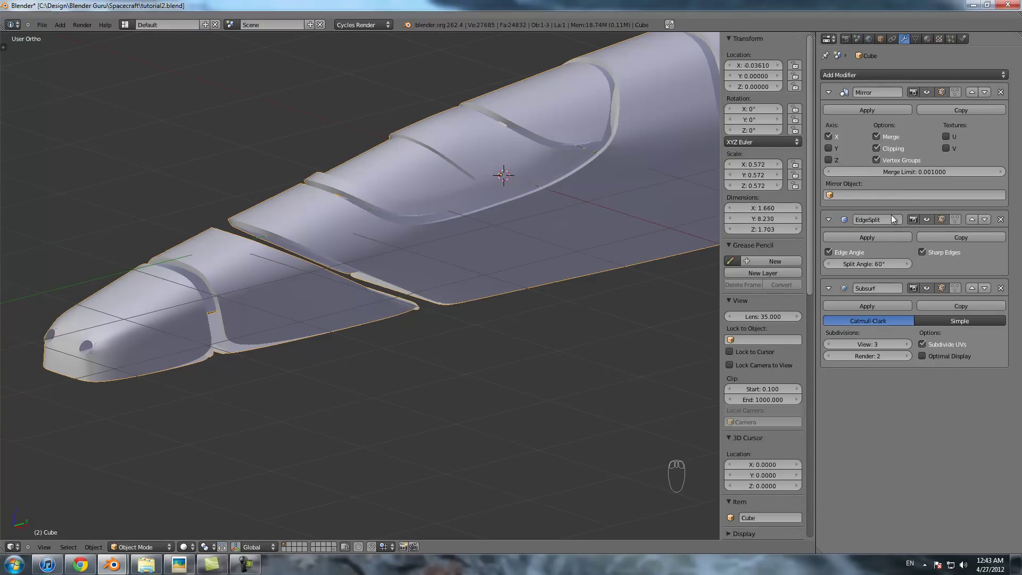
pyautogui.click(927, 219)
pyautogui.click(927, 220)
pyautogui.click(985, 219)
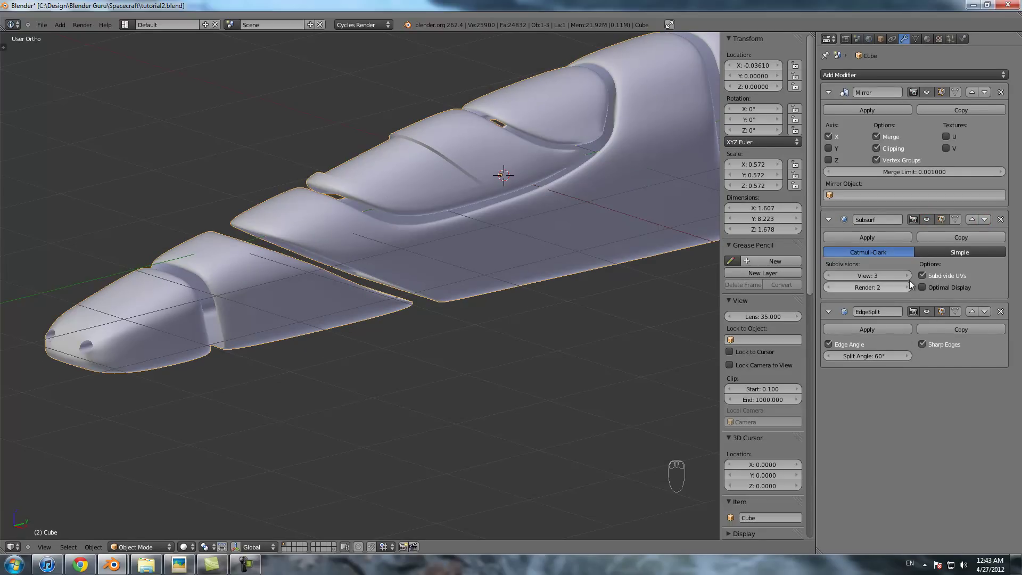
# - Compare the hull's shading with the EdgeSplit modifier hidden and shown in the viewport
pyautogui.moveTo(452, 317); pyautogui.dragTo(471, 319, button='middle')
pyautogui.click(927, 312)
pyautogui.click(927, 312)
pyautogui.click(928, 312)
pyautogui.click(927, 312)
pyautogui.click(927, 312)
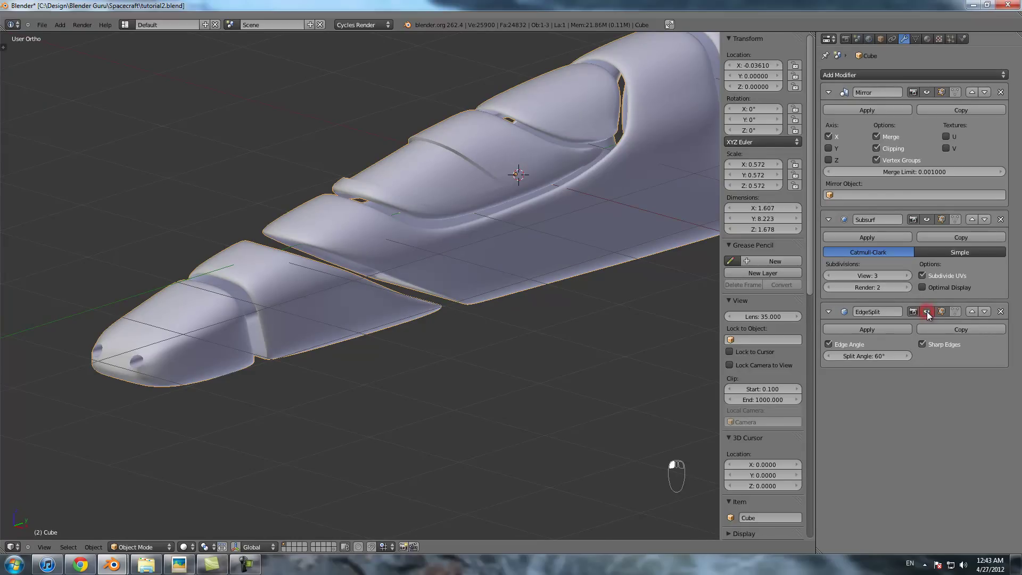
# - Set a mean crease of 1.000 on the outer hull edges surrounding the canopy and check the smoothed result
pyautogui.press('Tab')
pyautogui.keyDown('alt'); pyautogui.rightClick(411, 228); pyautogui.keyUp('alt')
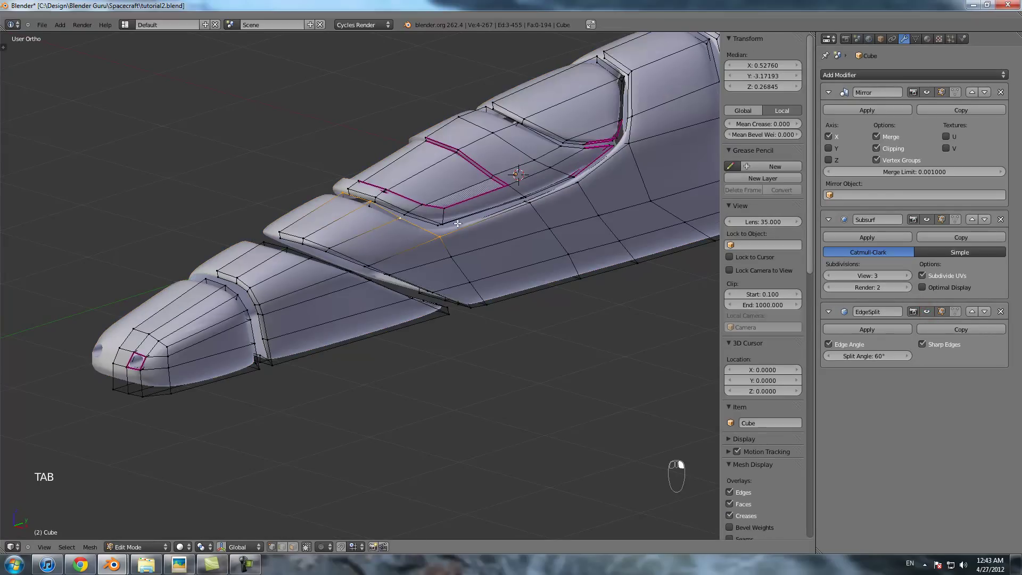
pyautogui.keyDown('alt'); pyautogui.keyDown('shift'); pyautogui.rightClick(515, 213); pyautogui.keyUp('shift'); pyautogui.keyUp('alt')
pyautogui.keyDown('alt'); pyautogui.keyDown('shift'); pyautogui.rightClick(629, 130); pyautogui.keyUp('shift'); pyautogui.keyUp('alt')
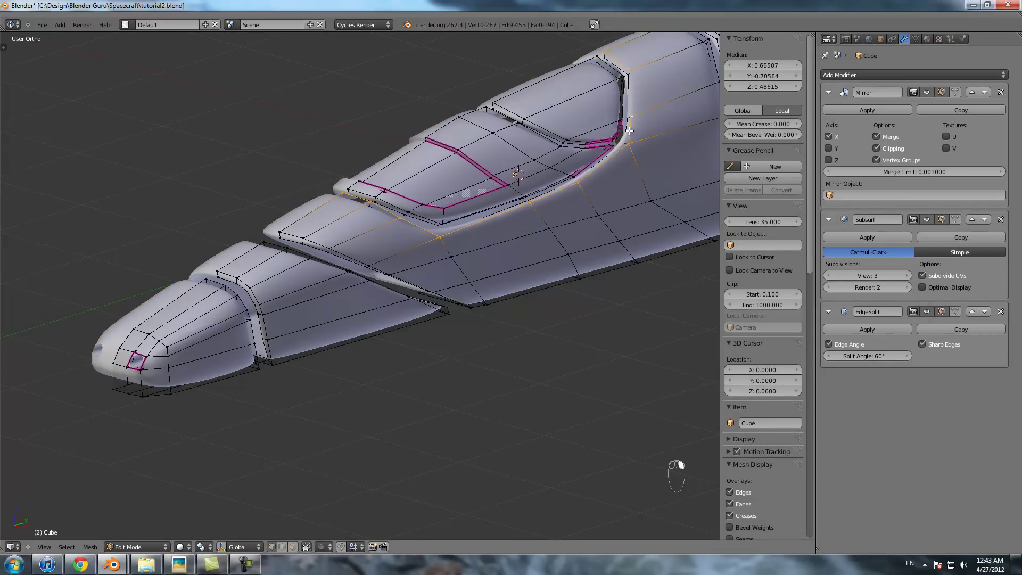
pyautogui.click(757, 123)
pyautogui.moveTo(667, 164); pyautogui.dragTo(613, 235, button='middle')
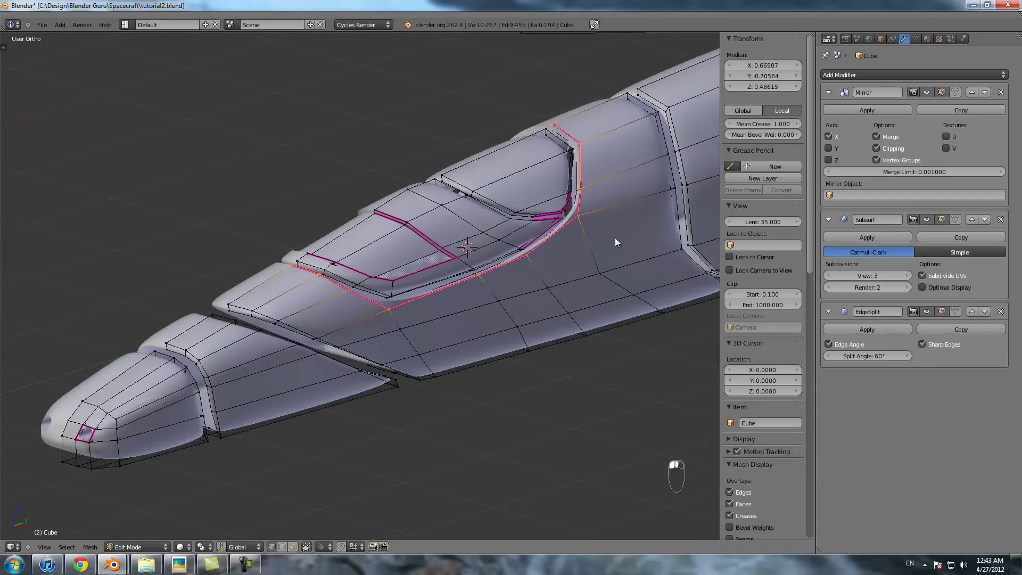
pyautogui.press('Tab')
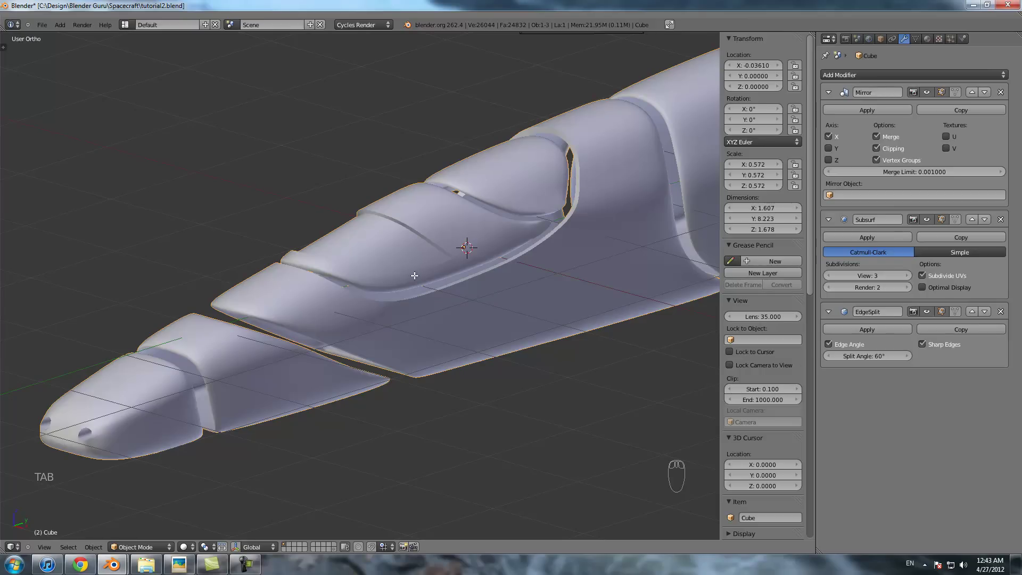
# - Raise the mean crease to its maximum on the edge loops bordering the rear canopy panel and the forward hull seams
pyautogui.press('Tab')
pyautogui.scroll(1, 569, 246)
pyautogui.keyDown('alt'); pyautogui.rightClick(603, 115); pyautogui.keyUp('alt')
pyautogui.keyDown('alt'); pyautogui.keyDown('shift'); pyautogui.rightClick(528, 190); pyautogui.keyUp('shift'); pyautogui.keyUp('alt')
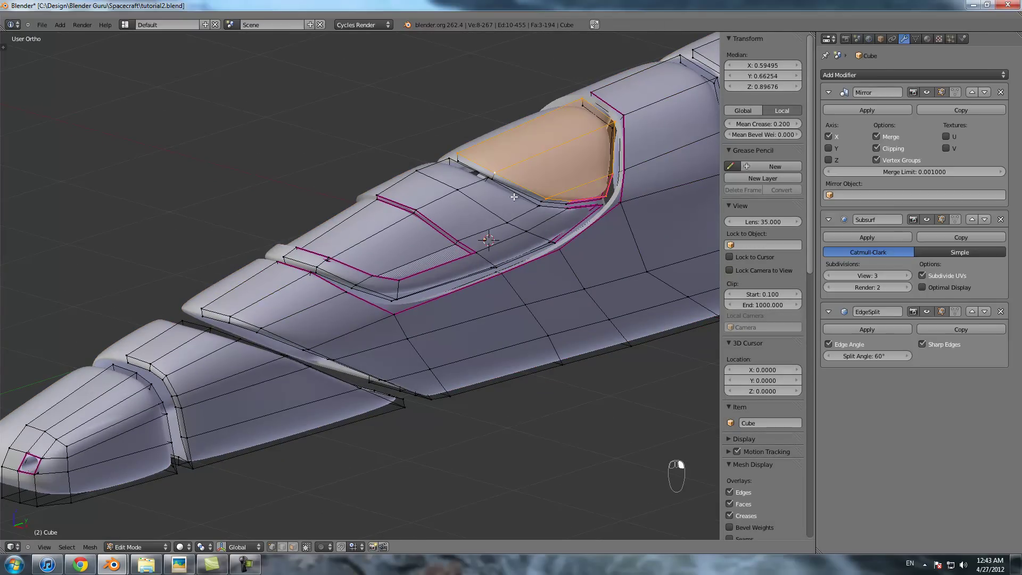
pyautogui.hotkey('ctrl', 'z')
pyautogui.click(283, 547)
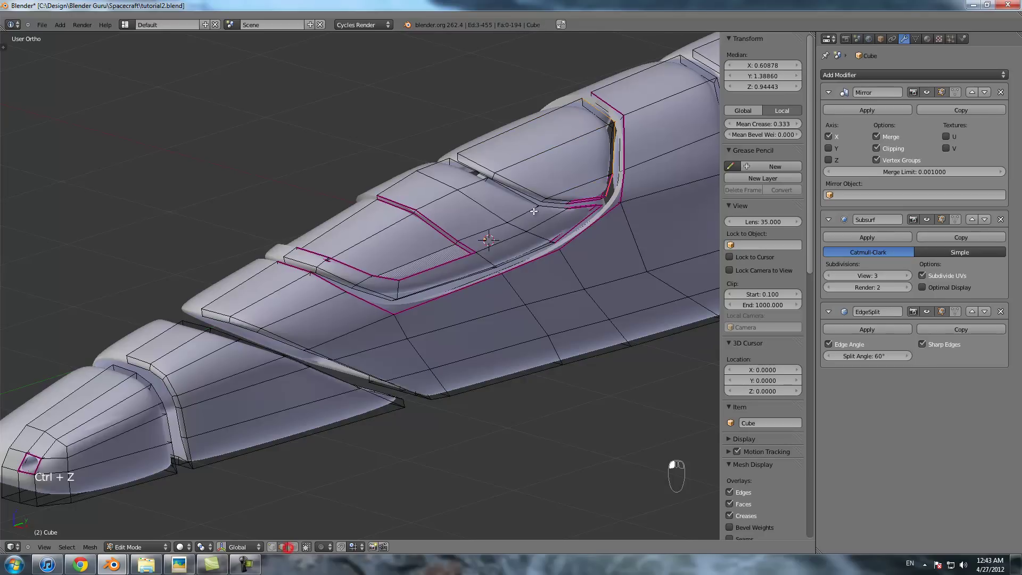
pyautogui.keyDown('alt'); pyautogui.keyDown('shift'); pyautogui.rightClick(526, 188); pyautogui.keyUp('shift'); pyautogui.keyUp('alt')
pyautogui.keyDown('alt'); pyautogui.keyDown('shift'); pyautogui.rightClick(532, 211); pyautogui.keyUp('shift'); pyautogui.keyUp('alt')
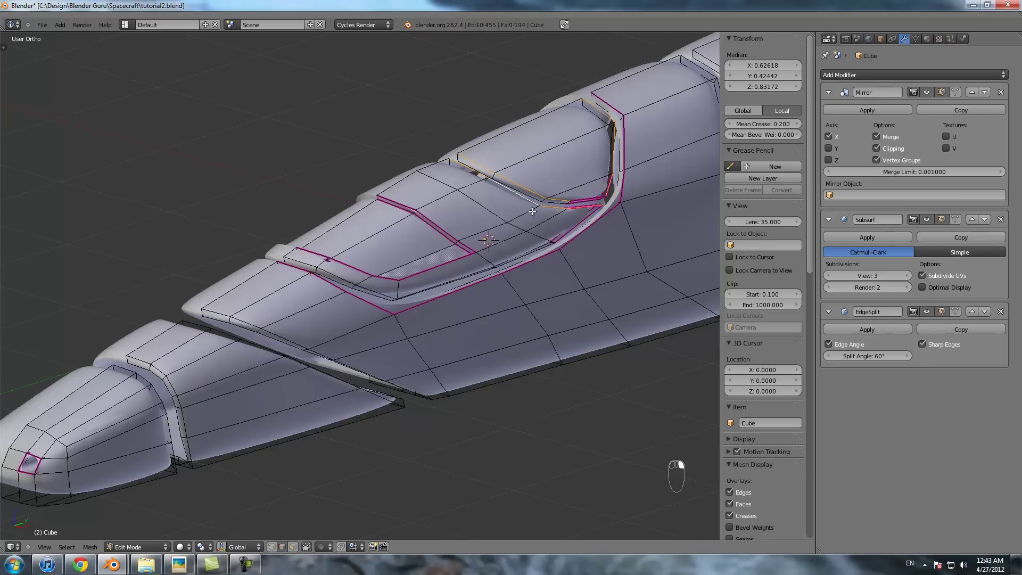
pyautogui.keyDown('alt'); pyautogui.keyDown('shift'); pyautogui.rightClick(347, 273); pyautogui.keyUp('shift'); pyautogui.keyUp('alt')
pyautogui.keyDown('alt'); pyautogui.keyDown('shift'); pyautogui.rightClick(320, 352); pyautogui.keyUp('shift'); pyautogui.keyUp('alt')
pyautogui.keyDown('alt'); pyautogui.keyDown('shift'); pyautogui.rightClick(255, 345); pyautogui.keyUp('shift'); pyautogui.keyUp('alt')
pyautogui.moveTo(228, 344); pyautogui.dragTo(251, 327, button='middle')
pyautogui.keyDown('alt'); pyautogui.keyDown('shift'); pyautogui.rightClick(356, 237); pyautogui.keyUp('shift'); pyautogui.keyUp('alt')
pyautogui.keyDown('alt'); pyautogui.keyDown('shift'); pyautogui.rightClick(375, 267); pyautogui.keyUp('shift'); pyautogui.keyUp('alt')
pyautogui.moveTo(763, 122); pyautogui.dragTo(1014, 122)
# - Raise the mean crease to its maximum on both edge loops of the rear hull seam and check the smoothed hull
pyautogui.scroll(-1, 614, 221)
pyautogui.scroll(-1, 613, 222)
pyautogui.keyDown('shift'); pyautogui.moveTo(612, 222); pyautogui.dragTo(417, 285, button='middle'); pyautogui.keyUp('shift')
pyautogui.scroll(2, 417, 284)
pyautogui.keyDown('alt'); pyautogui.rightClick(484, 211); pyautogui.keyUp('alt')
pyautogui.keyDown('alt'); pyautogui.keyDown('shift'); pyautogui.rightClick(464, 201); pyautogui.keyUp('shift'); pyautogui.keyUp('alt')
pyautogui.moveTo(760, 122); pyautogui.dragTo(463, 220)
pyautogui.scroll(-3, 463, 220)
pyautogui.press('Tab')
pyautogui.moveTo(463, 219); pyautogui.dragTo(389, 238, button='middle')
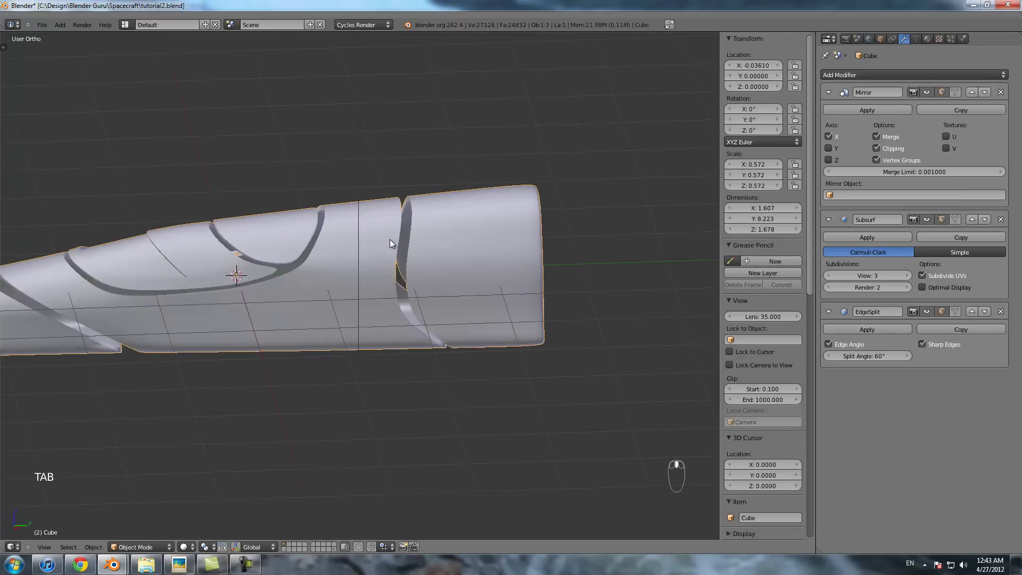
# - Set a mean crease of 1.000 on the short edges at the lower corner of the rear canopy seam and check the result
pyautogui.scroll(6, 390, 238)
pyautogui.press('Tab')
pyautogui.keyDown('shift'); pyautogui.moveTo(264, 270); pyautogui.dragTo(519, 353, button='middle'); pyautogui.keyUp('shift')
pyautogui.scroll(1, 519, 352)
pyautogui.rightClick(401, 298)
pyautogui.rightClick(402, 296)
pyautogui.press('z')
pyautogui.keyDown('shift'); pyautogui.rightClick(412, 285); pyautogui.keyUp('shift')
pyautogui.moveTo(424, 283); pyautogui.dragTo(422, 272, button='middle')
pyautogui.keyDown('shift'); pyautogui.rightClick(409, 257); pyautogui.keyUp('shift')
pyautogui.keyDown('shift'); pyautogui.rightClick(415, 253); pyautogui.keyUp('shift')
pyautogui.press('z')
pyautogui.moveTo(770, 124); pyautogui.dragTo(817, 123)
pyautogui.scroll(-3, 522, 262)
pyautogui.press('Tab')
pyautogui.scroll(-2, 522, 263)
pyautogui.moveTo(522, 263)
pyautogui.mouseDown(button='middle')
pyautogui.moveTo(426, 274)
pyautogui.moveTo(520, 264)
pyautogui.mouseUp(button='middle')
pyautogui.scroll(-4, 463, 277)
pyautogui.moveTo(407, 292); pyautogui.dragTo(532, 271, button='middle')
# - Fill the uppermost opening of the diagonal hull seam ahead of the canopy with a face between its four inner vertices
pyautogui.press('Tab')
pyautogui.press('z')
pyautogui.scroll(5, 468, 317)
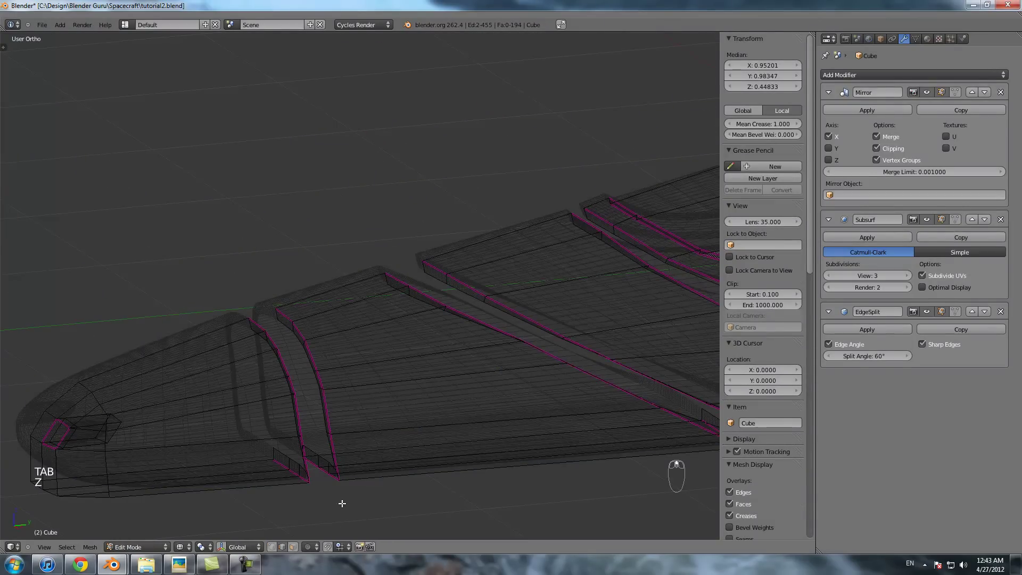
pyautogui.click(272, 547)
pyautogui.rightClick(409, 295)
pyautogui.keyDown('shift'); pyautogui.rightClick(447, 283); pyautogui.keyUp('shift')
pyautogui.keyDown('shift'); pyautogui.rightClick(424, 272); pyautogui.keyUp('shift')
pyautogui.keyDown('shift'); pyautogui.rightClick(395, 281); pyautogui.keyUp('shift')
pyautogui.press('f')
pyautogui.press('z')
pyautogui.moveTo(395, 281); pyautogui.dragTo(394, 299, button='middle')
# - Remove the "inside faces" material slot from the hull
pyautogui.press('Tab')
pyautogui.press('Tab')
pyautogui.click(927, 39)
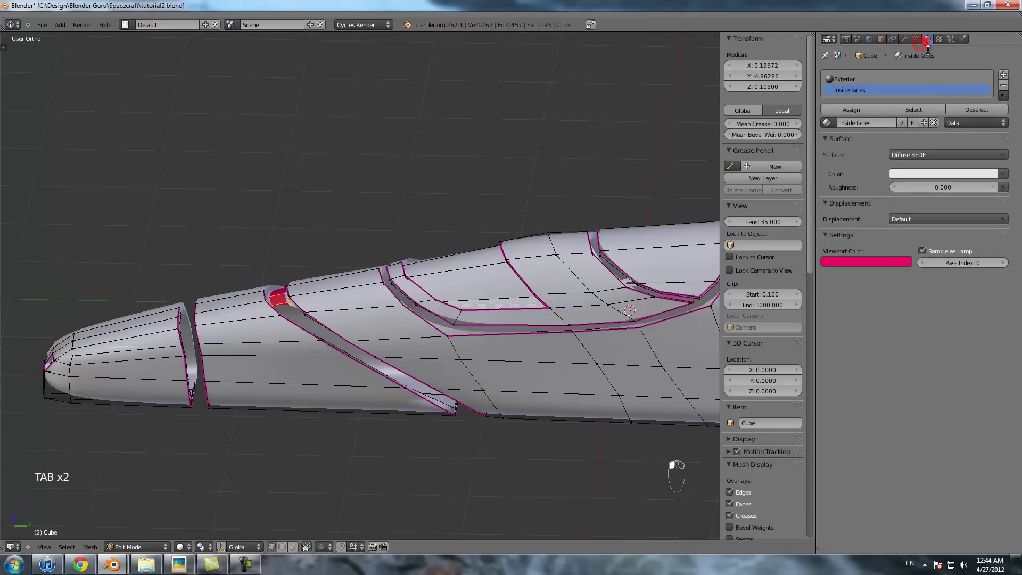
pyautogui.click(1004, 85)
pyautogui.press('Tab')
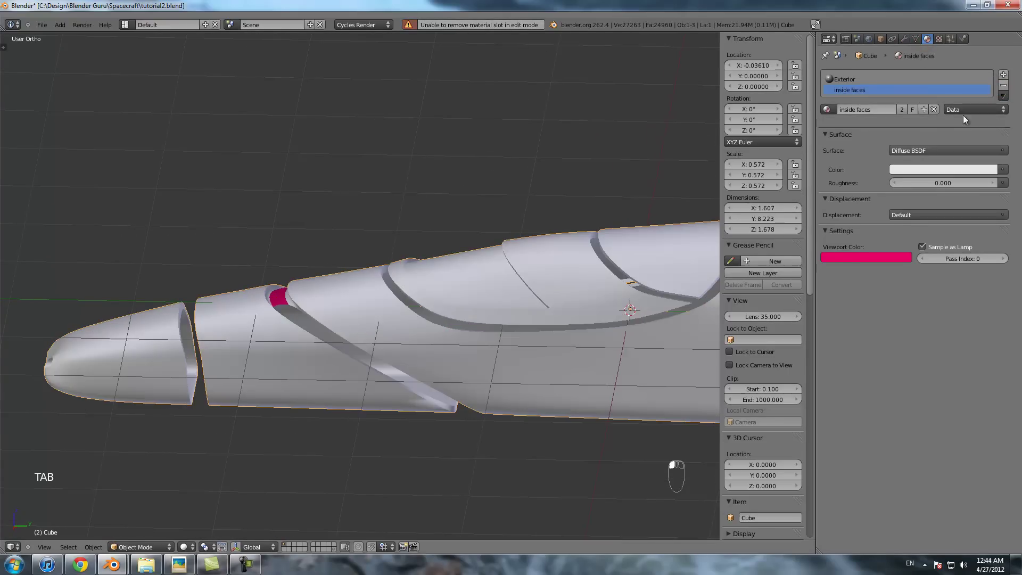
pyautogui.click(1003, 86)
pyautogui.press('Tab')
pyautogui.scroll(3, 334, 290)
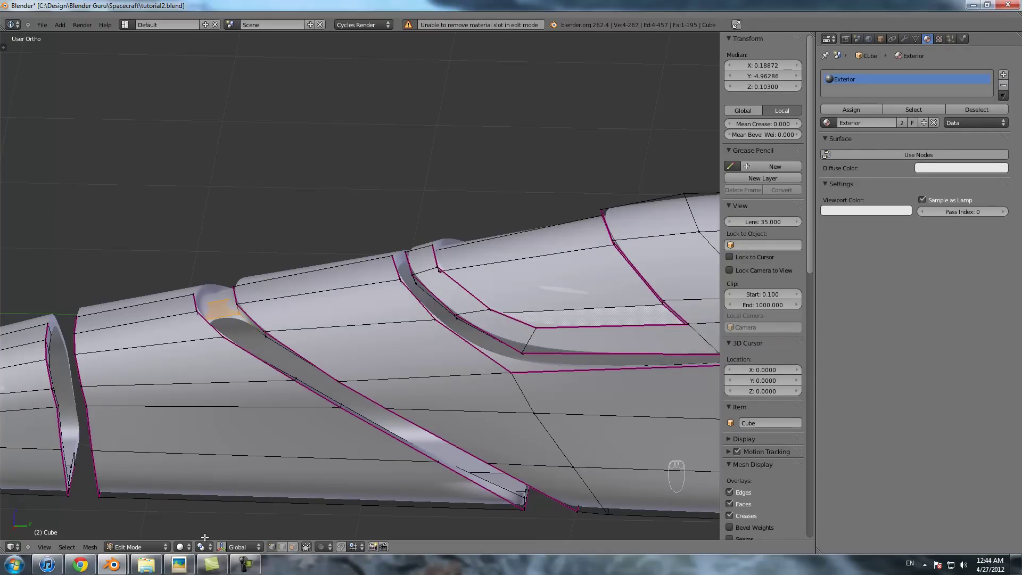
# - Fill the second opening down the diagonal hull seam with a face between its four inner vertices
pyautogui.press('z')
pyautogui.rightClick(224, 349)
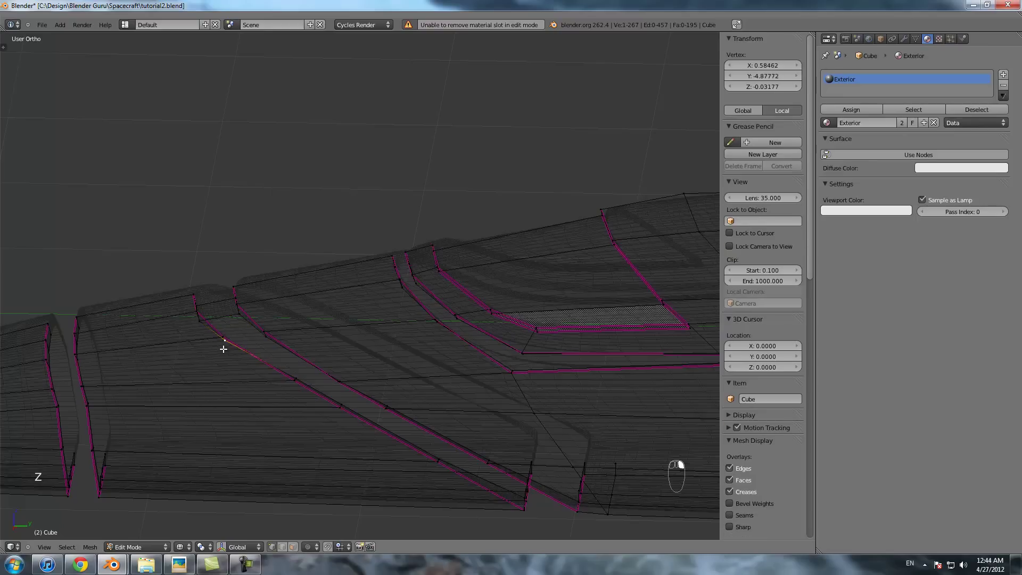
pyautogui.keyDown('shift'); pyautogui.rightClick(264, 337); pyautogui.keyUp('shift')
pyautogui.keyDown('shift'); pyautogui.rightClick(240, 317); pyautogui.keyUp('shift')
pyautogui.keyDown('shift'); pyautogui.rightClick(203, 324); pyautogui.keyUp('shift')
pyautogui.click(236, 563)
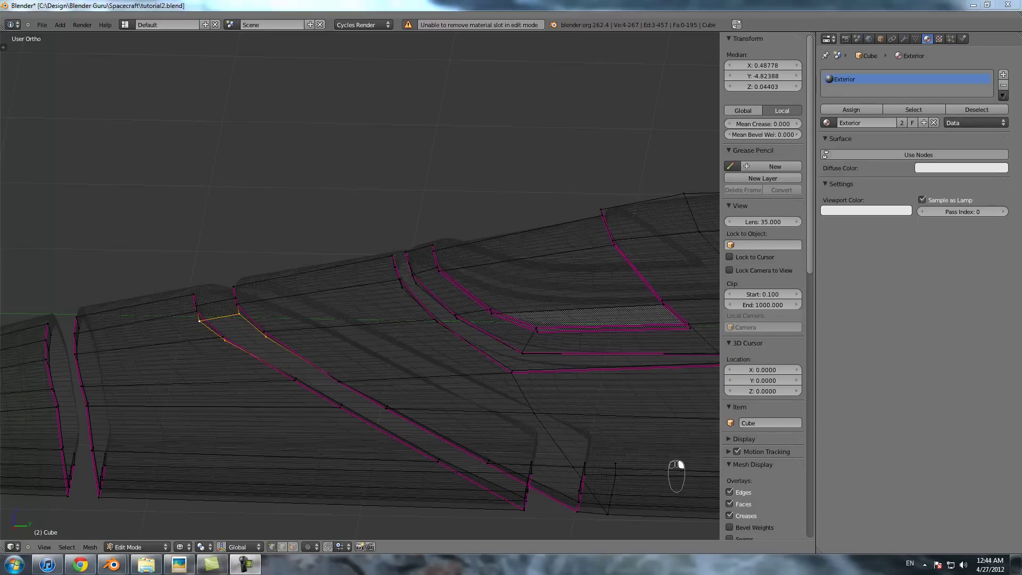
pyautogui.scroll(2, 295, 283)
pyautogui.scroll(-2, 296, 283)
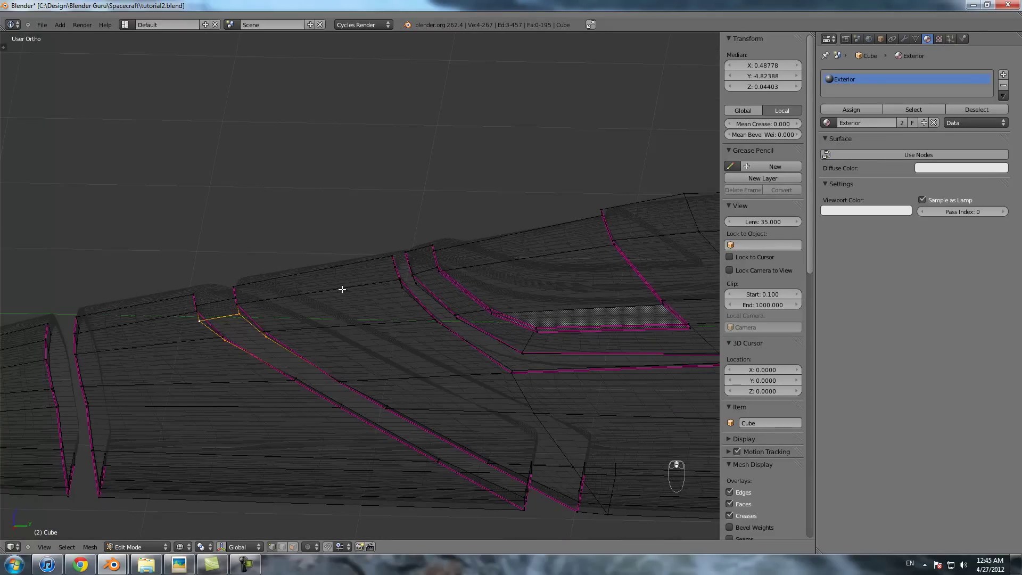
pyautogui.press('f')
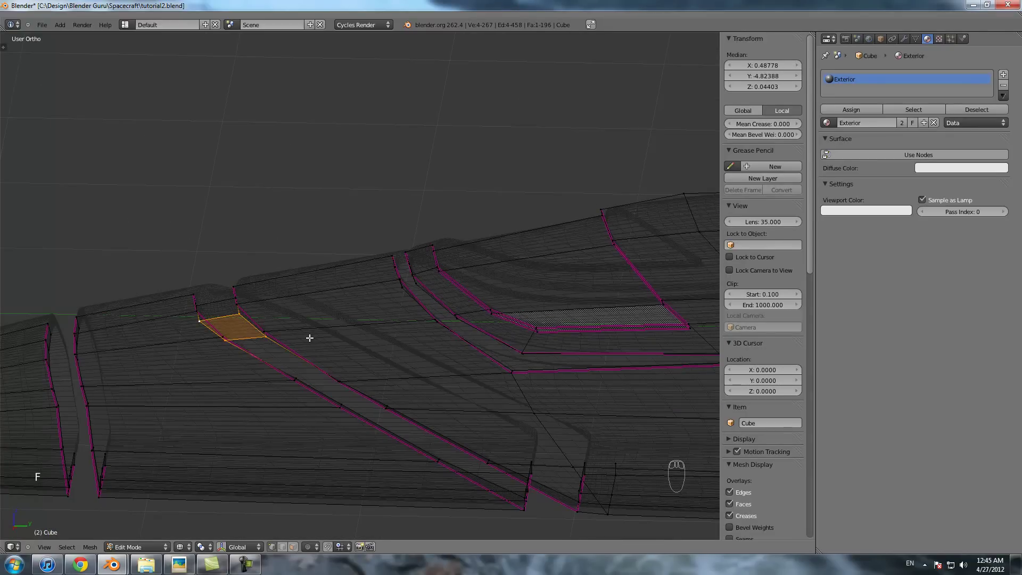
# - Fill the next three openings along the middle of the diagonal hull seam with faces
pyautogui.click(250, 340)
pyautogui.keyDown('shift'); pyautogui.click(319, 379); pyautogui.keyUp('shift')
pyautogui.press('f')
pyautogui.click(322, 372)
pyautogui.press('f')
pyautogui.scroll(2, 229, 371)
pyautogui.press('z')
pyautogui.press('z')
pyautogui.rightClick(229, 371)
pyautogui.keyDown('shift'); pyautogui.rightClick(285, 381); pyautogui.keyUp('shift')
pyautogui.keyDown('shift'); pyautogui.rightClick(375, 467); pyautogui.keyUp('shift')
pyautogui.keyDown('shift'); pyautogui.rightClick(462, 469); pyautogui.keyUp('shift')
pyautogui.press('f')
# - Fill the opening at the lower end of the diagonal seam, where it meets the hull's underside, with a face
pyautogui.keyDown('shift'); pyautogui.moveTo(419, 378); pyautogui.dragTo(330, 261, button='middle'); pyautogui.keyUp('shift')
pyautogui.rightClick(292, 343)
pyautogui.keyDown('shift'); pyautogui.rightClick(367, 346); pyautogui.keyUp('shift')
pyautogui.keyDown('shift'); pyautogui.rightClick(439, 425); pyautogui.keyUp('shift')
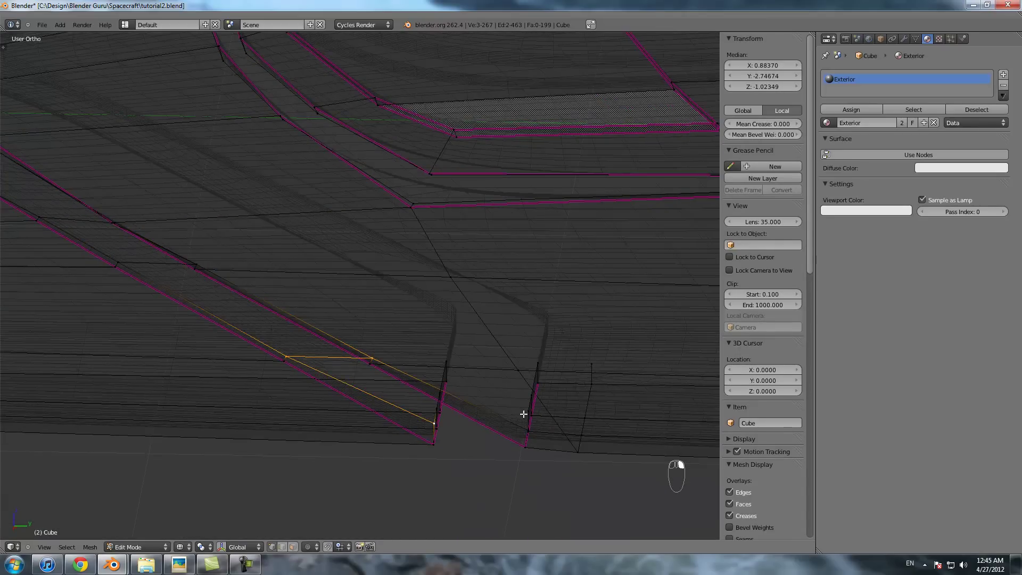
pyautogui.keyDown('shift'); pyautogui.rightClick(532, 428); pyautogui.keyUp('shift')
pyautogui.keyDown('shift'); pyautogui.rightClick(549, 416); pyautogui.keyUp('shift')
pyautogui.moveTo(538, 414); pyautogui.dragTo(513, 405, button='middle')
pyautogui.press('f')
# - Fill the remaining openings of the seam across the hull's underside with faces and check the smoothed result
pyautogui.rightClick(210, 333)
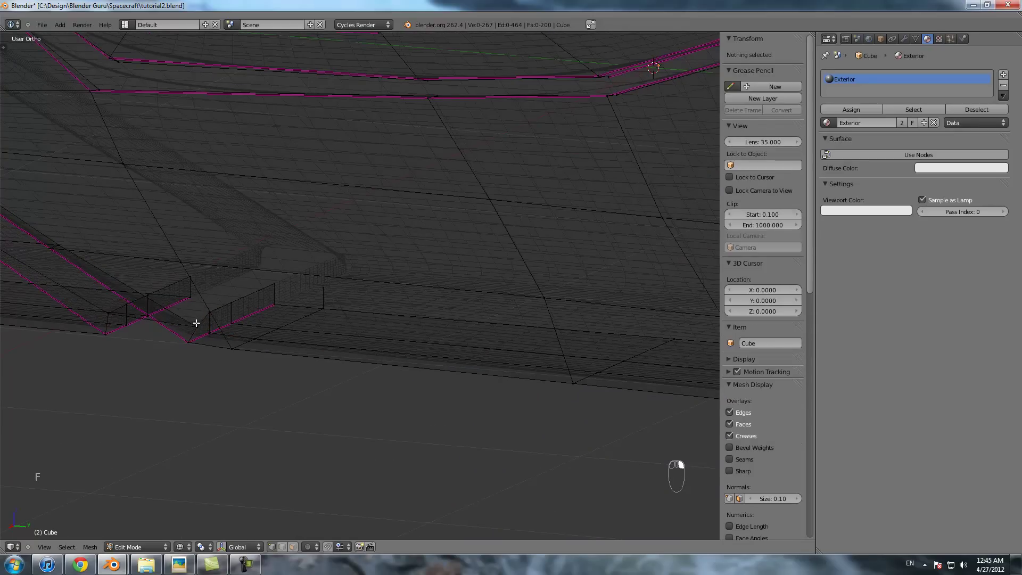
pyautogui.keyDown('shift'); pyautogui.rightClick(139, 312); pyautogui.keyUp('shift')
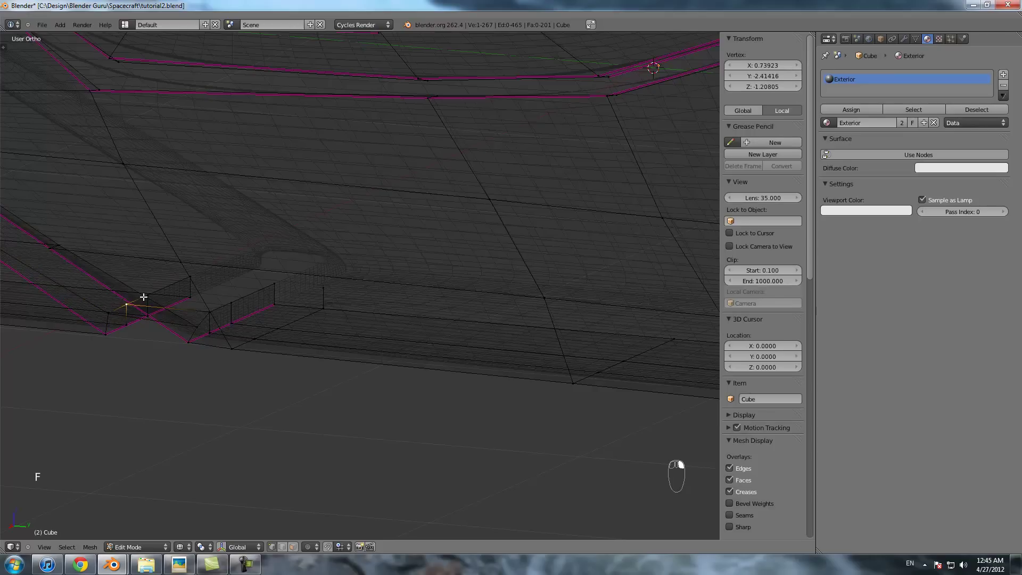
pyautogui.keyDown('shift'); pyautogui.rightClick(220, 306); pyautogui.keyUp('shift')
pyautogui.press('f')
pyautogui.press('f')
pyautogui.rightClick(237, 301)
pyautogui.keyDown('shift'); pyautogui.rightClick(158, 291); pyautogui.keyUp('shift')
pyautogui.keyDown('shift'); pyautogui.rightClick(185, 277); pyautogui.keyUp('shift')
pyautogui.keyDown('shift'); pyautogui.rightClick(274, 278); pyautogui.keyUp('shift')
pyautogui.press('f')
pyautogui.press('Tab')
pyautogui.press('z')
pyautogui.scroll(-2, 306, 263)
# - Delete the misplaced faces and edges in the middle of the diagonal seam that are attached to its outer edge
pyautogui.press('Tab')
pyautogui.keyDown('shift'); pyautogui.moveTo(388, 283); pyautogui.dragTo(375, 326, button='middle'); pyautogui.keyUp('shift')
pyautogui.scroll(2, 341, 266)
pyautogui.press('z')
pyautogui.keyDown('alt'); pyautogui.rightClick(309, 219); pyautogui.keyUp('alt')
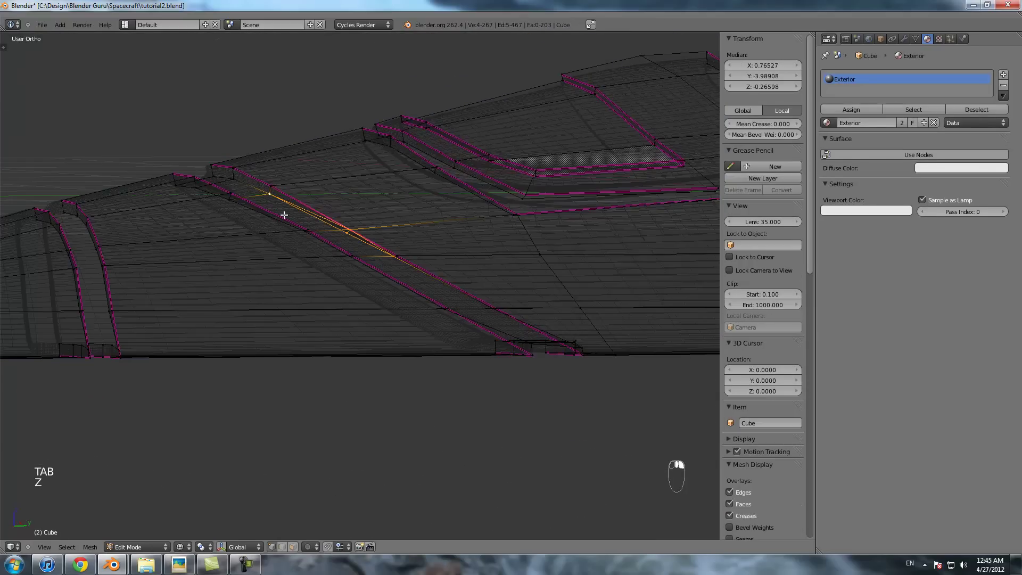
pyautogui.moveTo(270, 196); pyautogui.dragTo(461, 243, button='middle')
pyautogui.press('KP_Decimal')
pyautogui.rightClick(437, 280)
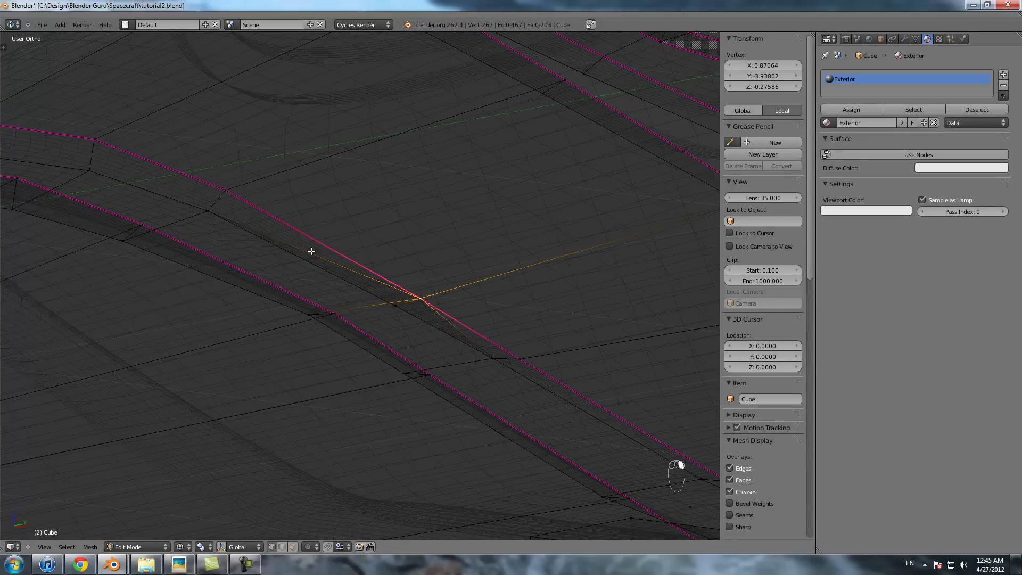
pyautogui.press('x')
pyautogui.click(220, 230)
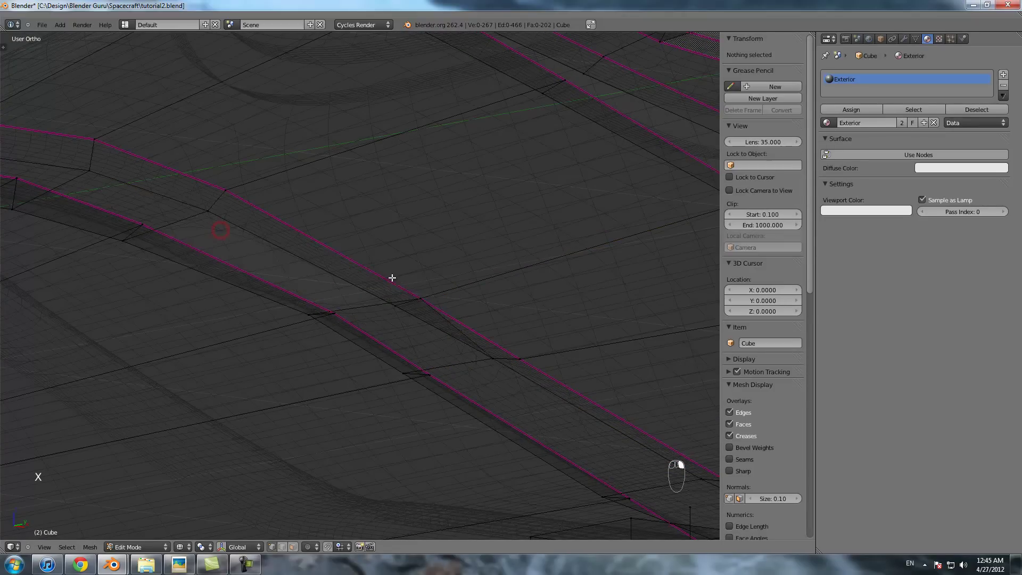
pyautogui.rightClick(424, 302)
pyautogui.press('x')
pyautogui.click(477, 345)
pyautogui.rightClick(421, 299)
pyautogui.press('x')
pyautogui.click(415, 297)
# - Refill the two openings in the middle of the diagonal seam with faces between the seam's vertices
pyautogui.rightClick(412, 302)
pyautogui.keyDown('shift'); pyautogui.rightClick(208, 211); pyautogui.keyUp('shift')
pyautogui.keyDown('shift'); pyautogui.rightClick(123, 240); pyautogui.keyUp('shift')
pyautogui.keyDown('shift'); pyautogui.rightClick(309, 315); pyautogui.keyUp('shift')
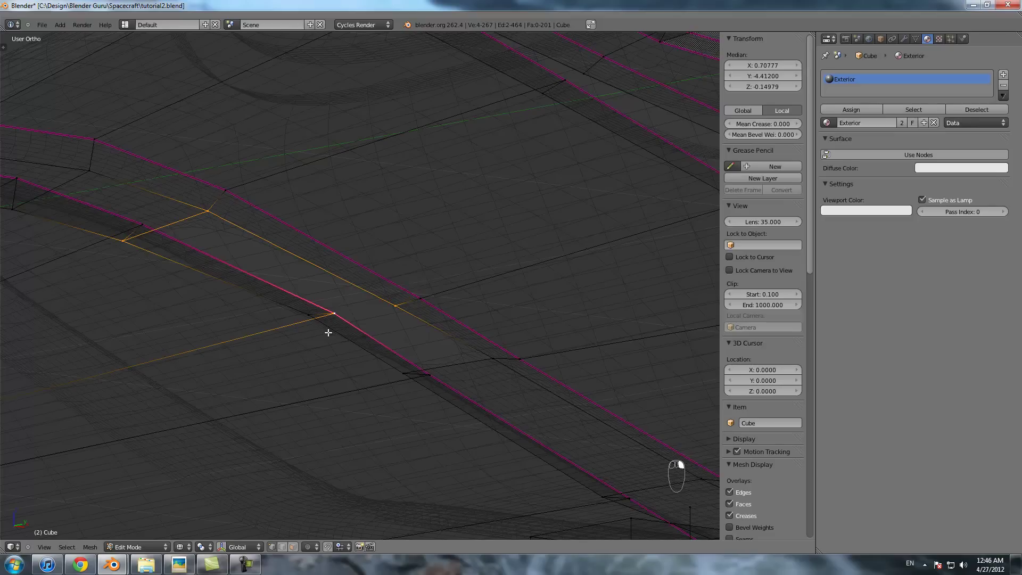
pyautogui.press('f')
pyautogui.rightClick(309, 321)
pyautogui.keyDown('shift'); pyautogui.rightClick(398, 314); pyautogui.keyUp('shift')
pyautogui.keyDown('shift'); pyautogui.rightClick(484, 368); pyautogui.keyUp('shift')
pyautogui.keyDown('shift'); pyautogui.rightClick(422, 381); pyautogui.keyUp('shift')
pyautogui.keyDown('shift'); pyautogui.rightClick(407, 381); pyautogui.keyUp('shift')
pyautogui.keyDown('shift'); pyautogui.rightClick(407, 381); pyautogui.keyUp('shift')
pyautogui.press('f')
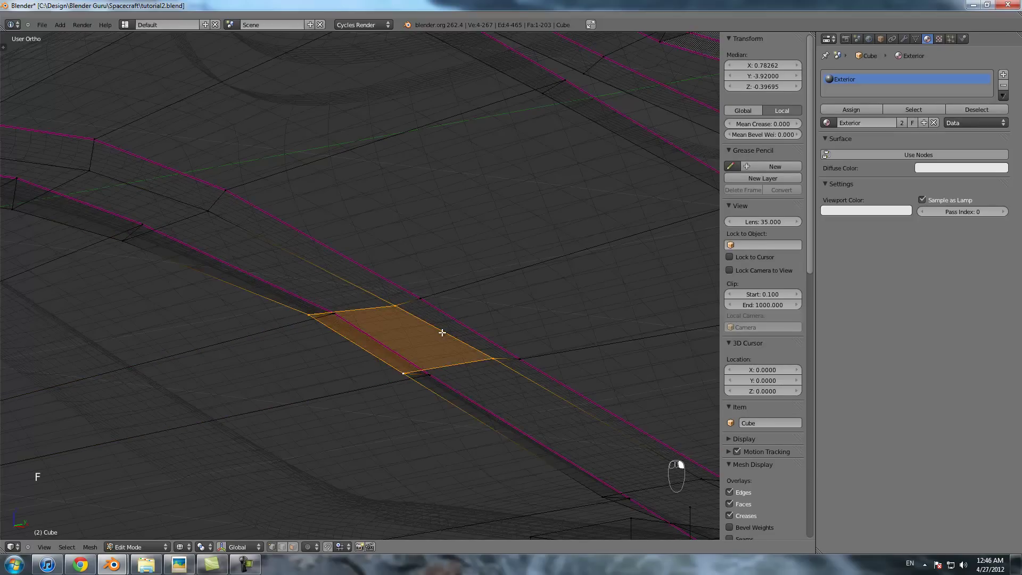
# - Set a mean crease of 1 on both inner edge loops of the diagonal seam and check the smoothed hull
pyautogui.keyDown('alt'); pyautogui.rightClick(443, 333); pyautogui.keyUp('alt')
pyautogui.scroll(-5, 421, 324)
pyautogui.click(283, 546)
pyautogui.keyDown('alt'); pyautogui.keyDown('shift'); pyautogui.rightClick(308, 278); pyautogui.keyUp('shift'); pyautogui.keyUp('alt')
pyautogui.press('n')
pyautogui.press('n')
pyautogui.click(758, 123)
pyautogui.write('1')
pyautogui.click(460, 231)
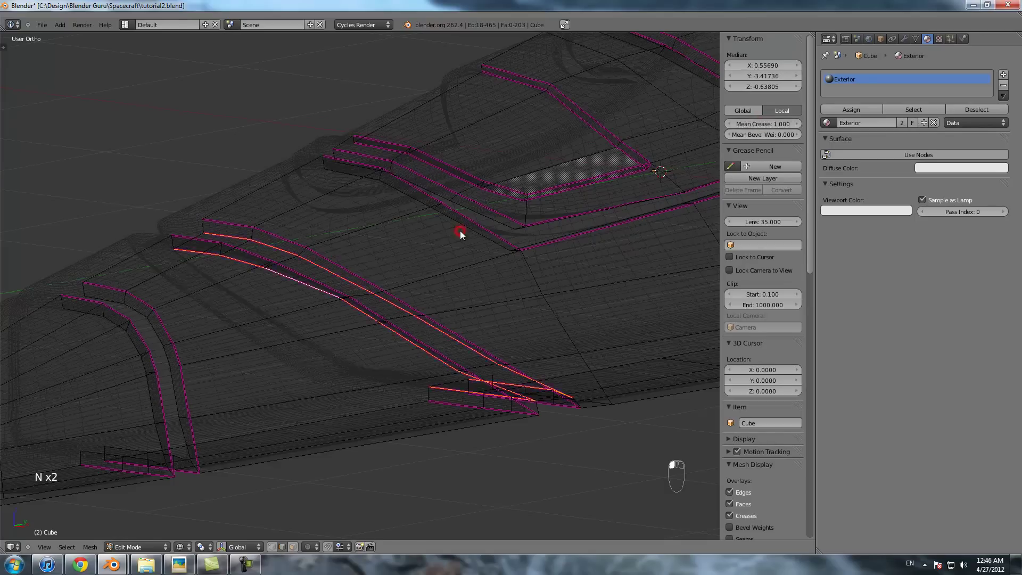
pyautogui.press('Tab')
pyautogui.press('z')
pyautogui.moveTo(443, 232)
pyautogui.mouseDown(button='middle')
pyautogui.moveTo(334, 228)
pyautogui.moveTo(348, 240)
pyautogui.moveTo(411, 242)
pyautogui.moveTo(250, 336)
pyautogui.moveTo(412, 324)
pyautogui.moveTo(353, 237)
pyautogui.mouseUp(button='middle')
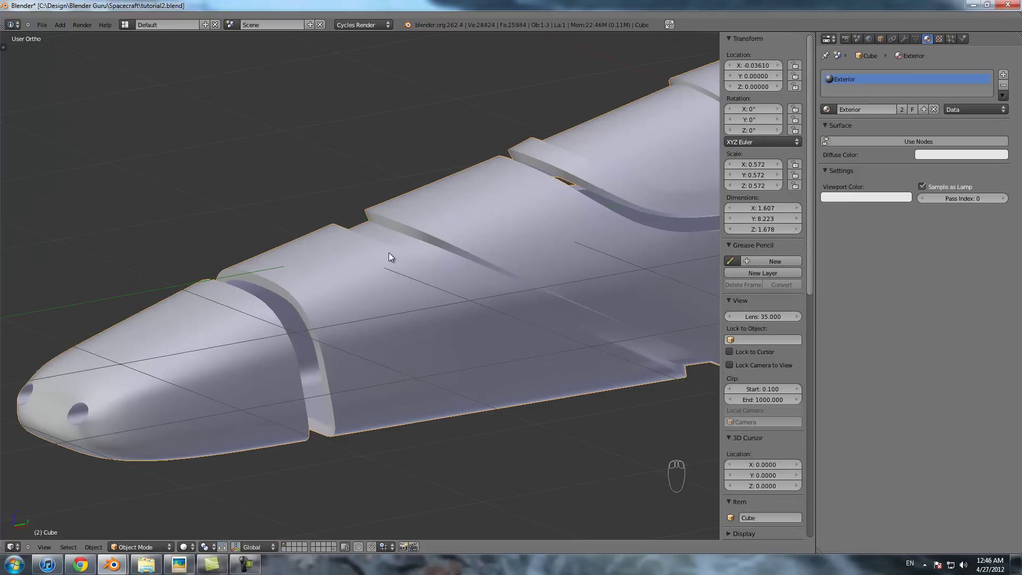
pyautogui.scroll(5, 352, 292)
pyautogui.press('Tab')
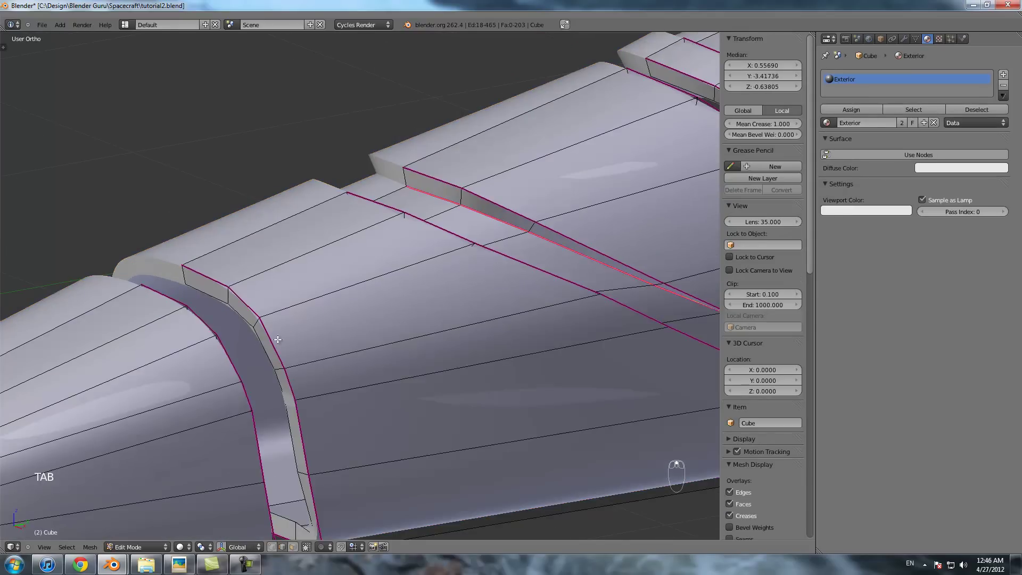
# - Fill the three uppermost openings of the seam nearest the nose with faces between its inner edges
pyautogui.press('z')
pyautogui.rightClick(154, 315)
pyautogui.keyDown('shift'); pyautogui.rightClick(197, 292); pyautogui.keyUp('shift')
pyautogui.press('f')
pyautogui.rightClick(203, 335)
pyautogui.keyDown('shift'); pyautogui.rightClick(228, 320); pyautogui.keyUp('shift')
pyautogui.press('f')
pyautogui.rightClick(225, 374)
pyautogui.keyDown('shift'); pyautogui.rightClick(265, 350); pyautogui.keyUp('shift')
pyautogui.press('f')
pyautogui.rightClick(271, 380)
pyautogui.keyDown('shift'); pyautogui.rightClick(224, 397); pyautogui.keyUp('shift')
pyautogui.press('f')
pyautogui.hotkey('ctrl', 'z')
# - Fill the two openings on the lower side stretch of the nose seam with faces between its facing edges
pyautogui.rightClick(238, 397)
pyautogui.keyDown('shift'); pyautogui.rightClick(283, 381); pyautogui.keyUp('shift')
pyautogui.press('f')
pyautogui.rightClick(255, 431)
pyautogui.keyDown('shift'); pyautogui.rightClick(285, 431); pyautogui.keyUp('shift')
pyautogui.keyDown('shift'); pyautogui.moveTo(285, 432); pyautogui.dragTo(338, 354, button='middle'); pyautogui.keyUp('shift')
pyautogui.press('f')
# - Fill the three openings where the nose seam turns onto the hull's underside with faces
pyautogui.rightClick(319, 376)
pyautogui.keyDown('shift'); pyautogui.rightClick(362, 384); pyautogui.keyUp('shift')
pyautogui.rightClick(360, 386)
pyautogui.keyDown('shift'); pyautogui.rightClick(319, 387); pyautogui.keyUp('shift')
pyautogui.press('f')
pyautogui.rightClick(320, 424)
pyautogui.keyDown('shift'); pyautogui.rightClick(365, 419); pyautogui.keyUp('shift')
pyautogui.press('f')
pyautogui.rightClick(341, 405)
pyautogui.keyDown('shift'); pyautogui.rightClick(287, 411); pyautogui.keyUp('shift')
pyautogui.press('f')
# - Fill the last underside opening of the nose seam with a face and check the smoothed hull
pyautogui.rightClick(271, 404)
pyautogui.keyDown('shift'); pyautogui.rightClick(302, 396); pyautogui.keyUp('shift')
pyautogui.rightClick(303, 389)
pyautogui.keyDown('shift'); pyautogui.rightClick(270, 397); pyautogui.keyUp('shift')
pyautogui.press('f')
pyautogui.press('Tab')
pyautogui.scroll(-4, 320, 337)
pyautogui.scroll(4, 368, 295)
pyautogui.press('Tab')
pyautogui.press('z')
pyautogui.press('z')
# - Set a mean crease of 1 on both inner edge loops of the nose seam and check the smoothed result
pyautogui.keyDown('alt'); pyautogui.rightClick(349, 280); pyautogui.keyUp('alt')
pyautogui.keyDown('alt'); pyautogui.keyDown('shift'); pyautogui.rightClick(299, 297); pyautogui.keyUp('shift'); pyautogui.keyUp('alt')
pyautogui.scroll(-3, 300, 297)
pyautogui.keyDown('shift'); pyautogui.moveTo(358, 337); pyautogui.dragTo(365, 283, button='middle'); pyautogui.keyUp('shift')
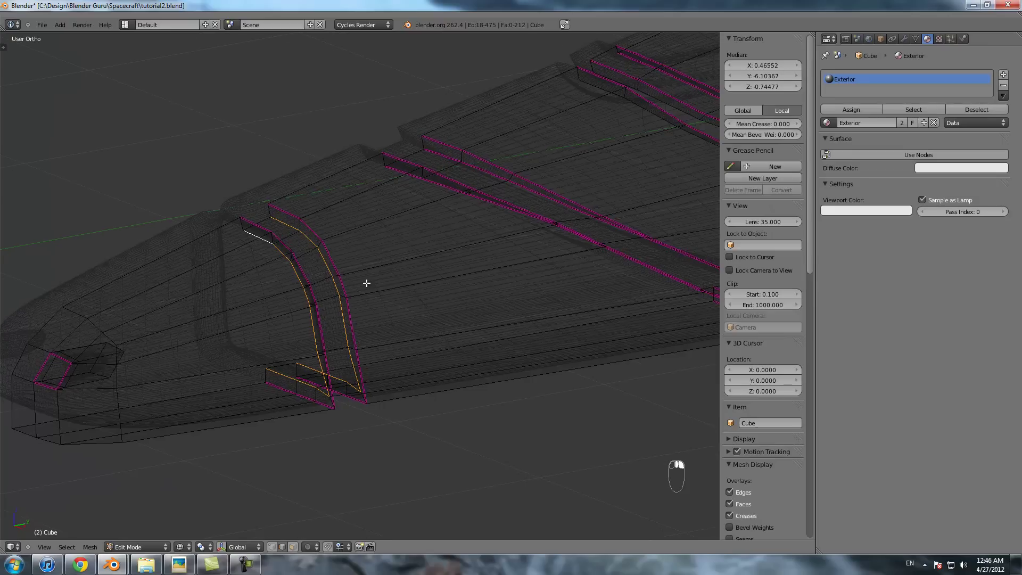
pyautogui.click(773, 124)
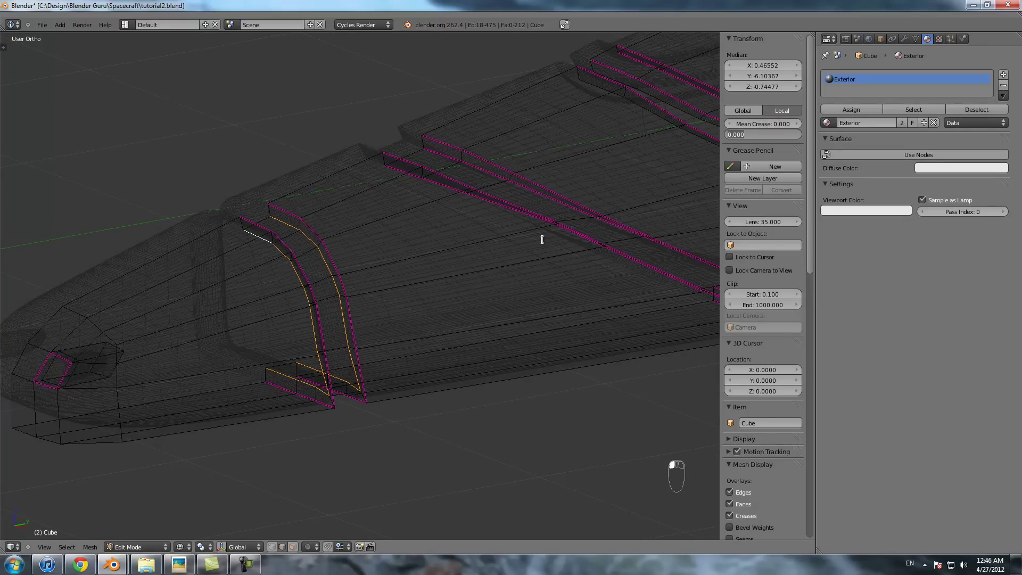
pyautogui.click(765, 124)
pyautogui.write('1')
pyautogui.press('Return')
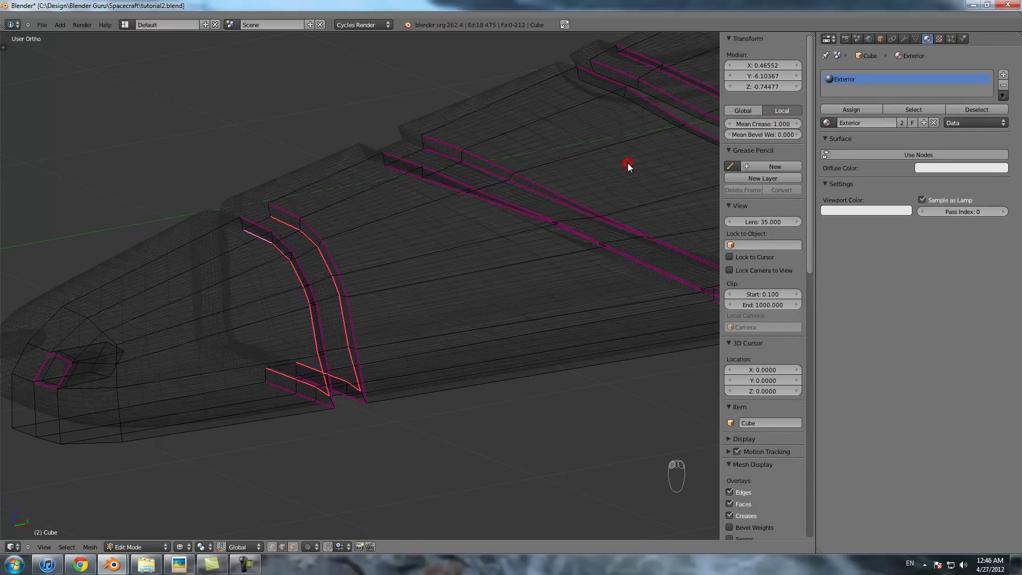
pyautogui.press('Tab')
pyautogui.press('z')
pyautogui.scroll(3, 374, 310)
pyautogui.press('Tab')
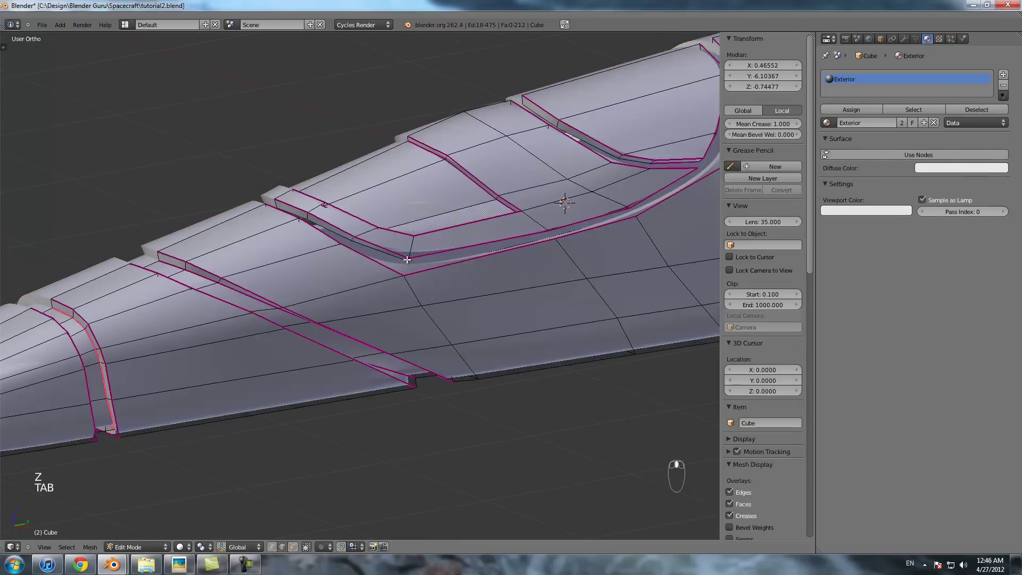
# - Fill the uppermost opening at the front end of the large curved seam with a face
pyautogui.scroll(3, 339, 317)
pyautogui.press('z')
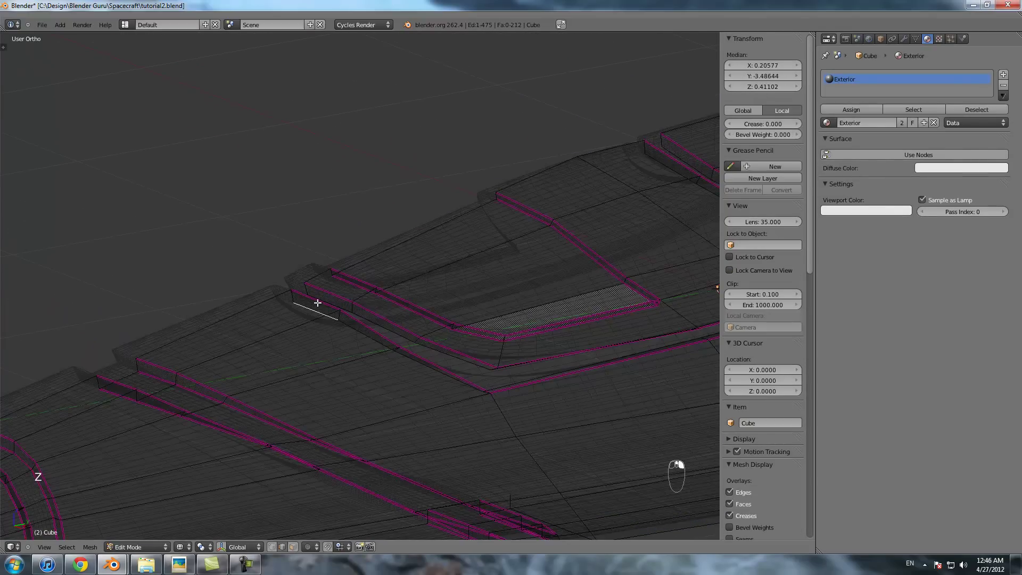
pyautogui.press('z')
pyautogui.rightClick(328, 304)
pyautogui.rightClick(335, 304)
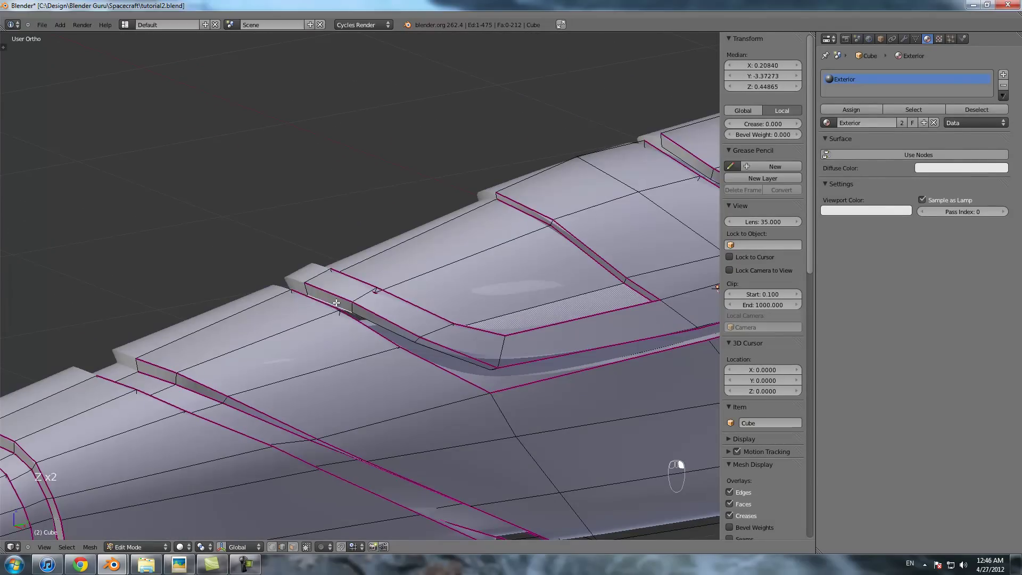
pyautogui.press('z')
pyautogui.keyDown('shift'); pyautogui.rightClick(316, 309); pyautogui.keyUp('shift')
pyautogui.press('f')
# - Fill the next two openings of the curved seam down to its front corner with faces
pyautogui.rightClick(351, 334)
pyautogui.keyDown('shift'); pyautogui.rightClick(378, 322); pyautogui.keyUp('shift')
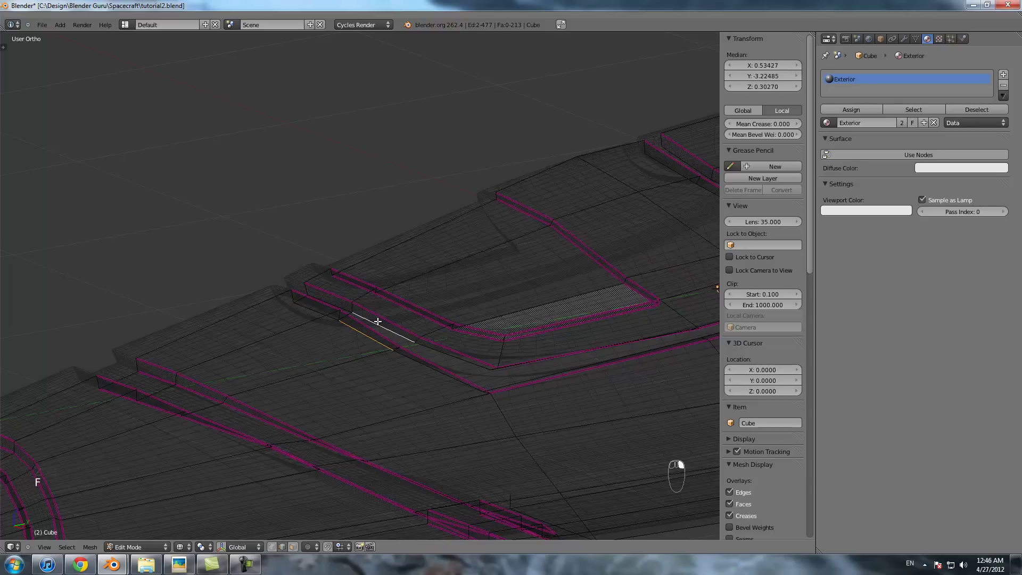
pyautogui.press('f')
pyautogui.rightClick(422, 355)
pyautogui.keyDown('shift'); pyautogui.rightClick(432, 352); pyautogui.keyUp('shift')
pyautogui.press('f')
# - Fill the three openings along the curved seam's long lower side, from the front corner to the rear junction, with faces
pyautogui.rightClick(508, 370)
pyautogui.moveTo(531, 370); pyautogui.dragTo(352, 376, button='middle')
pyautogui.rightClick(380, 353)
pyautogui.keyDown('shift'); pyautogui.rightClick(371, 364); pyautogui.keyUp('shift')
pyautogui.press('f')
pyautogui.rightClick(414, 302)
pyautogui.keyDown('shift'); pyautogui.rightClick(431, 309); pyautogui.keyUp('shift')
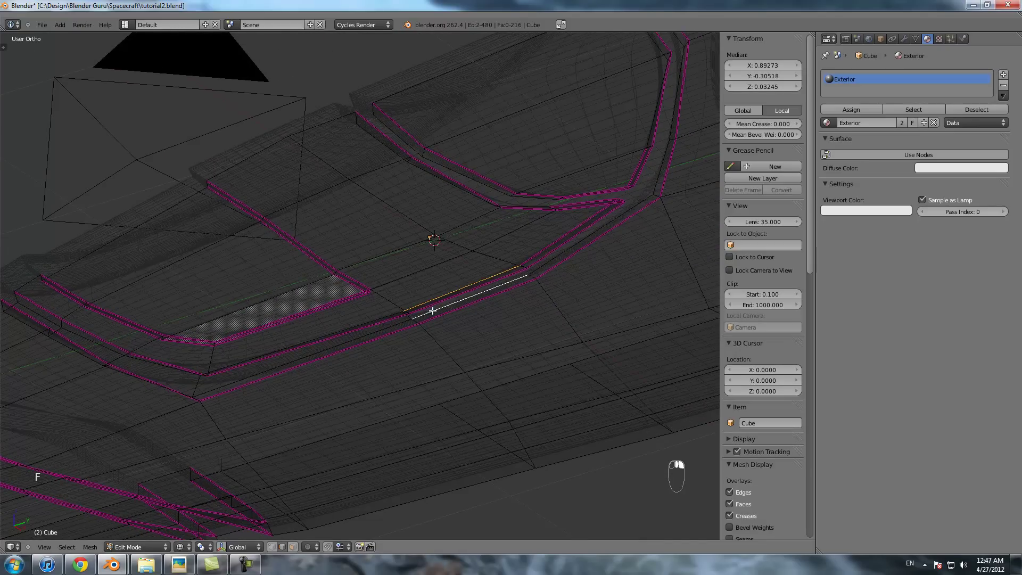
pyautogui.keyDown('shift'); pyautogui.moveTo(457, 302); pyautogui.dragTo(327, 346, button='middle'); pyautogui.keyUp('shift')
pyautogui.press('f')
pyautogui.rightClick(396, 301)
pyautogui.keyDown('shift'); pyautogui.rightClick(418, 307); pyautogui.keyUp('shift')
pyautogui.keyDown('shift'); pyautogui.moveTo(468, 275); pyautogui.dragTo(413, 317, button='middle'); pyautogui.keyUp('shift')
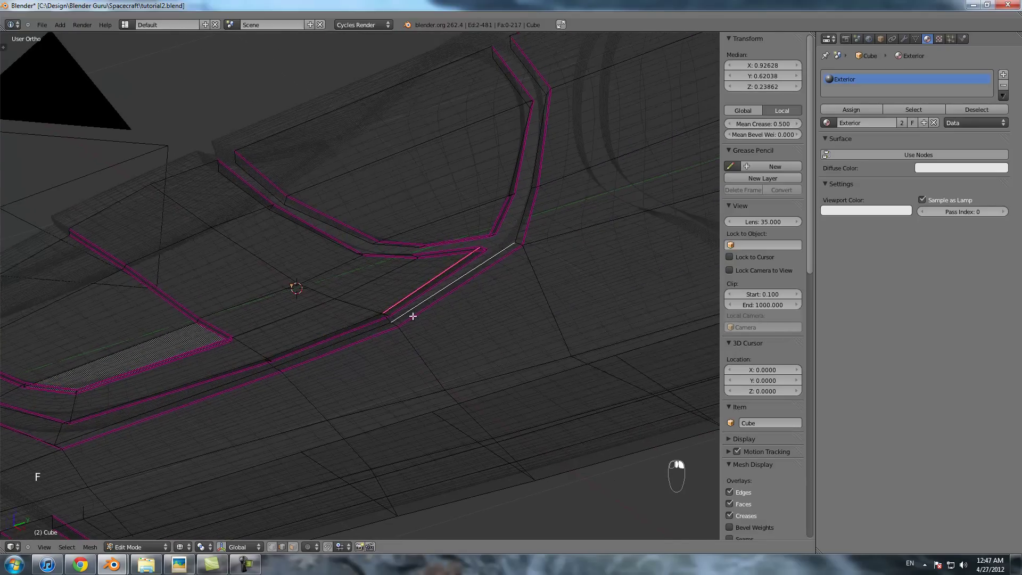
pyautogui.press('f')
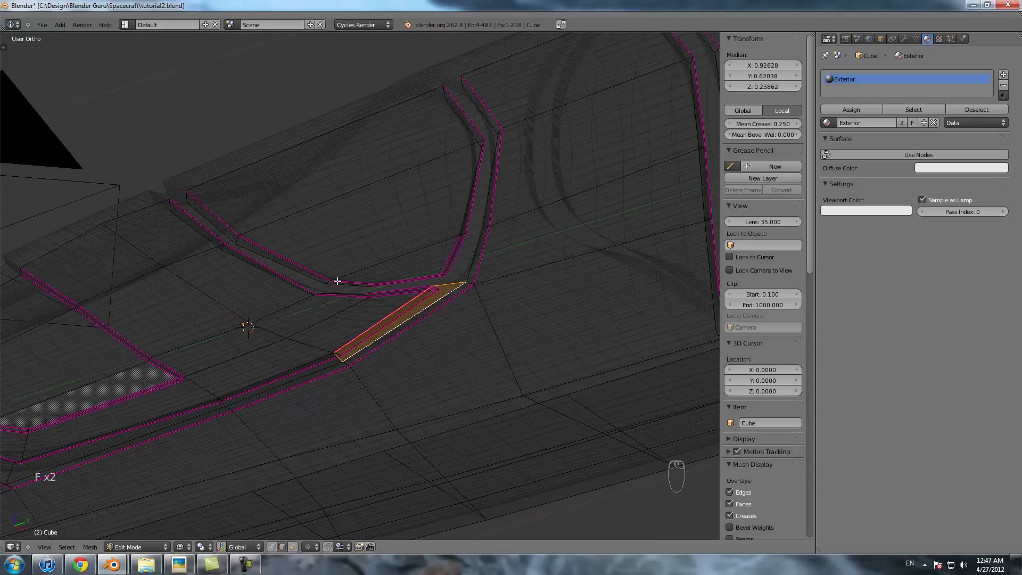
# - Fill the two upper openings of the branch seam that runs from the hull's top down to the junction
pyautogui.rightClick(289, 273)
pyautogui.keyDown('shift'); pyautogui.rightClick(251, 270); pyautogui.keyUp('shift')
pyautogui.keyDown('shift'); pyautogui.moveTo(207, 262); pyautogui.dragTo(278, 322, button='middle'); pyautogui.keyUp('shift')
pyautogui.press('f')
pyautogui.rightClick(263, 290)
pyautogui.keyDown('shift'); pyautogui.rightClick(274, 280); pyautogui.keyUp('shift')
pyautogui.press('f')
# - Fill the two lower openings of the branch seam leading into the junction with faces
pyautogui.rightClick(400, 348)
pyautogui.keyDown('shift'); pyautogui.moveTo(404, 351); pyautogui.dragTo(356, 299, button='middle'); pyautogui.keyUp('shift')
pyautogui.scroll(3, 356, 299)
pyautogui.keyDown('shift'); pyautogui.rightClick(349, 283); pyautogui.keyUp('shift')
pyautogui.press('f')
pyautogui.scroll(-2, 394, 287)
pyautogui.rightClick(421, 280)
pyautogui.keyDown('shift'); pyautogui.moveTo(427, 290); pyautogui.dragTo(443, 326, button='middle'); pyautogui.keyUp('shift')
pyautogui.keyDown('shift'); pyautogui.rightClick(423, 266); pyautogui.keyUp('shift')
pyautogui.press('f')
# - Fill the openings from the seam junction up along the curved seam's rear side with faces
pyautogui.rightClick(462, 347)
pyautogui.rightClick(459, 352)
pyautogui.keyDown('shift'); pyautogui.rightClick(474, 356); pyautogui.keyUp('shift')
pyautogui.press('f')
pyautogui.rightClick(471, 348)
pyautogui.keyDown('shift'); pyautogui.rightClick(474, 334); pyautogui.keyUp('shift')
pyautogui.moveTo(526, 328); pyautogui.dragTo(383, 269, button='middle')
pyautogui.press('f')
pyautogui.rightClick(396, 277)
pyautogui.keyDown('shift'); pyautogui.rightClick(418, 322); pyautogui.keyUp('shift')
pyautogui.press('f')
# - Fill the topmost opening of the curved seam's rear side with a face between its inner edges
pyautogui.rightClick(394, 264)
pyautogui.keyDown('shift'); pyautogui.rightClick(414, 251); pyautogui.keyUp('shift')
pyautogui.rightClick(393, 263)
pyautogui.keyDown('shift'); pyautogui.rightClick(404, 253); pyautogui.keyUp('shift')
pyautogui.keyDown('shift'); pyautogui.rightClick(411, 251); pyautogui.keyUp('shift')
pyautogui.keyDown('shift'); pyautogui.rightClick(422, 249); pyautogui.keyUp('shift')
pyautogui.press('f')
pyautogui.scroll(-6, 451, 322)
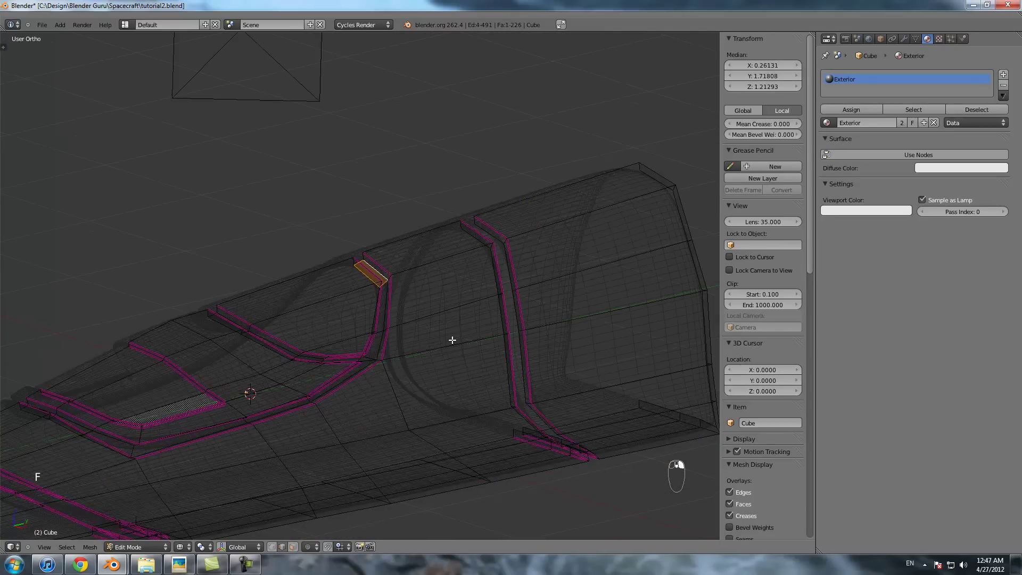
# - Set a mean crease of 1 on the rearmost inner edge loop of the curved seam above the junction
pyautogui.scroll(3, 430, 320)
pyautogui.keyDown('alt'); pyautogui.rightClick(408, 298); pyautogui.keyUp('alt')
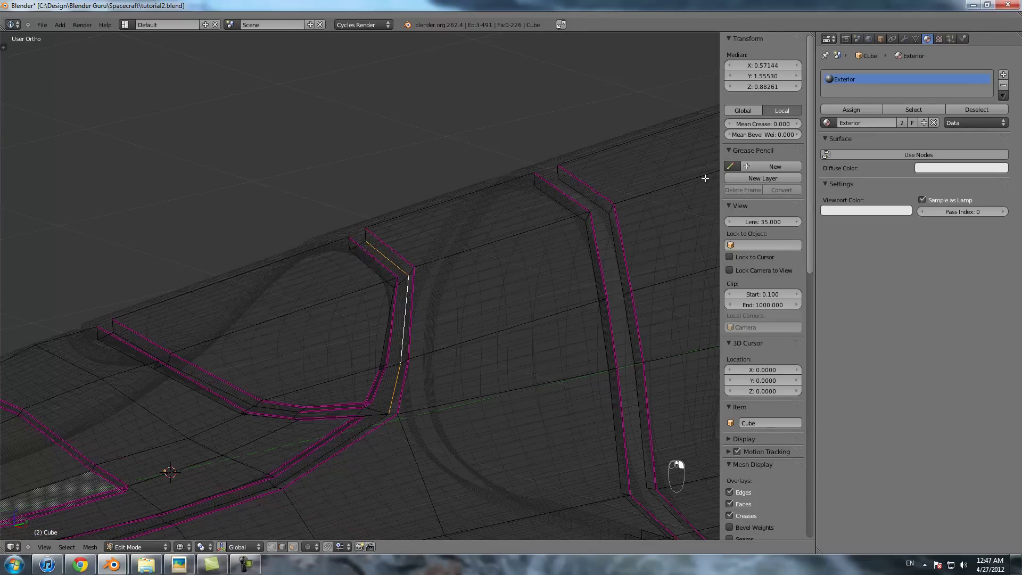
pyautogui.moveTo(771, 123); pyautogui.dragTo(474, 213)
# - Select all inner edge loops of the curved seam and its branch and set their mean crease to 1
pyautogui.keyDown('alt'); pyautogui.rightClick(381, 347); pyautogui.keyUp('alt')
pyautogui.keyDown('alt'); pyautogui.keyDown('shift'); pyautogui.rightClick(273, 409); pyautogui.keyUp('shift'); pyautogui.keyUp('alt')
pyautogui.keyDown('shift'); pyautogui.moveTo(305, 368); pyautogui.dragTo(429, 298, button='middle'); pyautogui.keyUp('shift')
pyautogui.keyDown('alt'); pyautogui.keyDown('shift'); pyautogui.rightClick(312, 320); pyautogui.keyUp('shift'); pyautogui.keyUp('alt')
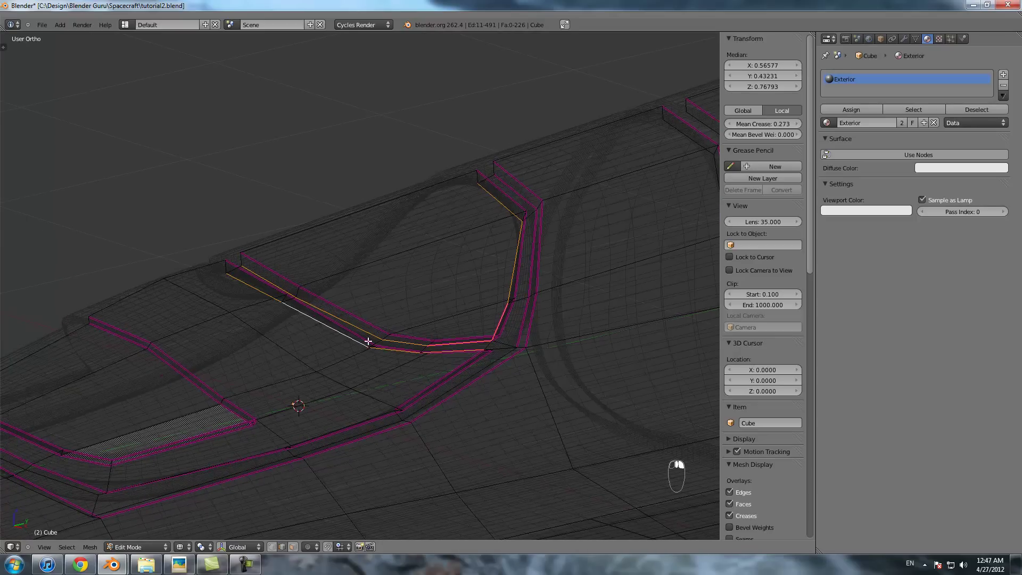
pyautogui.keyDown('alt'); pyautogui.keyDown('shift'); pyautogui.rightClick(372, 404); pyautogui.keyUp('shift'); pyautogui.keyUp('alt')
pyautogui.keyDown('shift'); pyautogui.moveTo(373, 404); pyautogui.dragTo(544, 340, button='middle'); pyautogui.keyUp('shift')
pyautogui.keyDown('alt'); pyautogui.keyDown('shift'); pyautogui.rightClick(260, 397); pyautogui.keyUp('shift'); pyautogui.keyUp('alt')
pyautogui.keyDown('shift'); pyautogui.moveTo(383, 409); pyautogui.dragTo(364, 413, button='middle'); pyautogui.keyUp('shift')
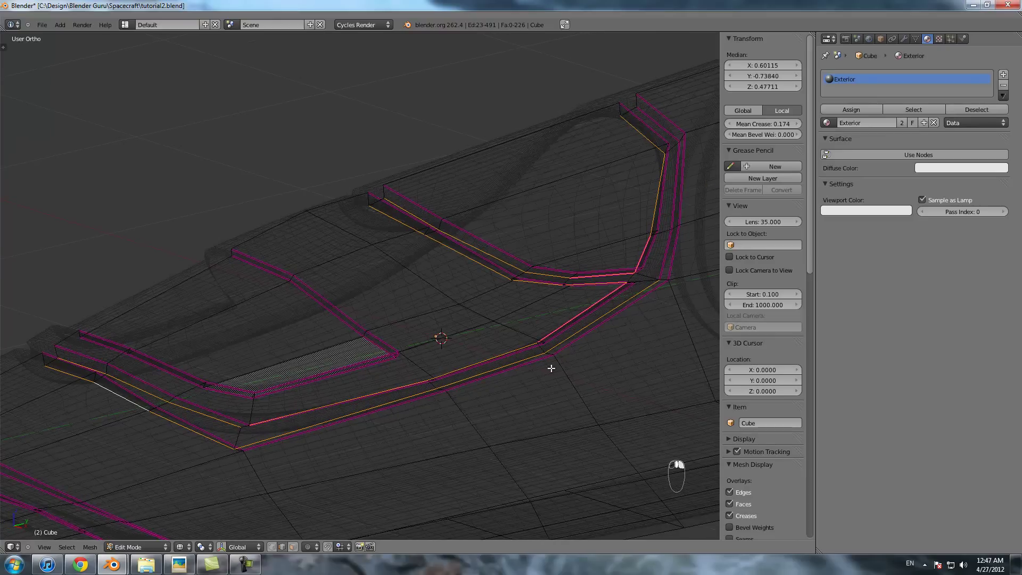
pyautogui.keyDown('shift'); pyautogui.moveTo(551, 368); pyautogui.dragTo(343, 387, button='middle'); pyautogui.keyUp('shift')
pyautogui.keyDown('alt'); pyautogui.keyDown('shift'); pyautogui.rightClick(373, 327); pyautogui.keyUp('shift'); pyautogui.keyUp('alt')
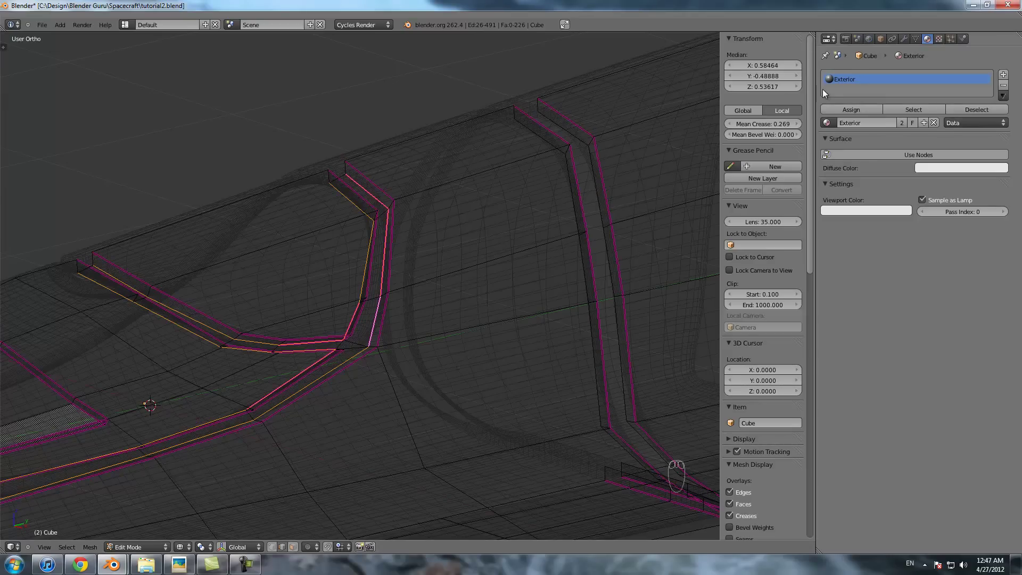
pyautogui.click(768, 123)
pyautogui.write('1')
pyautogui.press('Return')
# - Examine the smoothed hull around the filled curved seam and the open rear seam in solid and wireframe shading
pyautogui.press('z')
pyautogui.moveTo(586, 177)
pyautogui.mouseDown(button='middle')
pyautogui.moveTo(513, 256)
pyautogui.moveTo(328, 277)
pyautogui.moveTo(347, 321)
pyautogui.moveTo(297, 321)
pyautogui.moveTo(338, 306)
pyautogui.moveTo(410, 308)
pyautogui.moveTo(376, 333)
pyautogui.moveTo(368, 315)
pyautogui.moveTo(401, 303)
pyautogui.moveTo(361, 292)
pyautogui.moveTo(384, 320)
pyautogui.moveTo(338, 340)
pyautogui.moveTo(381, 347)
pyautogui.moveTo(487, 323)
pyautogui.moveTo(356, 339)
pyautogui.mouseUp(button='middle')
pyautogui.scroll(3, 376, 333)
pyautogui.press('Tab')
pyautogui.scroll(2, 368, 314)
pyautogui.press('z')
pyautogui.rightClick(370, 317)
pyautogui.press('z')
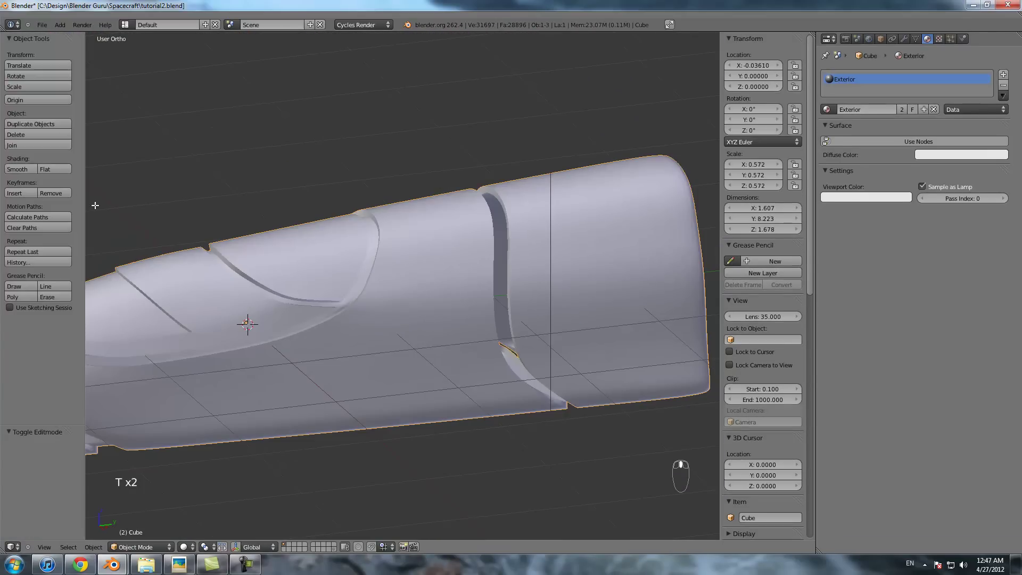
# - Fill the upper openings of the rear seam with faces between its inner edges
pyautogui.press('t')
pyautogui.press('Tab')
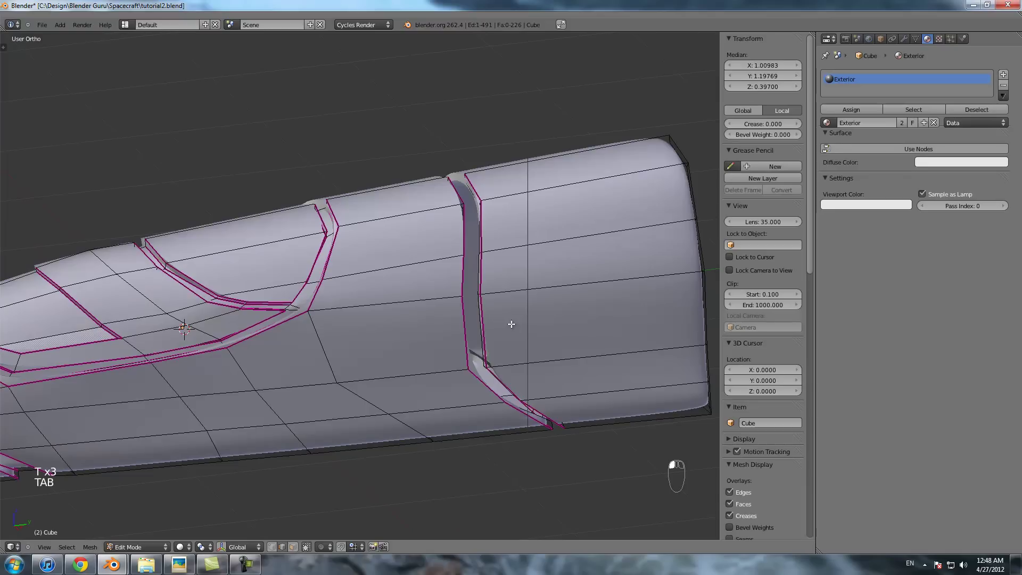
pyautogui.press('z')
pyautogui.rightClick(454, 191)
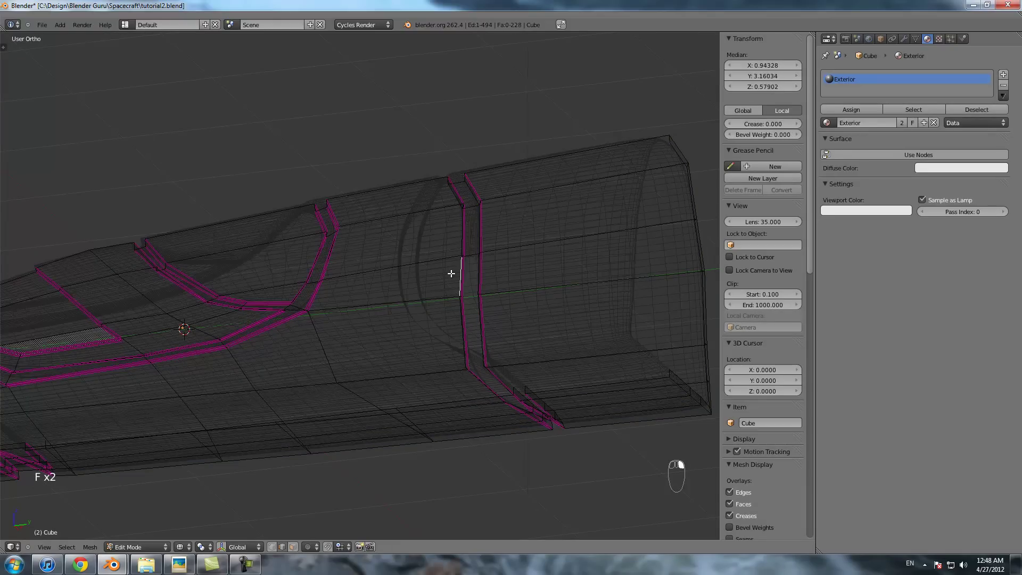
pyautogui.scroll(5, 476, 272)
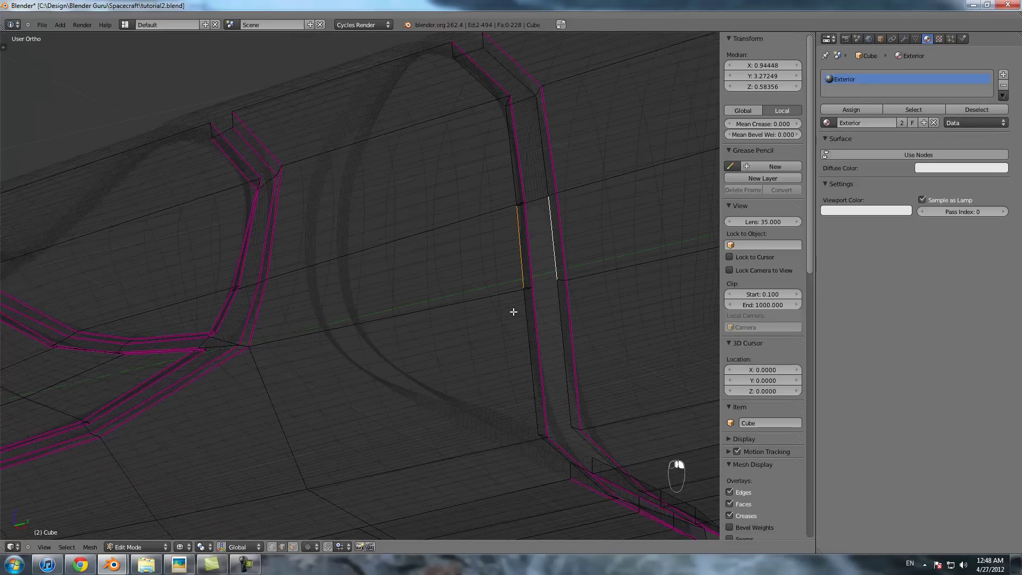
pyautogui.keyDown('shift'); pyautogui.moveTo(568, 447); pyautogui.dragTo(317, 279, button='middle'); pyautogui.keyUp('shift')
pyautogui.press('f')
# - Continue filling the rear seam with faces down the hull's side toward the lower corner
pyautogui.rightClick(381, 326)
pyautogui.keyDown('shift'); pyautogui.rightClick(400, 328); pyautogui.keyUp('shift')
pyautogui.press('f')
pyautogui.moveTo(345, 309); pyautogui.dragTo(381, 327, button='middle')
pyautogui.keyDown('shift'); pyautogui.moveTo(563, 333); pyautogui.dragTo(335, 294, button='middle'); pyautogui.keyUp('shift')
pyautogui.rightClick(405, 321)
pyautogui.press('f')
# - Close the remaining rear seam openings across the hull's underside with faces between the inner edges
pyautogui.moveTo(288, 293); pyautogui.dragTo(388, 310, button='middle')
pyautogui.keyDown('shift'); pyautogui.moveTo(546, 346); pyautogui.dragTo(421, 325, button='middle'); pyautogui.keyUp('shift')
pyautogui.scroll(2, 420, 324)
pyautogui.rightClick(412, 352)
pyautogui.keyDown('shift'); pyautogui.rightClick(394, 334); pyautogui.keyUp('shift')
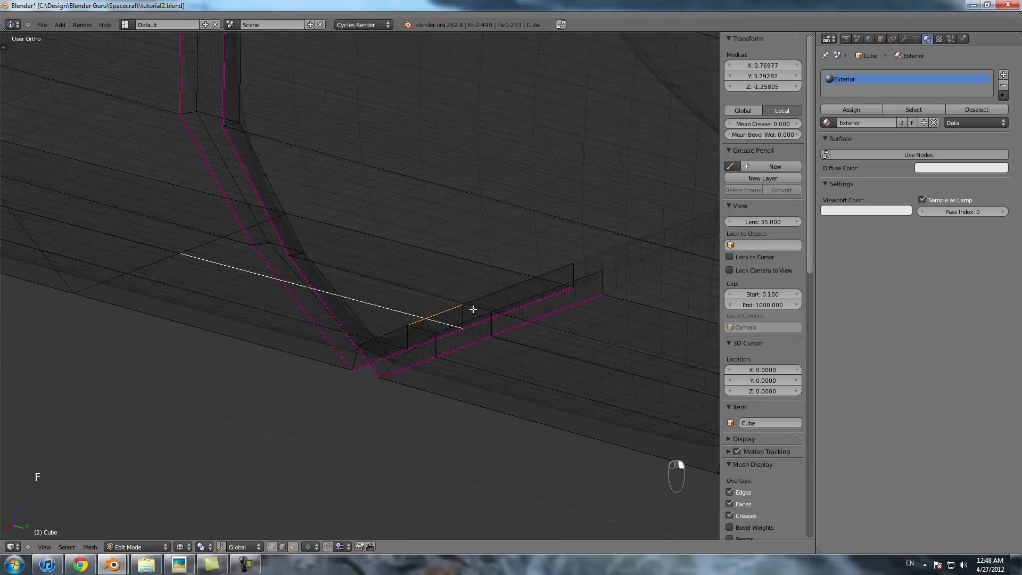
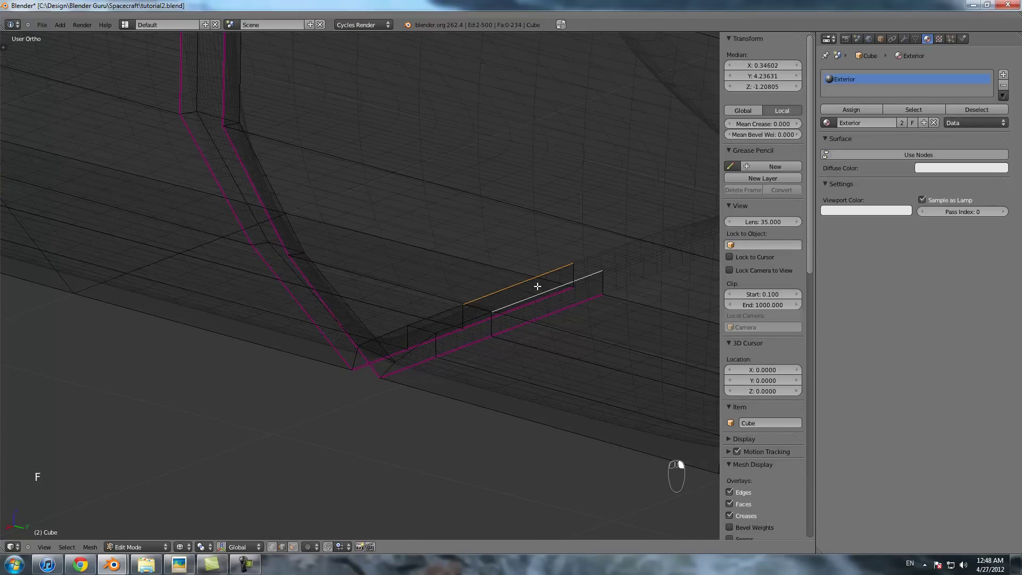
pyautogui.press('f')
# - Select both inner edge loops of the rear seam and set their mean crease to 1
pyautogui.scroll(-3, 538, 286)
pyautogui.press('Tab')
pyautogui.moveTo(502, 303); pyautogui.dragTo(362, 247, button='middle')
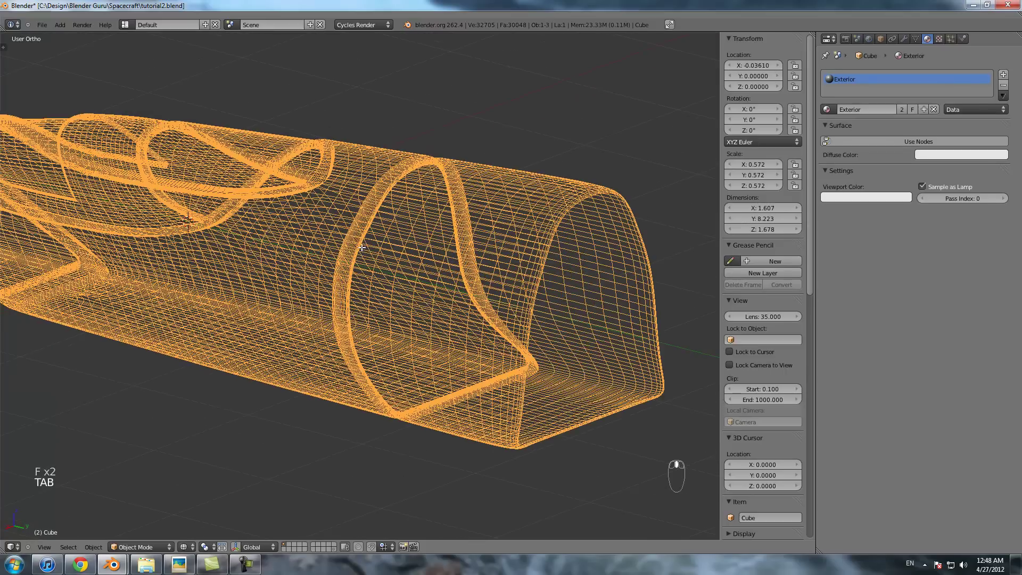
pyautogui.press('Tab')
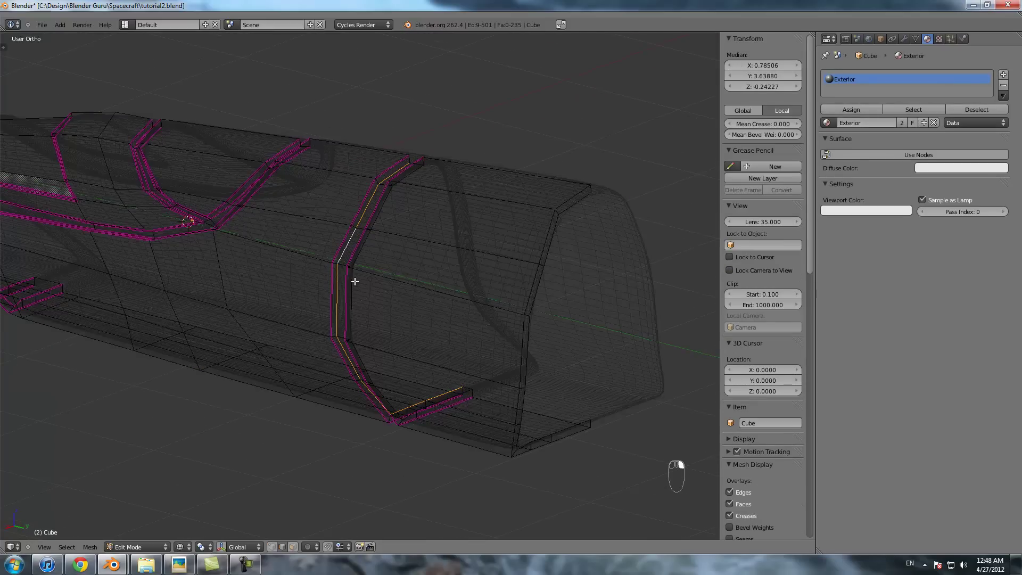
pyautogui.keyDown('shift'); pyautogui.moveTo(310, 237); pyautogui.dragTo(406, 327, button='middle'); pyautogui.keyUp('shift')
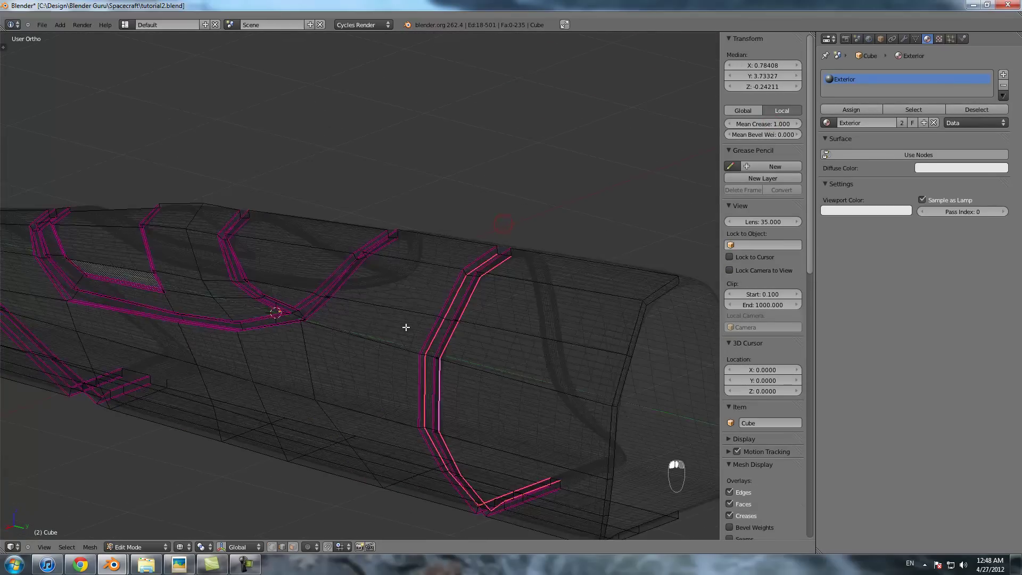
pyautogui.scroll(2, 295, 330)
# - Examine the smoothed hull and its filled seams in solid shading, in both object and edit mode
pyautogui.press('z')
pyautogui.scroll(-6, 271, 327)
pyautogui.moveTo(288, 348); pyautogui.dragTo(522, 366, button='middle')
pyautogui.press('Tab')
pyautogui.scroll(3, 373, 360)
pyautogui.keyDown('shift'); pyautogui.moveTo(333, 358); pyautogui.dragTo(415, 336, button='middle'); pyautogui.keyUp('shift')
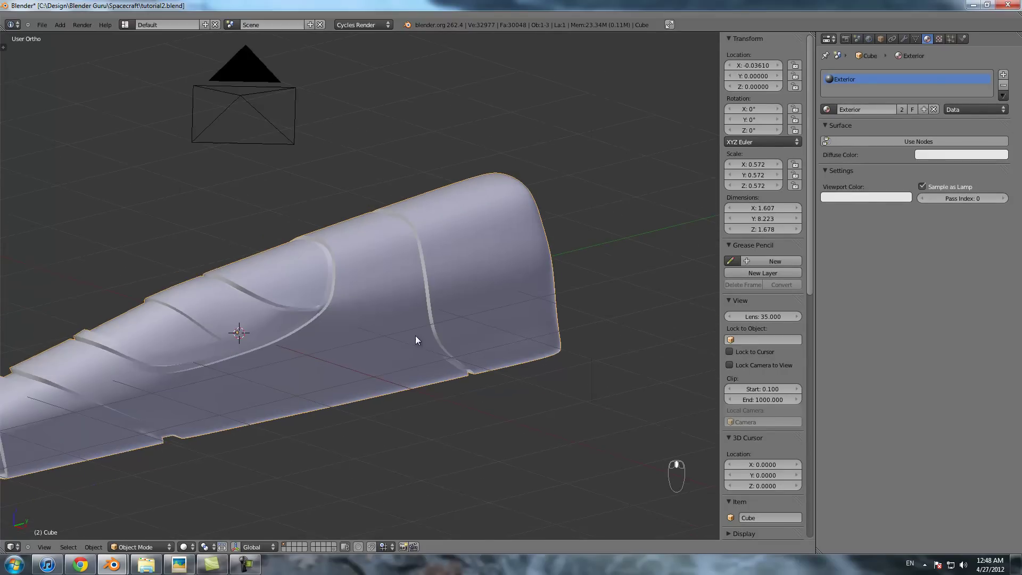
pyautogui.press('t')
pyautogui.press('t')
pyautogui.scroll(-3, 446, 297)
pyautogui.moveTo(446, 297); pyautogui.dragTo(473, 311, button='middle')
pyautogui.scroll(3, 474, 311)
pyautogui.press('Tab')
pyautogui.keyDown('shift'); pyautogui.moveTo(296, 293); pyautogui.dragTo(329, 301, button='middle'); pyautogui.keyUp('shift')
pyautogui.scroll(2, 329, 301)
pyautogui.keyDown('shift'); pyautogui.moveTo(237, 474); pyautogui.dragTo(316, 490, button='middle'); pyautogui.keyUp('shift')
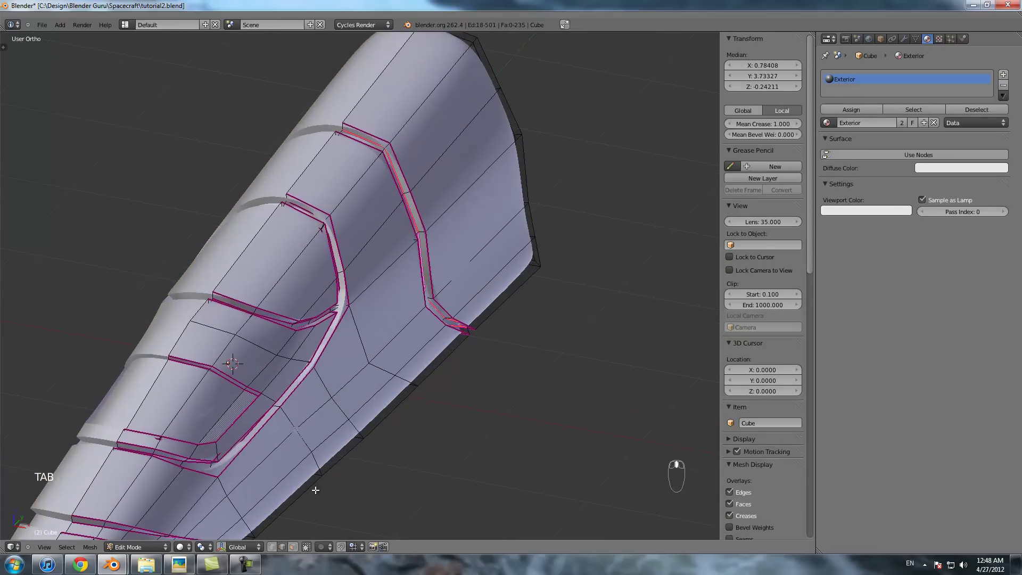
# - Box-select the vertices at the seam's corner on the hull's lower edge and adjust their position
pyautogui.press('z')
pyautogui.press('a')
pyautogui.press('a')
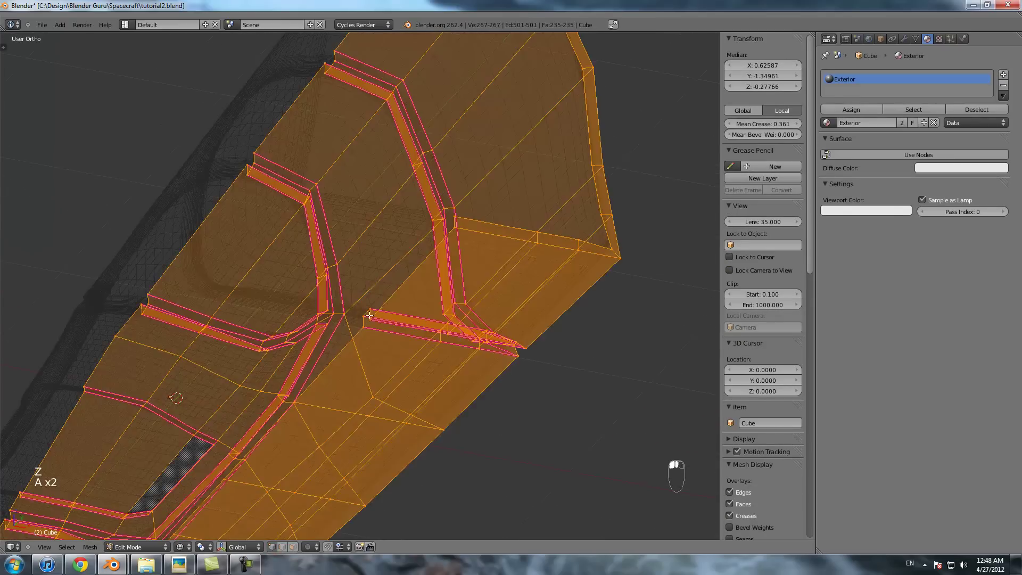
pyautogui.moveTo(308, 378); pyautogui.dragTo(463, 315, button='middle')
pyautogui.press('a')
pyautogui.moveTo(465, 302); pyautogui.dragTo(525, 334)
pyautogui.moveTo(525, 334)
pyautogui.mouseDown(button='middle')
pyautogui.moveTo(575, 333)
pyautogui.moveTo(473, 338)
pyautogui.moveTo(505, 298)
pyautogui.moveTo(466, 295)
pyautogui.moveTo(496, 320)
pyautogui.moveTo(354, 331)
pyautogui.moveTo(475, 413)
pyautogui.moveTo(473, 376)
pyautogui.moveTo(383, 370)
pyautogui.moveTo(340, 389)
pyautogui.mouseUp(button='middle')
pyautogui.press('g')
pyautogui.click(574, 333)
pyautogui.press('Tab')
pyautogui.press('z')
pyautogui.press('Tab')
pyautogui.press('z')
# - Select the vertices bounding the strip of lower side faces between the hull's front and rear seams
pyautogui.rightClick(333, 404)
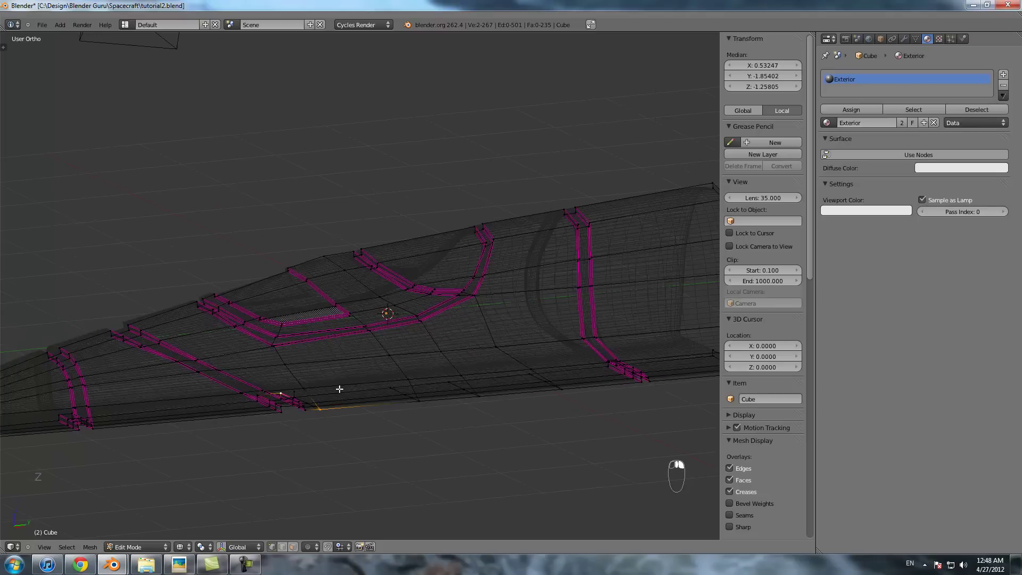
pyautogui.keyDown('shift'); pyautogui.rightClick(327, 407); pyautogui.keyUp('shift')
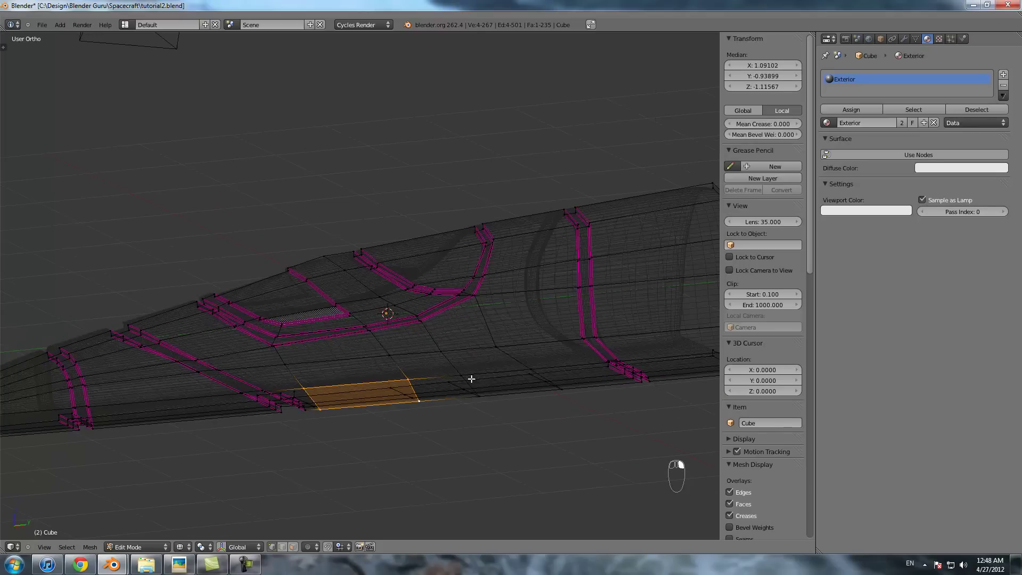
pyautogui.keyDown('shift'); pyautogui.rightClick(560, 389); pyautogui.keyUp('shift')
pyautogui.moveTo(561, 389); pyautogui.dragTo(467, 354, button='middle')
pyautogui.keyDown('shift'); pyautogui.rightClick(504, 391); pyautogui.keyUp('shift')
pyautogui.moveTo(507, 393); pyautogui.dragTo(419, 341, button='middle')
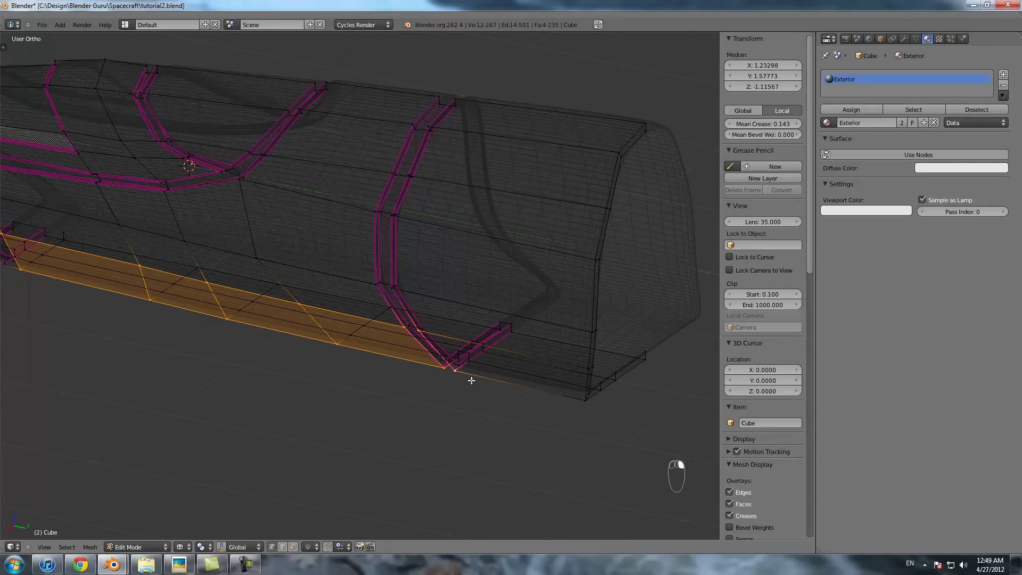
# - Extend the selected strip of lower side faces to the hull's rear end
pyautogui.press('z')
pyautogui.press('Tab')
pyautogui.moveTo(567, 396)
pyautogui.mouseDown(button='middle')
pyautogui.moveTo(356, 300)
pyautogui.moveTo(439, 304)
pyautogui.moveTo(398, 296)
pyautogui.moveTo(490, 289)
pyautogui.moveTo(353, 283)
pyautogui.moveTo(516, 273)
pyautogui.moveTo(430, 219)
pyautogui.mouseUp(button='middle')
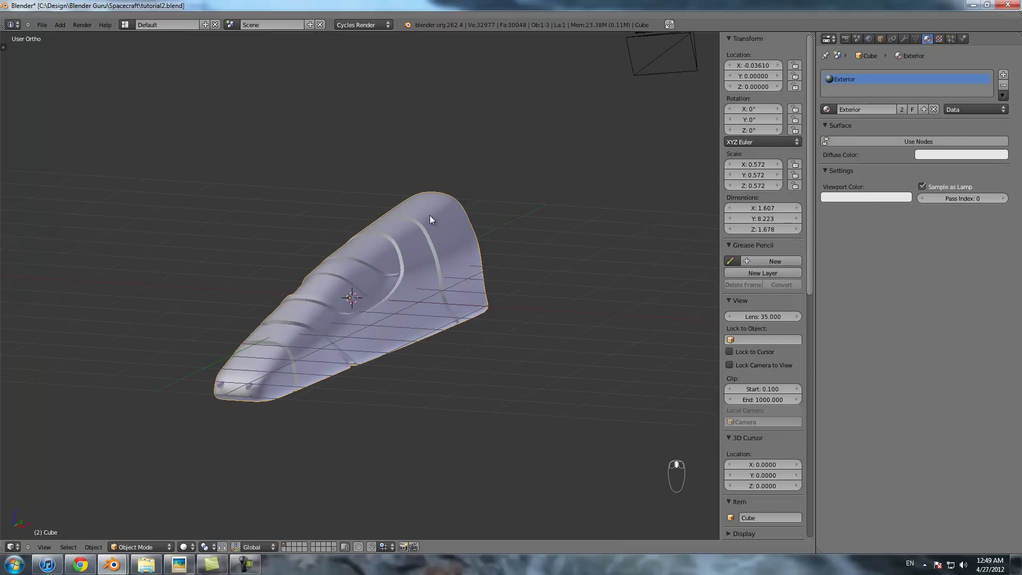
pyautogui.moveTo(281, 349); pyautogui.dragTo(364, 315, button='middle')
pyautogui.press('Tab')
pyautogui.scroll(2, 372, 324)
pyautogui.press('z')
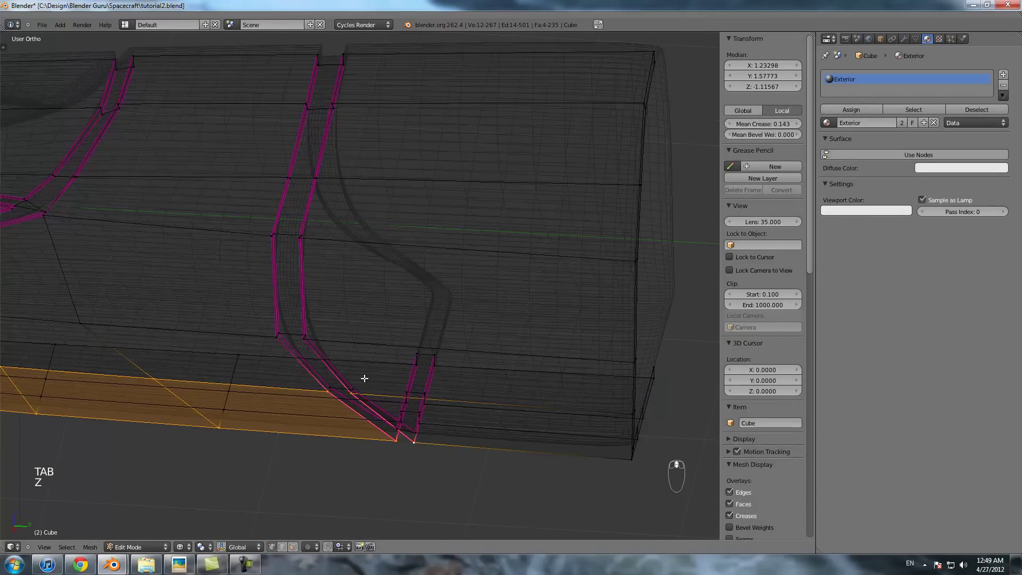
pyautogui.press('z')
pyautogui.scroll(-2, 365, 377)
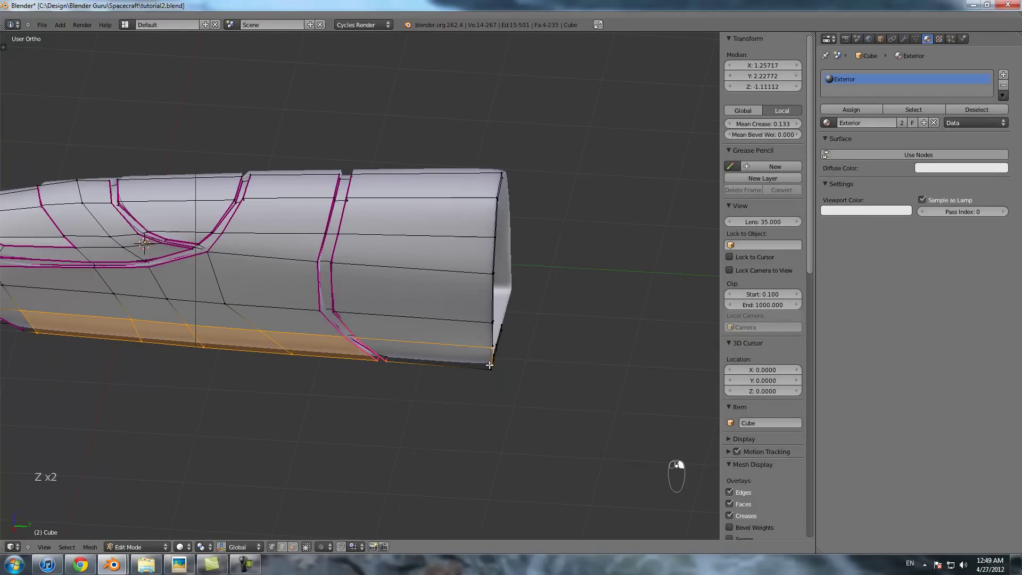
pyautogui.keyDown('shift'); pyautogui.rightClick(493, 364); pyautogui.keyUp('shift')
pyautogui.moveTo(494, 364)
pyautogui.mouseDown(button='middle')
pyautogui.moveTo(399, 378)
pyautogui.moveTo(429, 328)
pyautogui.moveTo(472, 331)
pyautogui.moveTo(418, 349)
pyautogui.moveTo(479, 346)
pyautogui.moveTo(545, 219)
pyautogui.moveTo(540, 274)
pyautogui.moveTo(480, 235)
pyautogui.mouseUp(button='middle')
pyautogui.press('z')
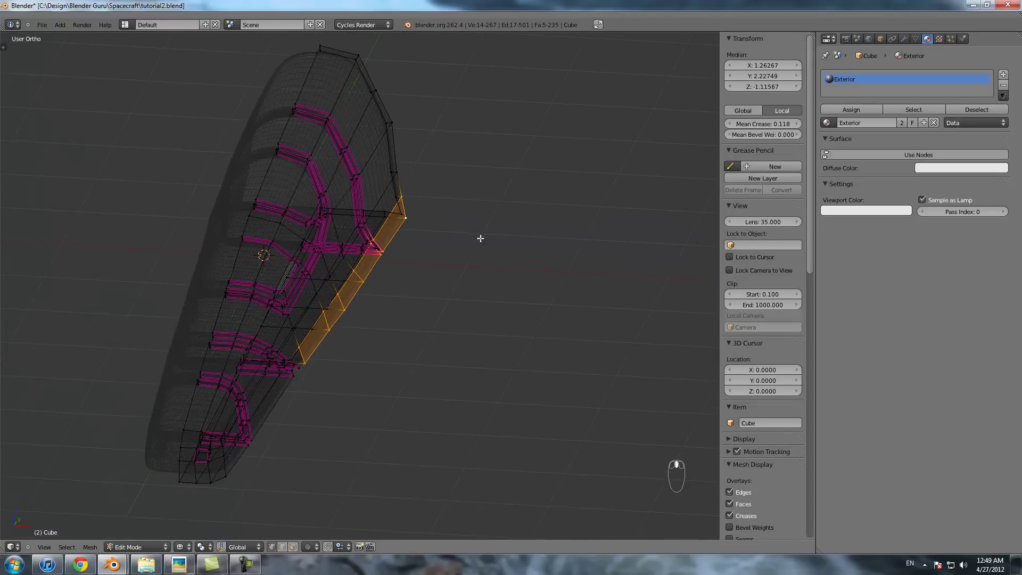
pyautogui.press('z')
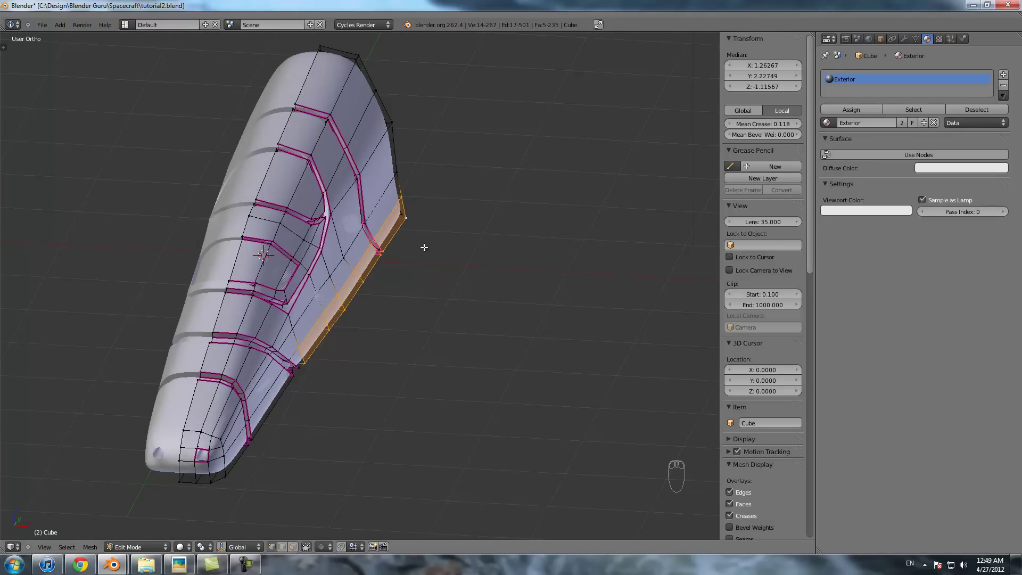
# - Extrude the selected side strip outward as a wing in the top wireframe view over the reference sketch
pyautogui.press('KP_7')
pyautogui.press('z')
pyautogui.scroll(-3, 469, 314)
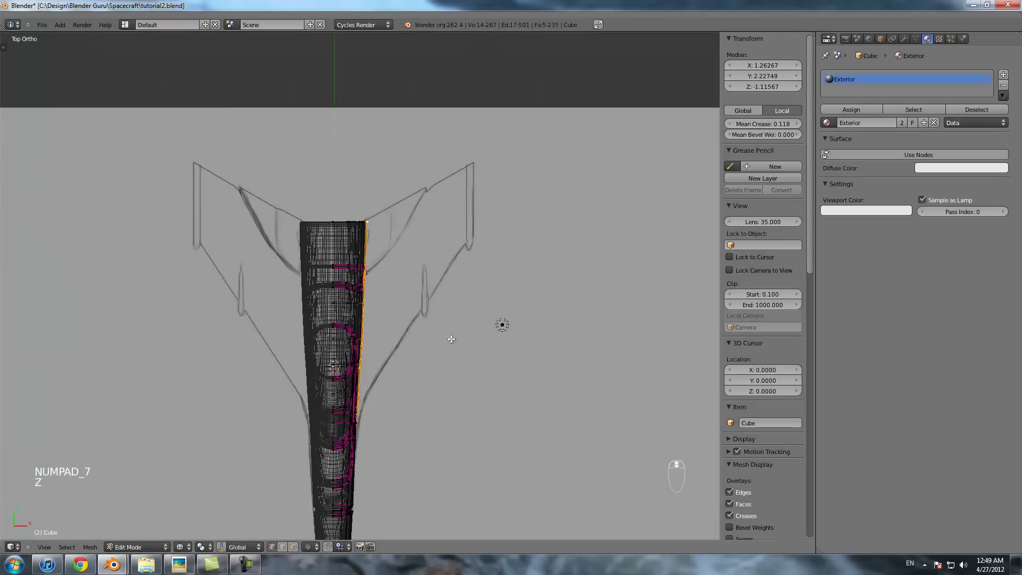
pyautogui.scroll(2, 451, 338)
pyautogui.press('e')
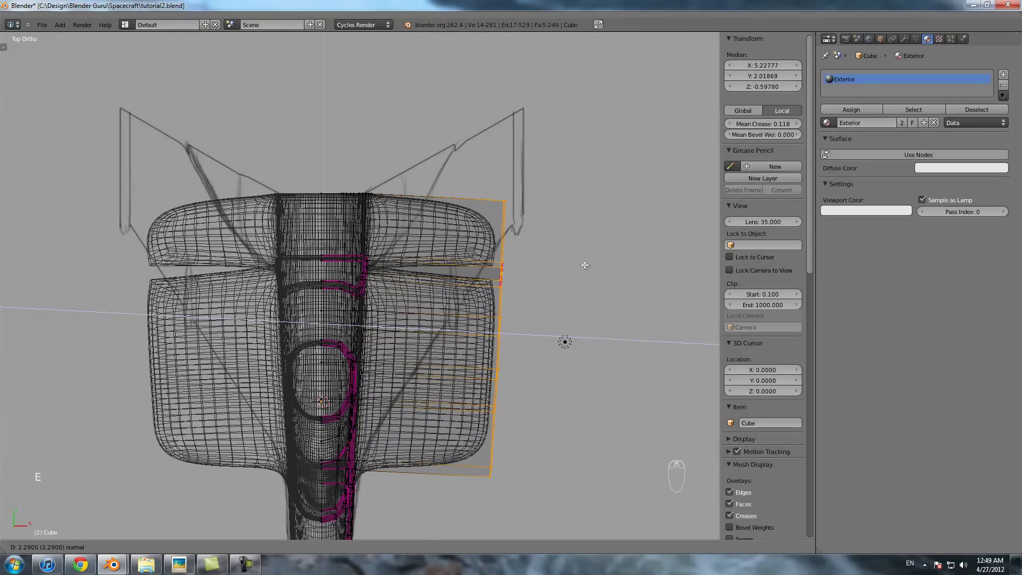
pyautogui.click(599, 264)
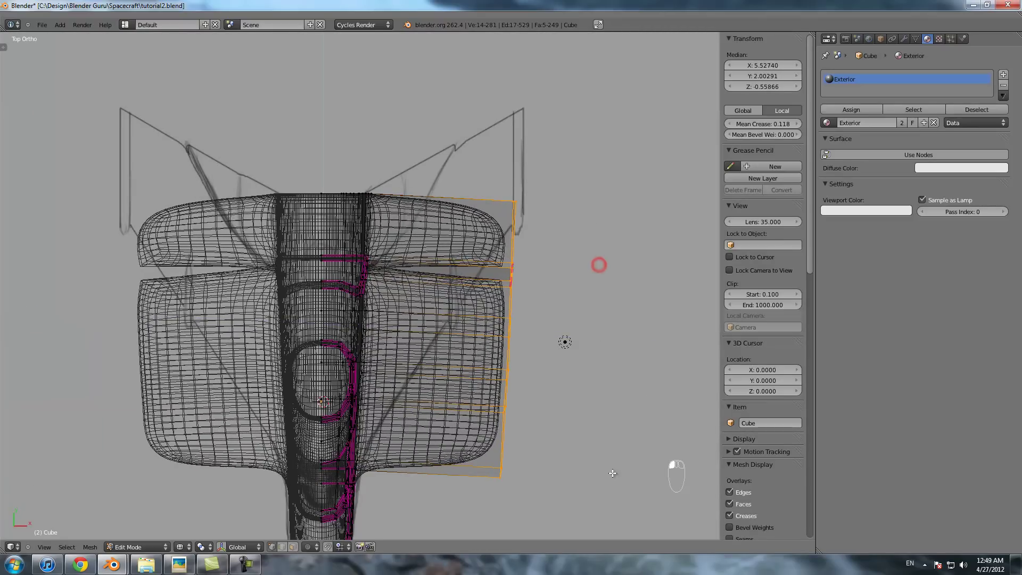
# - Scale down the extruded wing end and move it toward the sketched inner wing section
pyautogui.press('s')
pyautogui.click(561, 383)
pyautogui.press('g')
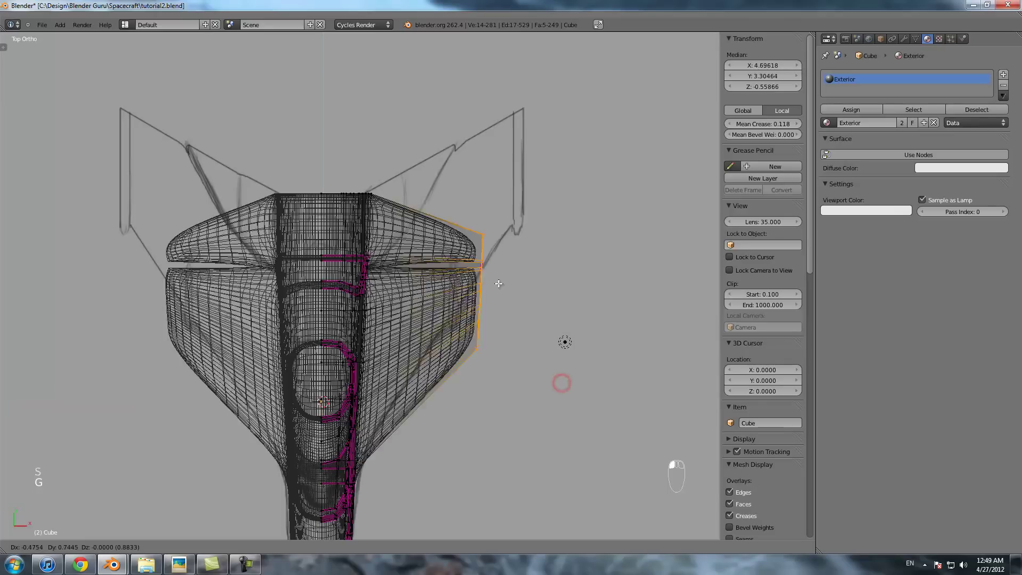
pyautogui.click(503, 273)
# - Flatten the wing end along the X axis and align it with the reference outline
pyautogui.press('s')
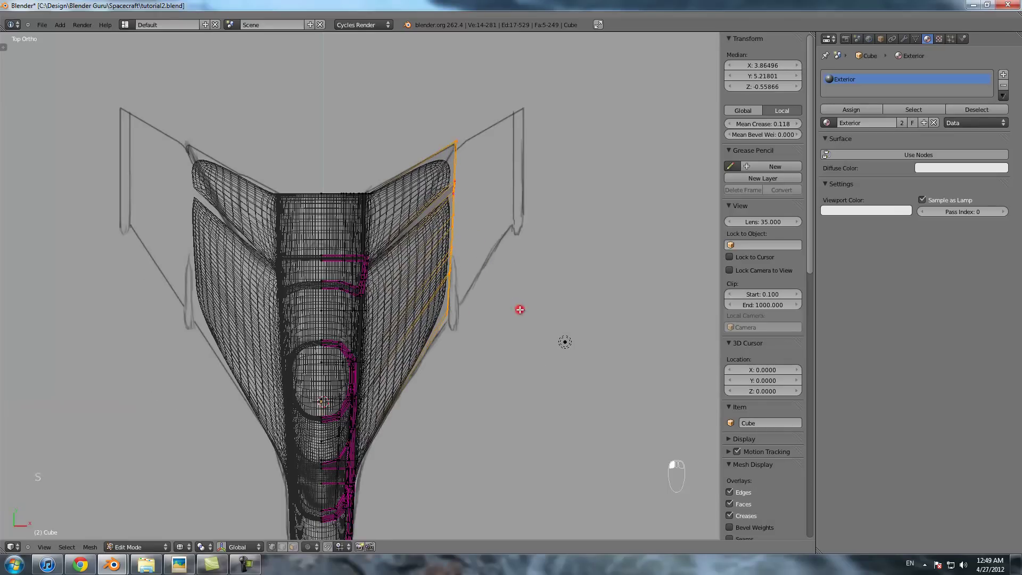
pyautogui.press('s')
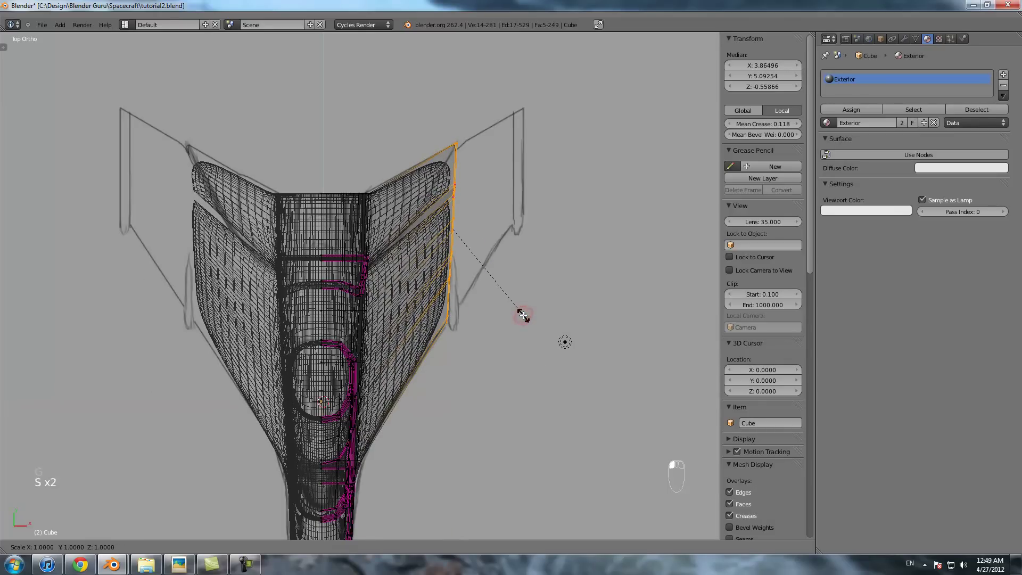
pyautogui.click(523, 316)
pyautogui.scroll(4, 523, 315)
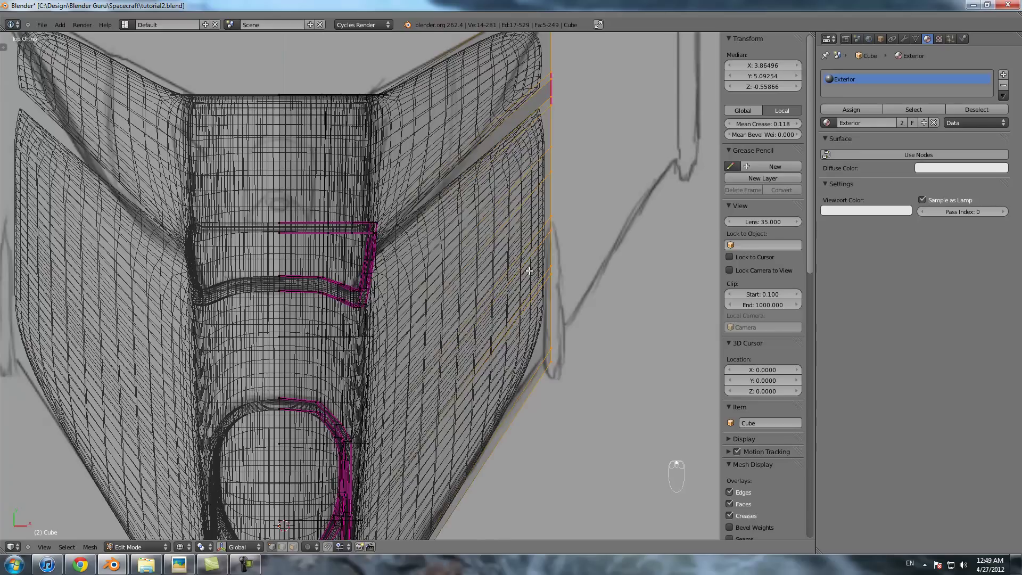
pyautogui.scroll(-3, 530, 270)
pyautogui.press('g')
pyautogui.click(498, 278)
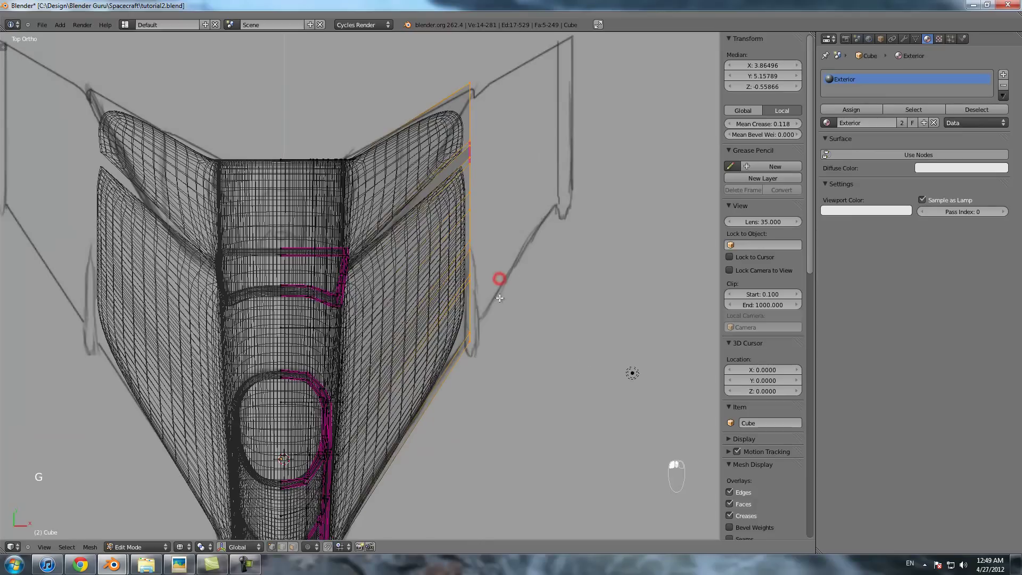
# - Box-select the front vertices of the wing's outer edge and align them by scaling to 0 along Y
pyautogui.scroll(2, 498, 302)
pyautogui.keyDown('shift'); pyautogui.moveTo(494, 303); pyautogui.dragTo(444, 292, button='middle'); pyautogui.keyUp('shift')
pyautogui.press('a')
pyautogui.press('b')
pyautogui.moveTo(399, 322); pyautogui.dragTo(422, 379)
pyautogui.press('s')
pyautogui.middleClick(423, 382)
pyautogui.press('0')
pyautogui.click(424, 382)
# - Align the second vertex pair from the front of the wing's outer edge with a Y scale of 0
pyautogui.press('a')
pyautogui.press('a')
pyautogui.press('a')
pyautogui.press('b')
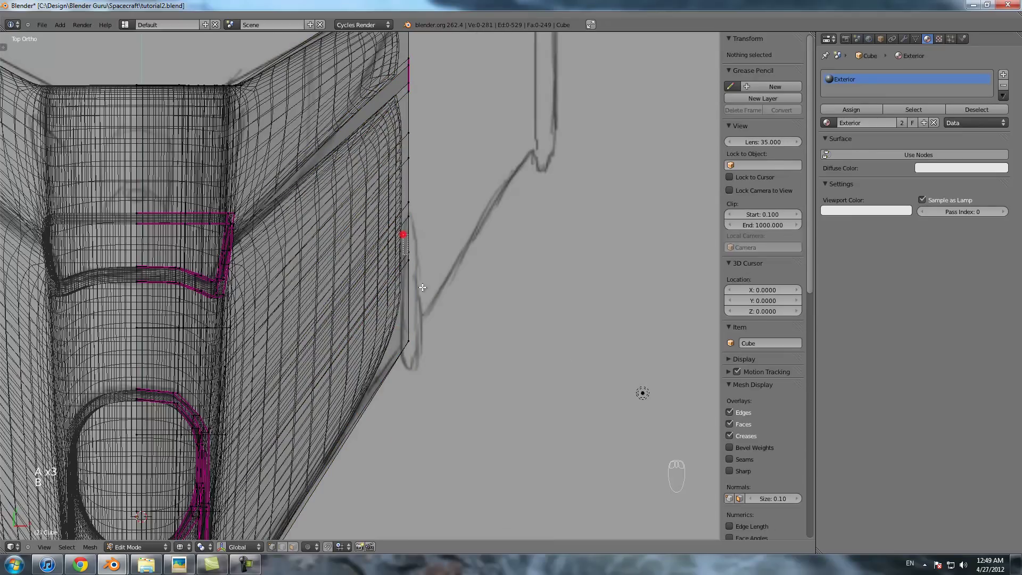
pyautogui.moveTo(403, 234); pyautogui.dragTo(422, 287)
pyautogui.press('s')
pyautogui.middleClick(422, 280)
pyautogui.press('0')
pyautogui.click(422, 282)
# - Scale the third vertex pair along the wing's outer edge to 0 along Y
pyautogui.press('a')
pyautogui.press('b')
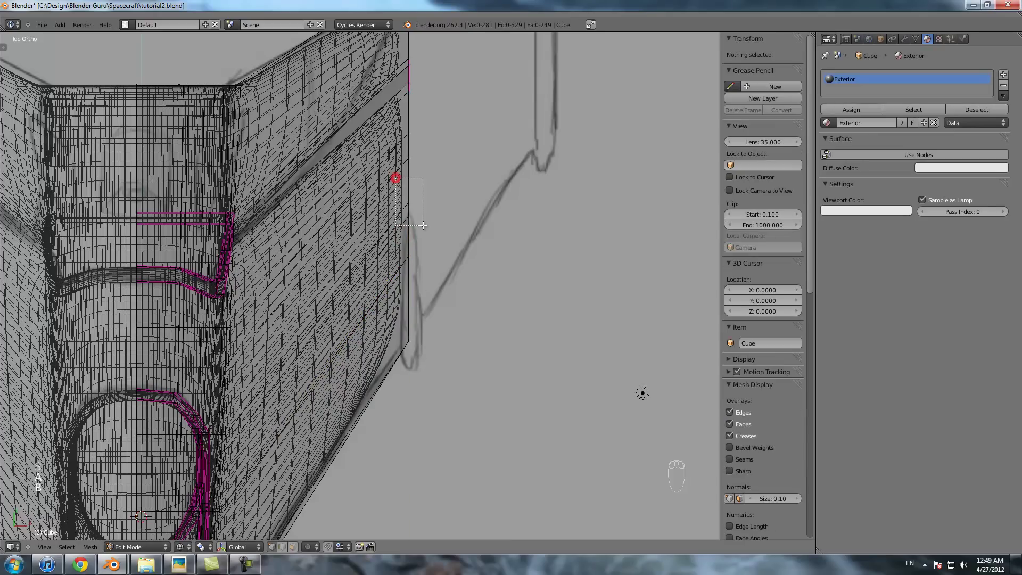
pyautogui.moveTo(396, 179); pyautogui.dragTo(417, 224)
pyautogui.press('s')
pyautogui.middleClick(417, 224)
pyautogui.press('0')
pyautogui.click(423, 186)
# - Align the vertex pair just ahead of the wing's seam by scaling it to 0 along Y
pyautogui.press('a')
pyautogui.press('a')
pyautogui.press('a')
pyautogui.moveTo(428, 181); pyautogui.dragTo(428, 183)
pyautogui.press('s')
pyautogui.middleClick(428, 183)
pyautogui.press('0')
pyautogui.click(428, 183)
pyautogui.moveTo(363, 298)
pyautogui.mouseDown(button='middle')
pyautogui.moveTo(257, 238)
pyautogui.moveTo(210, 224)
pyautogui.moveTo(418, 241)
pyautogui.moveTo(381, 274)
pyautogui.moveTo(389, 281)
pyautogui.mouseUp(button='middle')
pyautogui.press('z')
pyautogui.press('z')
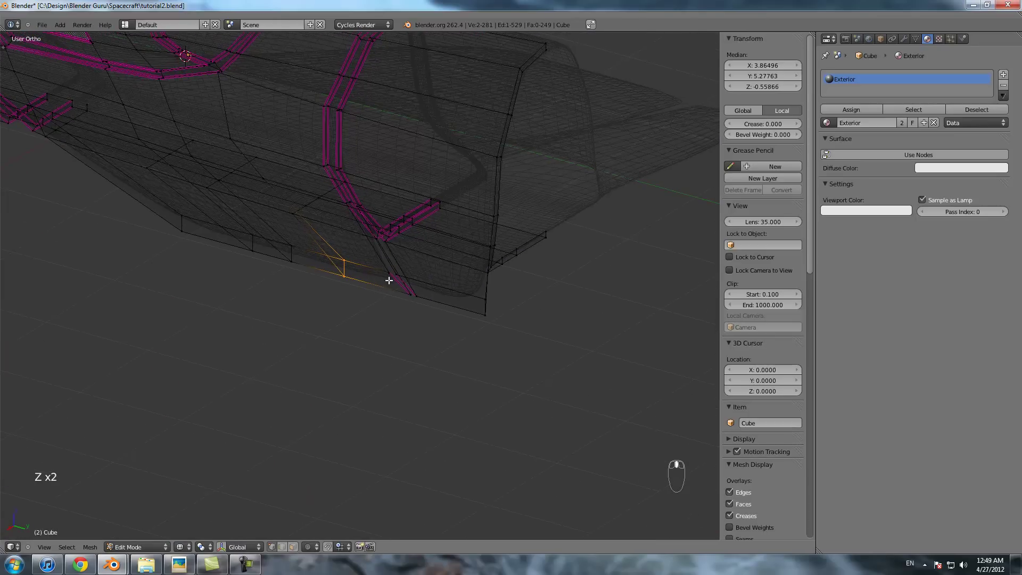
pyautogui.press('z')
pyautogui.press('z')
pyautogui.press('a')
pyautogui.press('b')
pyautogui.moveTo(381, 264); pyautogui.dragTo(427, 321)
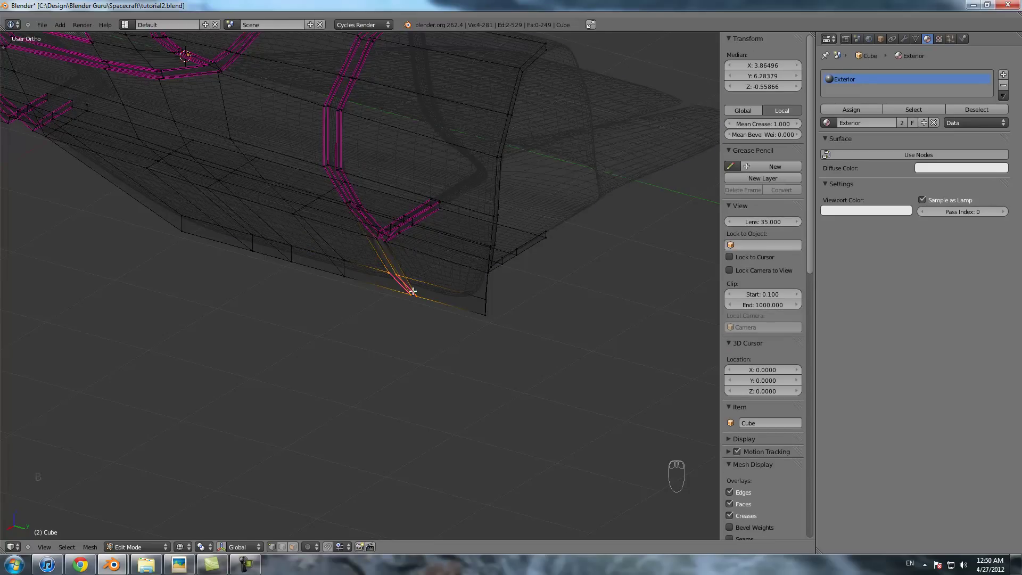
pyautogui.press('KP_7')
pyautogui.press('s')
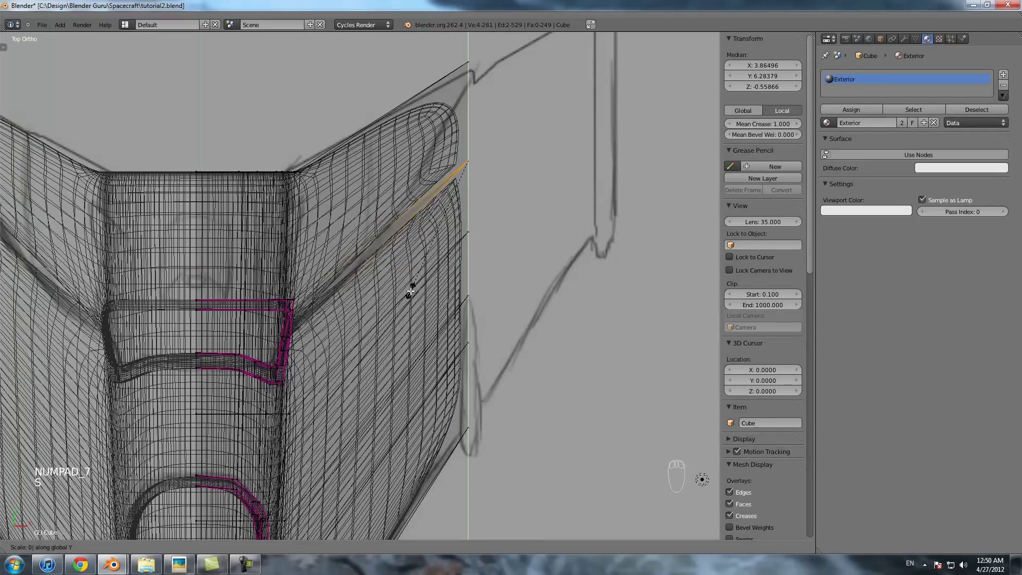
# - Select a vertex pair on one side of the seam at the wing's outer edge and align it along Y
pyautogui.keyDown('shift'); pyautogui.moveTo(409, 229); pyautogui.dragTo(309, 322, button='middle'); pyautogui.keyUp('shift')
pyautogui.scroll(3, 401, 293)
pyautogui.moveTo(401, 292); pyautogui.dragTo(372, 250, button='middle')
pyautogui.rightClick(376, 228)
pyautogui.keyDown('shift'); pyautogui.rightClick(394, 212); pyautogui.keyUp('shift')
pyautogui.press('KP_7')
pyautogui.press('s')
pyautogui.click(365, 266)
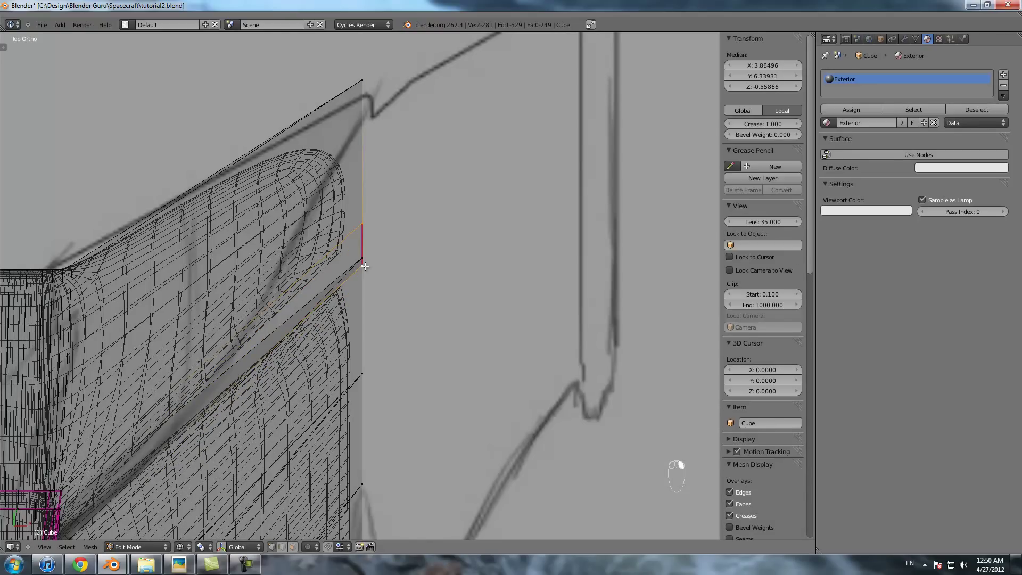
# - Box-select the wing's rear tip vertices and move them onto the corner of the sketched outline
pyautogui.keyDown('shift'); pyautogui.moveTo(362, 144); pyautogui.dragTo(377, 221, button='middle'); pyautogui.keyUp('shift')
pyautogui.press('a')
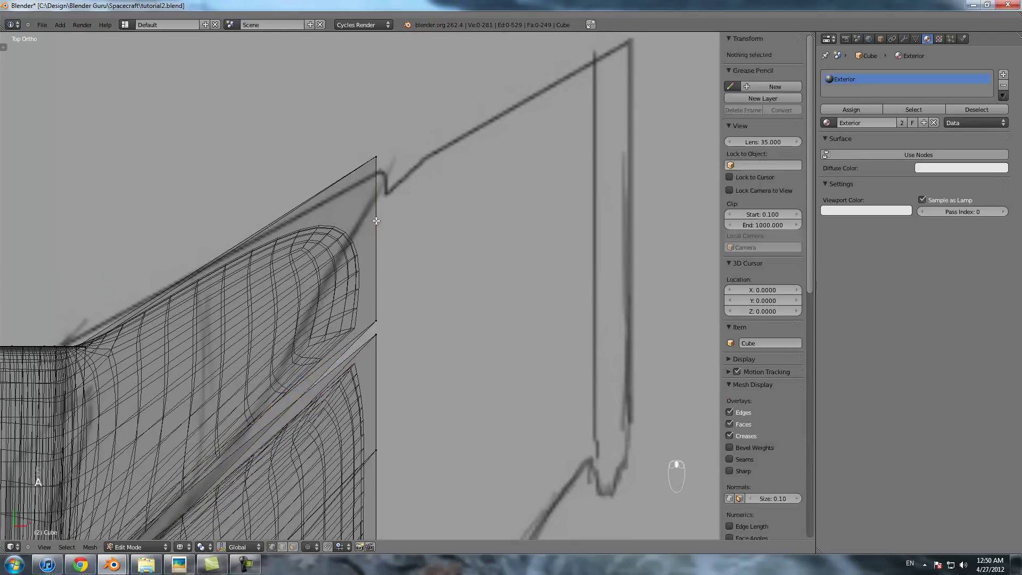
pyautogui.moveTo(394, 198); pyautogui.dragTo(394, 199)
pyautogui.scroll(-3, 399, 217)
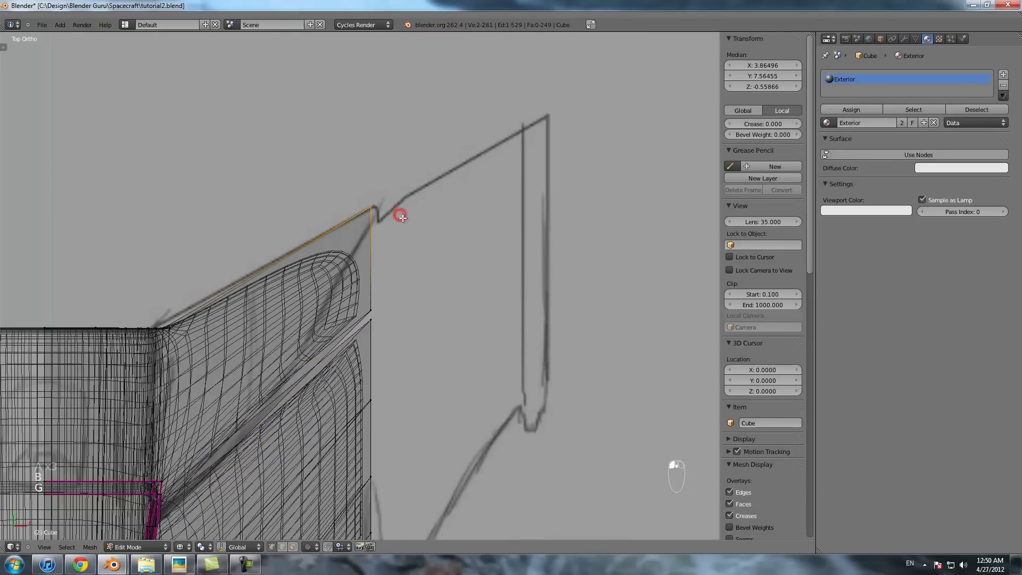
# - Box-select the seam vertices at the wing's outer edge and move them about 0.59 along Y toward the rear tip
pyautogui.scroll(-3, 529, 441)
pyautogui.scroll(3, 422, 217)
pyautogui.press('a')
pyautogui.press('a')
pyautogui.press('a')
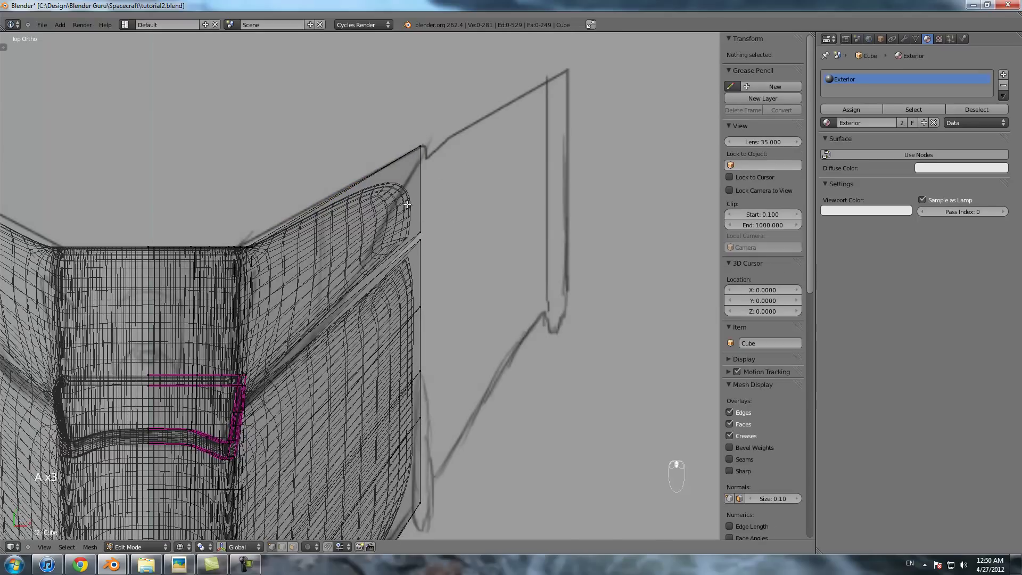
pyautogui.press('b')
pyautogui.moveTo(405, 204); pyautogui.dragTo(428, 261)
pyautogui.press('g')
pyautogui.press('y')
pyautogui.click(427, 210)
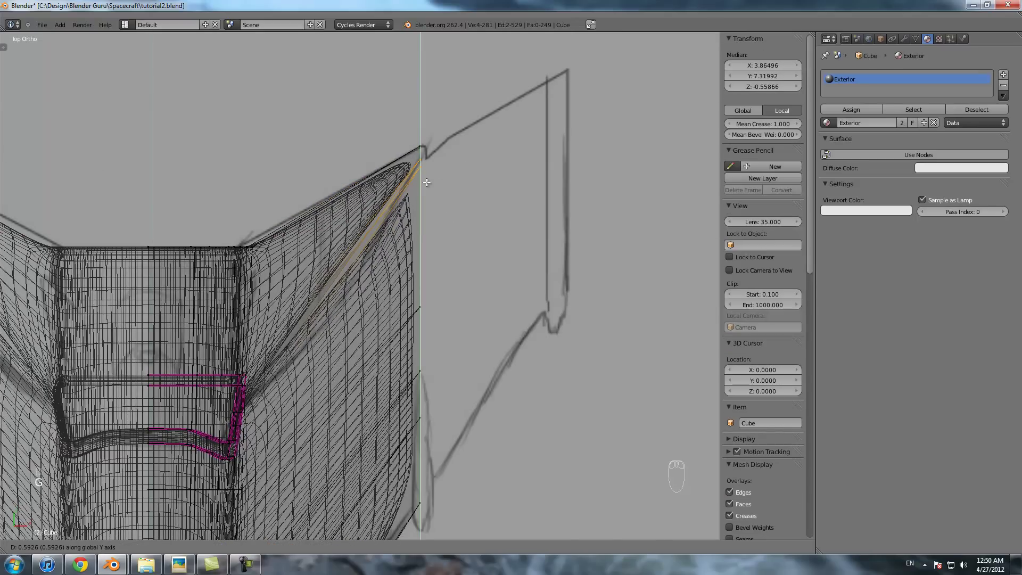
# - Preview the reshaped wing and its seam in solid shading against the top-view sketch
pyautogui.scroll(-2, 427, 210)
pyautogui.press('Tab')
pyautogui.press('z')
pyautogui.scroll(2, 390, 221)
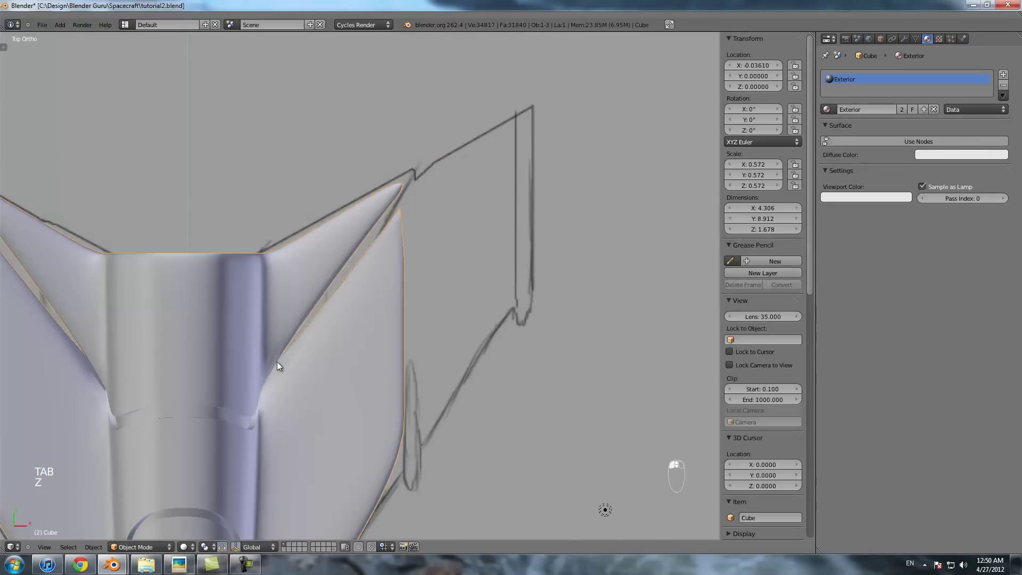
pyautogui.press('z')
pyautogui.press('Tab')
pyautogui.press('Tab')
pyautogui.scroll(-3, 397, 262)
pyautogui.press('Tab')
pyautogui.scroll(2, 389, 191)
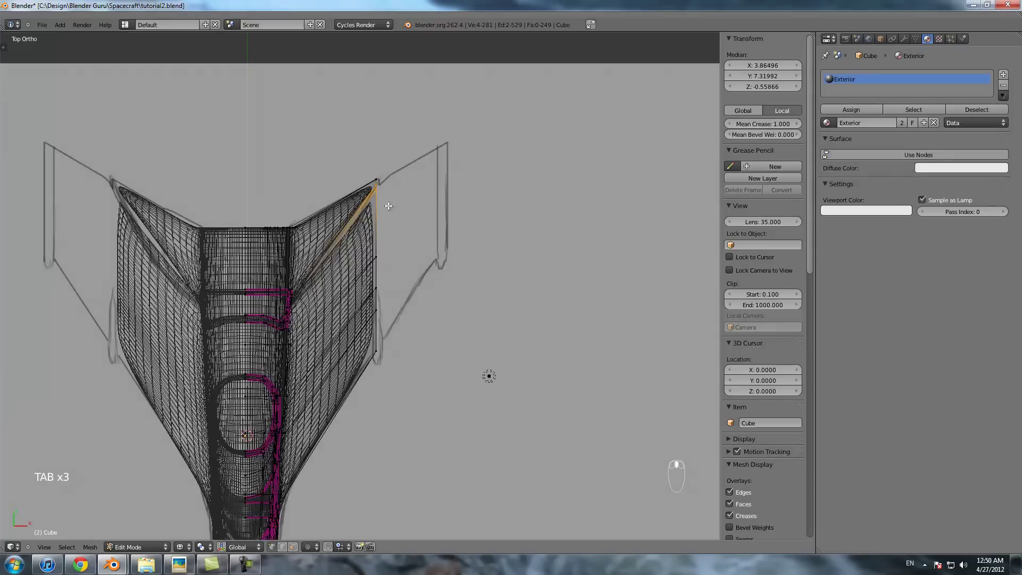
# - Box-select the two vertices at the wing's rear tip corner and delete them
pyautogui.press('a')
pyautogui.press('a')
pyautogui.press('a')
pyautogui.press('a')
pyautogui.press('a')
pyautogui.press('a')
pyautogui.moveTo(397, 366); pyautogui.dragTo(397, 366)
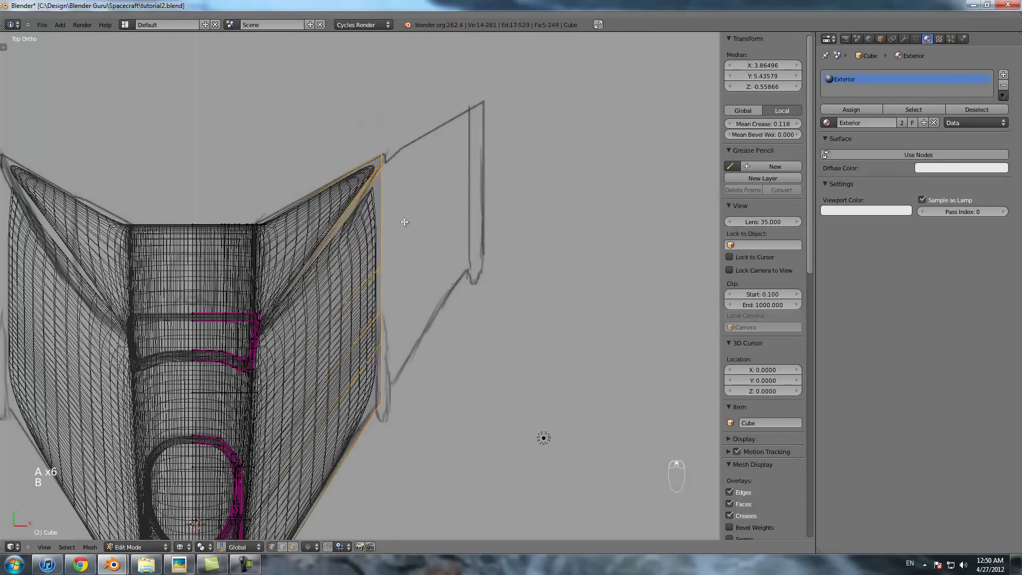
pyautogui.scroll(3, 405, 234)
pyautogui.press('x')
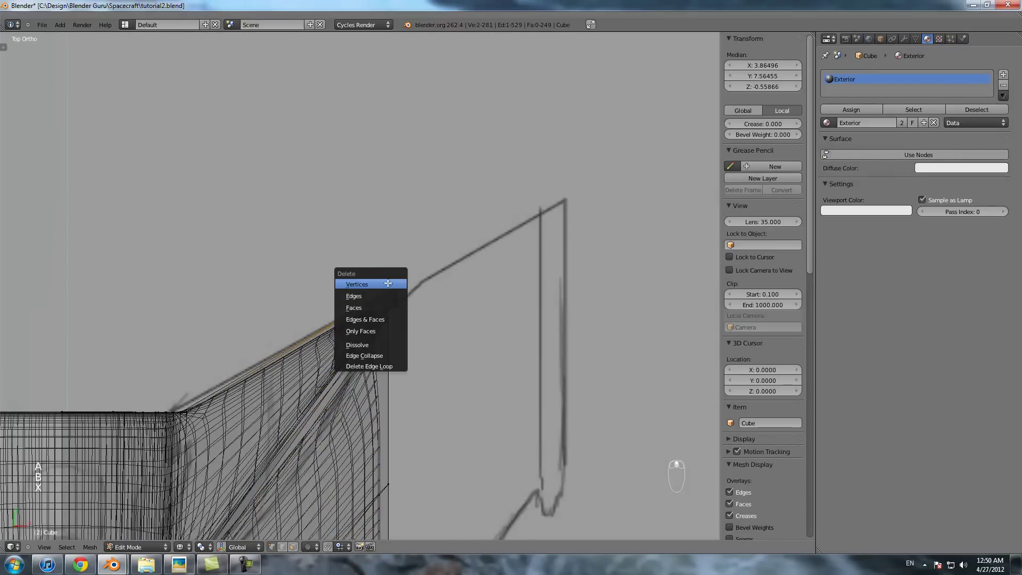
pyautogui.click(388, 283)
# - Fill the upper gap in the rear wing panel with a face between the tip, the hull's rear edge and the seam
pyautogui.rightClick(388, 305)
pyautogui.moveTo(388, 306); pyautogui.dragTo(345, 228, button='middle')
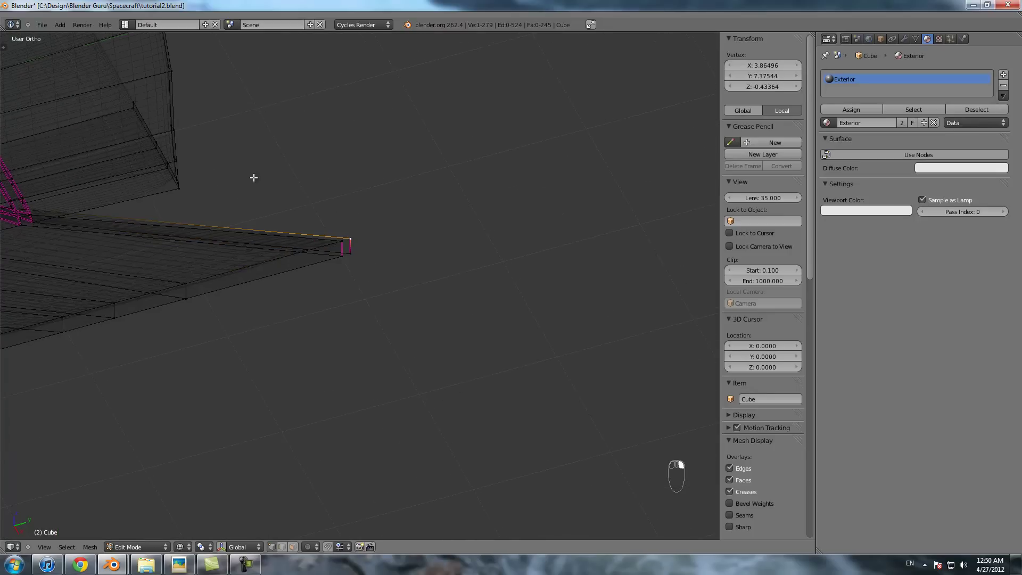
pyautogui.moveTo(254, 178); pyautogui.dragTo(321, 217, button='middle')
pyautogui.moveTo(122, 246); pyautogui.dragTo(165, 381, button='middle')
pyautogui.keyDown('shift'); pyautogui.rightClick(166, 380); pyautogui.keyUp('shift')
pyautogui.scroll(3, 200, 366)
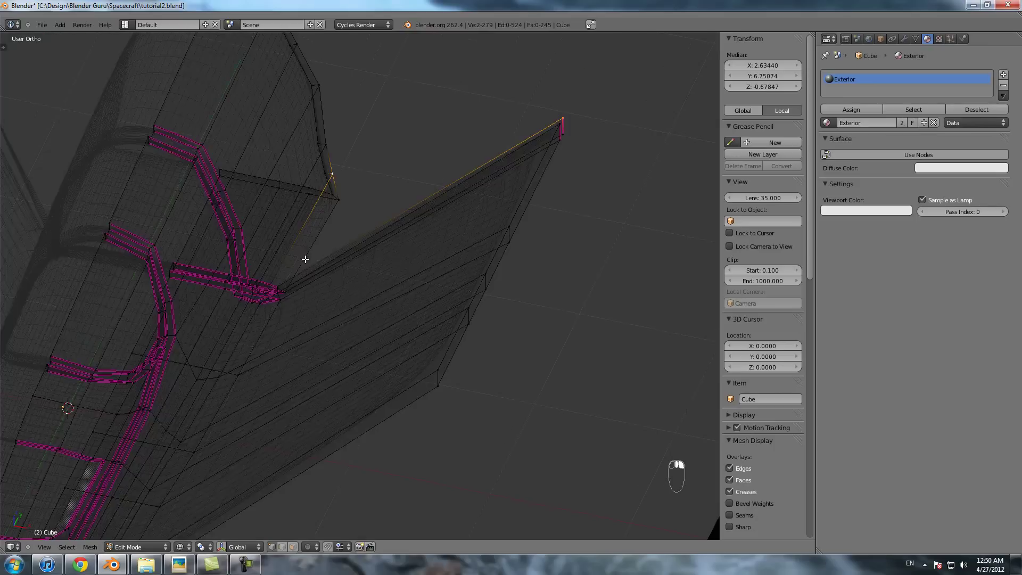
pyautogui.press('z')
pyautogui.keyDown('shift'); pyautogui.rightClick(196, 297); pyautogui.keyUp('shift')
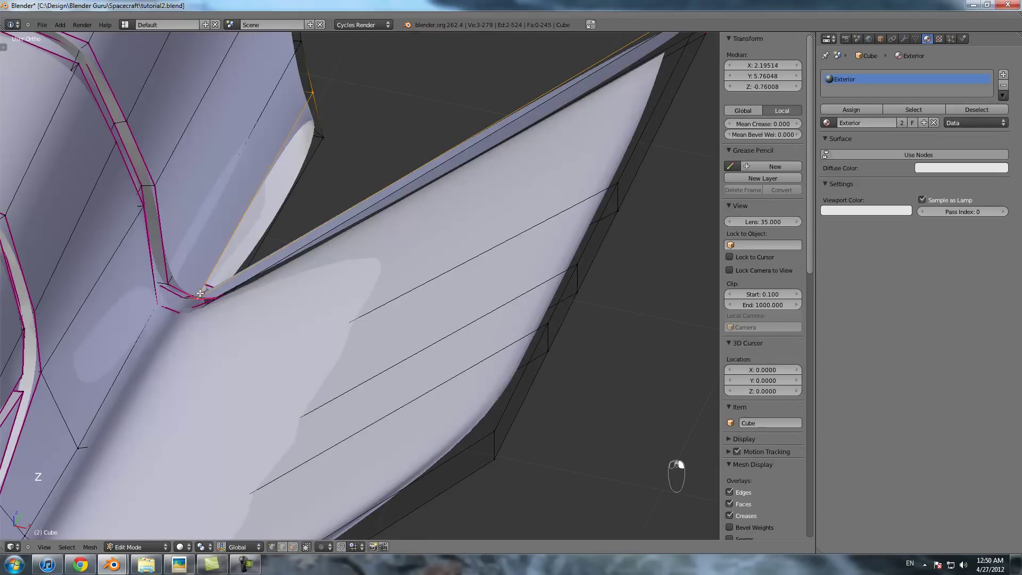
pyautogui.press('z')
pyautogui.keyDown('shift'); pyautogui.moveTo(468, 227); pyautogui.dragTo(314, 376, button='middle'); pyautogui.keyUp('shift')
pyautogui.press('f')
# - Fill the remaining openings at the rear wing panel's tip and underside with faces
pyautogui.rightClick(548, 151)
pyautogui.keyDown('shift'); pyautogui.rightClick(550, 182); pyautogui.keyUp('shift')
pyautogui.press('f')
pyautogui.rightClick(161, 290)
pyautogui.keyDown('shift'); pyautogui.rightClick(81, 447); pyautogui.keyUp('shift')
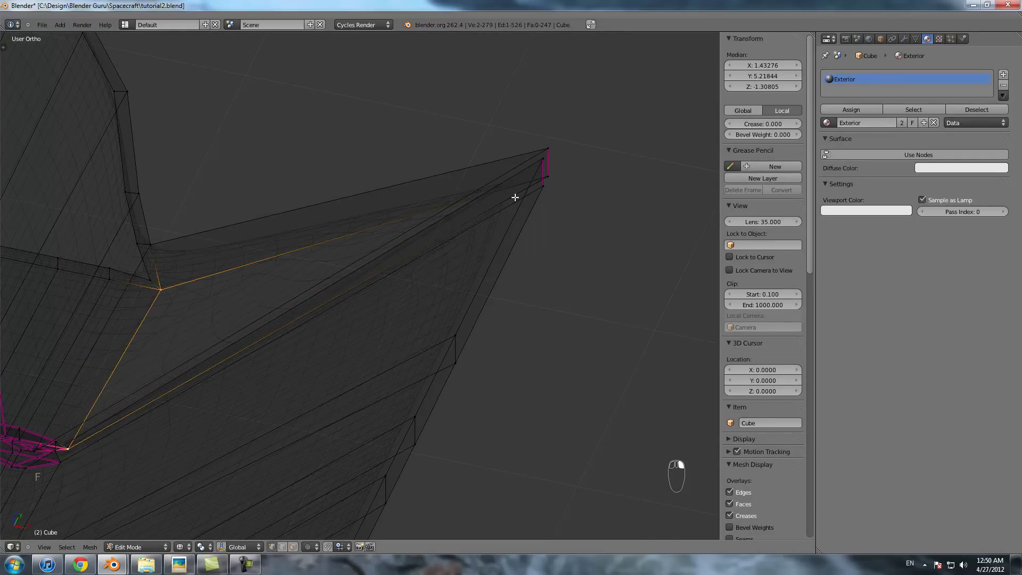
pyautogui.press('f')
# - Inspect the newly filled rear wing panel and the crease of its short vertical tip edge
pyautogui.scroll(-3, 540, 189)
pyautogui.press('Tab')
pyautogui.press('z')
pyautogui.moveTo(468, 257)
pyautogui.mouseDown(button='middle')
pyautogui.moveTo(388, 235)
pyautogui.moveTo(463, 256)
pyautogui.moveTo(386, 245)
pyautogui.mouseUp(button='middle')
pyautogui.press('Tab')
pyautogui.rightClick(464, 257)
pyautogui.keyDown('shift'); pyautogui.rightClick(467, 276); pyautogui.keyUp('shift')
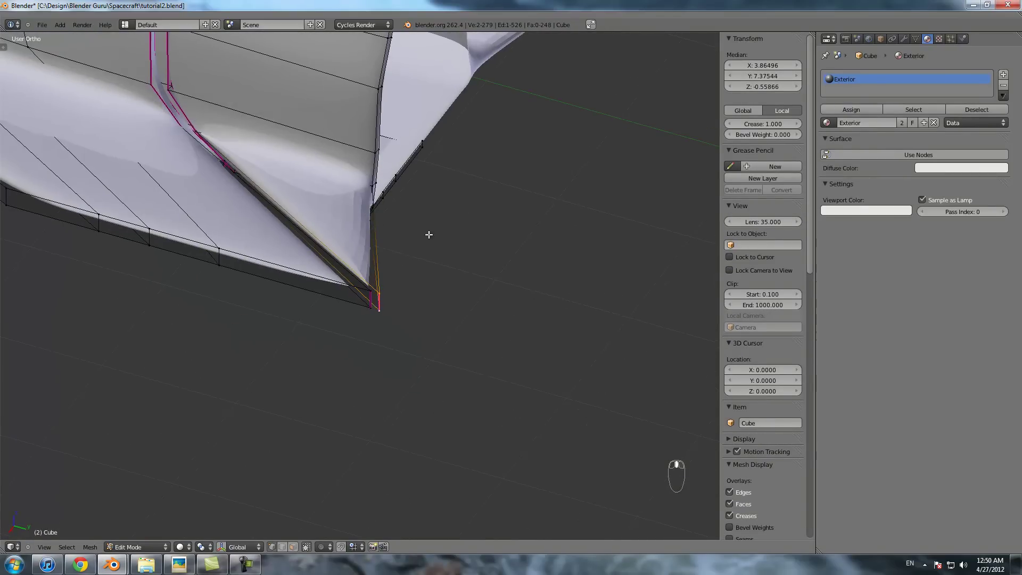
pyautogui.moveTo(468, 237); pyautogui.dragTo(363, 262, button='middle')
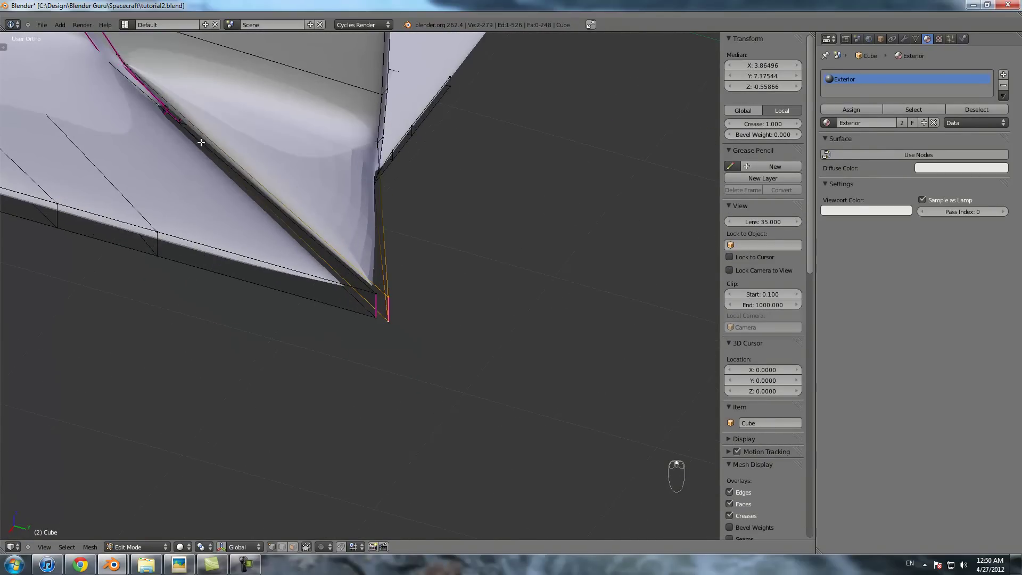
pyautogui.keyDown('shift'); pyautogui.moveTo(201, 143); pyautogui.dragTo(279, 354, button='middle'); pyautogui.keyUp('shift')
# - Set the crease of the rear panel's upper edge along the wing seam to 1
pyautogui.press('z')
pyautogui.rightClick(214, 283)
pyautogui.press('z')
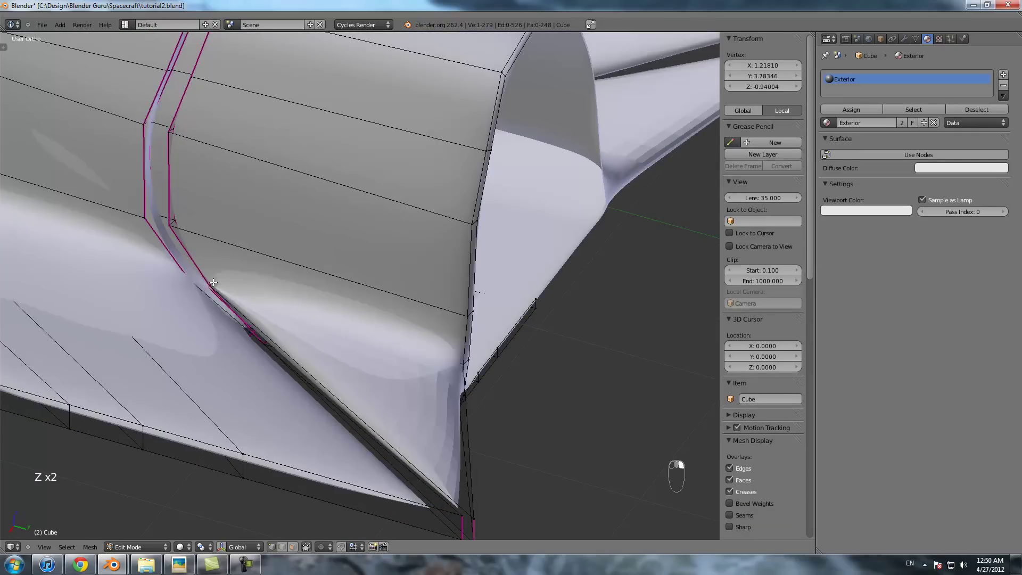
pyautogui.keyDown('shift'); pyautogui.rightClick(462, 507); pyautogui.keyUp('shift')
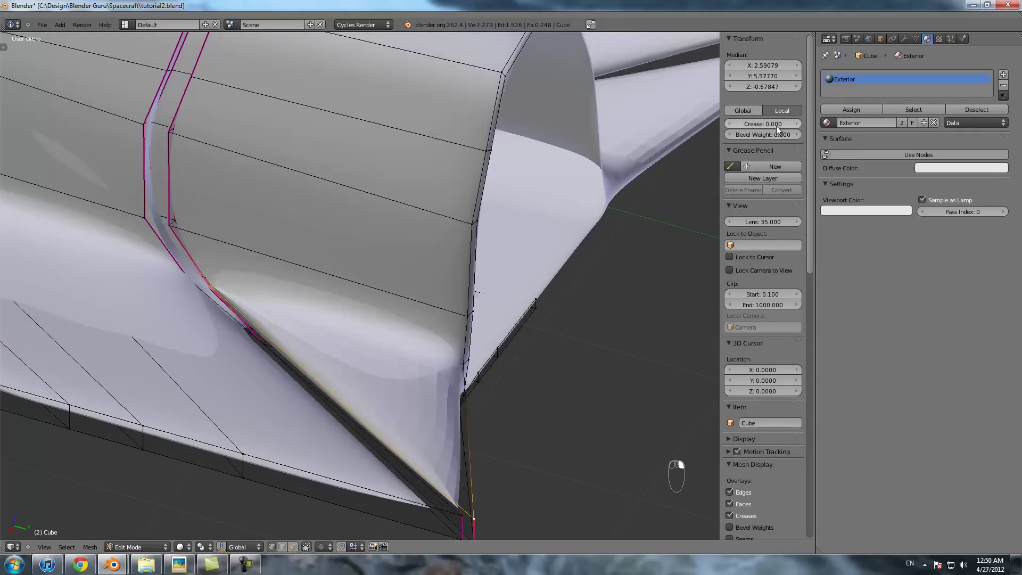
pyautogui.write('1')
pyautogui.click(514, 290)
# - Set the crease of the front panel's upper edge along the wing seam to 1
pyautogui.press('z')
pyautogui.rightClick(189, 286)
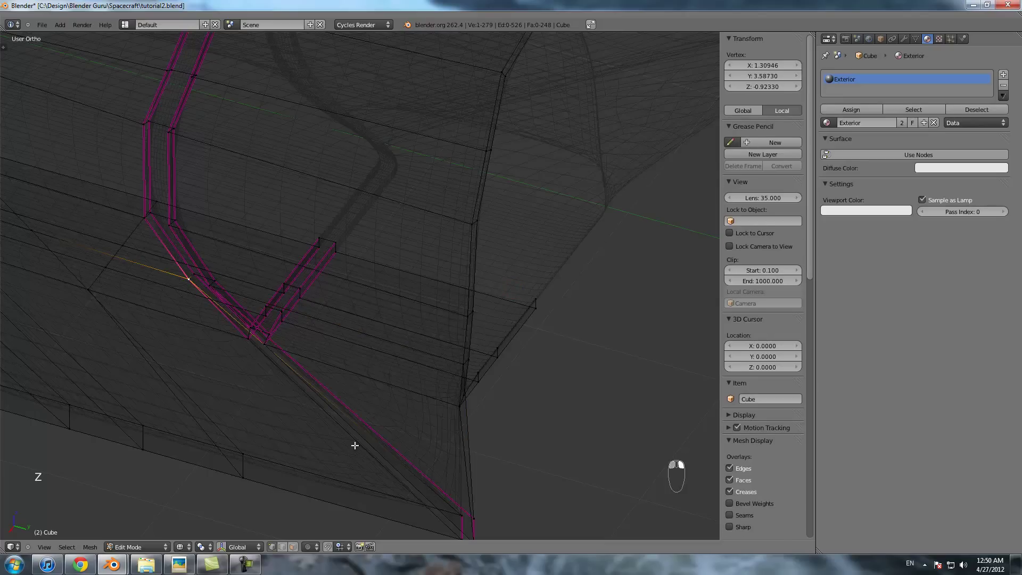
pyautogui.keyDown('shift'); pyautogui.rightClick(459, 508); pyautogui.keyUp('shift')
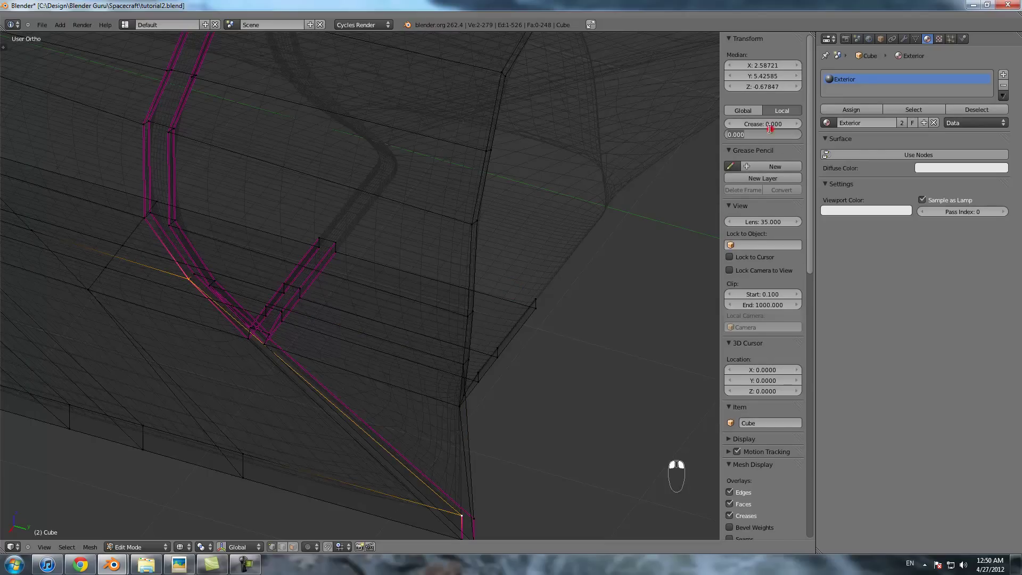
pyautogui.click(553, 225)
# - Examine the creased wing seam on the smoothed hull in both solid and wireframe shading
pyautogui.press('Tab')
pyautogui.press('z')
pyautogui.scroll(-4, 492, 293)
pyautogui.moveTo(484, 300); pyautogui.dragTo(421, 306, button='middle')
pyautogui.press('z')
pyautogui.moveTo(355, 366); pyautogui.dragTo(352, 353, button='middle')
pyautogui.scroll(3, 349, 341)
pyautogui.press('z')
pyautogui.scroll(-2, 346, 165)
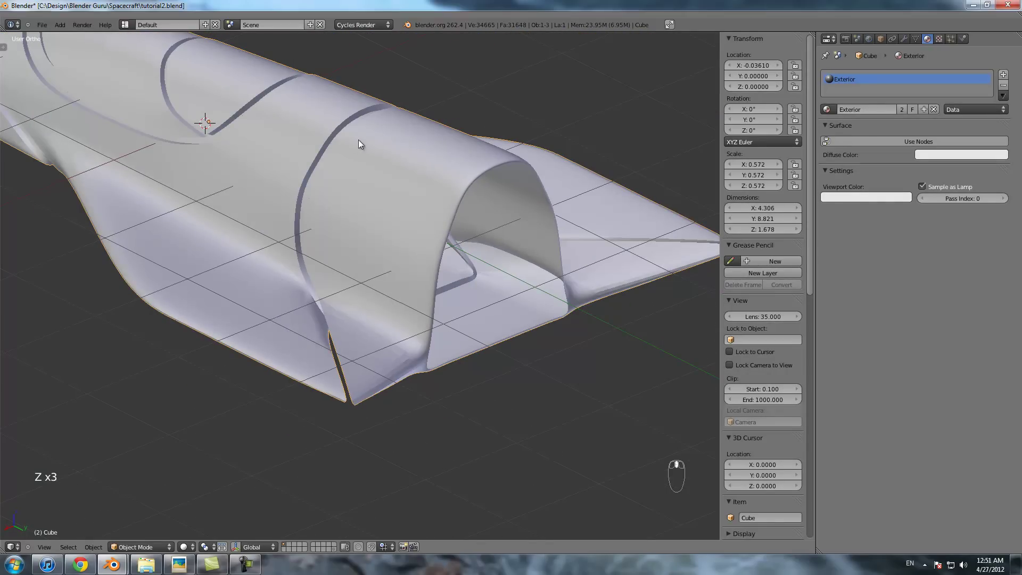
# - Select vertices on the lower side of the wing seam and check the smoothed result
pyautogui.press('Tab')
pyautogui.scroll(3, 346, 341)
pyautogui.press('z')
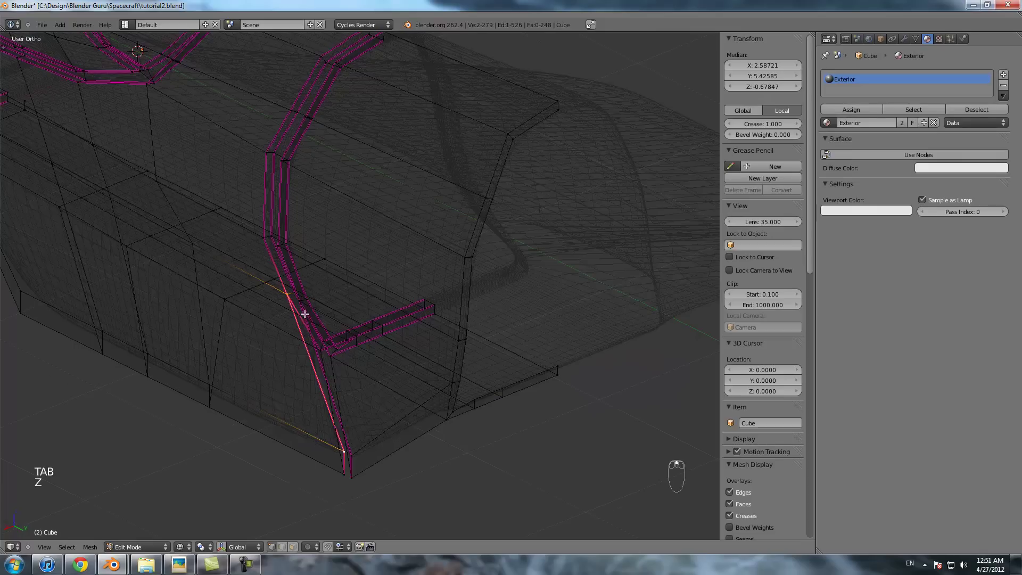
pyautogui.rightClick(319, 354)
pyautogui.rightClick(345, 471)
pyautogui.moveTo(335, 354)
pyautogui.mouseDown(button='middle')
pyautogui.moveTo(375, 360)
pyautogui.moveTo(388, 321)
pyautogui.moveTo(305, 334)
pyautogui.mouseUp(button='middle')
pyautogui.rightClick(276, 346)
pyautogui.scroll(-4, 388, 322)
pyautogui.press('z')
pyautogui.press('Tab')
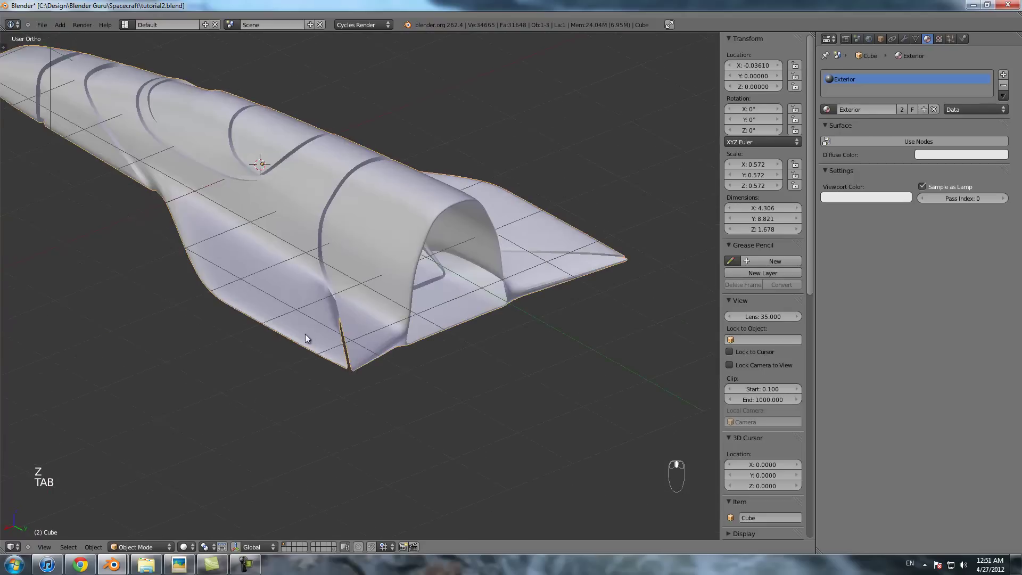
# - Display the tool shelf and inspect the hull and wing seam from another angle
pyautogui.press('Tab')
pyautogui.press('t')
pyautogui.press('t')
pyautogui.press('t')
pyautogui.press('Tab')
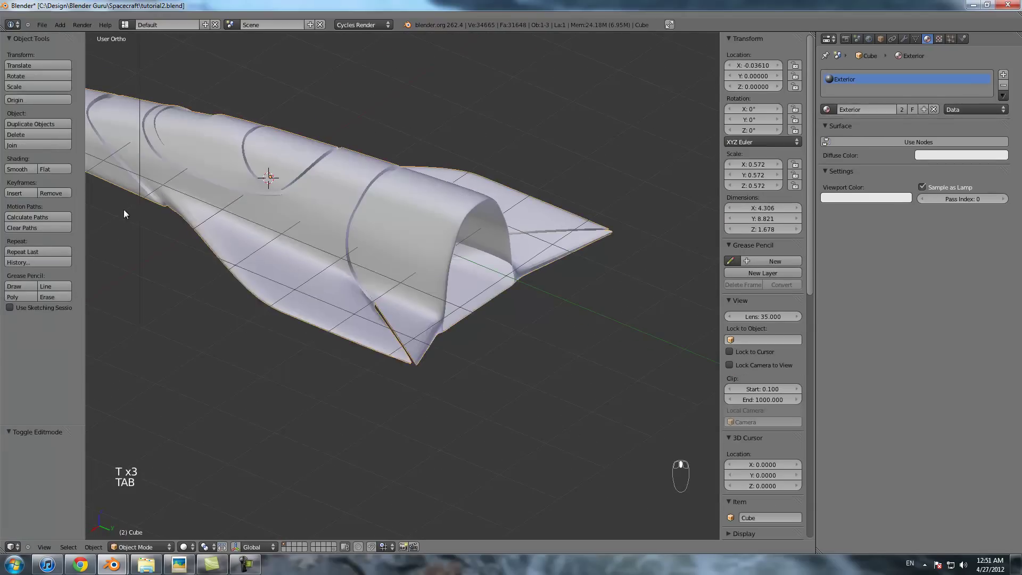
pyautogui.moveTo(330, 253); pyautogui.dragTo(493, 247, button='middle')
pyautogui.press('Tab')
pyautogui.press('z')
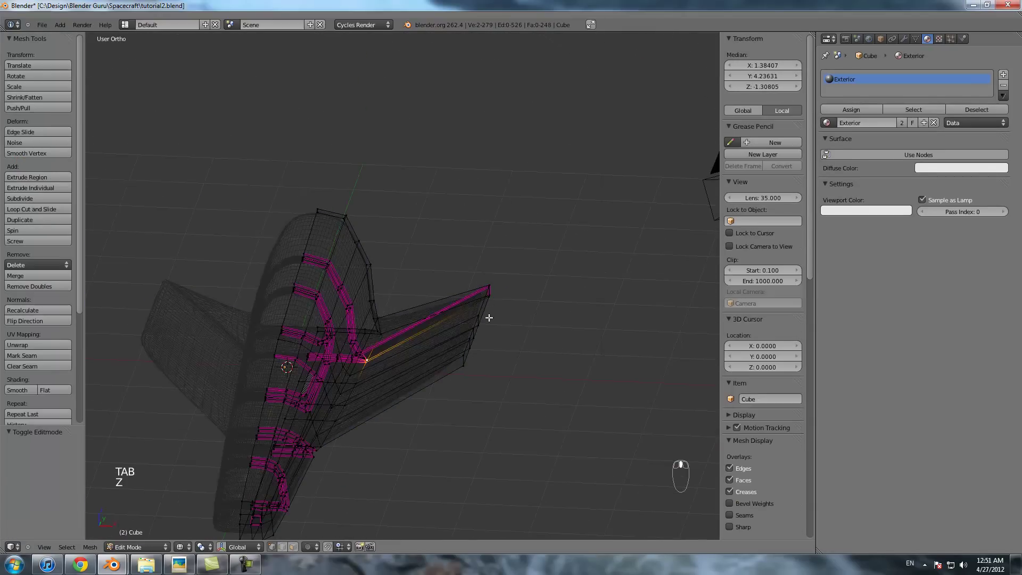
# - In front view, box-select the wing's outer end and move it down along Z and slightly outward along X to the sketched bend
pyautogui.press('a')
pyautogui.press('a')
pyautogui.press('a')
pyautogui.press('KP_1')
pyautogui.press('z')
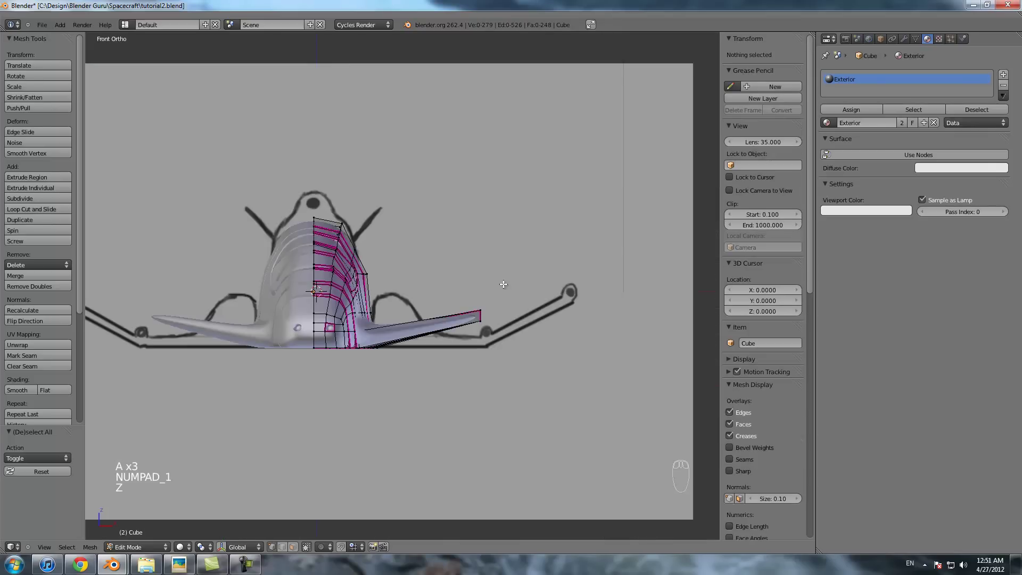
pyautogui.press('z')
pyautogui.press('a')
pyautogui.press('a')
pyautogui.press('b')
pyautogui.moveTo(469, 267); pyautogui.dragTo(501, 368)
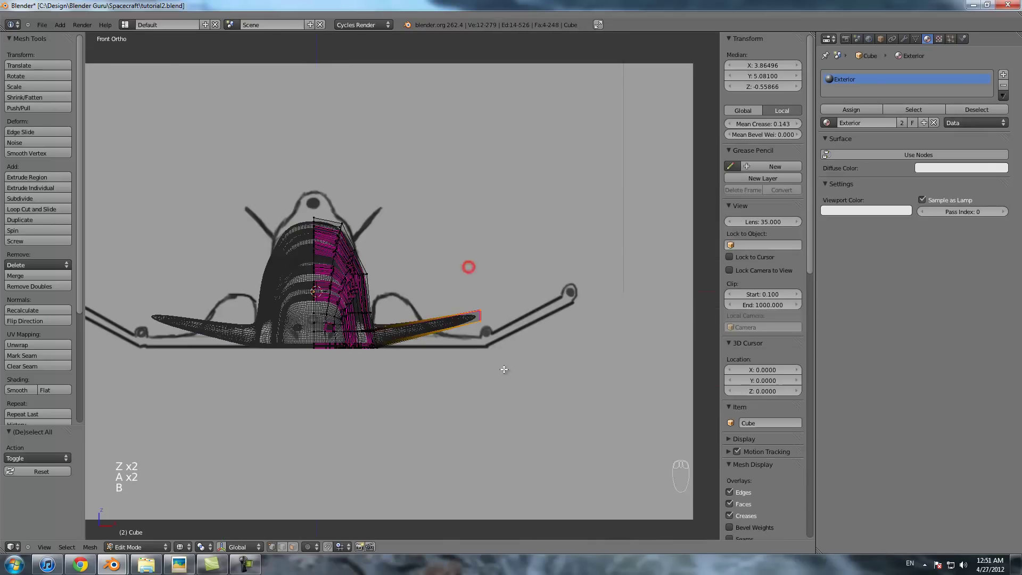
pyautogui.keyDown('shift'); pyautogui.moveTo(501, 367); pyautogui.dragTo(456, 324, button='middle'); pyautogui.keyUp('shift')
pyautogui.scroll(3, 456, 324)
pyautogui.press('g')
pyautogui.press('g')
pyautogui.middleClick(458, 349)
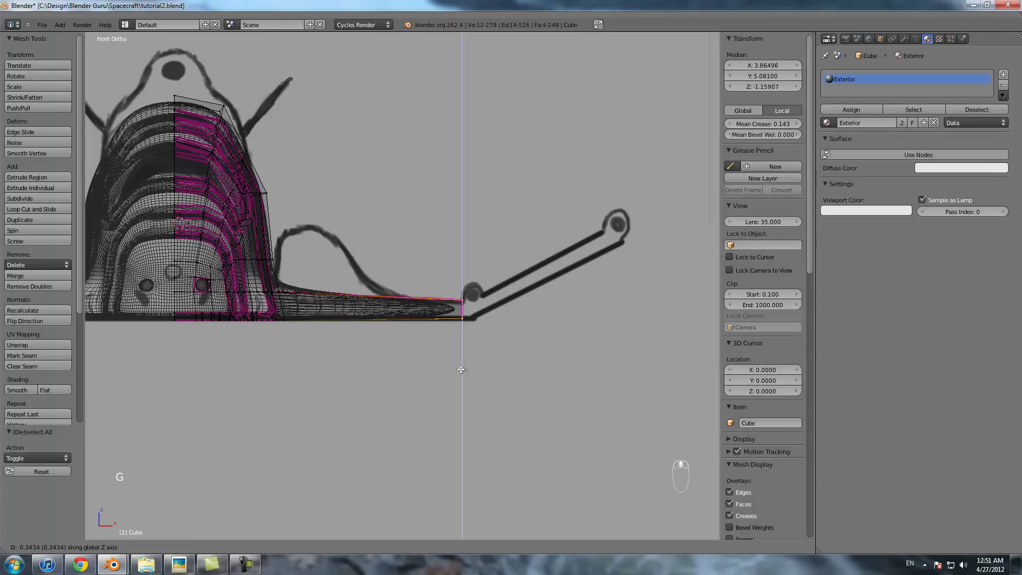
pyautogui.click(461, 367)
pyautogui.middleClick(468, 367)
pyautogui.click(471, 367)
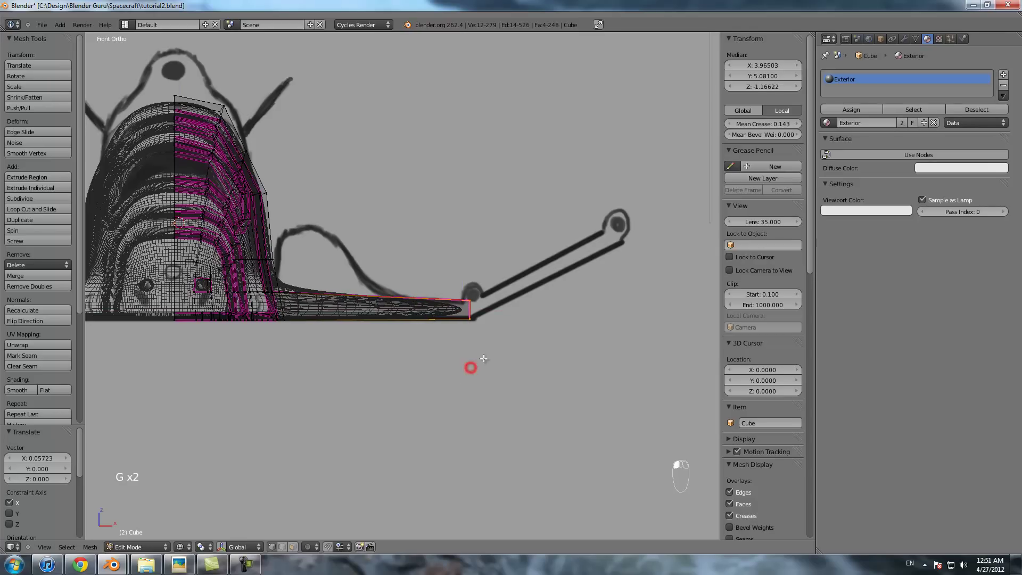
# - Extrude the wing's outer end outward and raise it to follow the upward-angled section of the front-view sketch
pyautogui.press('e')
pyautogui.click(622, 339)
pyautogui.press('g')
pyautogui.press('z')
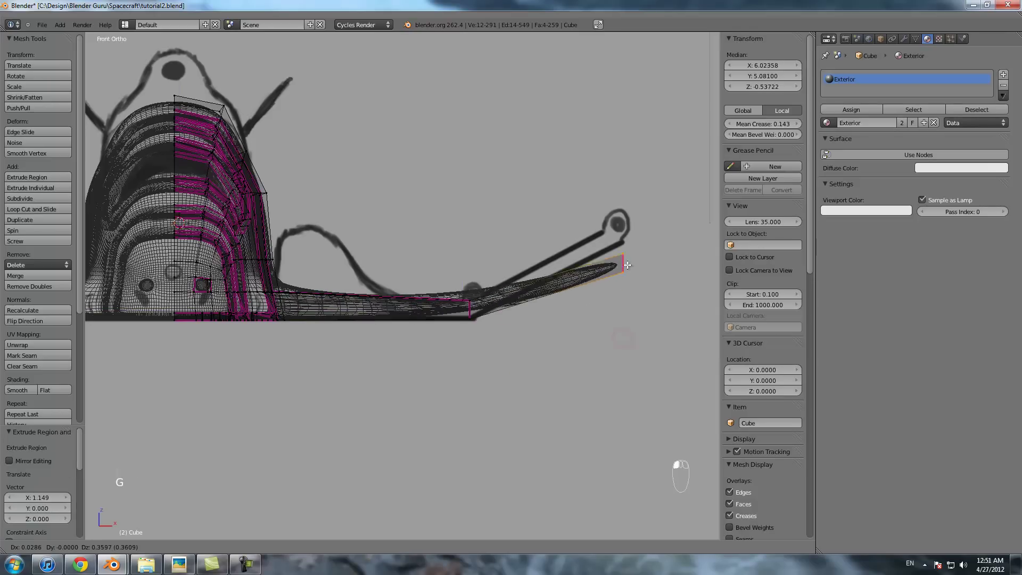
pyautogui.click(628, 256)
pyautogui.keyDown('shift'); pyautogui.moveTo(628, 256); pyautogui.dragTo(536, 292, button='middle'); pyautogui.keyUp('shift')
pyautogui.scroll(3, 537, 291)
pyautogui.press('g')
pyautogui.middleClick(557, 290)
pyautogui.click(546, 291)
pyautogui.press('g')
pyautogui.click(542, 300)
# - Extrude a second, short section at the wing tip and place it at the outer end of the sketched wing
pyautogui.press('e')
pyautogui.click(590, 289)
pyautogui.press('g')
pyautogui.click(591, 282)
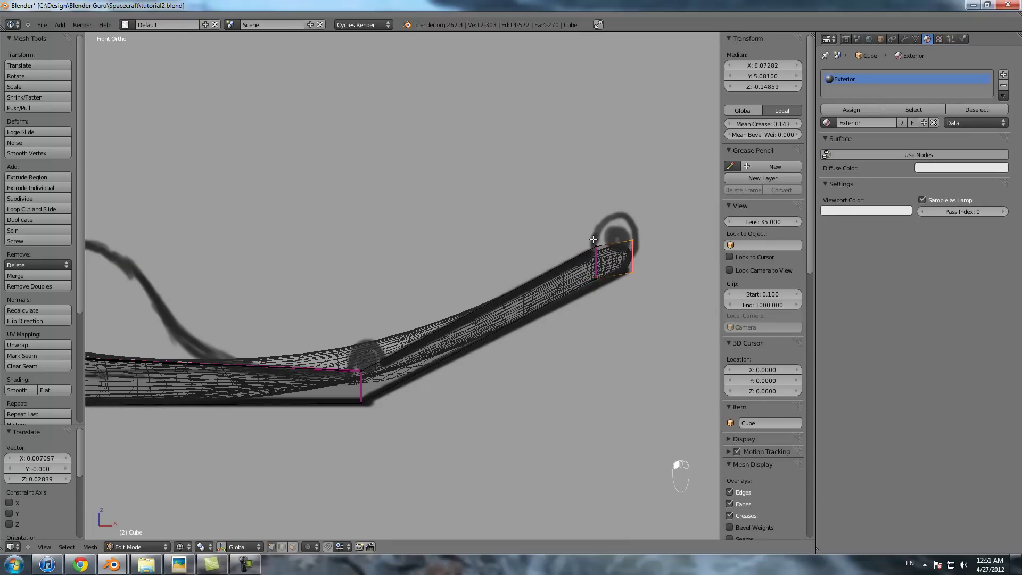
# - Switch to the other Blender window to examine the finished render's wing tips, and return to the model's mesh
pyautogui.scroll(-6, 359, 362)
pyautogui.press('Tab')
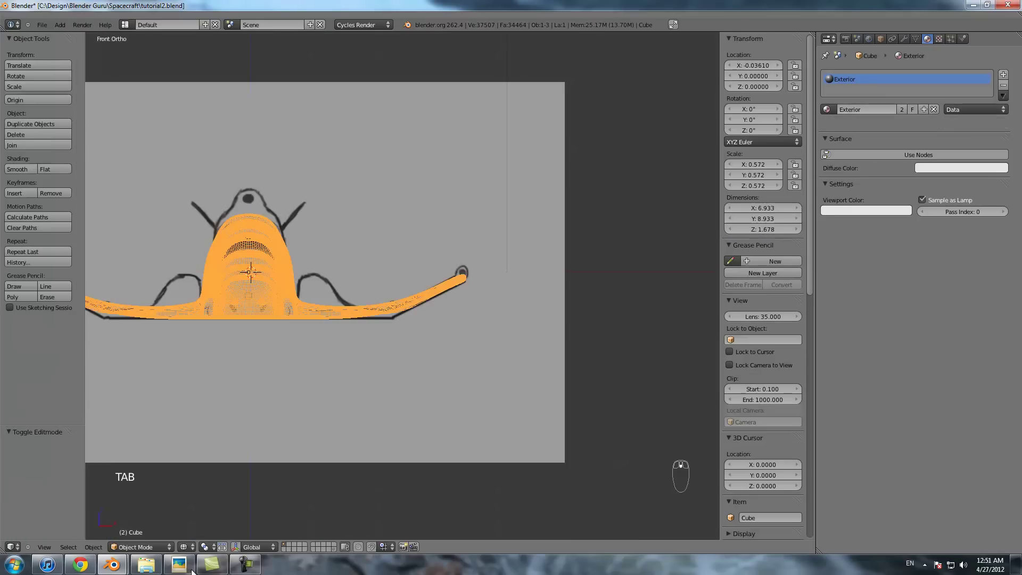
pyautogui.moveTo(112, 564)
pyautogui.click(82, 503)
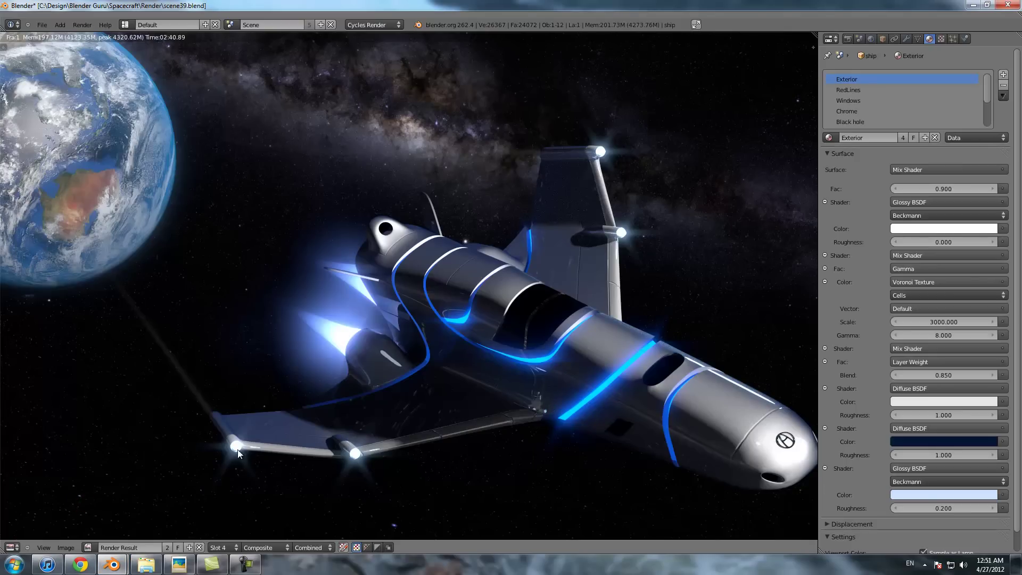
pyautogui.hotkey('alt', 'Tab')
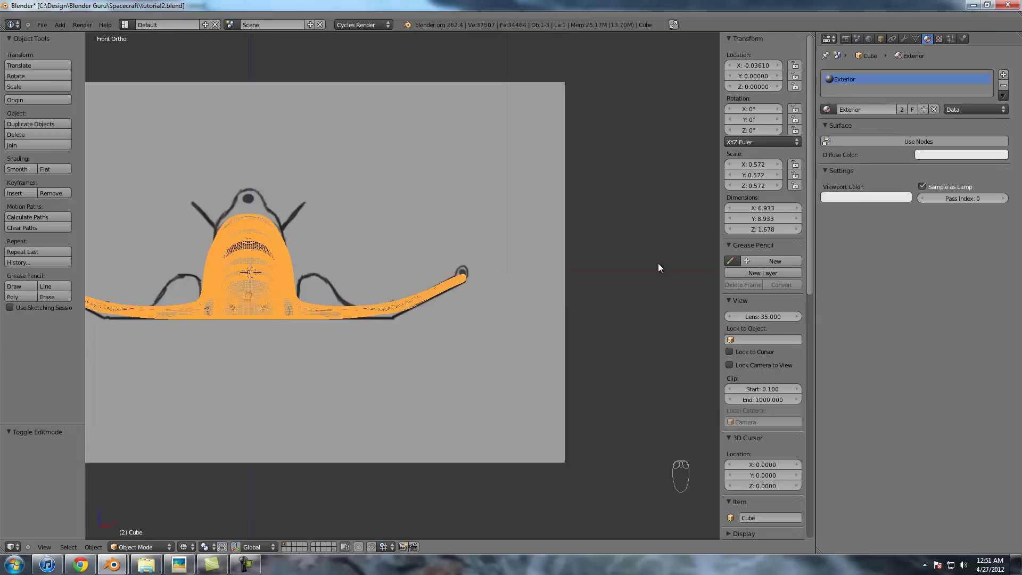
pyautogui.scroll(6, 489, 269)
pyautogui.press('Tab')
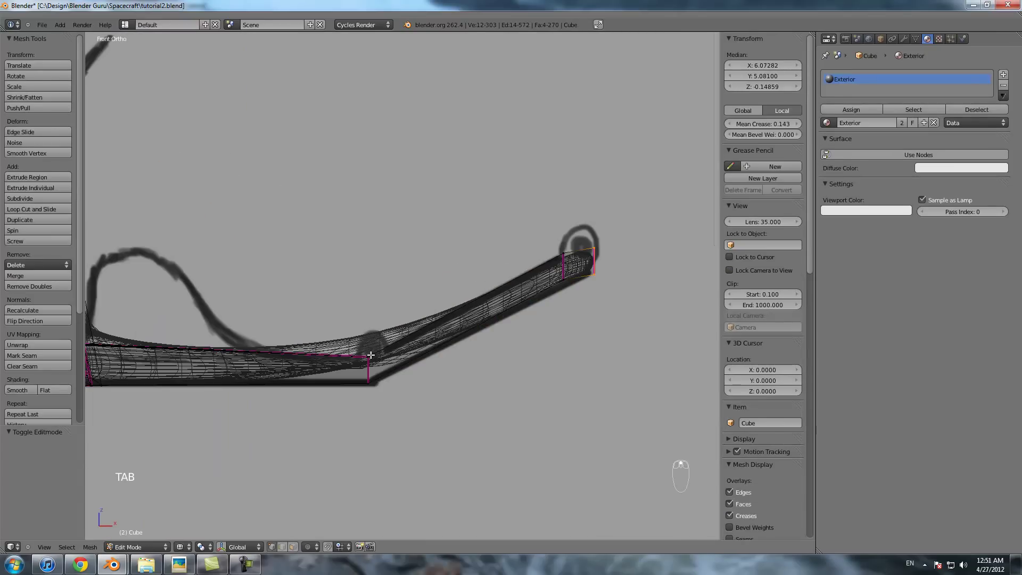
# - Clear the selection and examine the extended wings on the smoothed ship from several angles
pyautogui.press('a')
pyautogui.press('a')
pyautogui.press('a')
pyautogui.press('a')
pyautogui.moveTo(396, 321)
pyautogui.mouseDown(button='middle')
pyautogui.moveTo(438, 361)
pyautogui.moveTo(422, 363)
pyautogui.mouseUp(button='middle')
pyautogui.press('z')
pyautogui.scroll(-8, 422, 364)
pyautogui.press('Tab')
pyautogui.scroll(3, 635, 255)
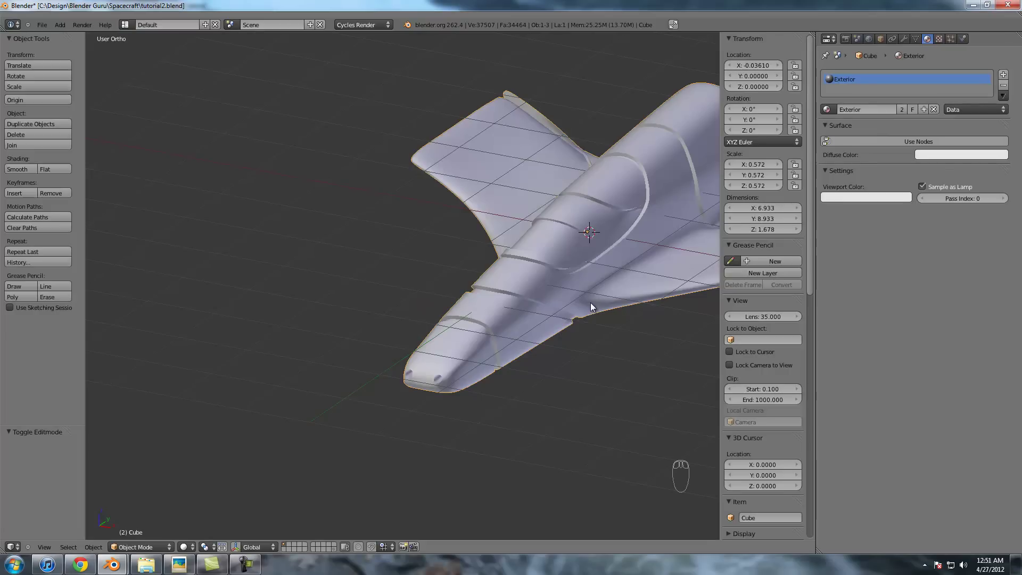
pyautogui.moveTo(590, 303); pyautogui.dragTo(429, 327, button='middle')
pyautogui.scroll(-3, 554, 333)
pyautogui.scroll(5, 401, 372)
# - Select the edge loop at the wing's upward bend and set its crease to 1
pyautogui.press('Tab')
pyautogui.press('z')
pyautogui.keyDown('alt'); pyautogui.rightClick(391, 330); pyautogui.keyUp('alt')
pyautogui.moveTo(761, 128); pyautogui.dragTo(802, 128)
pyautogui.scroll(3, 468, 316)
pyautogui.press('z')
pyautogui.scroll(-3, 463, 323)
pyautogui.press('Tab')
pyautogui.moveTo(462, 323); pyautogui.dragTo(478, 279, button='middle')
# - In the front view, select the outermost vertices of the wing tip and raise them slightly along Z toward the sketched tip
pyautogui.press('KP_1')
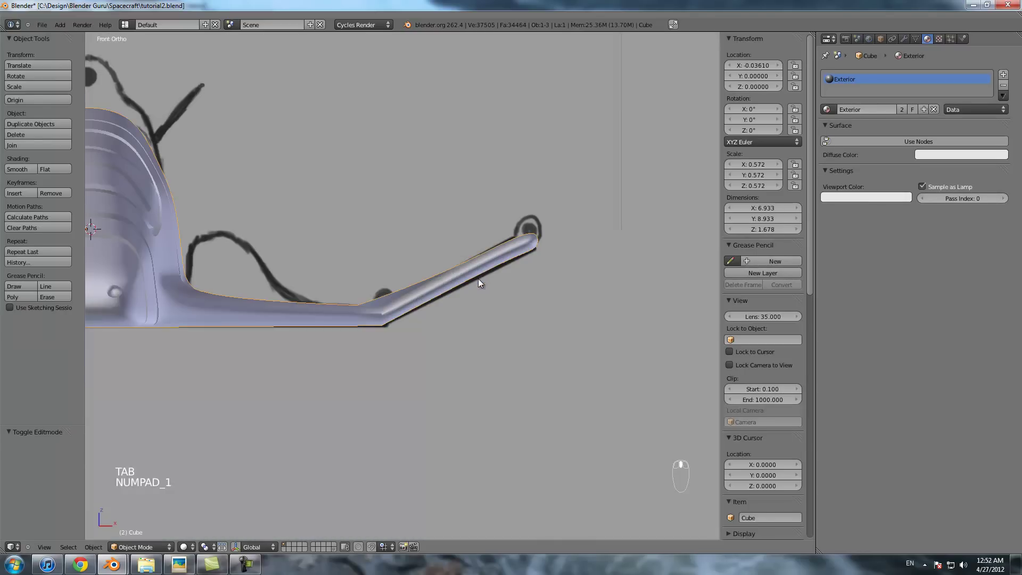
pyautogui.press('Tab')
pyautogui.scroll(3, 415, 336)
pyautogui.scroll(2, 415, 336)
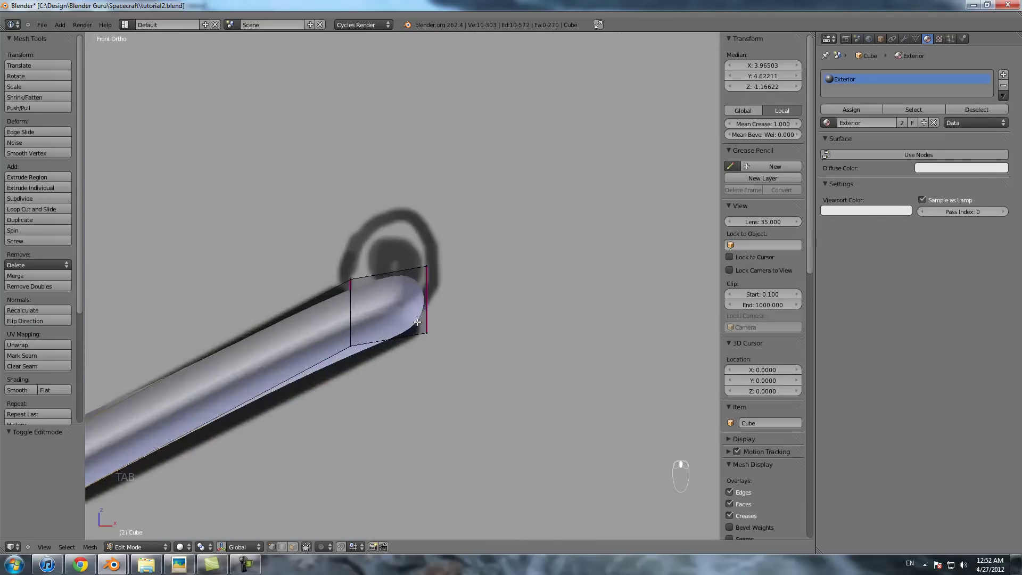
pyautogui.press('z')
pyautogui.press('a')
pyautogui.press('b')
pyautogui.moveTo(416, 234); pyautogui.dragTo(445, 359)
pyautogui.press('g')
pyautogui.middleClick(447, 364)
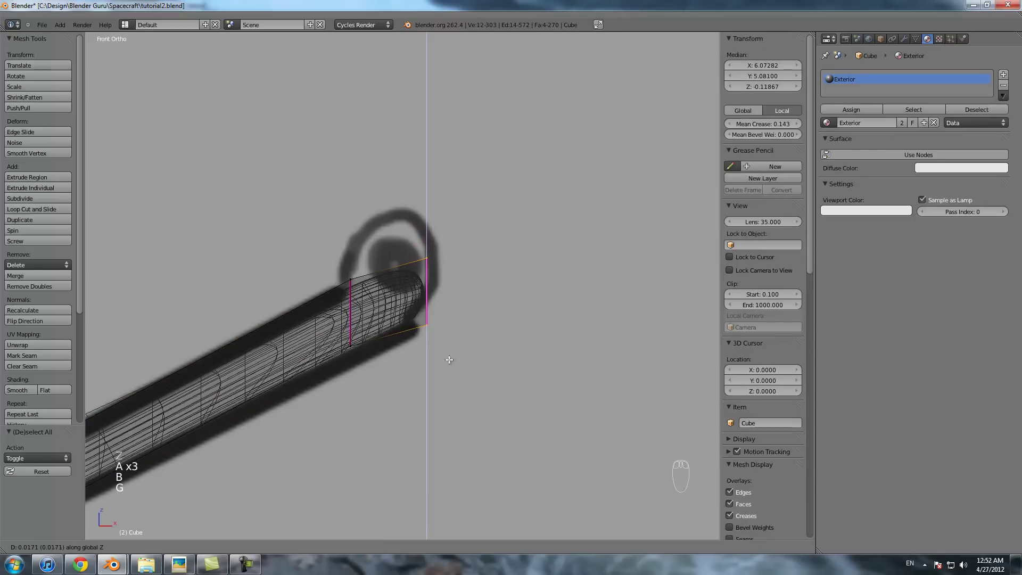
pyautogui.click(449, 359)
# - Select the upper vertices along the forward part of the wing tip's end section
pyautogui.press('a')
pyautogui.press('b')
pyautogui.moveTo(316, 247); pyautogui.dragTo(445, 305)
pyautogui.scroll(-3, 427, 281)
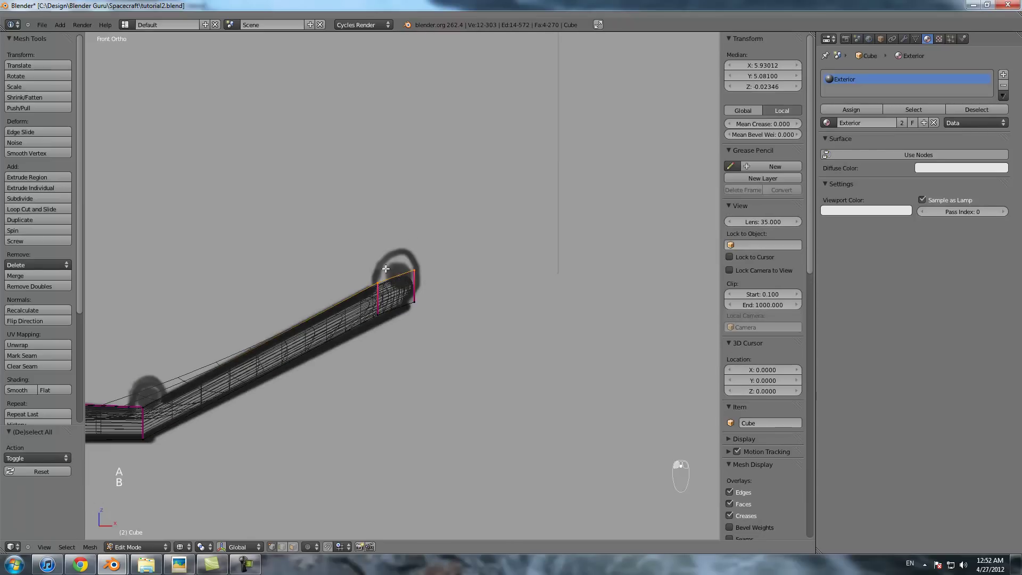
pyautogui.moveTo(410, 272); pyautogui.dragTo(424, 305, button='middle')
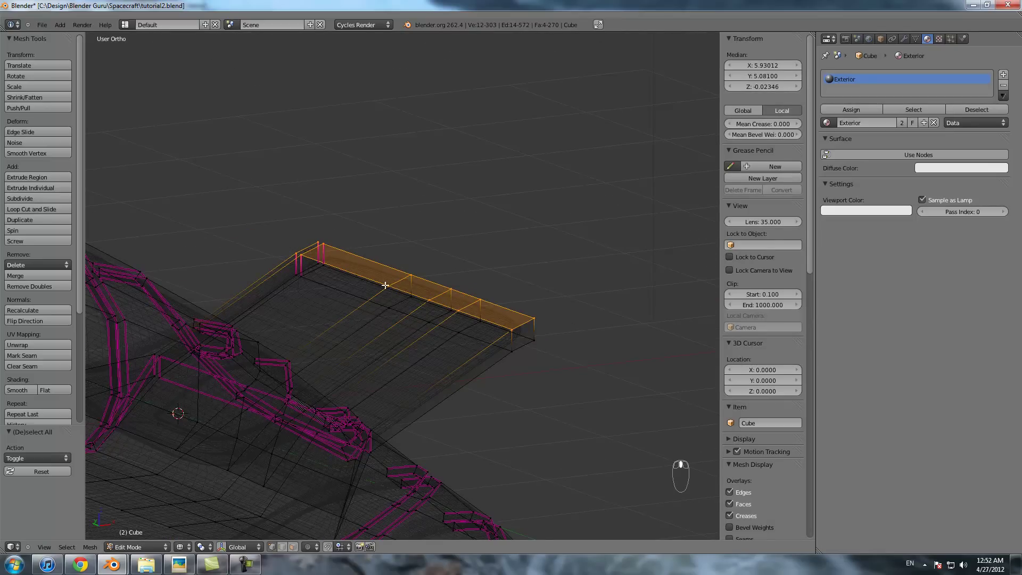
pyautogui.rightClick(416, 294)
pyautogui.rightClick(436, 301)
pyautogui.keyDown('shift'); pyautogui.rightClick(453, 290); pyautogui.keyUp('shift')
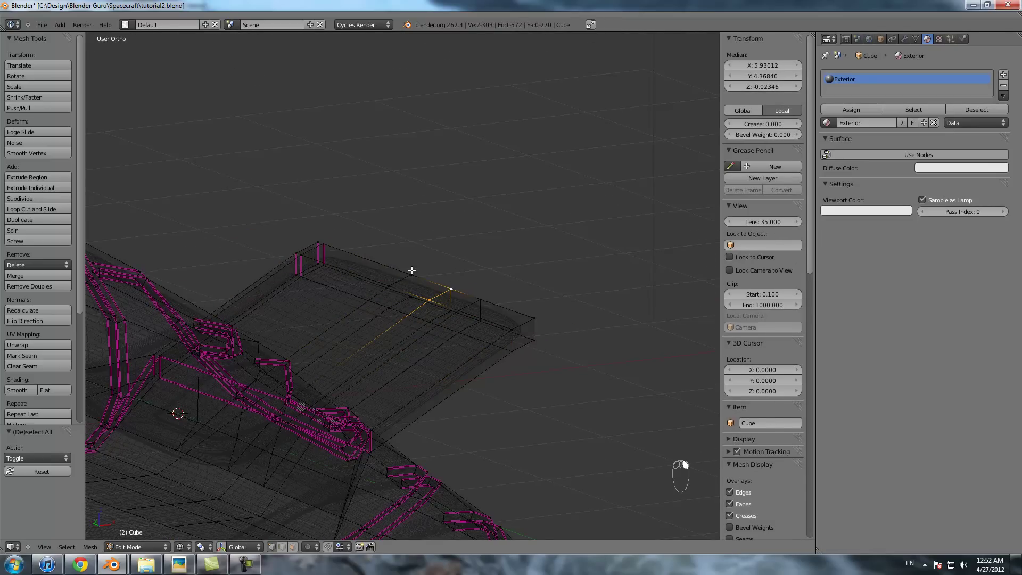
pyautogui.keyDown('shift'); pyautogui.rightClick(411, 271); pyautogui.keyUp('shift')
pyautogui.keyDown('shift'); pyautogui.rightClick(396, 278); pyautogui.keyUp('shift')
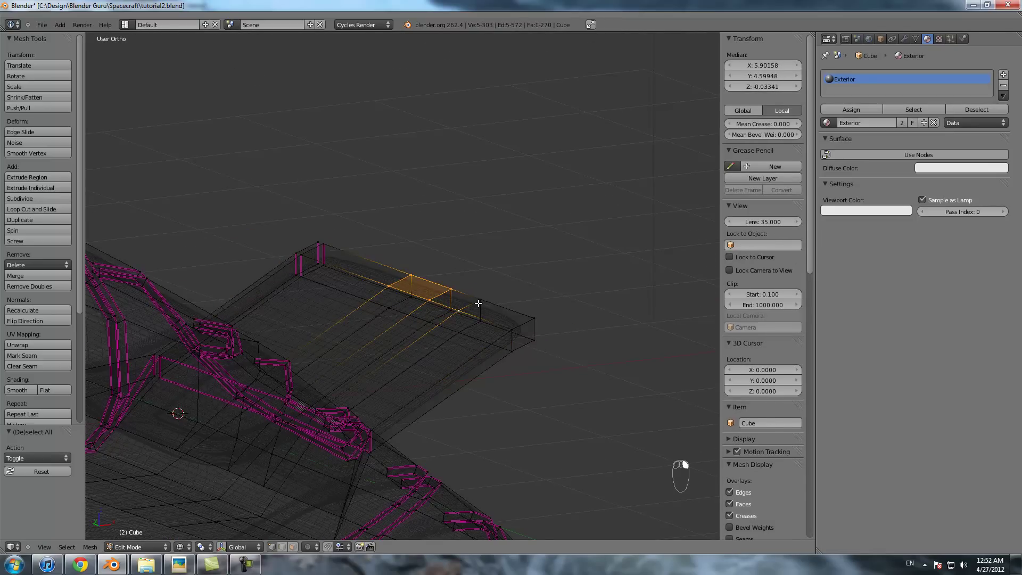
pyautogui.keyDown('shift'); pyautogui.rightClick(515, 333); pyautogui.keyUp('shift')
# - In the top view, select the whole wing tip section and move it about 0.83 rearward along Y
pyautogui.moveTo(555, 315); pyautogui.dragTo(530, 321, button='middle')
pyautogui.press('KP_7')
pyautogui.press('z')
pyautogui.press('z')
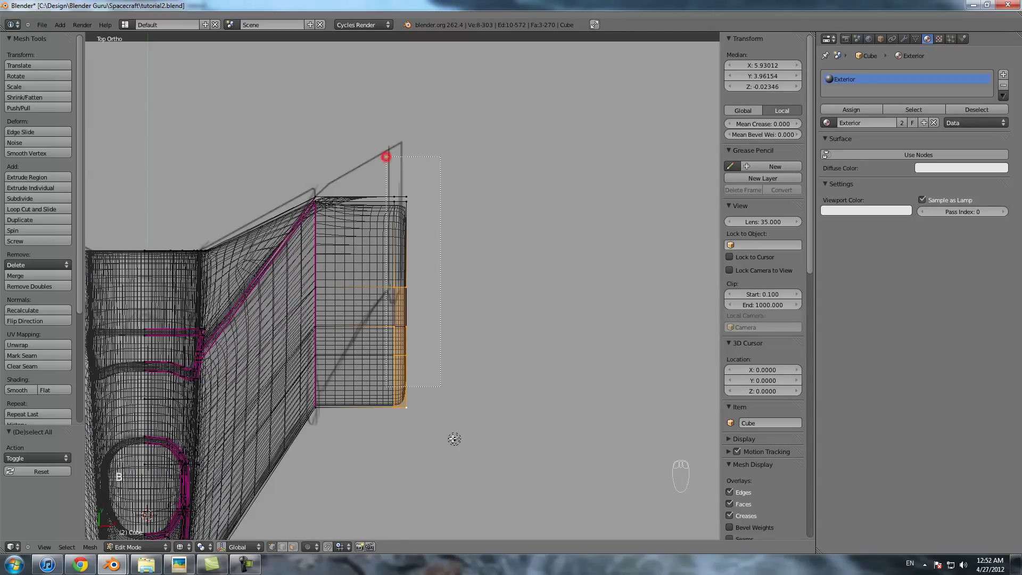
pyautogui.moveTo(386, 157); pyautogui.dragTo(386, 156)
pyautogui.press('g')
pyautogui.press('y')
pyautogui.click(459, 383)
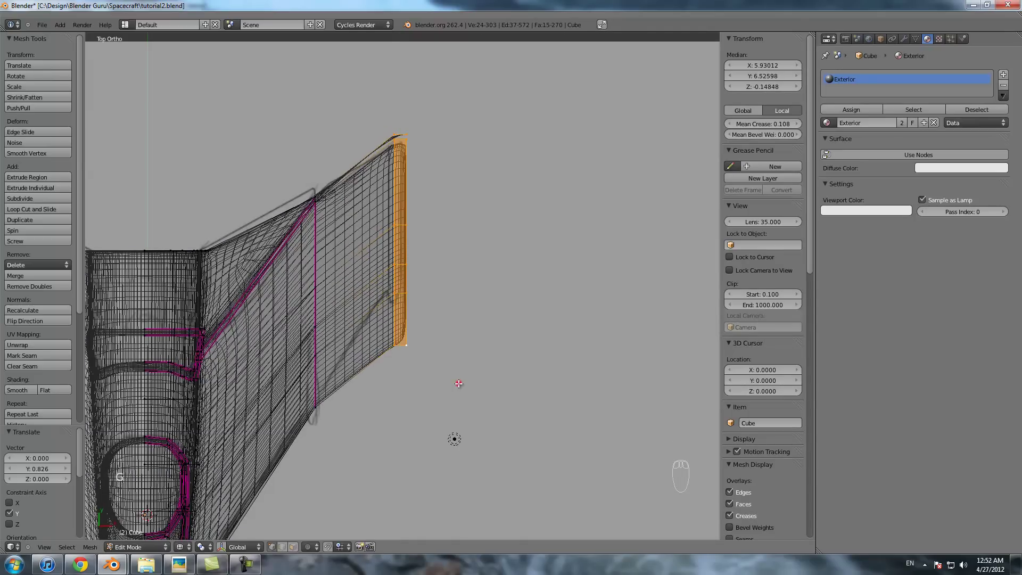
# - Select the four surplus vertices at the rear corner of the wing tip and delete them
pyautogui.scroll(6, 459, 384)
pyautogui.rightClick(512, 136)
pyautogui.keyDown('shift'); pyautogui.rightClick(511, 135); pyautogui.keyUp('shift')
pyautogui.press('x')
pyautogui.moveTo(507, 150); pyautogui.dragTo(508, 150)
pyautogui.press('x')
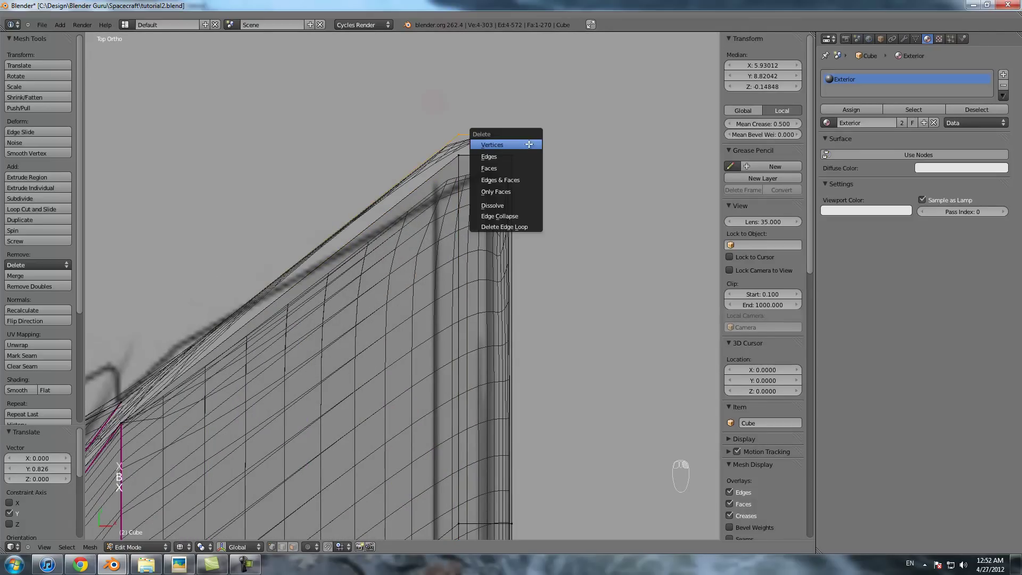
pyautogui.click(528, 144)
# - Select only the wing tip section and scale it along Y toward the length of the sketched tip
pyautogui.scroll(-4, 523, 227)
pyautogui.scroll(-2, 497, 294)
pyautogui.keyDown('shift'); pyautogui.moveTo(497, 295); pyautogui.dragTo(495, 161, button='middle'); pyautogui.keyUp('shift')
pyautogui.press('a')
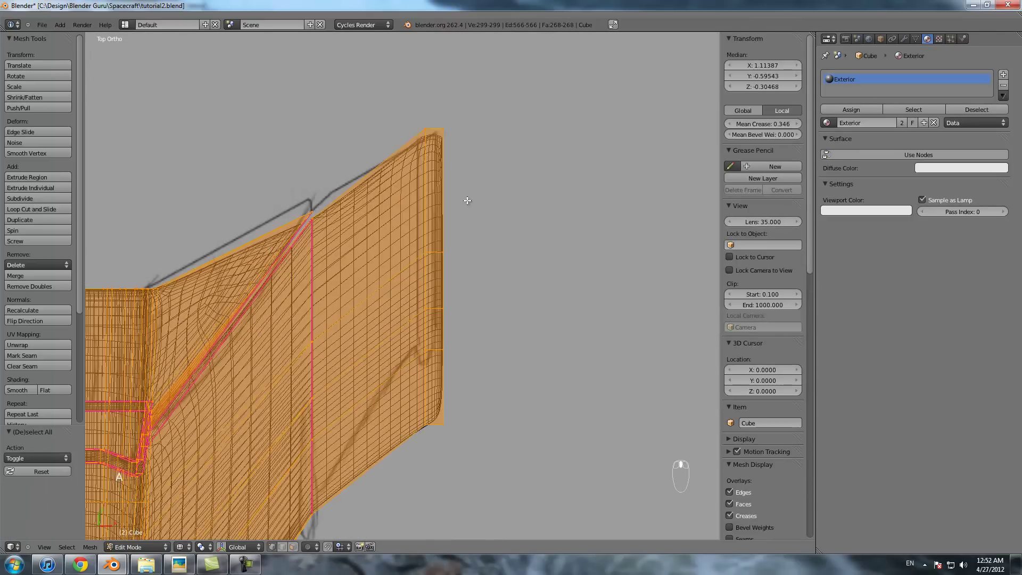
pyautogui.press('a')
pyautogui.moveTo(483, 371); pyautogui.dragTo(506, 406)
pyautogui.press('s')
pyautogui.press('y')
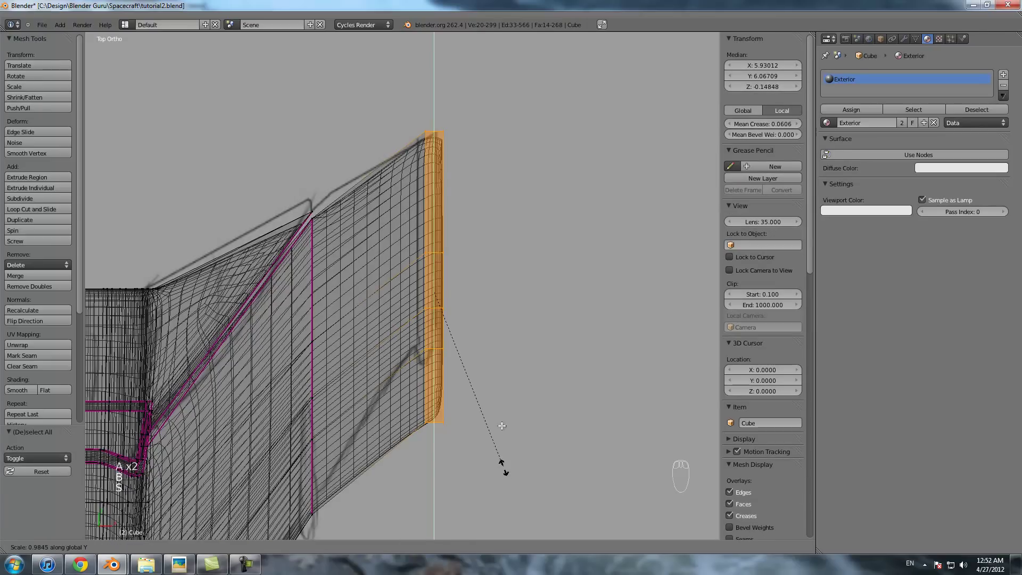
pyautogui.click(495, 401)
# - Move the tip section along Y and X onto the sketched wing tip and scale it by 1.05 along Y
pyautogui.press('g')
pyautogui.press('y')
pyautogui.click(490, 346)
pyautogui.press('g')
pyautogui.press('x')
pyautogui.click(485, 346)
pyautogui.press('s')
pyautogui.press('y')
pyautogui.click(485, 352)
# - Lengthen the wing tip section along Y by scaling it by 1.114 and 1.037
pyautogui.scroll(-3, 452, 355)
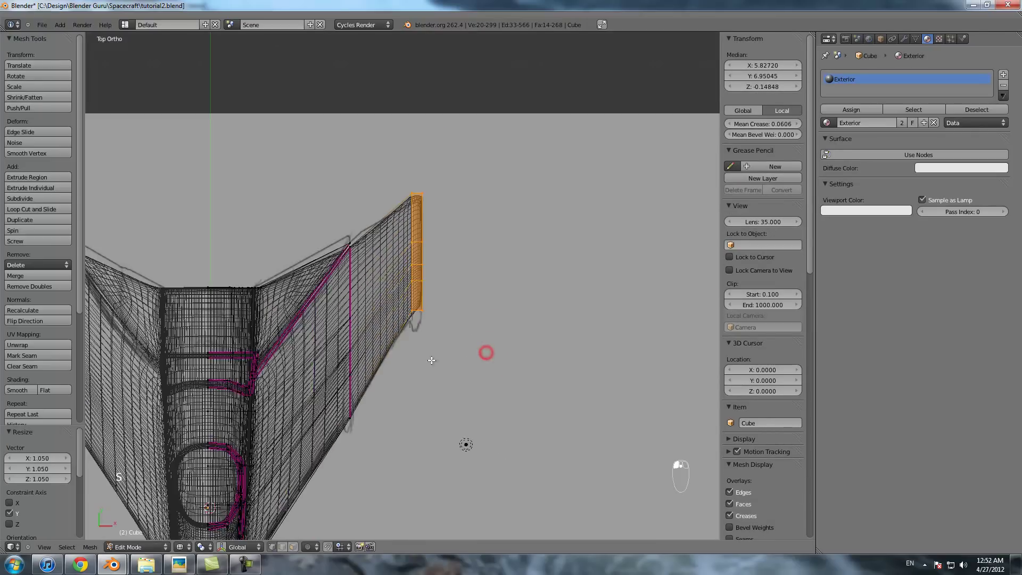
pyautogui.keyDown('shift'); pyautogui.moveTo(431, 358); pyautogui.dragTo(532, 200, button='middle'); pyautogui.keyUp('shift')
pyautogui.press('s')
pyautogui.press('y')
pyautogui.click(533, 211)
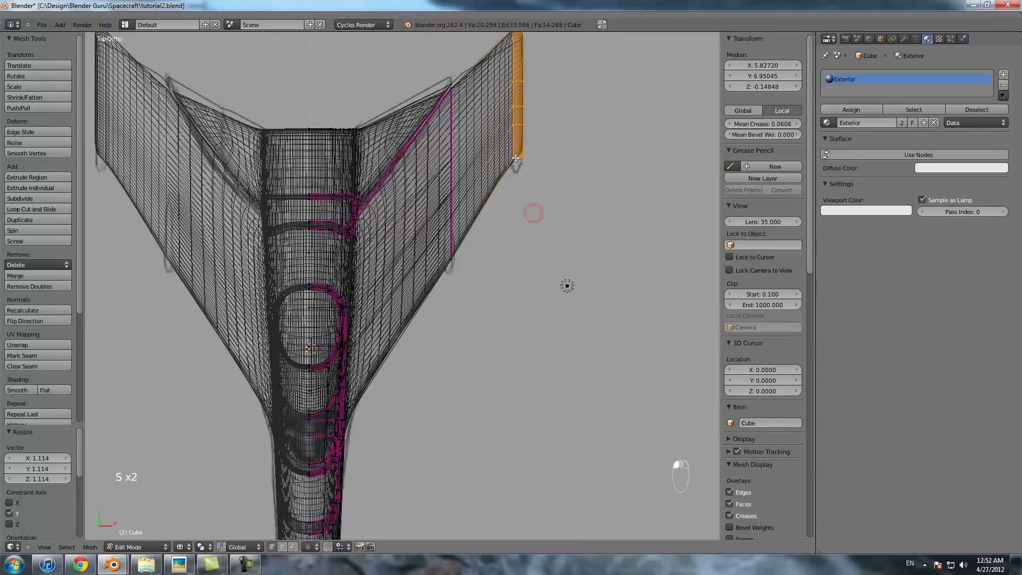
pyautogui.press('y')
pyautogui.click(537, 247)
# - Shift the tip section slightly toward the nose along Y so it lines up with the top-view sketch
pyautogui.keyDown('shift'); pyautogui.moveTo(537, 176); pyautogui.dragTo(526, 201, button='middle'); pyautogui.keyUp('shift')
pyautogui.press('g')
pyautogui.press('y')
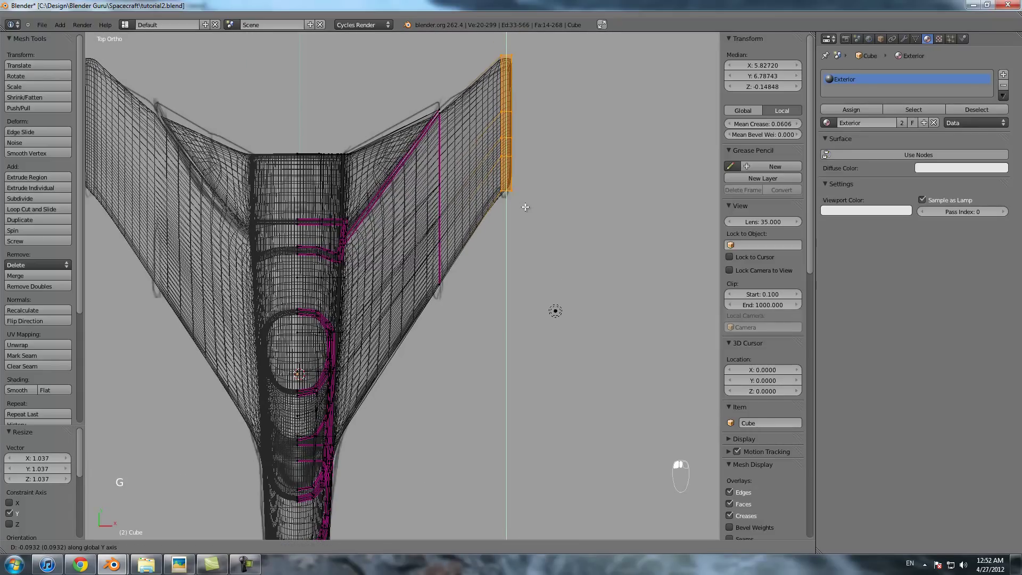
pyautogui.click(524, 204)
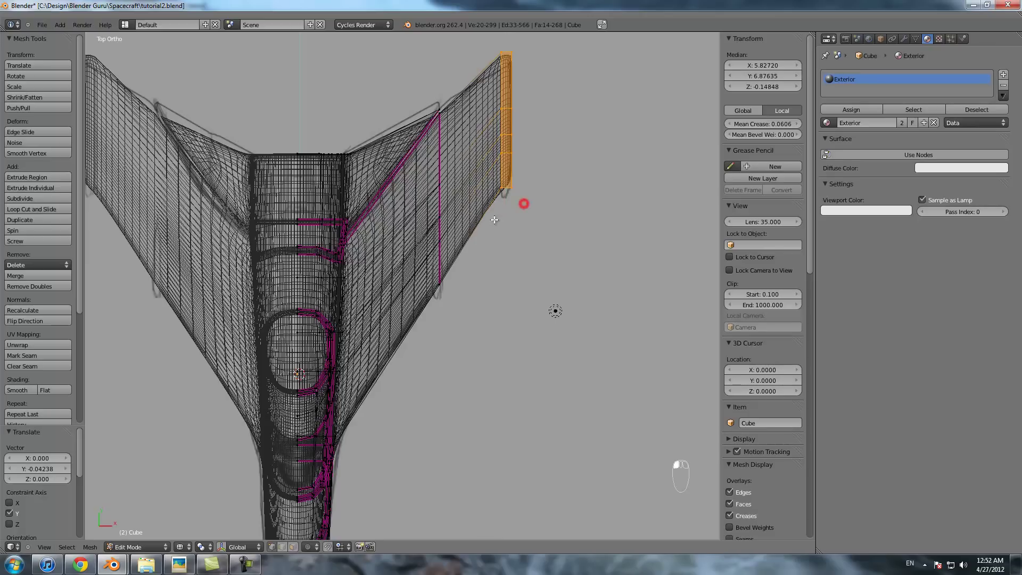
pyautogui.press('g')
pyautogui.click(502, 186)
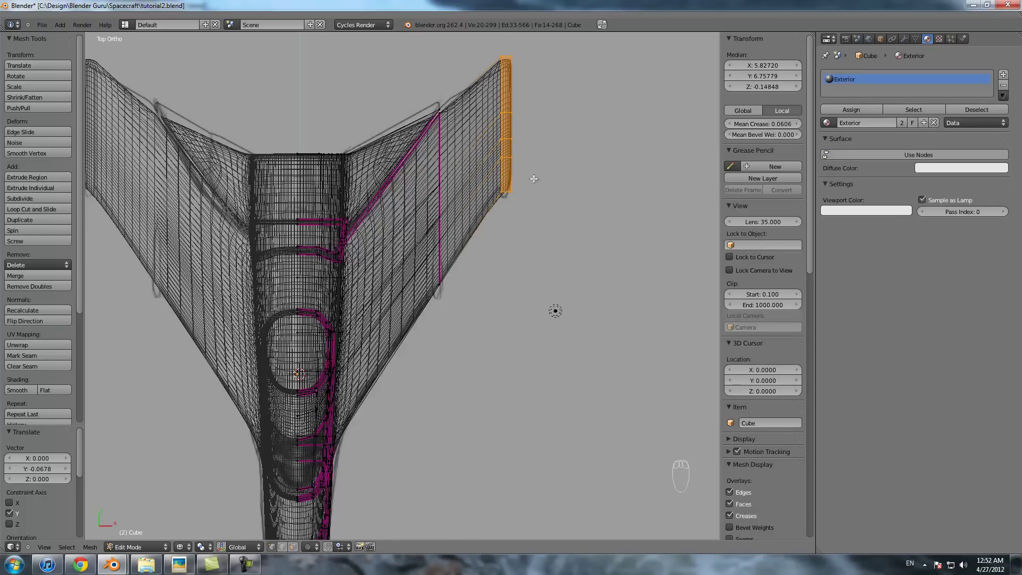
# - Move the tip section slightly outward in the front view to align it with the sketched wing end
pyautogui.keyDown('shift'); pyautogui.moveTo(555, 182); pyautogui.dragTo(494, 318, button='middle'); pyautogui.keyUp('shift')
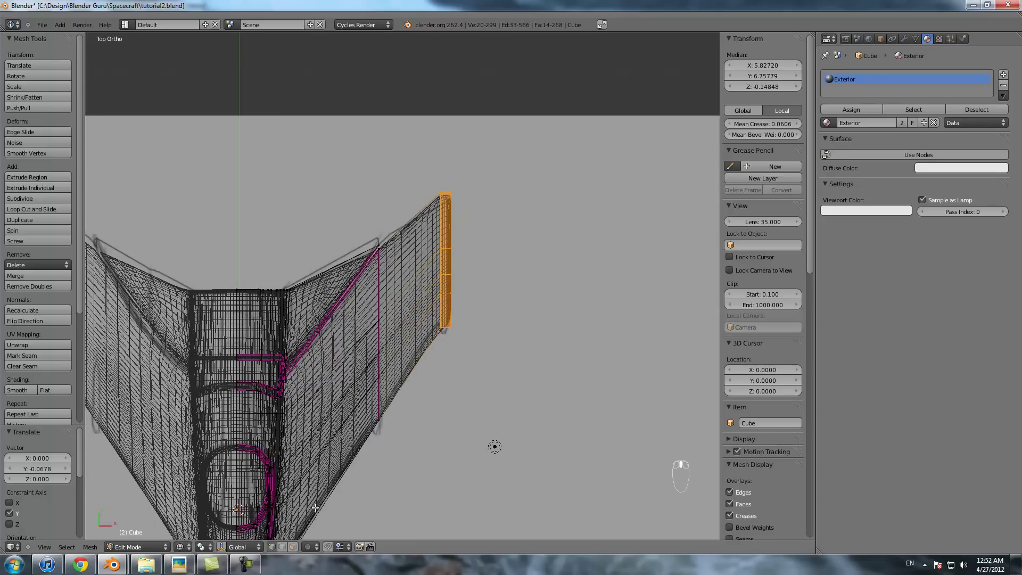
pyautogui.scroll(-1, 486, 325)
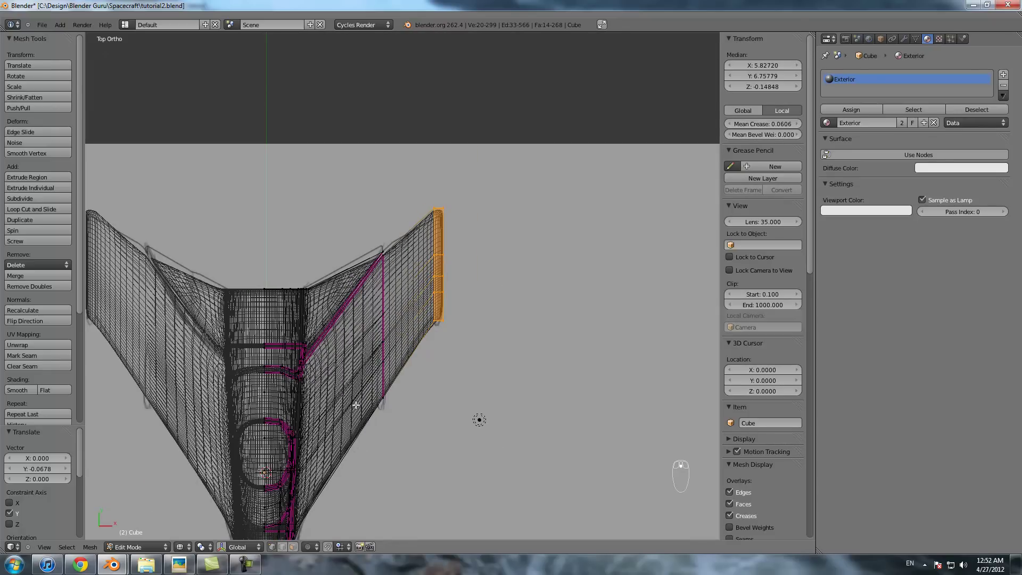
pyautogui.scroll(4, 473, 272)
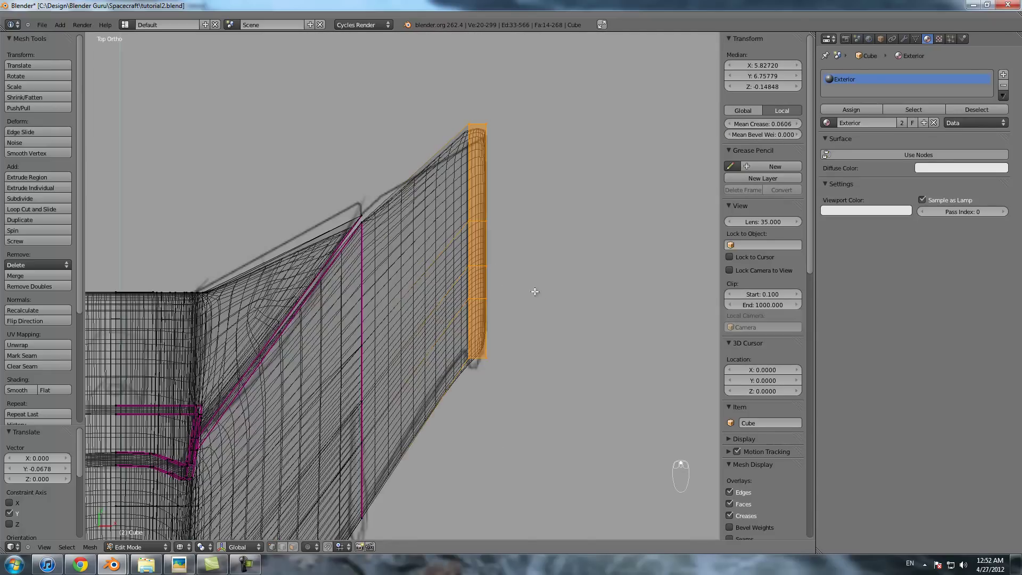
pyautogui.keyDown('shift'); pyautogui.moveTo(535, 292); pyautogui.dragTo(486, 336, button='middle'); pyautogui.keyUp('shift')
pyautogui.press('KP_1')
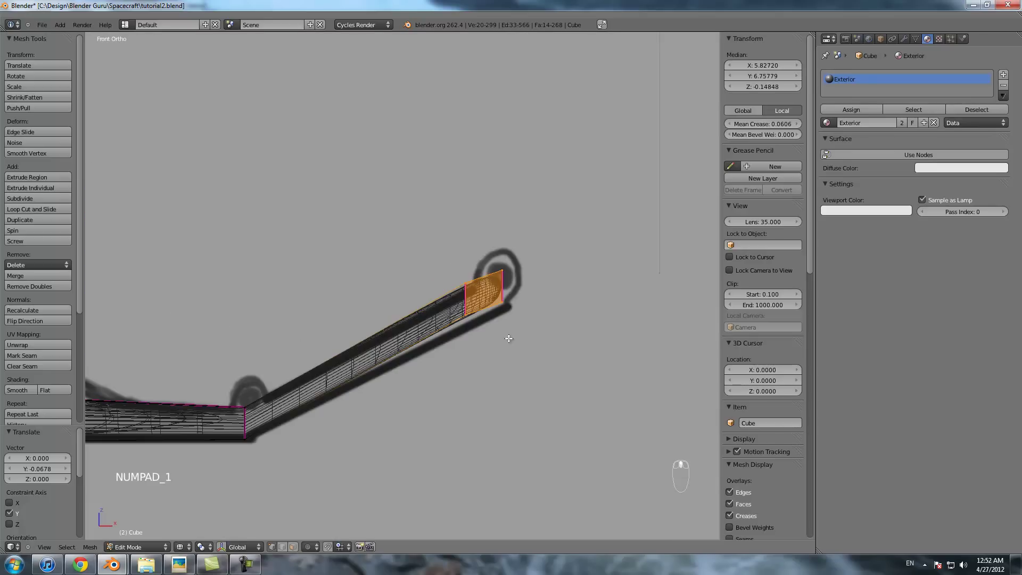
pyautogui.press('g')
pyautogui.click(526, 347)
# - Select the six upper vertices on the forward half of the wing tip section
pyautogui.press('a')
pyautogui.press('b')
pyautogui.moveTo(451, 278); pyautogui.dragTo(522, 297)
pyautogui.moveTo(492, 321); pyautogui.dragTo(517, 339, button='middle')
pyautogui.rightClick(484, 297)
pyautogui.keyDown('shift'); pyautogui.rightClick(521, 283); pyautogui.keyUp('shift')
pyautogui.keyDown('shift'); pyautogui.rightClick(542, 295); pyautogui.keyUp('shift')
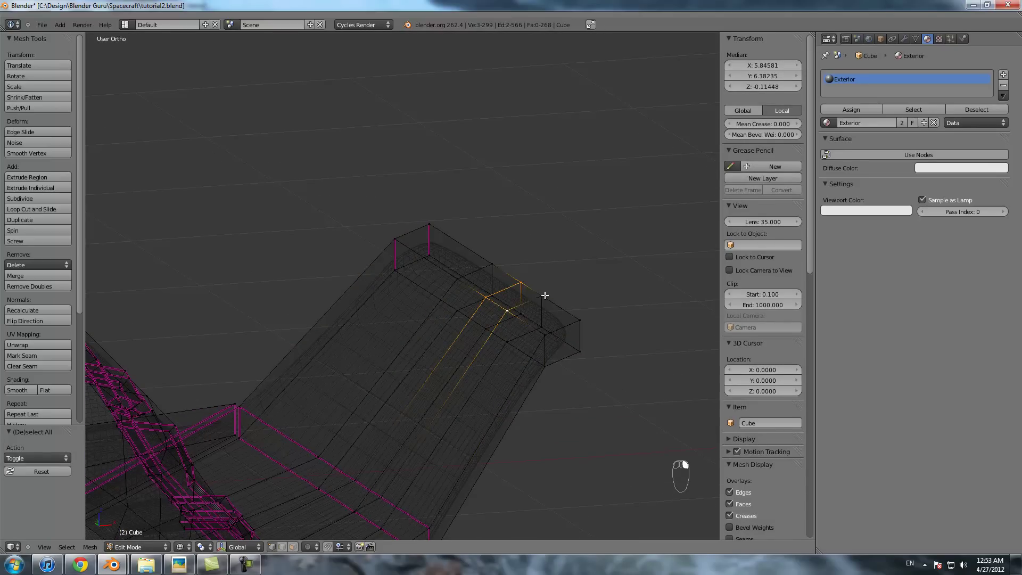
pyautogui.keyDown('shift'); pyautogui.rightClick(507, 310); pyautogui.keyUp('shift')
pyautogui.keyDown('shift'); pyautogui.rightClick(541, 326); pyautogui.keyUp('shift')
pyautogui.keyDown('shift'); pyautogui.rightClick(567, 324); pyautogui.keyUp('shift')
pyautogui.moveTo(543, 321); pyautogui.dragTo(575, 310, button='middle')
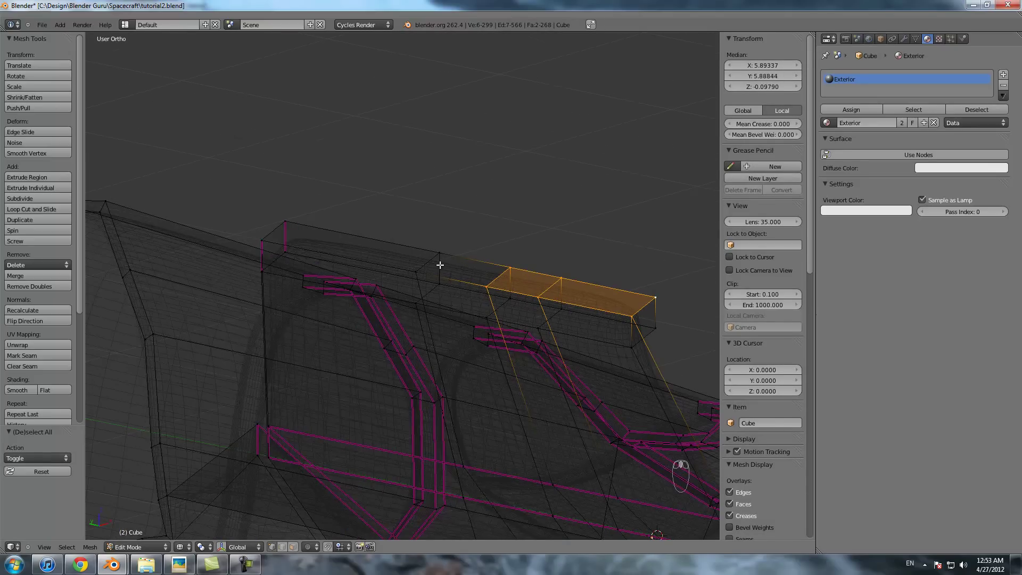
# - Check the selection against the top-view sketch and add the next pair of upper tip vertices toward the rear
pyautogui.press('KP_7')
pyautogui.press('z')
pyautogui.press('z')
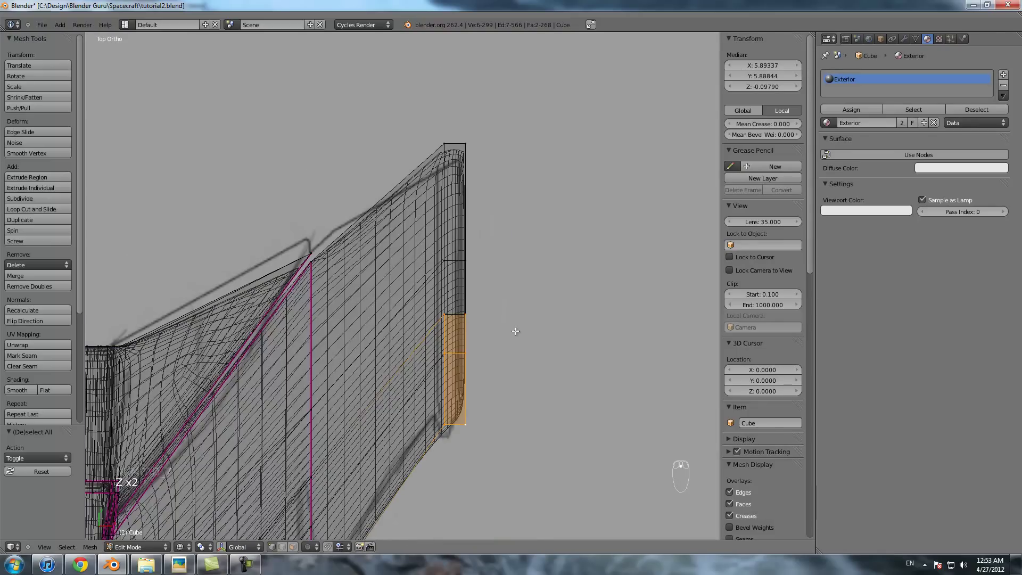
pyautogui.scroll(-5, 515, 332)
pyautogui.scroll(4, 377, 405)
pyautogui.keyDown('shift'); pyautogui.moveTo(379, 394); pyautogui.dragTo(414, 248, button='middle'); pyautogui.keyUp('shift')
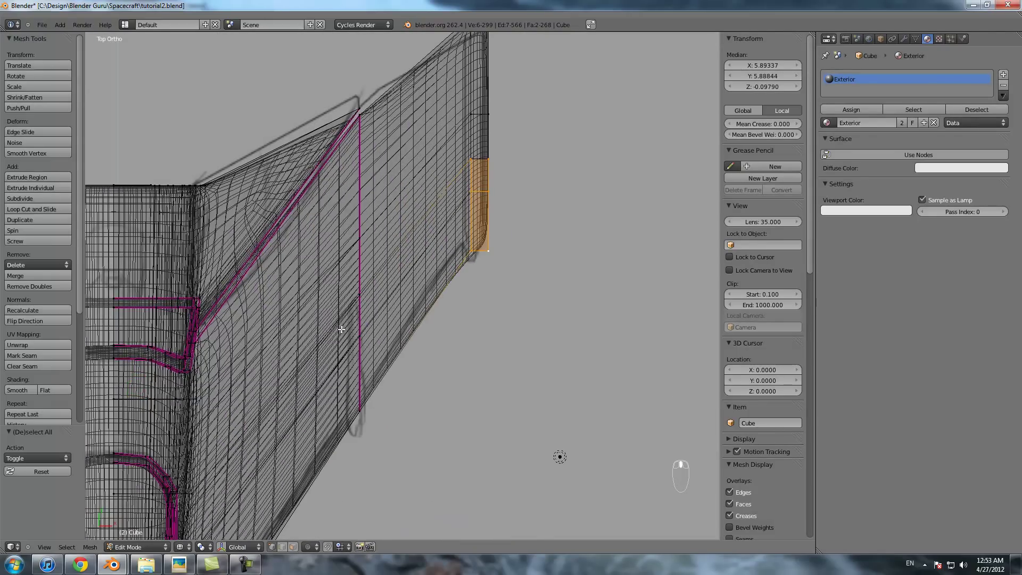
pyautogui.moveTo(490, 153); pyautogui.dragTo(521, 123, button='middle')
pyautogui.moveTo(425, 143); pyautogui.dragTo(381, 135, button='middle')
pyautogui.keyDown('shift'); pyautogui.rightClick(363, 132); pyautogui.keyUp('shift')
pyautogui.keyDown('shift'); pyautogui.rightClick(370, 125); pyautogui.keyUp('shift')
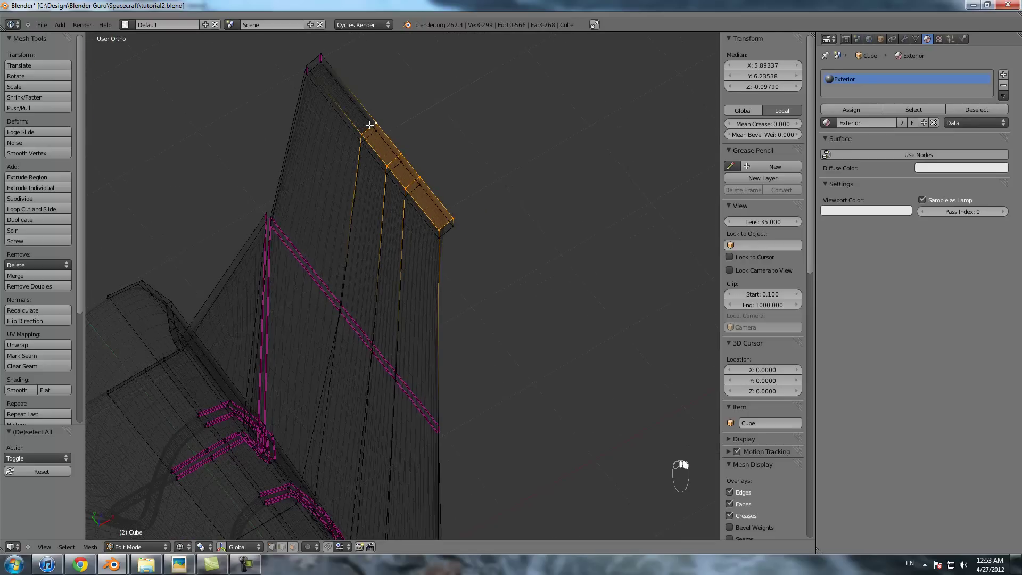
# - Extrude the selected upper tip faces and place the raised section over the pod shape in the front-view sketch
pyautogui.press('e')
pyautogui.click(429, 170)
pyautogui.press('KP_1')
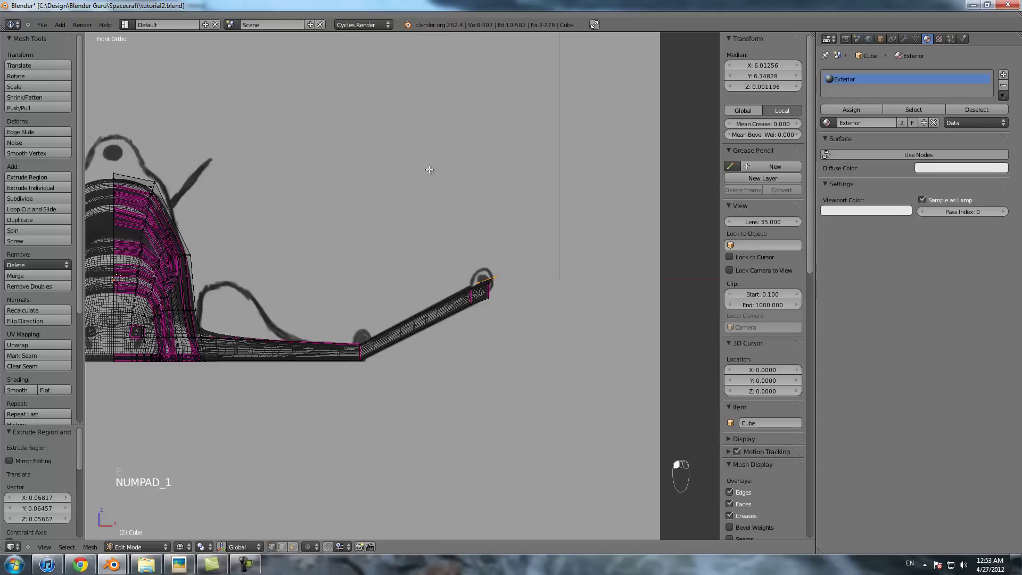
pyautogui.press('g')
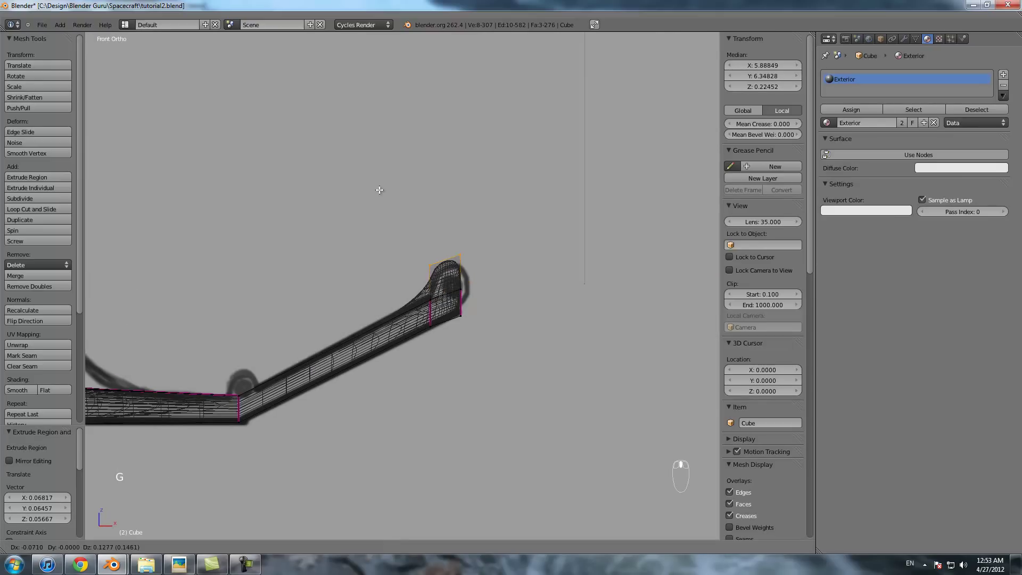
pyautogui.click(379, 191)
pyautogui.scroll(3, 421, 251)
# - Select the edges along the inner base of the raised tip section and set their crease to 1
pyautogui.moveTo(457, 296); pyautogui.dragTo(310, 256, button='middle')
pyautogui.rightClick(411, 289)
pyautogui.press('z')
pyautogui.press('z')
pyautogui.keyDown('ctrl'); pyautogui.rightClick(370, 270); pyautogui.keyUp('ctrl')
pyautogui.keyDown('ctrl'); pyautogui.rightClick(247, 218); pyautogui.keyUp('ctrl')
pyautogui.click(508, 203)
pyautogui.rightClick(246, 217)
pyautogui.keyDown('shift'); pyautogui.rightClick(288, 195); pyautogui.keyUp('shift')
pyautogui.doubleClick(771, 126)
pyautogui.write('1')
pyautogui.click(505, 197)
# - Move the two rear upper vertices of the raised tip section in the side view to taper its rear end
pyautogui.scroll(-6, 483, 247)
pyautogui.press('z')
pyautogui.scroll(2, 470, 296)
pyautogui.rightClick(346, 211)
pyautogui.press('KP_3')
pyautogui.press('z')
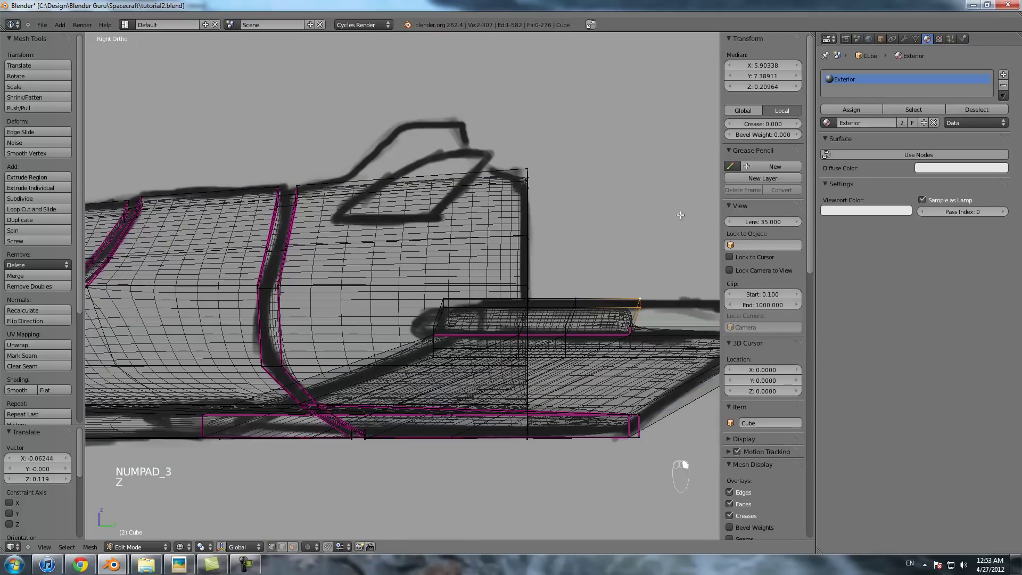
pyautogui.keyDown('shift'); pyautogui.moveTo(679, 216); pyautogui.dragTo(466, 232, button='middle'); pyautogui.keyUp('shift')
pyautogui.press('g')
pyautogui.click(434, 240)
# - Examine the smoothed wing tip in Object Mode and select the front-end vertices of its raised section
pyautogui.press('Tab')
pyautogui.press('z')
pyautogui.moveTo(387, 269)
pyautogui.mouseDown(button='middle')
pyautogui.moveTo(382, 330)
pyautogui.moveTo(408, 307)
pyautogui.mouseUp(button='middle')
pyautogui.press('Tab')
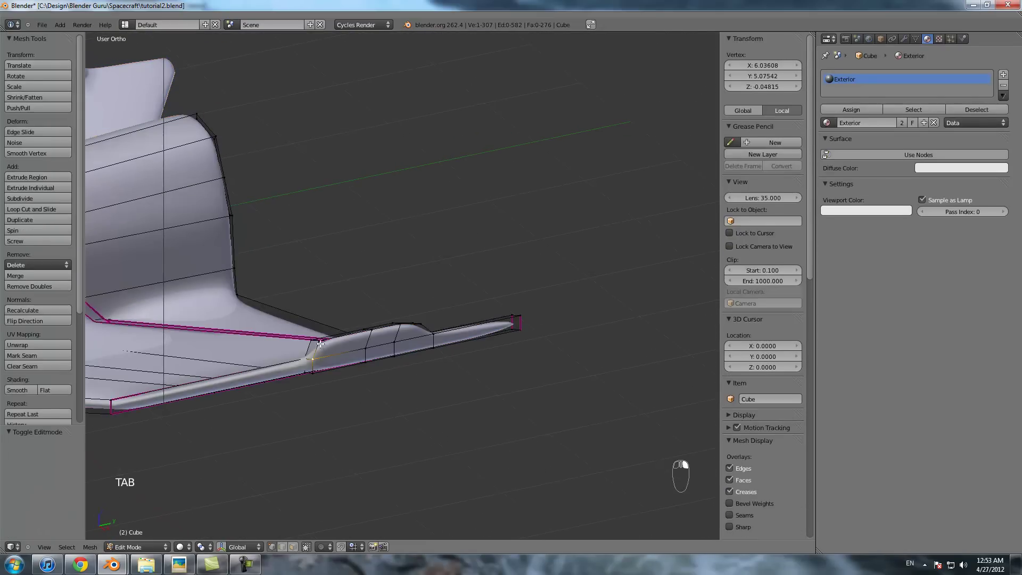
pyautogui.rightClick(307, 355)
pyautogui.press('z')
pyautogui.keyDown('shift'); pyautogui.rightClick(308, 355); pyautogui.keyUp('shift')
pyautogui.press('z')
pyautogui.moveTo(309, 355); pyautogui.dragTo(553, 339, button='middle')
# - Extend the selection to all front-end vertices of the wing tip and flatten them along Y with a scale of 0
pyautogui.press('s')
pyautogui.press('y')
pyautogui.rightClick(554, 340)
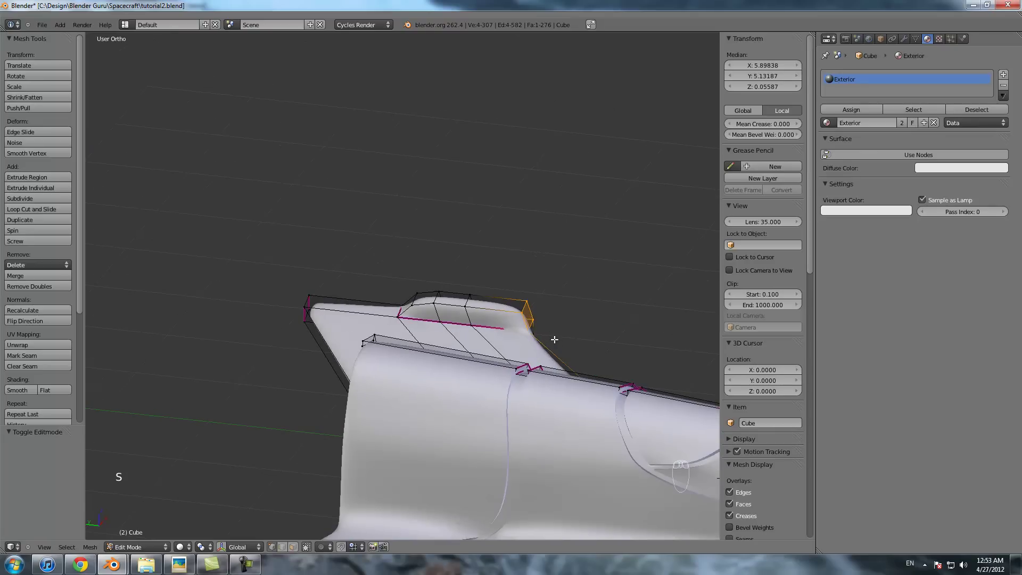
pyautogui.press('KP_7')
pyautogui.press('z')
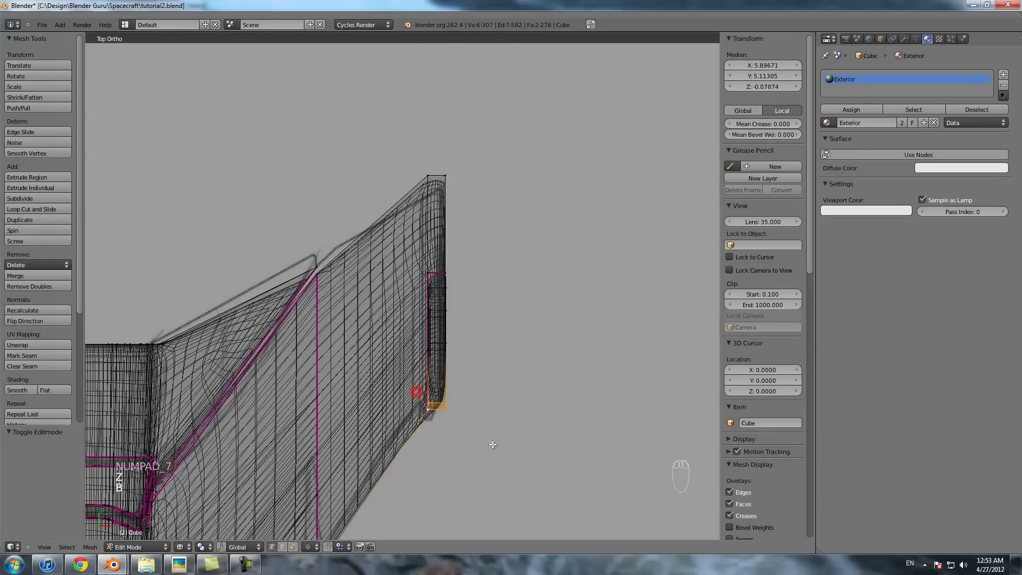
pyautogui.press('s')
pyautogui.press('y')
pyautogui.press('0')
pyautogui.press('Return')
# - Extrude the front-end face of the raised tip section about 0.196 forward along Y and set the new end edges' crease to 1
pyautogui.moveTo(505, 443); pyautogui.dragTo(466, 366, button='middle')
pyautogui.rightClick(383, 420)
pyautogui.keyDown('shift'); pyautogui.rightClick(383, 397); pyautogui.keyUp('shift')
pyautogui.moveTo(408, 415); pyautogui.dragTo(535, 410, button='middle')
pyautogui.press('z')
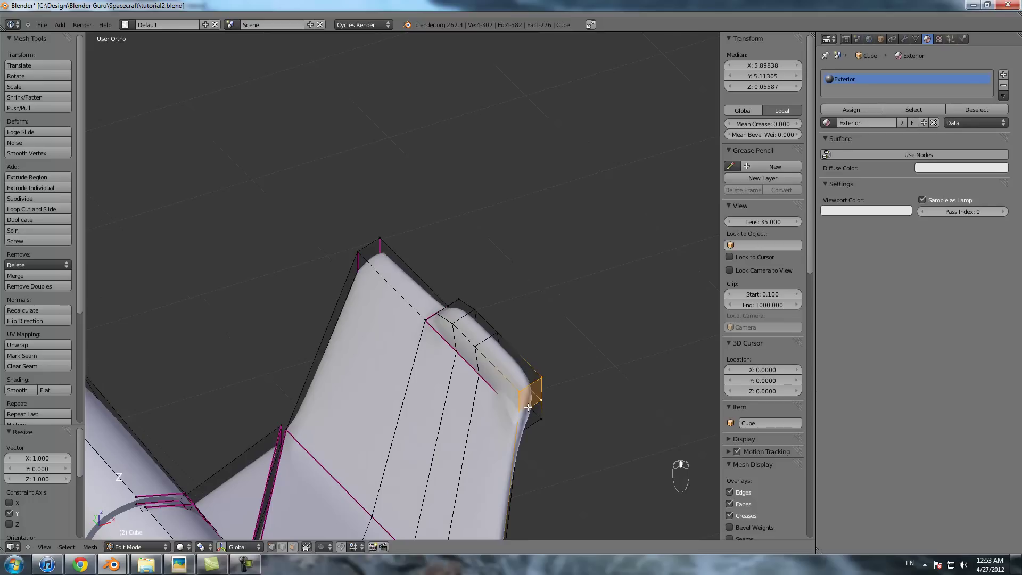
pyautogui.press('e')
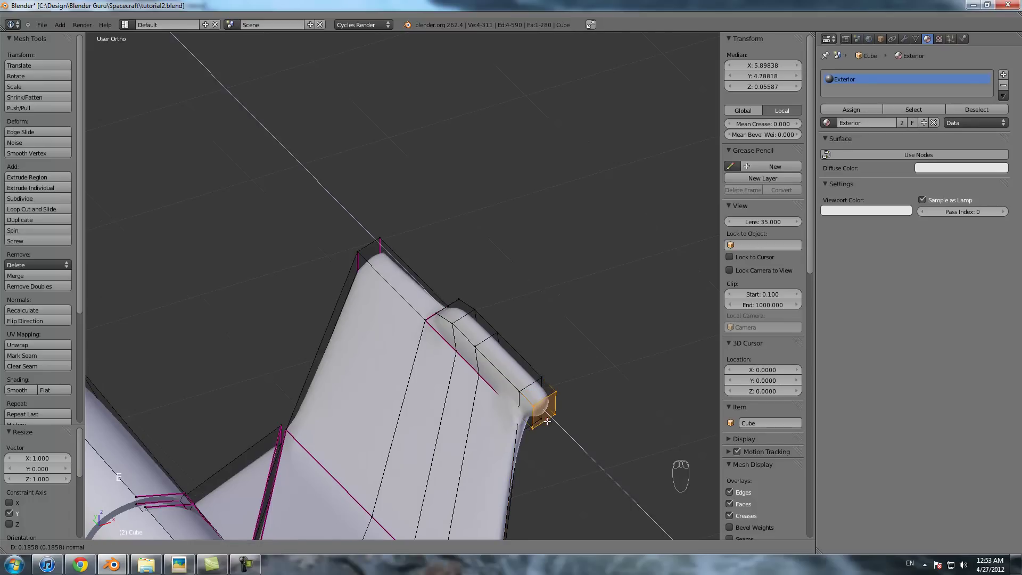
pyautogui.click(547, 421)
pyautogui.write('1')
pyautogui.click(595, 249)
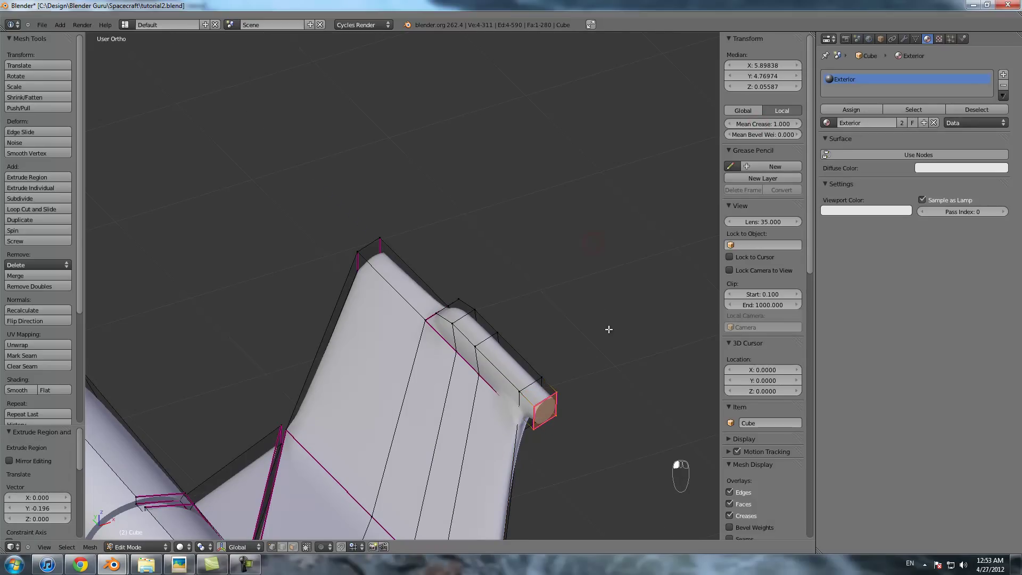
# - Duplicate the creased end face in place, scale the copy to 0.681 and extrude it about 0.193 forward
pyautogui.hotkey('shift', 'd')
pyautogui.click(626, 404)
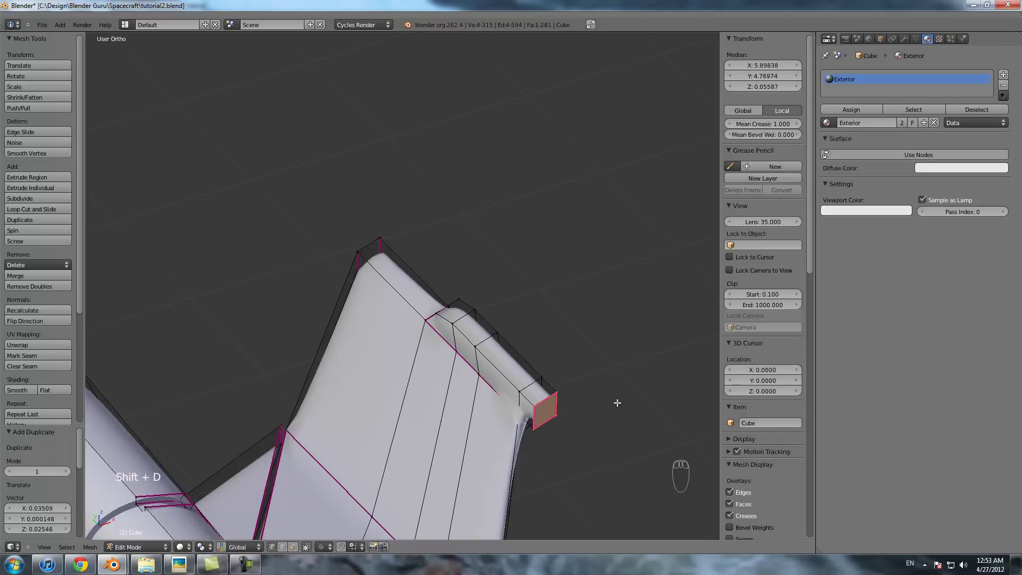
pyautogui.press('s')
pyautogui.click(600, 401)
pyautogui.press('Escape')
pyautogui.press('e')
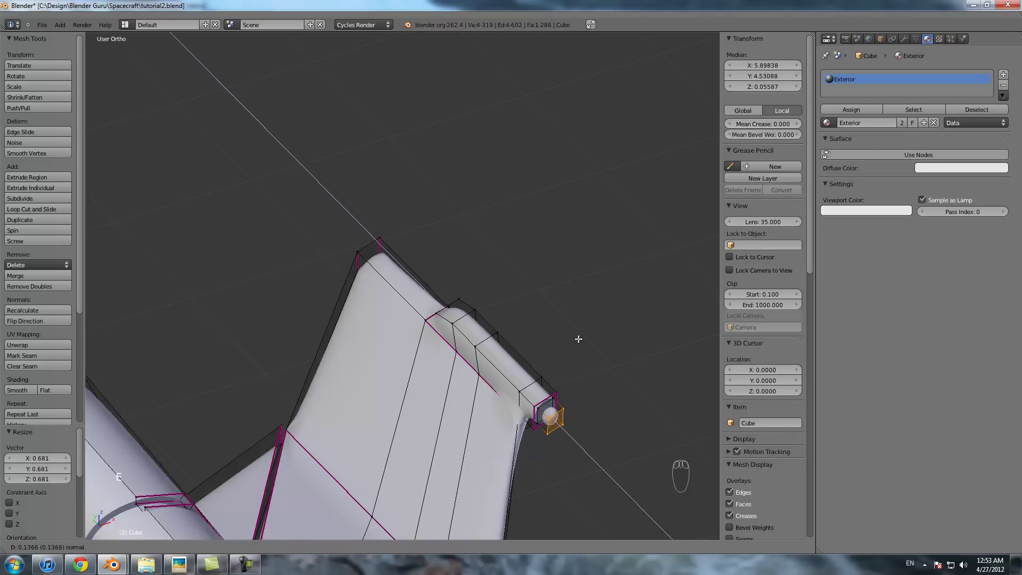
pyautogui.click(580, 340)
# - Select the four base vertices of the small front extrusion and delete the face between them
pyautogui.press('z')
pyautogui.rightClick(540, 417)
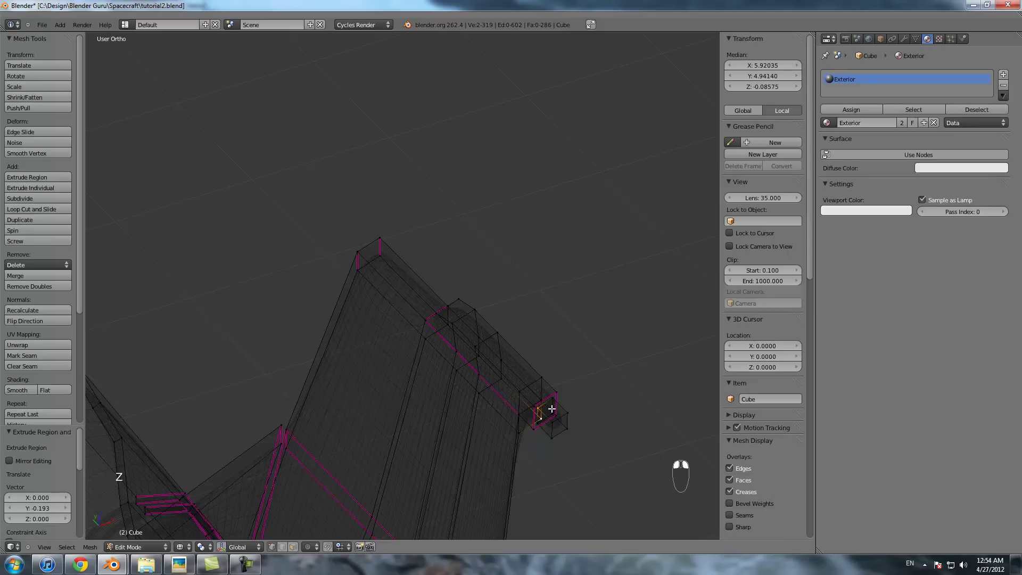
pyautogui.keyDown('shift'); pyautogui.rightClick(540, 421); pyautogui.keyUp('shift')
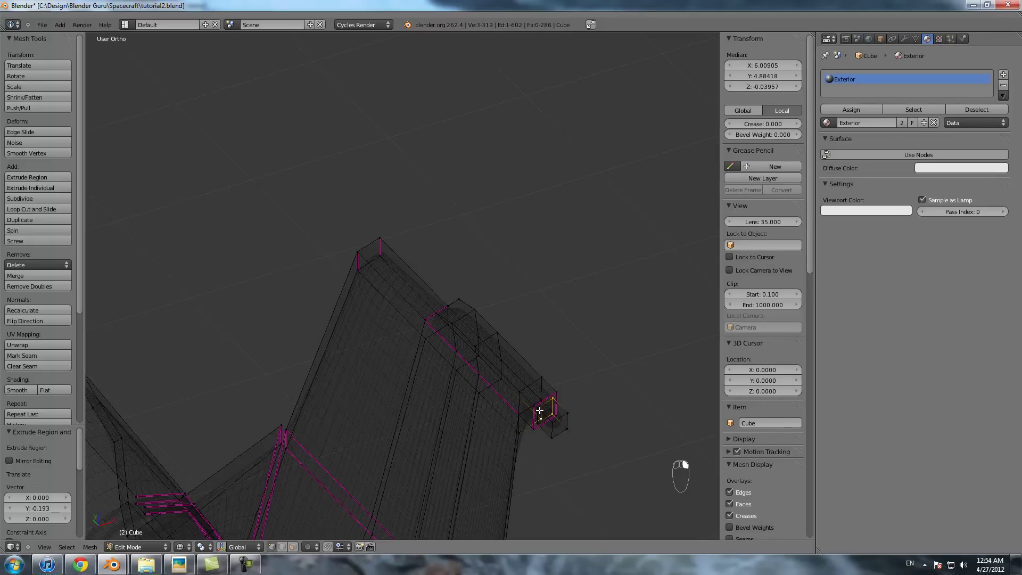
pyautogui.press('x')
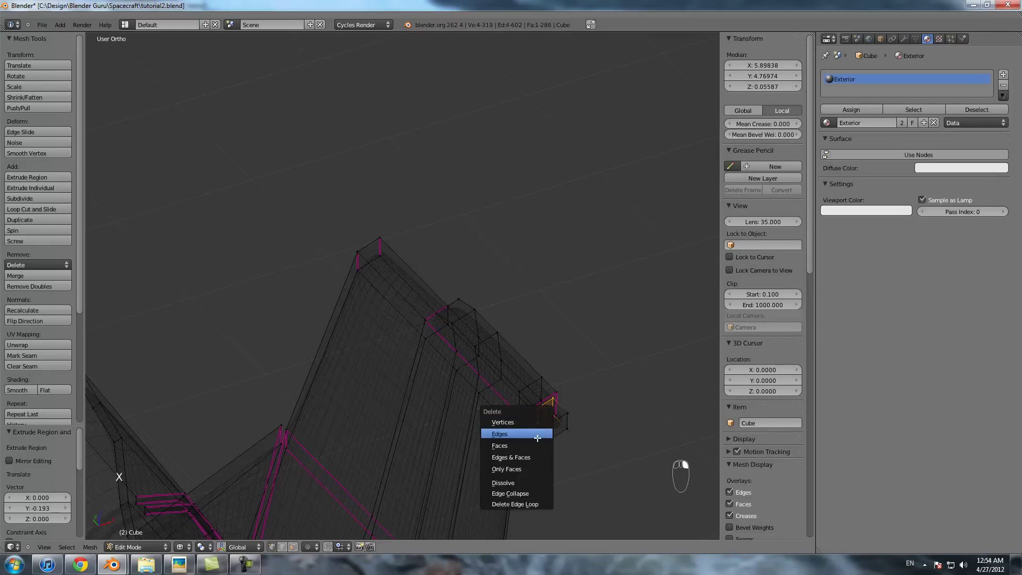
pyautogui.click(537, 445)
# - Examine the smoothed wing-tip pod in Object Mode and compare its wireframe with the front-view sketch
pyautogui.press('Tab')
pyautogui.press('z')
pyautogui.moveTo(577, 407)
pyautogui.mouseDown(button='middle')
pyautogui.moveTo(447, 395)
pyautogui.moveTo(387, 366)
pyautogui.moveTo(477, 332)
pyautogui.moveTo(434, 240)
pyautogui.mouseUp(button='middle')
pyautogui.press('KP_1')
pyautogui.scroll(2, 476, 332)
pyautogui.press('Tab')
pyautogui.scroll(2, 461, 213)
pyautogui.keyDown('shift'); pyautogui.moveTo(464, 209); pyautogui.dragTo(432, 272, button='middle'); pyautogui.keyUp('shift')
pyautogui.scroll(5, 430, 275)
pyautogui.press('z')
pyautogui.press('a')
pyautogui.press('a')
pyautogui.press('a')
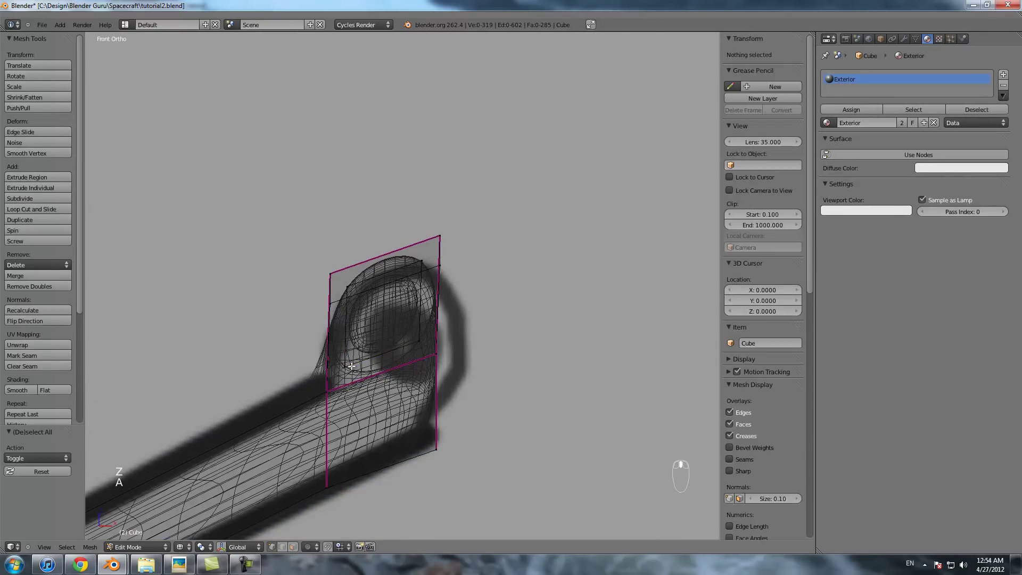
pyautogui.moveTo(371, 351); pyautogui.dragTo(534, 322, button='middle')
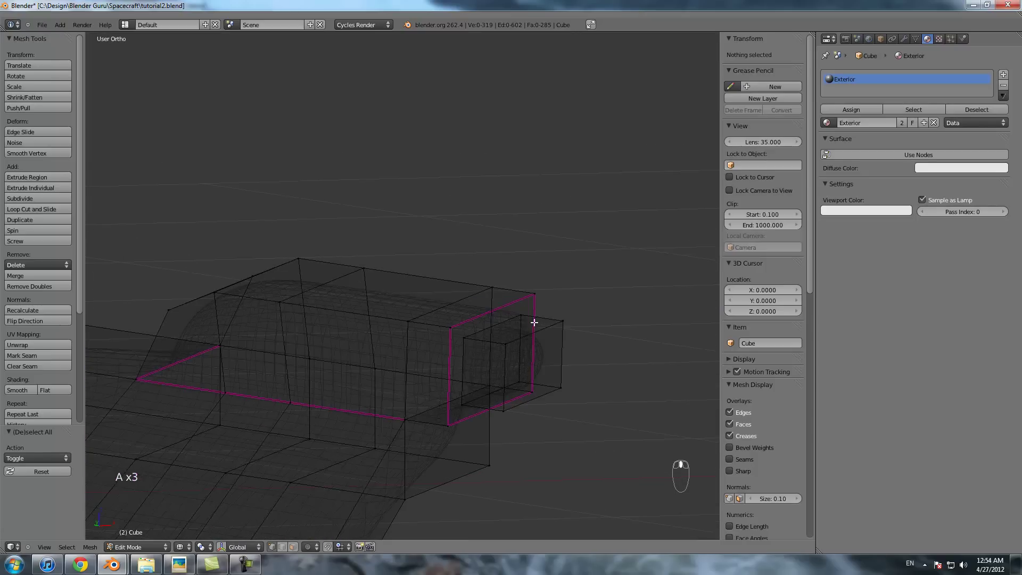
pyautogui.rightClick(505, 347)
pyautogui.keyDown('shift'); pyautogui.rightClick(465, 341); pyautogui.keyUp('shift')
pyautogui.keyDown('shift'); pyautogui.rightClick(500, 410); pyautogui.keyUp('shift')
pyautogui.press('KP_1')
pyautogui.scroll(2, 410, 368)
pyautogui.press('a')
pyautogui.press('a')
pyautogui.press('a')
pyautogui.press('a')
pyautogui.scroll(-2, 355, 354)
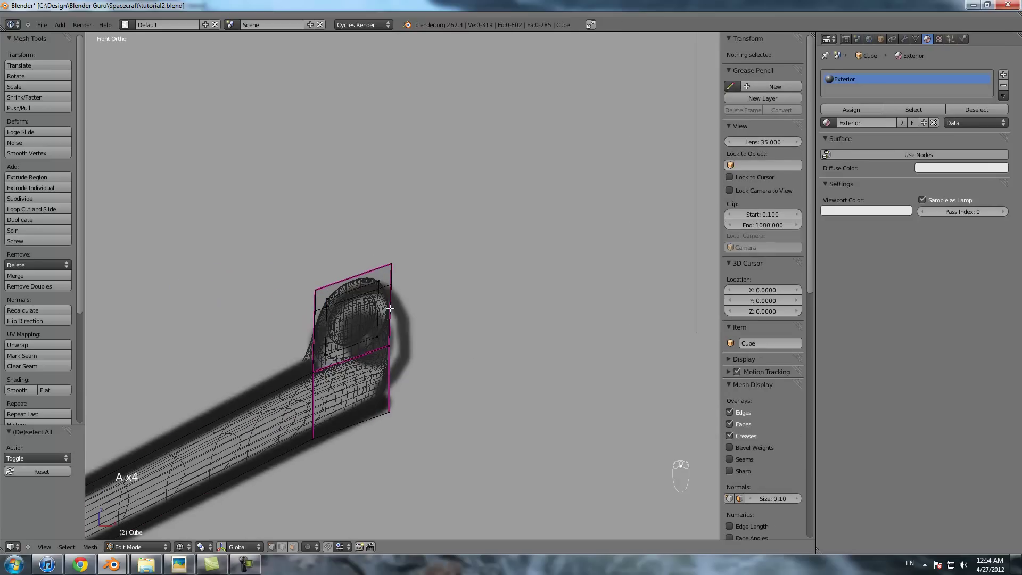
pyautogui.press('a')
pyautogui.press('a')
pyautogui.press('a')
pyautogui.press('a')
# - Box-select the pod's outer-side vertices in the front view and lower them about 0.034 along Z
pyautogui.press('b')
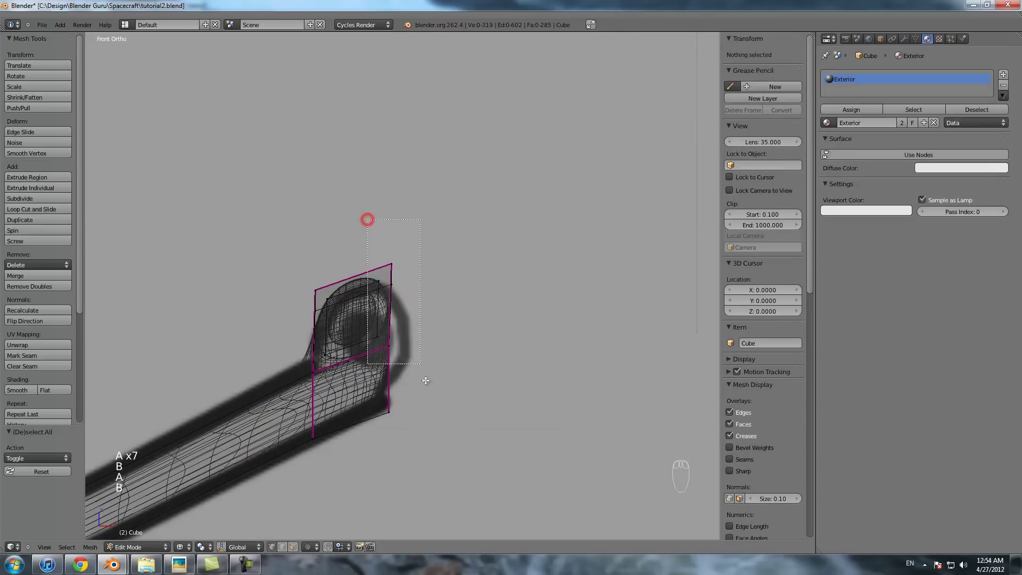
pyautogui.moveTo(426, 380); pyautogui.dragTo(420, 364)
pyautogui.press('b')
pyautogui.press('g')
pyautogui.press('x')
pyautogui.press('z')
pyautogui.click(491, 295)
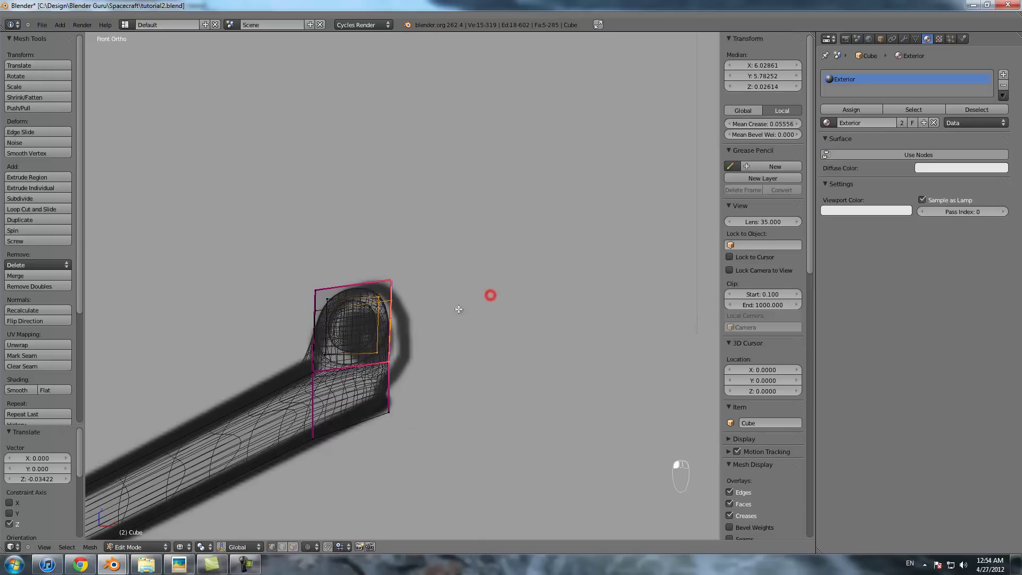
# - Try to flatten the upper vertices of the small front extrusion along Y, and undo the change
pyautogui.press('a')
pyautogui.press('a')
pyautogui.press('a')
pyautogui.moveTo(291, 299); pyautogui.dragTo(376, 318)
pyautogui.press('s')
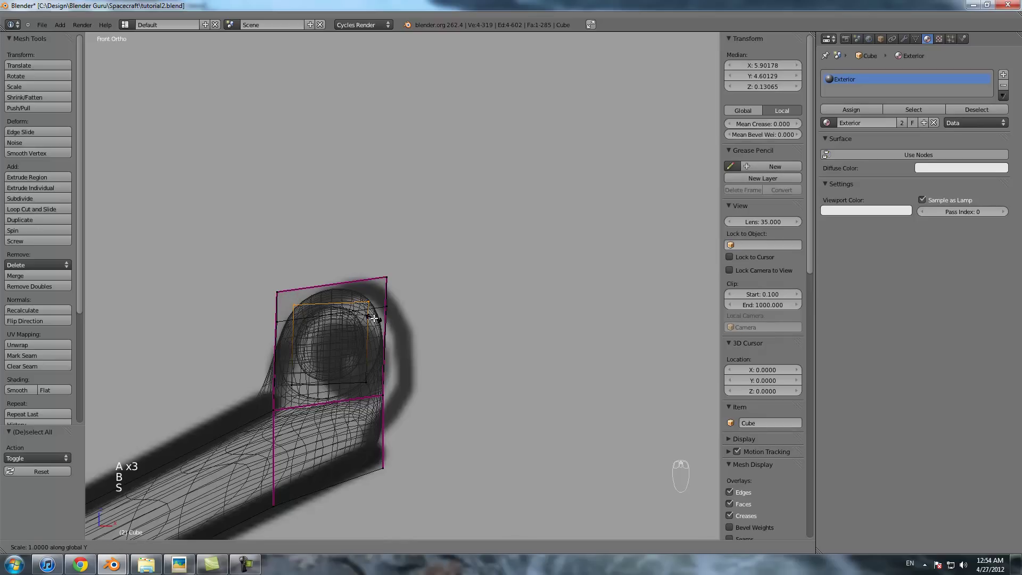
pyautogui.click(374, 318)
pyautogui.press('a')
pyautogui.hotkey('ctrl', 'z')
pyautogui.hotkey('ctrl', 'z')
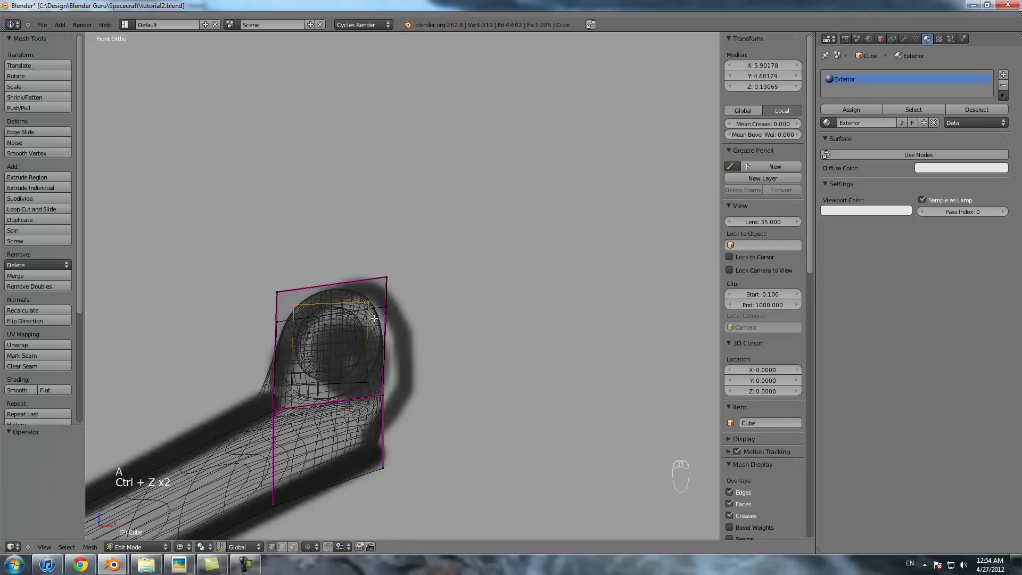
# - Level the lower and the upper vertices of the small front extrusion along Z with a scale of 0
pyautogui.press('a')
pyautogui.press('b')
pyautogui.moveTo(291, 360); pyautogui.dragTo(378, 398)
pyautogui.press('s')
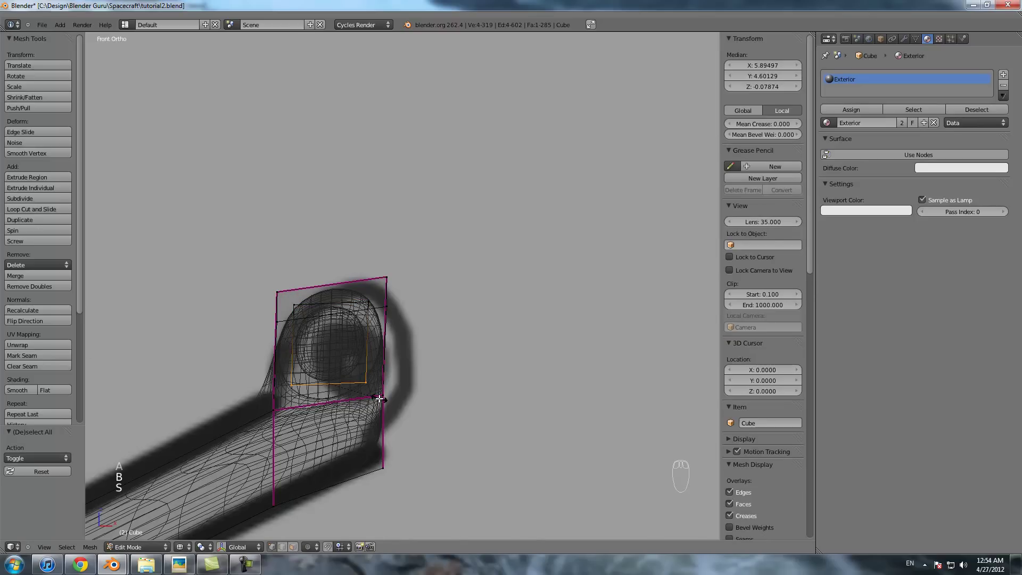
pyautogui.press('y')
pyautogui.press('0')
pyautogui.press('Return')
pyautogui.press('a')
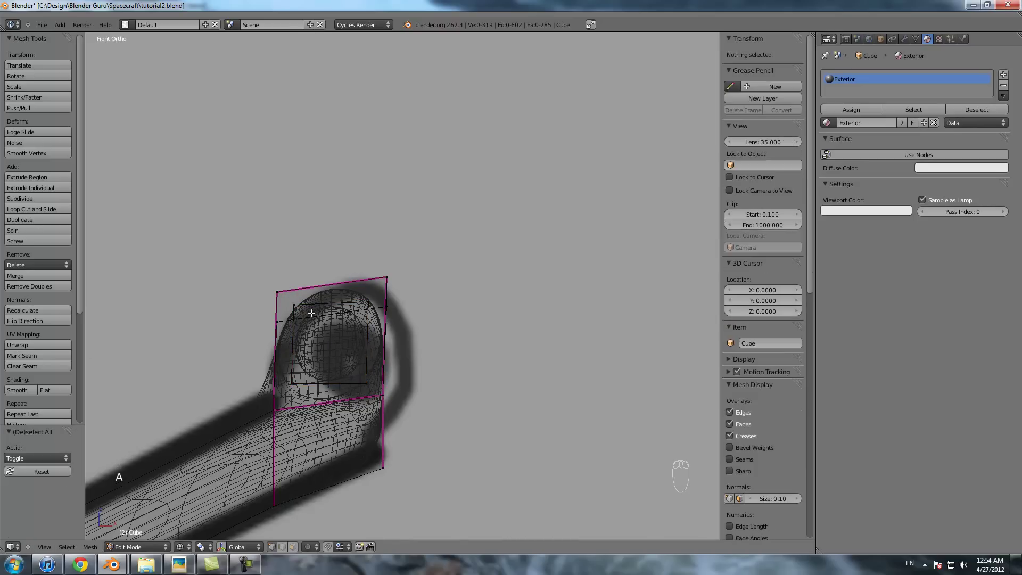
pyautogui.moveTo(372, 320); pyautogui.dragTo(371, 319)
pyautogui.press('s')
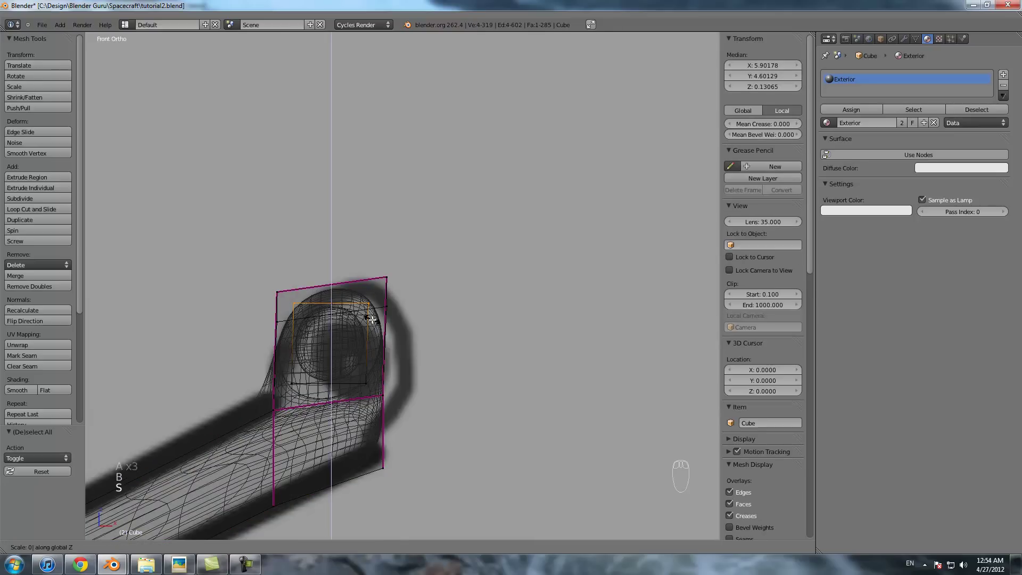
pyautogui.press('Return')
# - Select both upper corners of the raised tip section in the front view and flatten them along Z with a scale of 0
pyautogui.press('a')
pyautogui.press('a')
pyautogui.press('a')
pyautogui.press('b')
pyautogui.moveTo(268, 261); pyautogui.dragTo(287, 306)
pyautogui.press('b')
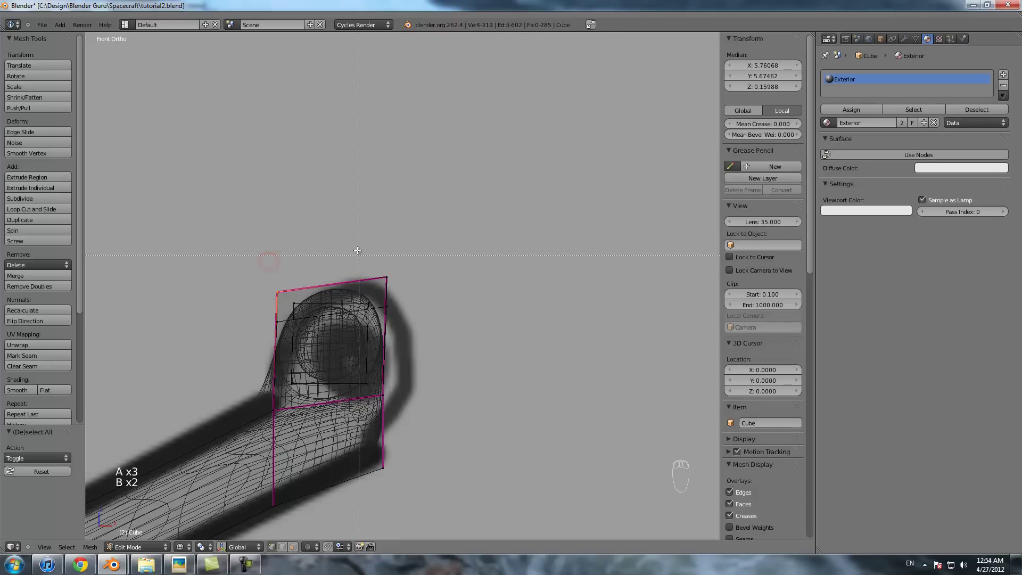
pyautogui.press('s')
pyautogui.press('z')
pyautogui.press('0')
pyautogui.press('Return')
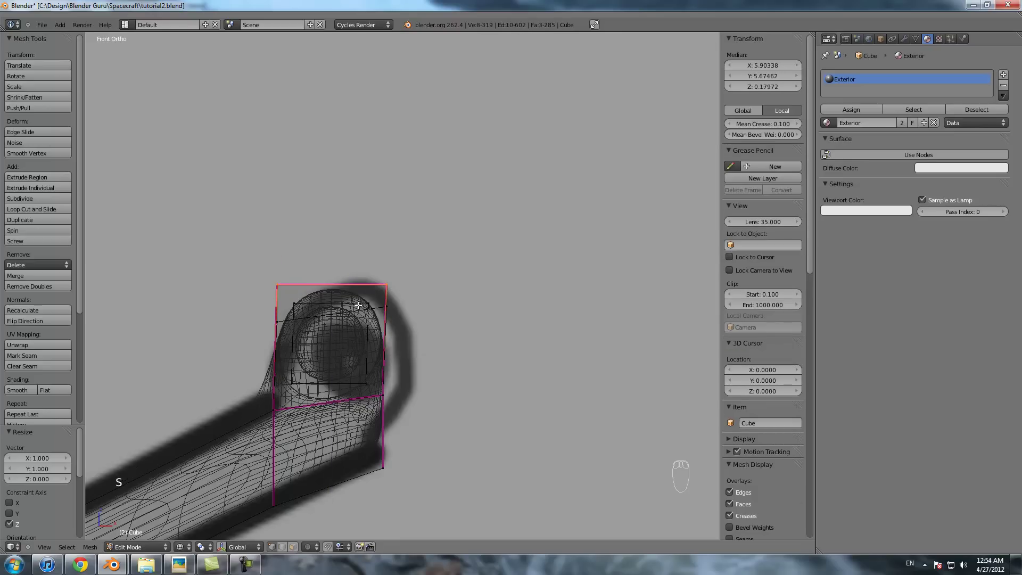
# - Scale down the end face of the small front extrusion slightly and move it back toward the pod
pyautogui.press('Tab')
pyautogui.press('Tab')
pyautogui.moveTo(358, 305)
pyautogui.mouseDown(button='middle')
pyautogui.moveTo(429, 336)
pyautogui.moveTo(523, 354)
pyautogui.moveTo(369, 352)
pyautogui.mouseUp(button='middle')
pyautogui.press('z')
pyautogui.scroll(-3, 488, 350)
pyautogui.press('Tab')
pyautogui.press('Tab')
pyautogui.keyDown('shift'); pyautogui.moveTo(139, 341); pyautogui.dragTo(332, 287, button='middle'); pyautogui.keyUp('shift')
pyautogui.rightClick(308, 288)
pyautogui.press('s')
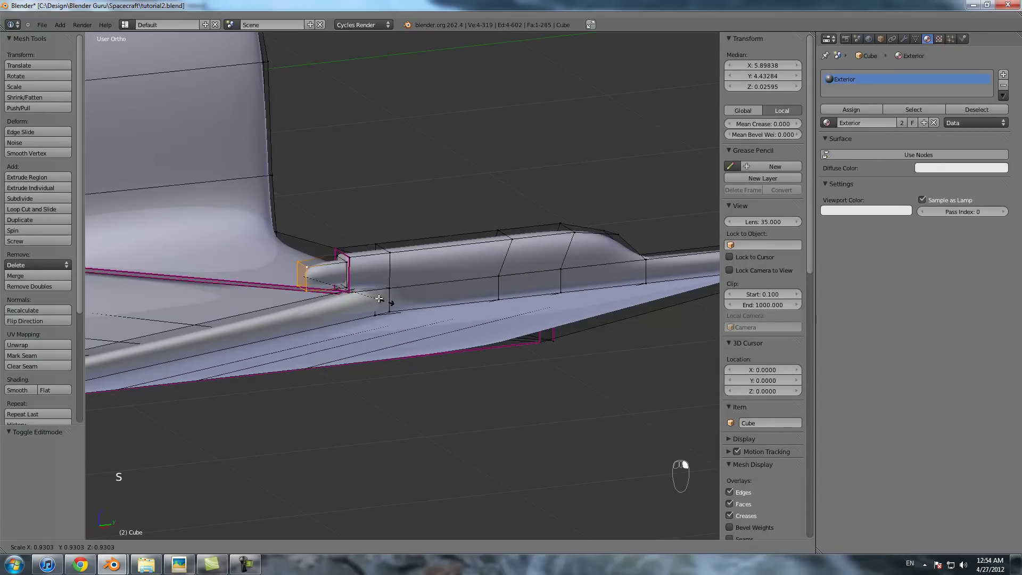
pyautogui.click(371, 294)
pyautogui.press('g')
pyautogui.click(381, 293)
# - Extrude the upper edge at the wing tip's rear end straight up along Z
pyautogui.press('Tab')
pyautogui.scroll(-7, 381, 293)
pyautogui.moveTo(382, 295); pyautogui.dragTo(356, 300, button='middle')
pyautogui.press('Tab')
pyautogui.scroll(6, 450, 296)
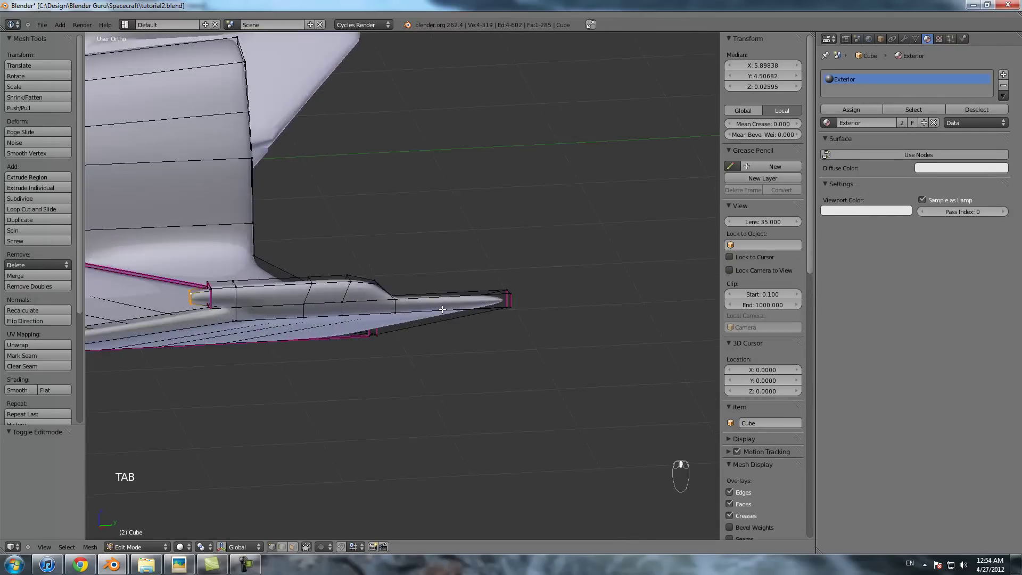
pyautogui.rightClick(377, 300)
pyautogui.moveTo(400, 308); pyautogui.dragTo(579, 320, button='middle')
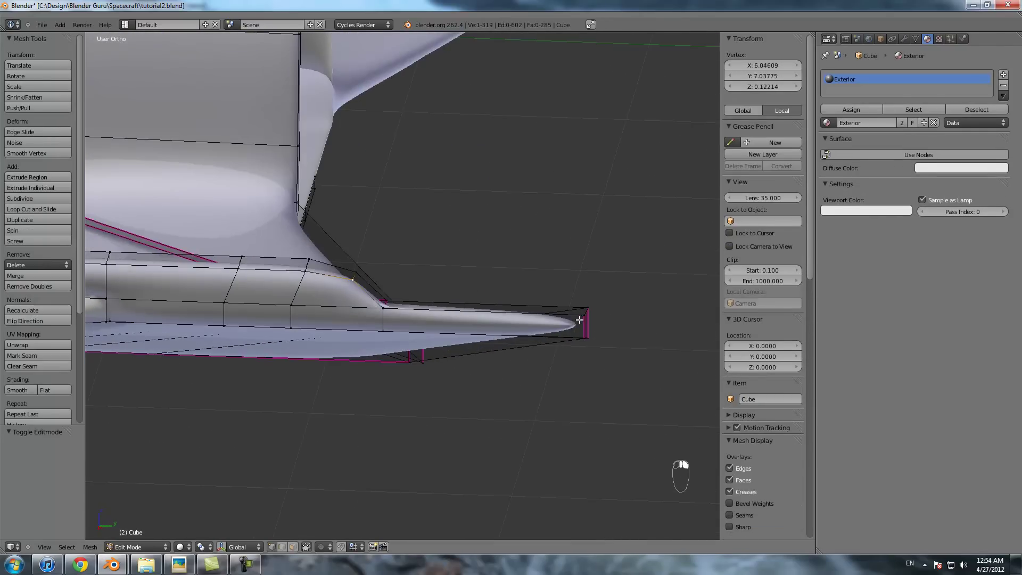
pyautogui.keyDown('shift'); pyautogui.rightClick(587, 308); pyautogui.keyUp('shift')
pyautogui.press('e')
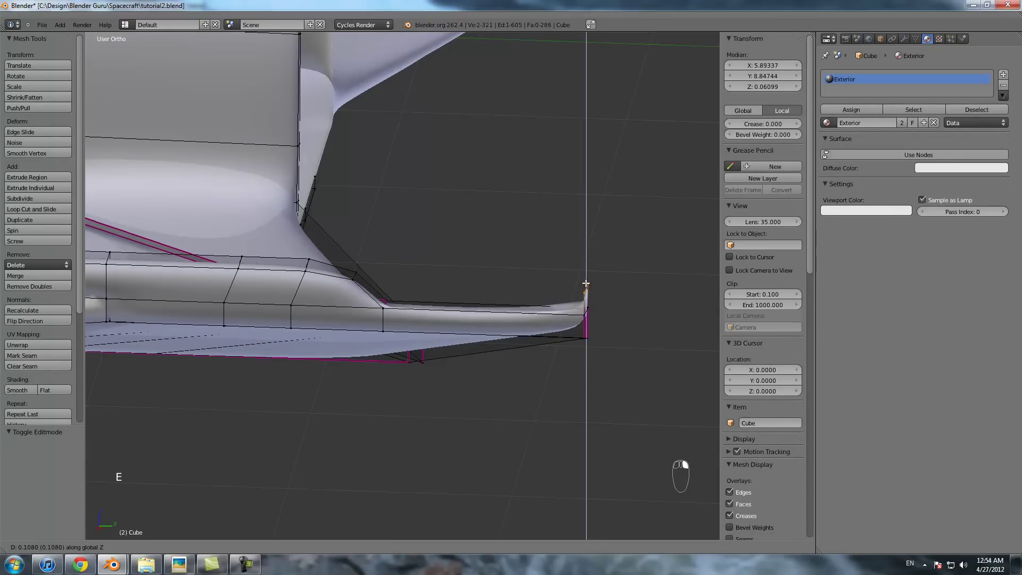
pyautogui.click(583, 280)
# - Delete the two upper vertices that form the sloped rear end of the raised section
pyautogui.keyDown('alt'); pyautogui.rightClick(383, 301); pyautogui.keyUp('alt')
pyautogui.keyDown('shift'); pyautogui.rightClick(360, 279); pyautogui.keyUp('shift')
pyautogui.press('x')
pyautogui.rightClick(355, 280)
pyautogui.keyDown('shift'); pyautogui.rightClick(356, 273); pyautogui.keyUp('shift')
pyautogui.press('x')
pyautogui.click(352, 251)
# - Fill a top face between the raised section's open rear edge and the extruded edge at the wing tip's rear end
pyautogui.rightClick(318, 272)
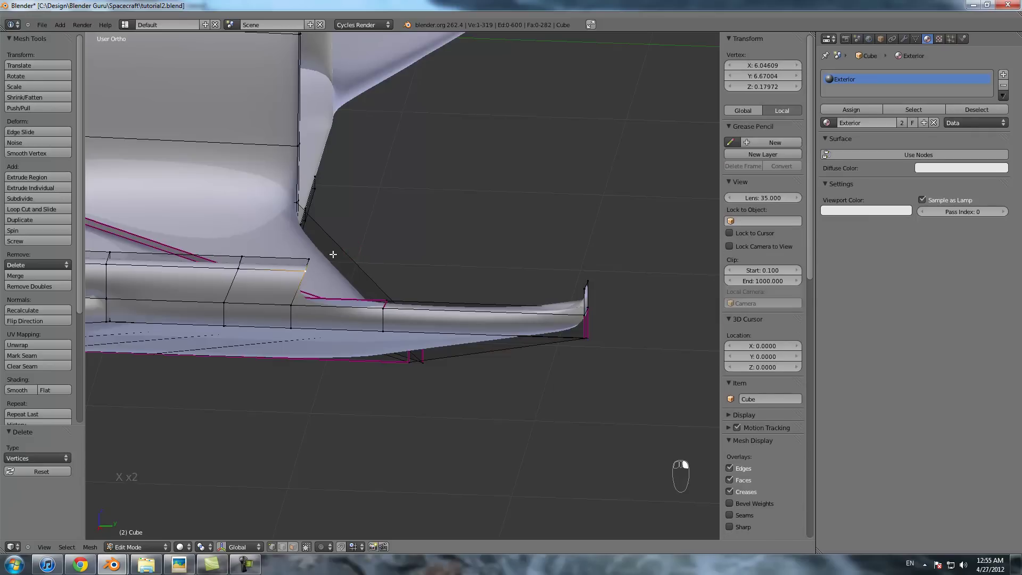
pyautogui.keyDown('shift'); pyautogui.rightClick(587, 277); pyautogui.keyUp('shift')
pyautogui.press('f')
pyautogui.rightClick(317, 270)
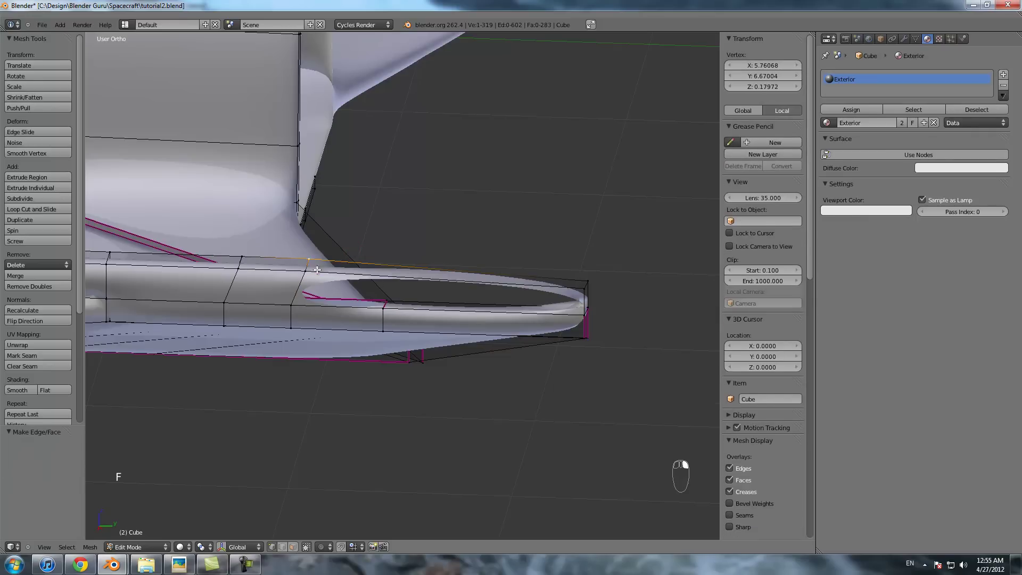
pyautogui.hotkey('ctrl', 'z')
pyautogui.hotkey('ctrl', 'z')
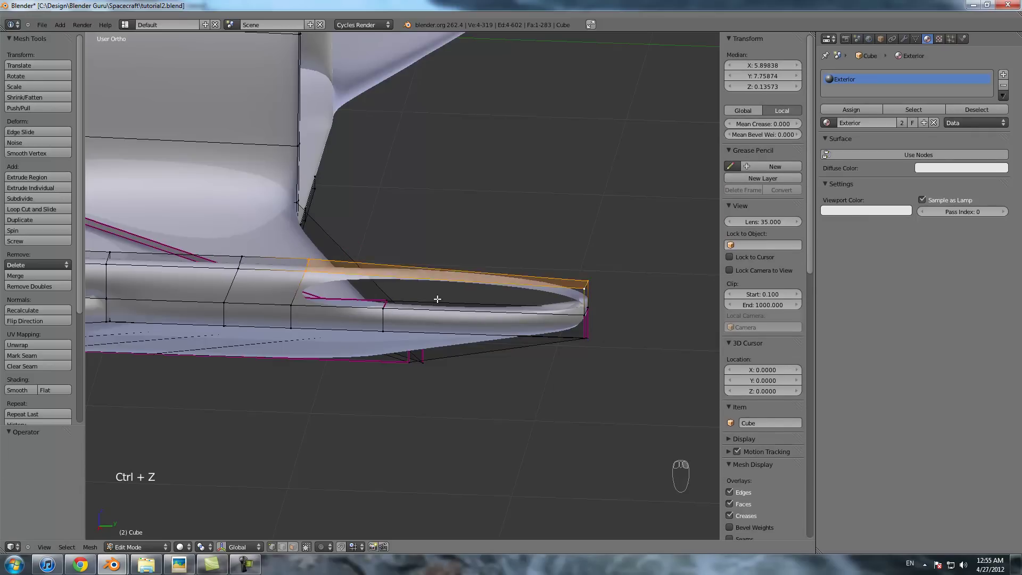
pyautogui.press('f')
# - Add a loop cut across the new top face and slide it above the rear end of the pod's creased base
pyautogui.hotkey('ctrl', 'r')
pyautogui.click(471, 282)
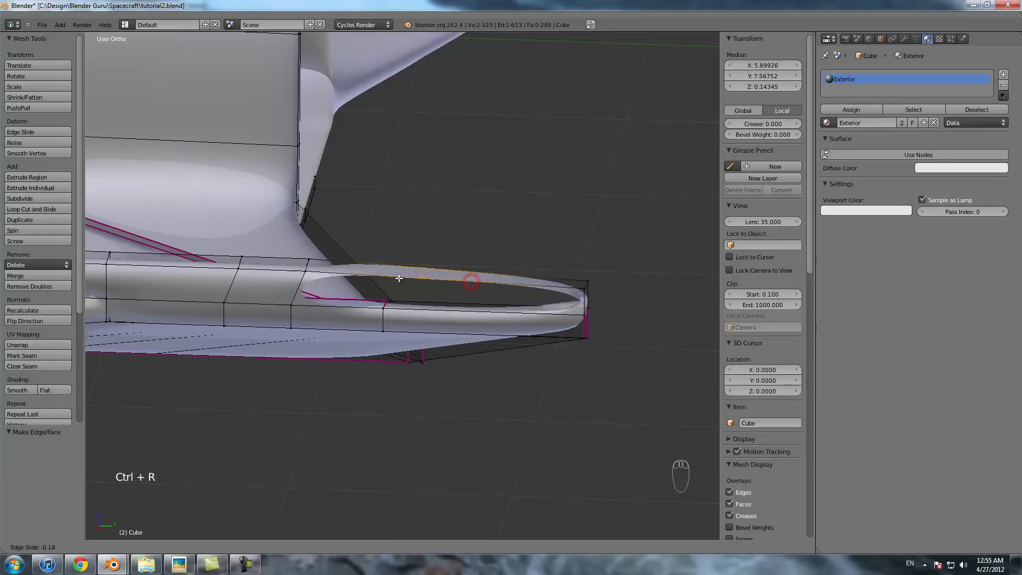
pyautogui.click(409, 282)
pyautogui.moveTo(409, 282); pyautogui.dragTo(427, 290, button='middle')
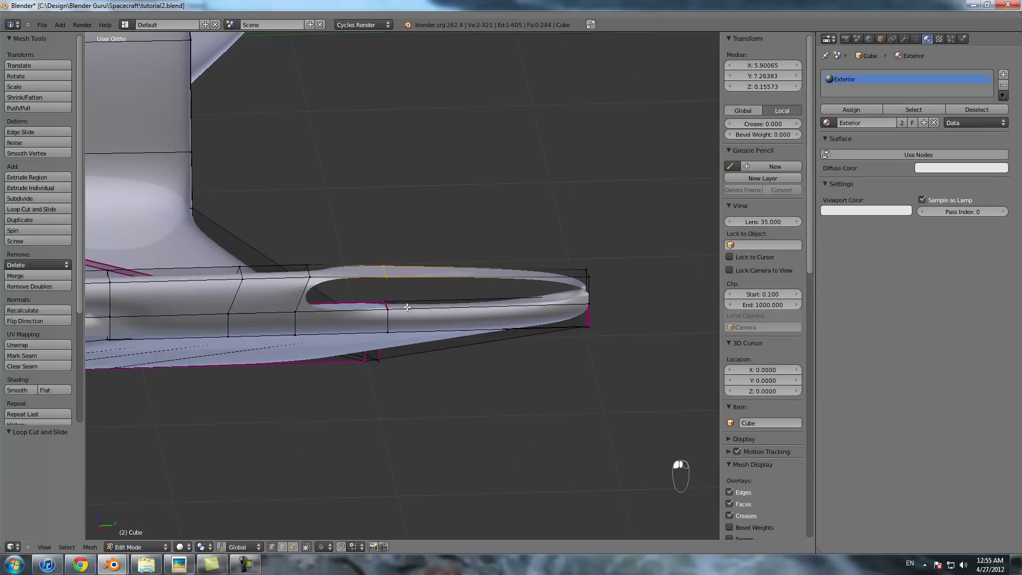
# - Fill the open side faces ahead of the new loop cut and the outer side face behind it
pyautogui.rightClick(396, 311)
pyautogui.press('f')
pyautogui.press('z')
pyautogui.press('f')
pyautogui.rightClick(390, 276)
pyautogui.keyDown('shift'); pyautogui.rightClick(390, 306); pyautogui.keyUp('shift')
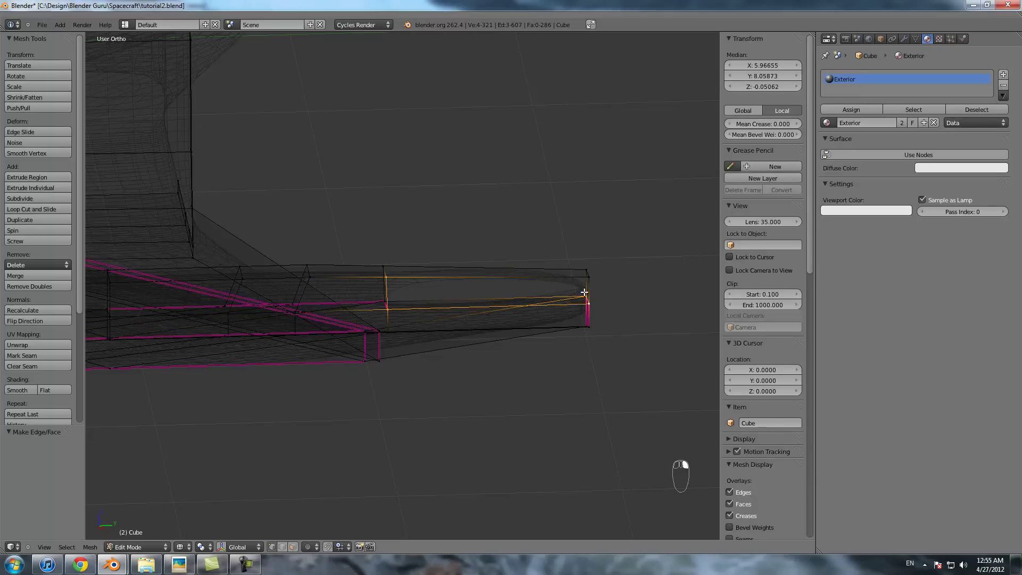
pyautogui.press('f')
# - Fill the open inner side face between the new loop cut and the wing tip's rear end
pyautogui.rightClick(586, 265)
pyautogui.press('z')
pyautogui.press('z')
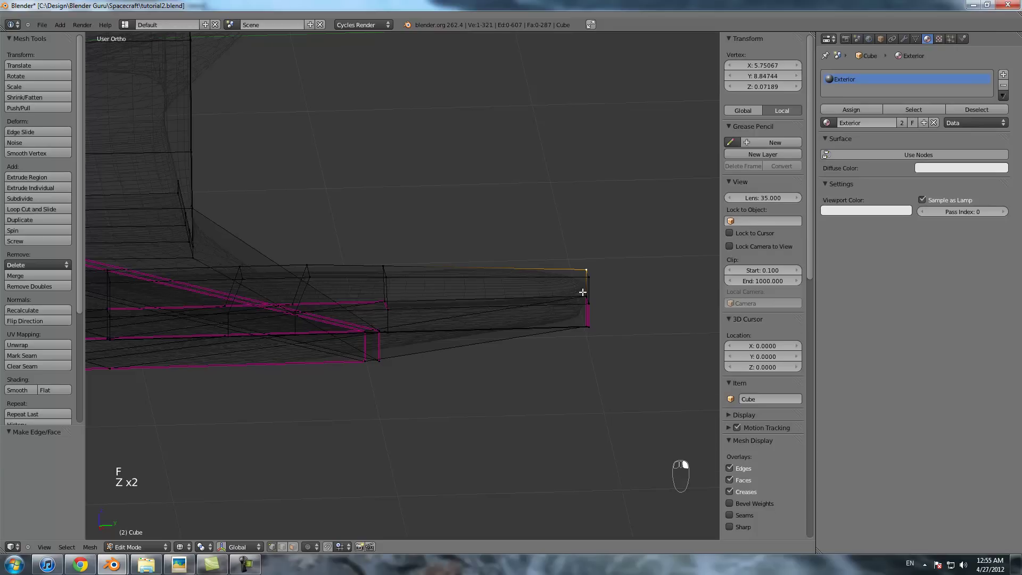
pyautogui.keyDown('shift'); pyautogui.rightClick(582, 292); pyautogui.keyUp('shift')
pyautogui.moveTo(394, 277); pyautogui.dragTo(451, 280, button='middle')
pyautogui.press('f')
pyautogui.rightClick(393, 312)
pyautogui.hotkey('ctrl', 'z')
pyautogui.hotkey('ctrl', 'z')
pyautogui.keyDown('shift'); pyautogui.rightClick(407, 283); pyautogui.keyUp('shift')
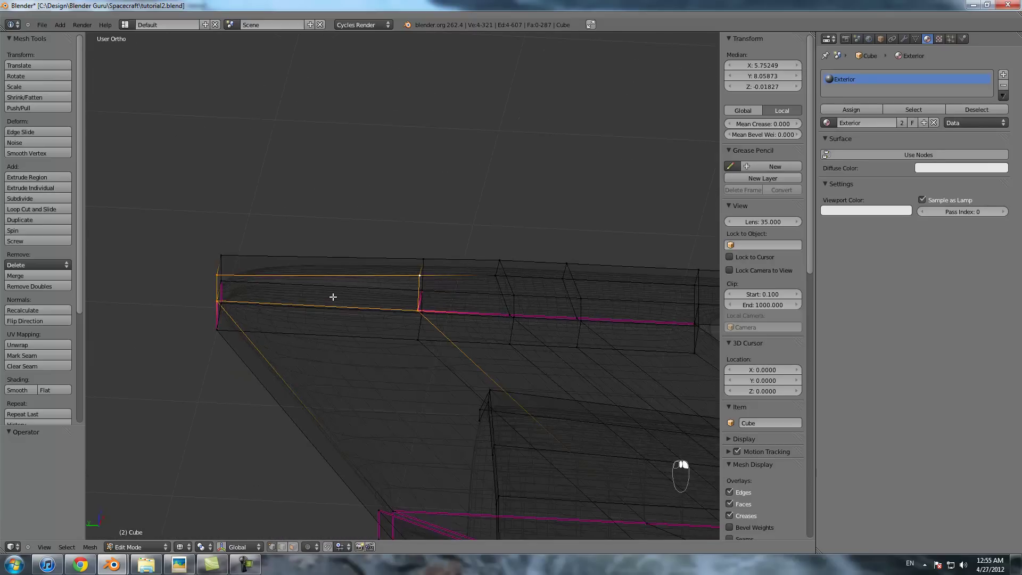
pyautogui.press('f')
# - Delete the hidden face inside the wing tip's rear section, beneath the newly filled top and side faces
pyautogui.moveTo(333, 297); pyautogui.dragTo(372, 299, button='middle')
pyautogui.press('z')
pyautogui.press('z')
pyautogui.rightClick(290, 344)
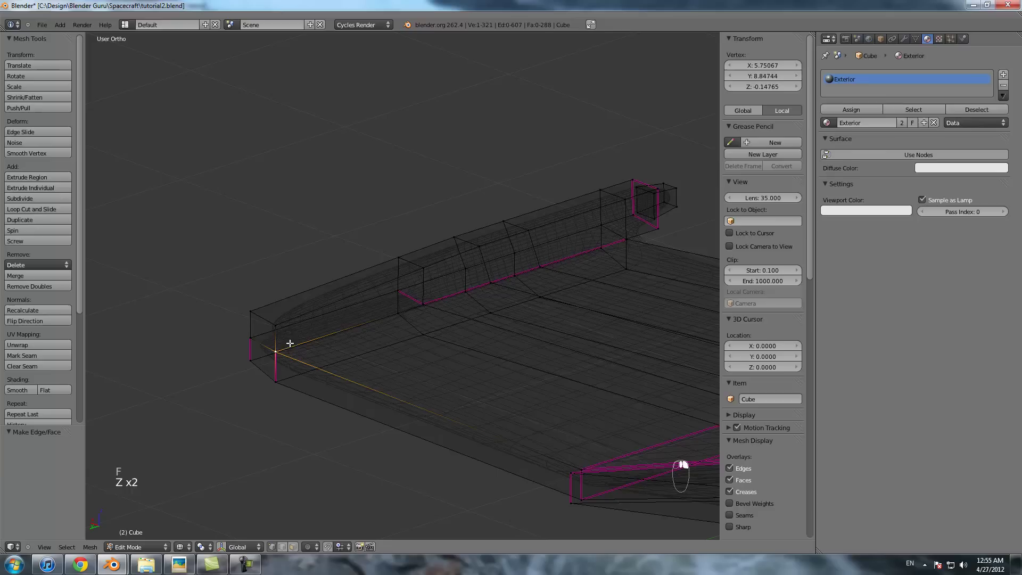
pyautogui.keyDown('shift'); pyautogui.rightClick(252, 339); pyautogui.keyUp('shift')
pyautogui.keyDown('shift'); pyautogui.rightClick(401, 291); pyautogui.keyUp('shift')
pyautogui.press('x')
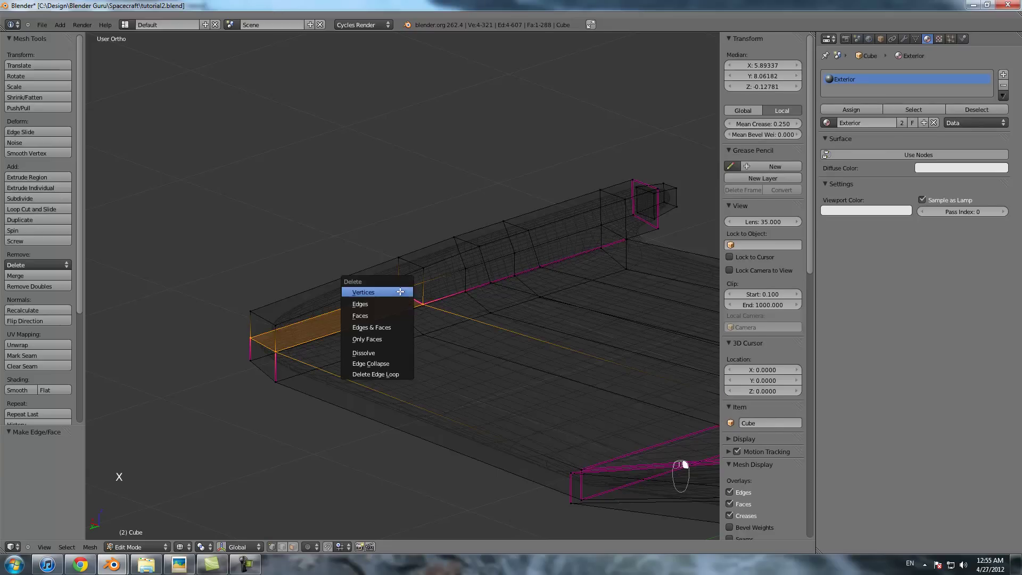
pyautogui.click(373, 315)
# - Crease the pod's base edge along its full length to the wing tip's rear end
pyautogui.moveTo(434, 303)
pyautogui.mouseDown(button='middle')
pyautogui.moveTo(354, 303)
pyautogui.moveTo(376, 302)
pyautogui.mouseUp(button='middle')
pyautogui.press('Tab')
pyautogui.press('z')
pyautogui.press('Tab')
pyautogui.press('z')
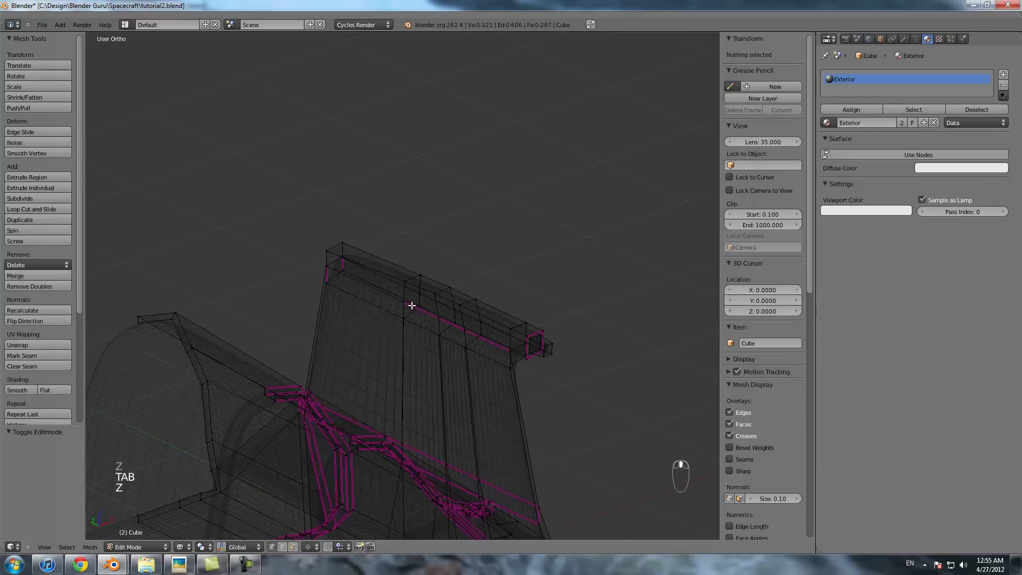
pyautogui.keyDown('alt'); pyautogui.rightClick(412, 295); pyautogui.keyUp('alt')
pyautogui.moveTo(551, 244)
pyautogui.mouseDown(button='middle')
pyautogui.moveTo(477, 262)
pyautogui.moveTo(459, 280)
pyautogui.moveTo(491, 285)
pyautogui.moveTo(458, 299)
pyautogui.moveTo(407, 300)
pyautogui.moveTo(510, 289)
pyautogui.moveTo(521, 305)
pyautogui.moveTo(427, 334)
pyautogui.mouseUp(button='middle')
# - Set the mean crease of the four vertices at the wing tip's rear end to 0
pyautogui.press('z')
pyautogui.press('Tab')
pyautogui.press('Tab')
pyautogui.rightClick(426, 333)
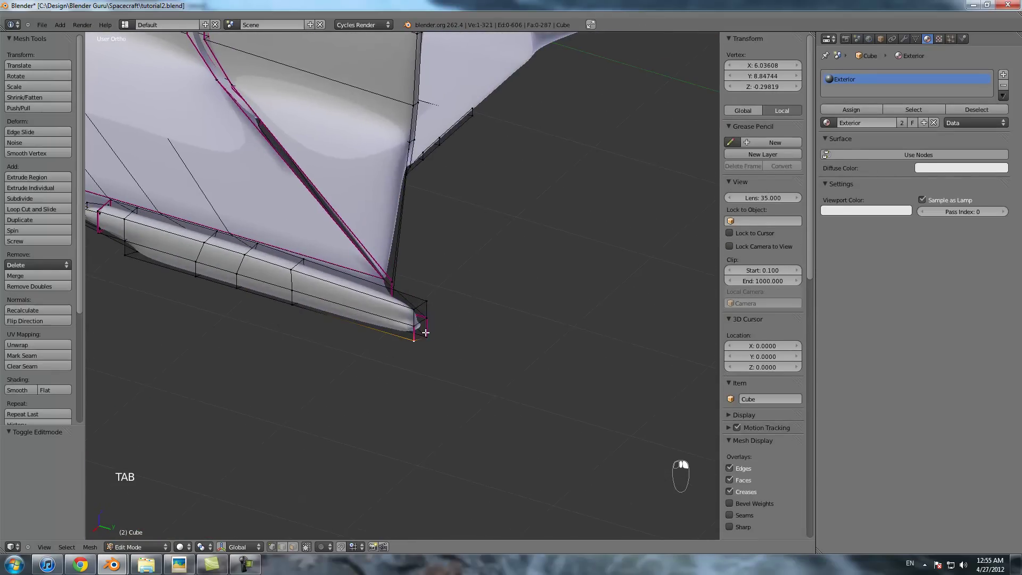
pyautogui.keyDown('shift'); pyautogui.rightClick(429, 322); pyautogui.keyUp('shift')
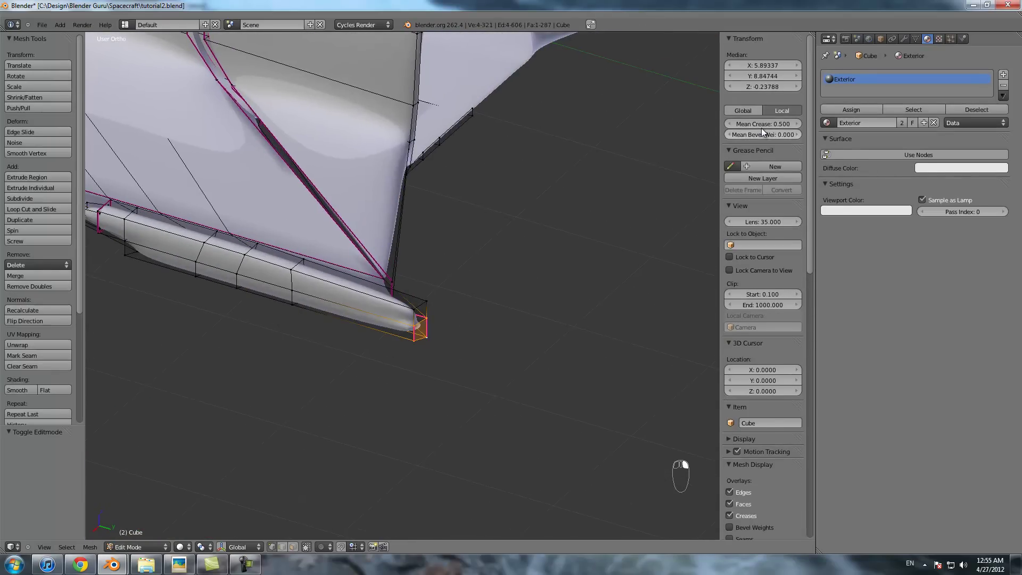
pyautogui.press('Tab')
pyautogui.scroll(-5, 437, 237)
pyautogui.moveTo(452, 241)
pyautogui.mouseDown(button='middle')
pyautogui.moveTo(392, 308)
pyautogui.moveTo(491, 279)
pyautogui.moveTo(506, 286)
pyautogui.moveTo(469, 295)
pyautogui.moveTo(481, 295)
pyautogui.moveTo(416, 288)
pyautogui.moveTo(451, 280)
pyautogui.moveTo(512, 284)
pyautogui.moveTo(452, 308)
pyautogui.moveTo(461, 303)
pyautogui.moveTo(401, 310)
pyautogui.mouseUp(button='middle')
# - Add a loop cut across the upturned outer wing section and slide it close to the bend
pyautogui.press('Tab')
pyautogui.press('z')
pyautogui.press('KP_1')
pyautogui.scroll(3, 454, 313)
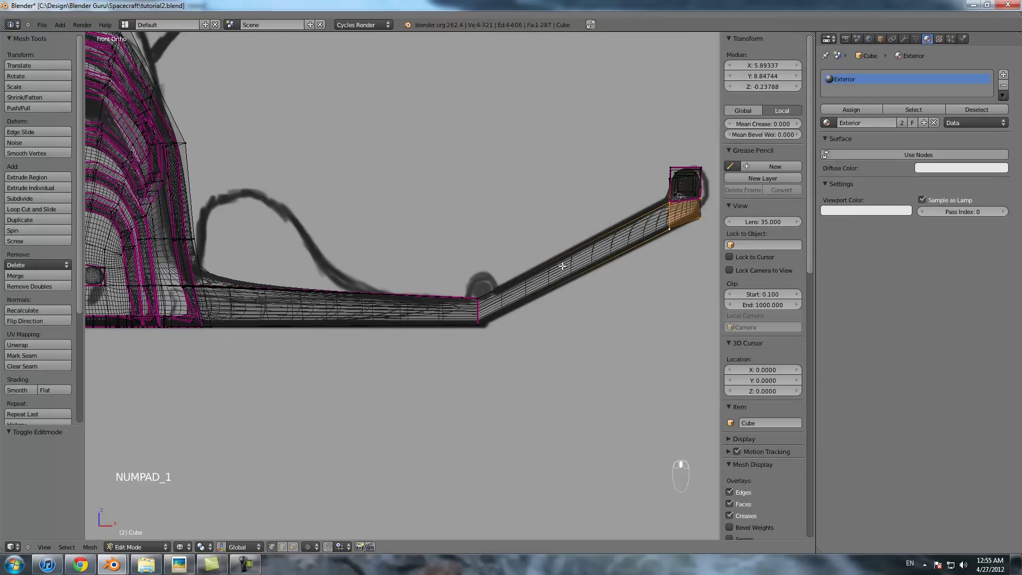
pyautogui.hotkey('ctrl', 'r')
pyautogui.click(570, 266)
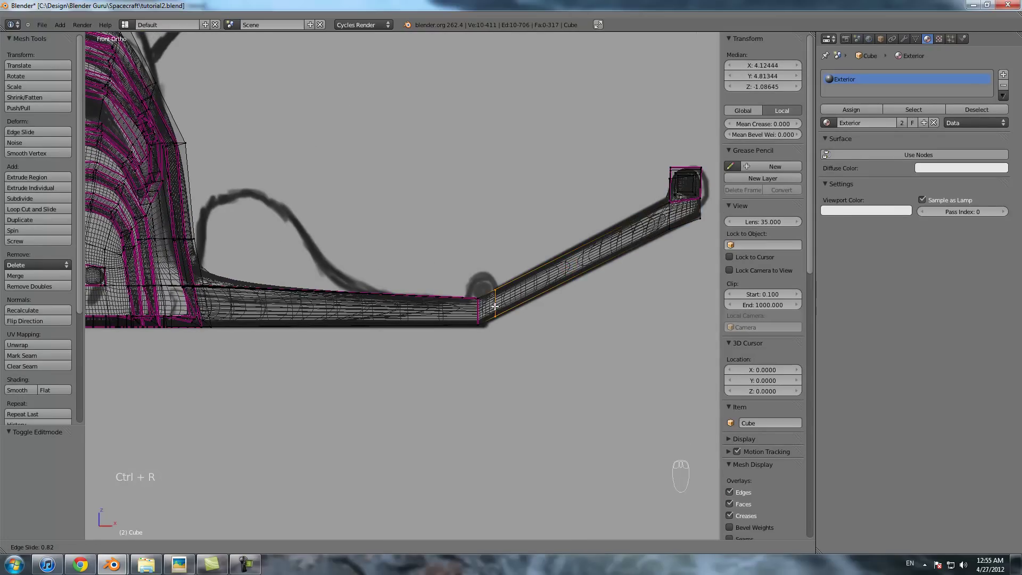
pyautogui.click(495, 307)
# - Extrude the narrow strip of three top faces beside the wing's bend upward along Z by about 0.149
pyautogui.keyDown('shift'); pyautogui.moveTo(494, 306); pyautogui.dragTo(424, 331, button='middle'); pyautogui.keyUp('shift')
pyautogui.scroll(3, 423, 331)
pyautogui.press('a')
pyautogui.press('b')
pyautogui.moveTo(382, 310); pyautogui.dragTo(461, 347)
pyautogui.moveTo(461, 347); pyautogui.dragTo(388, 316, button='middle')
pyautogui.moveTo(480, 318); pyautogui.dragTo(505, 341, button='middle')
pyautogui.press('e')
pyautogui.press('z')
pyautogui.press('z')
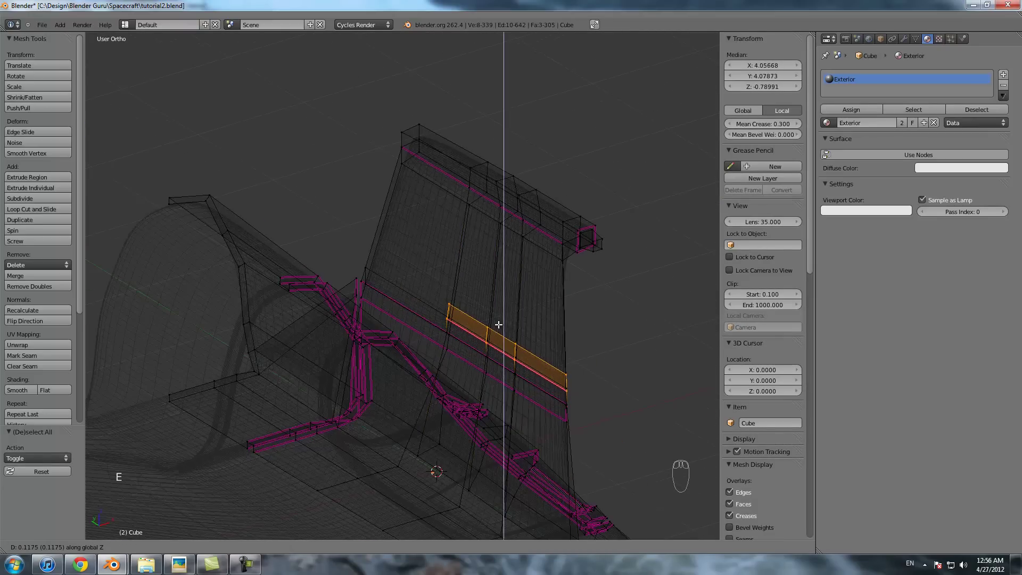
pyautogui.click(498, 325)
# - Flatten the top of the raised strip at the wing's bend with a Z scale of 0
pyautogui.press('KP_3')
pyautogui.press('KP_1')
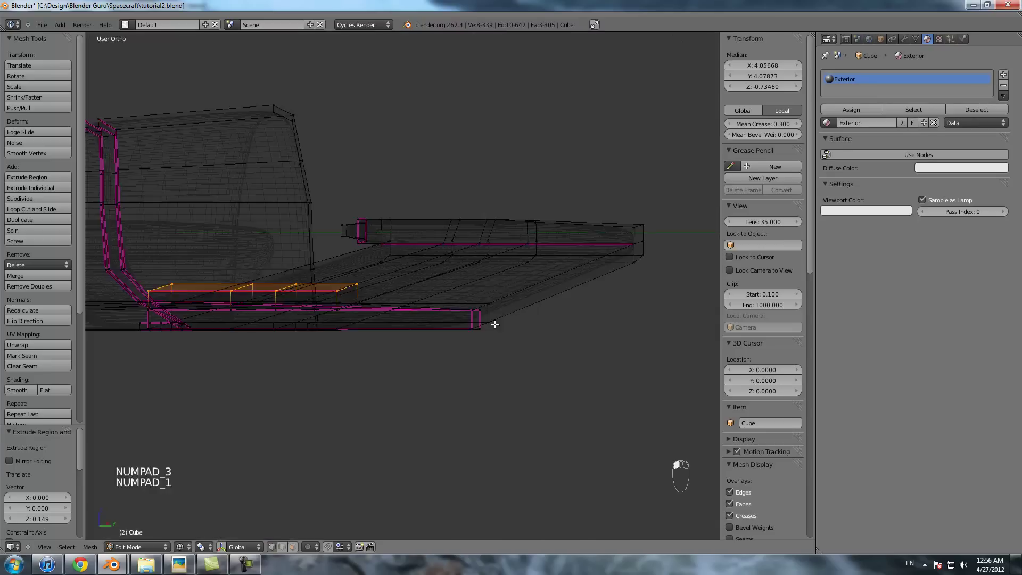
pyautogui.press('s')
pyautogui.click(494, 324)
# - Move the raised strip's outer side, including the loop cut beneath it, slightly outward to widen it
pyautogui.press('a')
pyautogui.scroll(4, 444, 243)
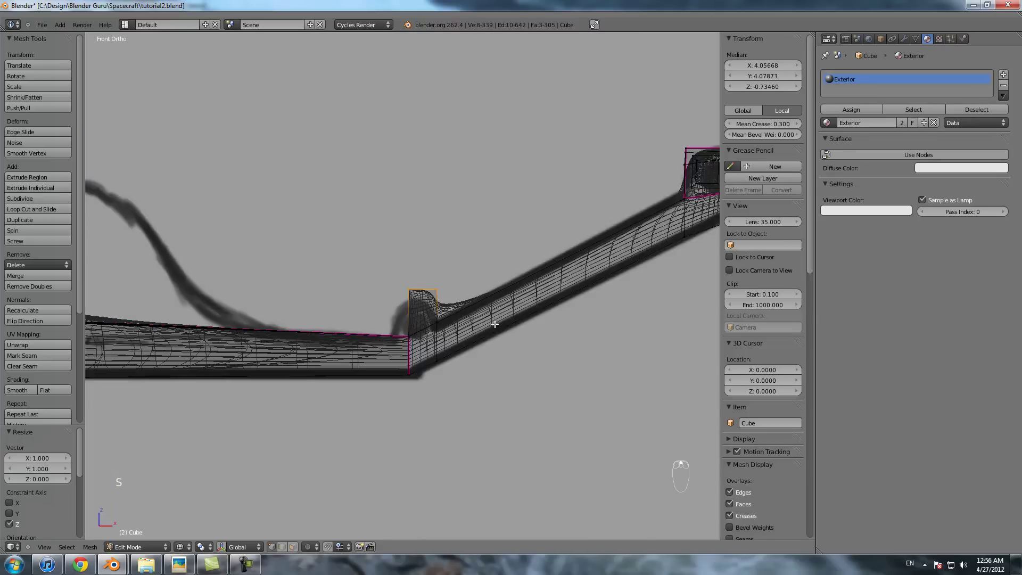
pyautogui.moveTo(465, 416); pyautogui.dragTo(465, 415)
pyautogui.press('g')
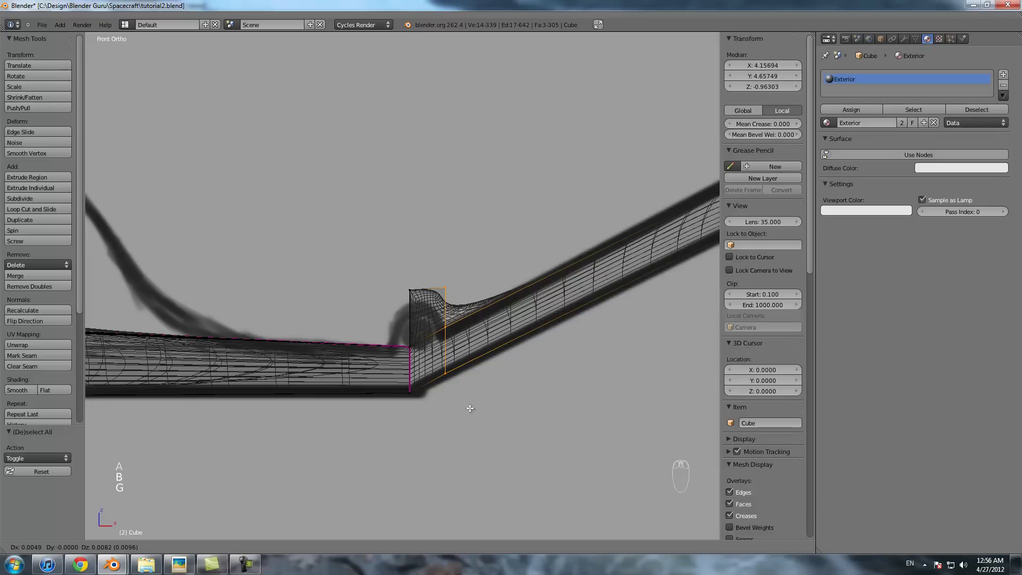
pyautogui.click(472, 408)
pyautogui.press('a')
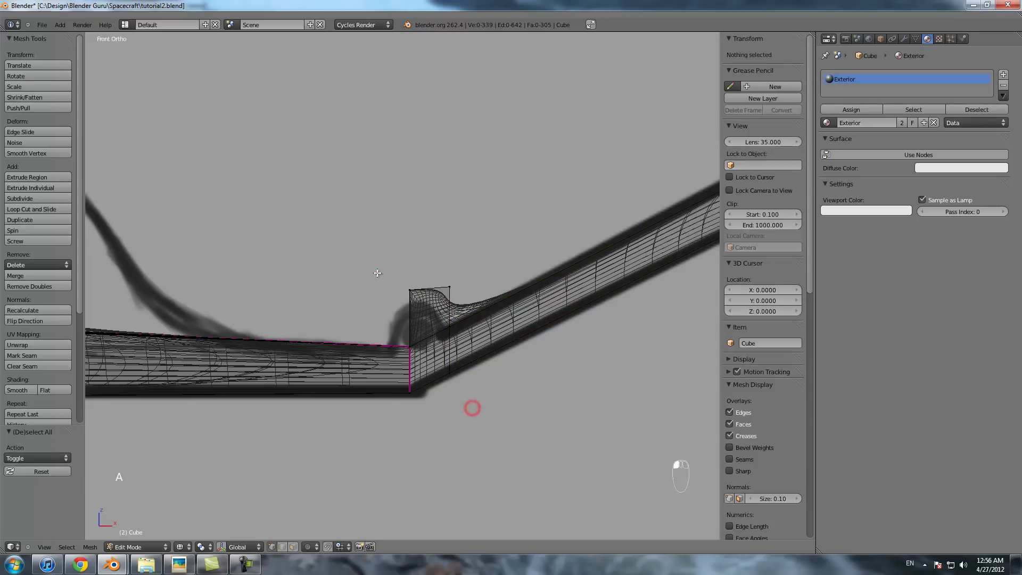
# - Level the raised strip's top vertices again after the widening, using a Z scale of 0
pyautogui.moveTo(460, 314); pyautogui.dragTo(461, 335)
pyautogui.press('s')
pyautogui.press('z')
pyautogui.press('0')
pyautogui.press('Return')
# - Set the mean crease of the raised strip's outer base edges to 1 and of its inner top edge to 0
pyautogui.press('a')
pyautogui.press('b')
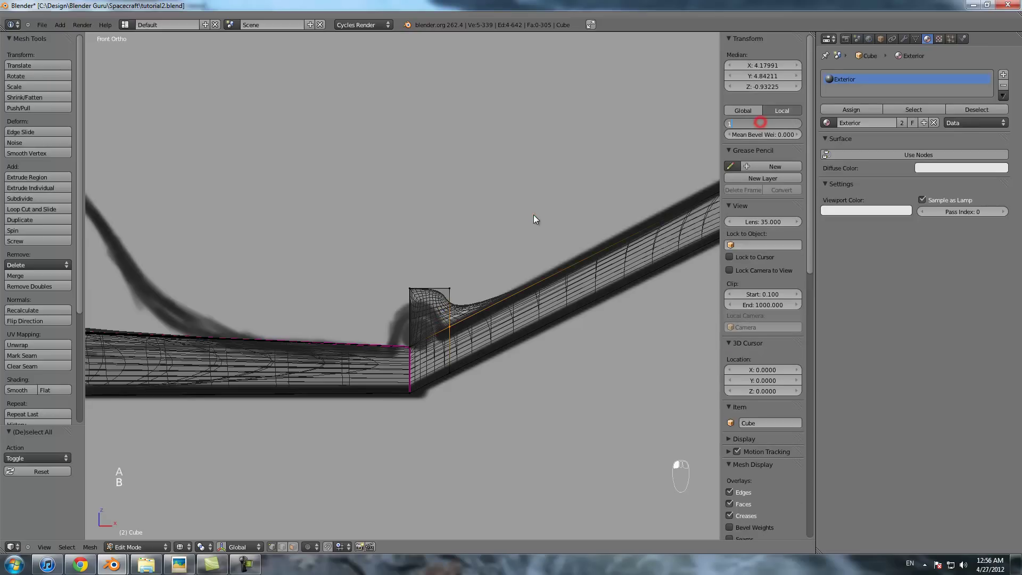
pyautogui.click(535, 219)
pyautogui.press('a')
pyautogui.moveTo(409, 288); pyautogui.dragTo(410, 288)
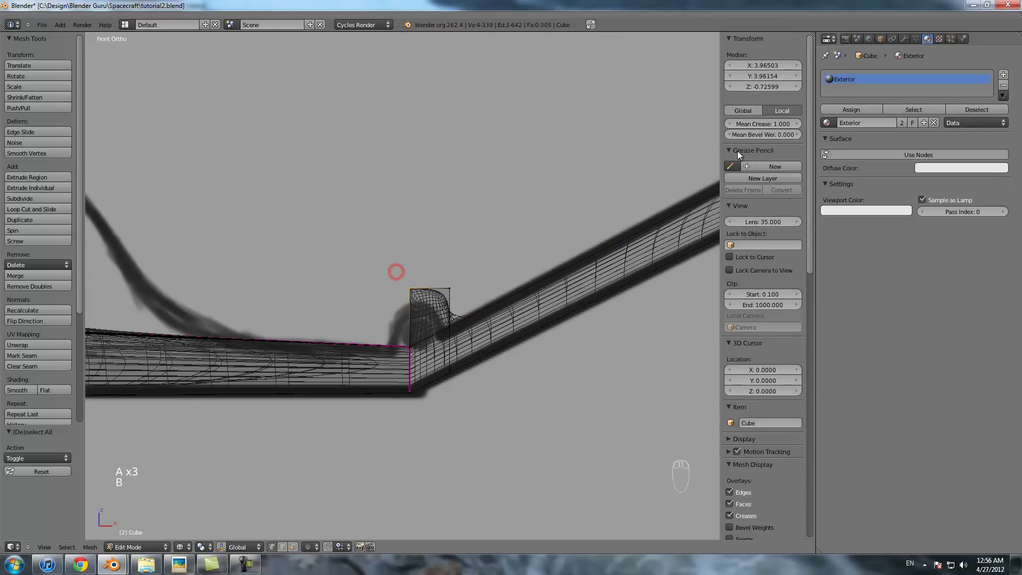
pyautogui.scroll(2, 713, 126)
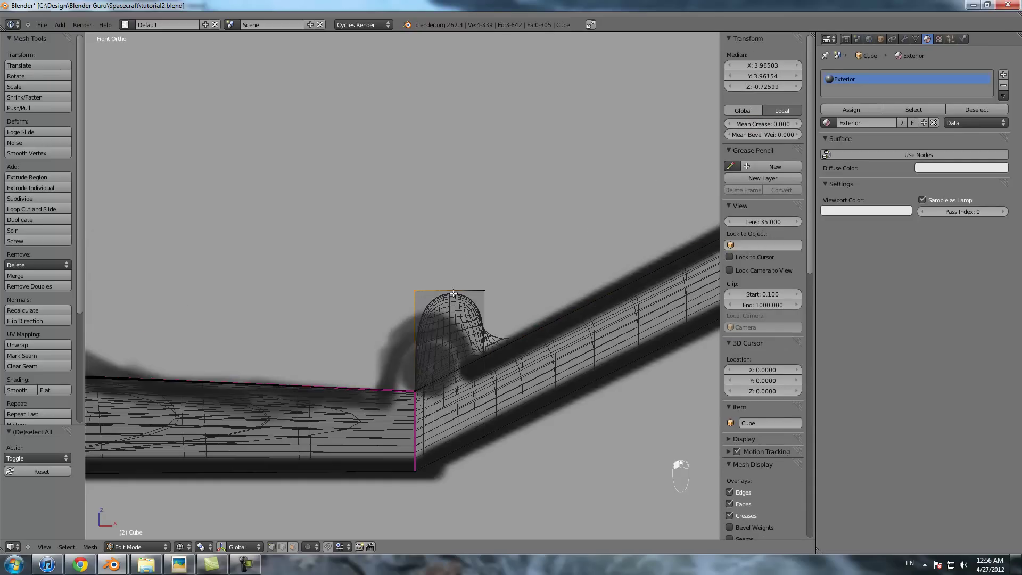
pyautogui.press('a')
# - Extrude the raised strip's front end face forward along Y by about 0.406
pyautogui.moveTo(430, 369); pyautogui.dragTo(455, 381, button='middle')
pyautogui.scroll(-1, 633, 430)
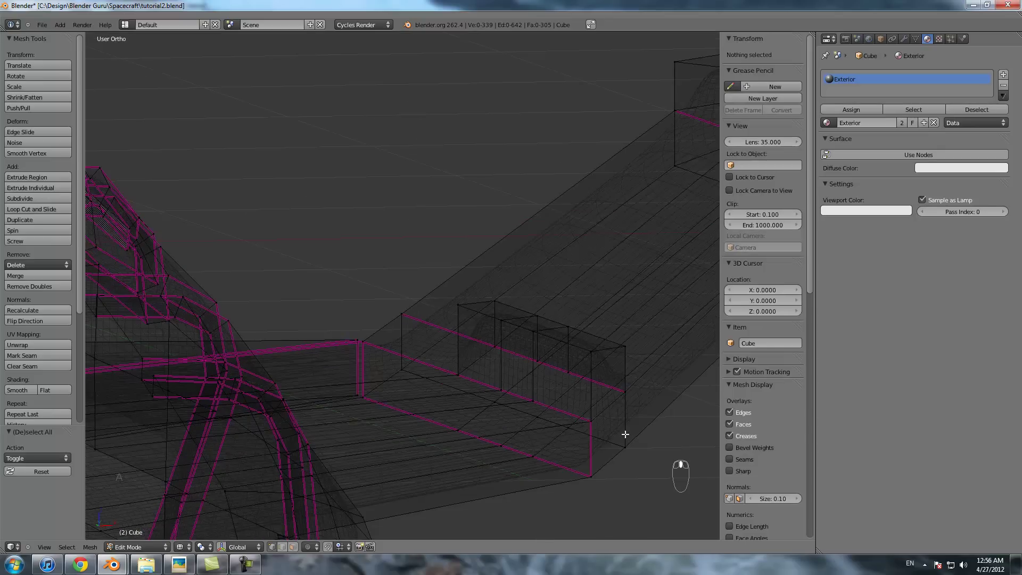
pyautogui.rightClick(597, 424)
pyautogui.keyDown('shift'); pyautogui.rightClick(619, 392); pyautogui.keyUp('shift')
pyautogui.keyDown('shift'); pyautogui.rightClick(621, 355); pyautogui.keyUp('shift')
pyautogui.keyDown('shift'); pyautogui.rightClick(600, 359); pyautogui.keyUp('shift')
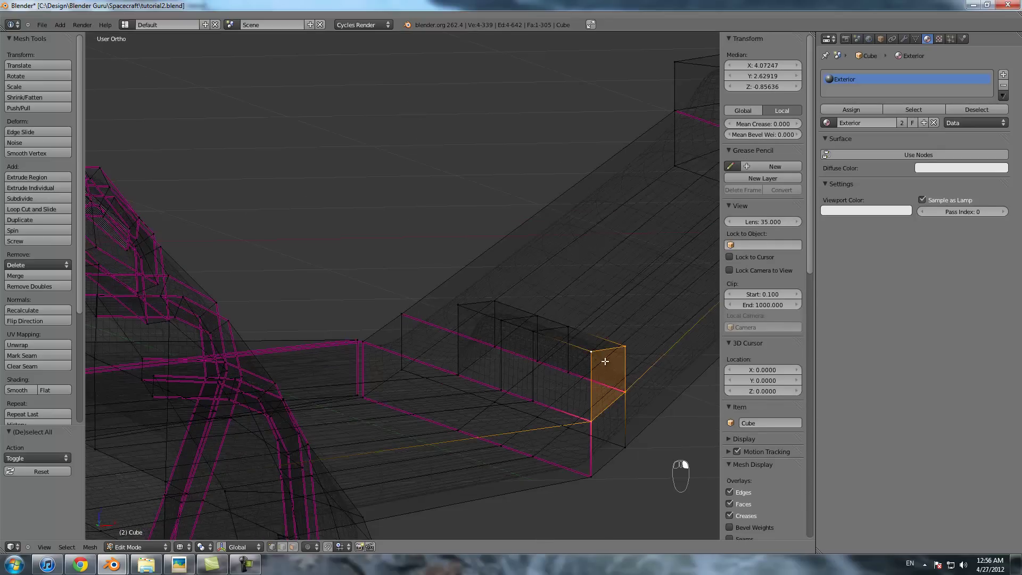
pyautogui.press('e')
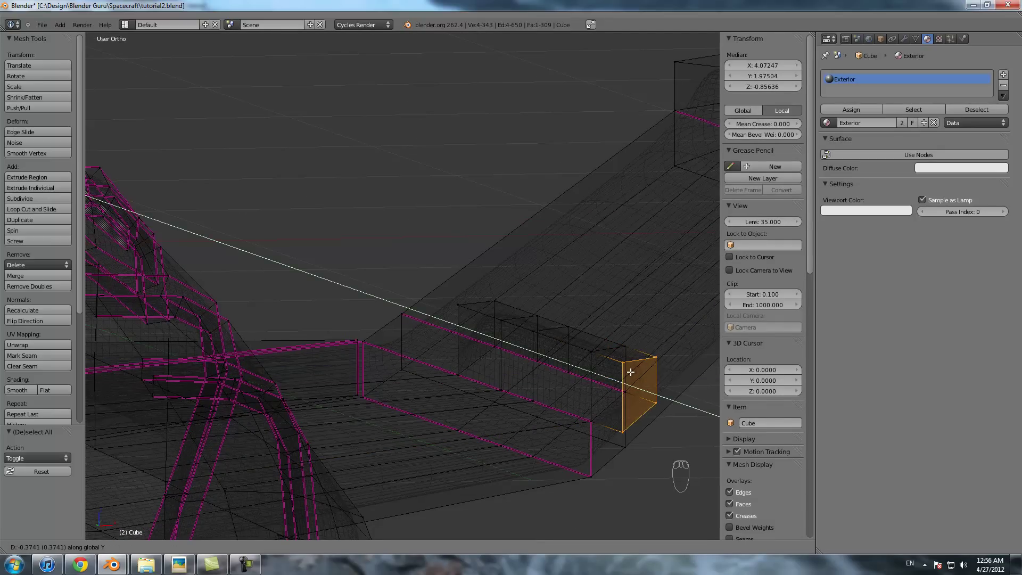
pyautogui.click(631, 372)
# - Raise the lower inner corner vertex of the extruded front face about 0.06 along Z
pyautogui.press('KP_1')
pyautogui.moveTo(395, 275); pyautogui.dragTo(505, 356, button='middle')
pyautogui.press('g')
pyautogui.press('z')
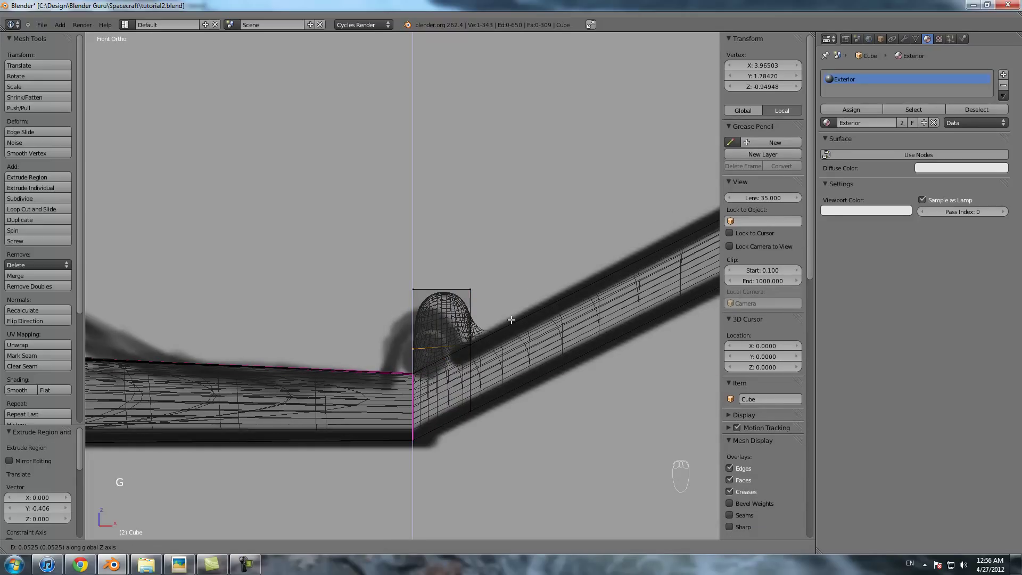
pyautogui.click(510, 318)
# - Flatten the pod's front face with a Y scale of 0 and set its mean crease to 1
pyautogui.moveTo(510, 318); pyautogui.dragTo(573, 322, button='middle')
pyautogui.press('b')
pyautogui.moveTo(562, 325); pyautogui.dragTo(587, 403)
pyautogui.press('s')
pyautogui.press('y')
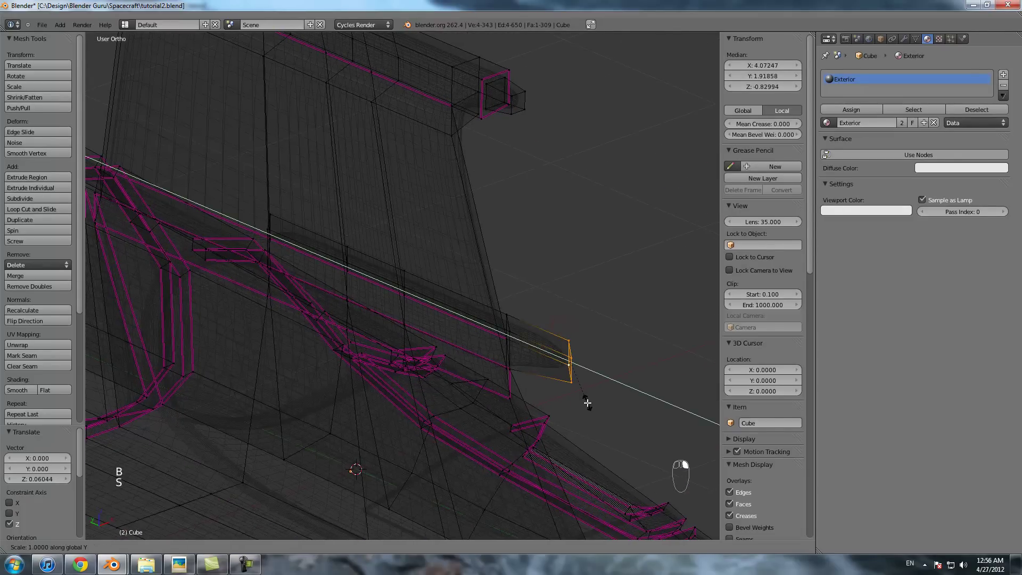
pyautogui.press('0')
pyautogui.click(587, 403)
pyautogui.press('Tab')
pyautogui.moveTo(588, 403); pyautogui.dragTo(436, 384, button='middle')
pyautogui.press('z')
pyautogui.press('Tab')
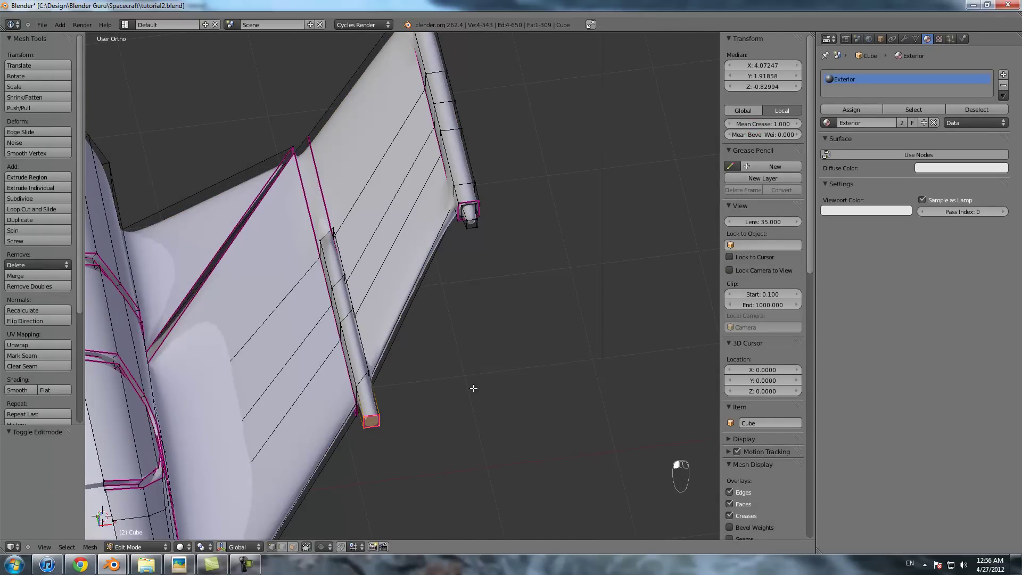
# - Move the pod's front face back about 0.147 along Y to match the top sketch
pyautogui.press('KP_7')
pyautogui.press('g')
pyautogui.press('y')
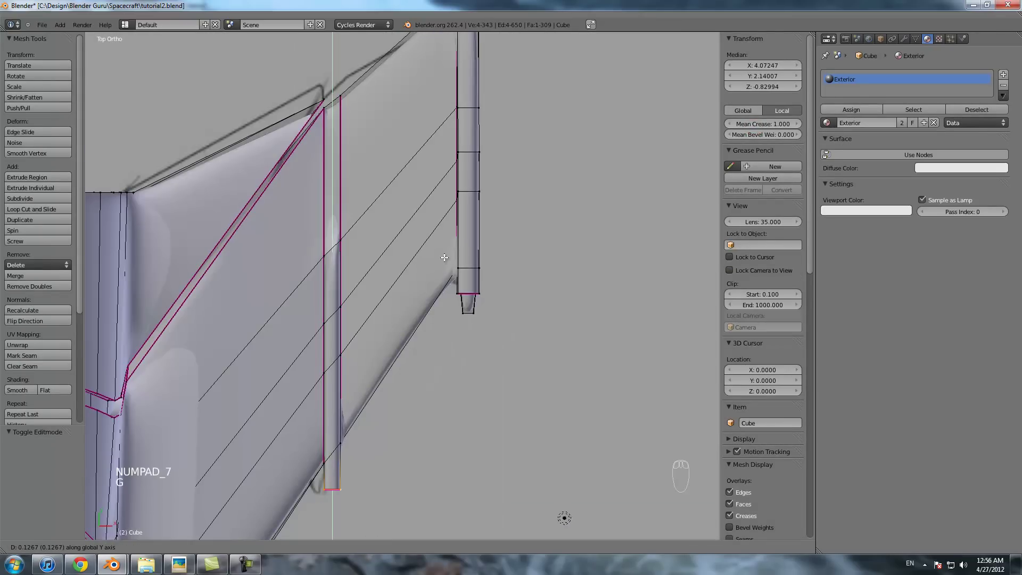
pyautogui.click(444, 255)
# - Duplicate the pod's front face in place and scale the copy to about 0.775
pyautogui.scroll(4, 445, 251)
pyautogui.hotkey('shift', 'd')
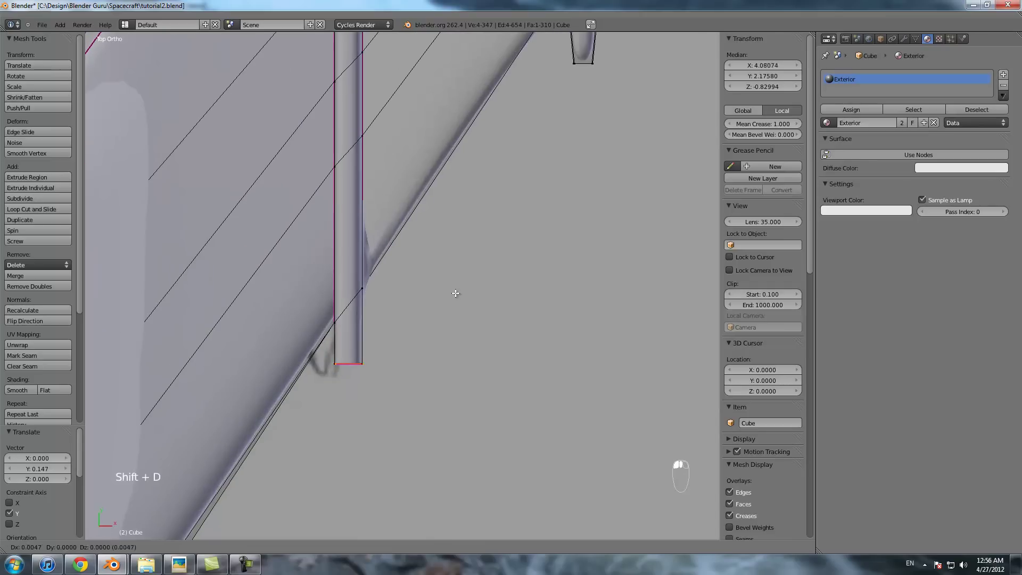
pyautogui.click(462, 300)
pyautogui.press('s')
pyautogui.click(432, 308)
pyautogui.press('z')
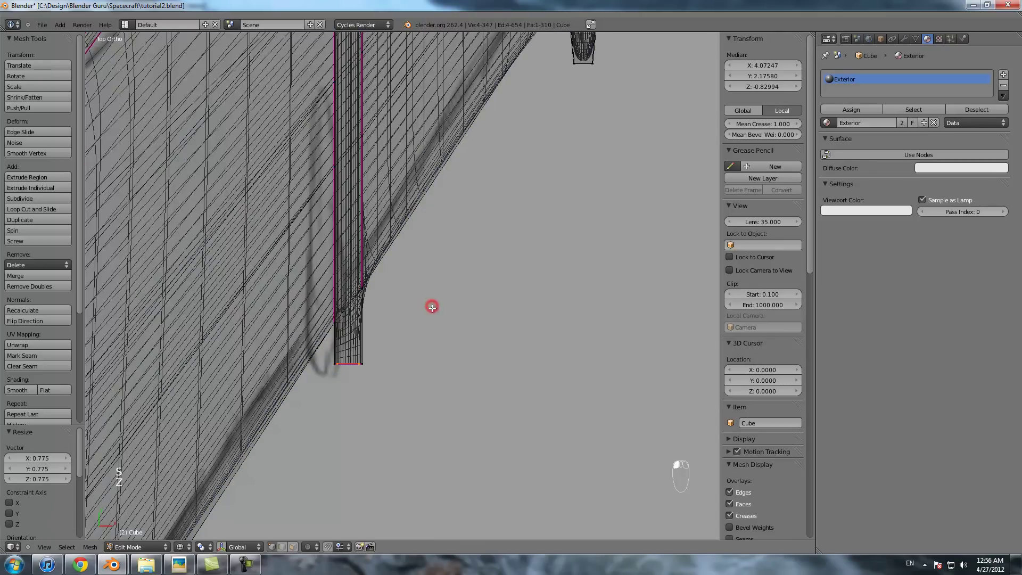
# - Extrude the smaller face forward about 0.106 along Y as a nozzle and set its front mean crease to 0
pyautogui.press('e')
pyautogui.click(486, 327)
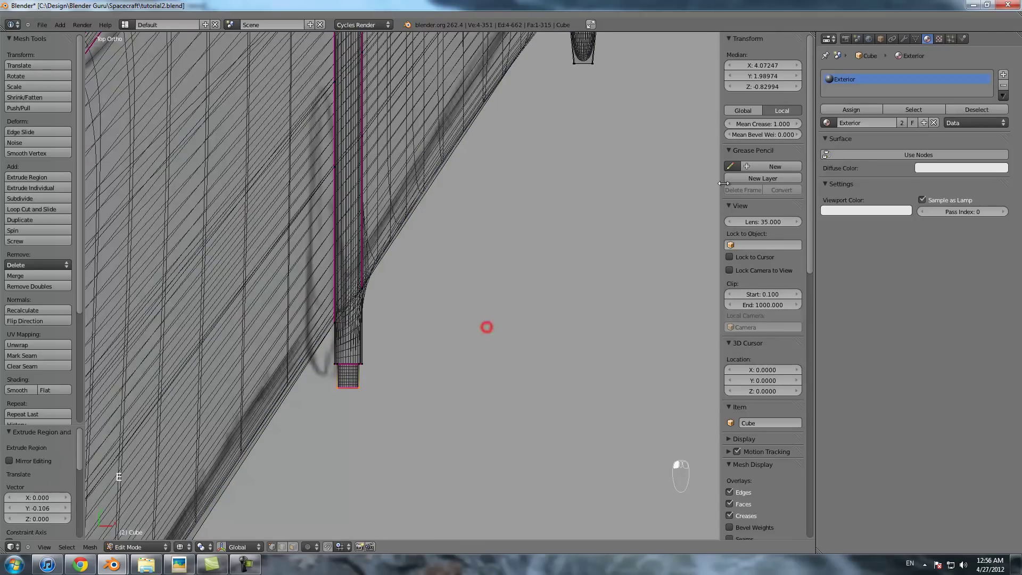
pyautogui.keyDown('shift'); pyautogui.moveTo(376, 360); pyautogui.dragTo(462, 269, button='middle'); pyautogui.keyUp('shift')
pyautogui.scroll(6, 462, 269)
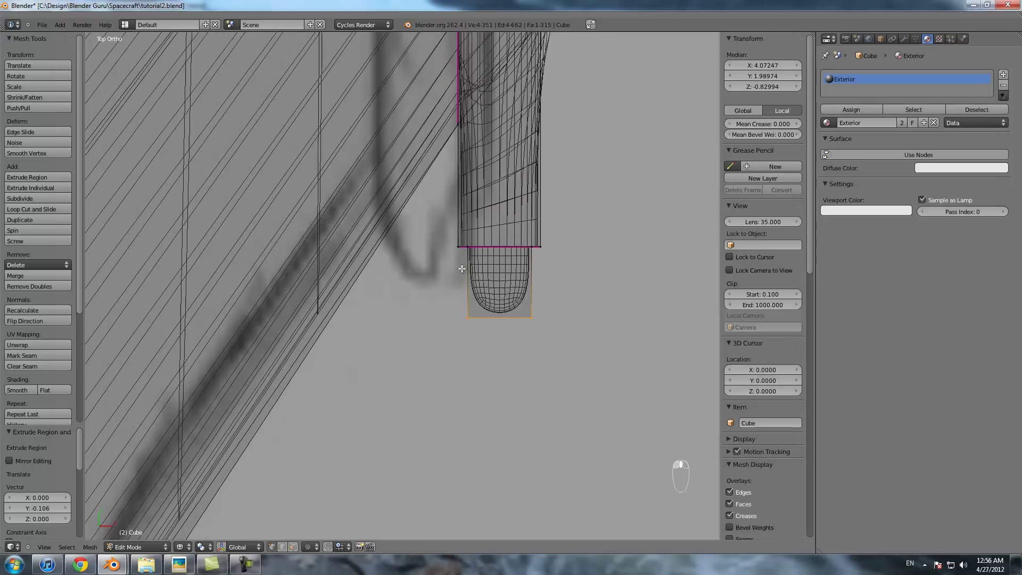
# - Delete the leftover internal face at the base of the inner pod's nozzle
pyautogui.press('a')
pyautogui.press('b')
pyautogui.moveTo(536, 273); pyautogui.dragTo(536, 273)
pyautogui.press('x')
pyautogui.click(535, 277)
# - Scale the front end of the inner pod's nozzle to taper it
pyautogui.press('a')
pyautogui.press('a')
pyautogui.press('b')
pyautogui.moveTo(442, 284); pyautogui.dragTo(476, 315)
pyautogui.press('s')
pyautogui.click(598, 339)
# - Set the crease of the short wing edge beneath the inner pod's front extension to 1
pyautogui.press('Tab')
pyautogui.press('z')
pyautogui.moveTo(580, 395); pyautogui.dragTo(451, 367, button='middle')
pyautogui.press('Tab')
pyautogui.press('z')
pyautogui.rightClick(413, 379)
pyautogui.keyDown('shift'); pyautogui.rightClick(444, 369); pyautogui.keyUp('shift')
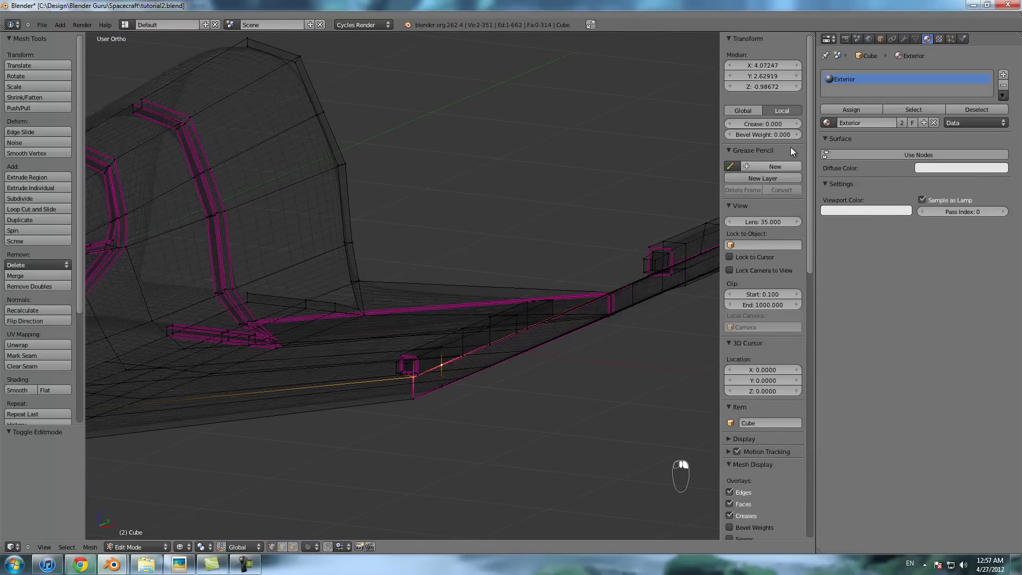
pyautogui.moveTo(759, 124); pyautogui.dragTo(791, 125)
# - Leave mesh editing with the whole spacecraft in solid view and save the file
pyautogui.press('Tab')
pyautogui.moveTo(457, 388); pyautogui.dragTo(455, 338, button='middle')
pyautogui.press('Tab')
pyautogui.press('z')
pyautogui.scroll(-3, 460, 371)
pyautogui.press('Tab')
pyautogui.scroll(-3, 404, 353)
pyautogui.hotkey('ctrl', 's')
pyautogui.scroll(3, 391, 318)
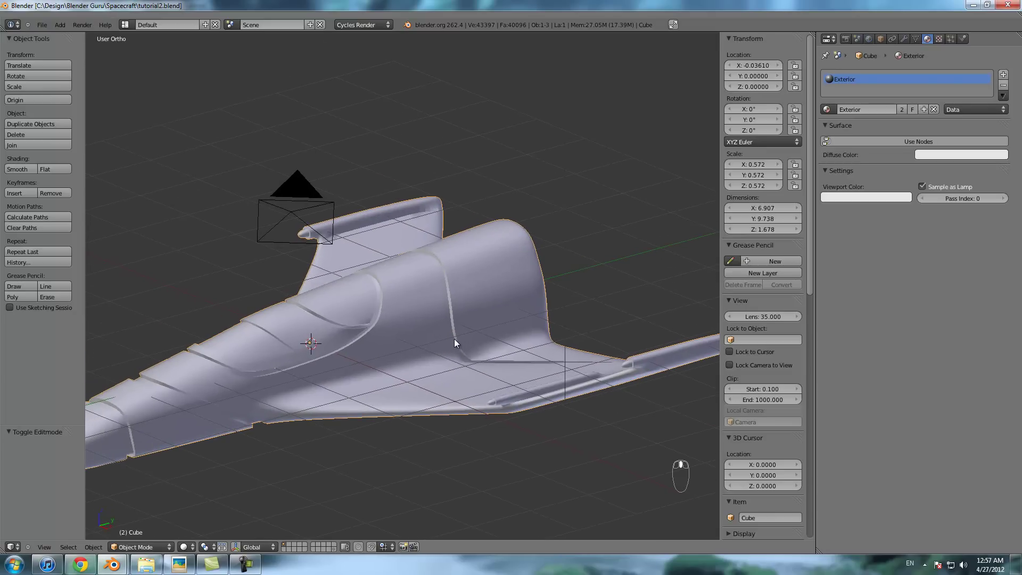
# - Duplicate the upper side edge of the fuselage's rear section and raise it to the sketched side fin's base
pyautogui.press('KP_1')
pyautogui.scroll(3, 455, 338)
pyautogui.keyDown('shift'); pyautogui.moveTo(324, 338); pyautogui.dragTo(427, 313, button='middle'); pyautogui.keyUp('shift')
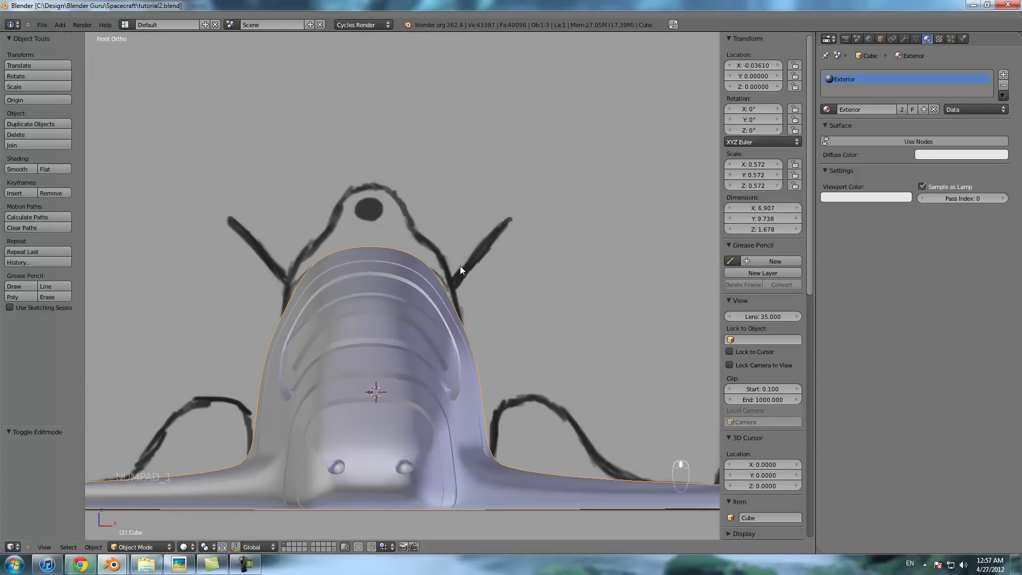
pyautogui.scroll(2, 472, 294)
pyautogui.scroll(-1, 471, 306)
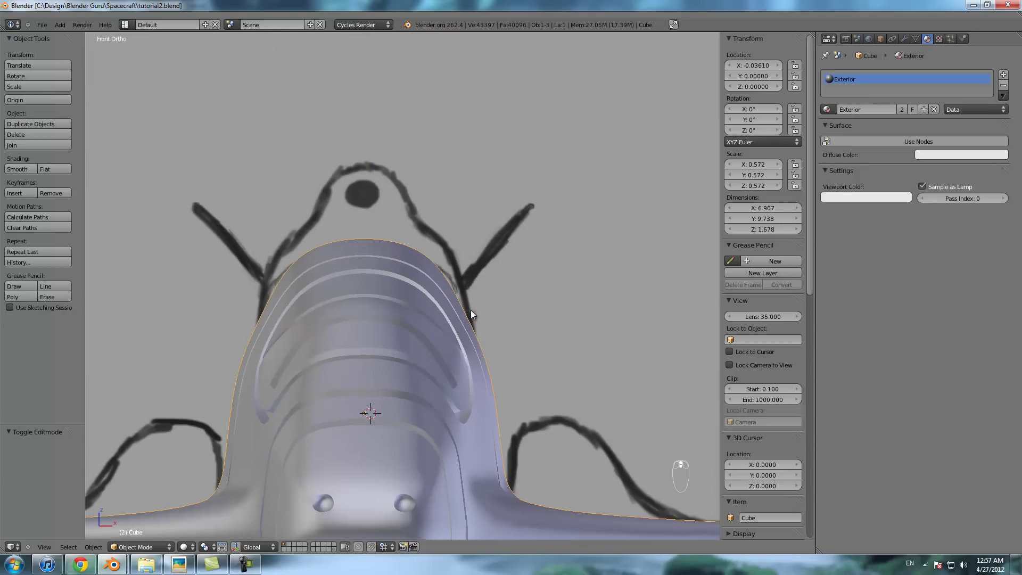
pyautogui.moveTo(516, 266); pyautogui.dragTo(487, 279, button='middle')
pyautogui.press('Tab')
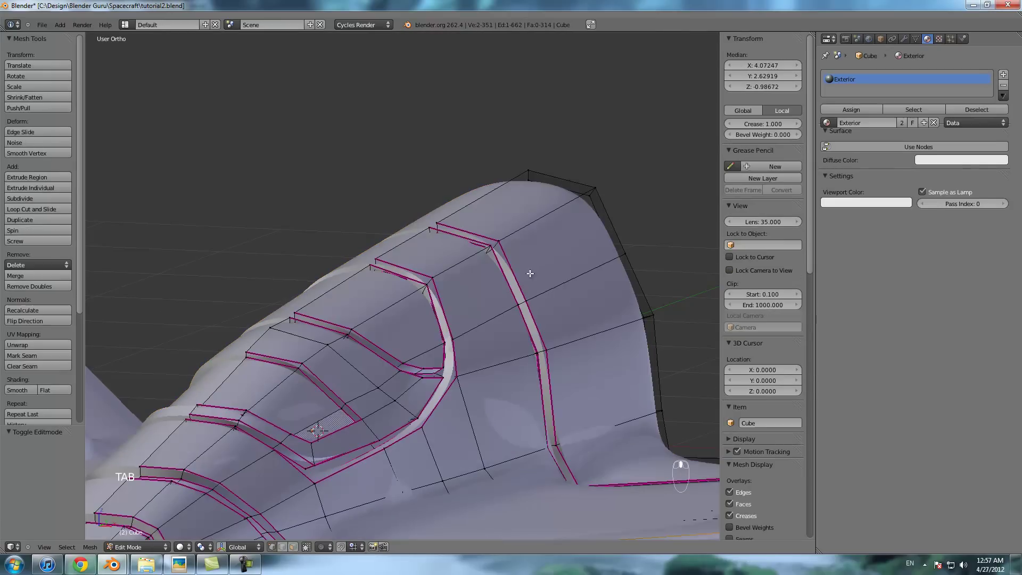
pyautogui.rightClick(570, 282)
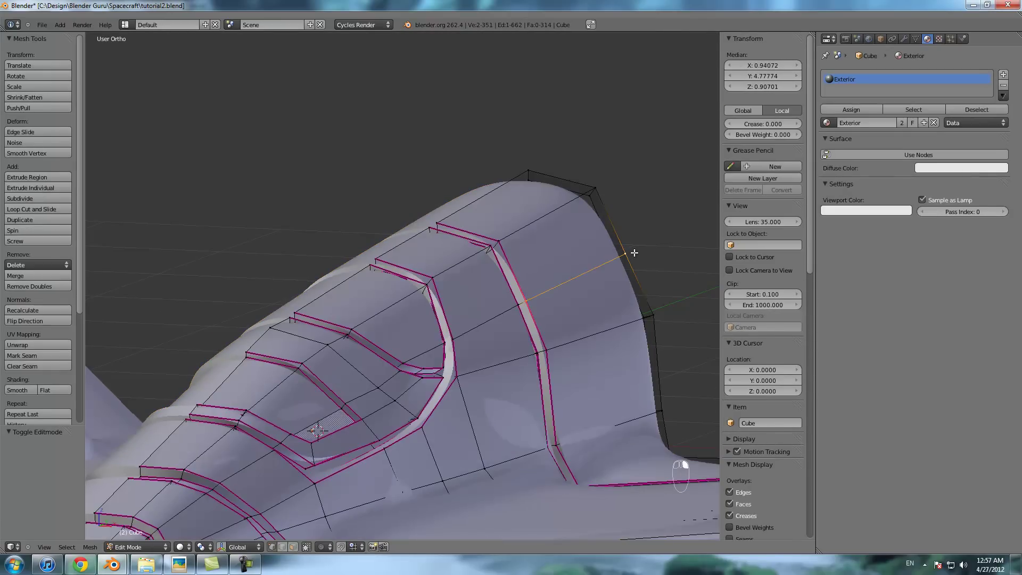
pyautogui.press('KP_3')
pyautogui.press('z')
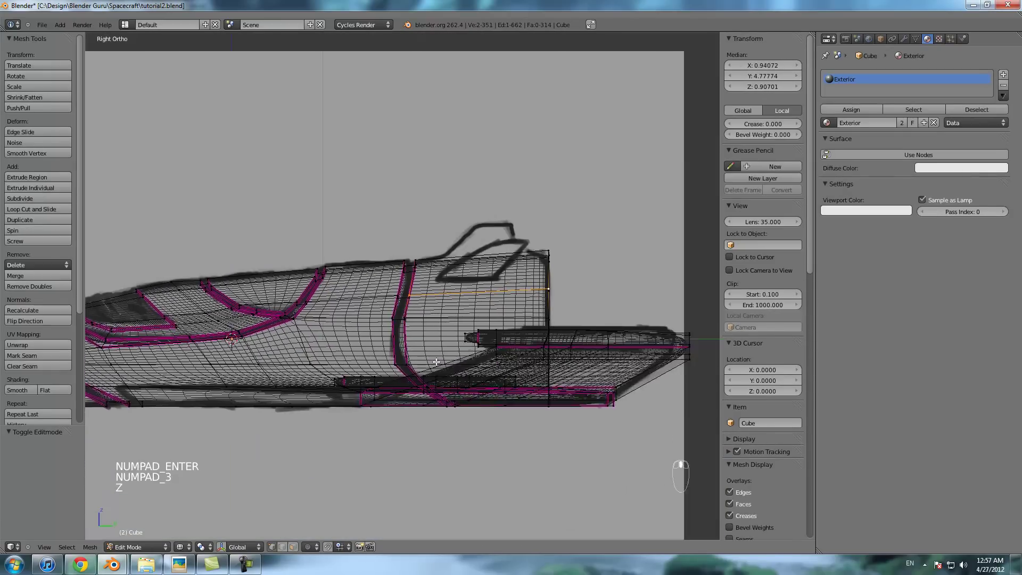
pyautogui.hotkey('shift', 'd')
pyautogui.click(497, 336)
# - Scale the duplicated edge to about 0.605 and move its rear vertex onto the rear corner of the sketched fin's base
pyautogui.press('s')
pyautogui.click(533, 319)
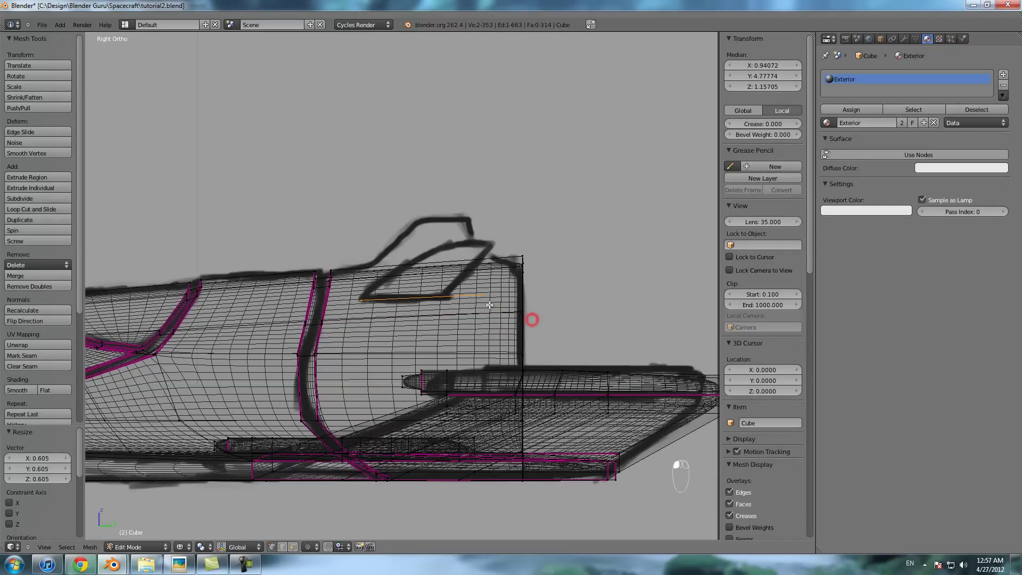
pyautogui.rightClick(453, 296)
pyautogui.press('g')
pyautogui.click(446, 295)
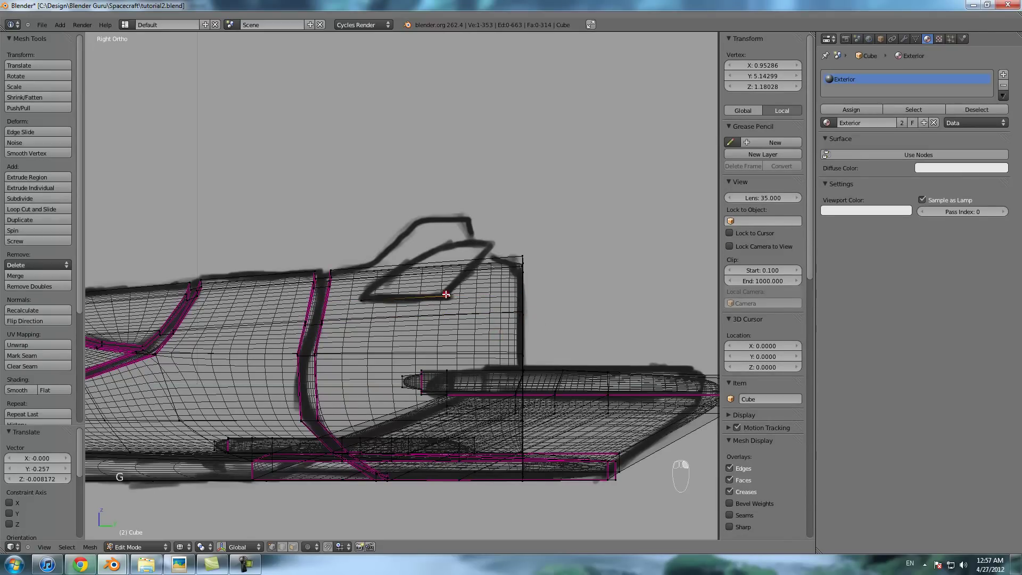
# - Extrude the side fin's base edge upward and rearward to the sketched top, then move its front top vertex onto the outline
pyautogui.keyDown('shift'); pyautogui.rightClick(372, 300); pyautogui.keyUp('shift')
pyautogui.press('e')
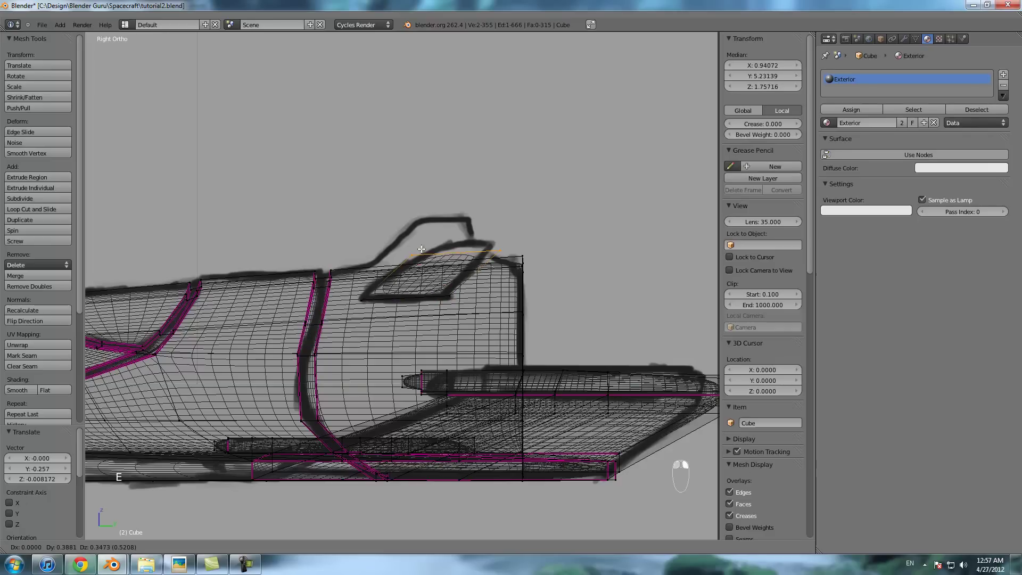
pyautogui.click(410, 245)
pyautogui.rightClick(410, 245)
pyautogui.press('g')
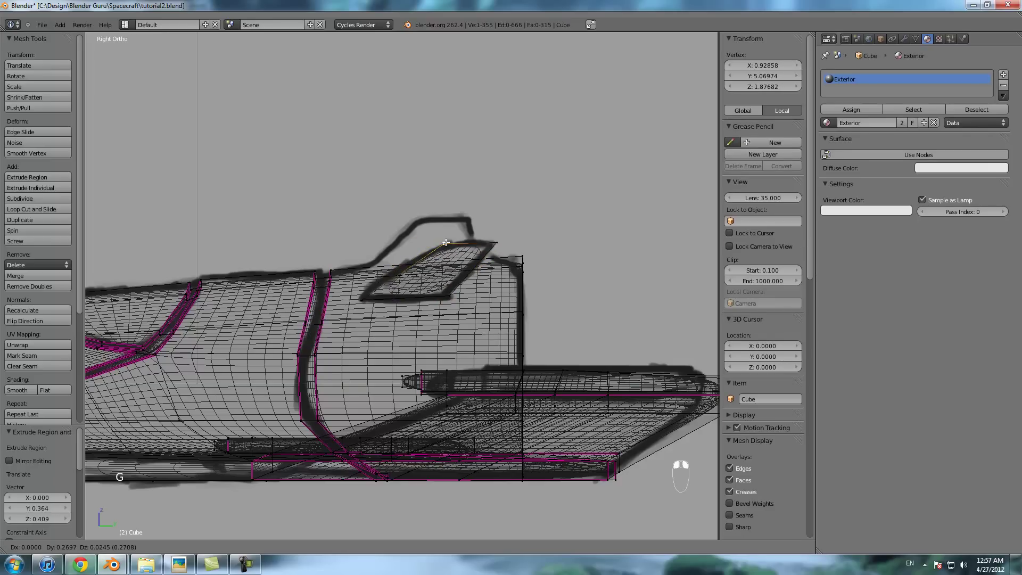
pyautogui.click(445, 242)
# - In the front view, move the fin's top edge outward onto the tip of the sketched slanted fin
pyautogui.scroll(2, 351, 307)
pyautogui.keyDown('shift'); pyautogui.rightClick(470, 300); pyautogui.keyUp('shift')
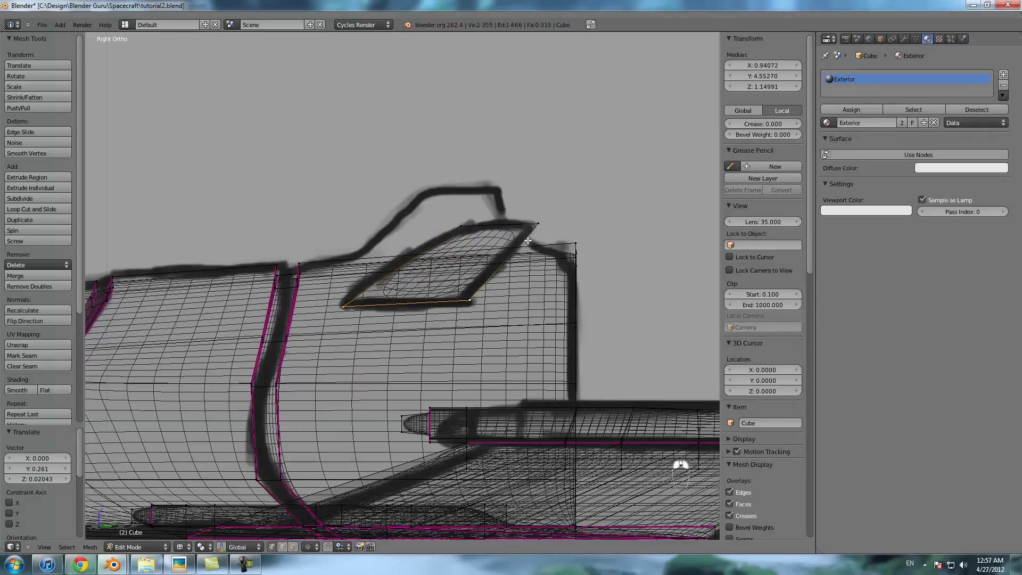
pyautogui.keyDown('shift'); pyautogui.rightClick(537, 224); pyautogui.keyUp('shift')
pyautogui.keyDown('shift'); pyautogui.rightClick(463, 226); pyautogui.keyUp('shift')
pyautogui.press('KP_1')
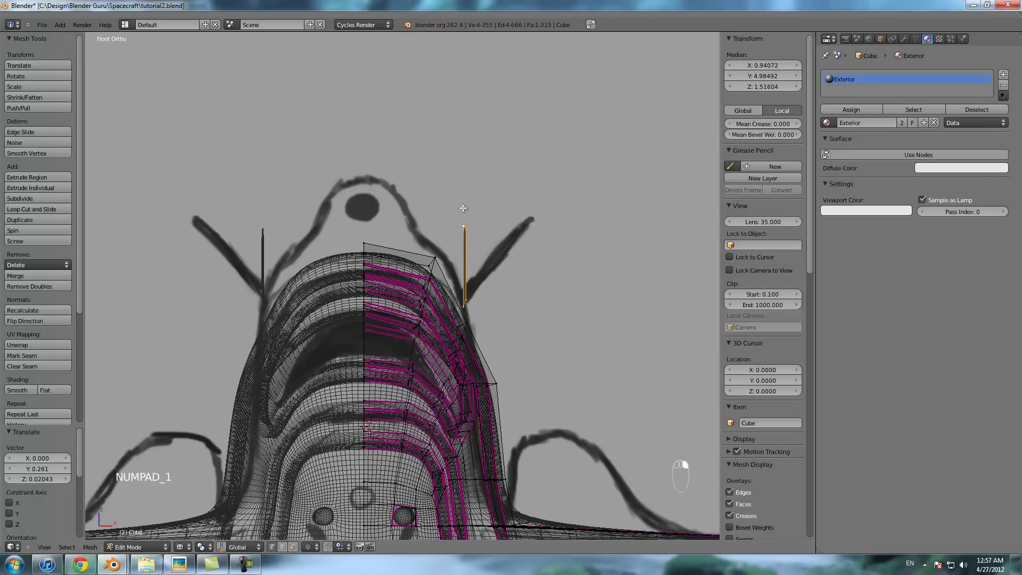
pyautogui.press('a')
pyautogui.press('a')
pyautogui.press('b')
pyautogui.moveTo(440, 198); pyautogui.dragTo(540, 231)
pyautogui.press('g')
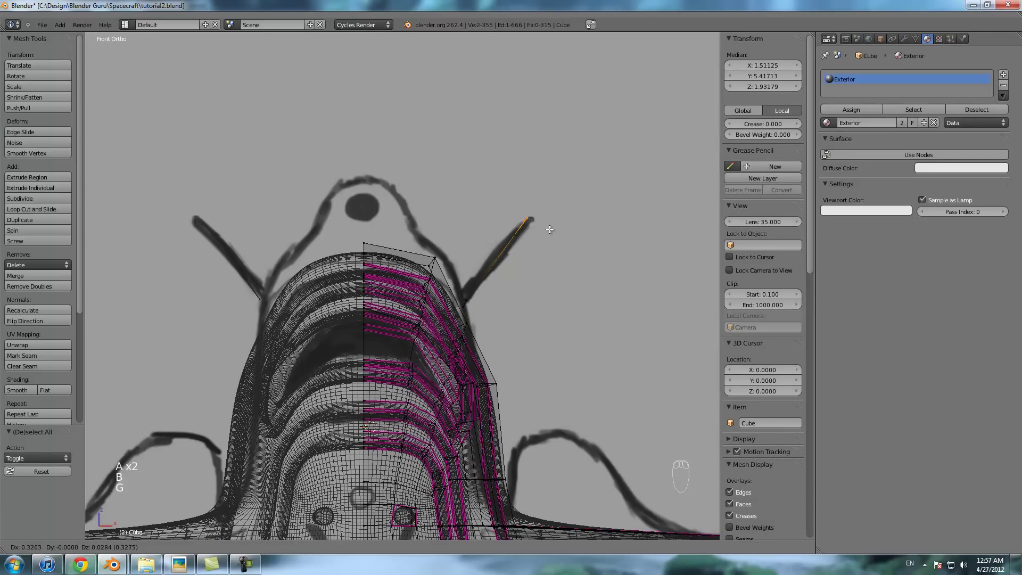
pyautogui.click(554, 232)
# - Extrude the whole fin face slightly inward and upward to give it thickness, and check it in solid view
pyautogui.scroll(2, 531, 297)
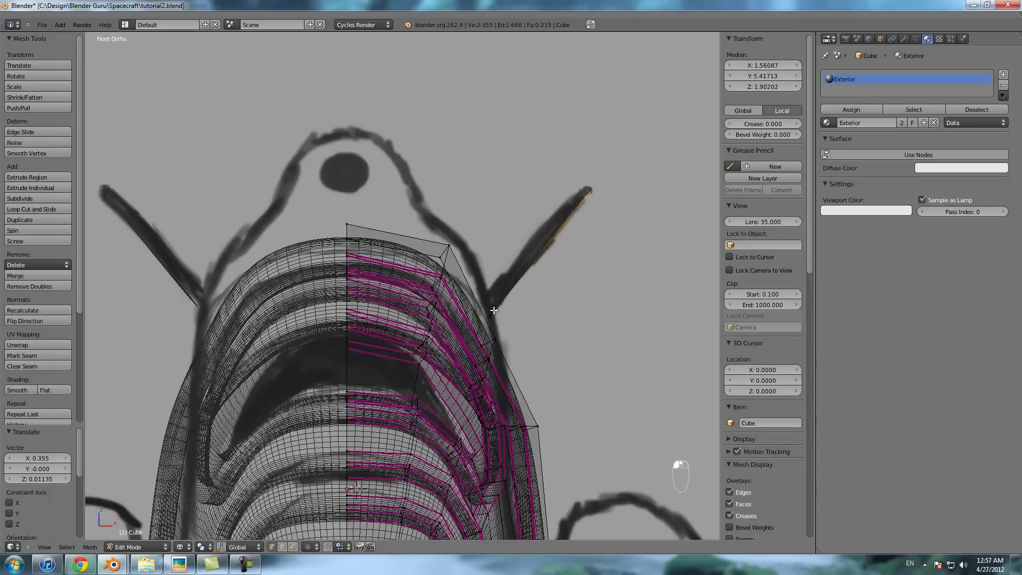
pyautogui.press('e')
pyautogui.click(534, 292)
pyautogui.press('z')
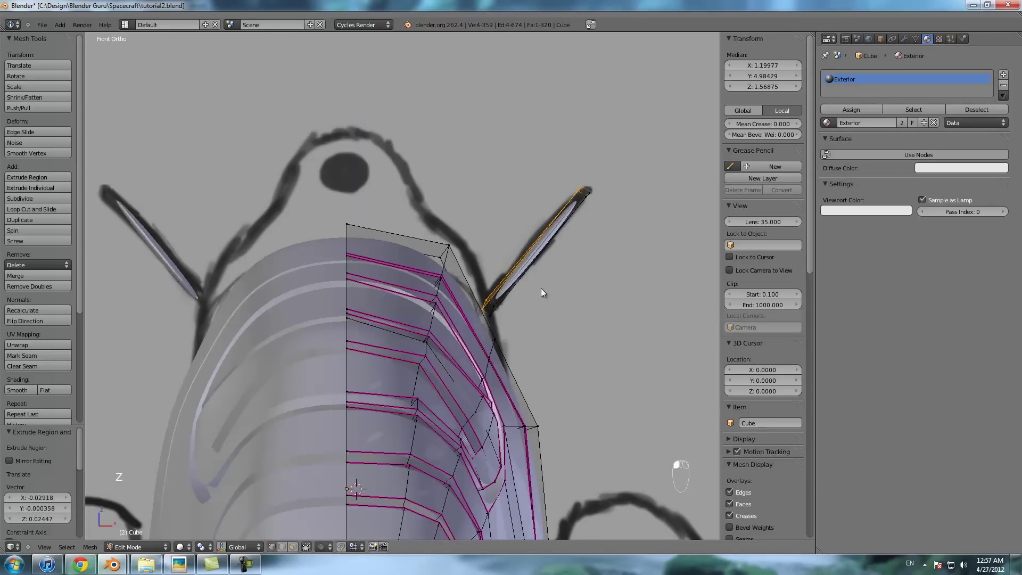
pyautogui.press('Tab')
pyautogui.press('Tab')
# - Select the entire side fin and sharpen its edges to a mean crease of 0.917
pyautogui.press('a')
pyautogui.press('a')
pyautogui.press('a')
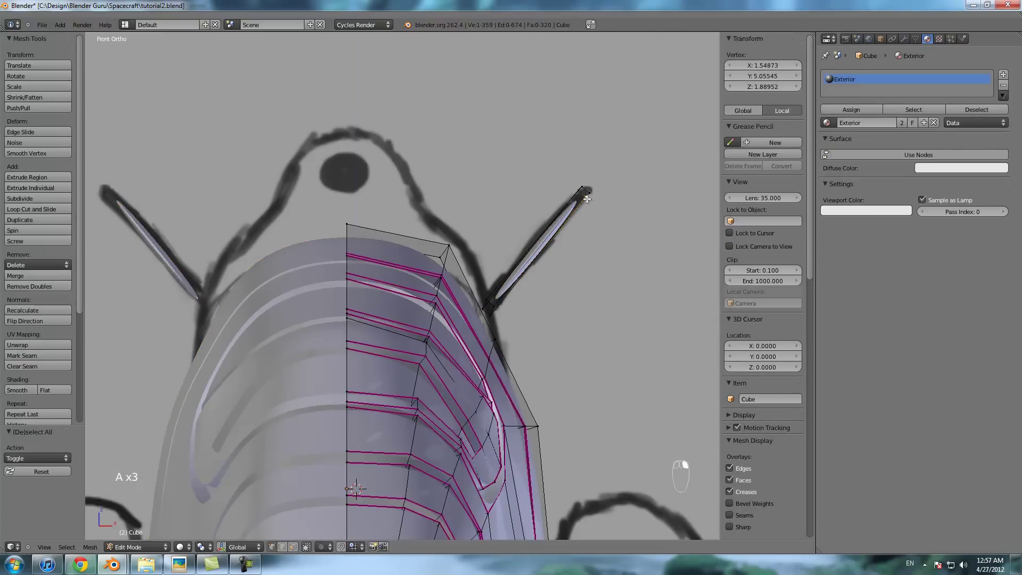
pyautogui.hotkey('ctrl', 'l')
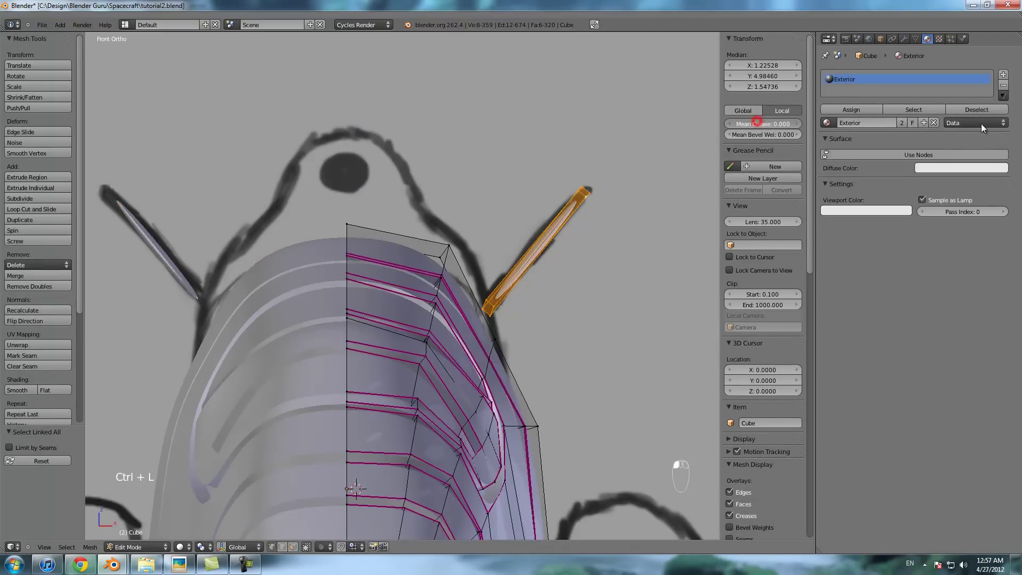
pyautogui.moveTo(757, 121); pyautogui.dragTo(982, 124)
pyautogui.moveTo(590, 211); pyautogui.dragTo(566, 214, button='middle')
pyautogui.rightClick(648, 179)
pyautogui.press('Tab')
pyautogui.moveTo(128, 179); pyautogui.dragTo(501, 307, button='middle')
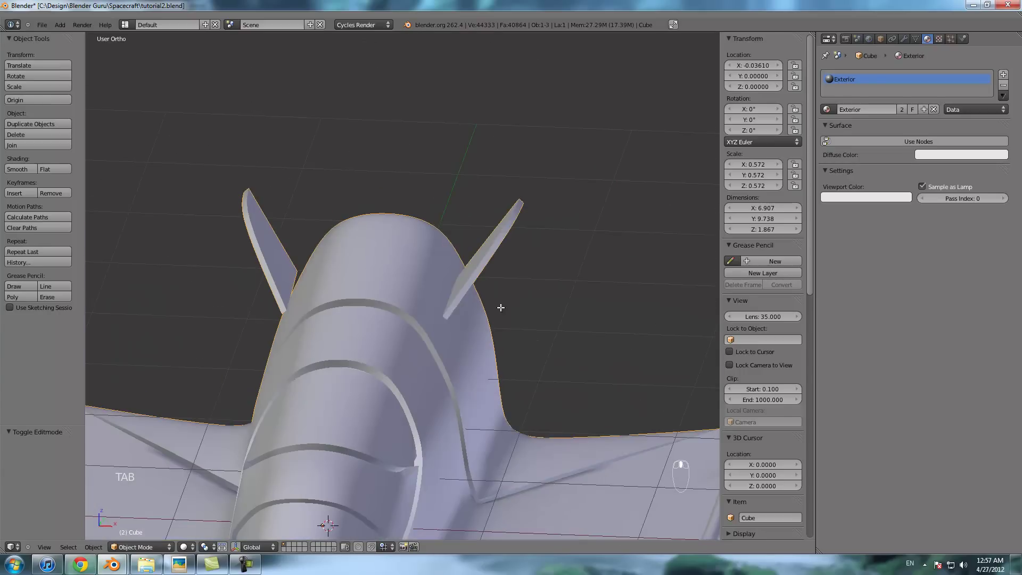
# - In the front view, lower the whole side fin inward so its base sinks into the fuselage, and leave mesh editing
pyautogui.press('Tab')
pyautogui.hotkey('ctrl', 'l')
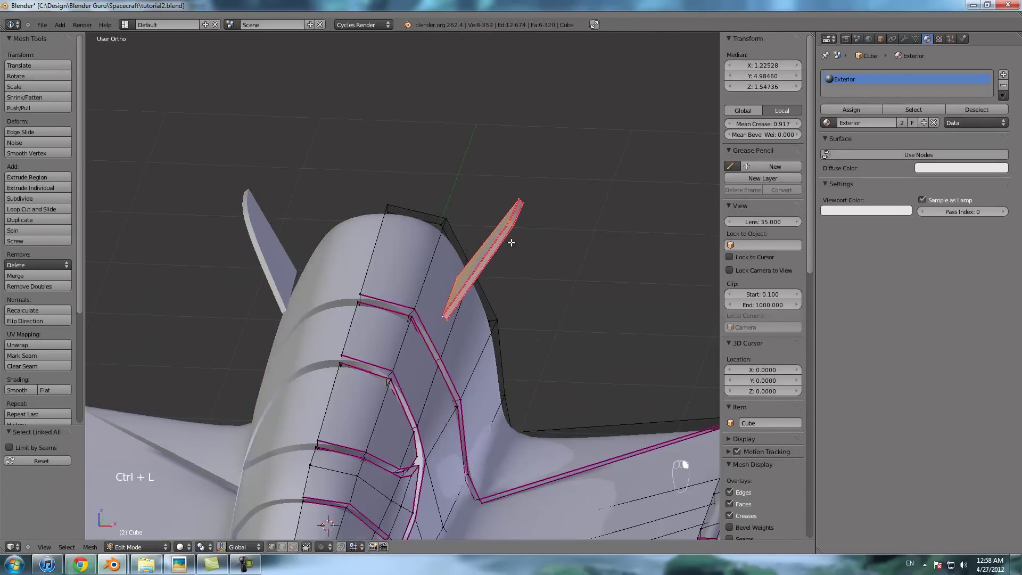
pyautogui.press('KP_1')
pyautogui.scroll(3, 511, 243)
pyautogui.press('g')
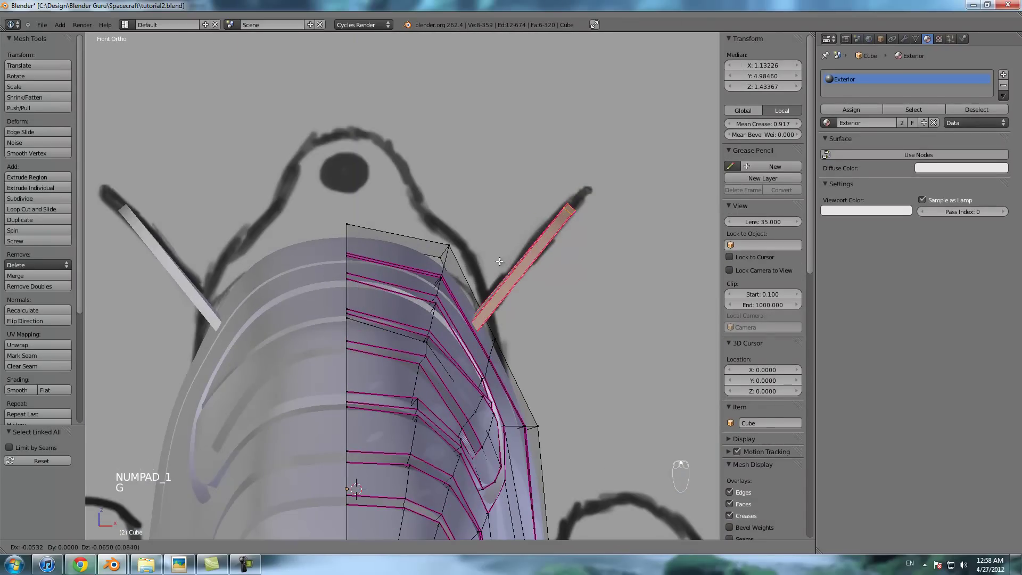
pyautogui.click(503, 262)
pyautogui.press('Tab')
# - Move the two vertices at the inner pod's rear end about 0.12 forward along the Y axis
pyautogui.scroll(-6, 545, 282)
pyautogui.moveTo(548, 286); pyautogui.dragTo(360, 335, button='middle')
pyautogui.scroll(-4, 442, 317)
pyautogui.scroll(4, 464, 319)
pyautogui.scroll(5, 361, 336)
pyautogui.keyDown('shift'); pyautogui.moveTo(429, 306); pyautogui.dragTo(499, 350, button='middle'); pyautogui.keyUp('shift')
pyautogui.scroll(6, 363, 272)
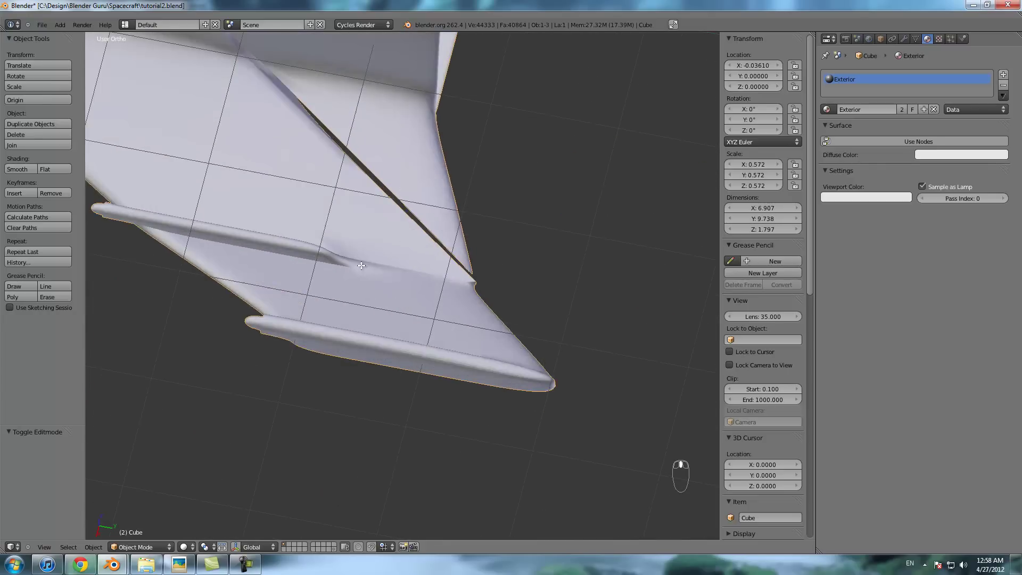
pyautogui.press('Tab')
pyautogui.rightClick(381, 261)
pyautogui.press('g')
pyautogui.middleClick(391, 228)
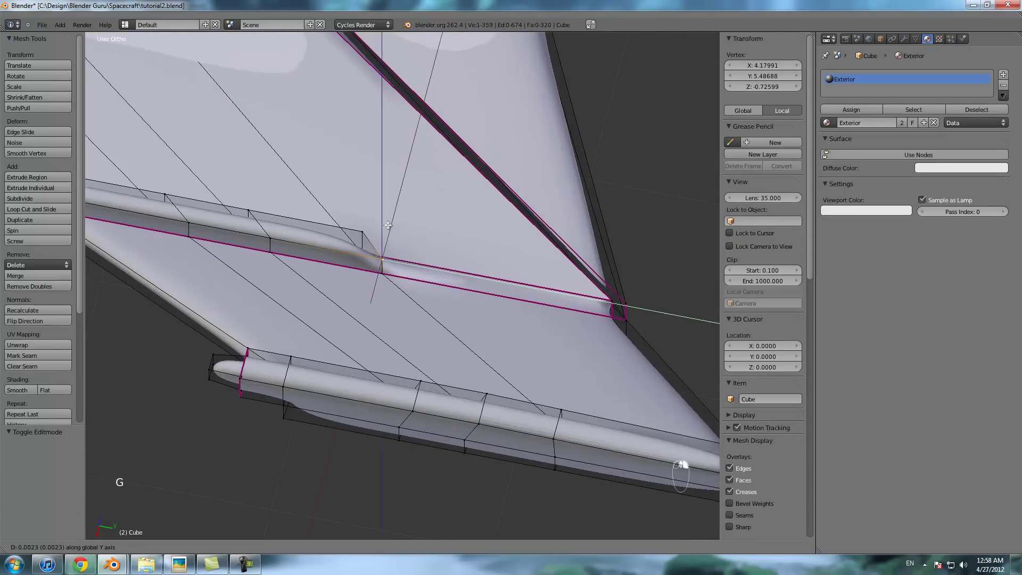
pyautogui.rightClick(392, 229)
pyautogui.keyDown('shift'); pyautogui.rightClick(364, 232); pyautogui.keyUp('shift')
pyautogui.press('g')
pyautogui.middleClick(377, 232)
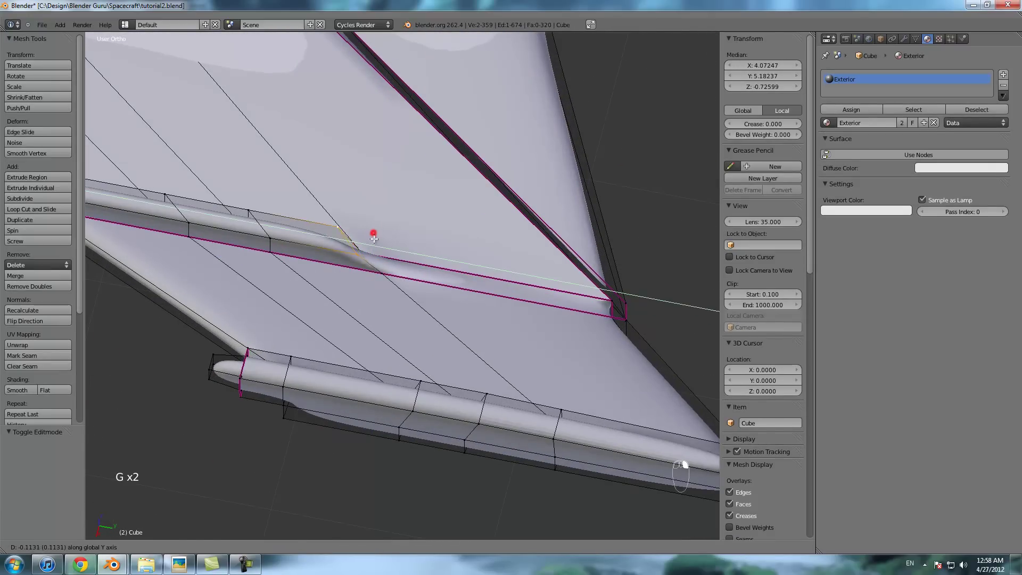
pyautogui.click(373, 239)
# - Set the crease of the short wing edge beneath the inner pod's rear end to 1 and leave mesh editing
pyautogui.press('z')
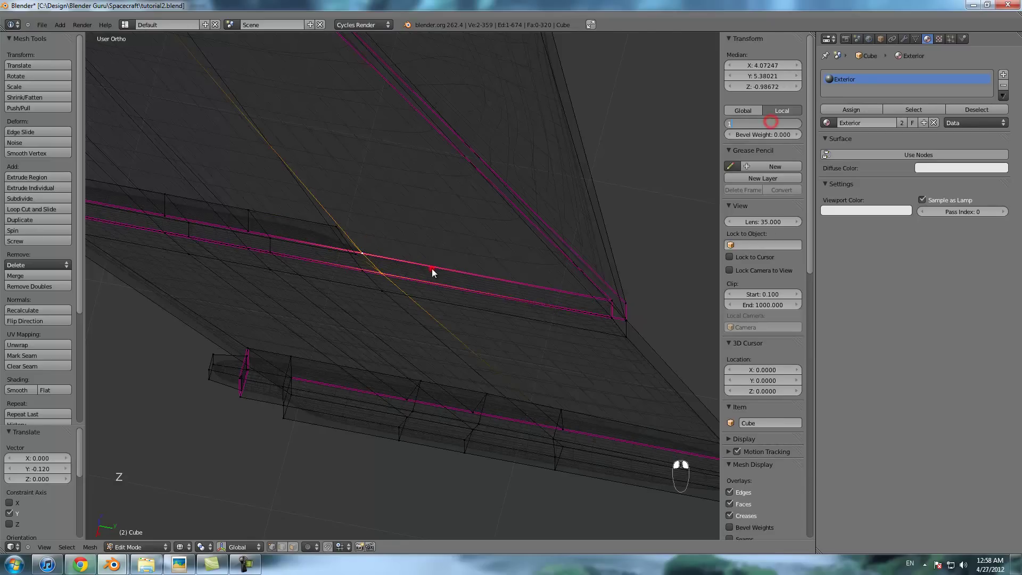
pyautogui.click(432, 268)
pyautogui.press('Tab')
pyautogui.press('z')
pyautogui.scroll(-4, 434, 270)
pyautogui.scroll(-3, 439, 273)
pyautogui.press('Tab')
pyautogui.press('Tab')
pyautogui.moveTo(439, 290); pyautogui.dragTo(567, 226, button='middle')
pyautogui.scroll(-5, 436, 296)
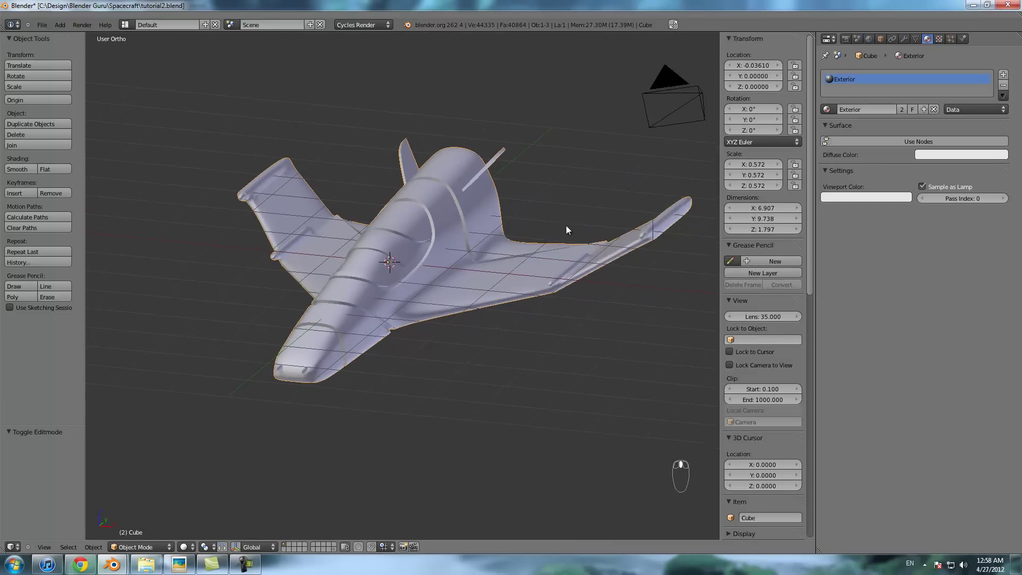
# - Examine the rear of the wing against the top reference sketch and the finished render in the other Blender window
pyautogui.scroll(3, 567, 225)
pyautogui.press('Tab')
pyautogui.scroll(1, 442, 315)
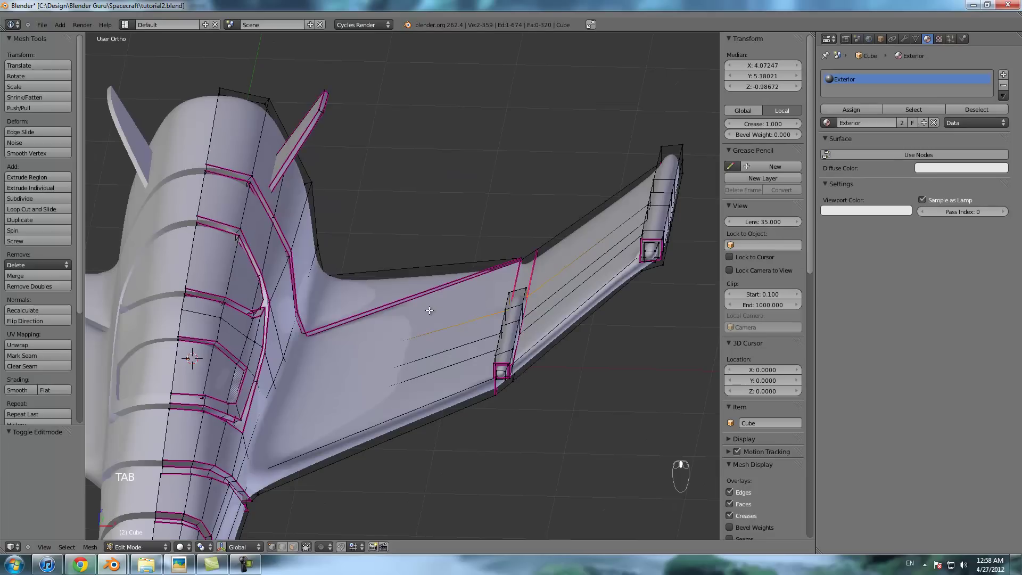
pyautogui.press('KP_7')
pyautogui.press('z')
pyautogui.scroll(-3, 628, 237)
pyautogui.keyDown('shift'); pyautogui.moveTo(591, 245); pyautogui.dragTo(604, 359, button='middle'); pyautogui.keyUp('shift')
pyautogui.scroll(5, 474, 208)
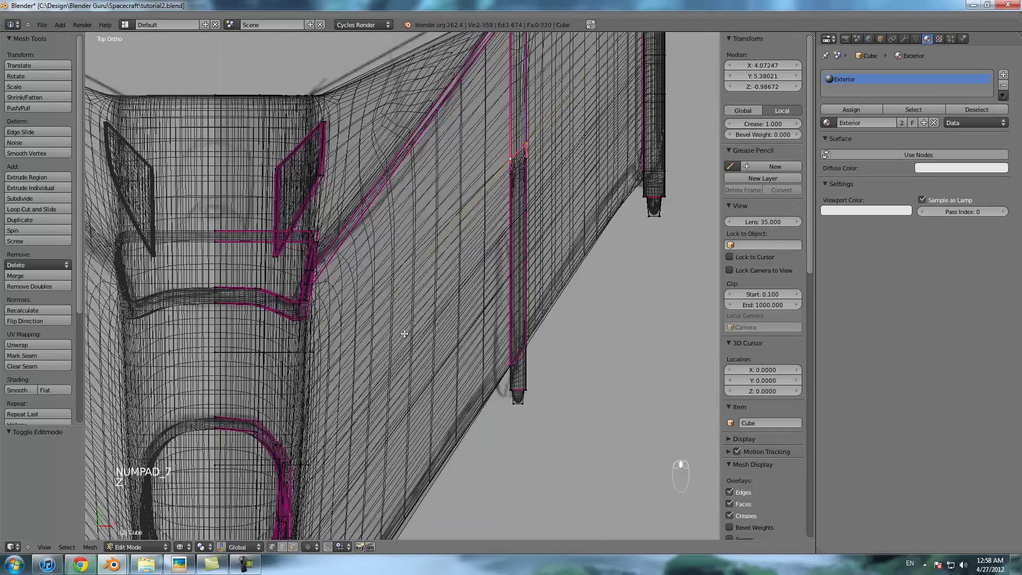
pyautogui.keyDown('shift'); pyautogui.moveTo(389, 166); pyautogui.dragTo(404, 240, button='middle'); pyautogui.keyUp('shift')
pyautogui.scroll(-4, 410, 160)
pyautogui.press('Tab')
pyautogui.scroll(-2, 425, 255)
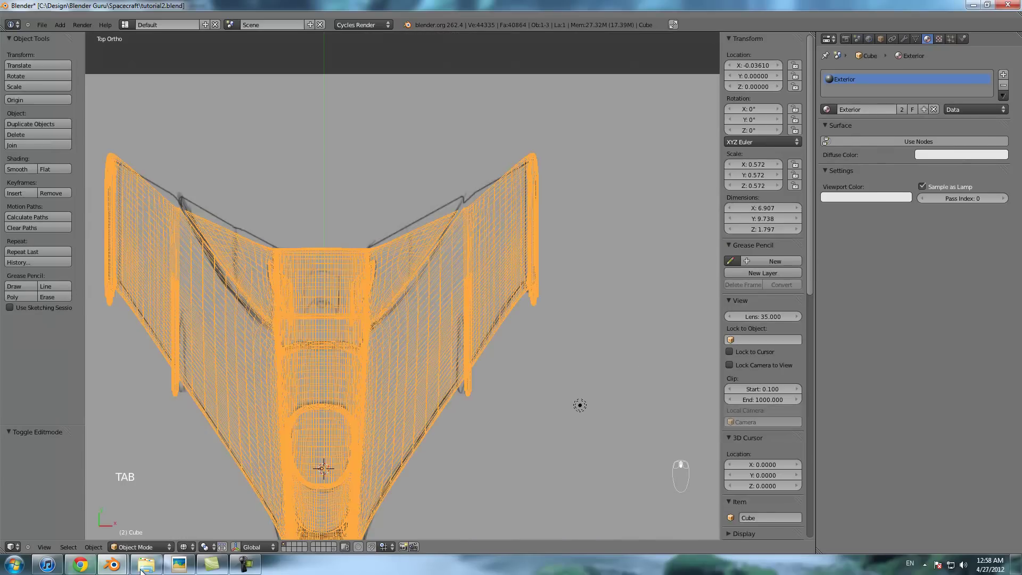
pyautogui.moveTo(113, 563)
pyautogui.click(88, 520)
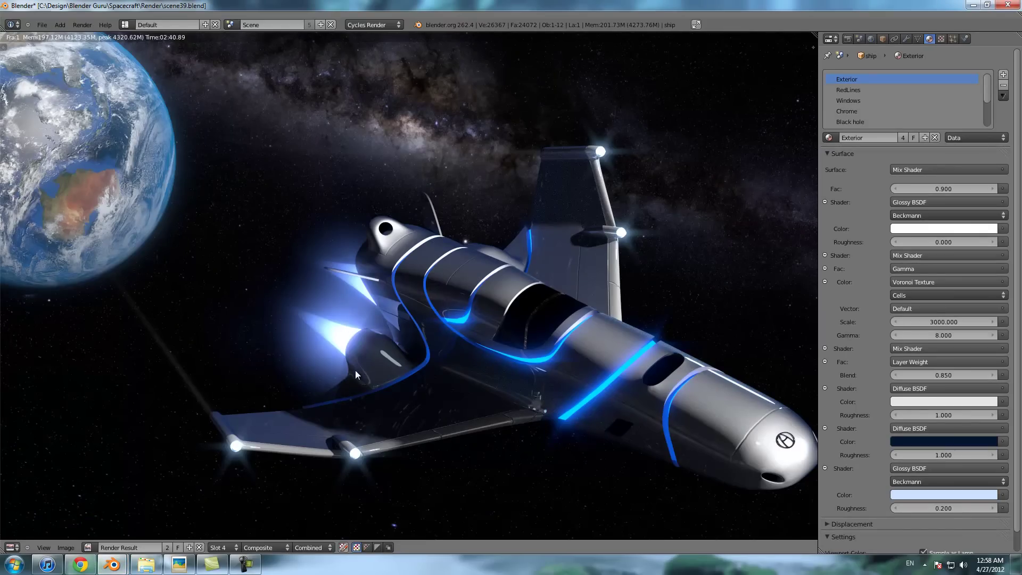
pyautogui.hotkey('alt', 'Tab')
# - Try to add a loop cut across the rear wing section, slid towards the fuselage
pyautogui.press('Tab')
pyautogui.hotkey('ctrl', 'r')
pyautogui.scroll(2, 410, 248)
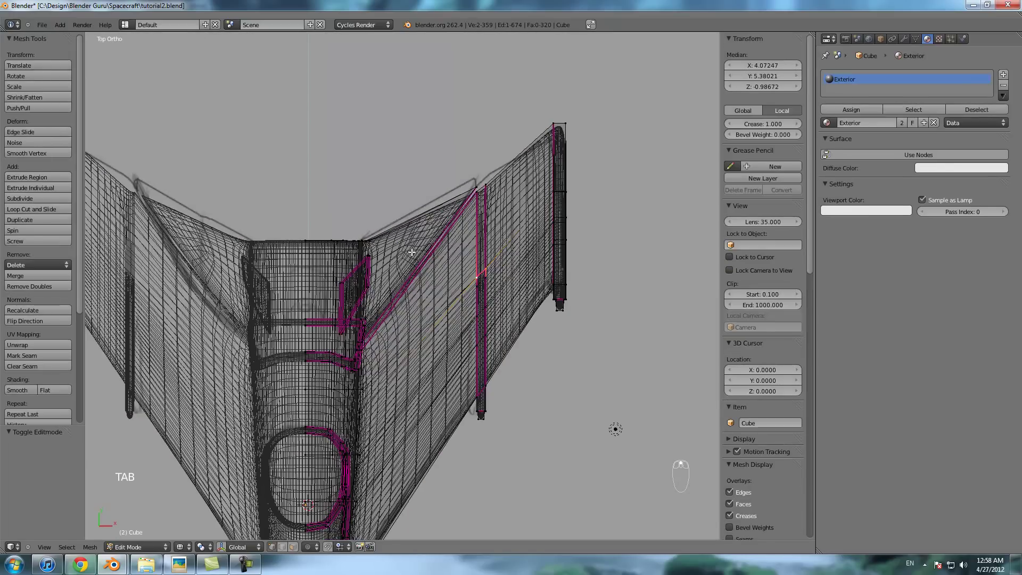
pyautogui.scroll(4, 413, 242)
pyautogui.hotkey('ctrl', 'r')
pyautogui.moveTo(421, 155)
pyautogui.mouseDown(button='middle')
pyautogui.moveTo(448, 285)
pyautogui.moveTo(422, 260)
pyautogui.moveTo(422, 270)
pyautogui.moveTo(439, 293)
pyautogui.mouseUp(button='middle')
pyautogui.press('z')
pyautogui.scroll(-2, 447, 284)
pyautogui.press('z')
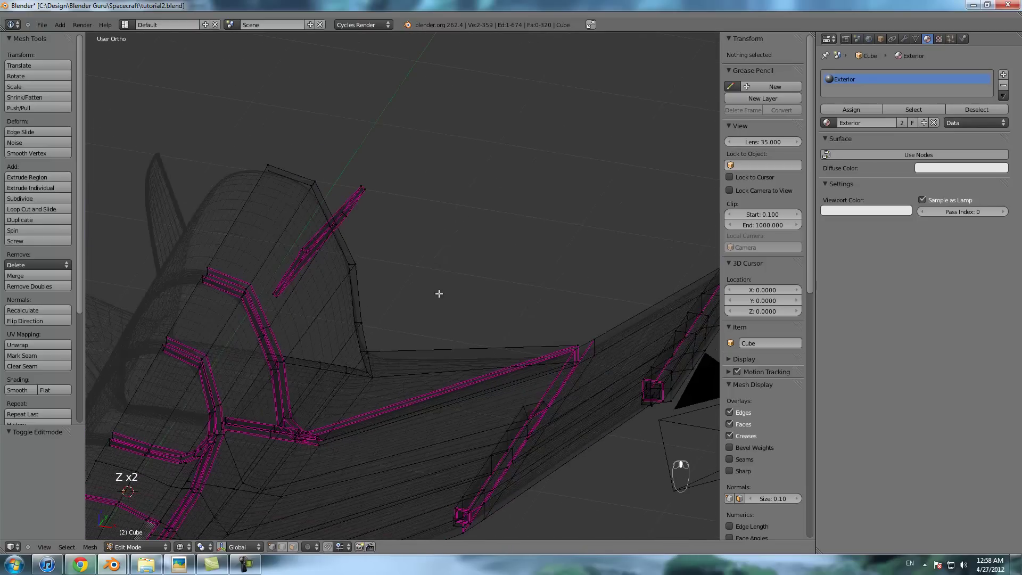
pyautogui.hotkey('ctrl', 'r')
pyautogui.click(430, 353)
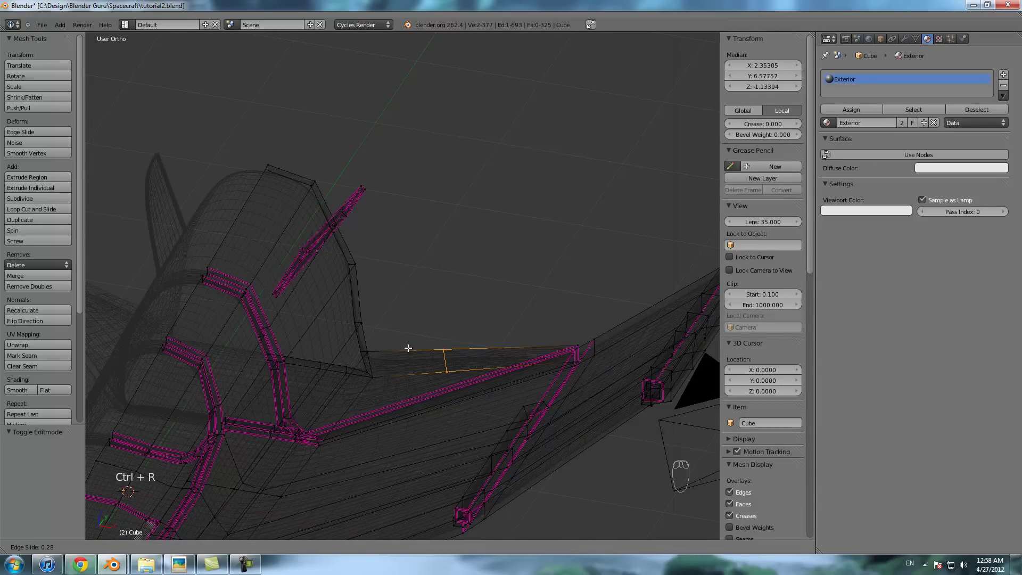
pyautogui.click(408, 347)
pyautogui.moveTo(437, 353); pyautogui.dragTo(432, 381, button='middle')
pyautogui.press('a')
pyautogui.press('z')
pyautogui.press('z')
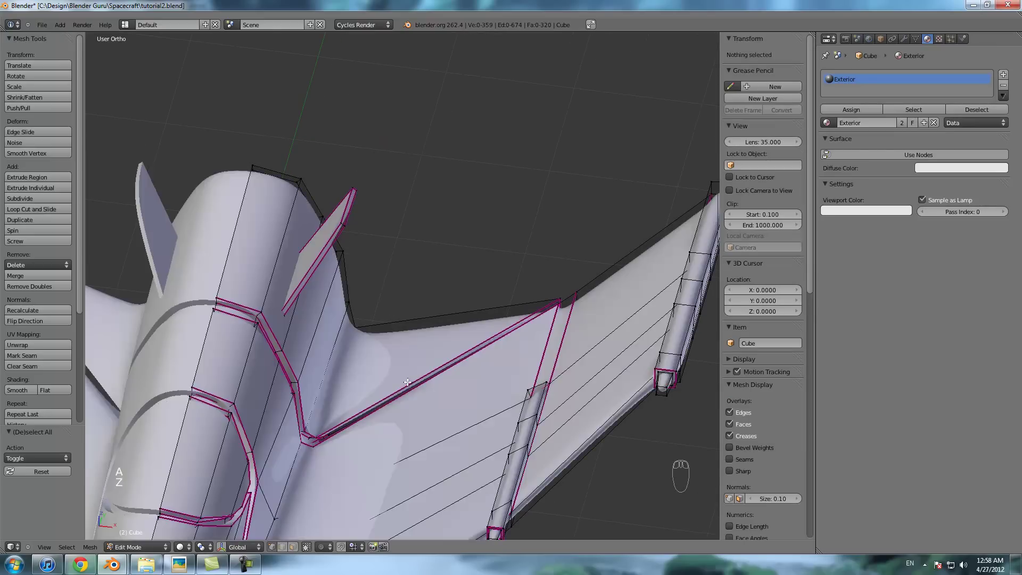
pyautogui.scroll(2, 538, 343)
pyautogui.rightClick(635, 303)
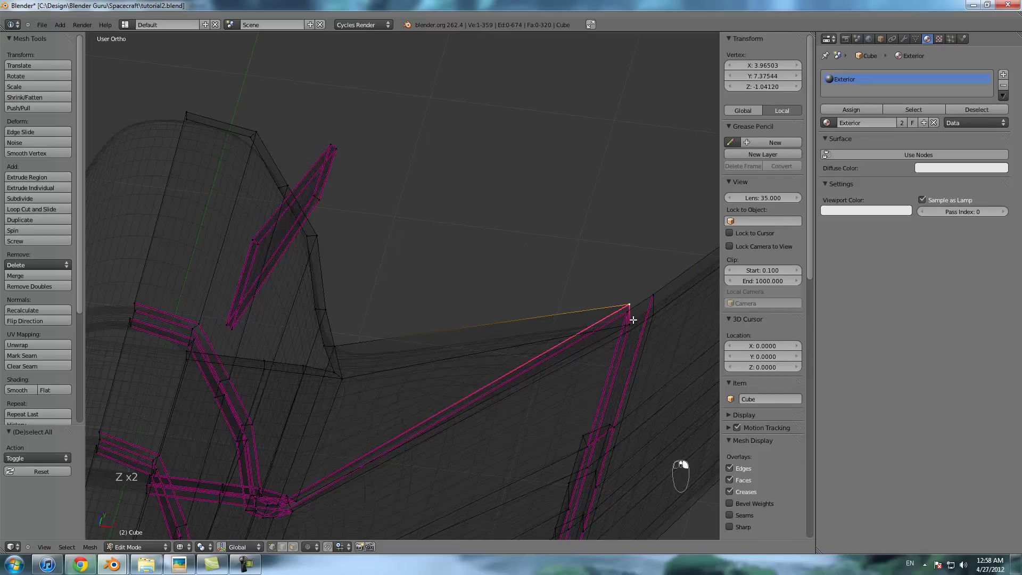
pyautogui.keyDown('shift'); pyautogui.rightClick(632, 322); pyautogui.keyUp('shift')
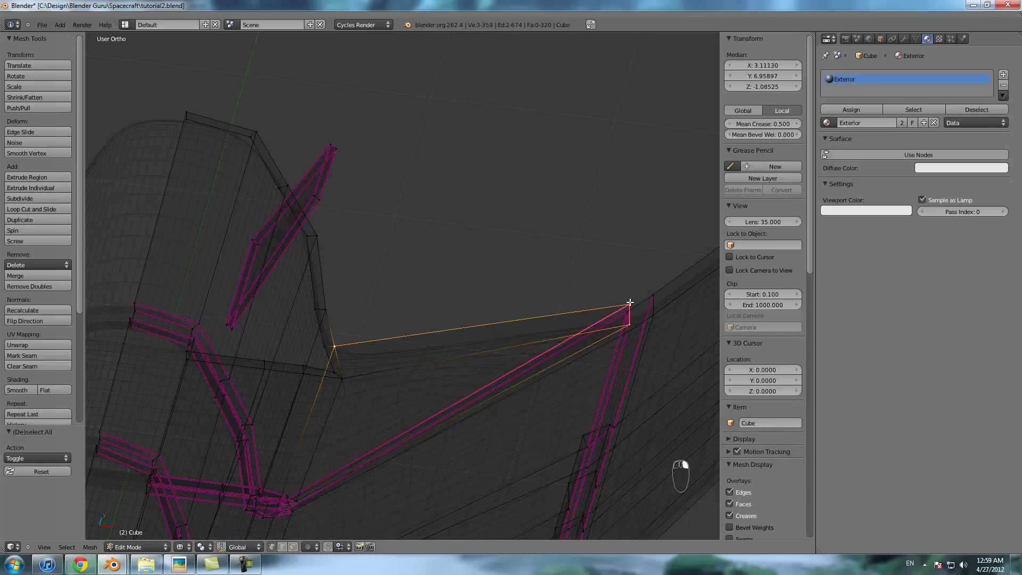
pyautogui.moveTo(468, 350); pyautogui.dragTo(381, 415, button='middle')
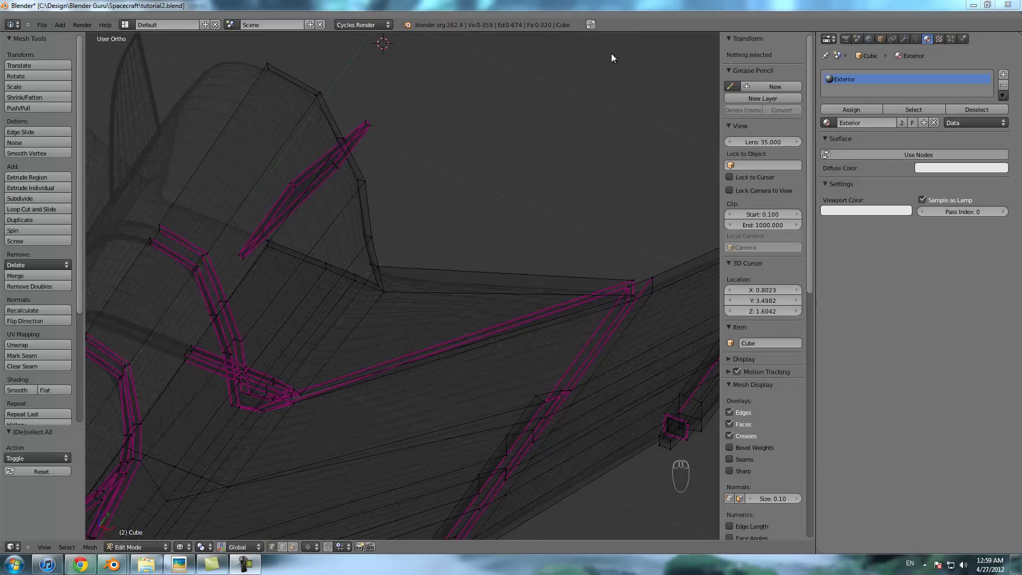
pyautogui.click(568, 3)
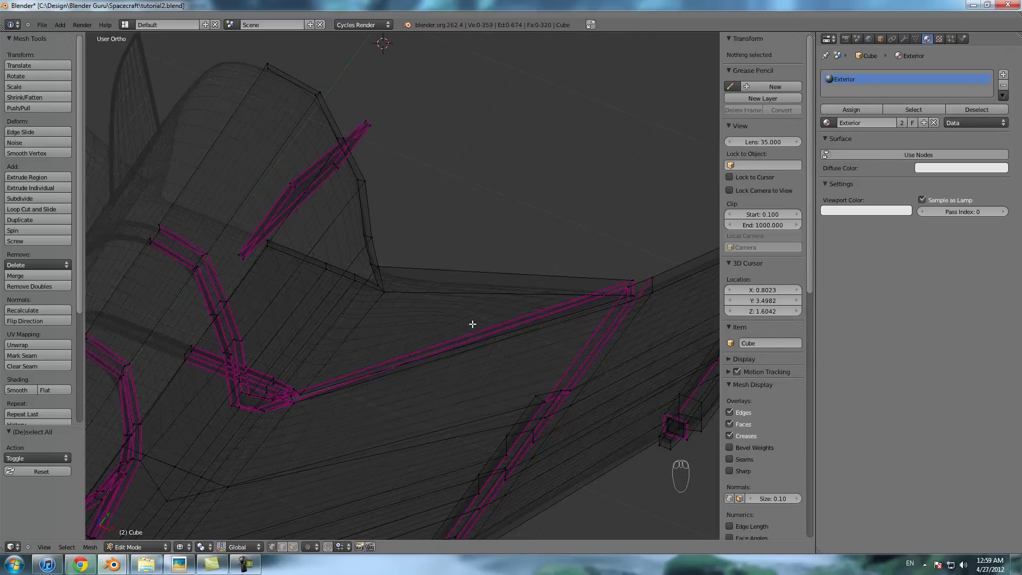
# - Add a loop cut across the diagonal groove in the rear wing and slide it to the outer end by the wing bend
pyautogui.press('Tab')
pyautogui.press('Tab')
pyautogui.hotkey('ctrl', 'r')
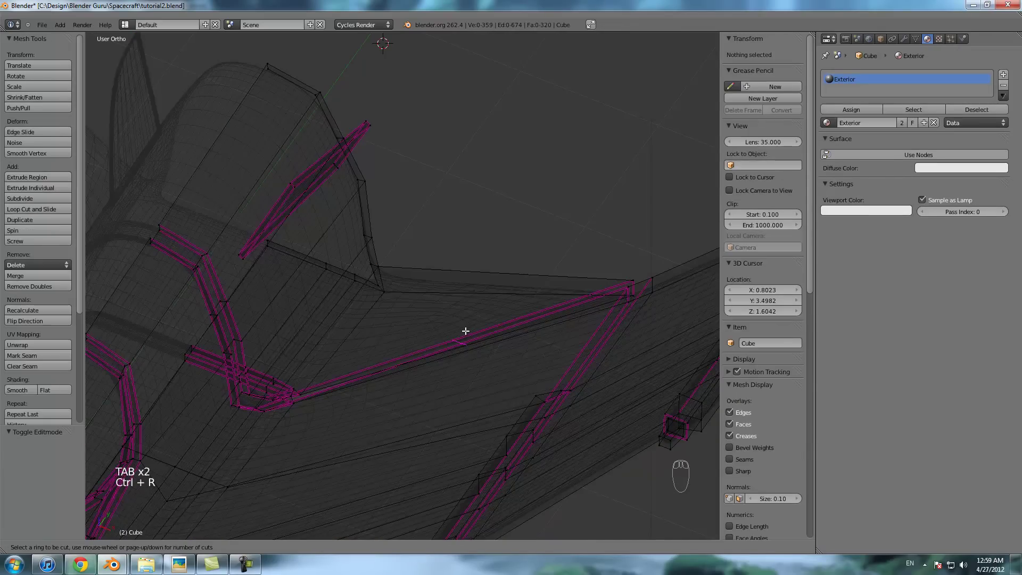
pyautogui.click(466, 331)
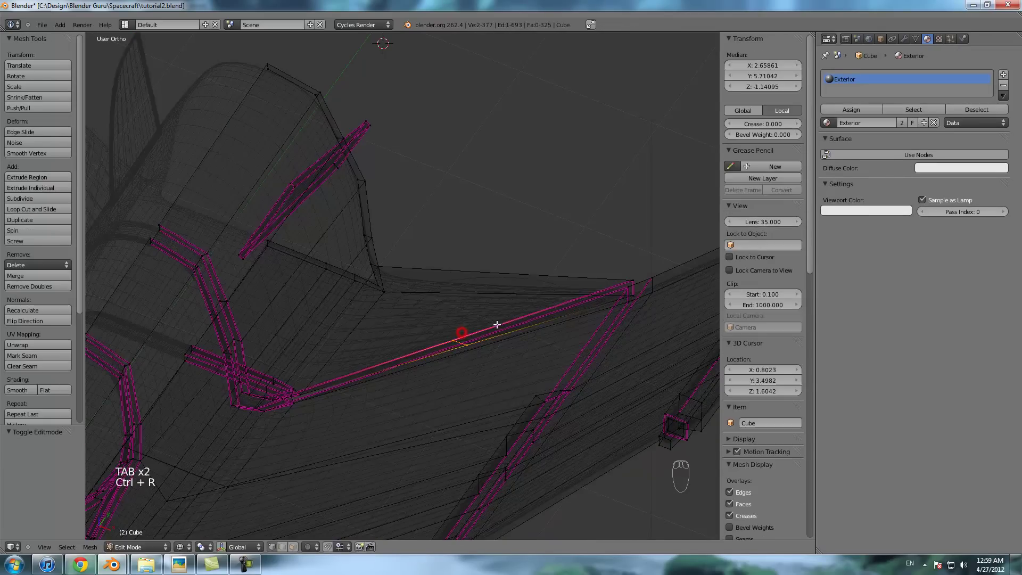
pyautogui.click(628, 304)
# - Add two loop cuts around the wing's rear triangular section, one close to the fuselage and one about midway along it
pyautogui.hotkey('ctrl', 'r')
pyautogui.click(506, 284)
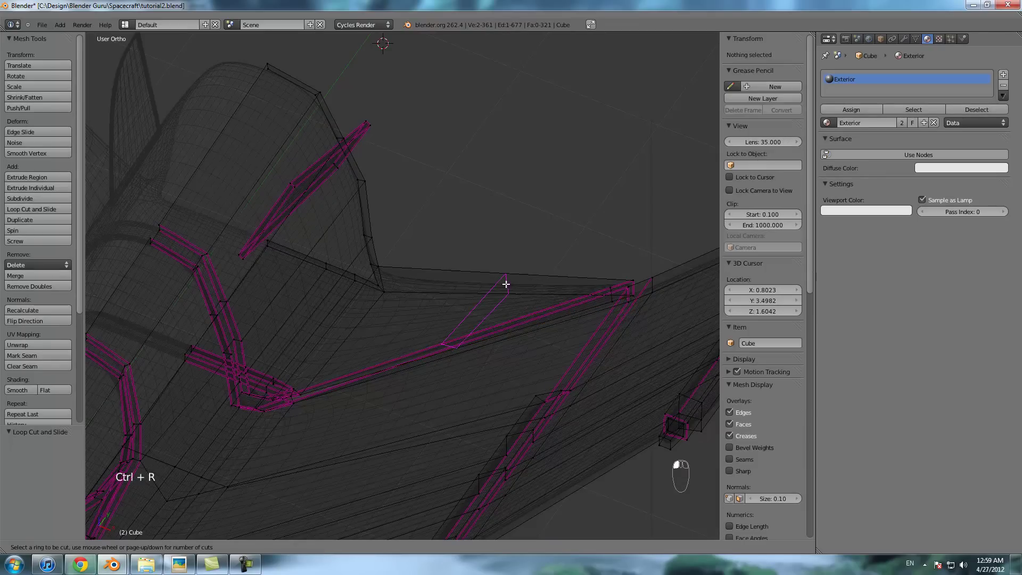
pyautogui.click(357, 304)
pyautogui.press('KP_7')
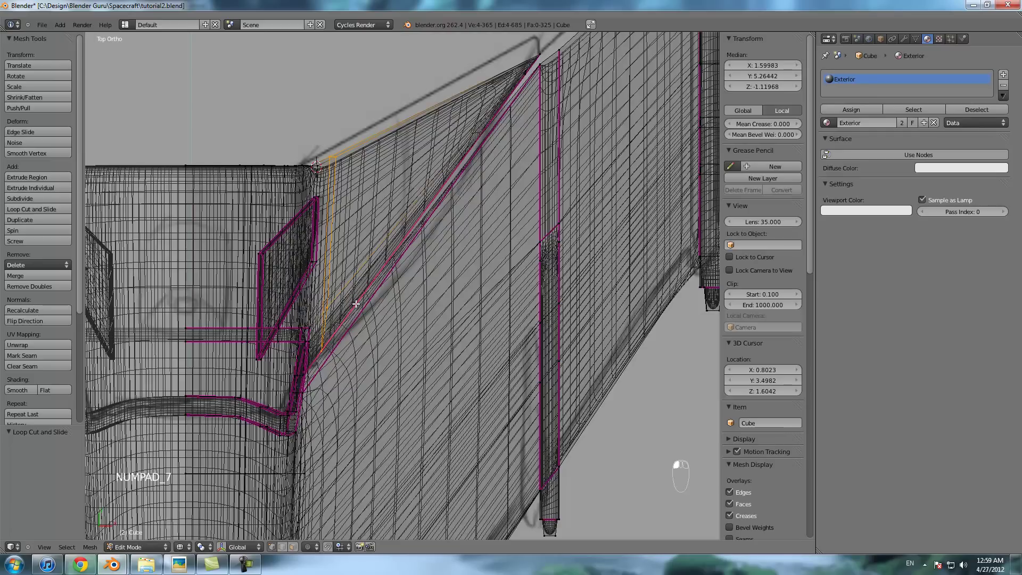
pyautogui.hotkey('ctrl', 'r')
pyautogui.click(426, 106)
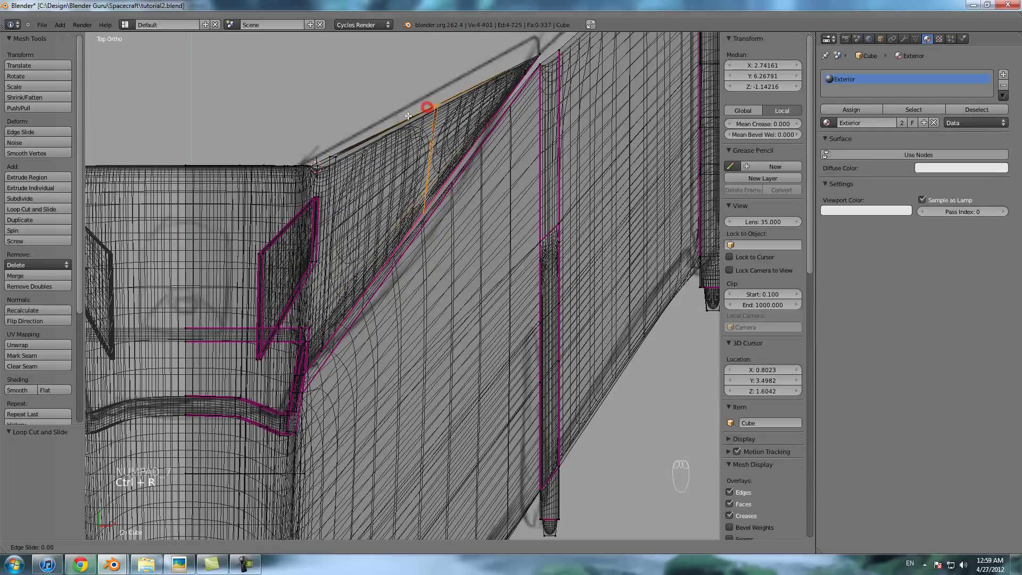
pyautogui.click(376, 127)
# - Extrude the top face between the two loop cuts on the rear triangular wing section upward by about 0.2
pyautogui.scroll(3, 384, 144)
pyautogui.press('z')
pyautogui.moveTo(474, 349); pyautogui.dragTo(445, 277, button='middle')
pyautogui.scroll(-2, 446, 277)
pyautogui.rightClick(287, 383)
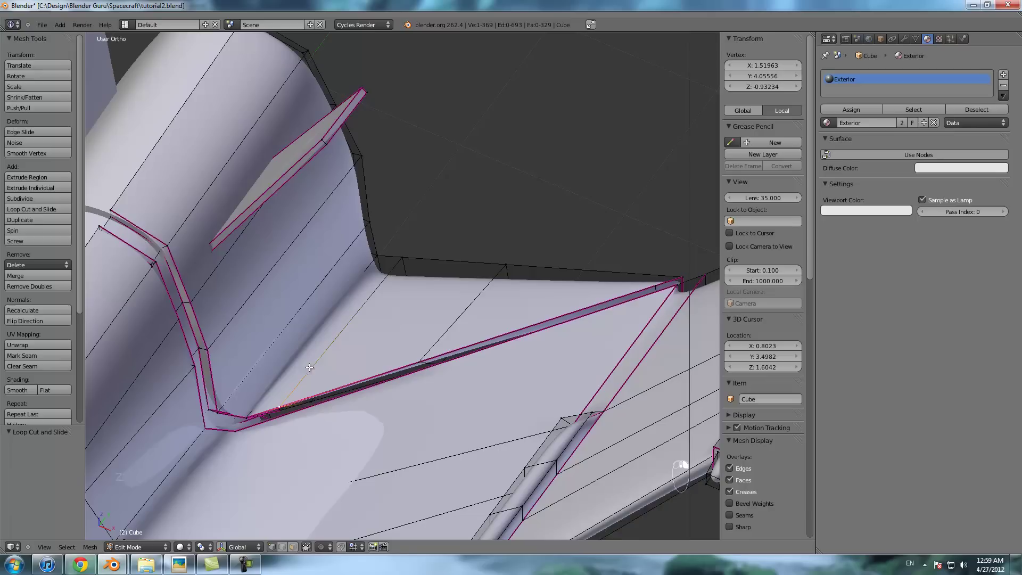
pyautogui.keyDown('shift'); pyautogui.rightClick(403, 258); pyautogui.keyUp('shift')
pyautogui.keyDown('shift'); pyautogui.rightClick(417, 359); pyautogui.keyUp('shift')
pyautogui.moveTo(420, 354); pyautogui.dragTo(454, 310, button='middle')
pyautogui.press('e')
pyautogui.middleClick(456, 292)
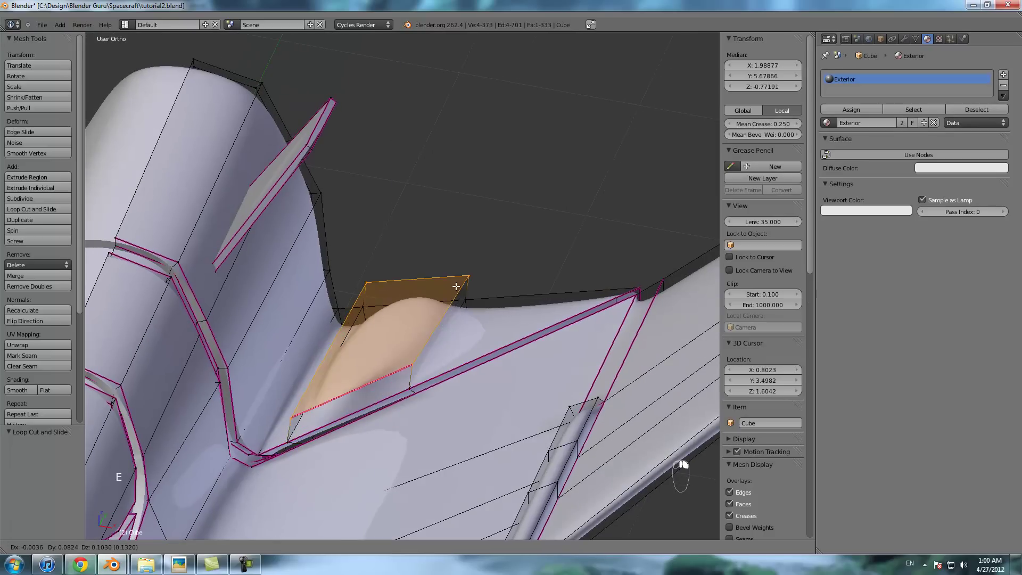
pyautogui.click(458, 280)
# - Raise the extruded face about 0.306 along Z towards the engine outline in the front sketch and set its crease to 0
pyautogui.press('KP_1')
pyautogui.press('g')
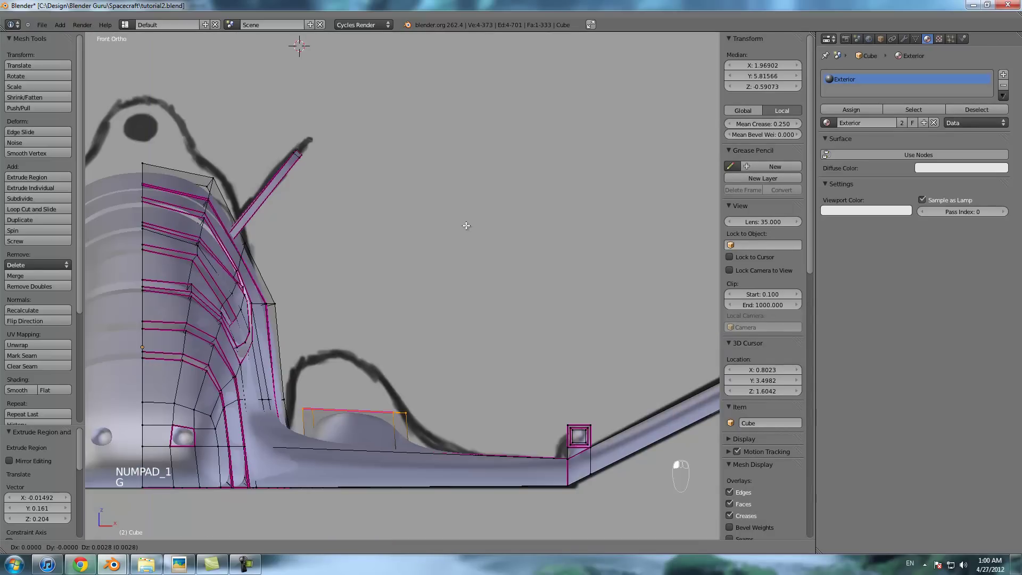
pyautogui.middleClick(463, 216)
pyautogui.click(462, 251)
pyautogui.moveTo(462, 250); pyautogui.dragTo(308, 347, button='middle')
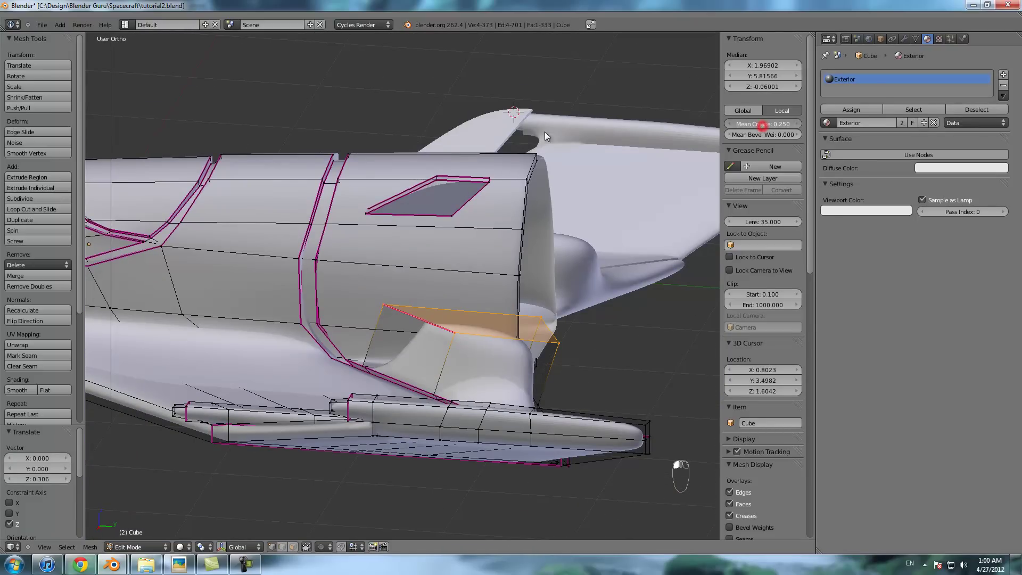
# - Lower the front edge of the engine housing's top face by about 0.203 along Z to slope it forward
pyautogui.moveTo(298, 256); pyautogui.dragTo(362, 271, button='middle')
pyautogui.rightClick(377, 304)
pyautogui.keyDown('shift'); pyautogui.rightClick(454, 327); pyautogui.keyUp('shift')
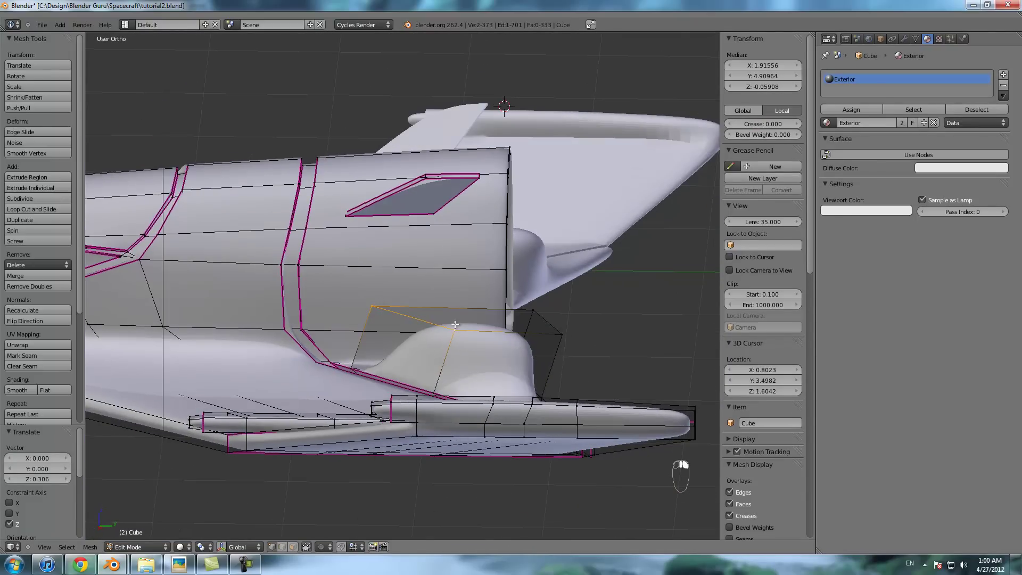
pyautogui.press('g')
pyautogui.middleClick(457, 342)
pyautogui.click(457, 349)
# - Crease the open rear edges of the fuselage, engine housing and wing to sharpen the back rim
pyautogui.moveTo(457, 348); pyautogui.dragTo(509, 359, button='middle')
pyautogui.rightClick(509, 360)
pyautogui.keyDown('shift'); pyautogui.rightClick(502, 412); pyautogui.keyUp('shift')
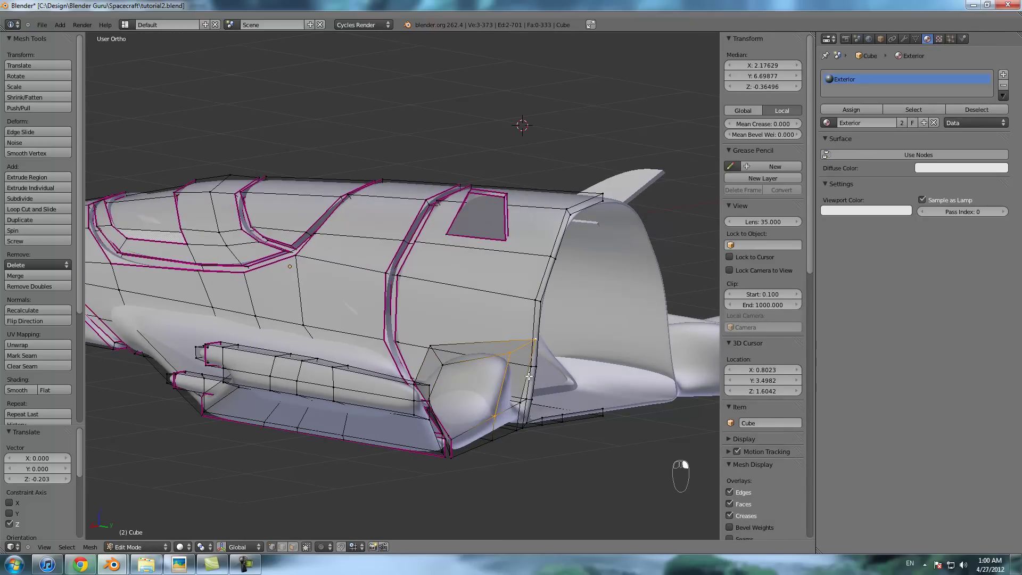
pyautogui.moveTo(516, 404); pyautogui.dragTo(491, 408, button='middle')
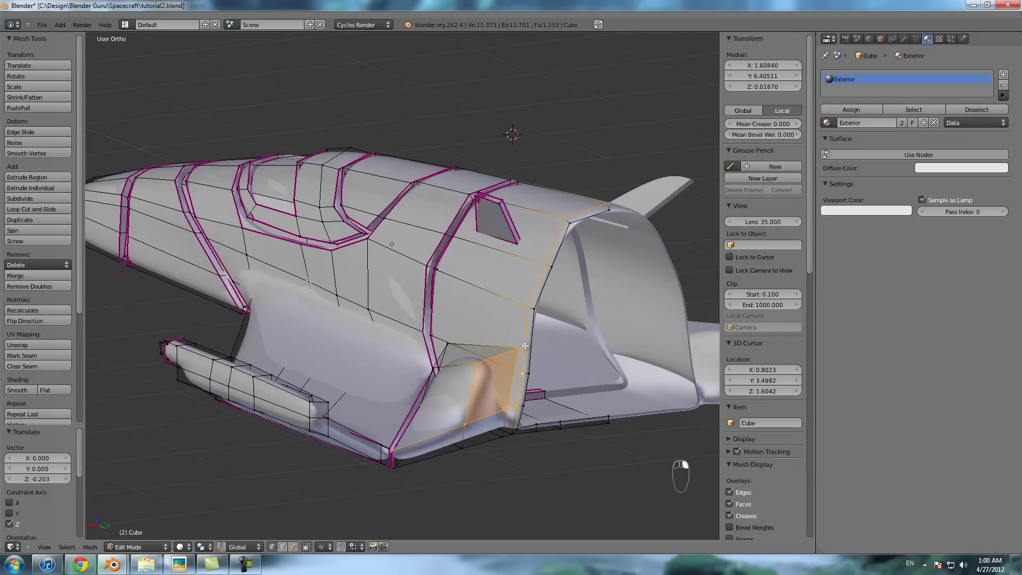
pyautogui.click(617, 261)
pyautogui.press('Tab')
pyautogui.moveTo(612, 255); pyautogui.dragTo(403, 338, button='middle')
# - Adjust the crease of the lower front edge where the engine housing meets the diagonal groove
pyautogui.press('Tab')
pyautogui.press('z')
pyautogui.rightClick(402, 346)
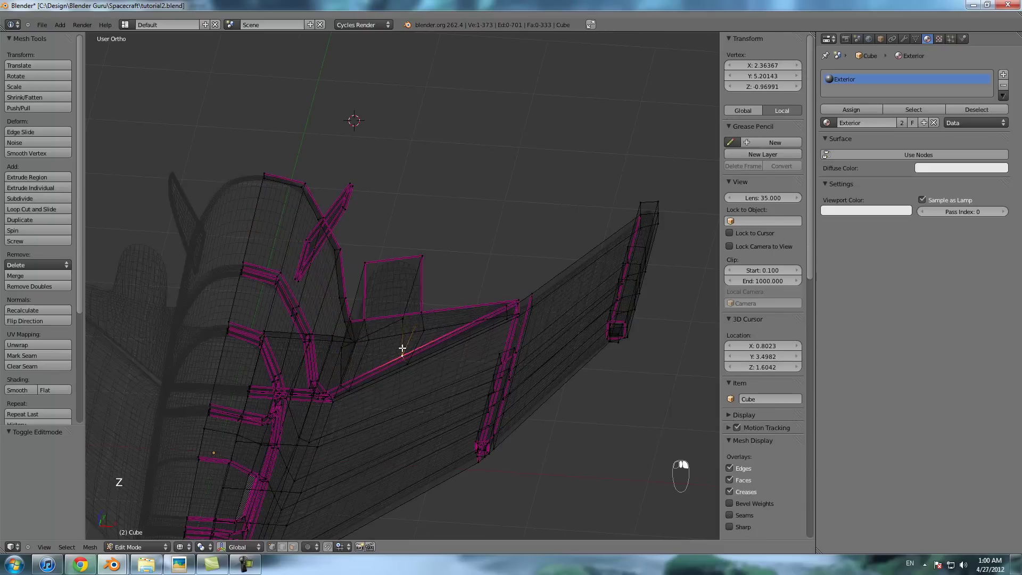
pyautogui.rightClick(347, 375)
pyautogui.click(771, 122)
pyautogui.press('Tab')
pyautogui.press('z')
pyautogui.moveTo(500, 281)
pyautogui.mouseDown(button='middle')
pyautogui.moveTo(522, 251)
pyautogui.moveTo(545, 250)
pyautogui.moveTo(500, 268)
pyautogui.mouseUp(button='middle')
pyautogui.scroll(1, 492, 276)
# - Scale the engine housing's top face along X and reposition it to refine the housing's shape
pyautogui.press('Tab')
pyautogui.rightClick(412, 340)
pyautogui.keyDown('shift'); pyautogui.rightClick(441, 277); pyautogui.keyUp('shift')
pyautogui.keyDown('shift'); pyautogui.rightClick(374, 276); pyautogui.keyUp('shift')
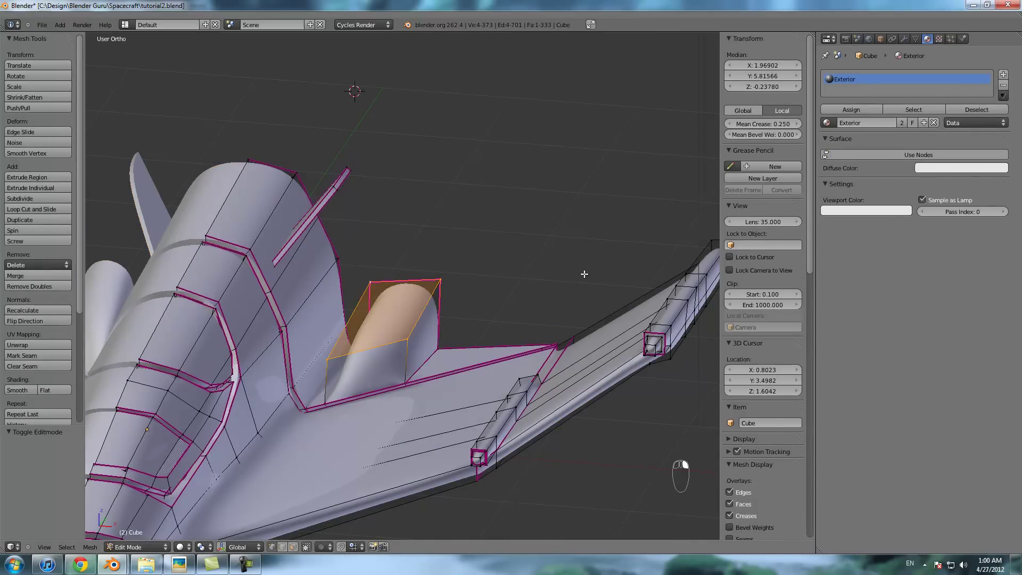
pyautogui.press('s')
pyautogui.press('x')
pyautogui.click(536, 285)
pyautogui.moveTo(536, 285); pyautogui.dragTo(456, 298, button='middle')
pyautogui.press('g')
pyautogui.click(514, 288)
# - Examine the smoothed engine housing, the wing and the nose of the spacecraft from several angles
pyautogui.press('Tab')
pyautogui.scroll(-1, 513, 288)
pyautogui.scroll(-2, 527, 289)
pyautogui.scroll(5, 408, 324)
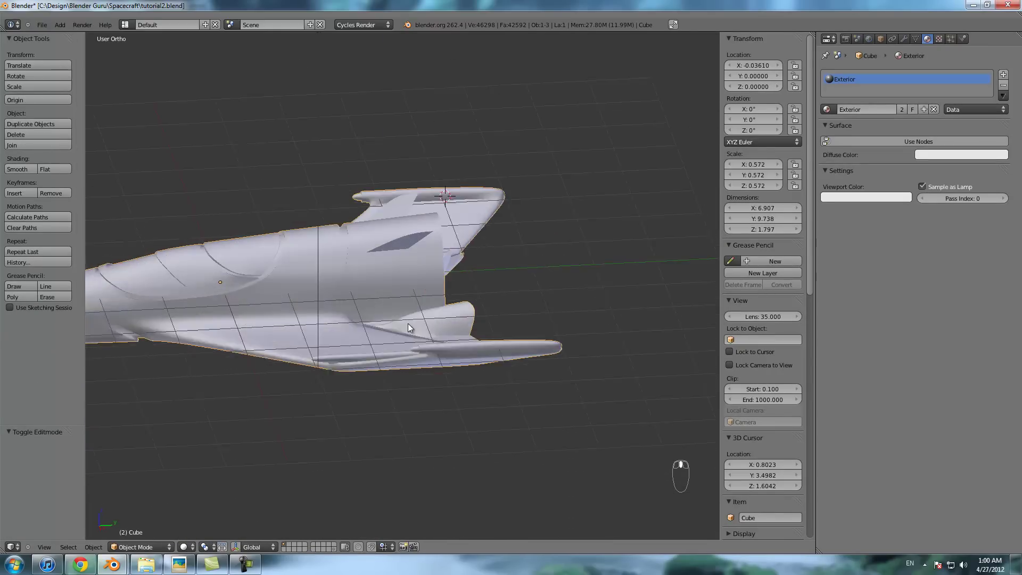
pyautogui.press('Tab')
pyautogui.press('Tab')
pyautogui.scroll(-6, 404, 351)
pyautogui.moveTo(363, 331); pyautogui.dragTo(487, 312, button='middle')
pyautogui.scroll(2, 452, 328)
pyautogui.scroll(4, 509, 322)
pyautogui.scroll(2, 509, 322)
pyautogui.press('Tab')
pyautogui.scroll(-2, 493, 351)
pyautogui.keyDown('shift'); pyautogui.moveTo(493, 352); pyautogui.dragTo(482, 254, button='middle'); pyautogui.keyUp('shift')
pyautogui.scroll(4, 474, 217)
pyautogui.press('Tab')
pyautogui.scroll(-3, 459, 227)
pyautogui.scroll(-3, 376, 237)
pyautogui.keyDown('shift'); pyautogui.moveTo(417, 254); pyautogui.dragTo(526, 270, button='middle'); pyautogui.keyUp('shift')
pyautogui.scroll(3, 512, 291)
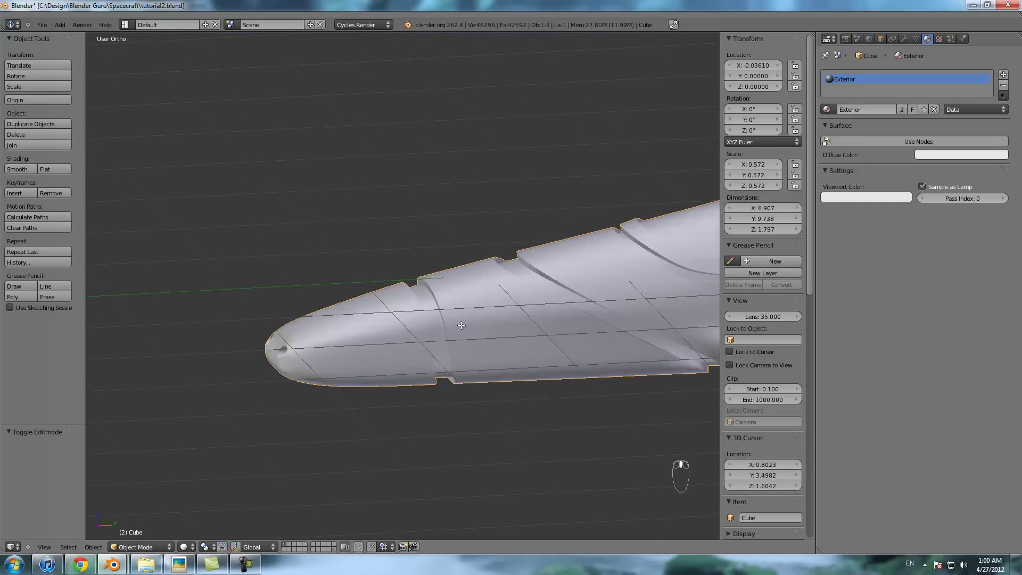
# - Add two loop cuts across the nose section between the two front grooves, enclosing the dark marking in the side sketch
pyautogui.press('Tab')
pyautogui.scroll(-2, 467, 317)
pyautogui.press('KP_3')
pyautogui.press('z')
pyautogui.keyDown('shift'); pyautogui.moveTo(511, 293); pyautogui.dragTo(480, 320, button='middle'); pyautogui.keyUp('shift')
pyautogui.scroll(2, 480, 320)
pyautogui.keyDown('shift'); pyautogui.moveTo(375, 306); pyautogui.dragTo(362, 341, button='middle'); pyautogui.keyUp('shift')
pyautogui.hotkey('ctrl', 'r')
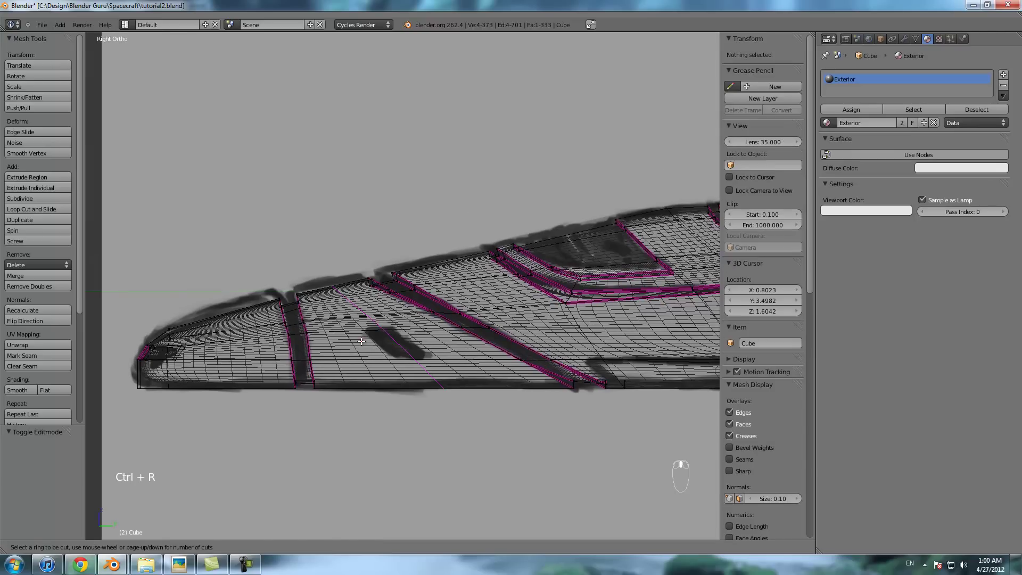
pyautogui.click(362, 341)
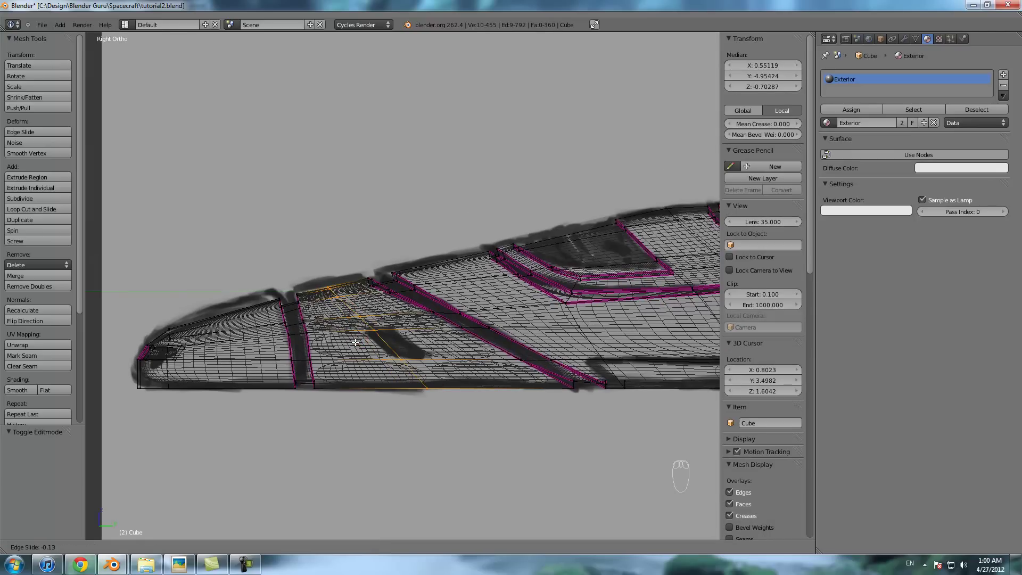
pyautogui.click(413, 334)
pyautogui.hotkey('ctrl', 'r')
pyautogui.click(410, 333)
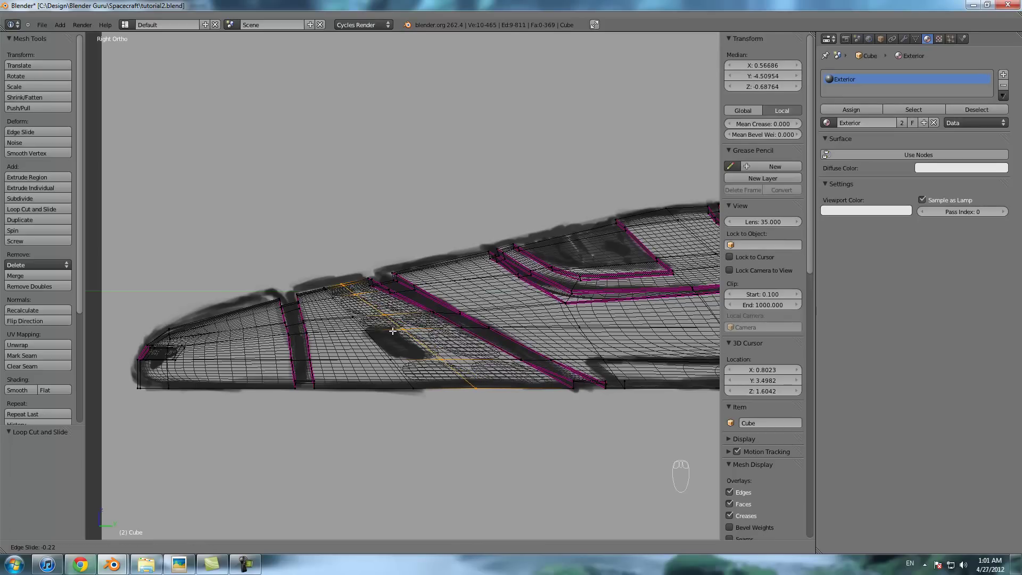
pyautogui.click(387, 331)
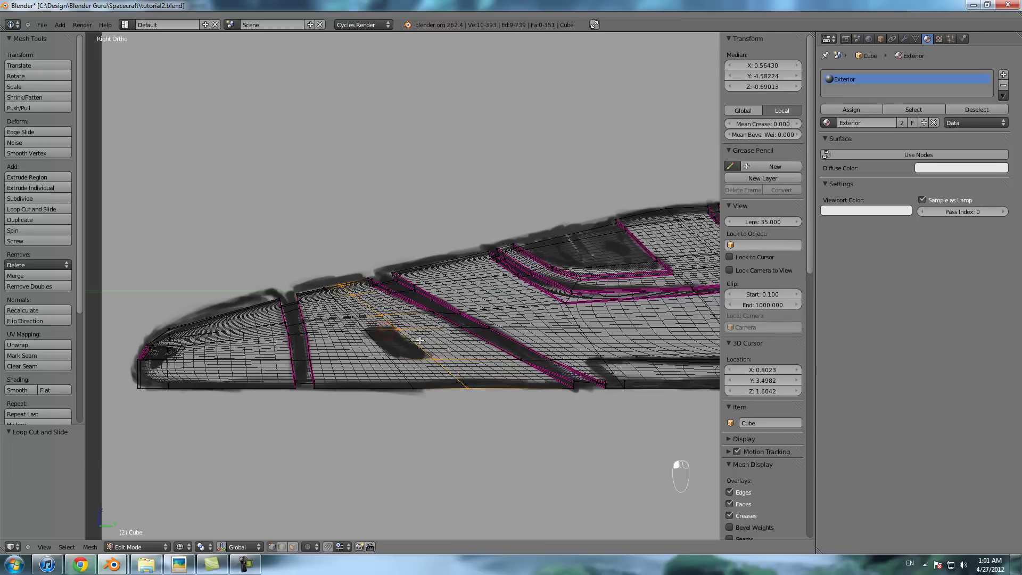
# - Extrude the nose face over the sketched dark marking about 0.036 into the hull
pyautogui.scroll(3, 418, 339)
pyautogui.rightClick(334, 370)
pyautogui.keyDown('shift'); pyautogui.rightClick(394, 362); pyautogui.keyUp('shift')
pyautogui.keyDown('shift'); pyautogui.rightClick(458, 413); pyautogui.keyUp('shift')
pyautogui.keyDown('shift'); pyautogui.rightClick(370, 418); pyautogui.keyUp('shift')
pyautogui.moveTo(437, 400); pyautogui.dragTo(518, 390, button='middle')
pyautogui.press('e')
pyautogui.click(511, 392)
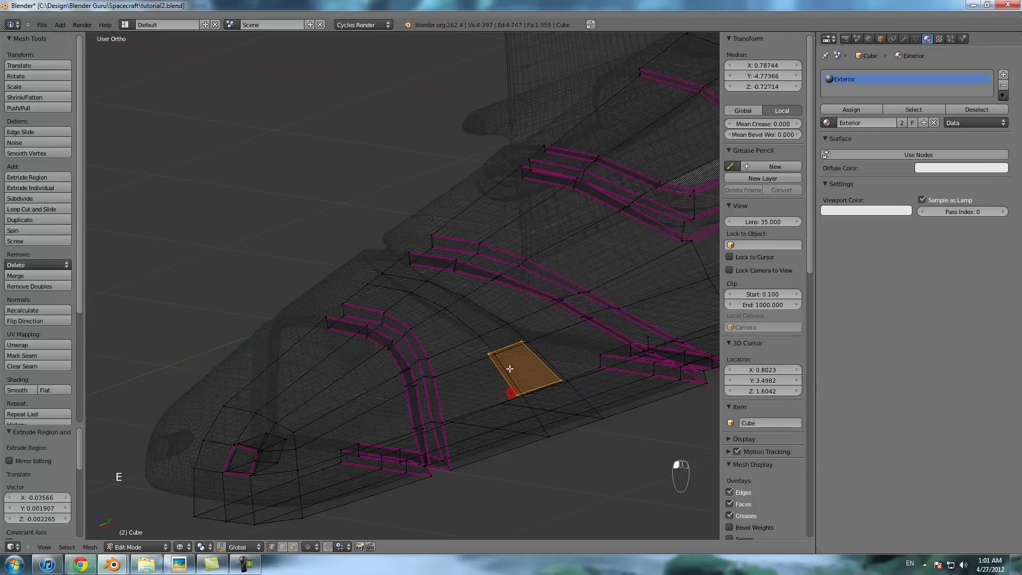
# - Select all edges of the new nose recess and set their mean crease to 1
pyautogui.moveTo(488, 348); pyautogui.dragTo(510, 397)
pyautogui.press('b')
pyautogui.press('b')
pyautogui.press('b')
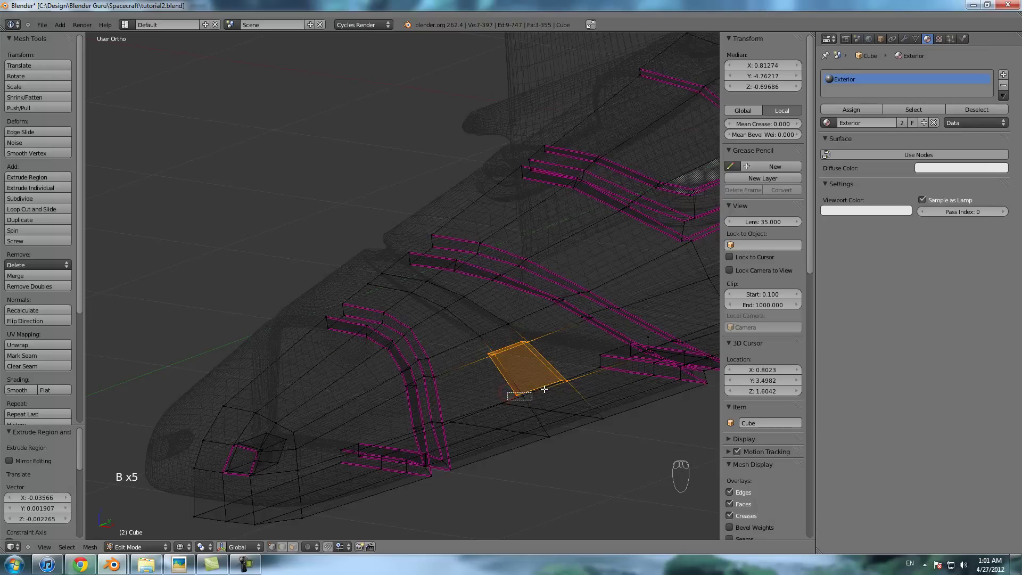
pyautogui.click(759, 124)
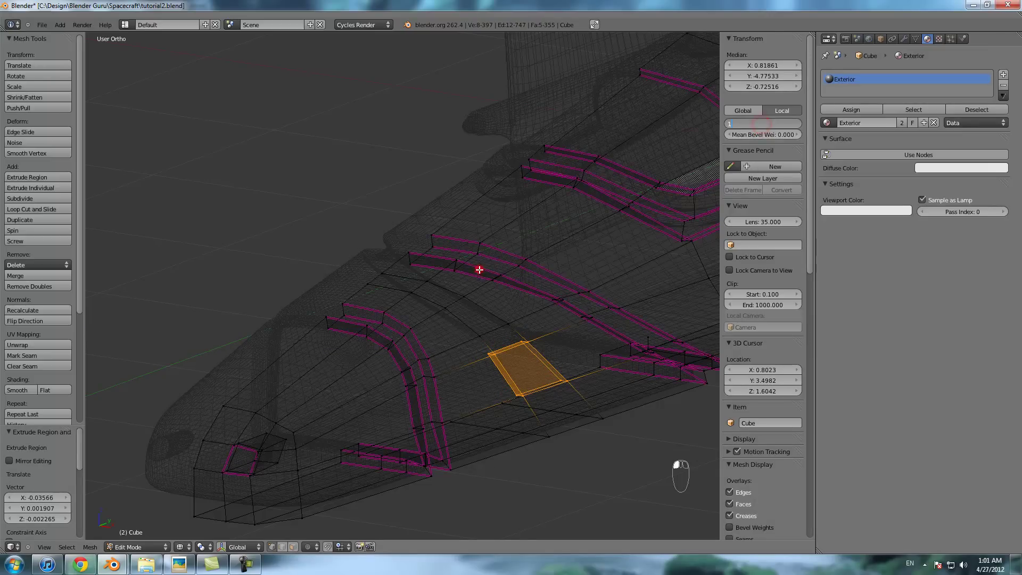
pyautogui.click(479, 270)
pyautogui.press('Tab')
pyautogui.press('z')
pyautogui.scroll(-5, 512, 307)
pyautogui.moveTo(513, 308); pyautogui.dragTo(462, 315, button='middle')
# - Flatten the upper edge of the nose recess by scaling its vertices to 0 along Z in the side view
pyautogui.press('KP_3')
pyautogui.press('Tab')
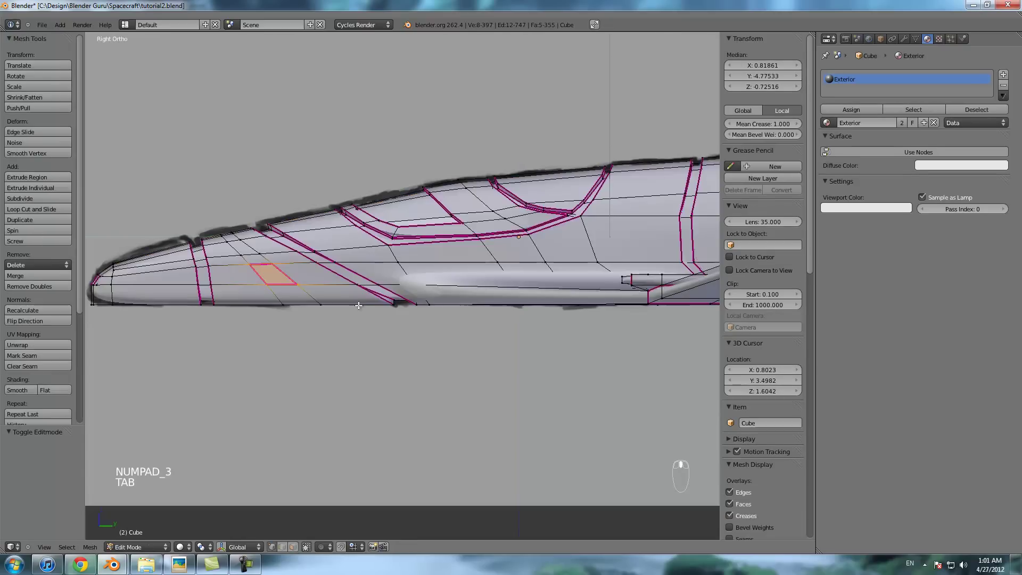
pyautogui.scroll(5, 358, 306)
pyautogui.press('z')
pyautogui.press('a')
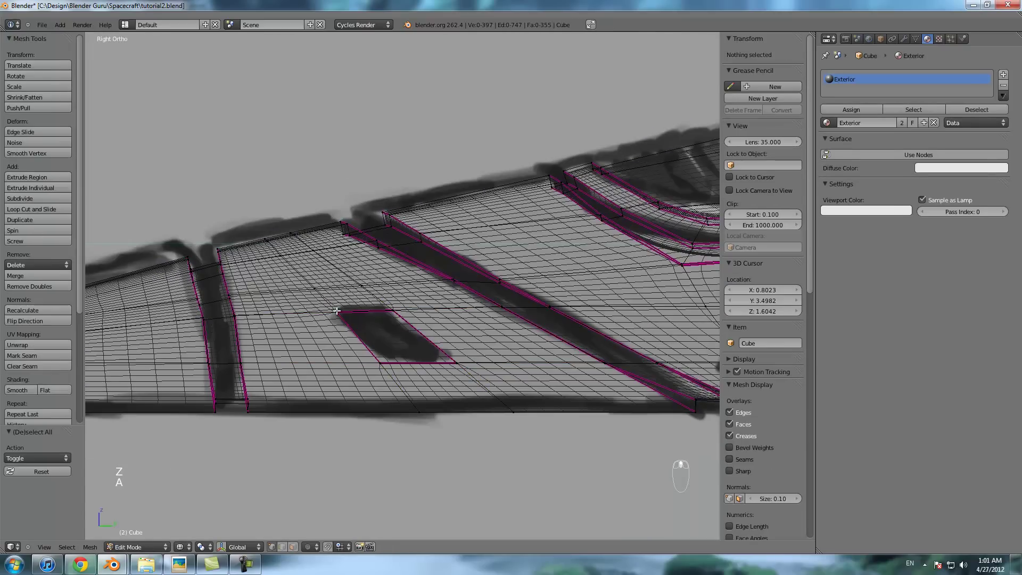
pyautogui.moveTo(436, 319); pyautogui.dragTo(436, 320)
pyautogui.press('s')
pyautogui.press('z')
pyautogui.press('0')
pyautogui.press('Return')
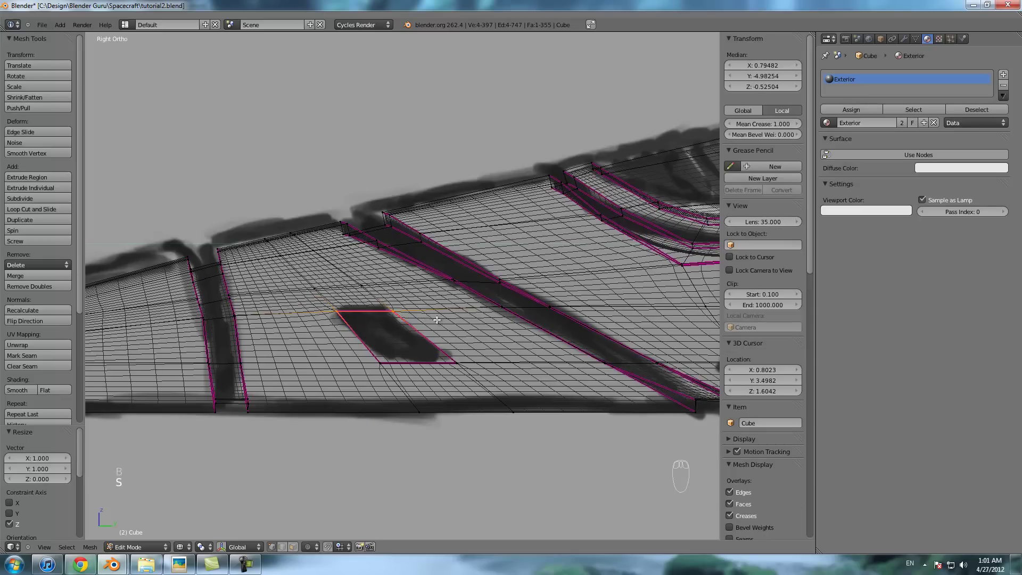
# - Flatten the lower edge of the nose recess along Z in the same way
pyautogui.press('a')
pyautogui.press('b')
pyautogui.moveTo(456, 386); pyautogui.dragTo(458, 387)
pyautogui.press('b')
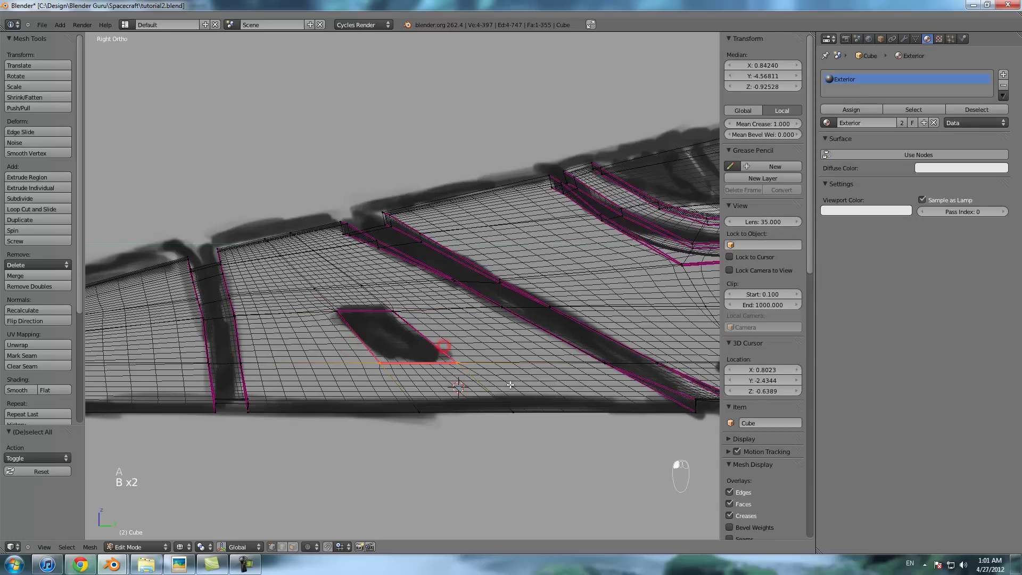
pyautogui.press('s')
pyautogui.press('z')
pyautogui.press('Return')
pyautogui.press('Tab')
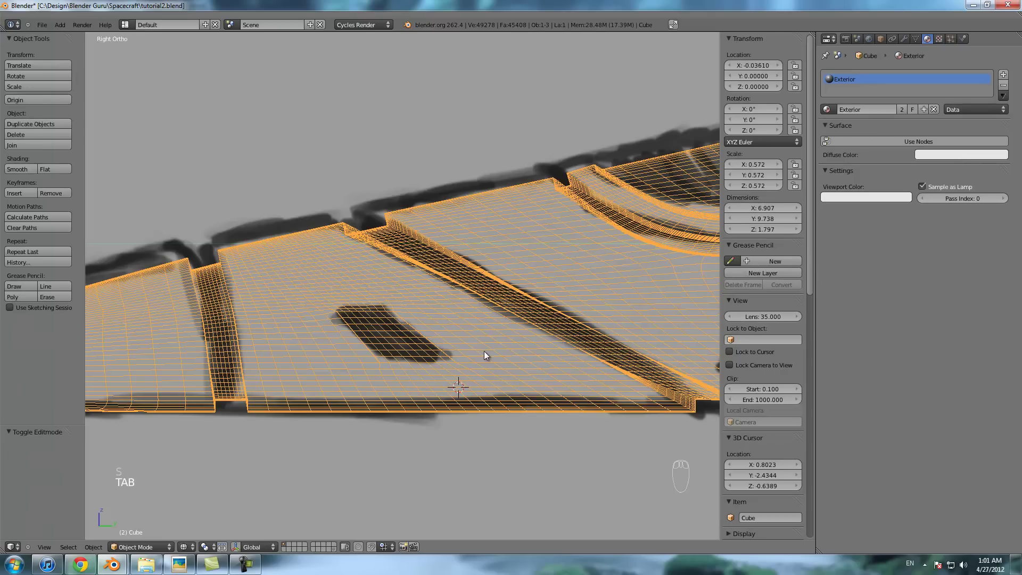
# - Examine the nose recess and the surrounding hull surface in the shaded view
pyautogui.scroll(-2, 484, 351)
pyautogui.press('Tab')
pyautogui.press('z')
pyautogui.moveTo(484, 350); pyautogui.dragTo(542, 370, button='middle')
pyautogui.press('Tab')
pyautogui.scroll(-3, 273, 417)
pyautogui.moveTo(274, 417); pyautogui.dragTo(420, 319, button='middle')
pyautogui.scroll(3, 320, 332)
pyautogui.press('Tab')
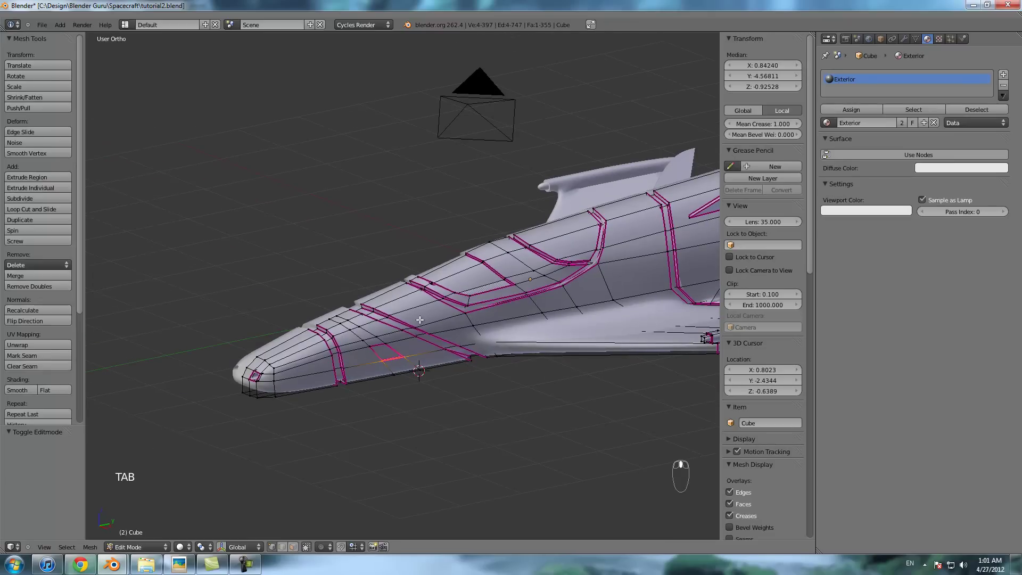
pyautogui.rightClick(341, 323)
pyautogui.keyDown('ctrl'); pyautogui.rightClick(338, 320); pyautogui.keyUp('ctrl')
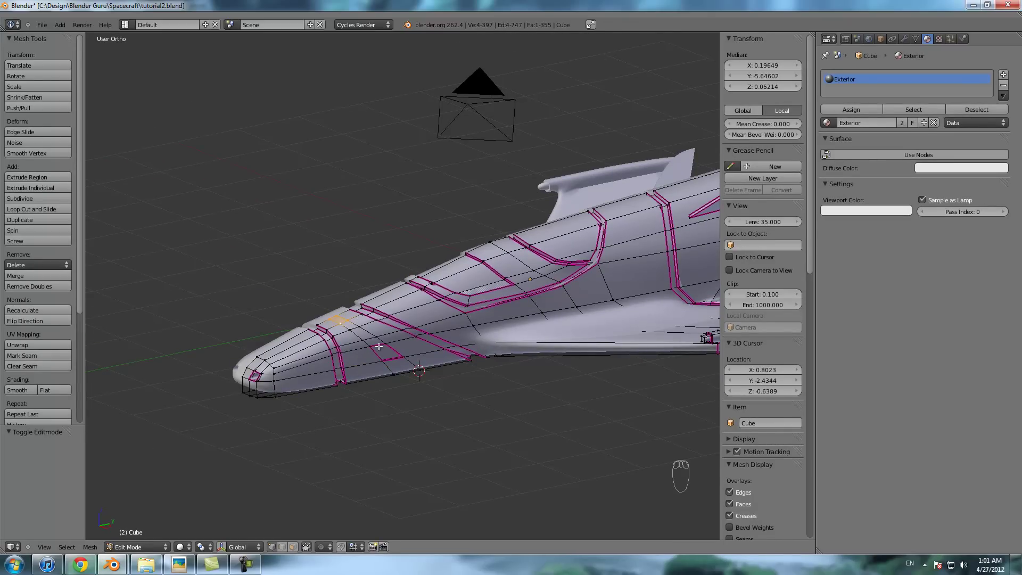
pyautogui.press('Tab')
pyautogui.moveTo(444, 296); pyautogui.dragTo(511, 250, button='middle')
pyautogui.press('Tab')
# - Examine the rear top edge of the fuselage against the front sketch and from several angles
pyautogui.rightClick(523, 234)
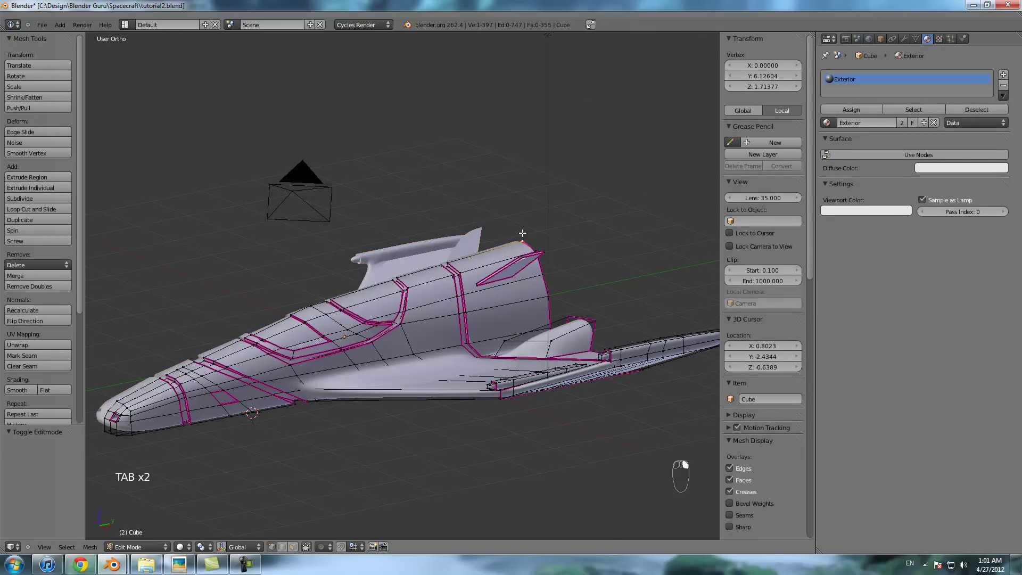
pyautogui.press('KP_1')
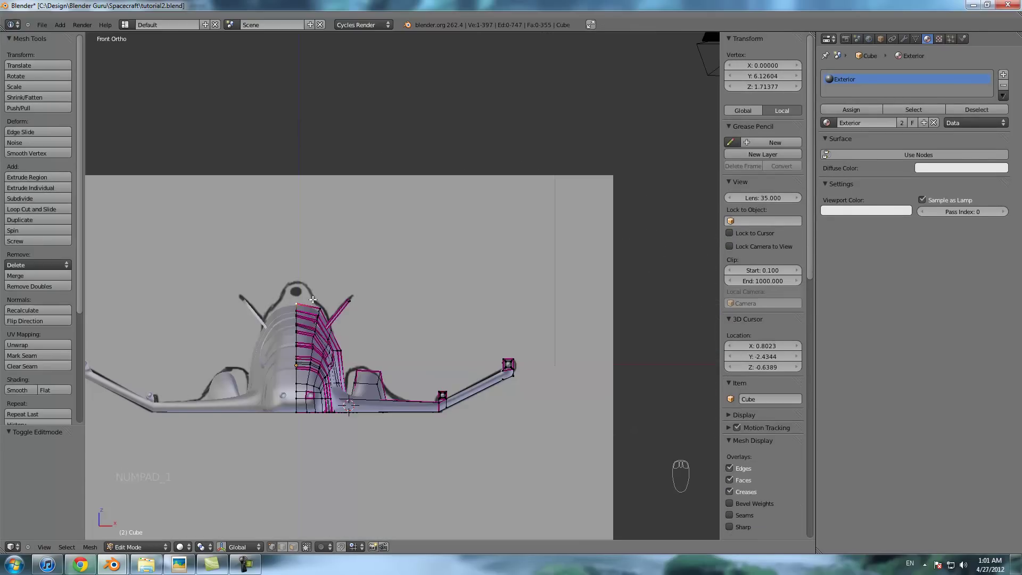
pyautogui.moveTo(392, 305); pyautogui.dragTo(377, 299, button='middle')
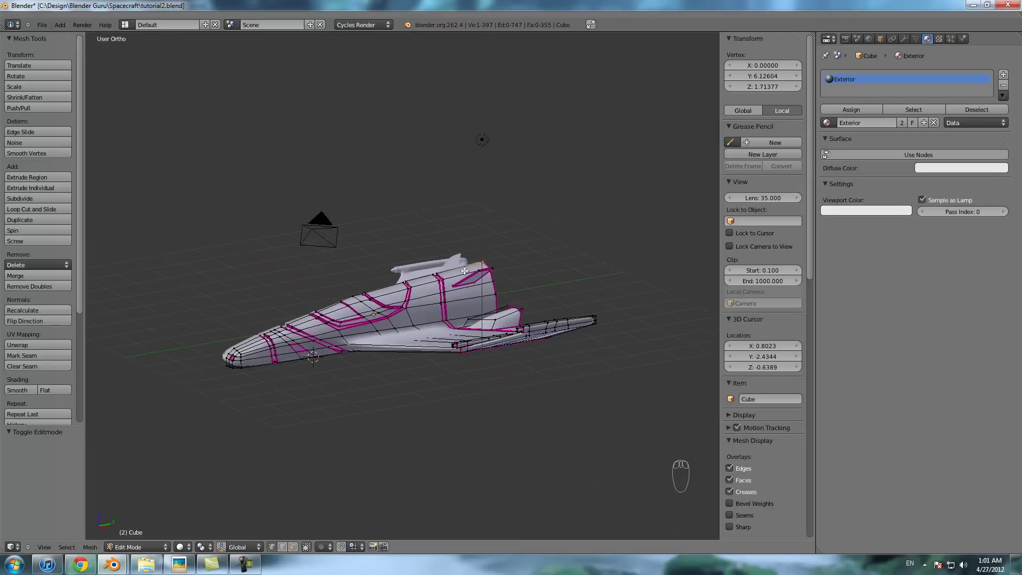
pyautogui.press('Tab')
pyautogui.scroll(-3, 487, 274)
pyautogui.moveTo(472, 272); pyautogui.dragTo(502, 288, button='middle')
pyautogui.scroll(6, 503, 288)
pyautogui.keyDown('shift'); pyautogui.moveTo(401, 256); pyautogui.dragTo(442, 337, button='middle'); pyautogui.keyUp('shift')
pyautogui.press('Tab')
pyautogui.scroll(2, 436, 345)
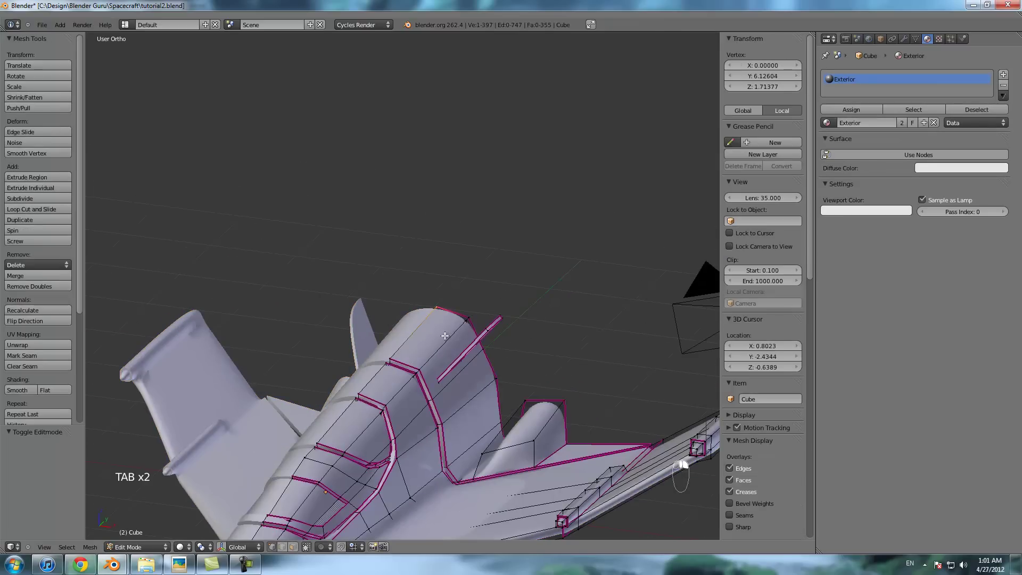
pyautogui.rightClick(439, 303)
pyautogui.press('Tab')
pyautogui.scroll(-3, 458, 313)
pyautogui.moveTo(554, 353); pyautogui.dragTo(515, 375, button='middle')
pyautogui.press('Tab')
pyautogui.scroll(2, 416, 378)
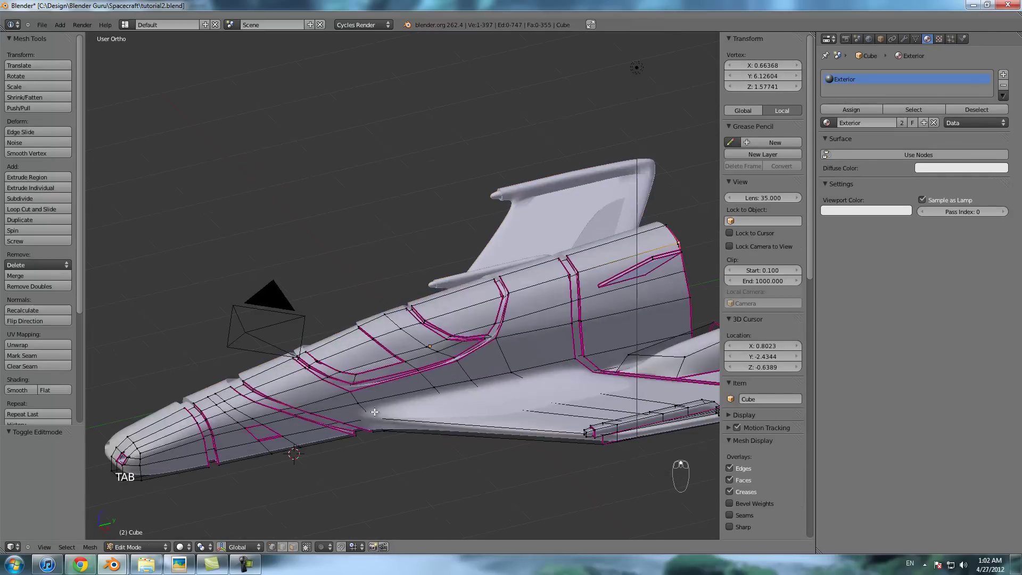
# - Set the mean crease to 1 on the edges running along the joint between the fuselage side and the wing
pyautogui.press('z')
pyautogui.rightClick(373, 417)
pyautogui.keyDown('alt'); pyautogui.rightClick(436, 401); pyautogui.keyUp('alt')
pyautogui.keyDown('alt'); pyautogui.rightClick(440, 403); pyautogui.keyUp('alt')
pyautogui.press('z')
pyautogui.moveTo(767, 125); pyautogui.dragTo(516, 288)
pyautogui.press('z')
pyautogui.keyDown('shift'); pyautogui.rightClick(383, 430); pyautogui.keyUp('shift')
pyautogui.moveTo(773, 123); pyautogui.dragTo(517, 271)
pyautogui.press('Tab')
# - Add a loop cut across the wing in line with the outer base corner of the engine housing
pyautogui.press('z')
pyautogui.moveTo(511, 276)
pyautogui.mouseDown(button='middle')
pyautogui.moveTo(528, 256)
pyautogui.moveTo(526, 271)
pyautogui.moveTo(547, 278)
pyautogui.moveTo(526, 293)
pyautogui.moveTo(459, 303)
pyautogui.moveTo(371, 362)
pyautogui.mouseUp(button='middle')
pyautogui.keyDown('shift'); pyautogui.moveTo(513, 358); pyautogui.dragTo(375, 325, button='middle'); pyautogui.keyUp('shift')
pyautogui.scroll(3, 455, 316)
pyautogui.press('Tab')
pyautogui.scroll(1, 376, 324)
pyautogui.scroll(2, 337, 286)
pyautogui.press('z')
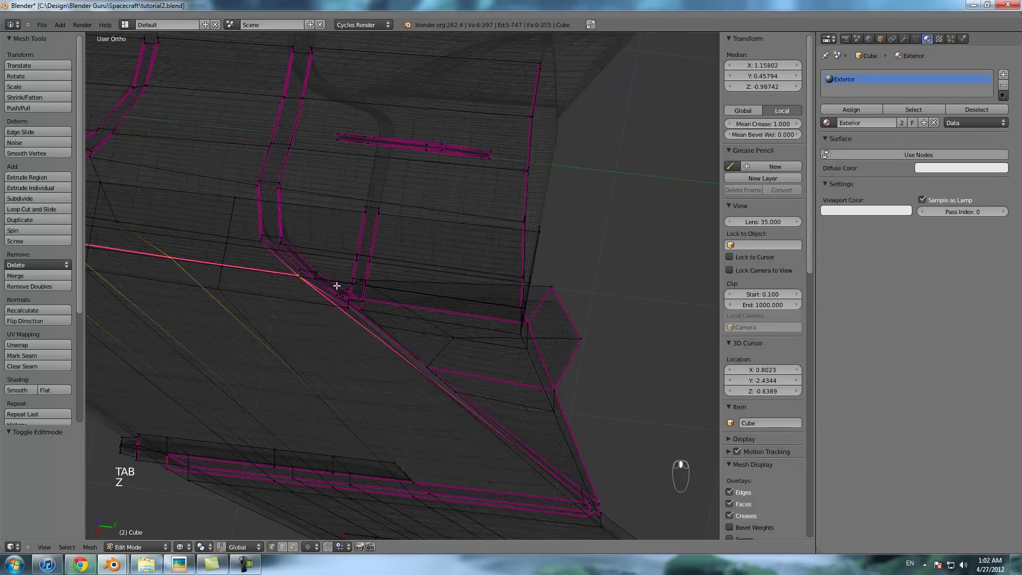
pyautogui.rightClick(348, 304)
pyautogui.keyDown('shift'); pyautogui.rightClick(361, 310); pyautogui.keyUp('shift')
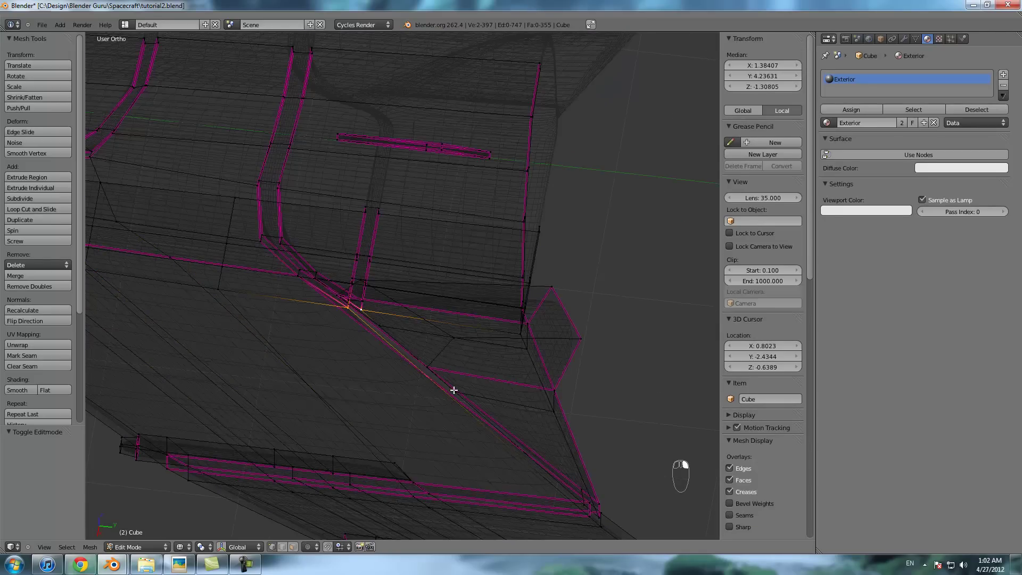
pyautogui.moveTo(473, 392); pyautogui.dragTo(508, 371, button='middle')
pyautogui.moveTo(452, 433)
pyautogui.keyDown('shift'); pyautogui.mouseDown(button='middle')
pyautogui.moveTo(452, 329)
pyautogui.moveTo(486, 336)
pyautogui.moveTo(327, 351)
pyautogui.moveTo(376, 350)
pyautogui.moveTo(411, 278)
pyautogui.moveTo(335, 359)
pyautogui.mouseUp(button='middle'); pyautogui.keyUp('shift')
pyautogui.hotkey('ctrl', 'r')
pyautogui.click(326, 350)
pyautogui.click(299, 351)
pyautogui.press('z')
pyautogui.scroll(5, 223, 220)
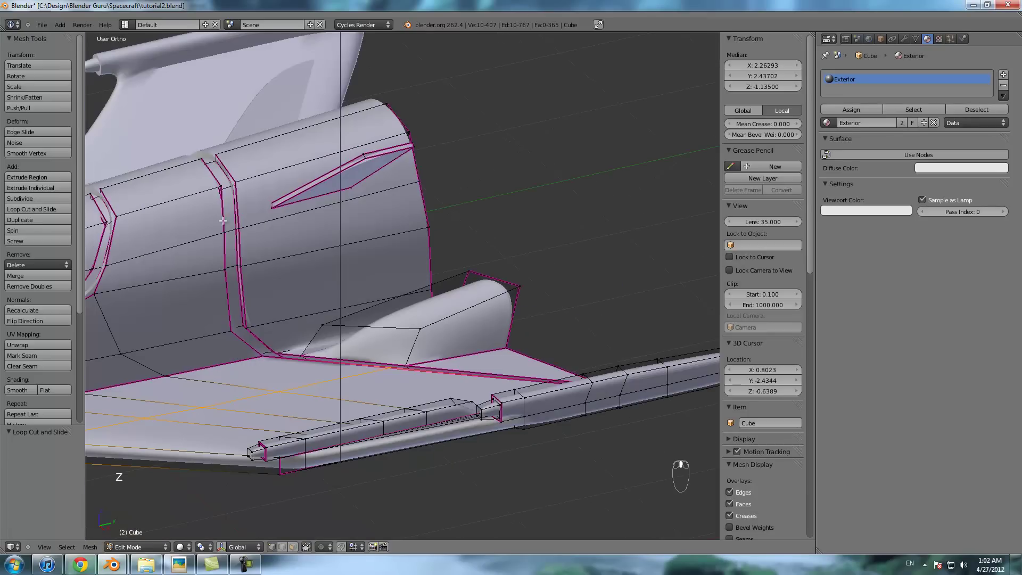
# - Add a second loop cut across the wing, slid in line with the inner base corner of the engine housing
pyautogui.moveTo(270, 357)
pyautogui.mouseDown(button='middle')
pyautogui.moveTo(255, 365)
pyautogui.moveTo(344, 310)
pyautogui.moveTo(372, 320)
pyautogui.moveTo(362, 329)
pyautogui.moveTo(343, 320)
pyautogui.moveTo(353, 320)
pyautogui.moveTo(372, 360)
pyautogui.moveTo(482, 358)
pyautogui.moveTo(463, 365)
pyautogui.moveTo(478, 353)
pyautogui.mouseUp(button='middle')
pyautogui.press('z')
pyautogui.rightClick(247, 356)
pyautogui.scroll(2, 384, 341)
pyautogui.keyDown('shift'); pyautogui.rightClick(372, 360); pyautogui.keyUp('shift')
pyautogui.moveTo(367, 413); pyautogui.dragTo(343, 416, button='middle')
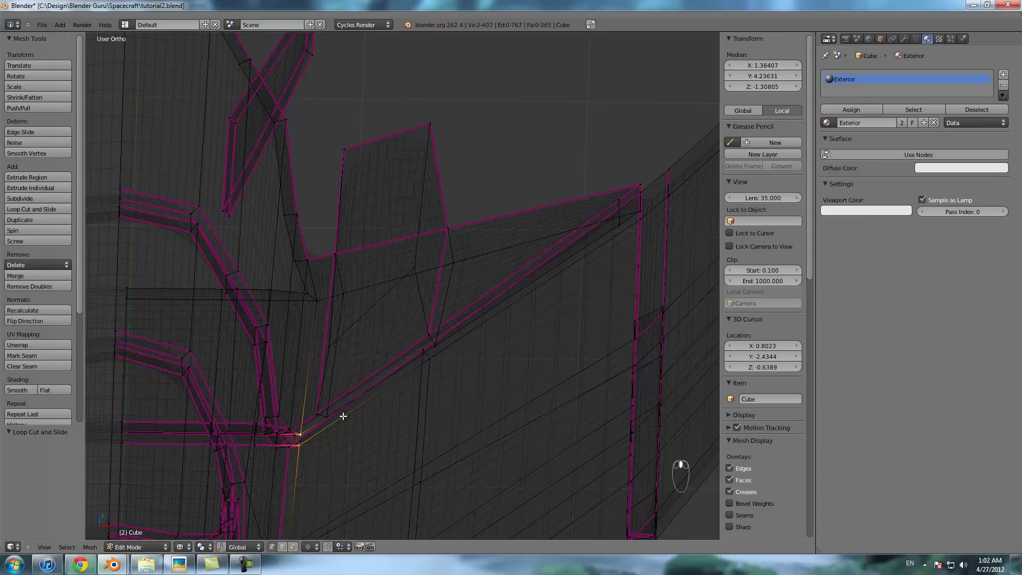
pyautogui.hotkey('ctrl', 'r')
pyautogui.click(331, 423)
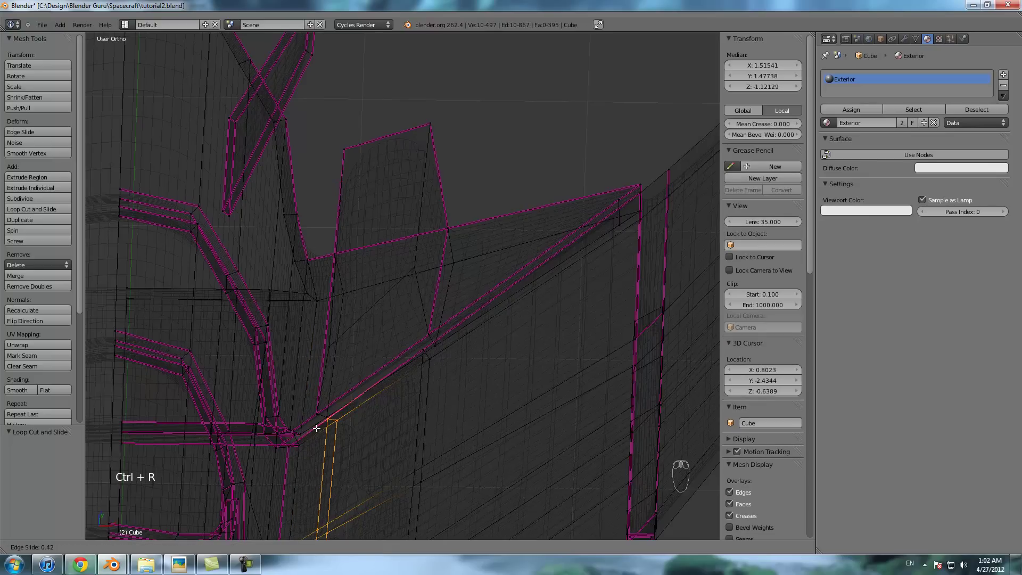
pyautogui.click(303, 432)
# - Fill the narrow gap between the wing and the engine housing panel with faces, from the fuselage groove to the first cut
pyautogui.rightClick(335, 429)
pyautogui.keyDown('shift'); pyautogui.rightClick(335, 418); pyautogui.keyUp('shift')
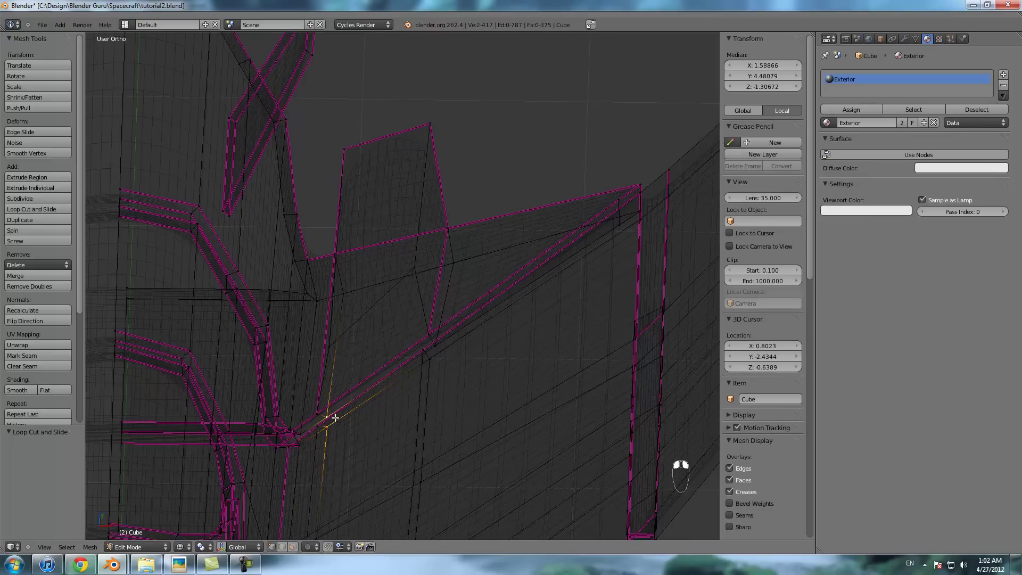
pyautogui.keyDown('ctrl'); pyautogui.rightClick(427, 360); pyautogui.keyUp('ctrl')
pyautogui.press('f')
pyautogui.rightClick(333, 430)
pyautogui.keyDown('shift'); pyautogui.rightClick(332, 417); pyautogui.keyUp('shift')
pyautogui.keyDown('shift'); pyautogui.rightClick(304, 433); pyautogui.keyUp('shift')
pyautogui.keyDown('shift'); pyautogui.rightClick(301, 447); pyautogui.keyUp('shift')
pyautogui.press('f')
# - Fill the remaining long strip from the housing's outer corner to the wing's rear corner with a face
pyautogui.rightClick(332, 430)
pyautogui.rightClick(437, 361)
pyautogui.keyDown('shift'); pyautogui.rightClick(442, 345); pyautogui.keyUp('shift')
pyautogui.keyDown('shift'); pyautogui.rightClick(621, 224); pyautogui.keyUp('shift')
pyautogui.moveTo(625, 212); pyautogui.dragTo(471, 324, button='middle')
pyautogui.keyDown('shift'); pyautogui.rightClick(442, 288); pyautogui.keyUp('shift')
pyautogui.keyDown('shift'); pyautogui.rightClick(444, 287); pyautogui.keyUp('shift')
pyautogui.press('f')
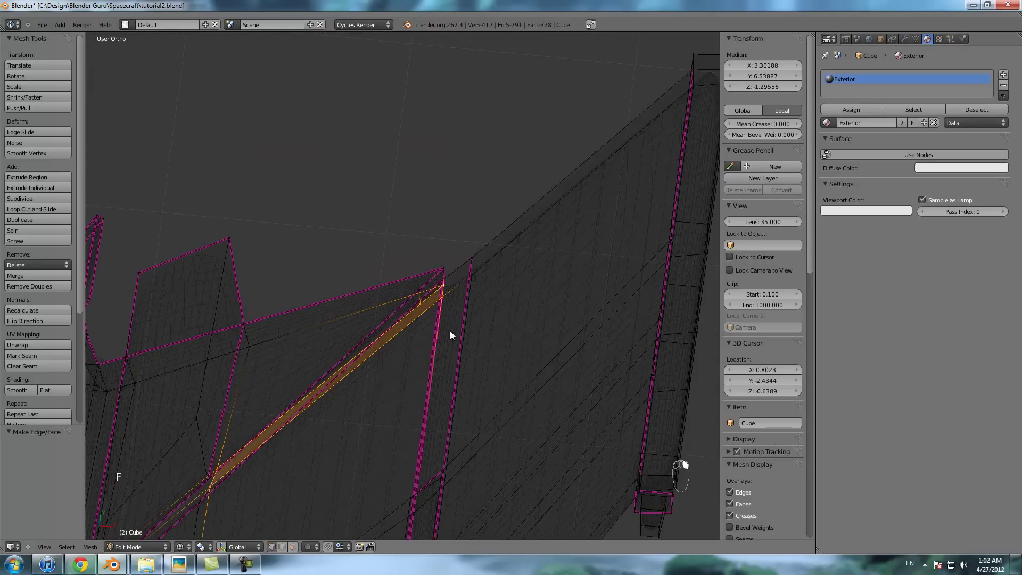
# - Select the vertices at the outer rear corner of the engine housing panel and move them slightly inward and forward in top view
pyautogui.press('Tab')
pyautogui.press('z')
pyautogui.moveTo(433, 367)
pyautogui.mouseDown(button='middle')
pyautogui.moveTo(311, 392)
pyautogui.moveTo(459, 351)
pyautogui.moveTo(438, 297)
pyautogui.moveTo(464, 399)
pyautogui.mouseUp(button='middle')
pyautogui.moveTo(453, 324); pyautogui.dragTo(371, 223, button='middle')
pyautogui.press('Tab')
pyautogui.scroll(2, 371, 223)
pyautogui.rightClick(416, 351)
pyautogui.press('z')
pyautogui.press('b')
pyautogui.press('b')
pyautogui.moveTo(406, 331); pyautogui.dragTo(407, 307)
pyautogui.press('KP_7')
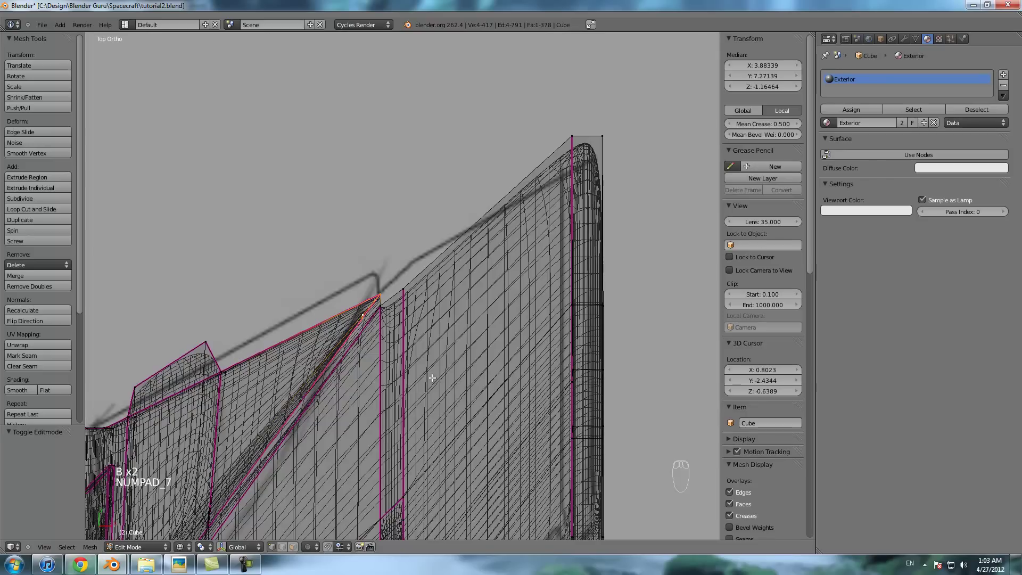
pyautogui.press('g')
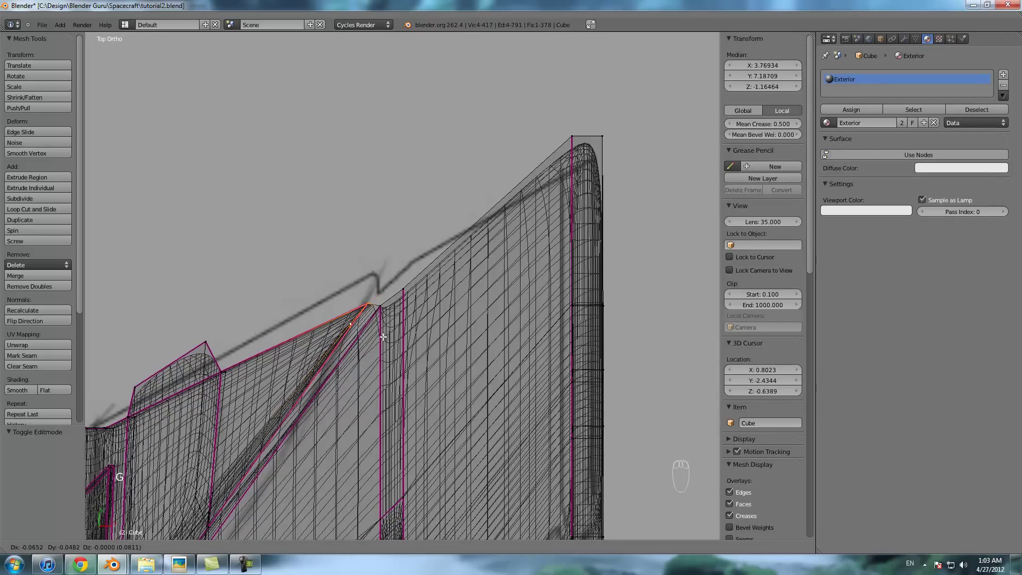
pyautogui.click(378, 336)
# - Check the whole hull in the shaded view and save the file over tutorial2.blend
pyautogui.press('Tab')
pyautogui.scroll(-3, 452, 247)
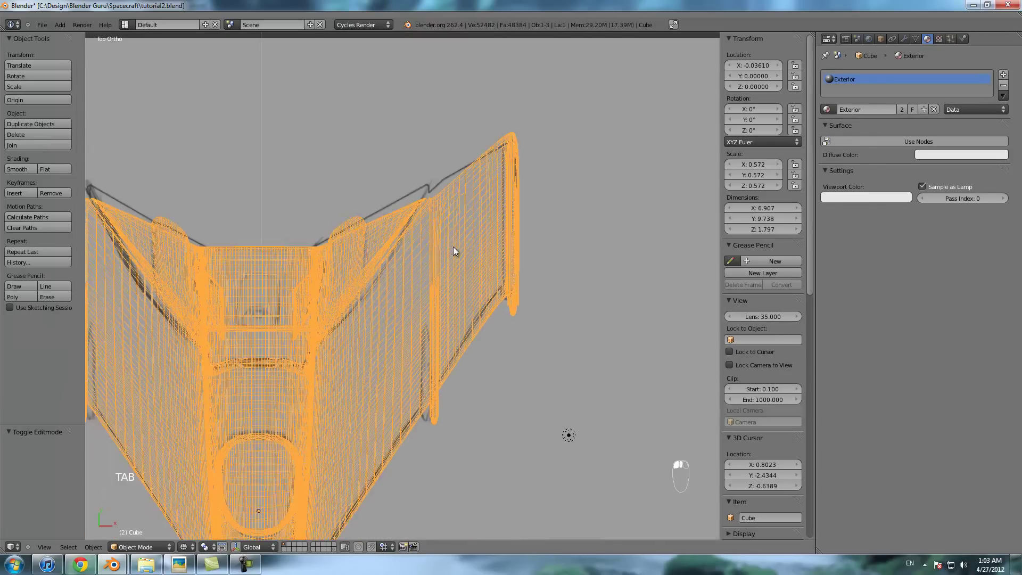
pyautogui.press('z')
pyautogui.moveTo(465, 305)
pyautogui.mouseDown(button='middle')
pyautogui.moveTo(385, 295)
pyautogui.moveTo(412, 315)
pyautogui.moveTo(480, 317)
pyautogui.moveTo(443, 315)
pyautogui.mouseUp(button='middle')
pyautogui.hotkey('ctrl', 's')
pyautogui.click(360, 272)
pyautogui.scroll(6, 480, 318)
pyautogui.scroll(-2, 481, 321)
pyautogui.scroll(-1, 446, 323)
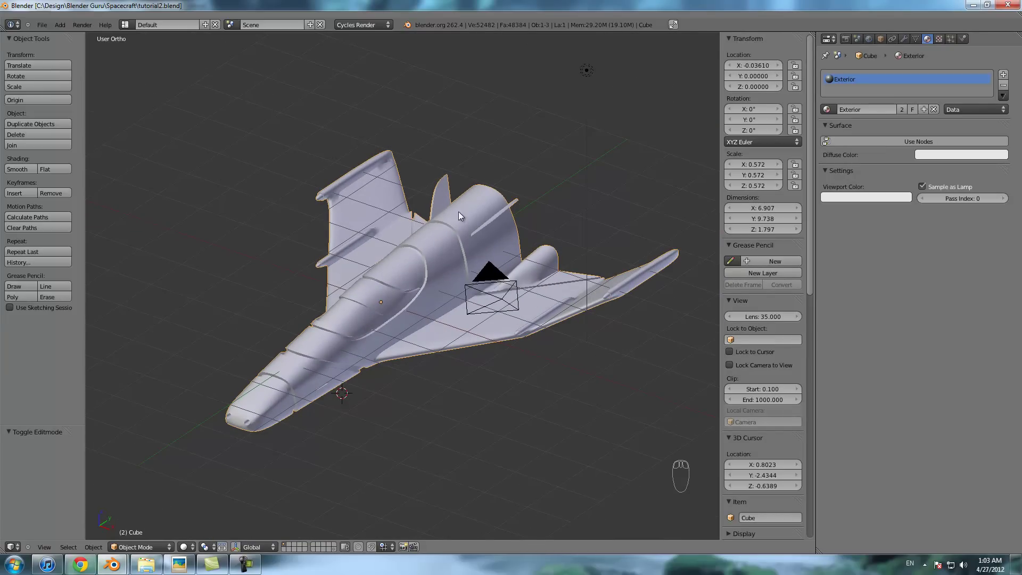
# - Adjust the mean crease of the edge at the rear corner of the wing tip
pyautogui.moveTo(580, 239); pyautogui.dragTo(516, 310, button='middle')
pyautogui.scroll(3, 516, 311)
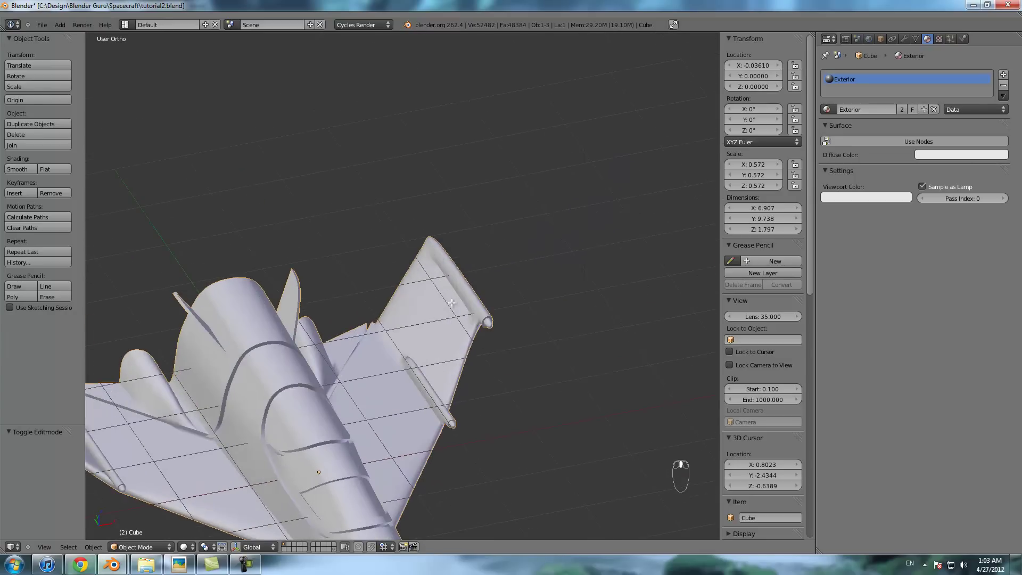
pyautogui.press('Tab')
pyautogui.press('z')
pyautogui.rightClick(434, 220)
pyautogui.click(770, 124)
pyautogui.press('Return')
pyautogui.press('Tab')
pyautogui.press('z')
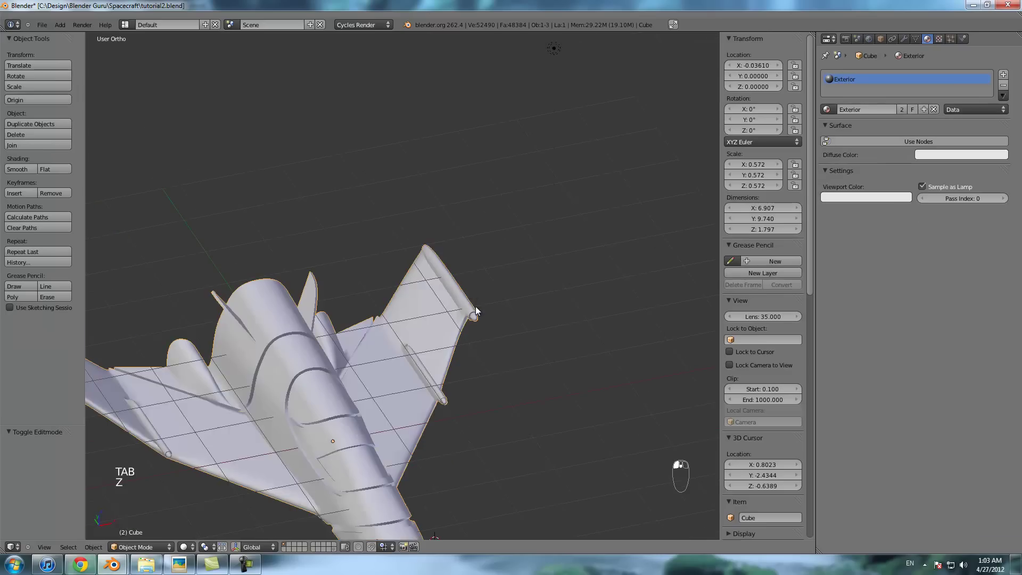
# - Hide the tool shelf to enlarge the viewport and save the file again
pyautogui.moveTo(418, 294); pyautogui.dragTo(452, 297, button='middle')
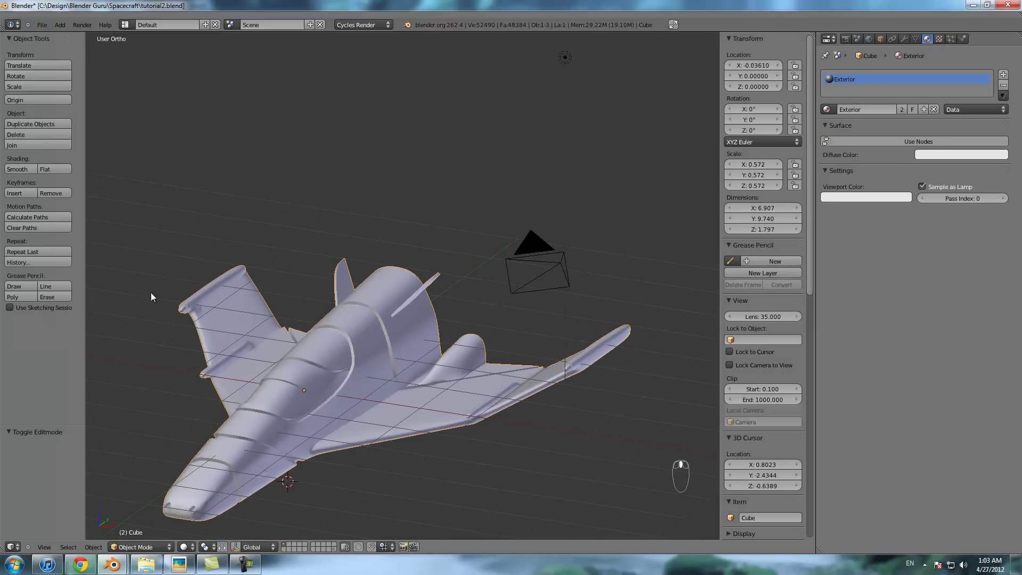
pyautogui.press('t')
pyautogui.scroll(-2, 356, 303)
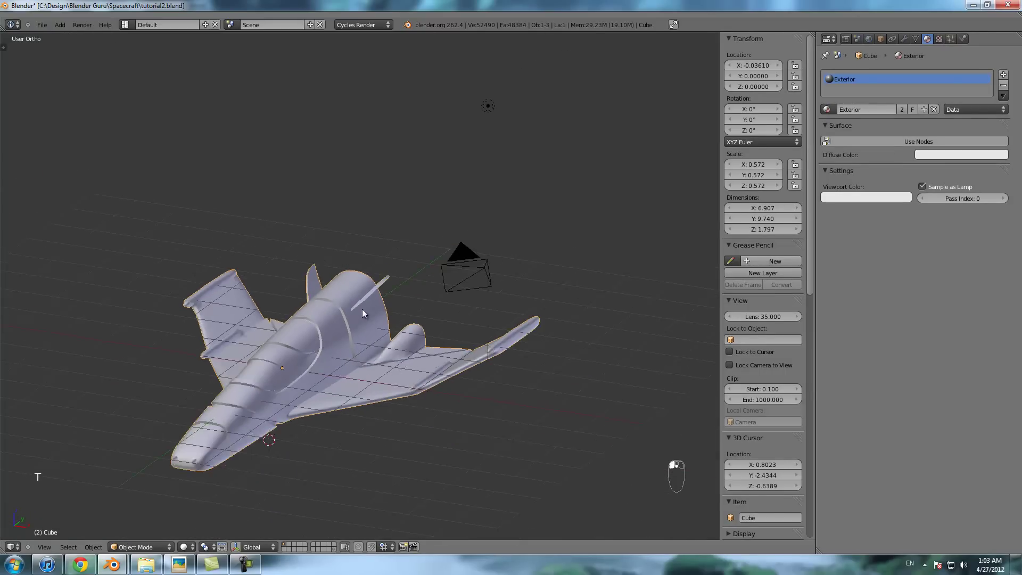
pyautogui.keyDown('shift'); pyautogui.moveTo(362, 309); pyautogui.dragTo(441, 262, button='middle'); pyautogui.keyUp('shift')
pyautogui.hotkey('ctrl', 's')
pyautogui.moveTo(417, 355)
pyautogui.mouseDown(button='middle')
pyautogui.moveTo(385, 360)
pyautogui.moveTo(410, 363)
pyautogui.mouseUp(button='middle')
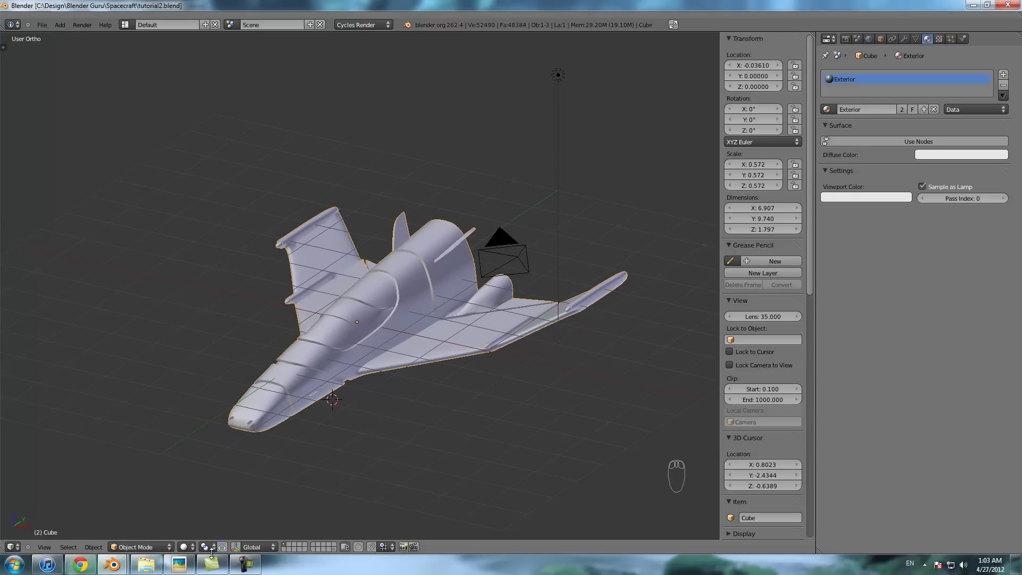
# - Switch to the scene39.blend window and examine the finished spacecraft render up close and as a whole
pyautogui.moveTo(112, 565)
pyautogui.click(80, 519)
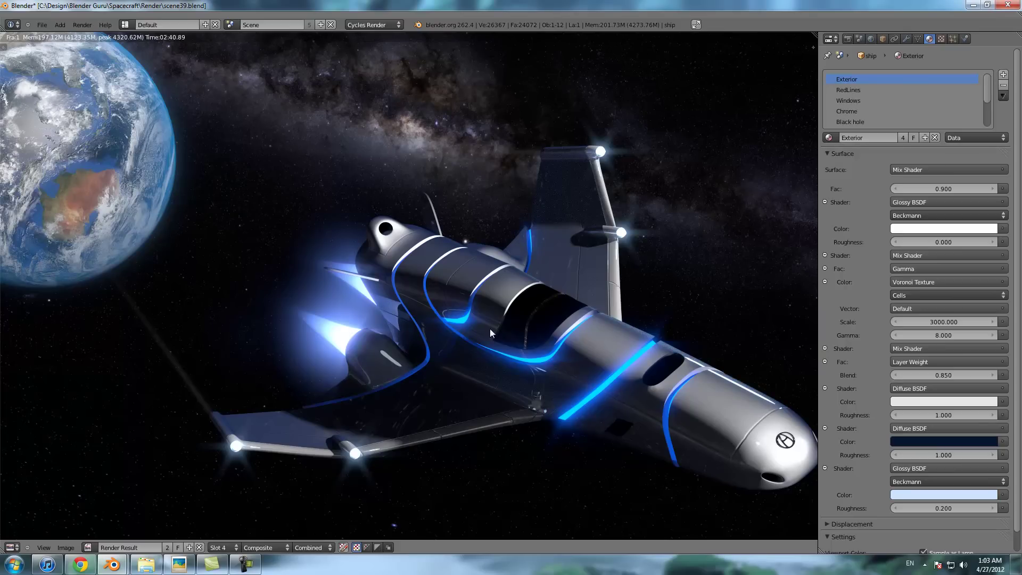
pyautogui.scroll(-3, 336, 212)
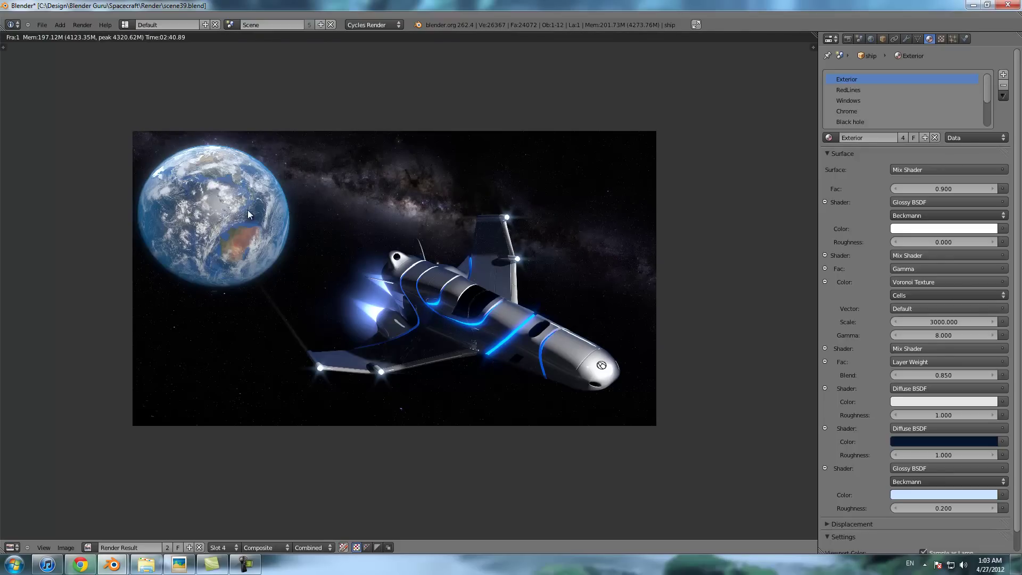
pyautogui.scroll(3, 246, 244)
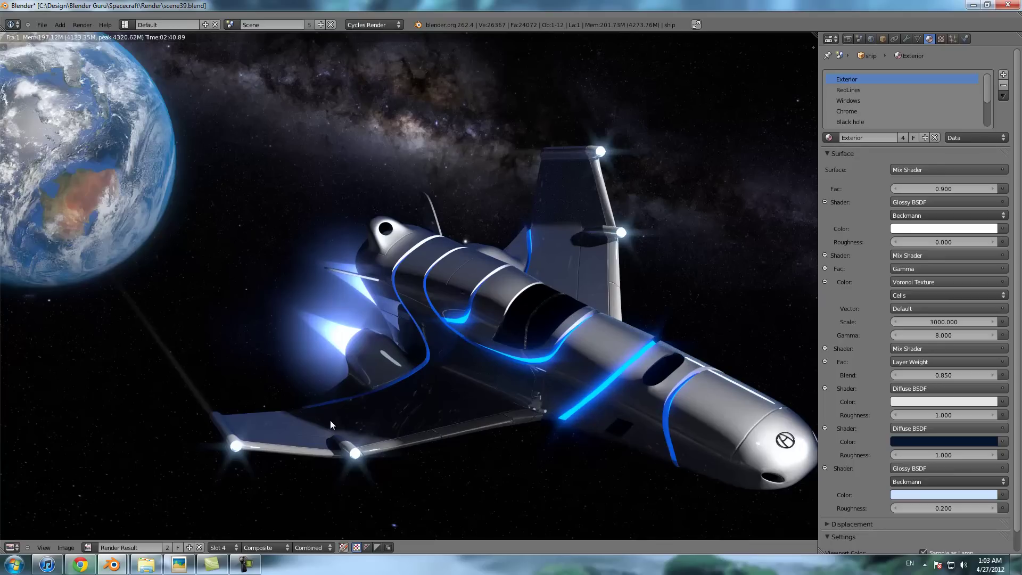
pyautogui.moveTo(551, 447); pyautogui.dragTo(487, 436, button='middle')
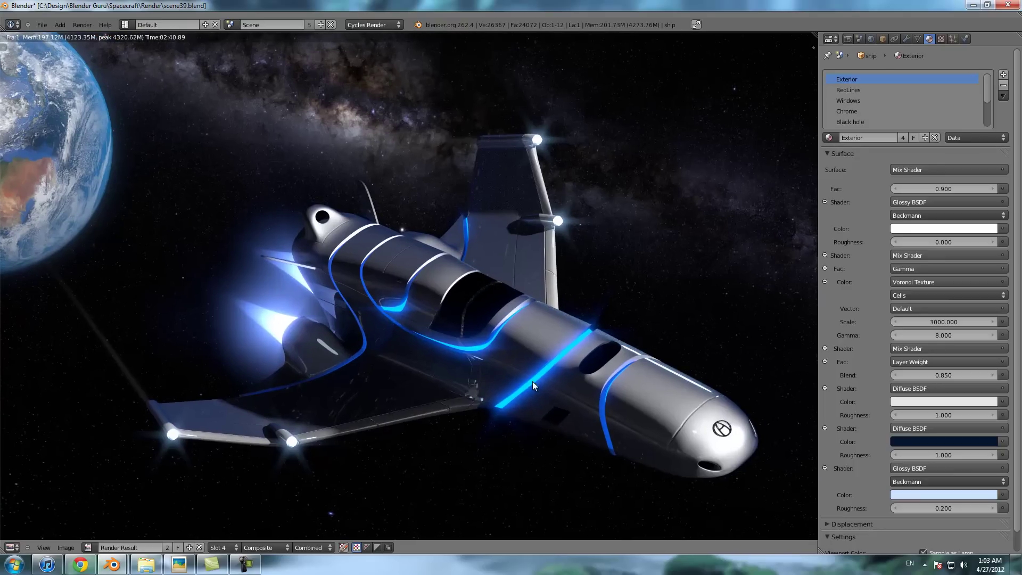
# - Switch back to the tutorial2.blend window and save the spacecraft file
pyautogui.moveTo(104, 568)
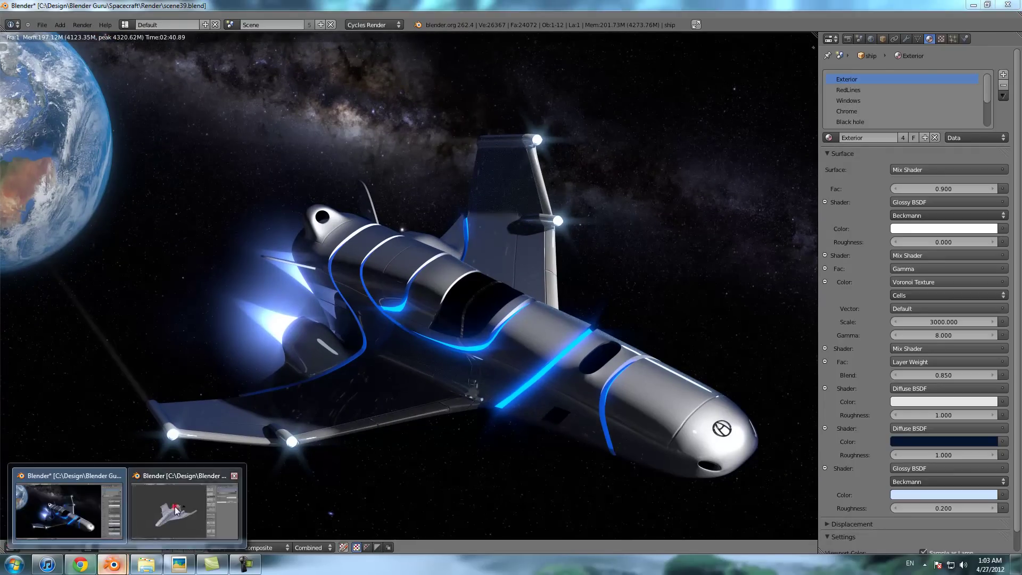
pyautogui.click(192, 506)
pyautogui.scroll(1, 500, 357)
pyautogui.hotkey('ctrl', 's')
pyautogui.moveTo(253, 570)
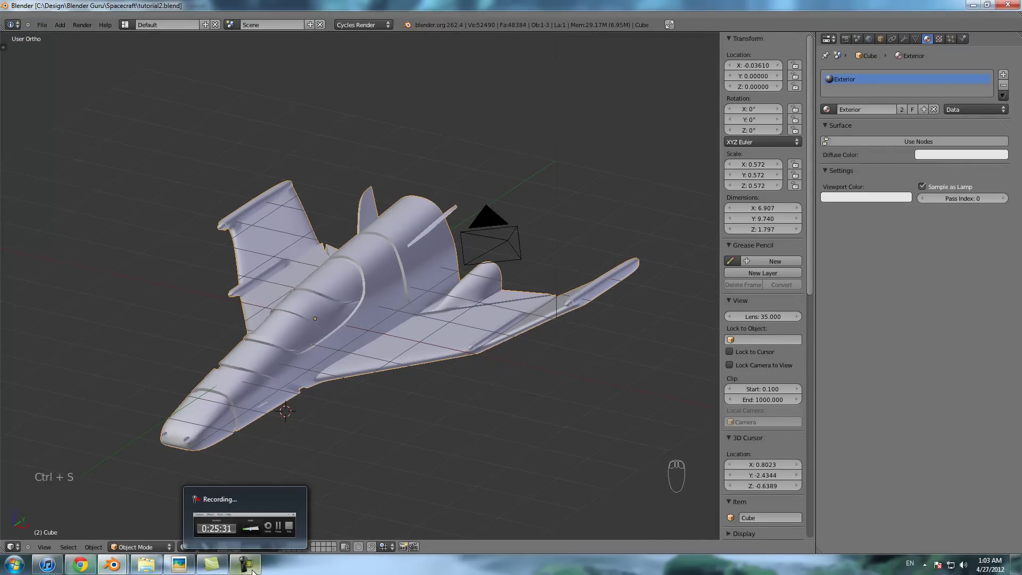